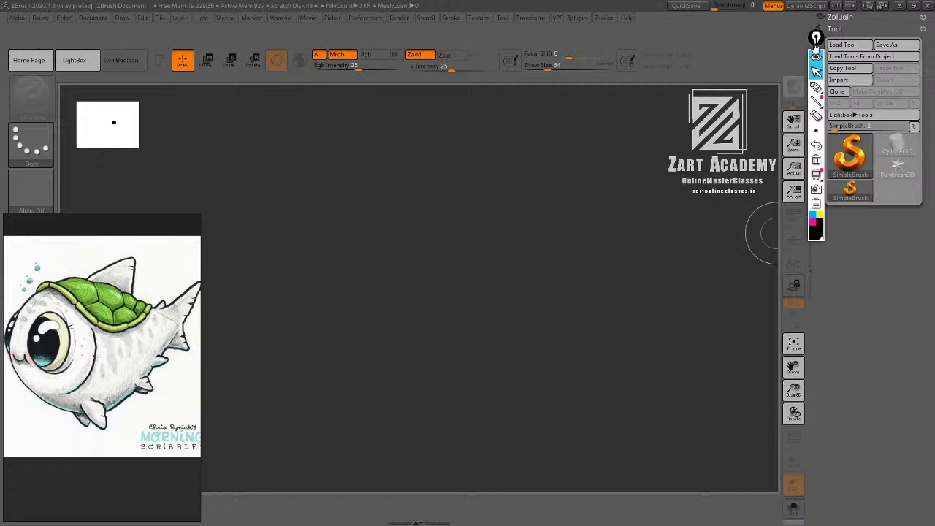
# Enlarge the fish reference image window slightly and reposition the artwork so the whole fish fits inside it.
pyautogui.moveTo(817, 41); pyautogui.dragTo(812, 37)
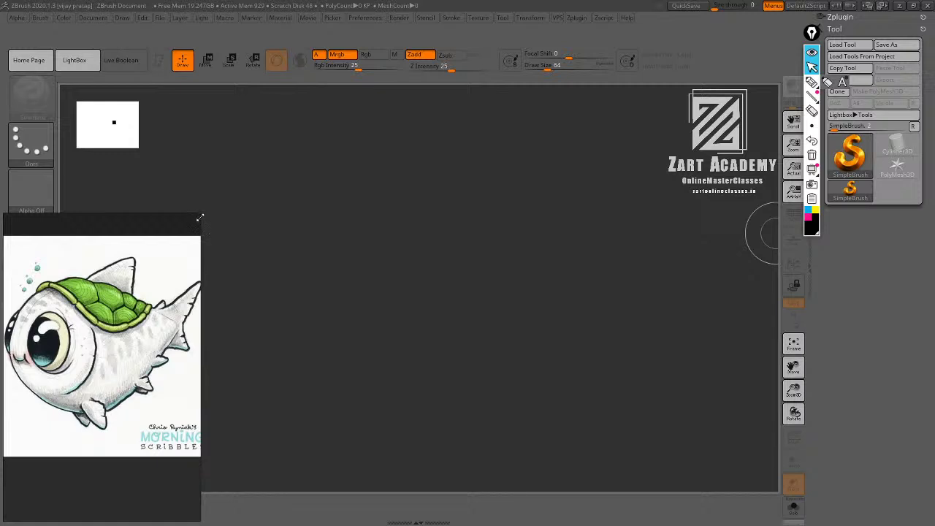
pyautogui.moveTo(198, 218); pyautogui.dragTo(206, 216)
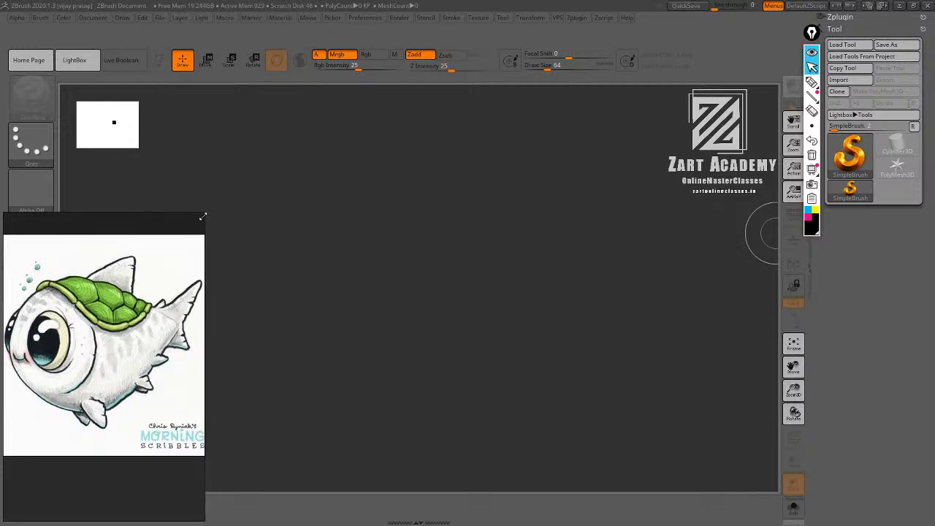
pyautogui.moveTo(143, 292)
pyautogui.mouseDown(button='middle')
pyautogui.moveTo(106, 323)
pyautogui.moveTo(185, 256)
pyautogui.moveTo(148, 299)
pyautogui.mouseUp(button='middle')
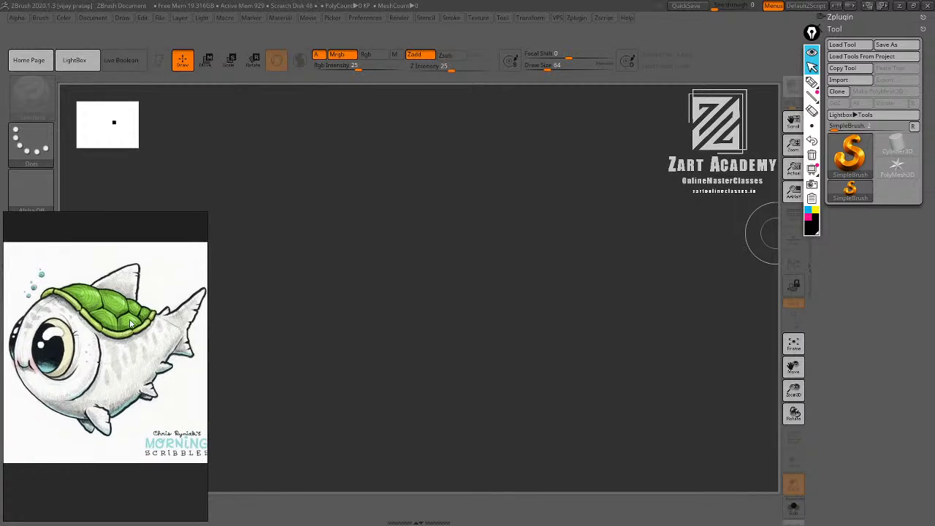
# Place a Sphere3D primitive on the canvas and make it editable.
pyautogui.click(853, 154)
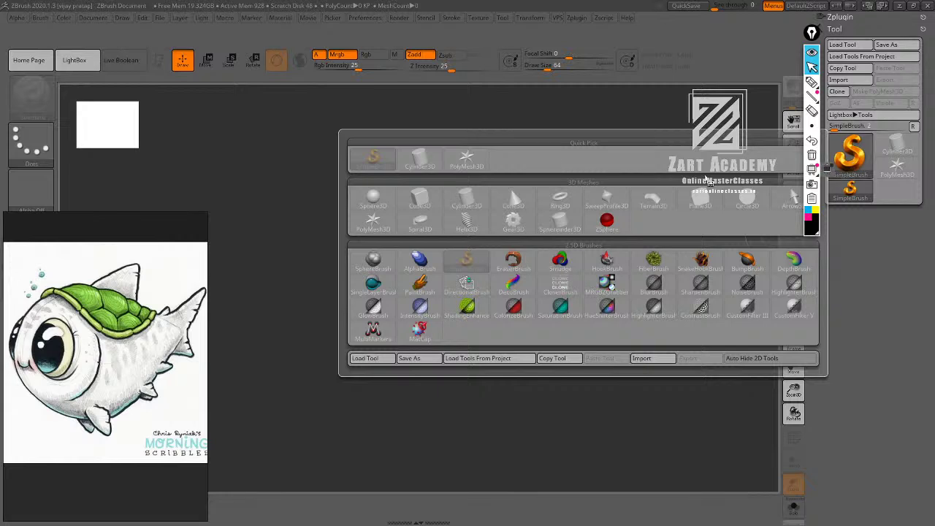
pyautogui.click(373, 197)
pyautogui.moveTo(376, 250); pyautogui.dragTo(410, 295)
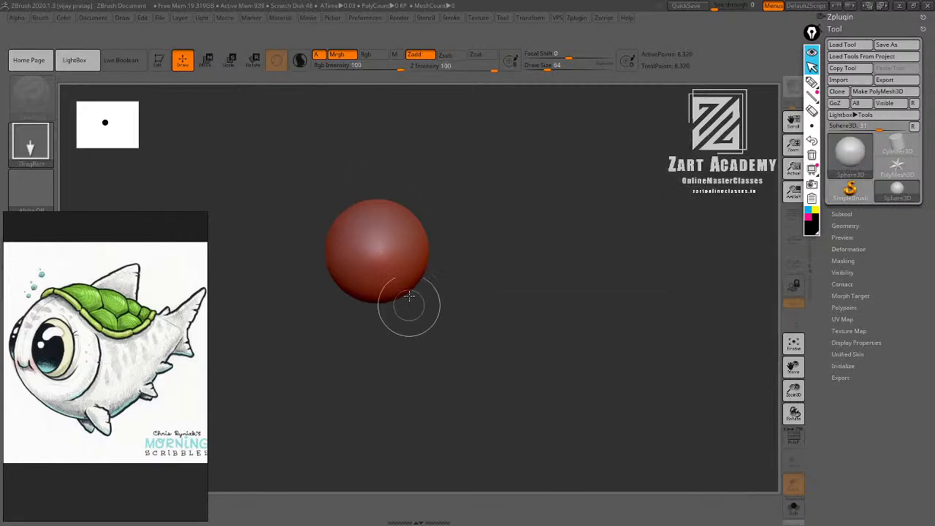
pyautogui.press('t')
pyautogui.keyDown('ctrl'); pyautogui.moveTo(497, 223); pyautogui.dragTo(512, 252, button='right'); pyautogui.keyUp('ctrl')
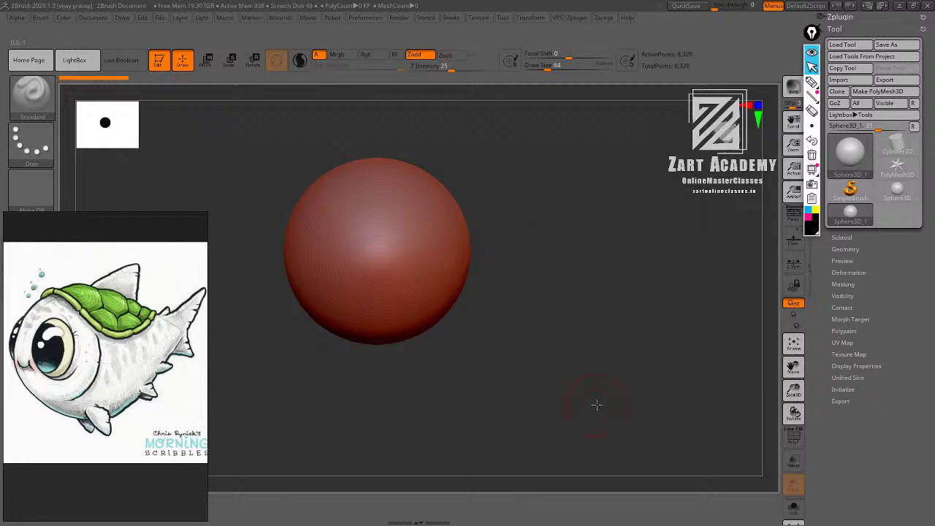
pyautogui.moveTo(555, 274)
pyautogui.keyDown('ctrl'); pyautogui.mouseDown(button='right')
pyautogui.moveTo(582, 232)
pyautogui.moveTo(560, 239)
pyautogui.moveTo(571, 274)
pyautogui.mouseUp(button='right'); pyautogui.keyUp('ctrl')
pyautogui.keyDown('ctrl'); pyautogui.moveTo(571, 275); pyautogui.dragTo(555, 221, button='right'); pyautogui.keyUp('ctrl')
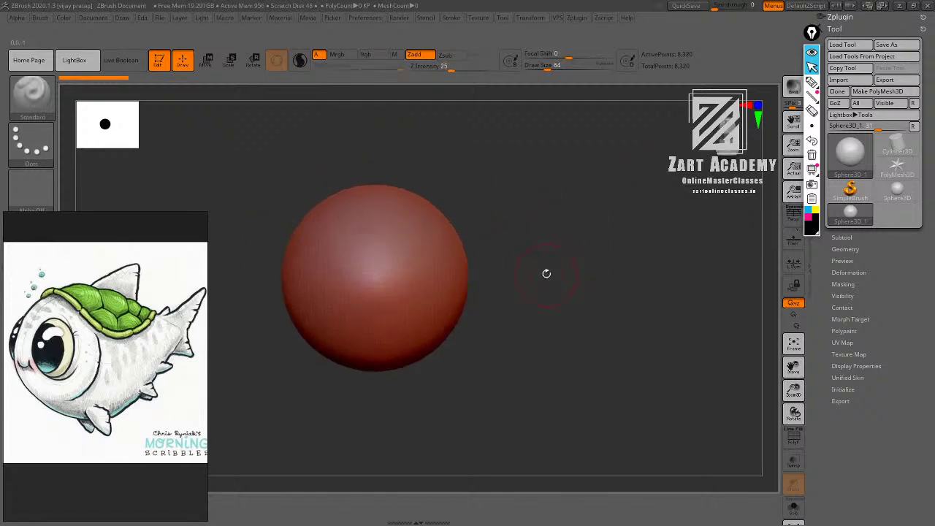
pyautogui.keyDown('ctrl'); pyautogui.moveTo(548, 274); pyautogui.dragTo(553, 219, button='right'); pyautogui.keyUp('ctrl')
# Show the polygon wireframe on the sphere and assign it the MatCap Pearl Cavity material.
pyautogui.hotkey('shift', 'f')
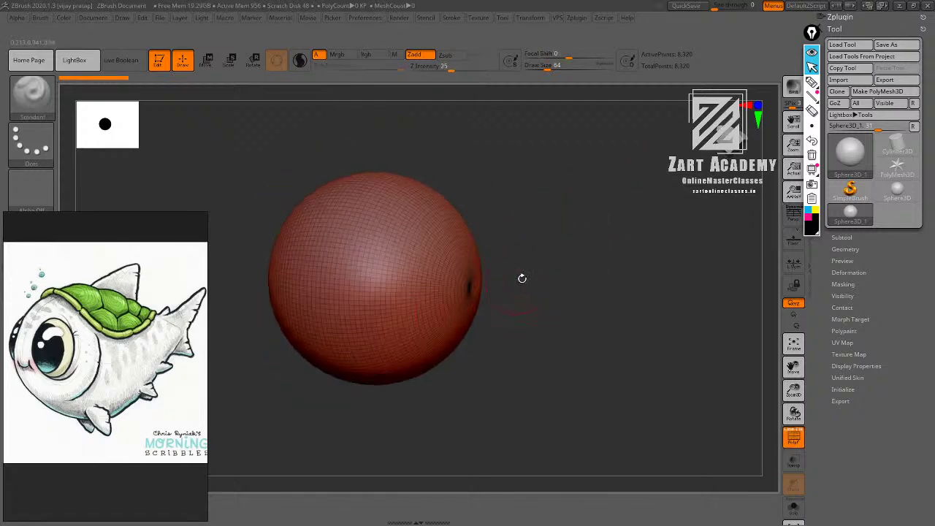
pyautogui.moveTo(546, 258); pyautogui.dragTo(551, 232, button='right')
pyautogui.rightClick(282, 361)
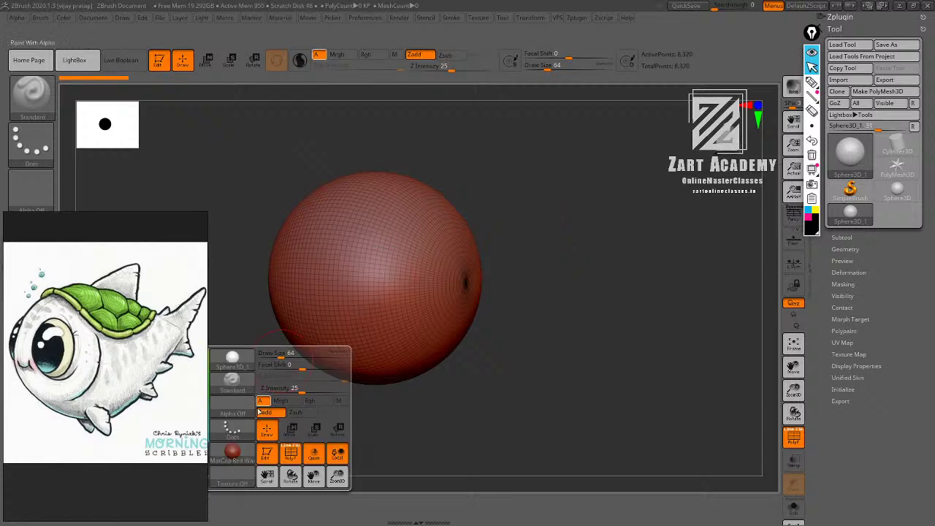
pyautogui.click(233, 452)
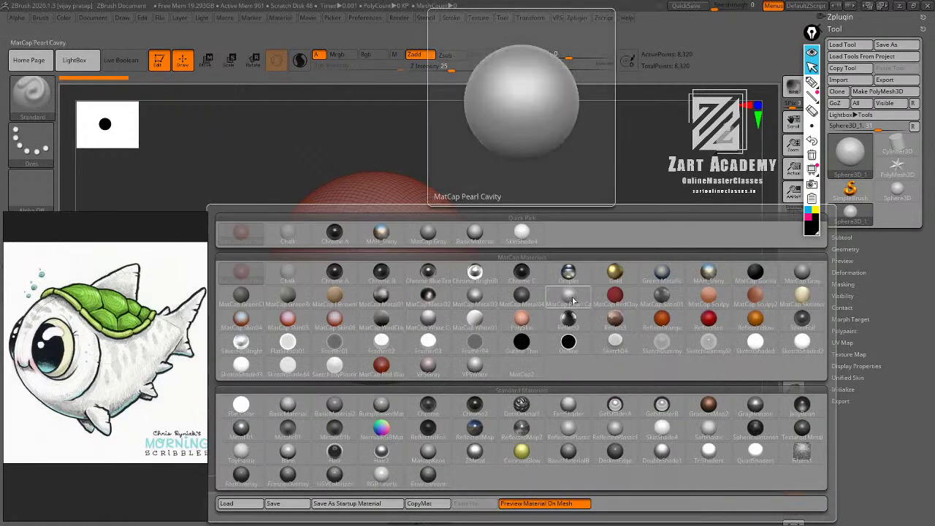
pyautogui.click(568, 296)
pyautogui.hotkey('shift', 'f')
pyautogui.hotkey('shift', 'f')
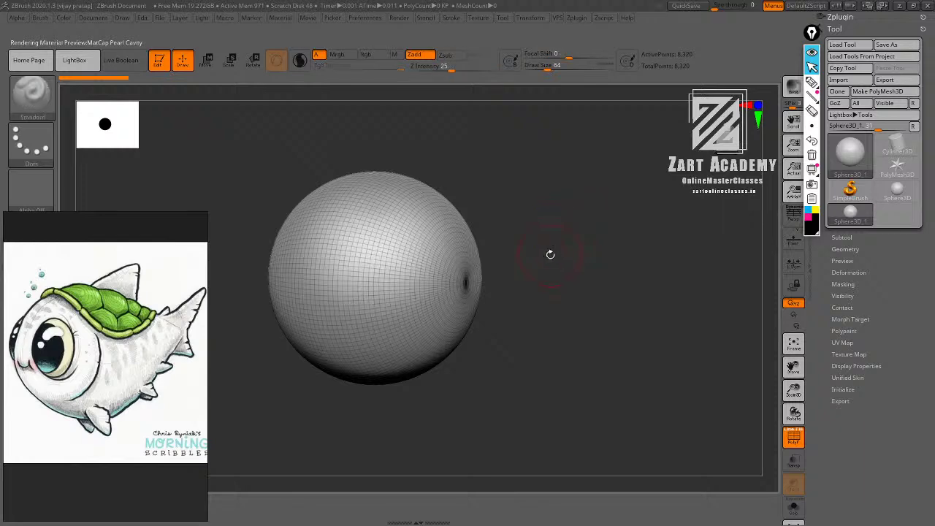
pyautogui.moveTo(551, 254)
pyautogui.mouseDown(button='right')
pyautogui.moveTo(584, 257)
pyautogui.moveTo(580, 267)
pyautogui.moveTo(585, 246)
pyautogui.mouseUp(button='right')
pyautogui.keyDown('alt'); pyautogui.moveTo(584, 247); pyautogui.dragTo(601, 211, button='right'); pyautogui.keyUp('alt')
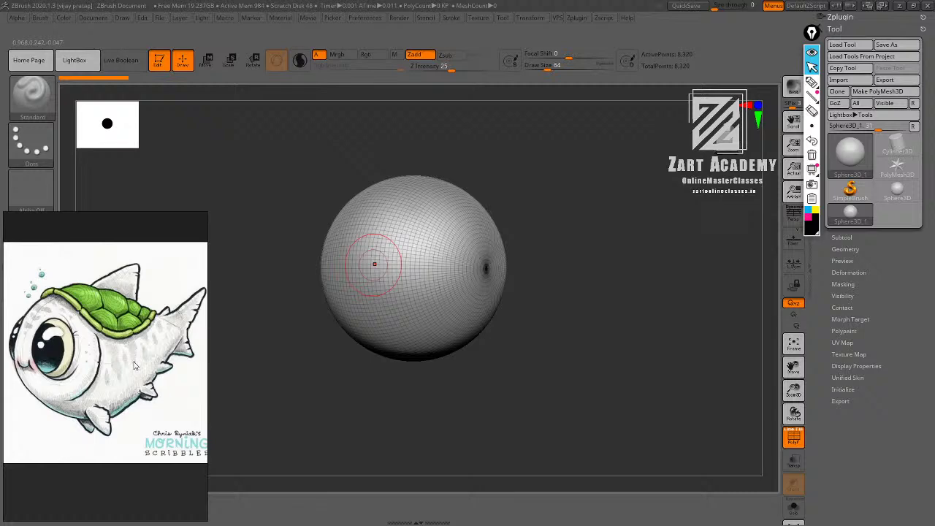
# Initialize the sphere primitive with HDivide 32 and VDivide 16 for a low-resolution mesh.
pyautogui.moveTo(622, 151)
pyautogui.mouseDown()
pyautogui.moveTo(546, 155)
pyautogui.moveTo(731, 149)
pyautogui.moveTo(468, 140)
pyautogui.moveTo(475, 161)
pyautogui.mouseUp()
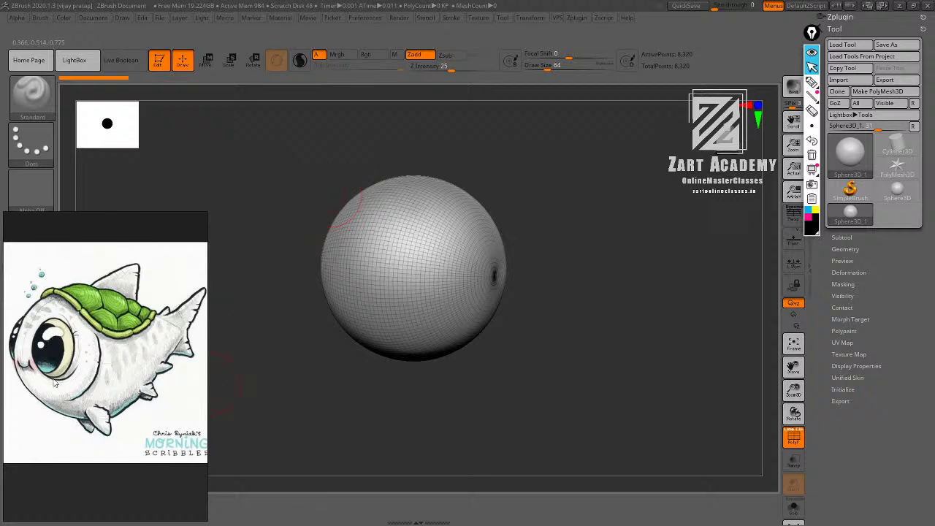
pyautogui.moveTo(544, 192); pyautogui.dragTo(585, 197)
pyautogui.moveTo(585, 198); pyautogui.dragTo(639, 142)
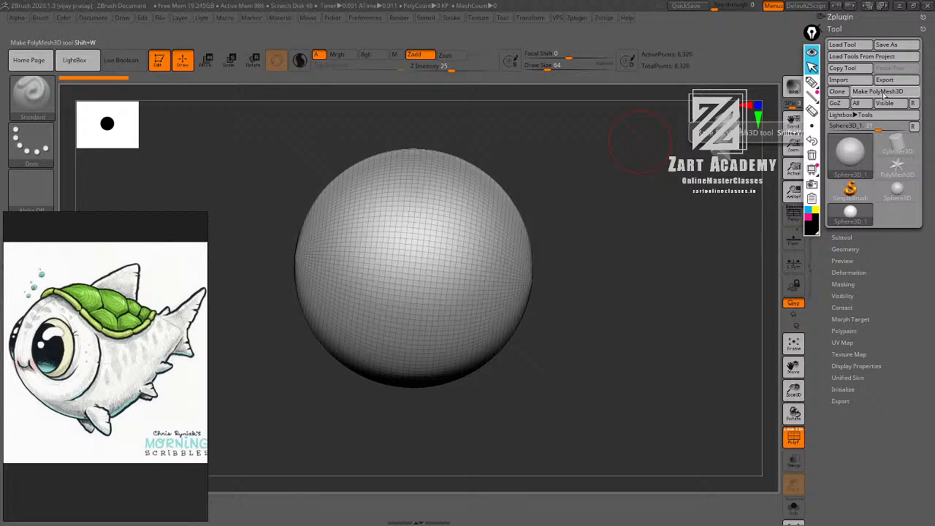
pyautogui.moveTo(887, 333); pyautogui.dragTo(878, 315)
pyautogui.click(848, 348)
pyautogui.moveTo(893, 266)
pyautogui.mouseDown()
pyautogui.moveTo(889, 281)
pyautogui.moveTo(886, 267)
pyautogui.mouseUp()
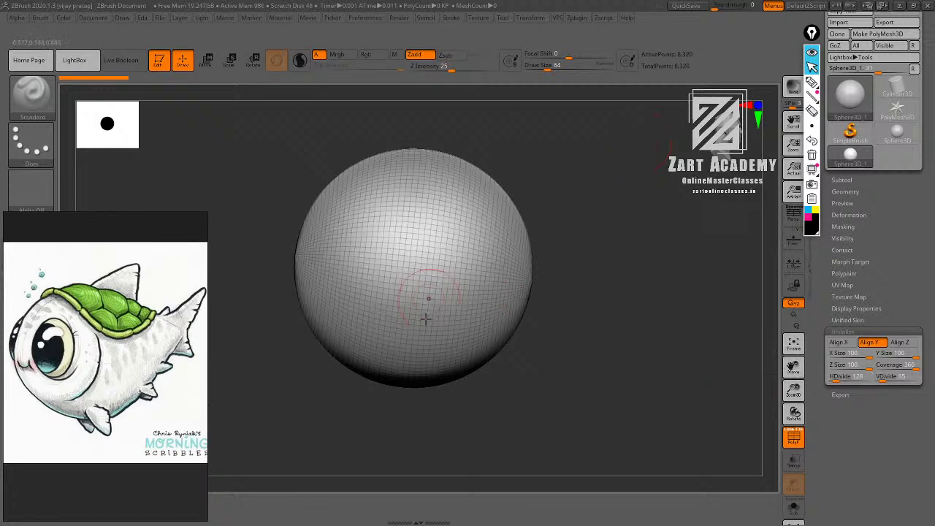
pyautogui.click(840, 379)
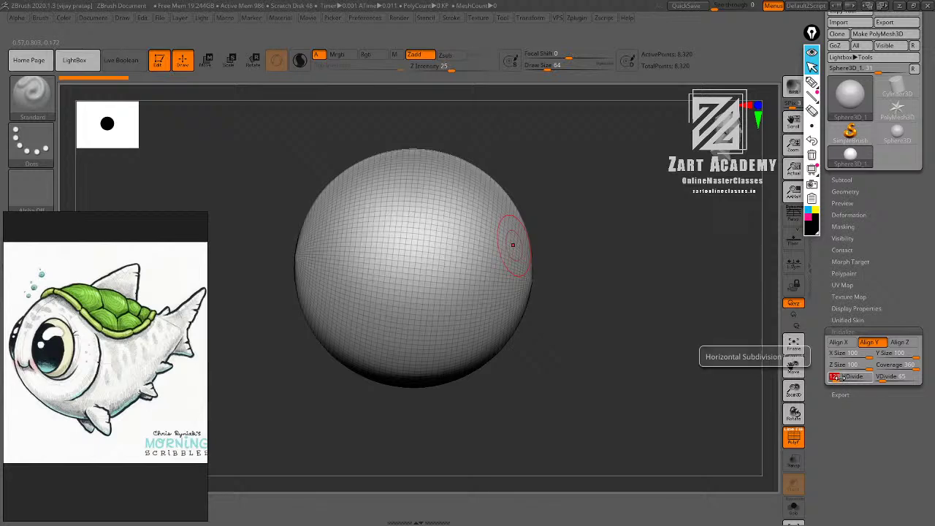
pyautogui.write('32')
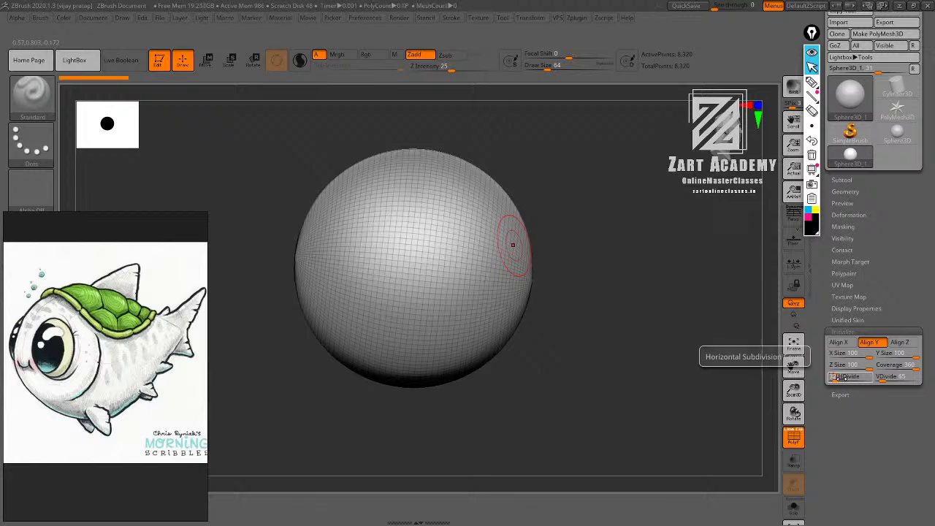
pyautogui.press('Return')
pyautogui.click(883, 379)
pyautogui.write('16')
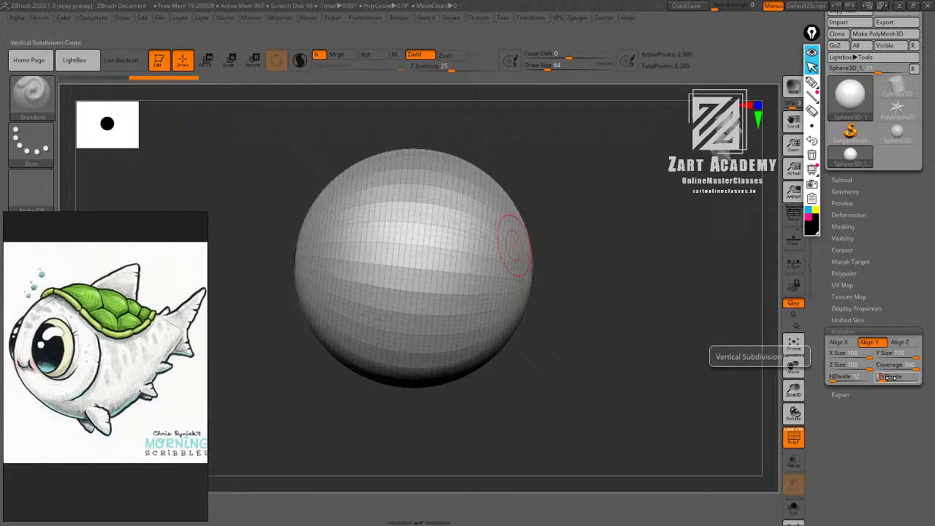
pyautogui.write('16')
pyautogui.press('Return')
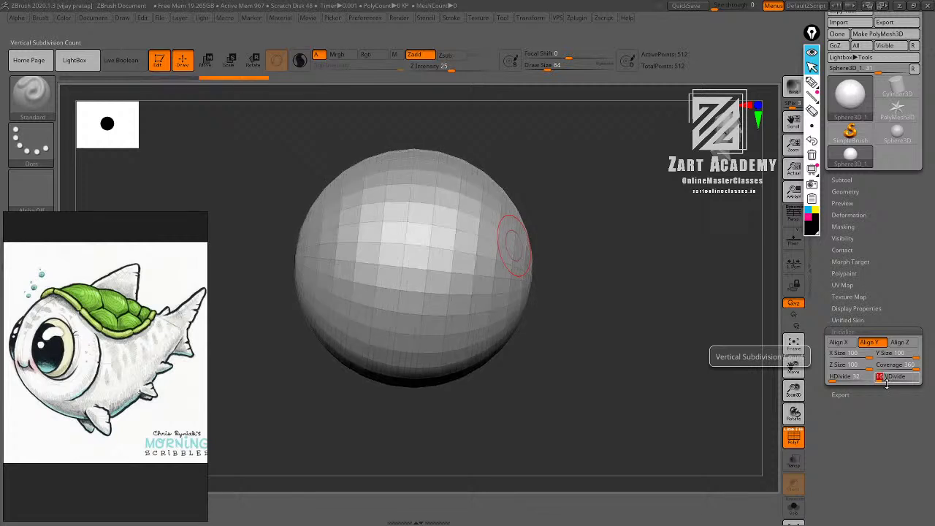
# Convert the sphere primitive to a PolyMesh3D and hide its polygon wireframe.
pyautogui.moveTo(620, 184); pyautogui.dragTo(626, 240)
pyautogui.moveTo(888, 183); pyautogui.dragTo(889, 241)
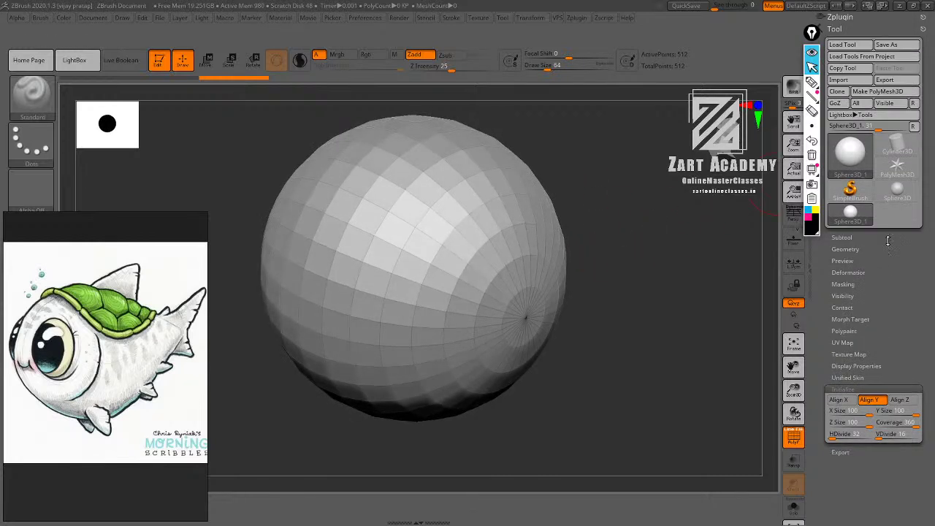
pyautogui.click(881, 95)
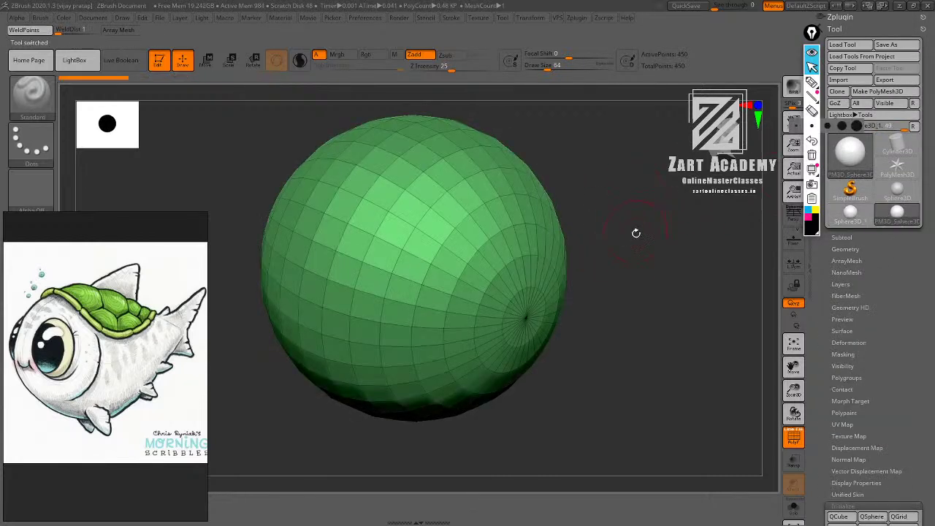
pyautogui.moveTo(637, 231); pyautogui.dragTo(602, 212)
pyautogui.moveTo(551, 236); pyautogui.dragTo(558, 279)
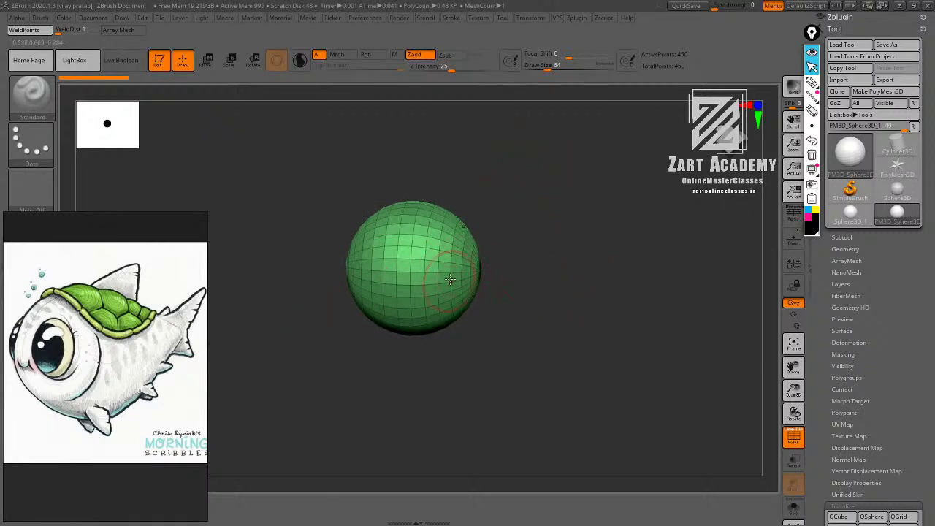
pyautogui.moveTo(532, 180); pyautogui.dragTo(488, 230)
pyautogui.hotkey('shift', 'f')
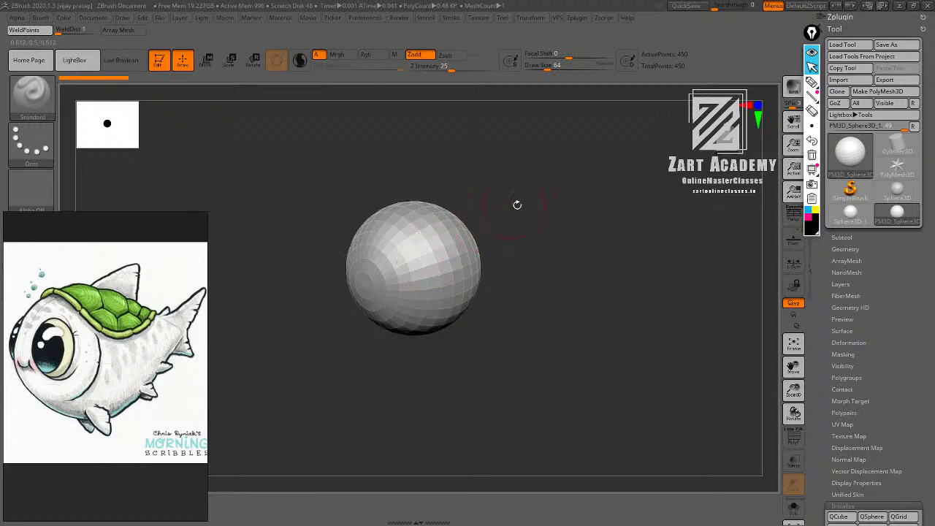
# Activate the Move gizmo on the sphere and apply the Bend Curve deformer.
pyautogui.keyDown('alt'); pyautogui.moveTo(531, 198); pyautogui.dragTo(503, 217); pyautogui.keyUp('alt')
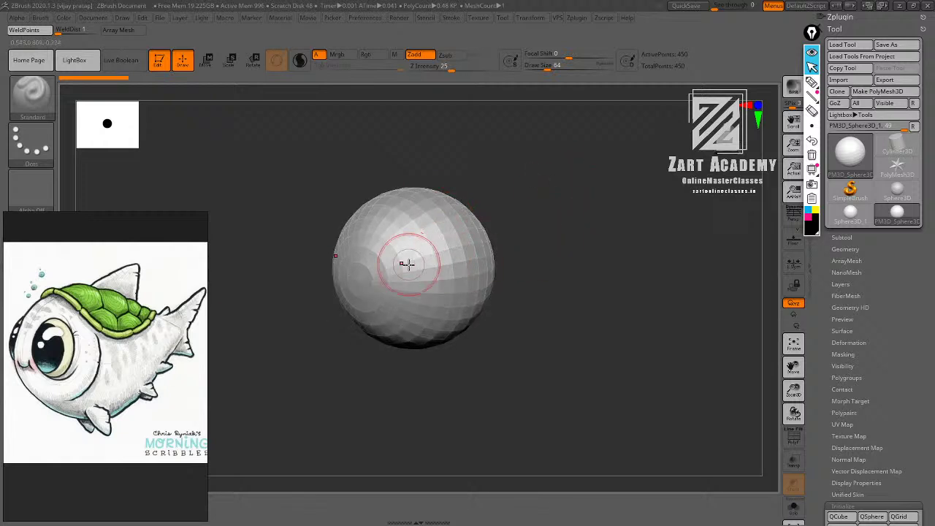
pyautogui.moveTo(492, 226); pyautogui.dragTo(505, 228)
pyautogui.press('w')
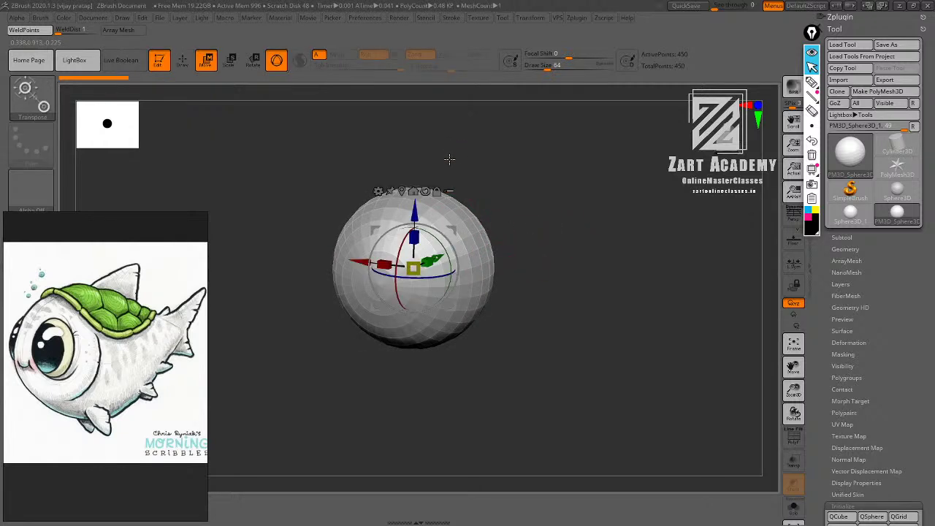
pyautogui.moveTo(460, 181); pyautogui.dragTo(415, 163)
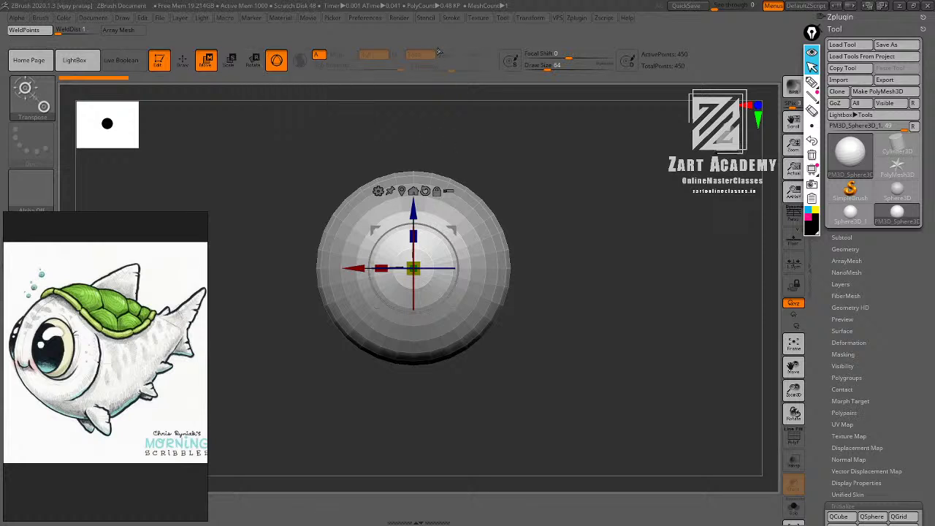
pyautogui.moveTo(545, 183); pyautogui.dragTo(505, 181)
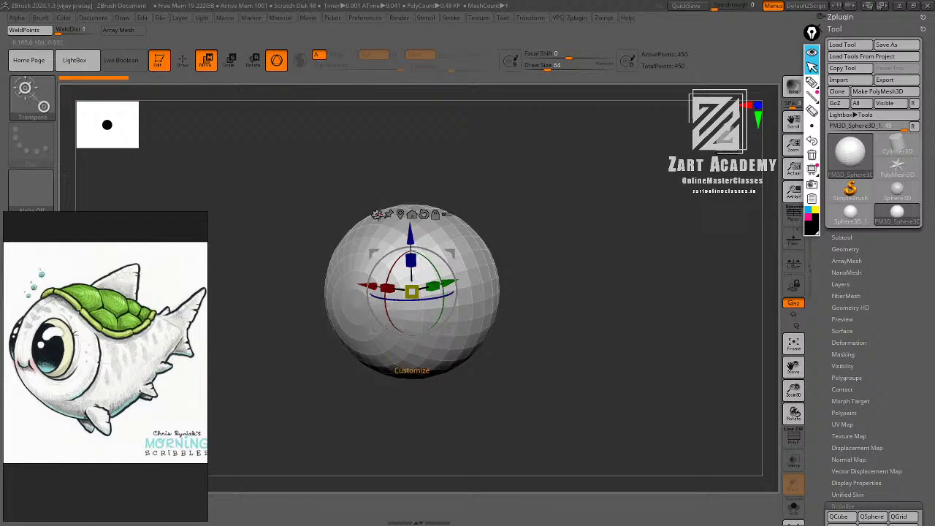
pyautogui.click(377, 214)
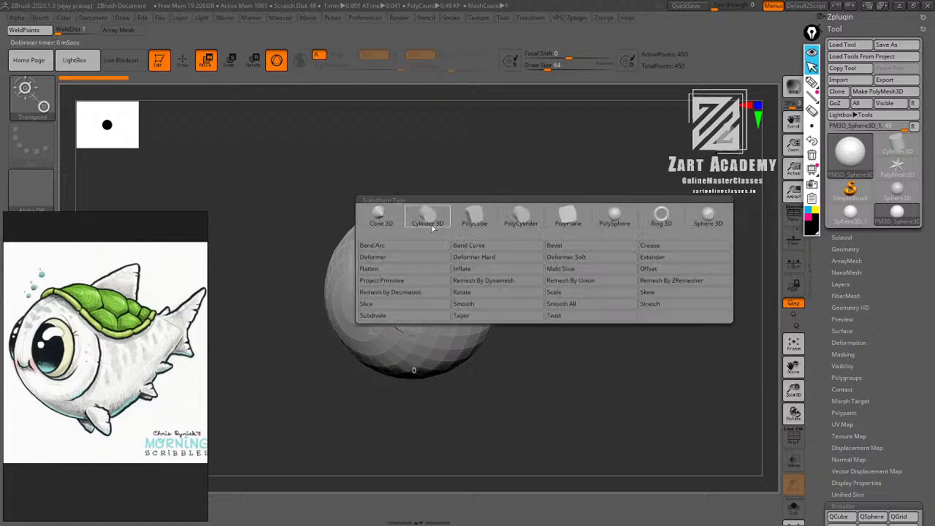
pyautogui.click(473, 257)
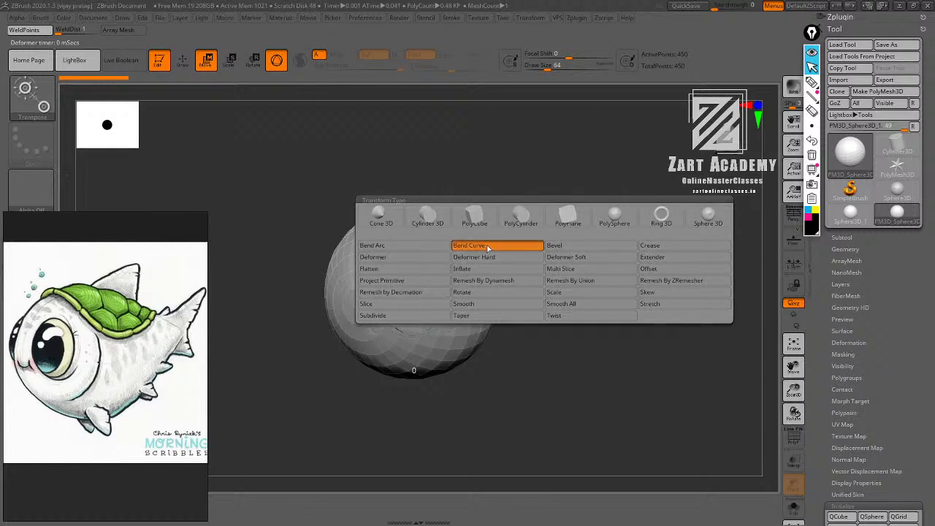
pyautogui.moveTo(575, 190); pyautogui.dragTo(614, 225)
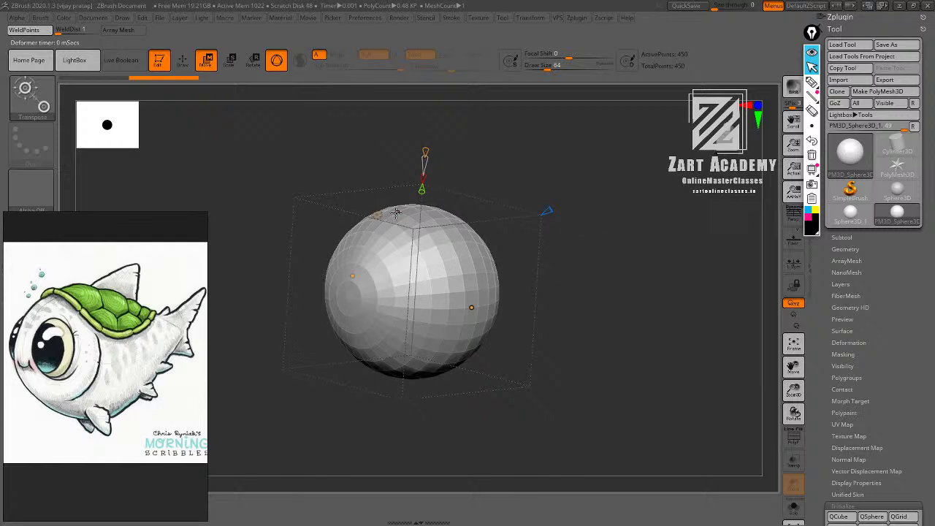
# Set the Bend Curve deformer's axis to 2 (Y) so the curve runs lengthwise through the sphere.
pyautogui.click(380, 215)
pyautogui.moveTo(548, 175); pyautogui.dragTo(539, 200)
pyautogui.moveTo(446, 170)
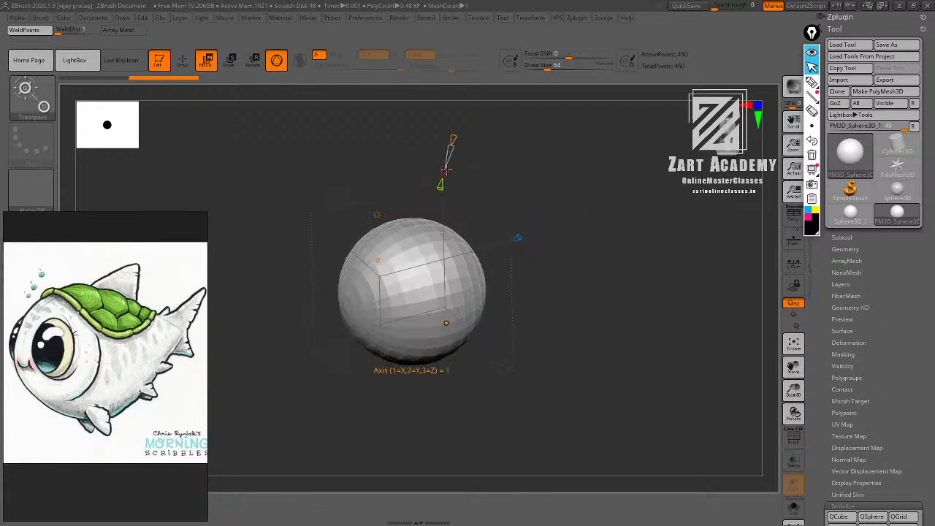
pyautogui.press('2')
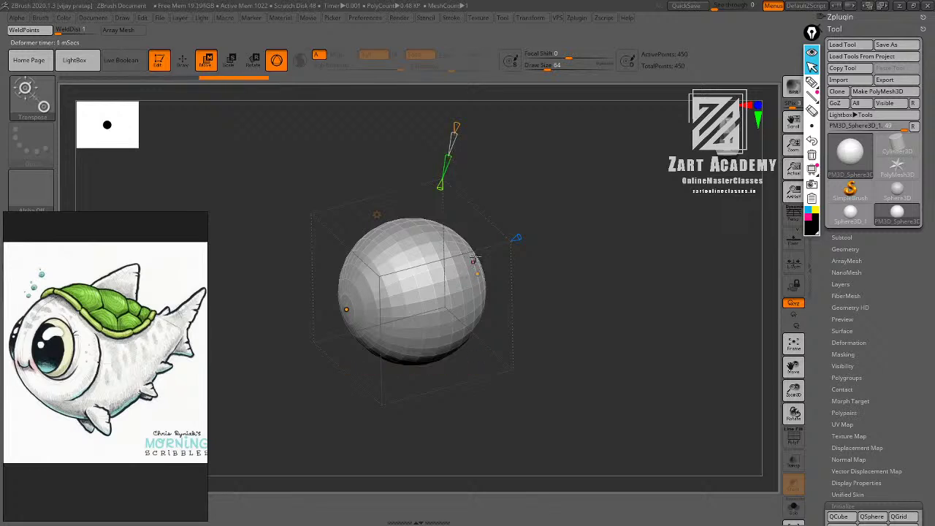
pyautogui.keyDown('alt'); pyautogui.moveTo(514, 179); pyautogui.dragTo(520, 199); pyautogui.keyUp('alt')
pyautogui.moveTo(456, 177)
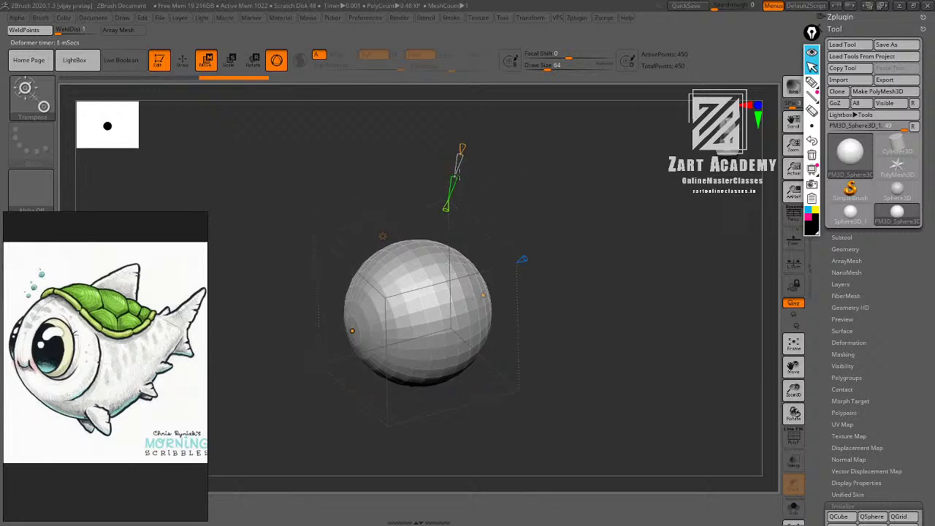
# Raise the bend curve's resolution to get extra control points along the sphere's length.
pyautogui.keyDown('alt'); pyautogui.moveTo(541, 238); pyautogui.dragTo(524, 181); pyautogui.keyUp('alt')
pyautogui.moveTo(474, 262); pyautogui.dragTo(524, 232)
pyautogui.hotkey('ctrl', 'z')
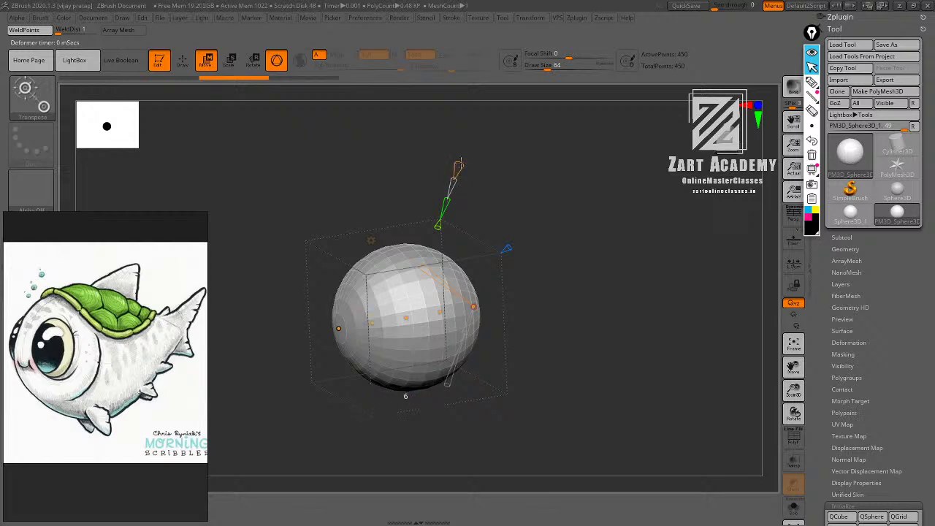
pyautogui.moveTo(459, 163); pyautogui.dragTo(460, 162)
# Stretch the sphere into an elongated fish body by moving the bend curve's tail end outward, spreading its inner points and lowering the belly.
pyautogui.keyDown('shift'); pyautogui.moveTo(549, 158); pyautogui.dragTo(570, 175); pyautogui.keyUp('shift')
pyautogui.moveTo(472, 316); pyautogui.dragTo(556, 318)
pyautogui.moveTo(450, 318); pyautogui.dragTo(485, 318)
pyautogui.moveTo(412, 318); pyautogui.dragTo(436, 317)
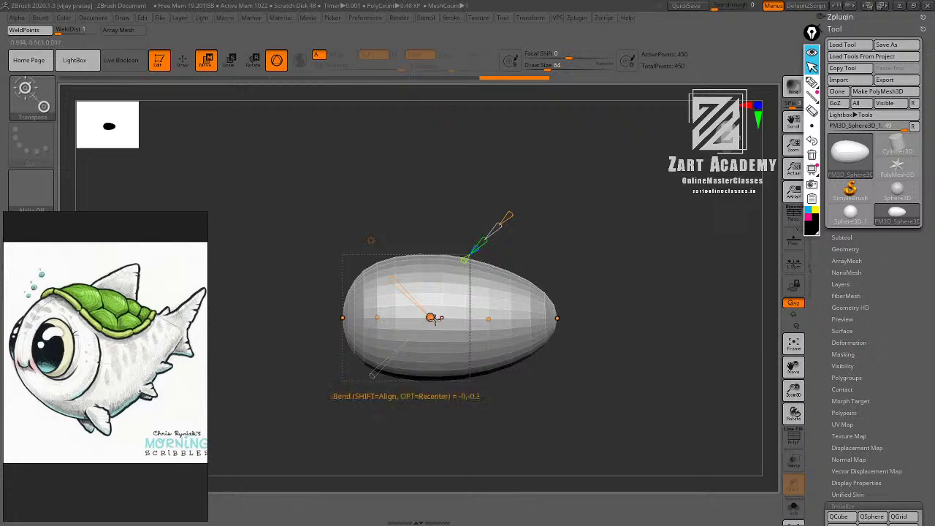
pyautogui.moveTo(489, 320); pyautogui.dragTo(430, 332)
pyautogui.moveTo(377, 319); pyautogui.dragTo(378, 325)
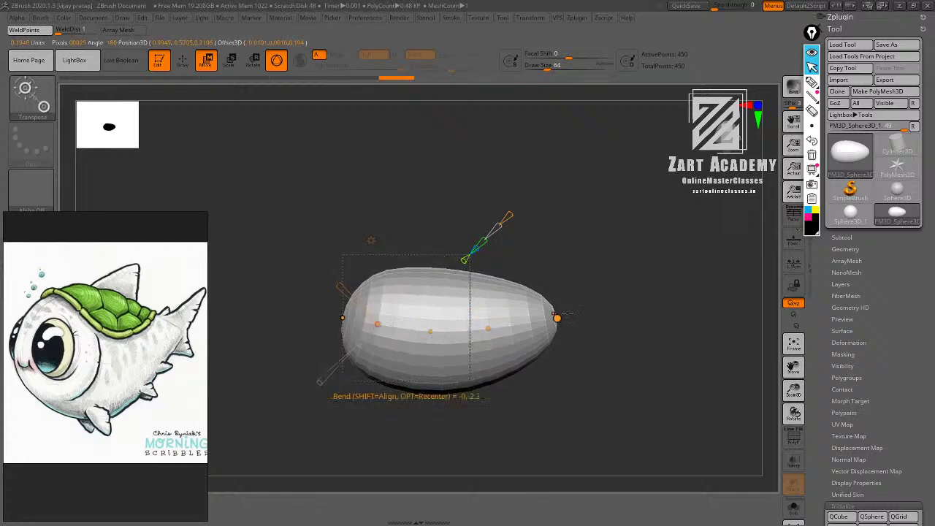
# Fine-tune the bend curve's two end points by nudging the tail and head ends slightly outward and upward.
pyautogui.moveTo(557, 319); pyautogui.dragTo(560, 317)
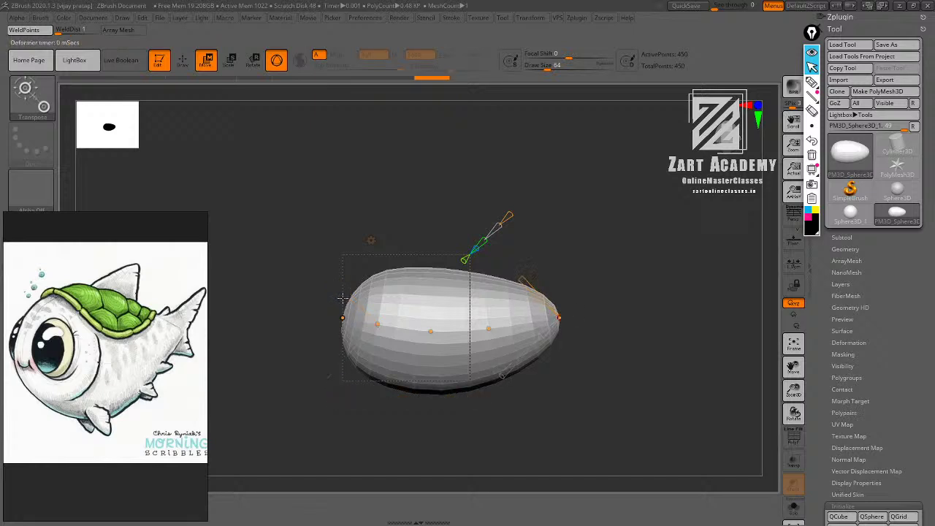
pyautogui.moveTo(342, 317); pyautogui.dragTo(342, 314)
pyautogui.moveTo(568, 236)
pyautogui.mouseDown()
pyautogui.moveTo(645, 236)
pyautogui.moveTo(566, 235)
pyautogui.moveTo(577, 230)
pyautogui.mouseUp()
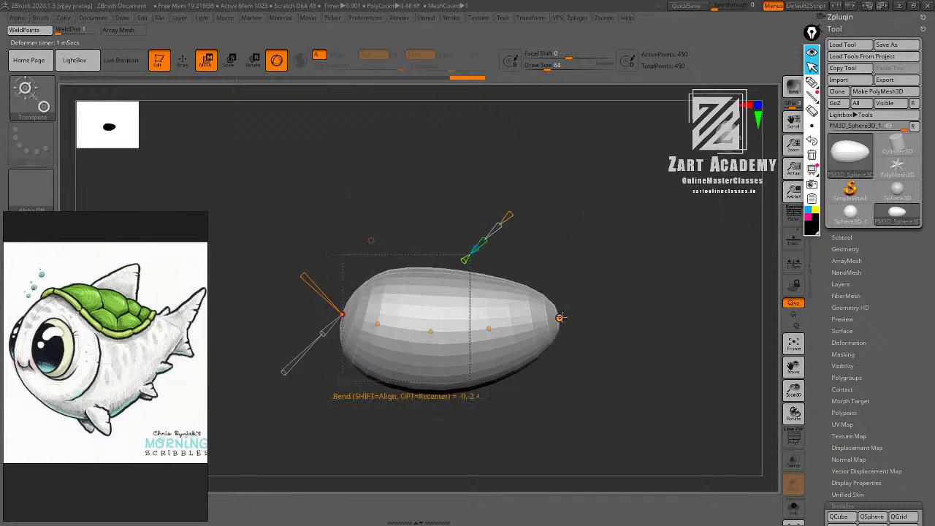
pyautogui.moveTo(559, 318); pyautogui.dragTo(559, 316)
pyautogui.moveTo(342, 315); pyautogui.dragTo(339, 312)
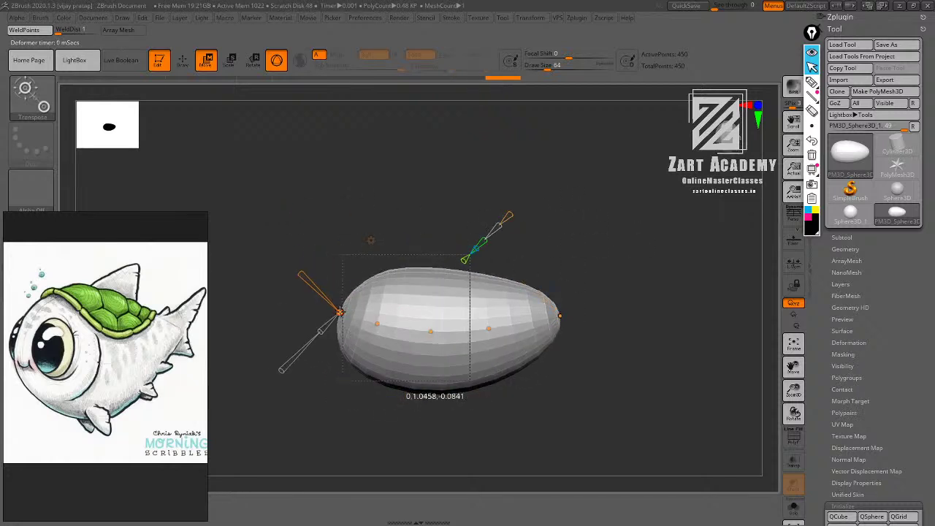
pyautogui.moveTo(570, 256); pyautogui.dragTo(582, 191)
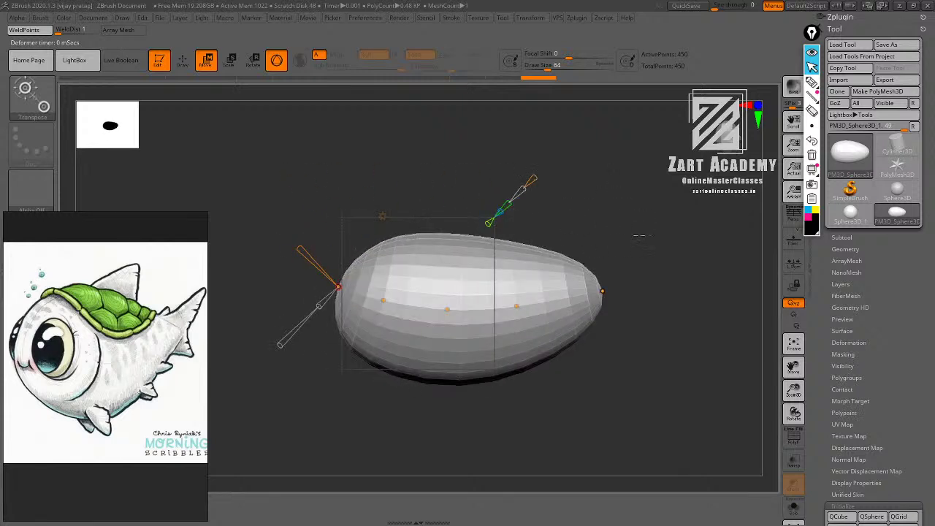
# Raise the bend curve's head and tail ends further to arch the body, and accept the Bend Curve deformation.
pyautogui.keyDown('alt'); pyautogui.moveTo(640, 234); pyautogui.dragTo(568, 207); pyautogui.keyUp('alt')
pyautogui.moveTo(351, 288); pyautogui.dragTo(352, 283)
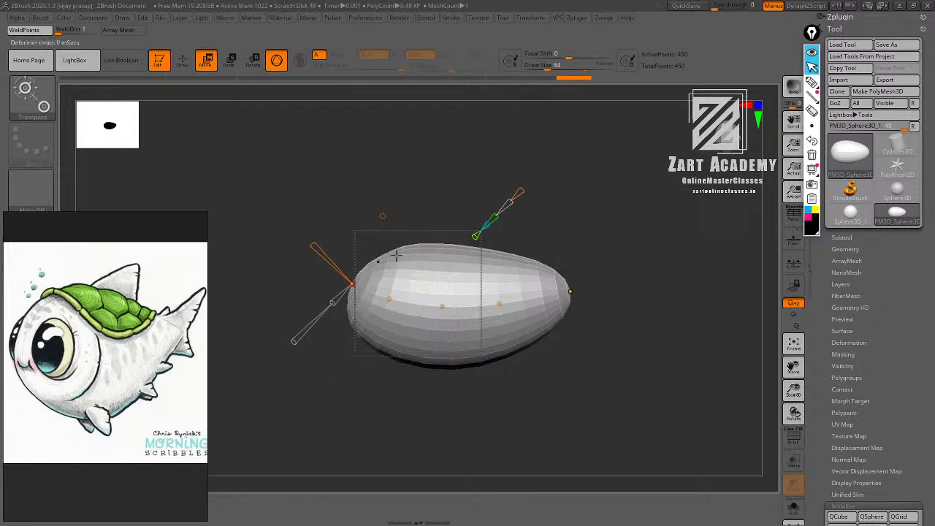
pyautogui.keyDown('alt'); pyautogui.moveTo(609, 252); pyautogui.dragTo(599, 239); pyautogui.keyUp('alt')
pyautogui.moveTo(551, 291); pyautogui.dragTo(541, 288)
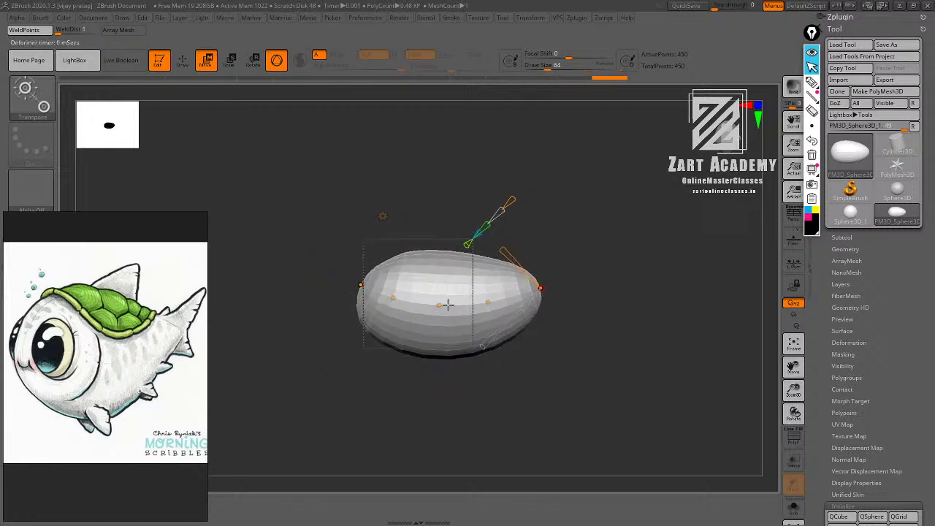
pyautogui.moveTo(356, 278); pyautogui.dragTo(356, 276)
pyautogui.keyDown('alt'); pyautogui.moveTo(577, 219); pyautogui.dragTo(571, 258); pyautogui.keyUp('alt')
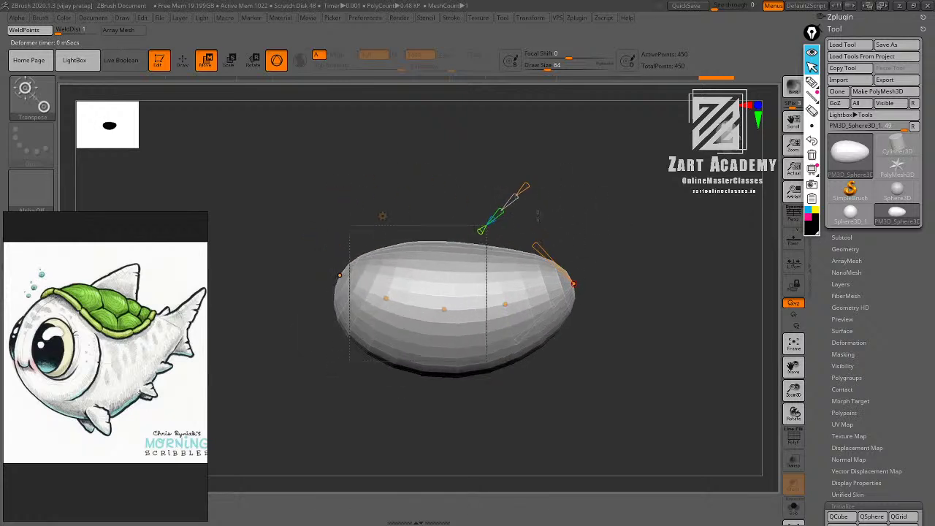
pyautogui.moveTo(509, 201); pyautogui.dragTo(548, 244)
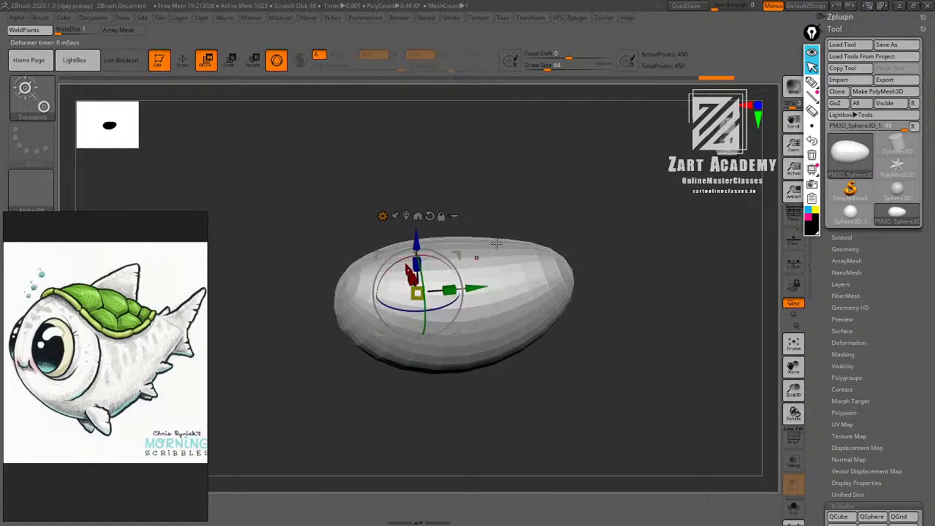
pyautogui.moveTo(581, 194)
pyautogui.mouseDown()
pyautogui.moveTo(572, 200)
pyautogui.moveTo(587, 214)
pyautogui.moveTo(543, 209)
pyautogui.moveTo(565, 198)
pyautogui.moveTo(595, 232)
pyautogui.moveTo(576, 221)
pyautogui.mouseUp()
# Return to Draw mode and select the Move brush with a draw size of 172.
pyautogui.press('q')
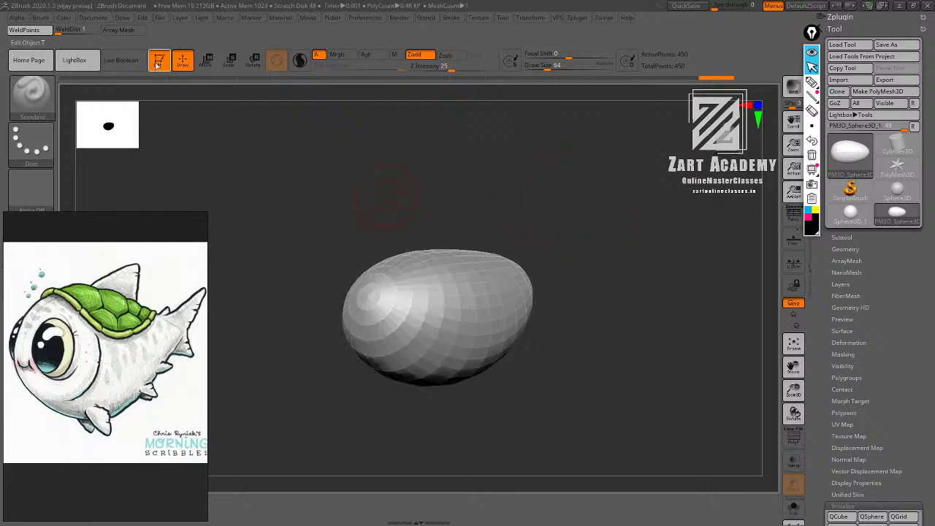
pyautogui.moveTo(551, 236); pyautogui.dragTo(575, 235)
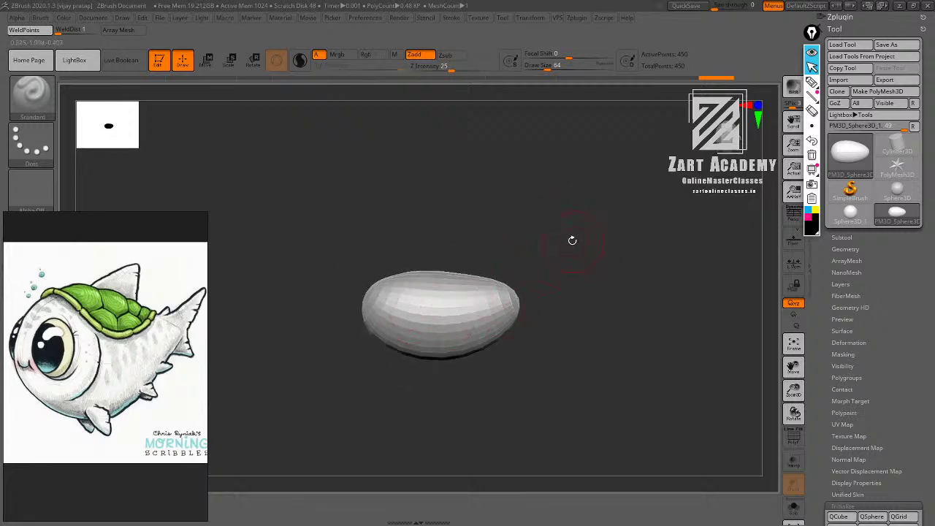
pyautogui.press('b')
pyautogui.press('m')
pyautogui.press('v')
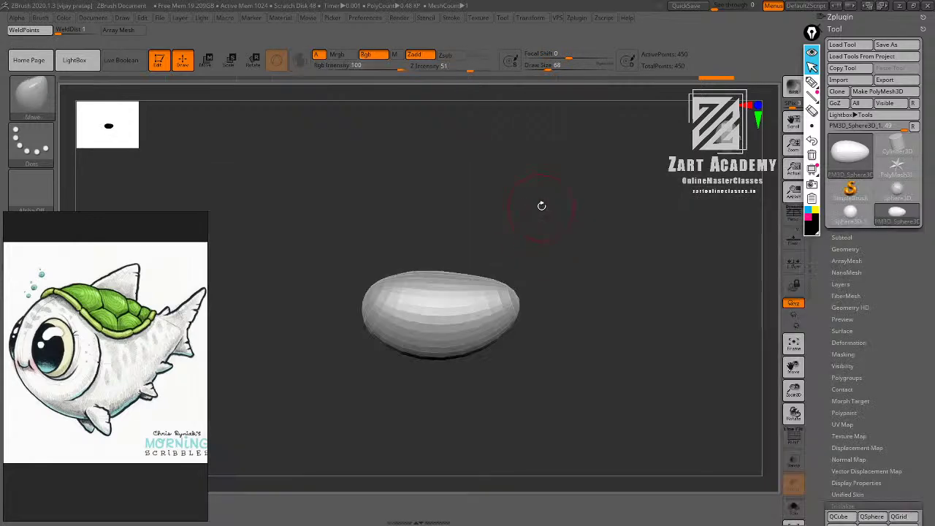
pyautogui.press(']')
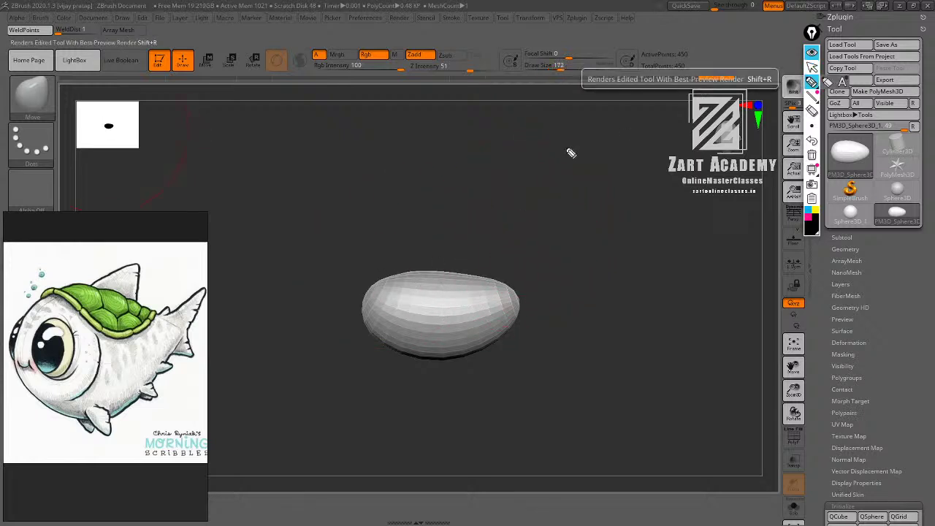
pyautogui.moveTo(502, 172); pyautogui.dragTo(498, 223)
pyautogui.click(815, 210)
pyautogui.moveTo(467, 189)
pyautogui.mouseDown()
pyautogui.moveTo(500, 182)
pyautogui.moveTo(485, 212)
pyautogui.mouseUp()
pyautogui.moveTo(522, 177)
pyautogui.mouseDown()
pyautogui.moveTo(563, 137)
pyautogui.moveTo(590, 166)
pyautogui.mouseUp()
pyautogui.moveTo(596, 145); pyautogui.dragTo(640, 99)
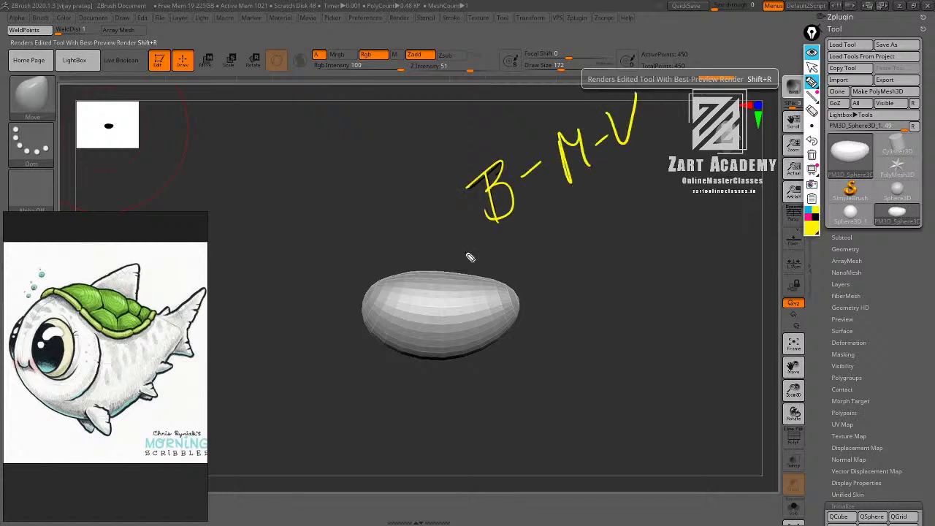
pyautogui.moveTo(453, 259)
pyautogui.mouseDown()
pyautogui.moveTo(671, 109)
pyautogui.moveTo(450, 250)
pyautogui.moveTo(584, 199)
pyautogui.mouseUp()
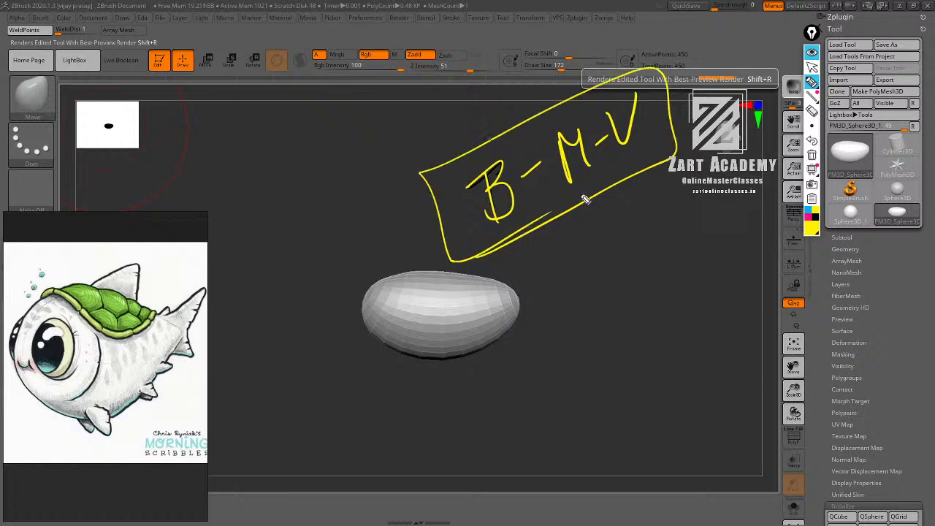
pyautogui.moveTo(437, 170); pyautogui.dragTo(68, 113)
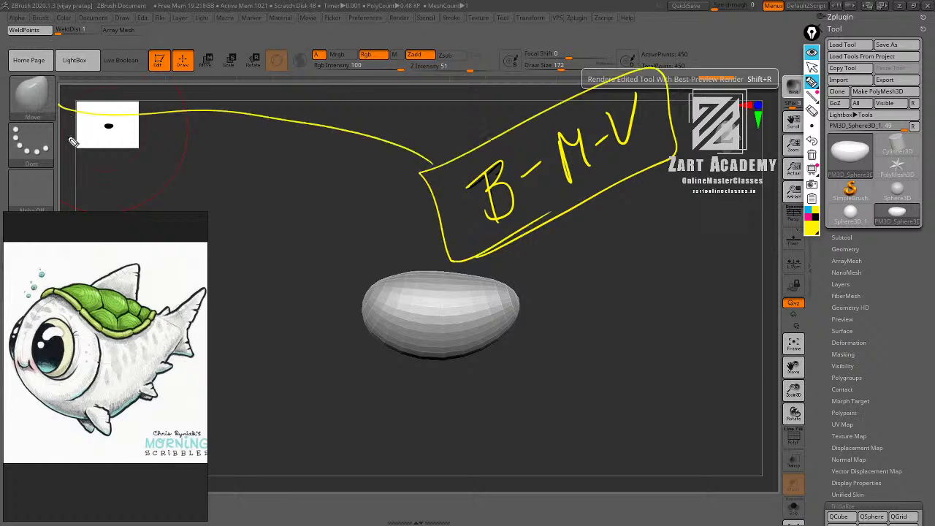
pyautogui.hotkey('ctrl', 'shift', '7')
pyautogui.hotkey('ctrl', 'shift', '2')
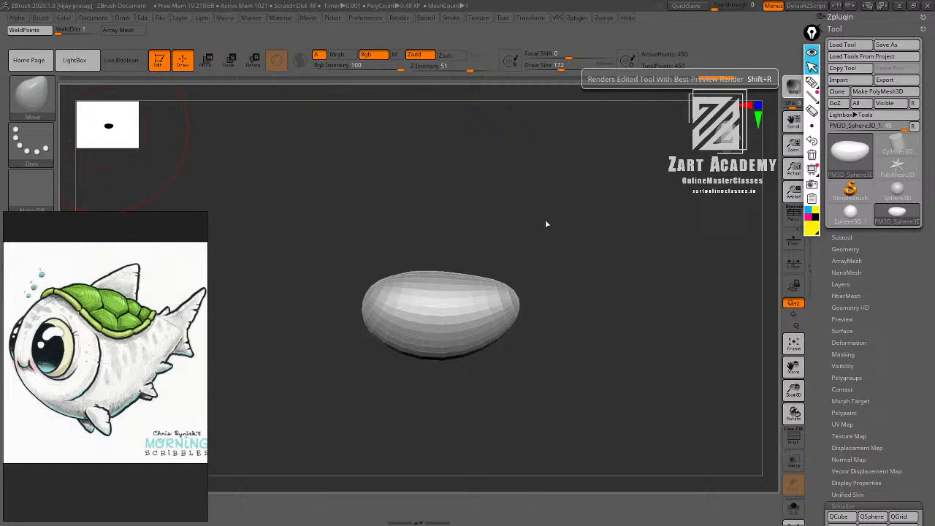
# Widen the fish body sideways from the front with the Move brush until its cross-section is nearly round.
pyautogui.keyDown('alt'); pyautogui.moveTo(547, 228); pyautogui.dragTo(440, 215); pyautogui.keyUp('alt')
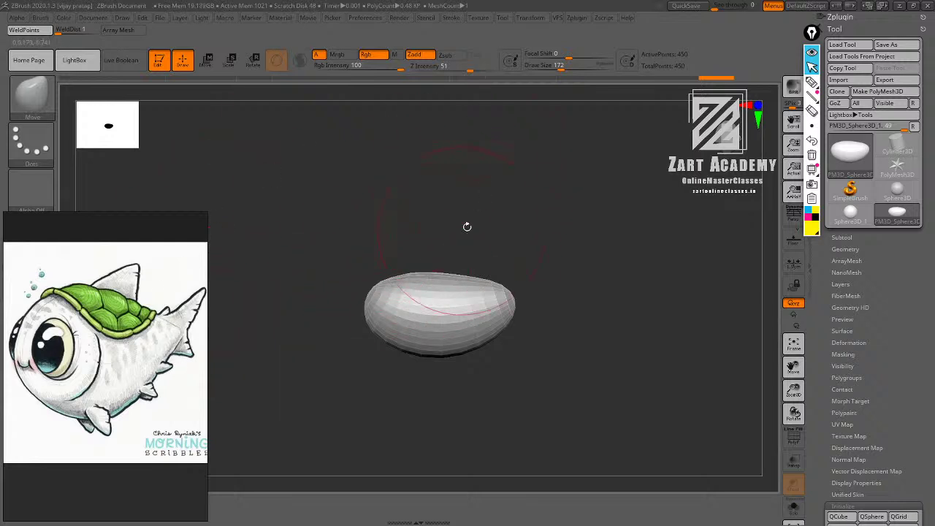
pyautogui.moveTo(466, 225); pyautogui.dragTo(464, 299)
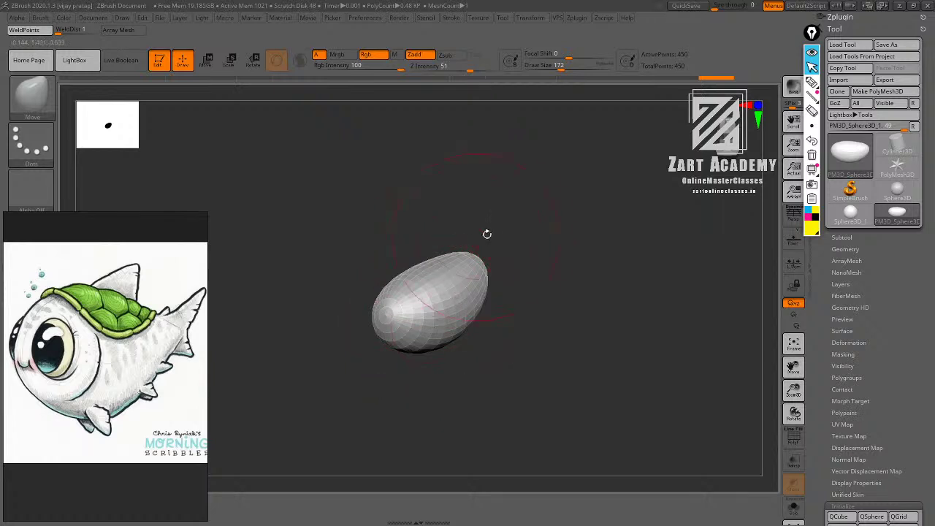
pyautogui.moveTo(487, 234); pyautogui.dragTo(446, 236)
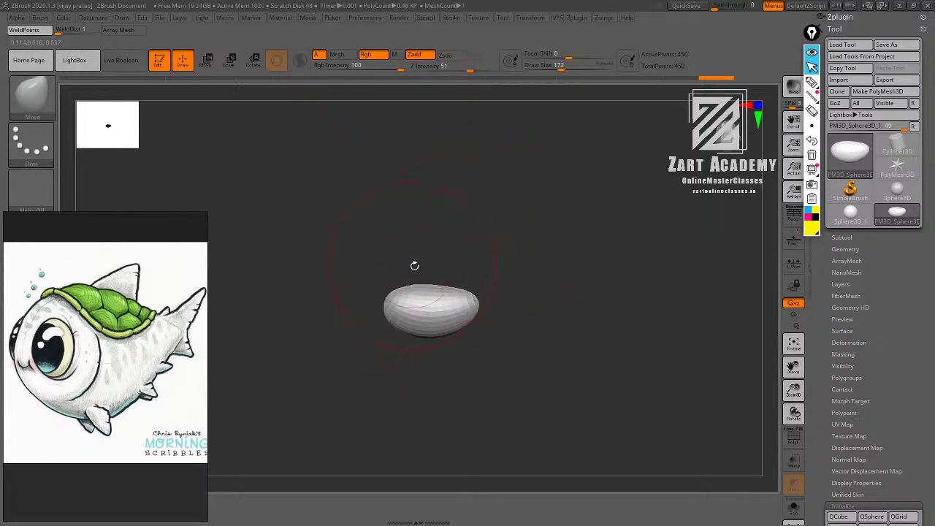
pyautogui.moveTo(465, 254)
pyautogui.mouseDown()
pyautogui.moveTo(452, 260)
pyautogui.moveTo(461, 250)
pyautogui.mouseUp()
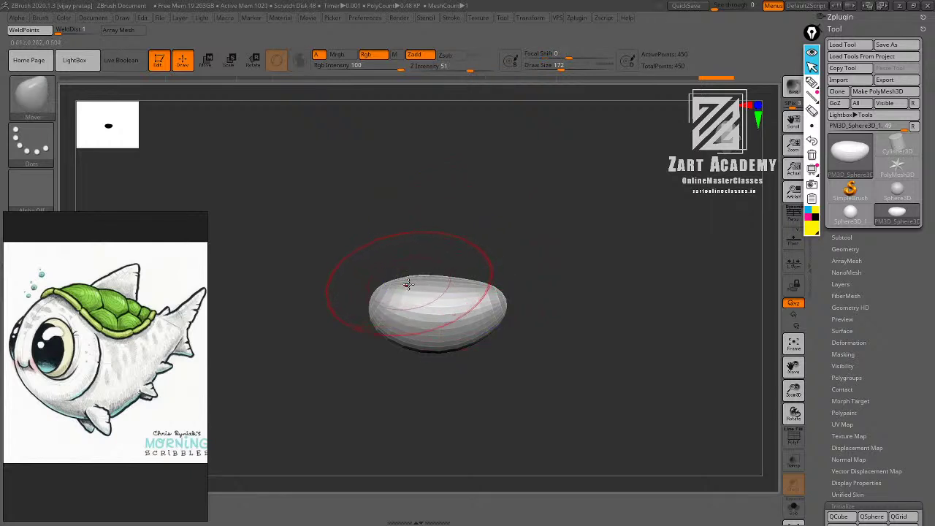
pyautogui.moveTo(433, 244); pyautogui.dragTo(468, 239)
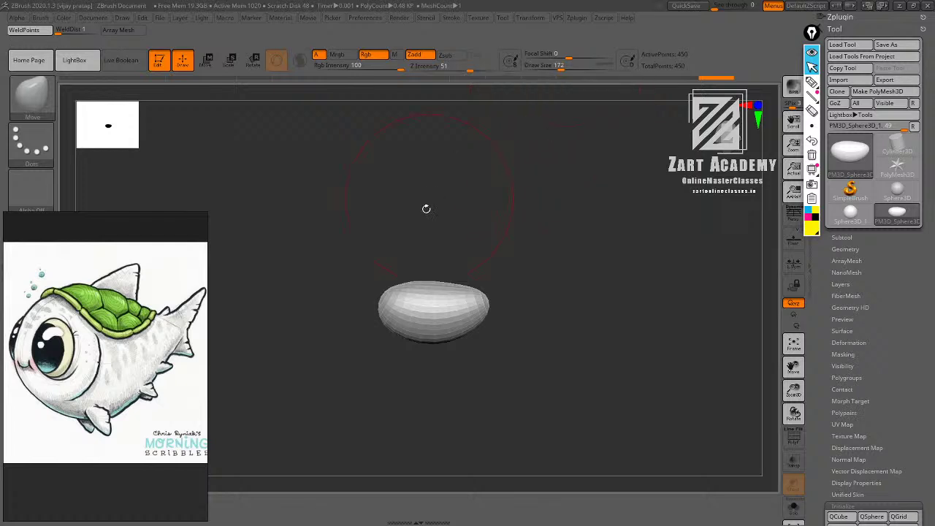
pyautogui.moveTo(466, 318); pyautogui.dragTo(457, 308)
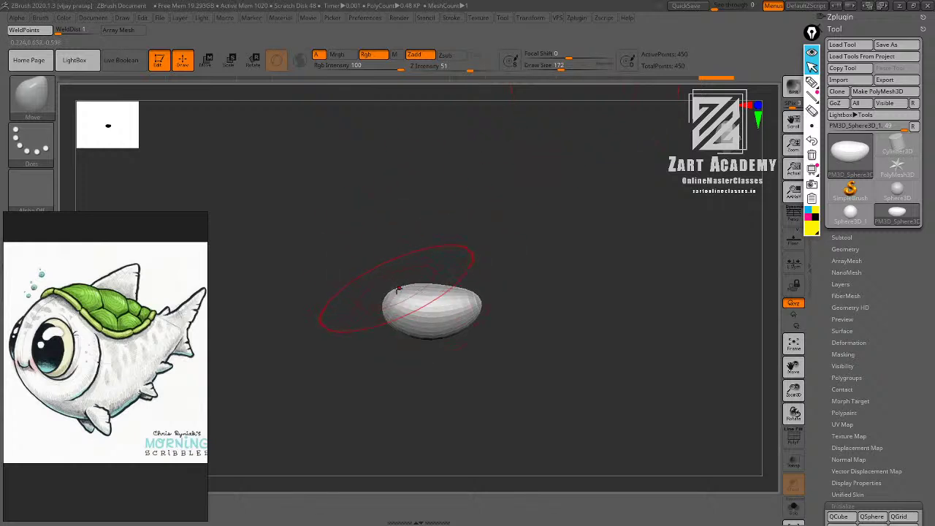
pyautogui.moveTo(397, 290)
pyautogui.mouseDown()
pyautogui.moveTo(392, 272)
pyautogui.moveTo(388, 338)
pyautogui.mouseUp()
pyautogui.moveTo(447, 258); pyautogui.dragTo(539, 273)
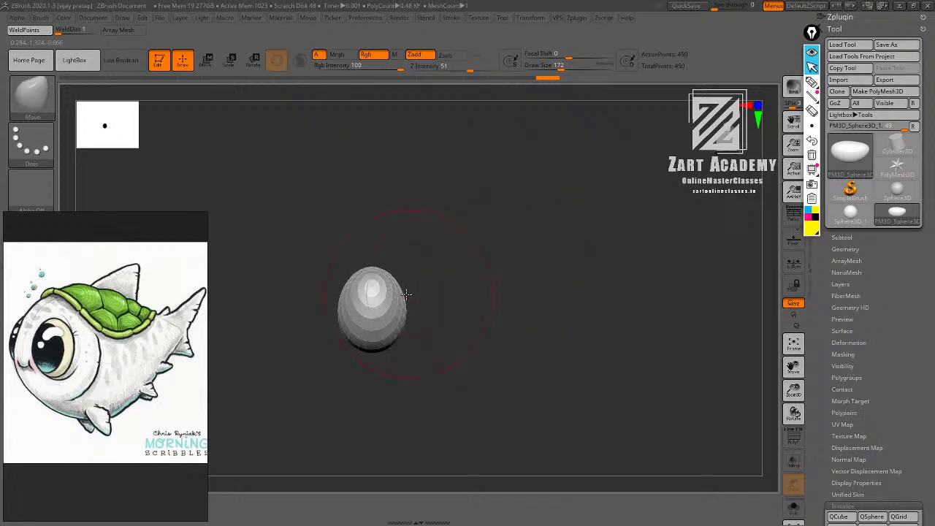
pyautogui.moveTo(407, 294); pyautogui.dragTo(423, 292)
pyautogui.moveTo(373, 320); pyautogui.dragTo(374, 330)
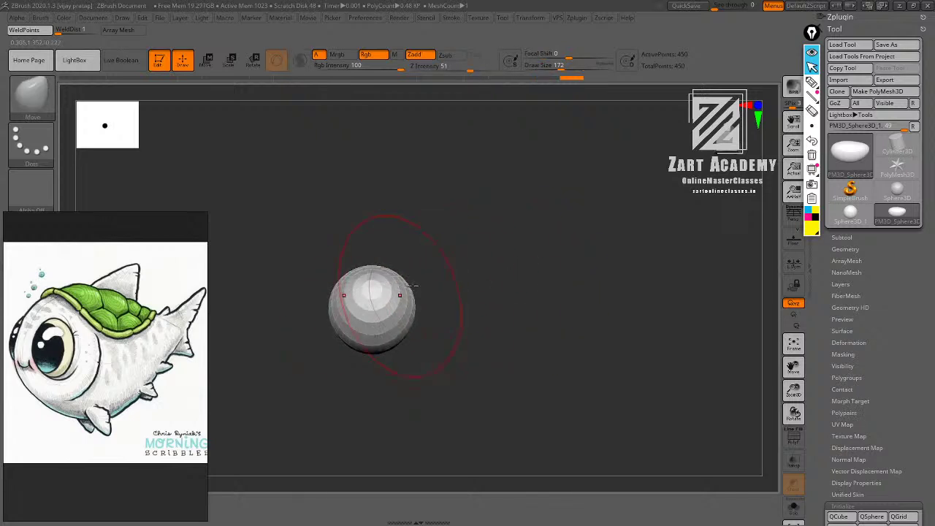
pyautogui.moveTo(426, 265)
pyautogui.mouseDown()
pyautogui.moveTo(465, 234)
pyautogui.moveTo(451, 250)
pyautogui.moveTo(447, 235)
pyautogui.moveTo(537, 212)
pyautogui.mouseUp()
pyautogui.moveTo(396, 305); pyautogui.dragTo(402, 303)
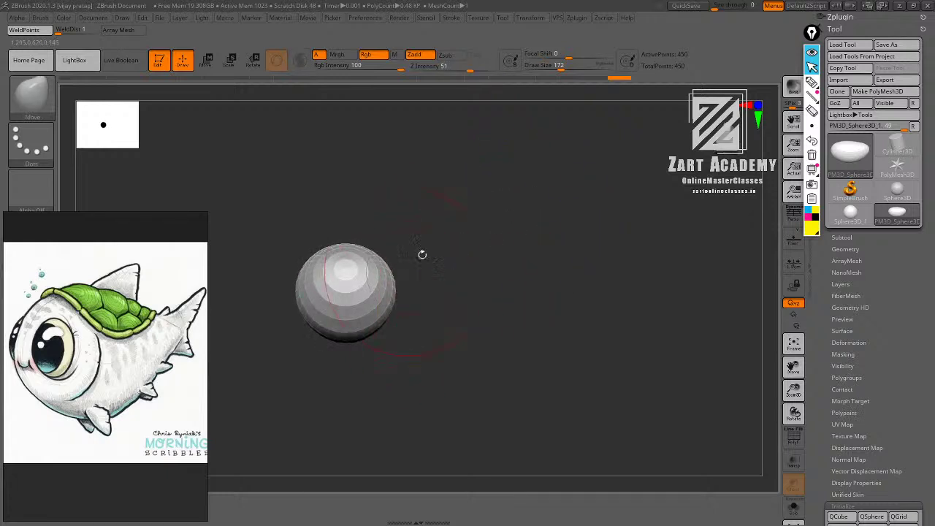
pyautogui.moveTo(422, 255); pyautogui.dragTo(456, 257)
pyautogui.moveTo(375, 234); pyautogui.dragTo(382, 231)
# Shape the side profile with the Move brush by pulling the rear belly down and pushing the back in ahead of the tail.
pyautogui.moveTo(445, 190)
pyautogui.mouseDown()
pyautogui.moveTo(458, 155)
pyautogui.moveTo(450, 219)
pyautogui.moveTo(413, 250)
pyautogui.mouseUp()
pyautogui.keyDown('alt'); pyautogui.moveTo(465, 195); pyautogui.dragTo(467, 183); pyautogui.keyUp('alt')
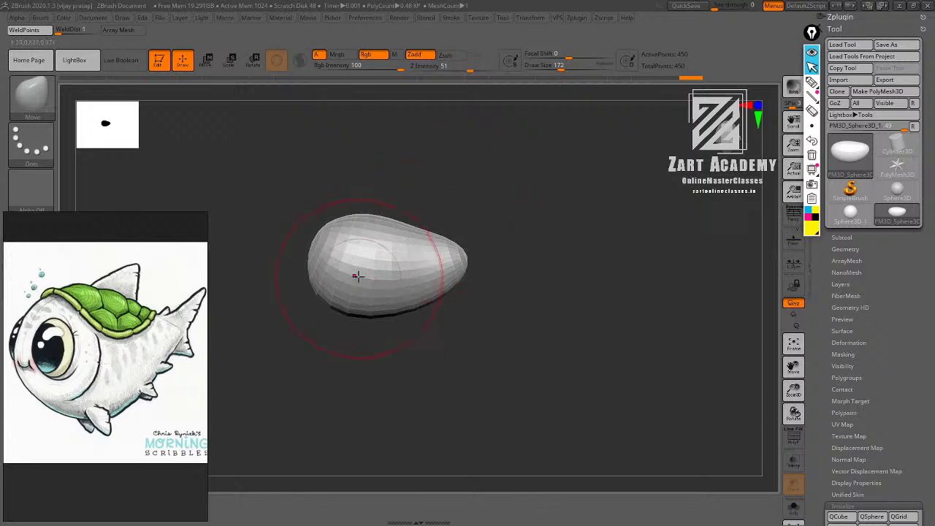
pyautogui.keyDown('alt'); pyautogui.moveTo(473, 217); pyautogui.dragTo(468, 222); pyautogui.keyUp('alt')
pyautogui.moveTo(418, 307); pyautogui.dragTo(422, 316)
pyautogui.keyDown('alt'); pyautogui.moveTo(431, 344); pyautogui.dragTo(424, 328); pyautogui.keyUp('alt')
pyautogui.keyDown('alt'); pyautogui.moveTo(436, 208); pyautogui.dragTo(474, 256); pyautogui.keyUp('alt')
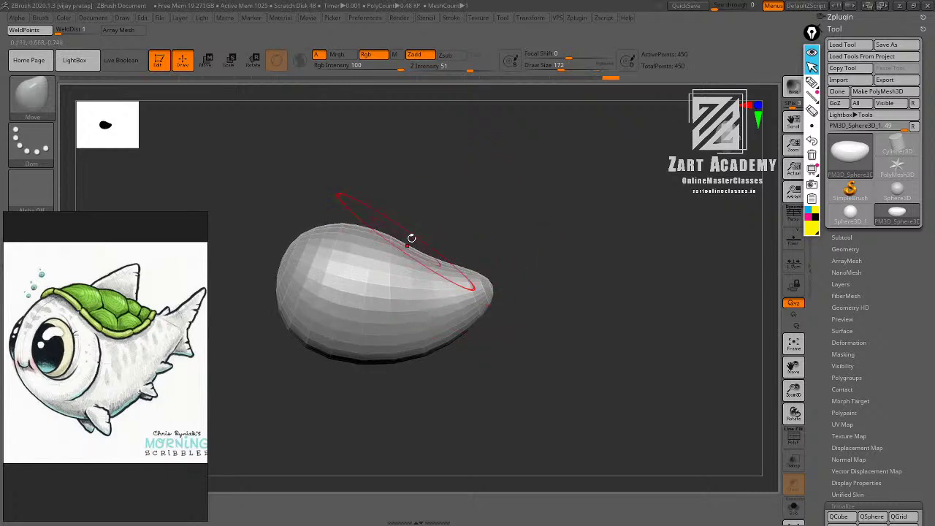
pyautogui.moveTo(407, 244); pyautogui.dragTo(410, 250)
pyautogui.moveTo(440, 229)
pyautogui.keyDown('alt'); pyautogui.mouseDown()
pyautogui.moveTo(441, 221)
pyautogui.moveTo(445, 235)
pyautogui.mouseUp(); pyautogui.keyUp('alt')
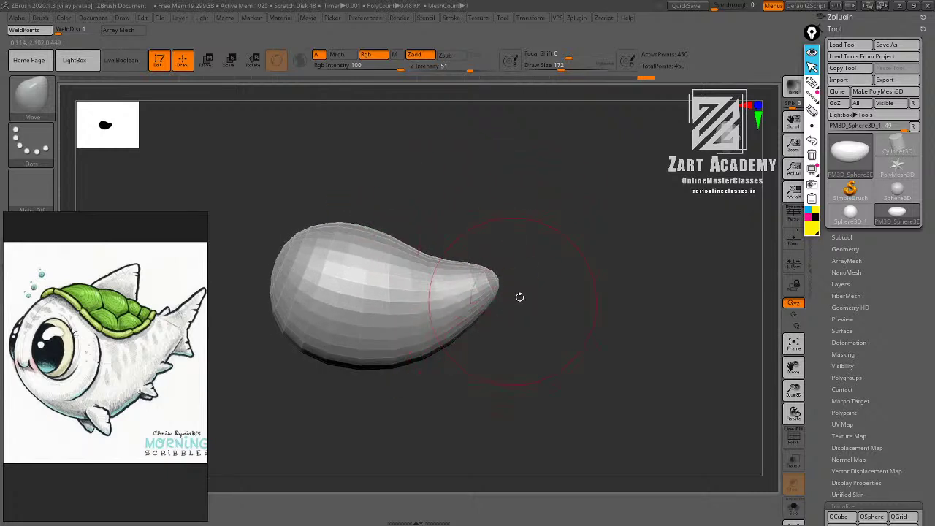
# Refine the body's rounded belly and tapered, upturned tail end with the Move brush, working from several angles.
pyautogui.moveTo(519, 297)
pyautogui.mouseDown()
pyautogui.moveTo(543, 238)
pyautogui.moveTo(567, 240)
pyautogui.moveTo(555, 217)
pyautogui.moveTo(555, 332)
pyautogui.moveTo(554, 254)
pyautogui.mouseUp()
pyautogui.moveTo(483, 289); pyautogui.dragTo(534, 314)
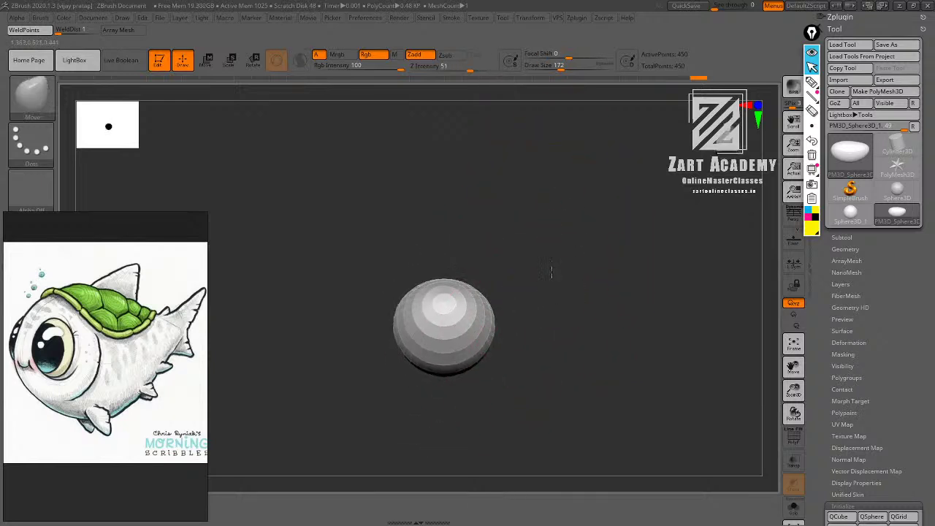
pyautogui.moveTo(552, 271); pyautogui.dragTo(547, 251)
pyautogui.moveTo(597, 266)
pyautogui.keyDown('alt'); pyautogui.mouseDown()
pyautogui.moveTo(545, 217)
pyautogui.moveTo(614, 261)
pyautogui.moveTo(561, 241)
pyautogui.mouseUp(); pyautogui.keyUp('alt')
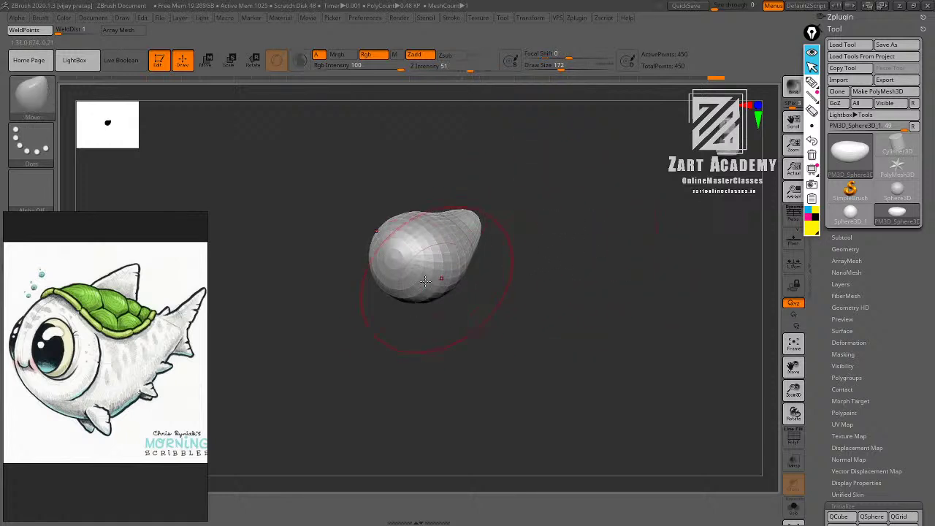
pyautogui.moveTo(537, 274); pyautogui.dragTo(528, 206)
pyautogui.moveTo(436, 246)
pyautogui.mouseDown()
pyautogui.moveTo(489, 229)
pyautogui.moveTo(411, 263)
pyautogui.moveTo(493, 209)
pyautogui.moveTo(468, 246)
pyautogui.moveTo(529, 241)
pyautogui.moveTo(556, 270)
pyautogui.moveTo(528, 217)
pyautogui.moveTo(564, 189)
pyautogui.moveTo(522, 181)
pyautogui.mouseUp()
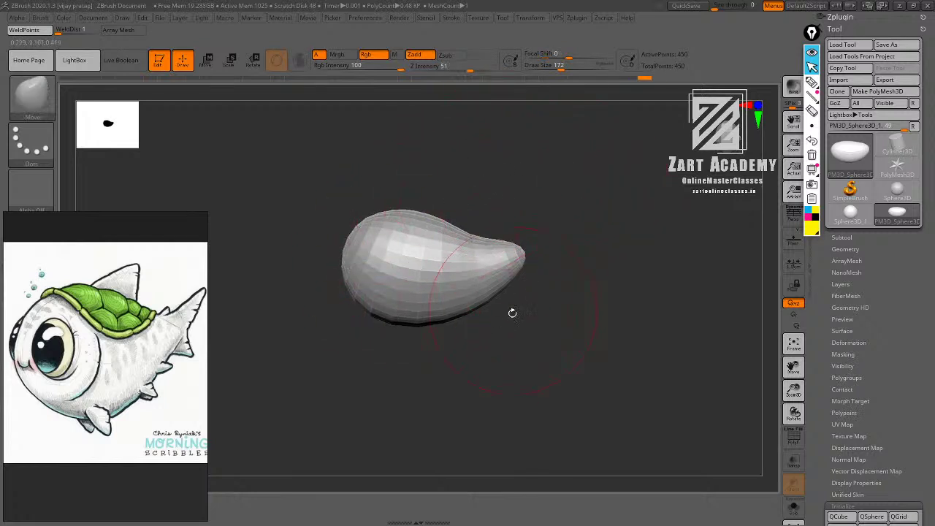
pyautogui.keyDown('alt'); pyautogui.moveTo(512, 313); pyautogui.dragTo(520, 317); pyautogui.keyUp('alt')
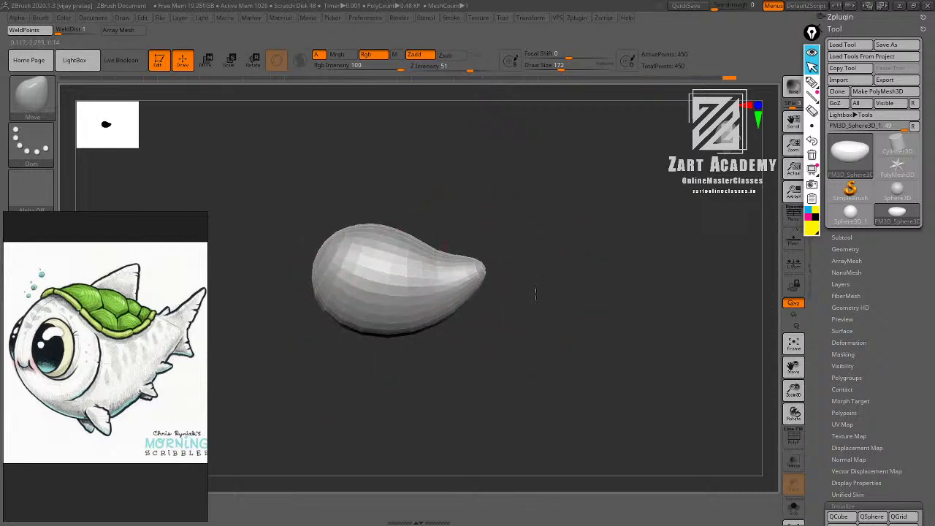
pyautogui.moveTo(536, 293); pyautogui.dragTo(555, 299)
pyautogui.keyDown('shift'); pyautogui.moveTo(474, 241); pyautogui.dragTo(441, 283); pyautogui.keyUp('shift')
pyautogui.keyDown('shift'); pyautogui.moveTo(521, 183); pyautogui.dragTo(524, 196); pyautogui.keyUp('shift')
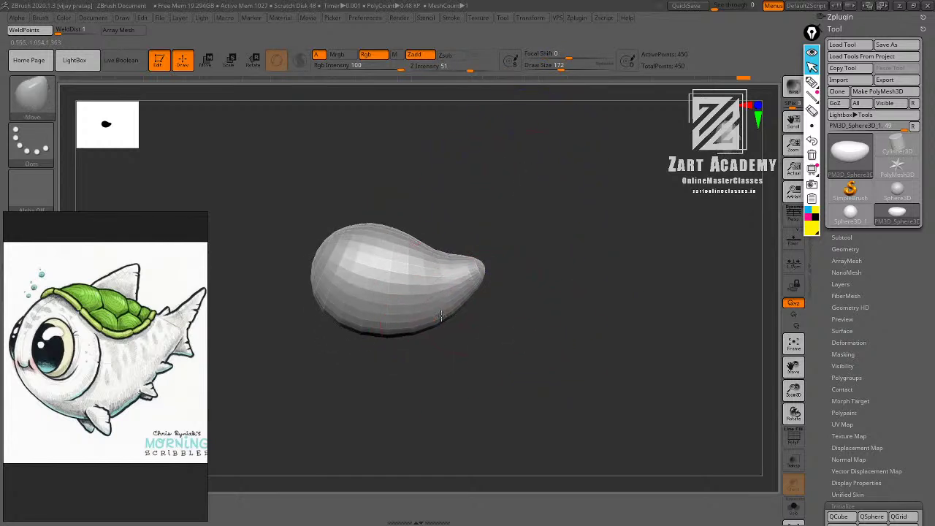
# Turn on the polyframe display and examine the fish body's edge flow and the pole at its nose from several angles.
pyautogui.moveTo(557, 271)
pyautogui.mouseDown()
pyautogui.moveTo(474, 298)
pyautogui.moveTo(424, 342)
pyautogui.moveTo(406, 317)
pyautogui.mouseUp()
pyautogui.moveTo(475, 279)
pyautogui.mouseDown()
pyautogui.moveTo(587, 217)
pyautogui.moveTo(678, 221)
pyautogui.moveTo(611, 215)
pyautogui.moveTo(622, 190)
pyautogui.moveTo(617, 235)
pyautogui.mouseUp()
pyautogui.hotkey('shift', 'f')
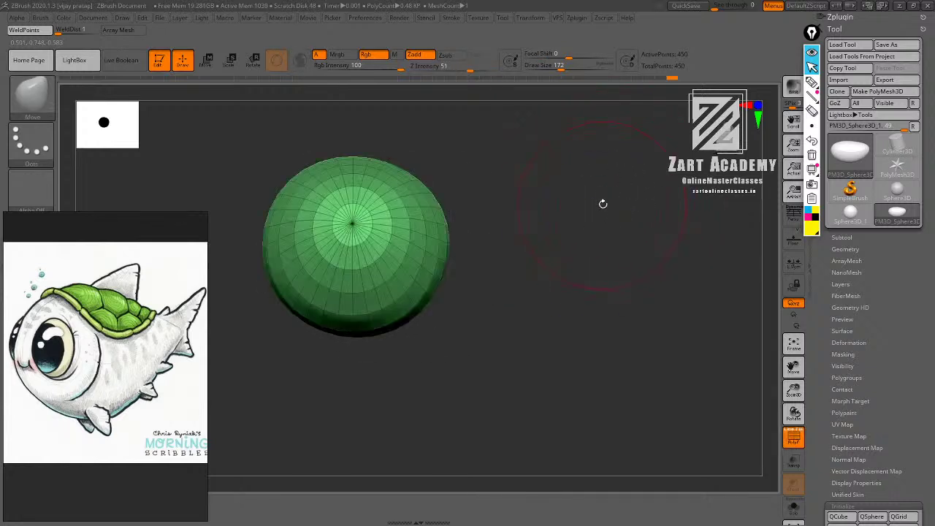
pyautogui.moveTo(604, 204)
pyautogui.mouseDown()
pyautogui.moveTo(587, 179)
pyautogui.moveTo(605, 172)
pyautogui.moveTo(620, 199)
pyautogui.moveTo(611, 196)
pyautogui.mouseUp()
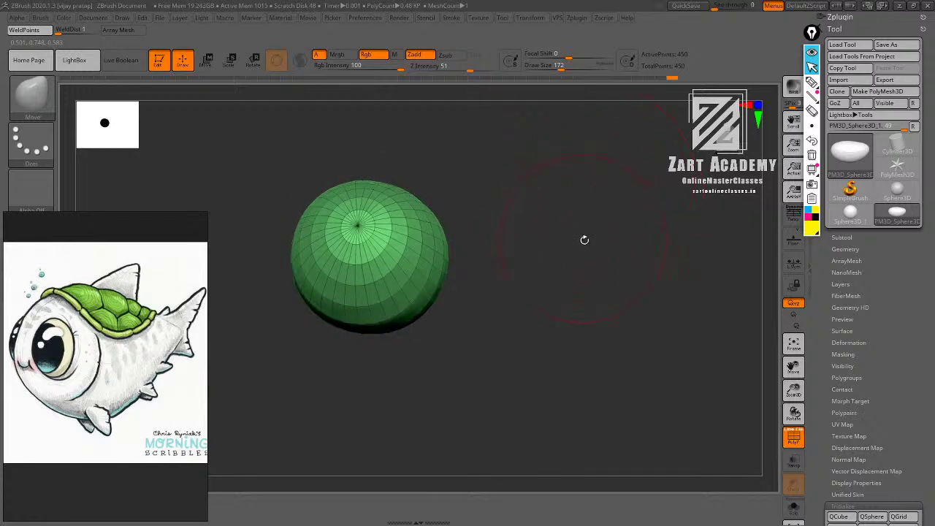
pyautogui.moveTo(585, 239); pyautogui.dragTo(505, 210)
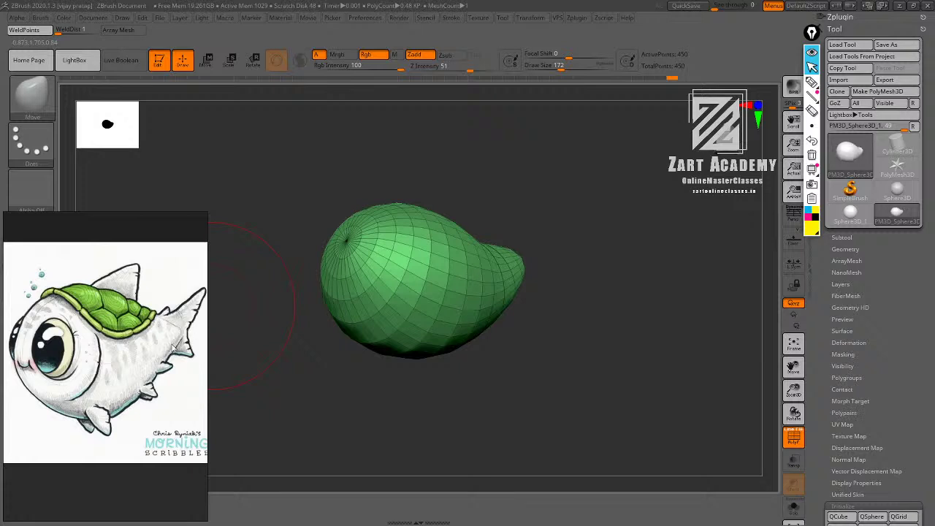
pyautogui.moveTo(546, 178)
pyautogui.mouseDown()
pyautogui.moveTo(537, 176)
pyautogui.moveTo(537, 193)
pyautogui.mouseUp()
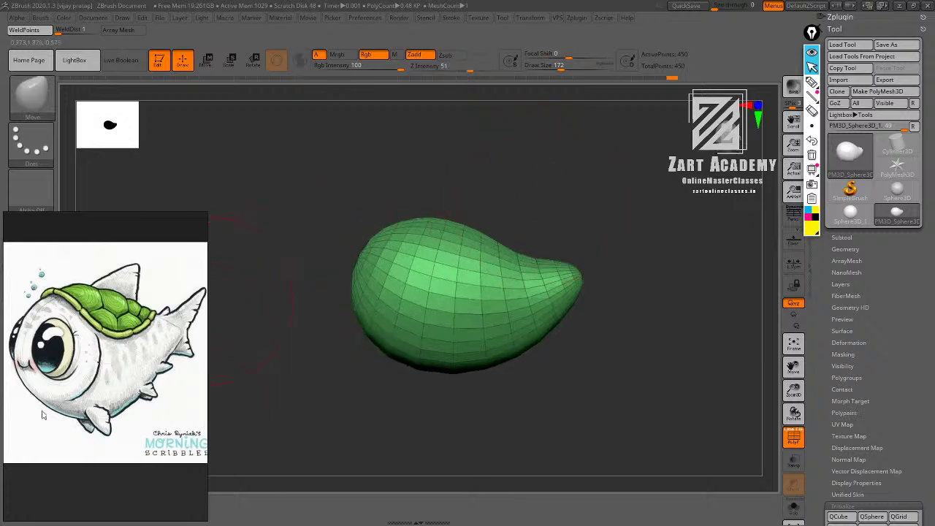
pyautogui.moveTo(543, 141); pyautogui.dragTo(500, 199)
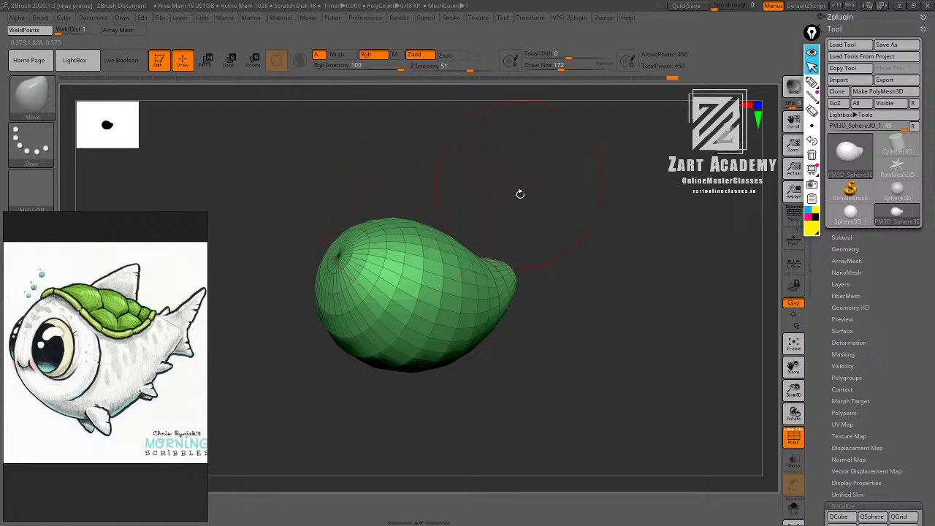
pyautogui.moveTo(520, 193)
pyautogui.mouseDown()
pyautogui.moveTo(559, 209)
pyautogui.moveTo(557, 193)
pyautogui.moveTo(570, 207)
pyautogui.mouseUp()
pyautogui.moveTo(472, 179)
pyautogui.mouseDown()
pyautogui.moveTo(533, 190)
pyautogui.moveTo(497, 202)
pyautogui.moveTo(492, 195)
pyautogui.moveTo(462, 274)
pyautogui.mouseUp()
pyautogui.moveTo(513, 199); pyautogui.dragTo(514, 240)
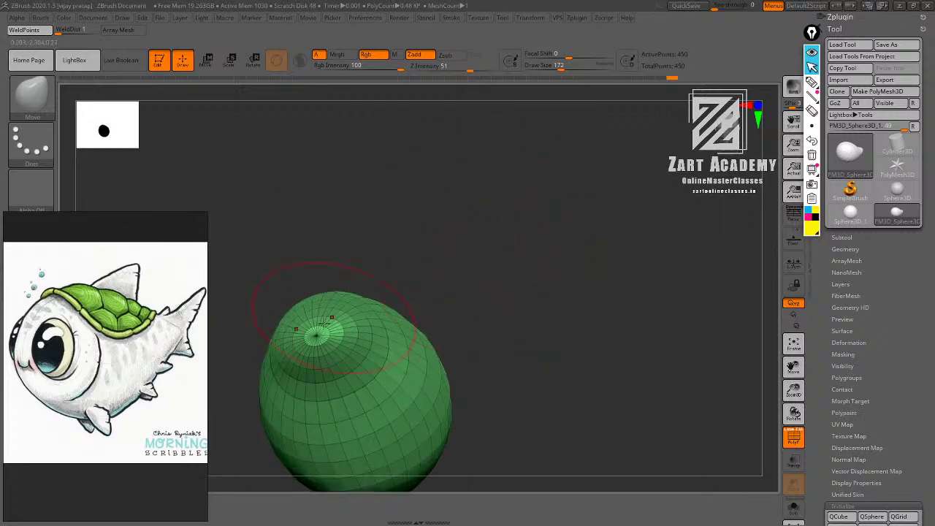
pyautogui.moveTo(400, 289); pyautogui.dragTo(629, 146)
pyautogui.moveTo(629, 380); pyautogui.dragTo(635, 387)
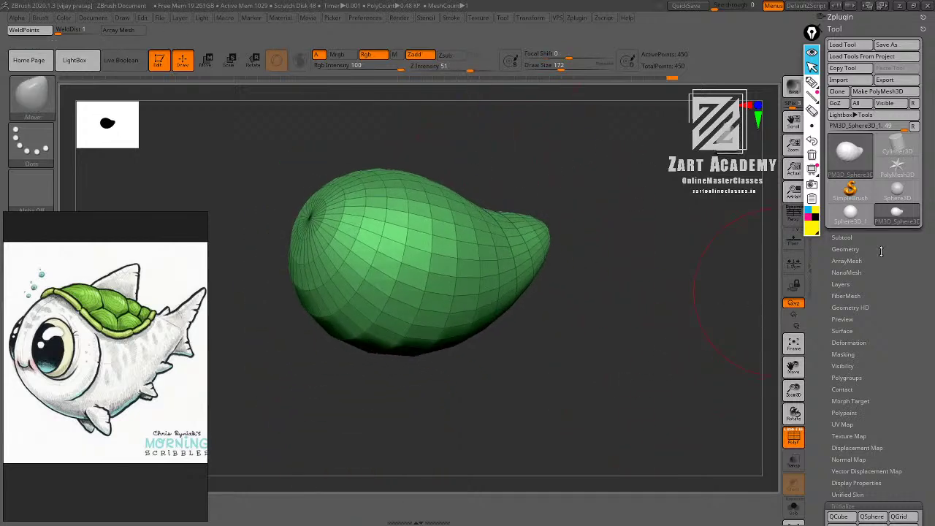
# Open the ZRemesher settings for the fish body's geometry.
pyautogui.click(845, 249)
pyautogui.moveTo(925, 283); pyautogui.dragTo(925, 181)
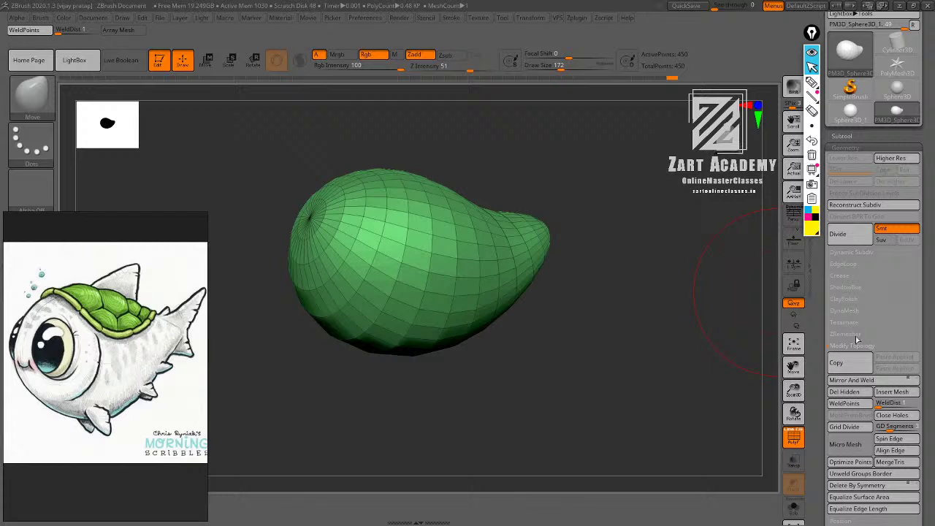
pyautogui.click(849, 334)
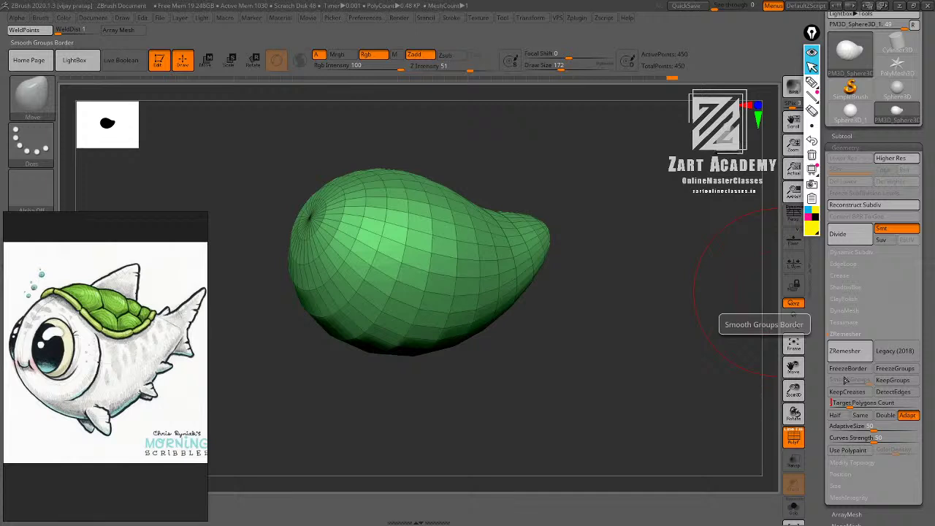
# Try remeshing the fish body with ZRemesher at a target polygons count of 0.3, and undo the remesh.
pyautogui.moveTo(598, 203); pyautogui.dragTo(647, 208)
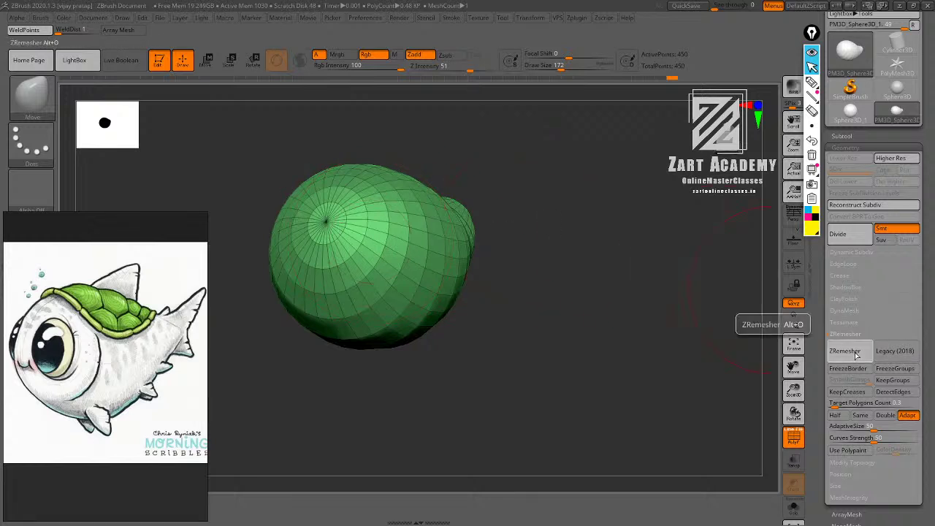
pyautogui.moveTo(558, 203); pyautogui.dragTo(544, 189)
pyautogui.keyDown('alt'); pyautogui.moveTo(554, 187); pyautogui.dragTo(575, 208); pyautogui.keyUp('alt')
pyautogui.hotkey('ctrl', 'z')
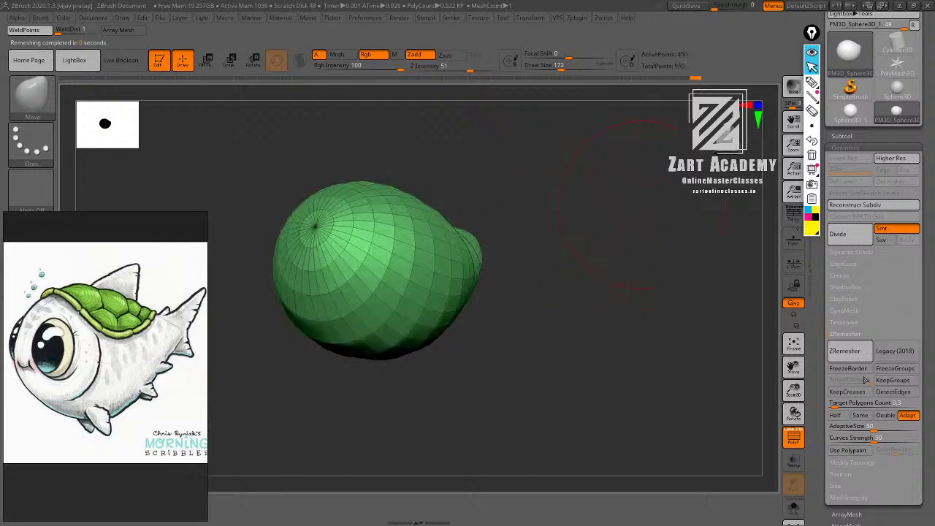
# Remesh the fish body with ZRemesher at a target polygons count of 0.1, and hide the polyframe.
pyautogui.click(845, 403)
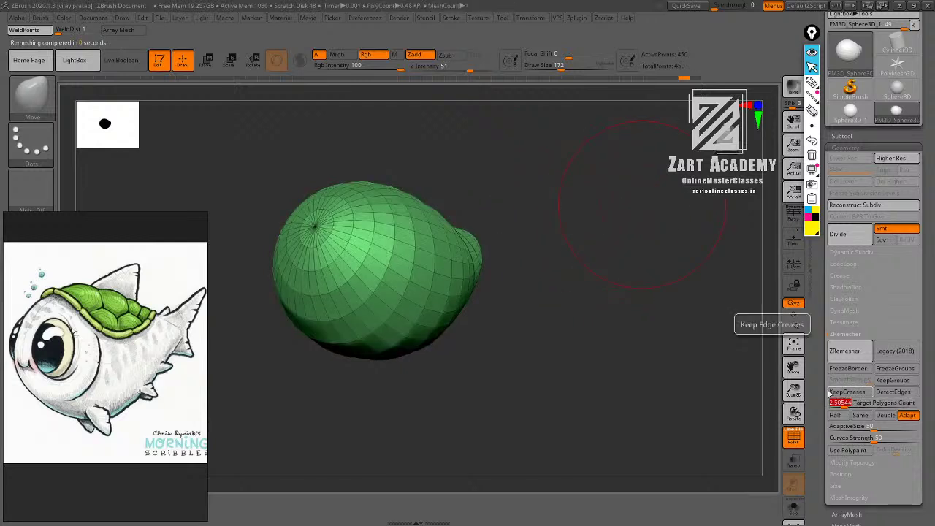
pyautogui.click(847, 350)
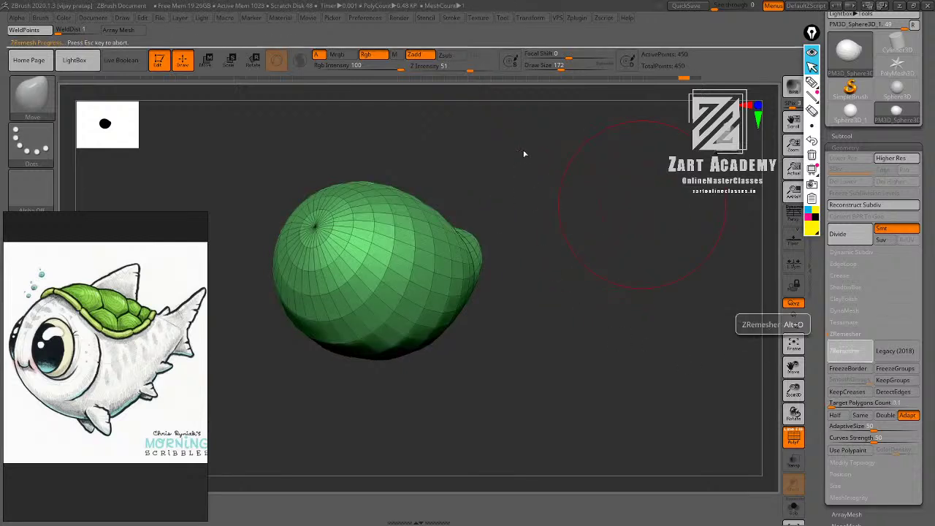
pyautogui.moveTo(567, 196); pyautogui.dragTo(431, 250)
pyautogui.hotkey('shift', 'f')
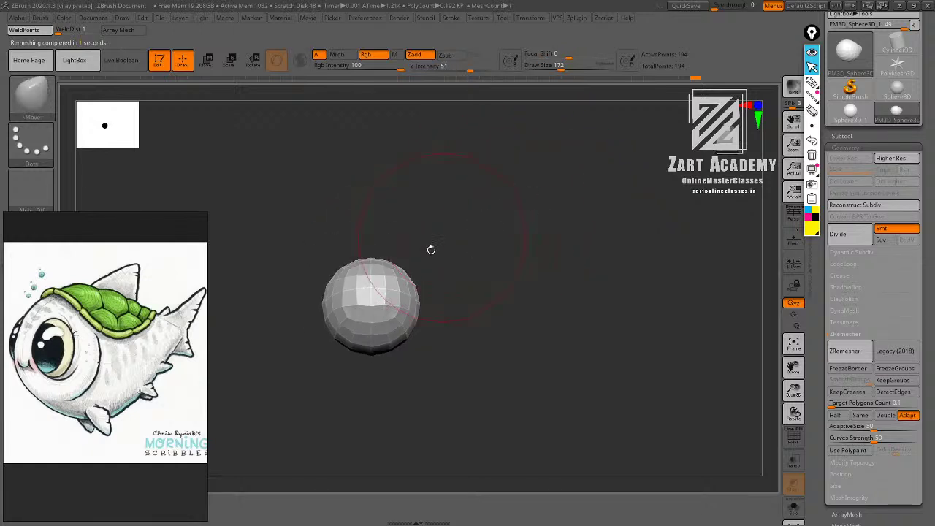
# Adjust the remeshed body's round front, belly and upturned tail with the Move brush from the front and side.
pyautogui.moveTo(398, 285); pyautogui.dragTo(396, 288)
pyautogui.moveTo(491, 223)
pyautogui.mouseDown()
pyautogui.moveTo(470, 195)
pyautogui.moveTo(458, 198)
pyautogui.mouseUp()
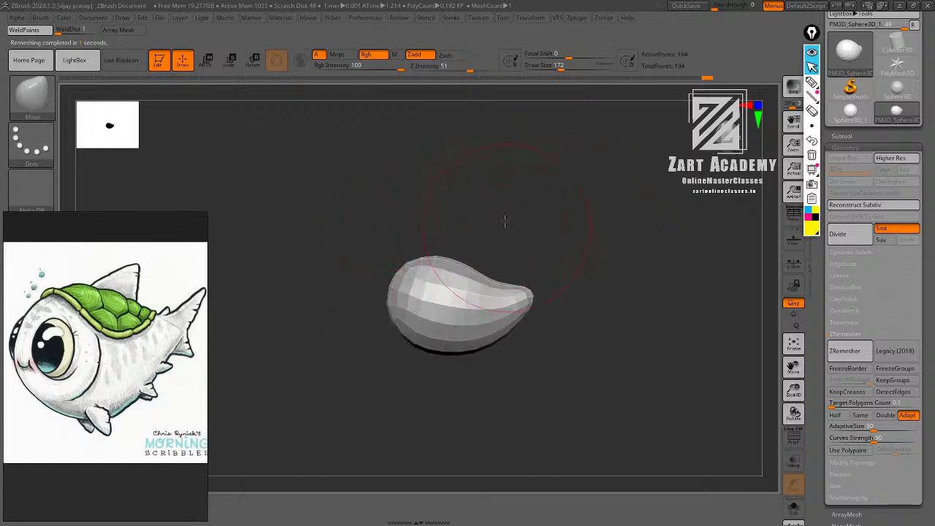
pyautogui.keyDown('alt'); pyautogui.moveTo(529, 221); pyautogui.dragTo(502, 193); pyautogui.keyUp('alt')
pyautogui.moveTo(374, 273); pyautogui.dragTo(365, 276)
pyautogui.moveTo(522, 217)
pyautogui.keyDown('alt'); pyautogui.mouseDown()
pyautogui.moveTo(538, 265)
pyautogui.moveTo(520, 260)
pyautogui.moveTo(543, 260)
pyautogui.mouseUp(); pyautogui.keyUp('alt')
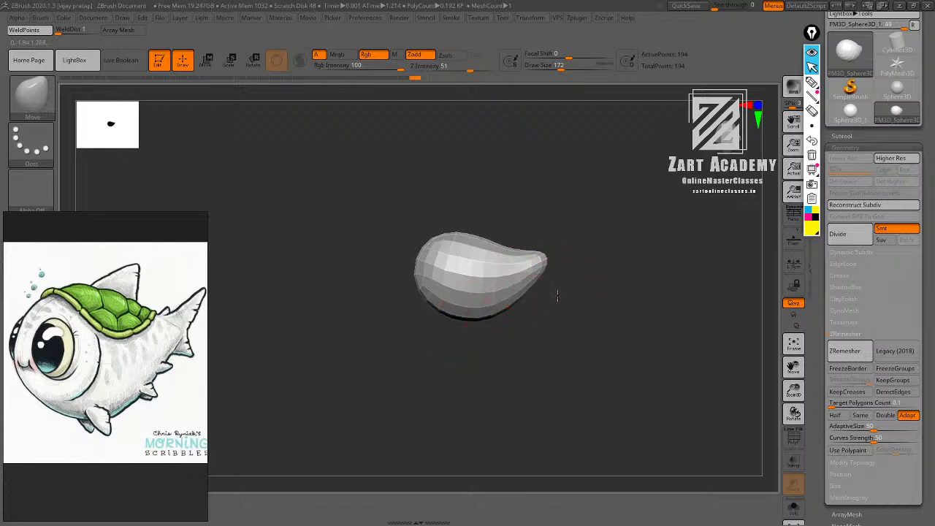
pyautogui.keyDown('alt'); pyautogui.moveTo(557, 296); pyautogui.dragTo(556, 309); pyautogui.keyUp('alt')
pyautogui.keyDown('alt'); pyautogui.moveTo(501, 343); pyautogui.dragTo(502, 353); pyautogui.keyUp('alt')
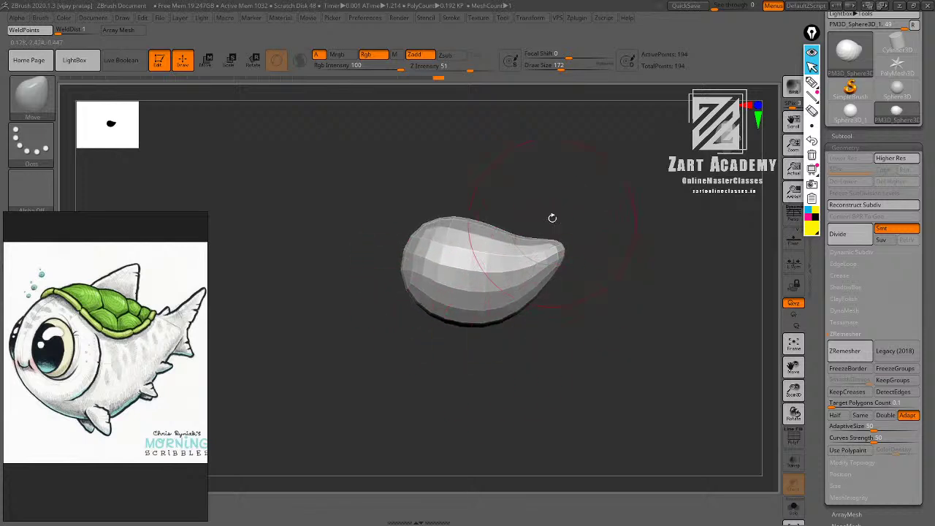
pyautogui.moveTo(569, 203)
pyautogui.keyDown('alt'); pyautogui.mouseDown()
pyautogui.moveTo(588, 251)
pyautogui.moveTo(568, 257)
pyautogui.mouseUp(); pyautogui.keyUp('alt')
pyautogui.moveTo(373, 375)
pyautogui.mouseDown()
pyautogui.moveTo(386, 378)
pyautogui.moveTo(507, 302)
pyautogui.mouseUp()
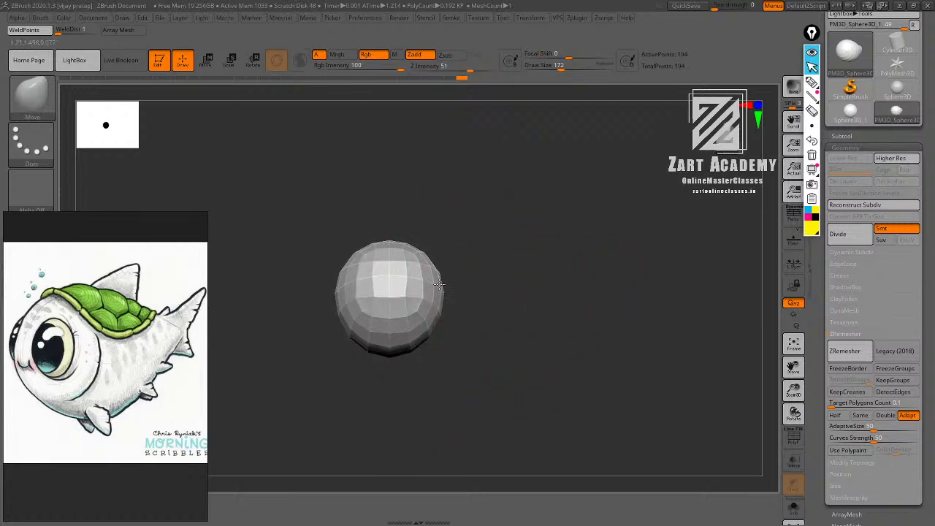
pyautogui.moveTo(527, 246); pyautogui.dragTo(522, 247)
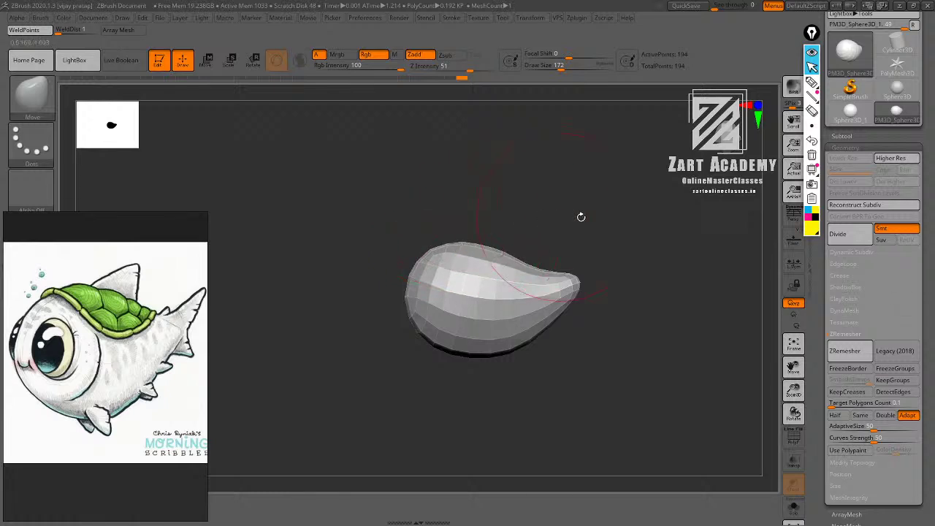
pyautogui.moveTo(581, 217); pyautogui.dragTo(608, 312)
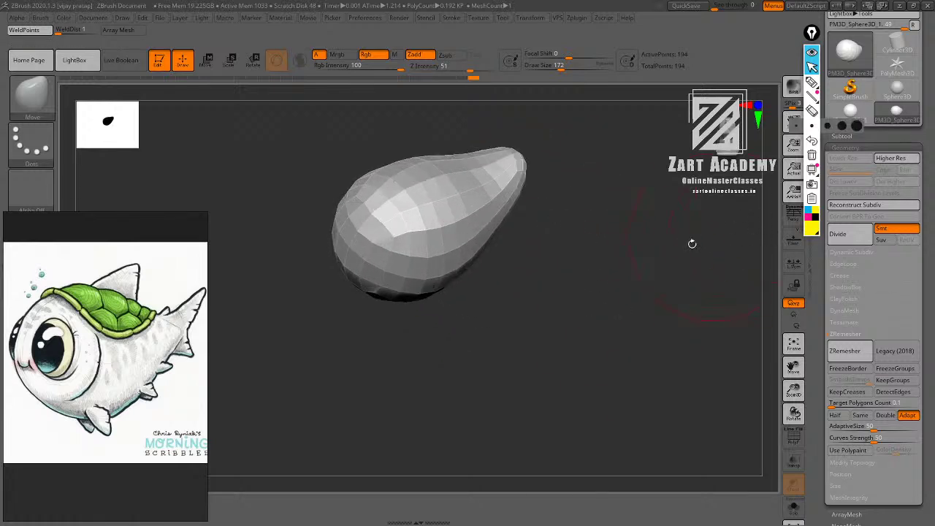
pyautogui.moveTo(692, 244); pyautogui.dragTo(708, 252)
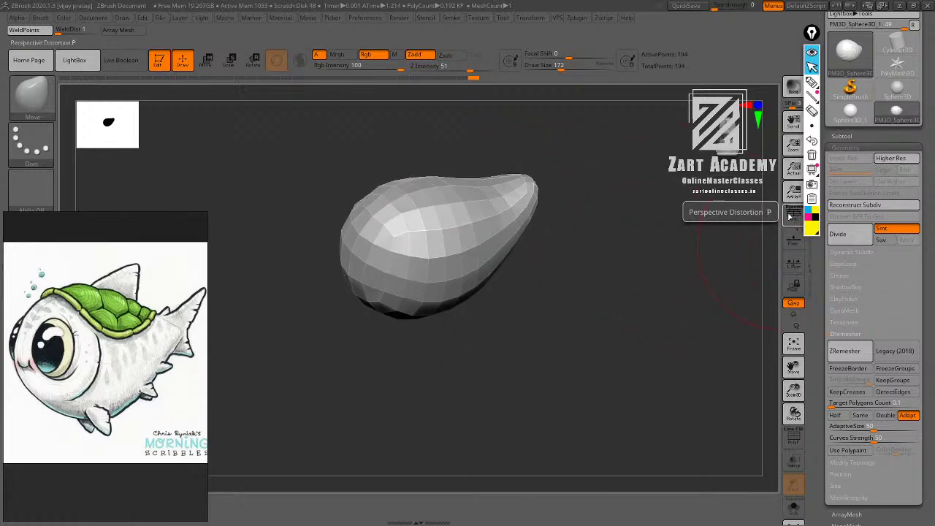
# Turn on perspective distortion and refine the body's taper toward the tail with the Move brush from above and behind.
pyautogui.click(794, 215)
pyautogui.moveTo(625, 176)
pyautogui.mouseDown()
pyautogui.moveTo(618, 192)
pyautogui.moveTo(643, 238)
pyautogui.moveTo(612, 225)
pyautogui.moveTo(487, 259)
pyautogui.mouseUp()
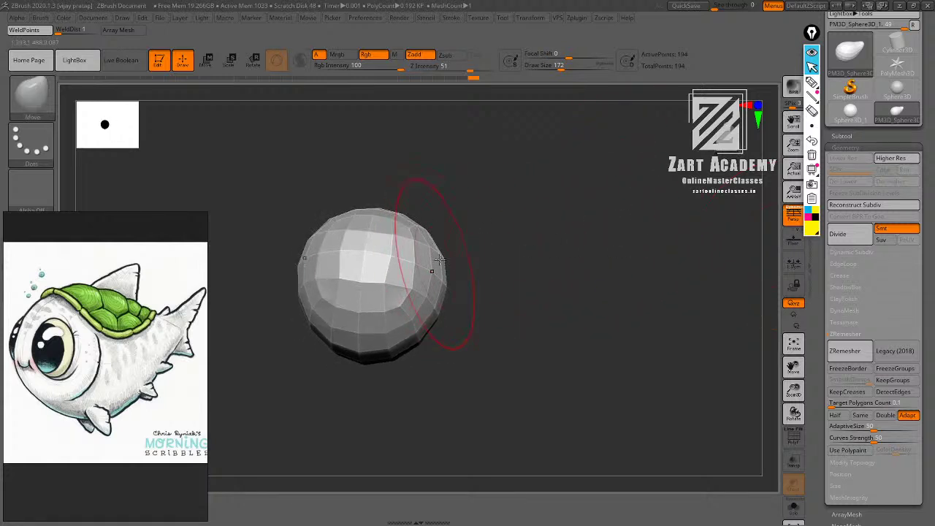
pyautogui.moveTo(516, 228); pyautogui.dragTo(499, 266)
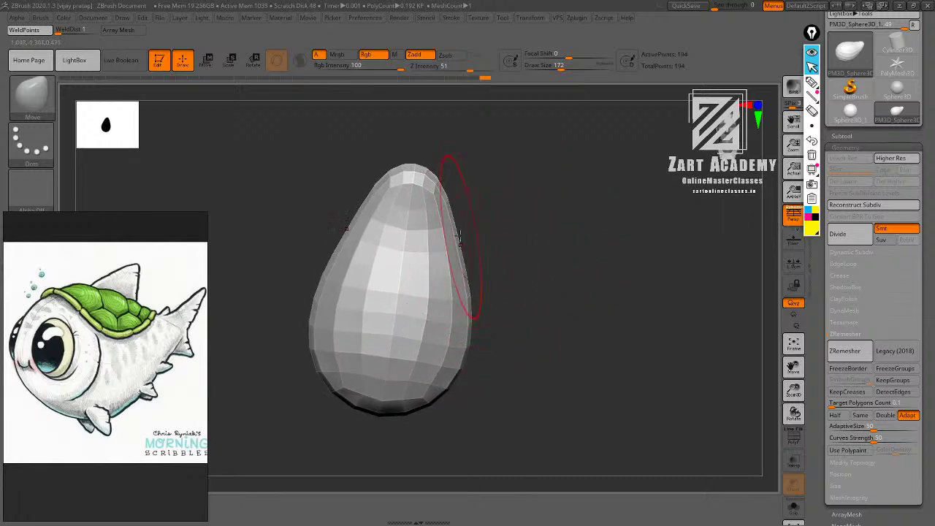
pyautogui.keyDown('alt'); pyautogui.moveTo(501, 198); pyautogui.dragTo(507, 245); pyautogui.keyUp('alt')
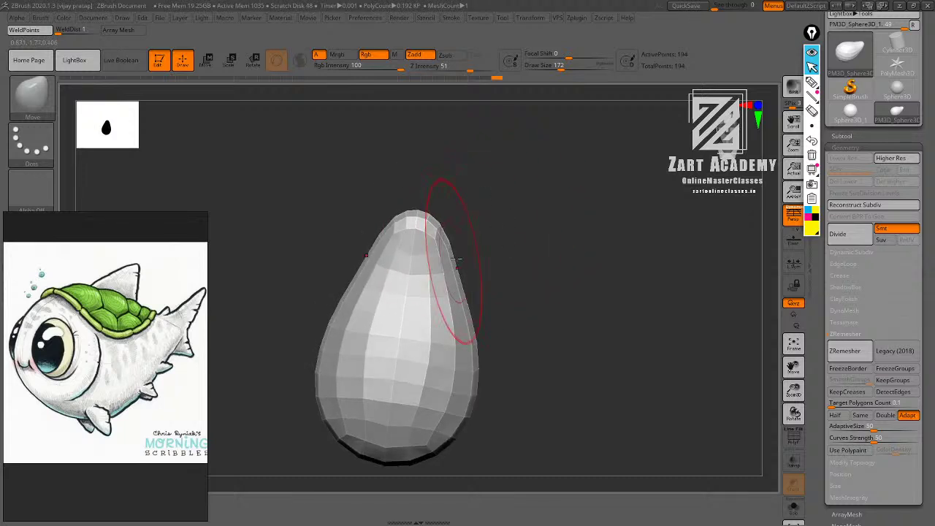
pyautogui.moveTo(457, 259); pyautogui.dragTo(594, 256)
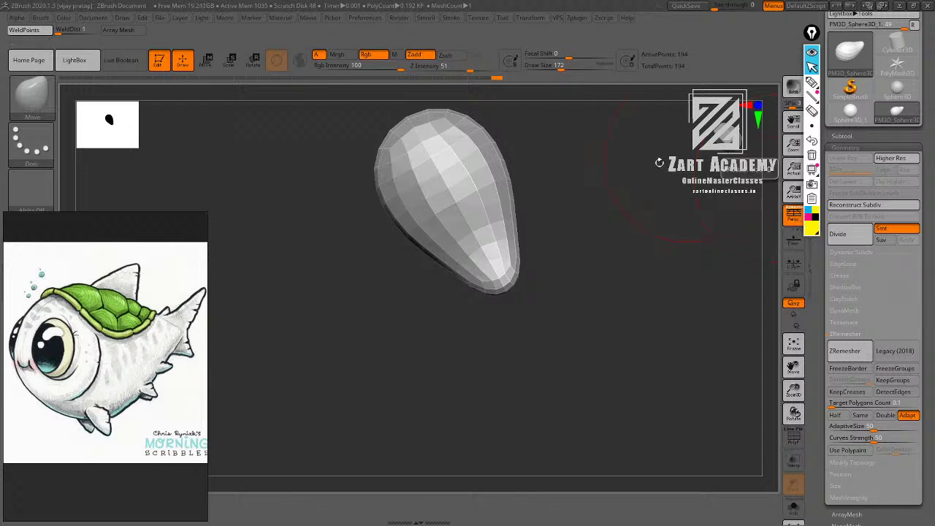
pyautogui.moveTo(585, 209)
pyautogui.mouseDown()
pyautogui.moveTo(582, 180)
pyautogui.moveTo(597, 230)
pyautogui.moveTo(577, 200)
pyautogui.moveTo(555, 270)
pyautogui.moveTo(576, 263)
pyautogui.mouseUp()
pyautogui.moveTo(494, 296); pyautogui.dragTo(501, 307)
pyautogui.moveTo(585, 281)
pyautogui.keyDown('alt'); pyautogui.mouseDown()
pyautogui.moveTo(580, 219)
pyautogui.moveTo(601, 197)
pyautogui.moveTo(570, 169)
pyautogui.moveTo(574, 203)
pyautogui.moveTo(608, 234)
pyautogui.moveTo(616, 219)
pyautogui.moveTo(577, 209)
pyautogui.moveTo(600, 228)
pyautogui.moveTo(666, 248)
pyautogui.mouseUp(); pyautogui.keyUp('alt')
# Append a Cube3D as a new subtool, select it and turn on polypaint display for the subtools.
pyautogui.click(842, 137)
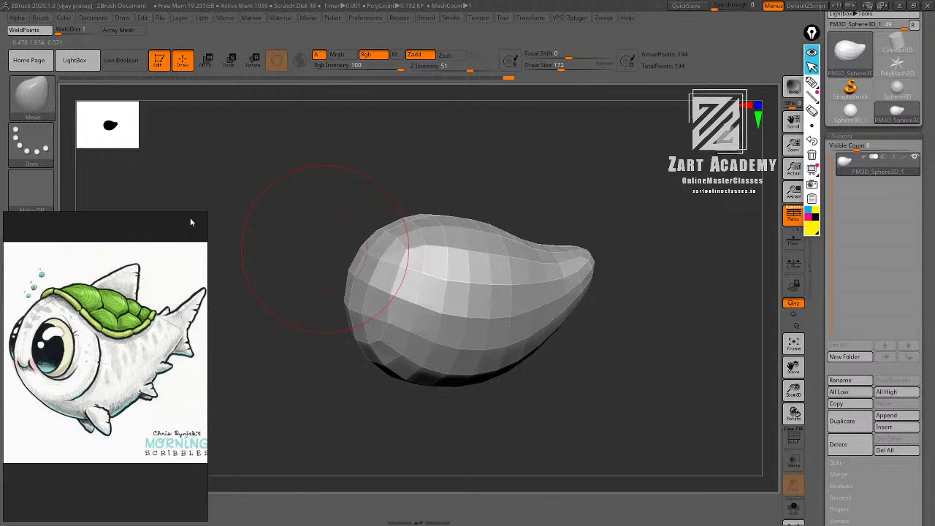
pyautogui.moveTo(480, 166); pyautogui.dragTo(593, 145)
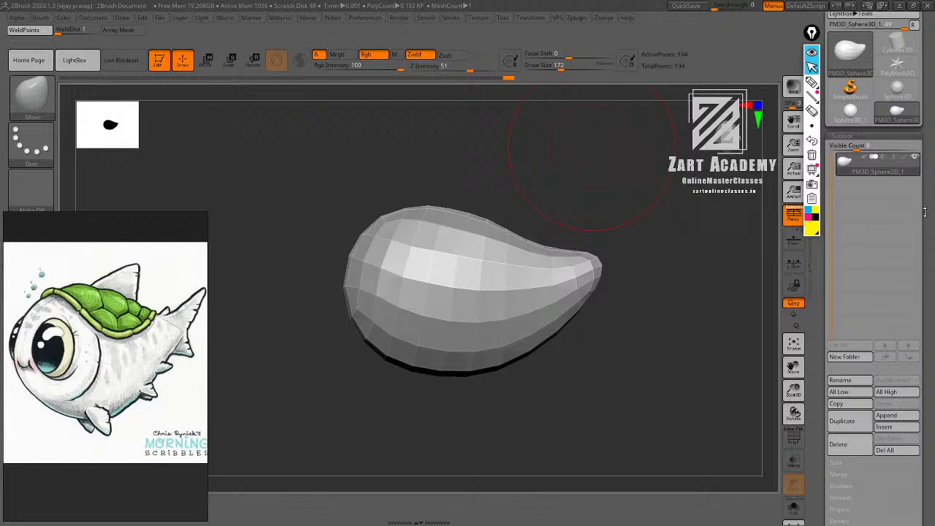
pyautogui.moveTo(920, 255); pyautogui.dragTo(919, 221)
pyautogui.click(904, 399)
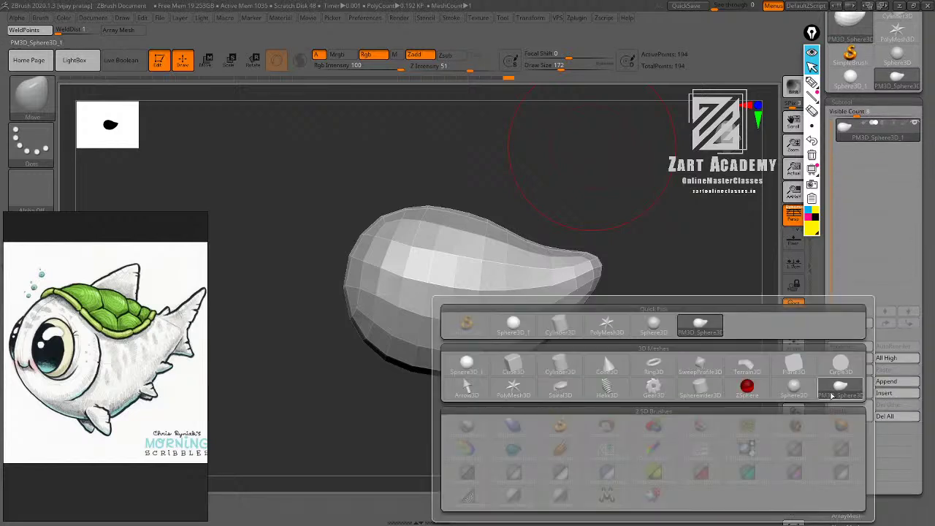
pyautogui.click(518, 370)
pyautogui.press('w')
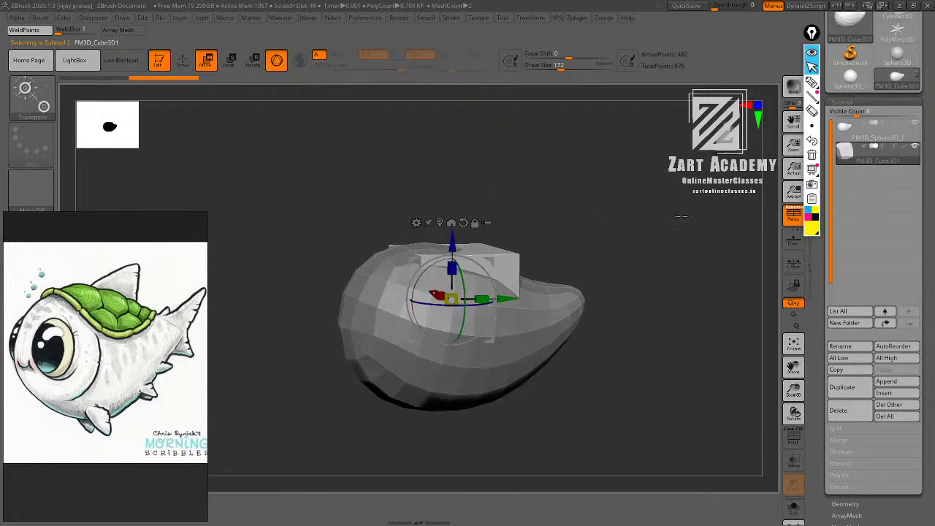
pyautogui.moveTo(682, 221); pyautogui.dragTo(637, 243)
pyautogui.press('q')
pyautogui.moveTo(906, 151)
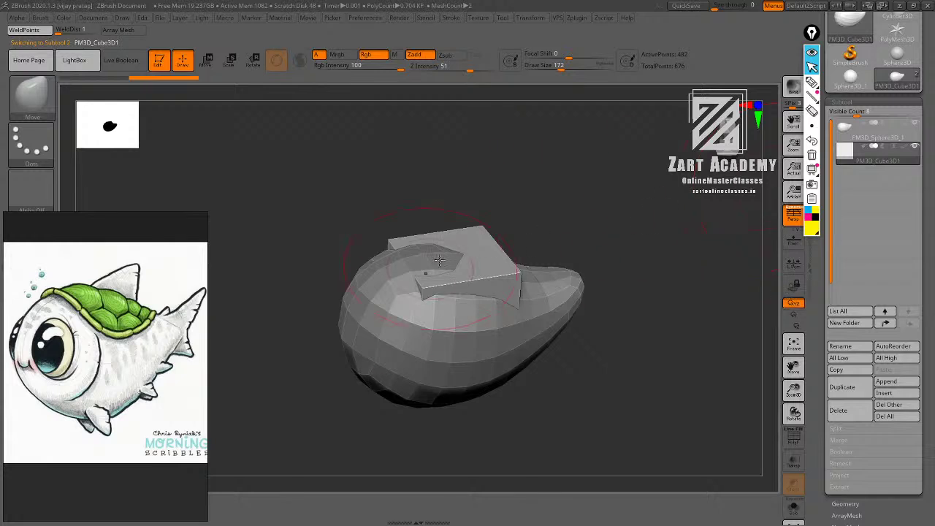
pyautogui.click(905, 147)
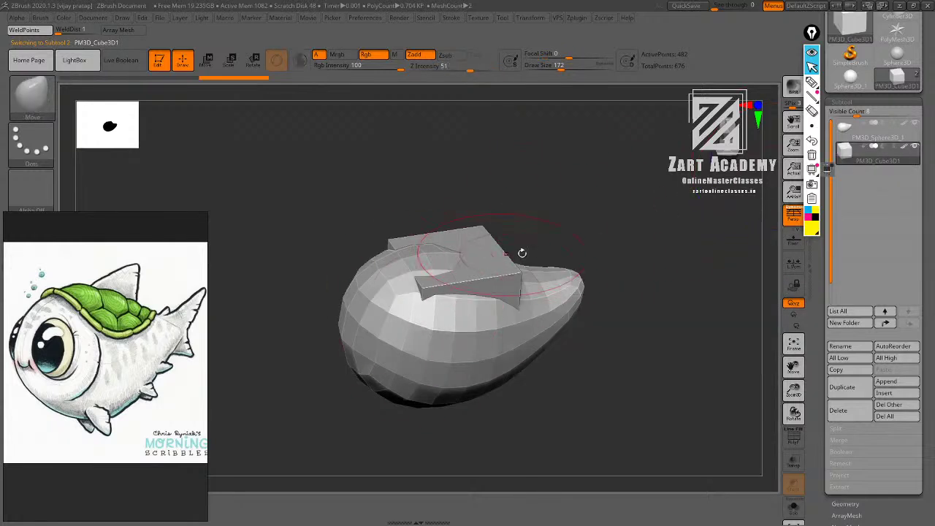
# Move the cube straight up so that it sits above the fish's back.
pyautogui.moveTo(591, 228); pyautogui.dragTo(559, 226)
pyautogui.press('w')
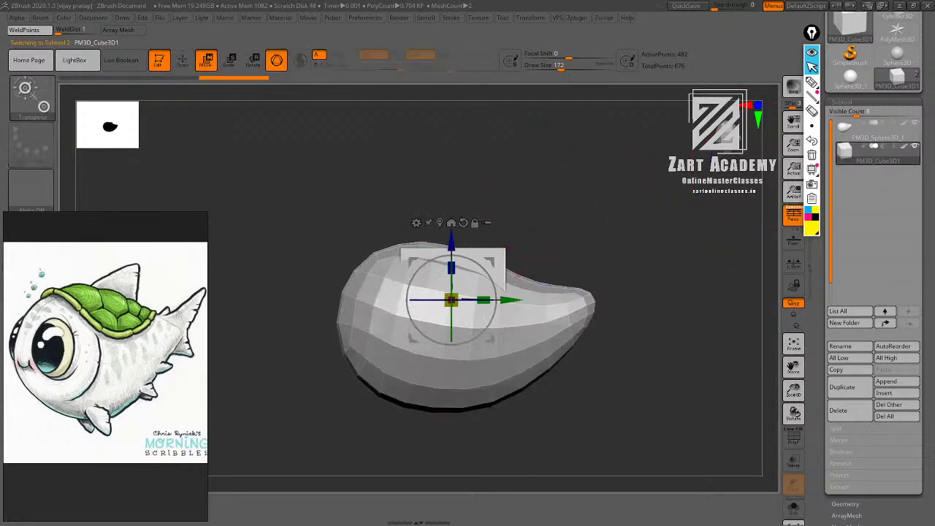
pyautogui.moveTo(451, 242); pyautogui.dragTo(451, 208)
pyautogui.keyDown('alt'); pyautogui.moveTo(556, 209); pyautogui.dragTo(513, 194); pyautogui.keyUp('alt')
pyautogui.moveTo(410, 200); pyautogui.dragTo(411, 164)
pyautogui.moveTo(488, 172)
pyautogui.mouseDown()
pyautogui.moveTo(510, 175)
pyautogui.moveTo(531, 207)
pyautogui.moveTo(513, 253)
pyautogui.moveTo(591, 240)
pyautogui.moveTo(629, 216)
pyautogui.moveTo(594, 216)
pyautogui.moveTo(611, 234)
pyautogui.moveTo(634, 302)
pyautogui.moveTo(648, 306)
pyautogui.mouseUp()
# Show the cube's wireframe with PolyFrame, return to the Move brush and open the polygroup options.
pyautogui.hotkey('shift', 'f')
pyautogui.press('q')
pyautogui.moveTo(931, 307); pyautogui.dragTo(908, 109)
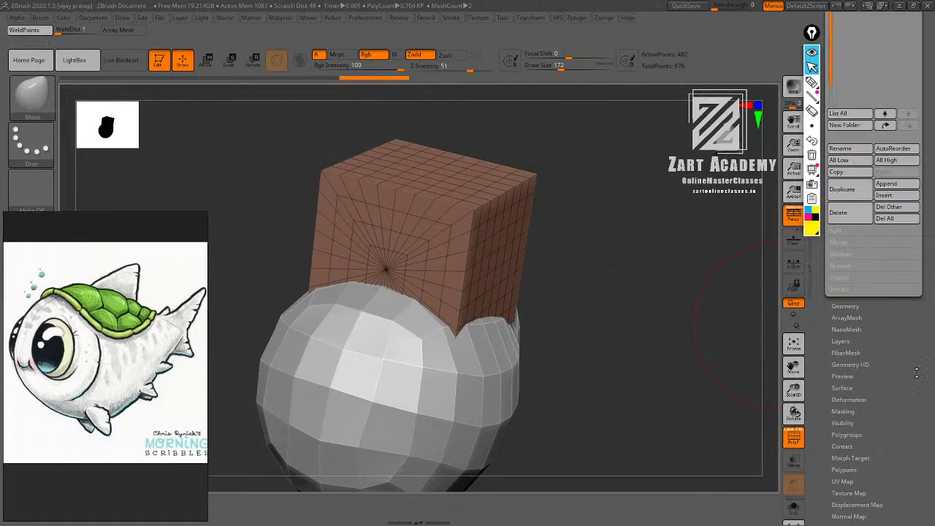
pyautogui.moveTo(917, 373); pyautogui.dragTo(909, 270)
pyautogui.click(850, 332)
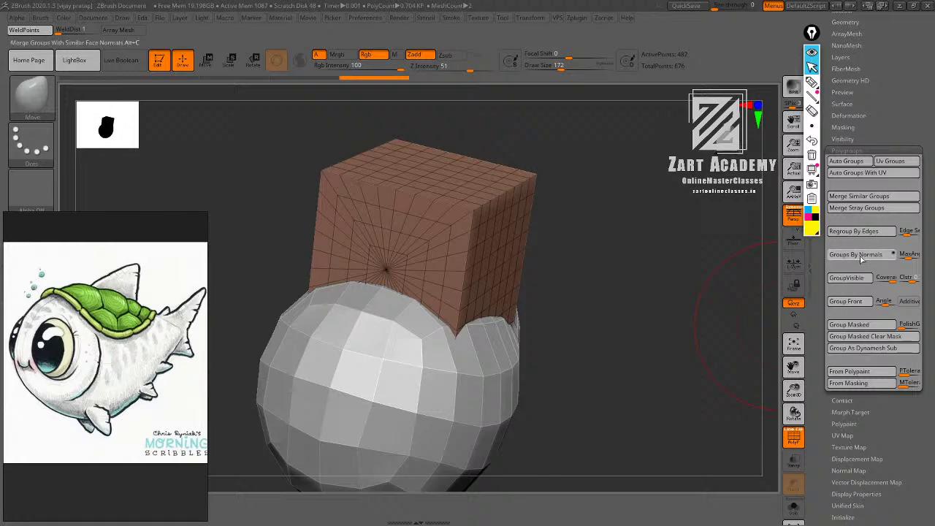
pyautogui.moveTo(735, 255); pyautogui.dragTo(756, 138)
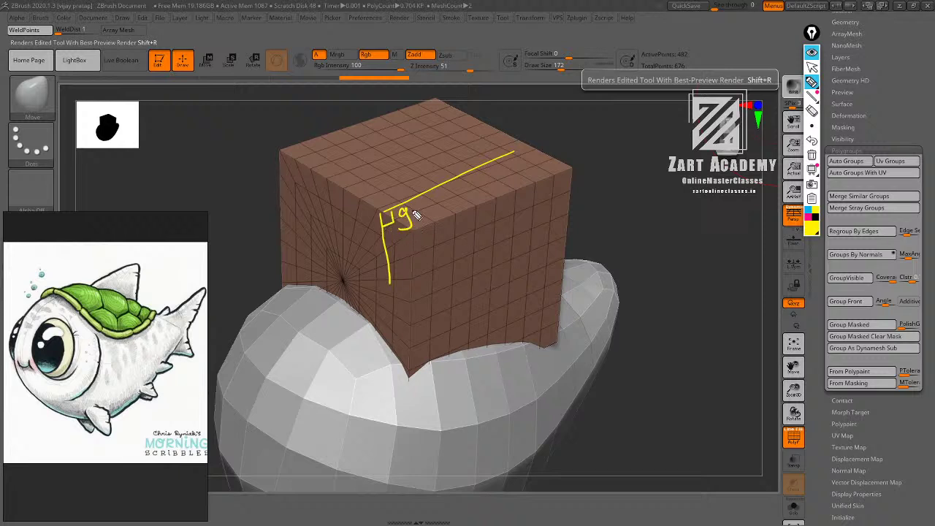
pyautogui.moveTo(485, 144); pyautogui.dragTo(375, 191)
pyautogui.moveTo(458, 129); pyautogui.dragTo(349, 169)
pyautogui.moveTo(340, 210); pyautogui.dragTo(358, 325)
pyautogui.moveTo(366, 234); pyautogui.dragTo(377, 315)
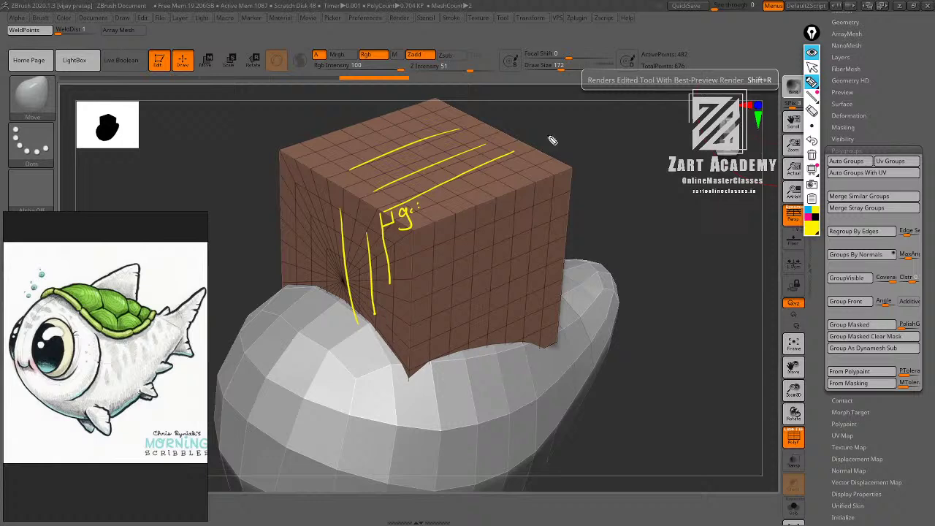
pyautogui.moveTo(887, 260)
pyautogui.mouseDown()
pyautogui.moveTo(837, 247)
pyautogui.moveTo(905, 257)
pyautogui.mouseUp()
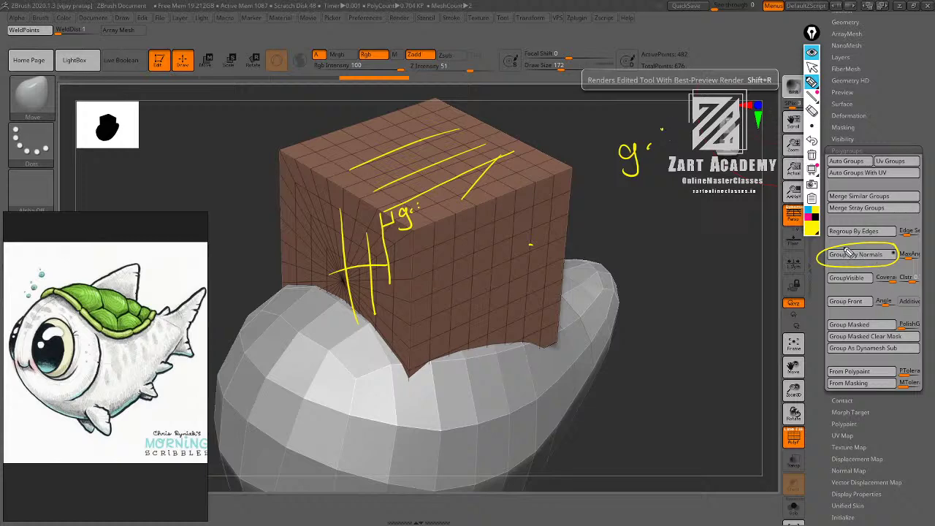
pyautogui.hotkey('ctrl', 'shift', '7')
pyautogui.hotkey('ctrl', 'shift', '2')
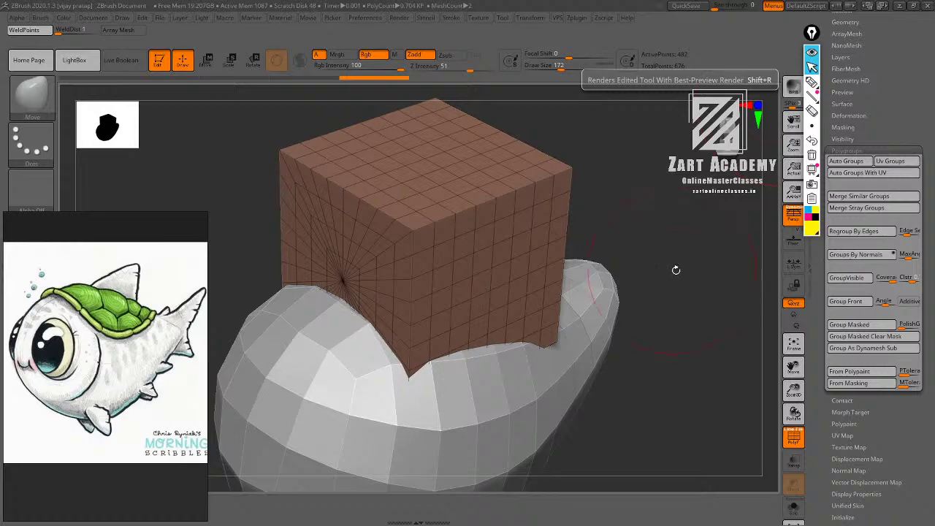
# Split the cube into separate polygroups by its face normals.
pyautogui.click(870, 257)
pyautogui.moveTo(683, 266); pyautogui.dragTo(584, 211)
# Raise the cube above the fish's back and flatten it sideways into a thin upright slab.
pyautogui.press('w')
pyautogui.moveTo(534, 102)
pyautogui.mouseDown()
pyautogui.moveTo(565, 180)
pyautogui.moveTo(532, 213)
pyautogui.moveTo(542, 181)
pyautogui.mouseUp()
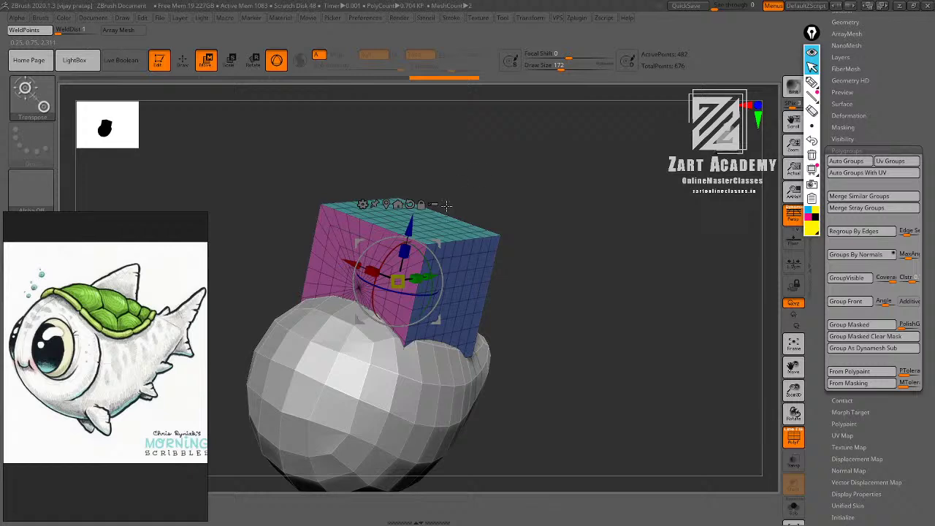
pyautogui.moveTo(410, 225); pyautogui.dragTo(421, 186)
pyautogui.moveTo(550, 186); pyautogui.dragTo(601, 174)
pyautogui.moveTo(377, 229); pyautogui.dragTo(397, 236)
pyautogui.moveTo(591, 195)
pyautogui.mouseDown()
pyautogui.moveTo(551, 197)
pyautogui.moveTo(565, 176)
pyautogui.moveTo(589, 178)
pyautogui.mouseUp()
pyautogui.moveTo(376, 228); pyautogui.dragTo(426, 249)
pyautogui.press('q')
pyautogui.moveTo(507, 217)
pyautogui.mouseDown()
pyautogui.moveTo(563, 204)
pyautogui.moveTo(527, 226)
pyautogui.mouseUp()
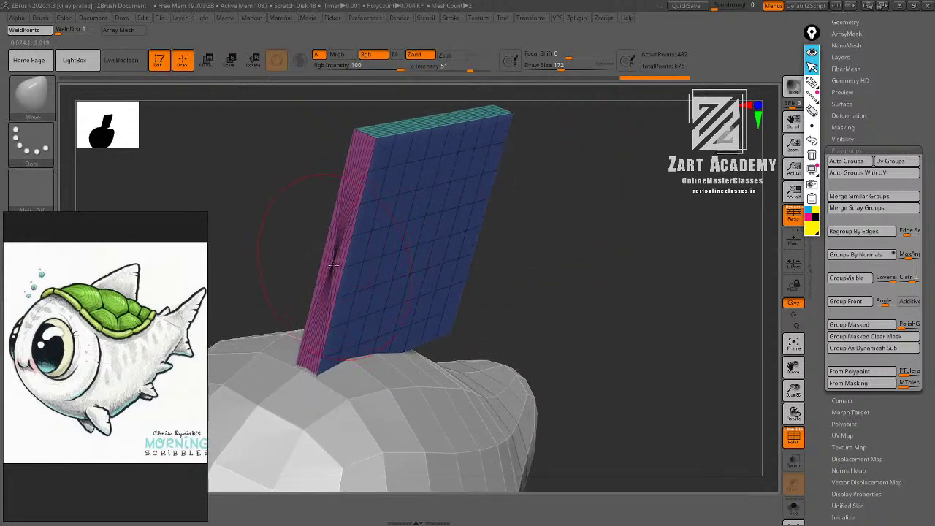
pyautogui.moveTo(602, 189); pyautogui.dragTo(574, 204)
pyautogui.moveTo(606, 171); pyautogui.dragTo(644, 143)
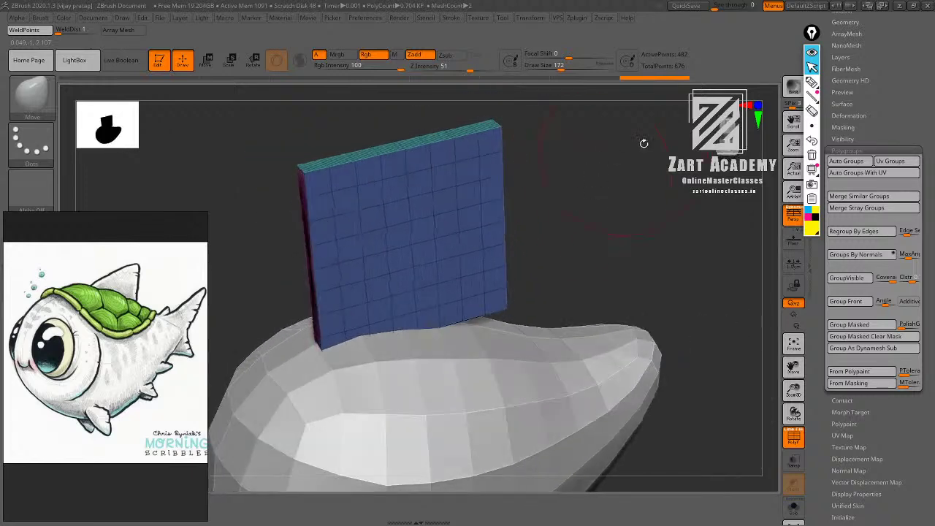
# Remesh the slab with ZRemesher at a target polygon count of 0.1, keeping groups with SmoothGroups at 0.
pyautogui.moveTo(901, 128); pyautogui.dragTo(899, 168)
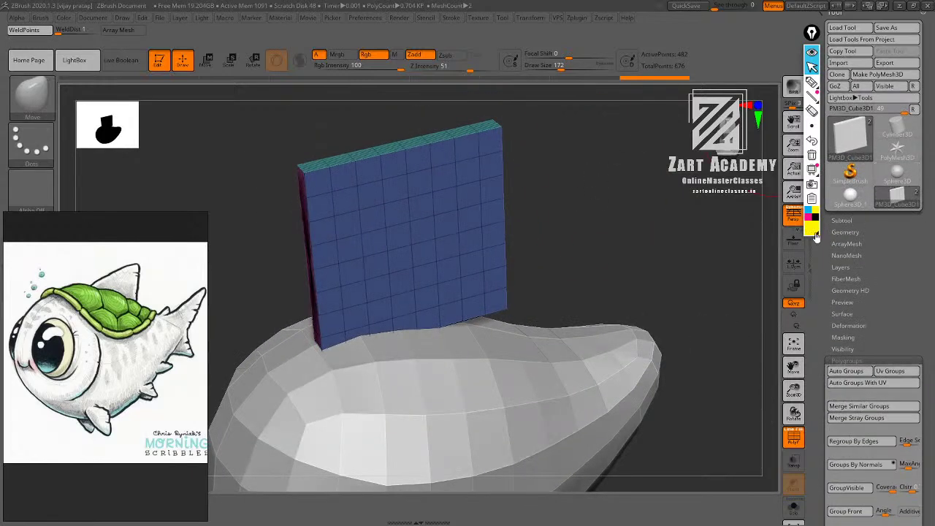
pyautogui.moveTo(692, 244); pyautogui.dragTo(691, 285)
pyautogui.click(854, 232)
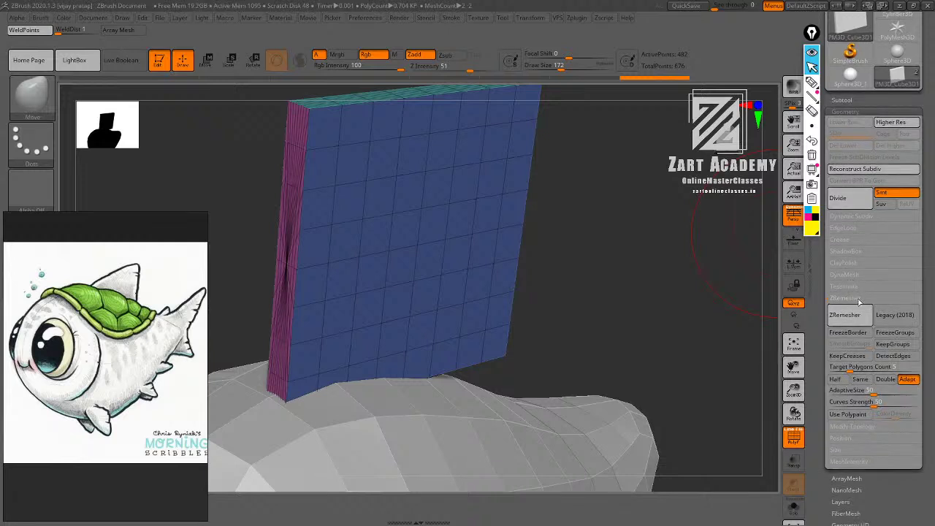
pyautogui.click(845, 367)
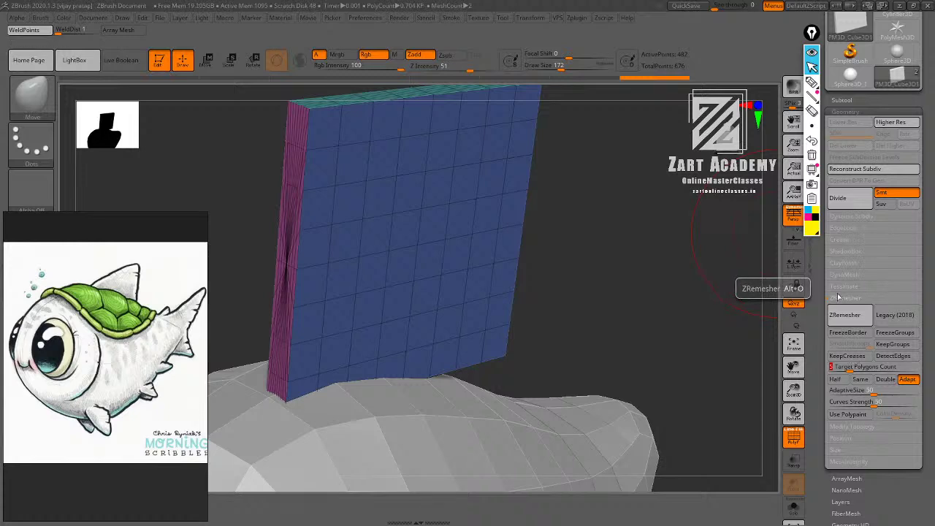
pyautogui.write('0.1')
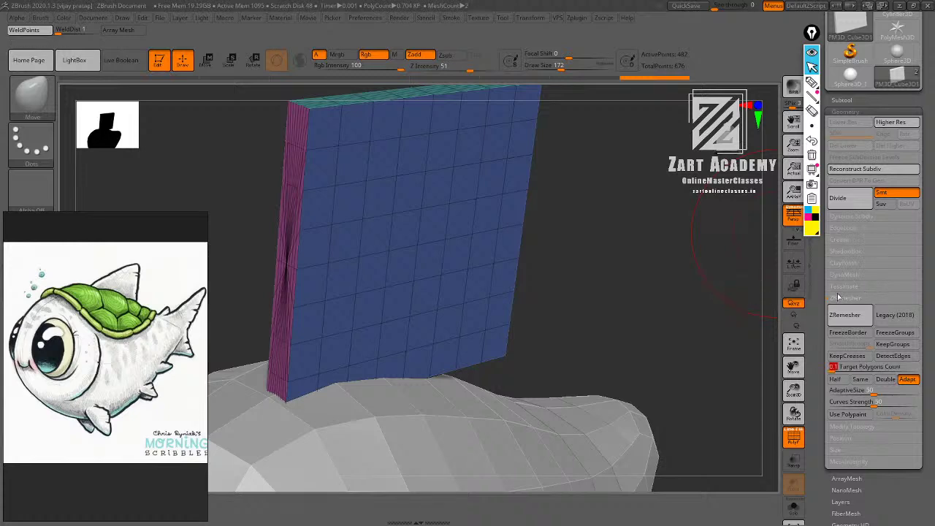
pyautogui.click(904, 348)
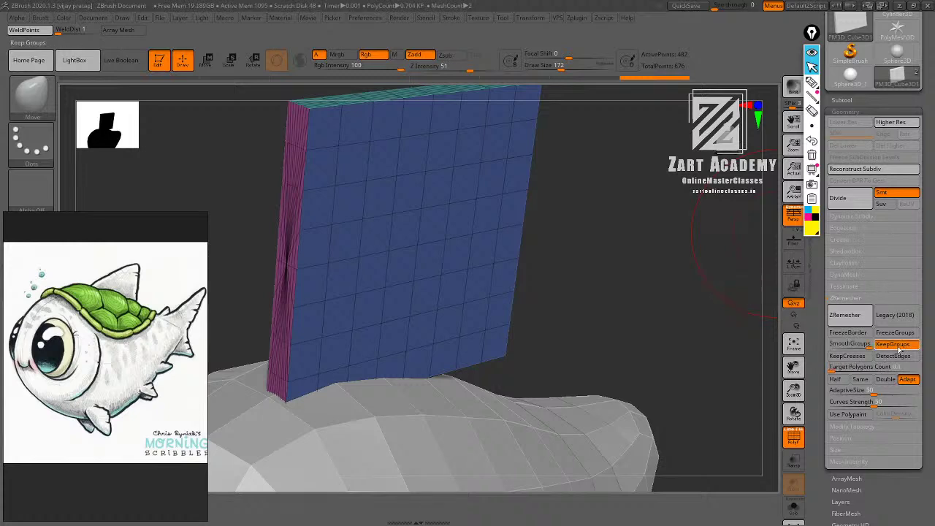
pyautogui.click(847, 345)
pyautogui.write('0')
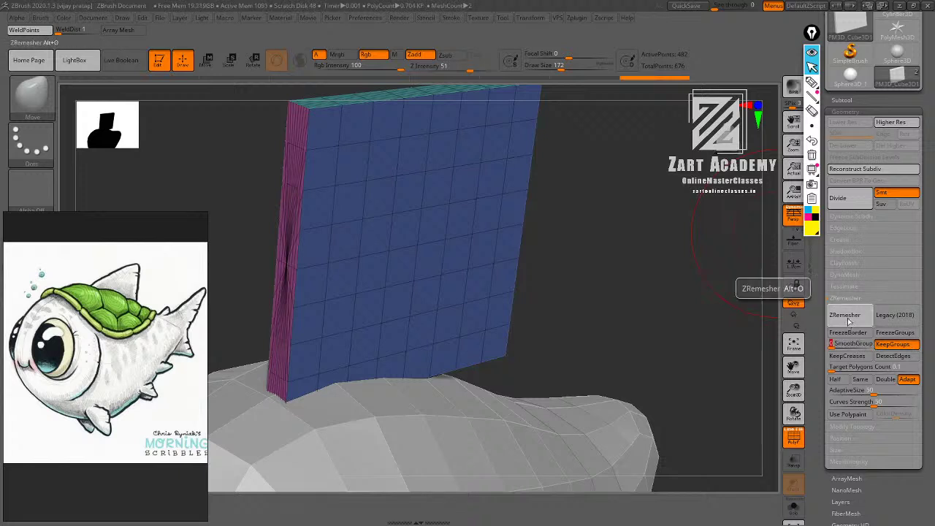
pyautogui.click(850, 317)
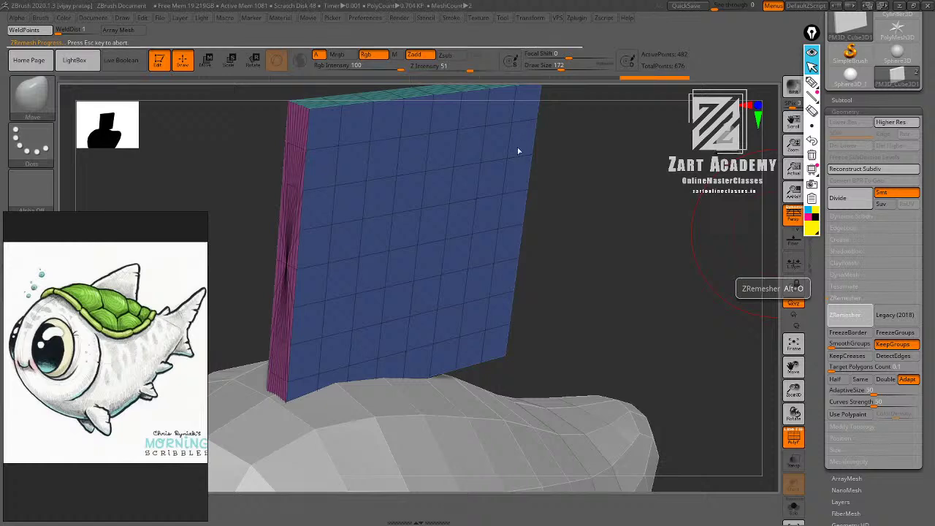
# Lower the remeshed slab straight down so that its base sinks into the fish's back.
pyautogui.keyDown('alt'); pyautogui.moveTo(599, 169); pyautogui.dragTo(488, 181); pyautogui.keyUp('alt')
pyautogui.press('w')
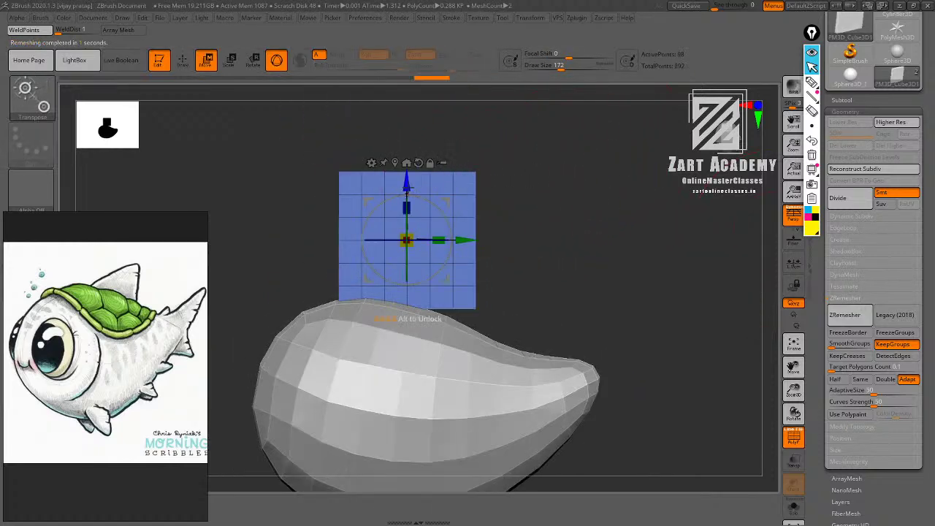
pyautogui.moveTo(407, 183); pyautogui.dragTo(407, 218)
pyautogui.keyDown('alt'); pyautogui.moveTo(538, 198); pyautogui.dragTo(535, 172); pyautogui.keyUp('alt')
pyautogui.keyDown('alt'); pyautogui.moveTo(510, 207); pyautogui.dragTo(511, 230); pyautogui.keyUp('alt')
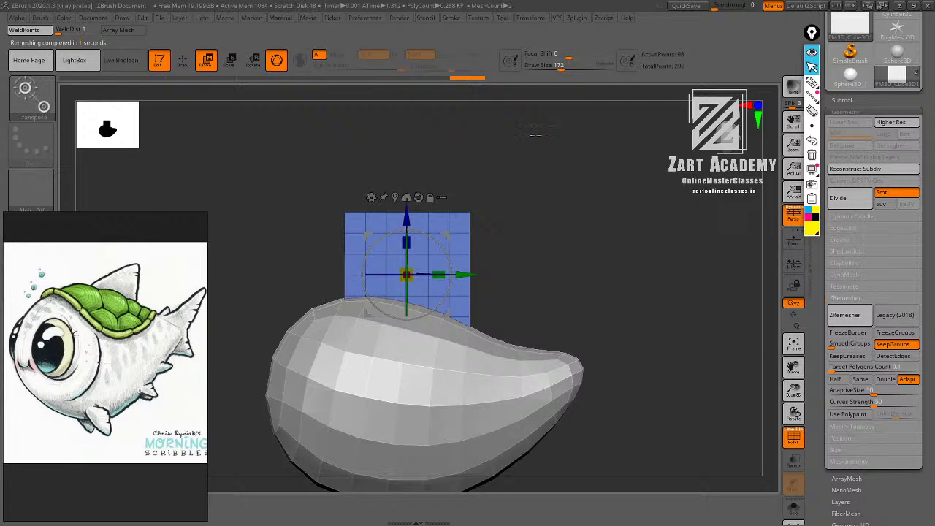
# Apply the Deformer to the slab to put a cage of control points around it.
pyautogui.hotkey('shift', 'f')
pyautogui.hotkey('shift', 'f')
pyautogui.click(371, 197)
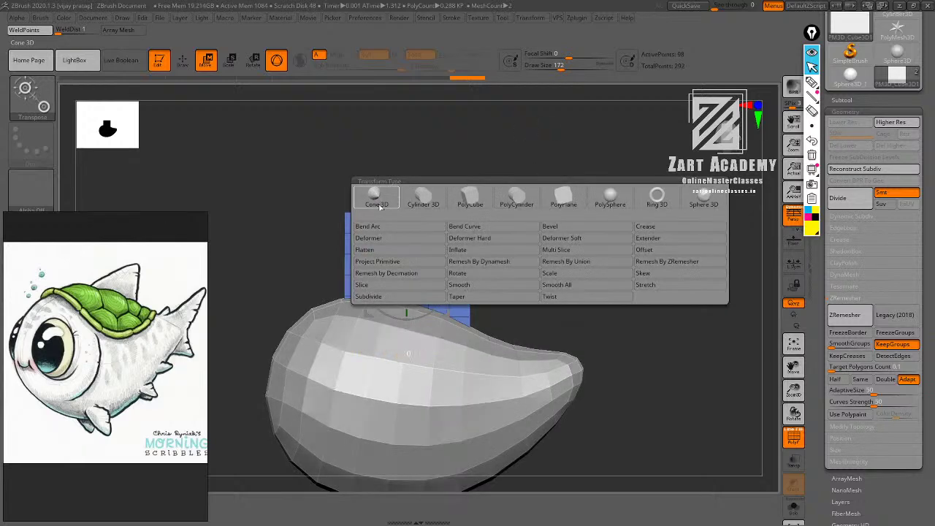
pyautogui.click(393, 239)
pyautogui.moveTo(547, 182); pyautogui.dragTo(526, 180)
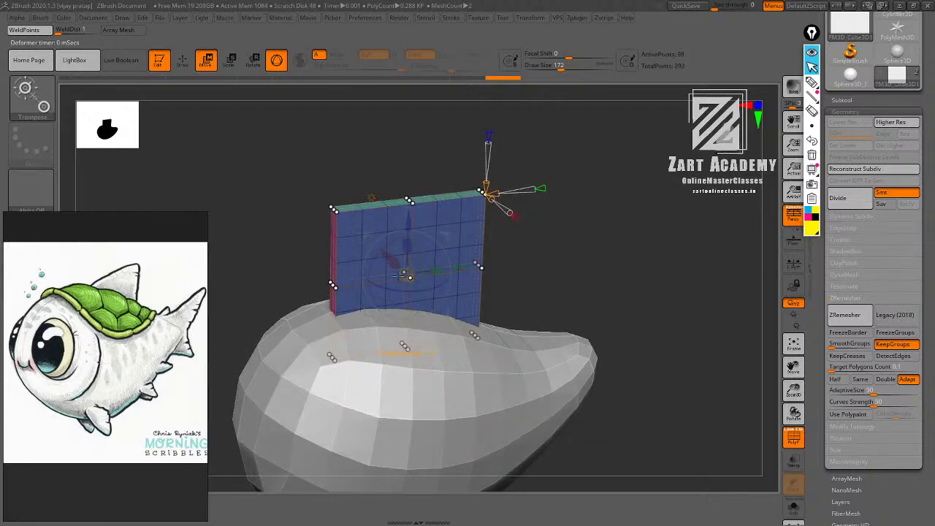
pyautogui.keyDown('shift'); pyautogui.moveTo(518, 179); pyautogui.dragTo(513, 159); pyautogui.keyUp('shift')
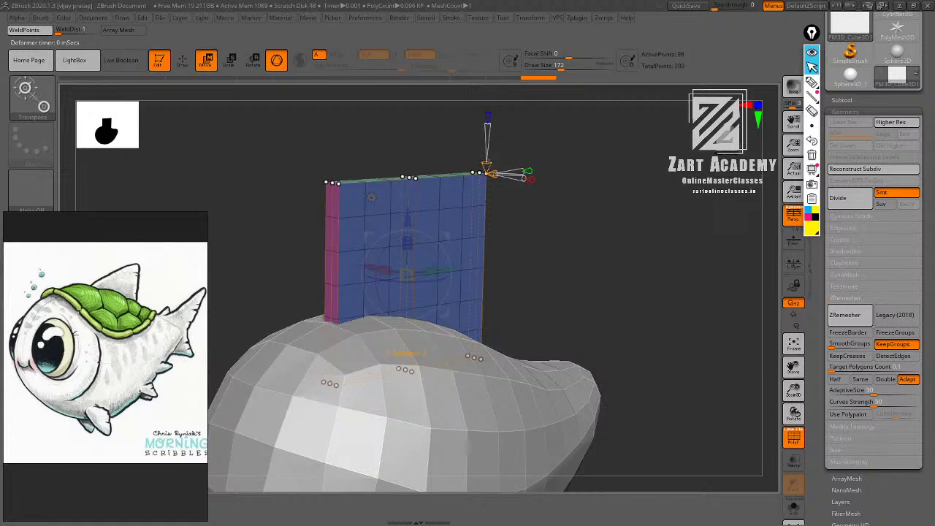
pyautogui.moveTo(575, 197); pyautogui.dragTo(570, 137)
pyautogui.moveTo(570, 137)
pyautogui.mouseDown()
pyautogui.moveTo(599, 164)
pyautogui.moveTo(545, 178)
pyautogui.moveTo(564, 171)
pyautogui.moveTo(574, 201)
pyautogui.moveTo(591, 141)
pyautogui.moveTo(567, 156)
pyautogui.mouseUp()
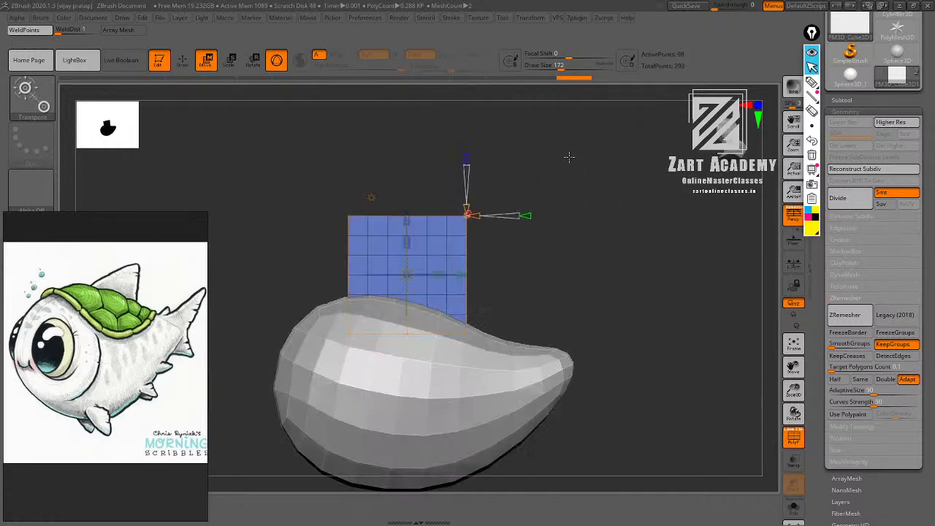
# Select the cage's upper control points and narrow the slab's upper edge into a tapered fin shape.
pyautogui.keyDown('ctrl'); pyautogui.moveTo(307, 194); pyautogui.dragTo(559, 237); pyautogui.keyUp('ctrl')
pyautogui.moveTo(575, 191); pyautogui.dragTo(528, 198)
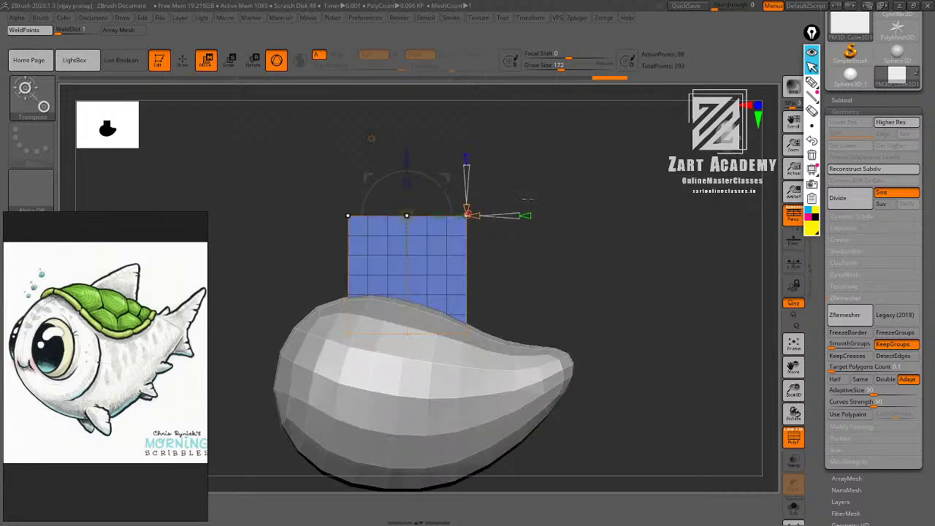
pyautogui.moveTo(525, 151); pyautogui.dragTo(522, 173)
pyautogui.moveTo(445, 216); pyautogui.dragTo(411, 216)
pyautogui.moveTo(522, 223); pyautogui.dragTo(554, 229)
pyautogui.keyDown('ctrl'); pyautogui.click(577, 149); pyautogui.keyUp('ctrl')
pyautogui.hotkey('ctrl', 'z')
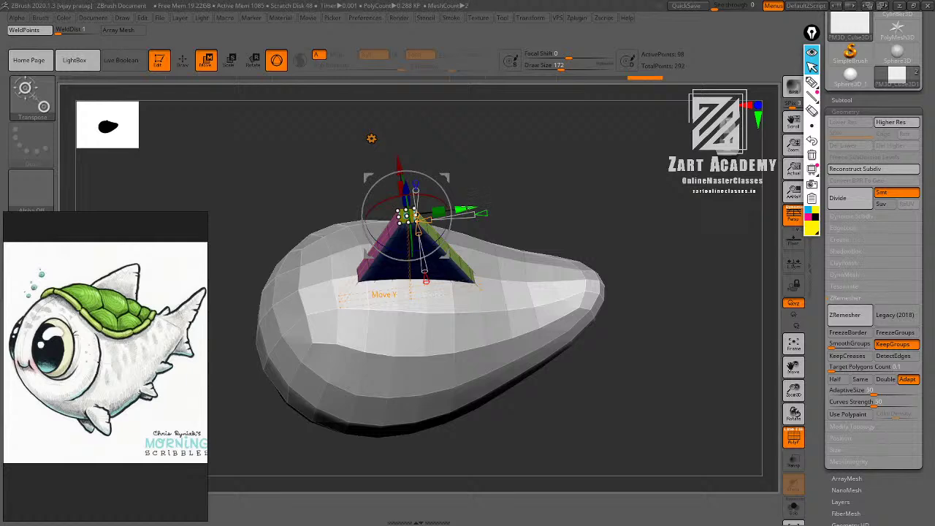
# Shift the fin's narrow tip backward toward the tail, then leave the Deformer and hide the wireframe.
pyautogui.moveTo(466, 210)
pyautogui.mouseDown()
pyautogui.moveTo(570, 198)
pyautogui.moveTo(566, 174)
pyautogui.moveTo(615, 178)
pyautogui.moveTo(582, 177)
pyautogui.moveTo(606, 192)
pyautogui.moveTo(576, 175)
pyautogui.mouseUp()
pyautogui.press('q')
pyautogui.hotkey('shift', 'f')
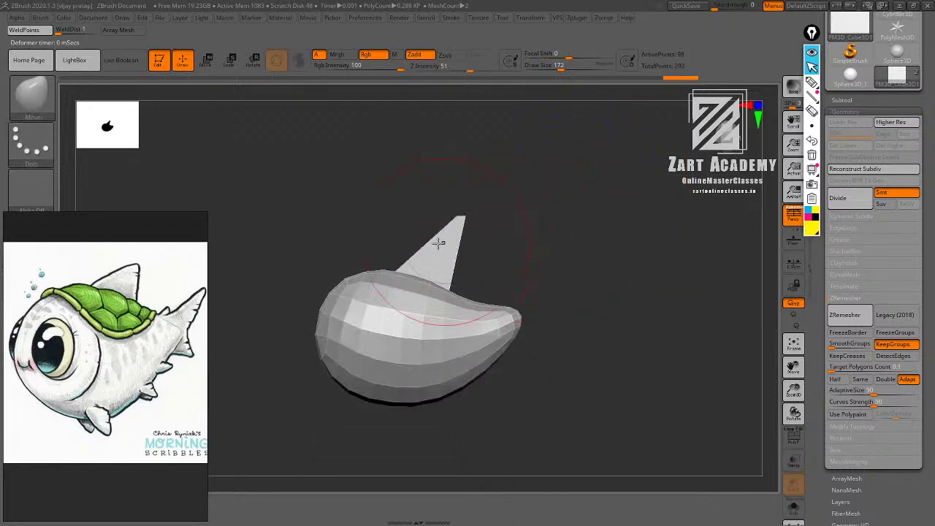
# Bend the fin's front and rear edges into a backward curve with the Move brush.
pyautogui.moveTo(483, 232); pyautogui.dragTo(548, 222)
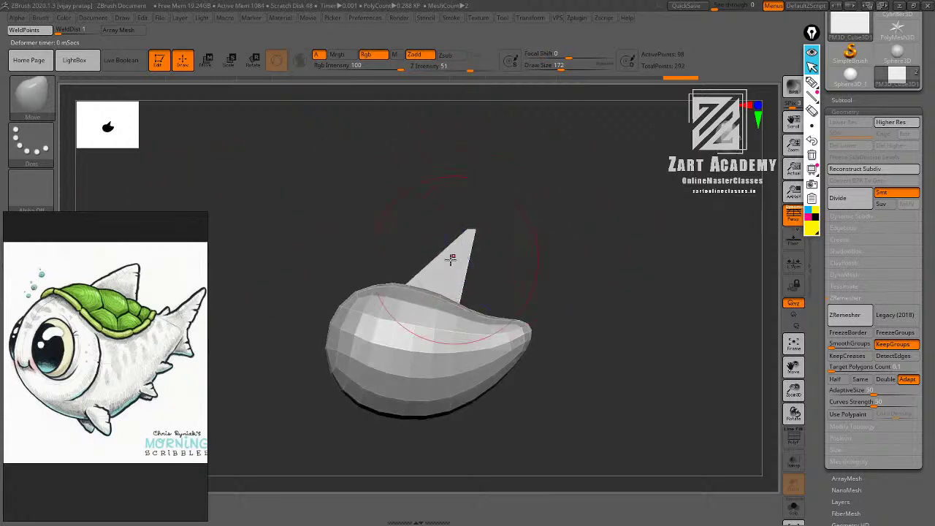
pyautogui.moveTo(493, 257); pyautogui.dragTo(518, 260)
pyautogui.keyDown('ctrl'); pyautogui.moveTo(440, 261); pyautogui.dragTo(504, 253, button='right'); pyautogui.keyUp('ctrl')
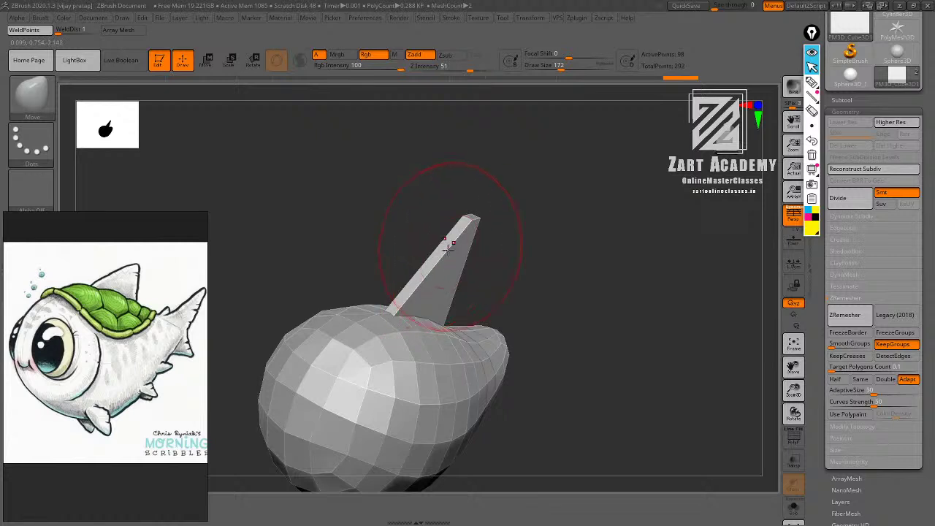
pyautogui.moveTo(569, 219)
pyautogui.mouseDown()
pyautogui.moveTo(548, 225)
pyautogui.moveTo(559, 222)
pyautogui.mouseUp()
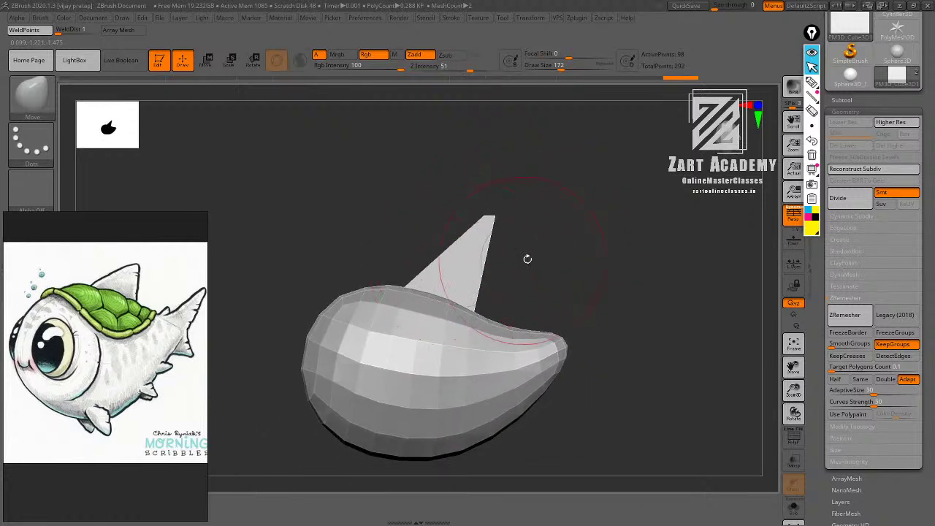
pyautogui.keyDown('alt'); pyautogui.moveTo(527, 258); pyautogui.dragTo(520, 244); pyautogui.keyUp('alt')
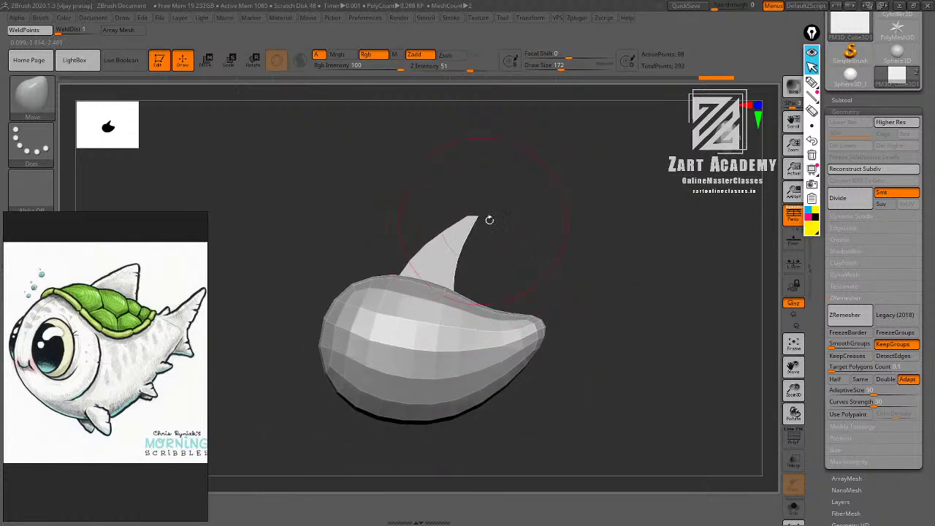
# Widen the fin's base toward the head and refine its curved leading and trailing edges with the Move brush.
pyautogui.moveTo(406, 287); pyautogui.dragTo(404, 281)
pyautogui.keyDown('alt'); pyautogui.moveTo(498, 213); pyautogui.dragTo(500, 232); pyautogui.keyUp('alt')
pyautogui.moveTo(447, 268); pyautogui.dragTo(453, 271)
pyautogui.keyDown('alt'); pyautogui.moveTo(504, 236); pyautogui.dragTo(511, 255); pyautogui.keyUp('alt')
pyautogui.moveTo(430, 238); pyautogui.dragTo(422, 230)
pyautogui.keyDown('alt'); pyautogui.moveTo(507, 242); pyautogui.dragTo(511, 256); pyautogui.keyUp('alt')
pyautogui.moveTo(453, 277); pyautogui.dragTo(457, 277)
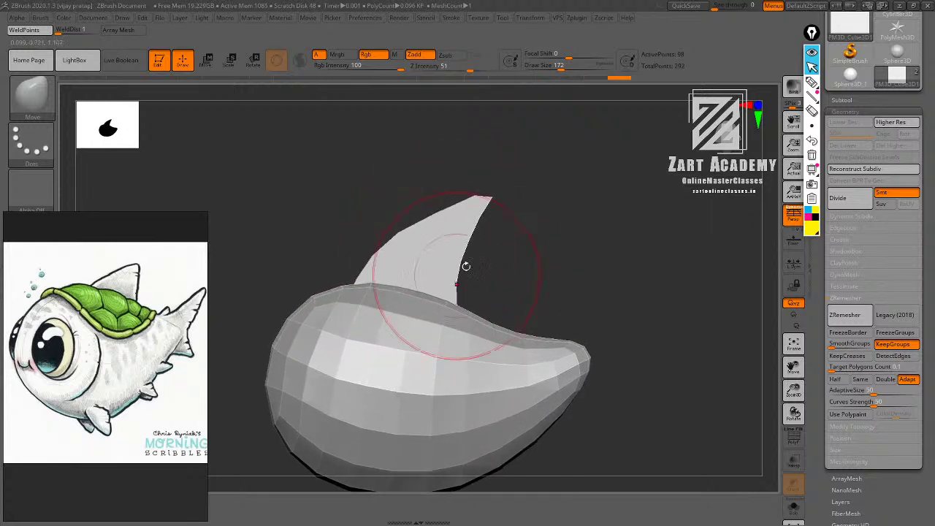
pyautogui.moveTo(437, 223); pyautogui.dragTo(438, 223)
pyautogui.moveTo(483, 231)
pyautogui.keyDown('alt'); pyautogui.mouseDown()
pyautogui.moveTo(459, 245)
pyautogui.moveTo(432, 243)
pyautogui.mouseUp(); pyautogui.keyUp('alt')
pyautogui.moveTo(511, 245)
pyautogui.keyDown('alt'); pyautogui.mouseDown()
pyautogui.moveTo(513, 226)
pyautogui.moveTo(546, 293)
pyautogui.moveTo(545, 229)
pyautogui.mouseUp(); pyautogui.keyUp('alt')
# Move the fin backward and down along the fish's back, then return to the Move brush.
pyautogui.press('w')
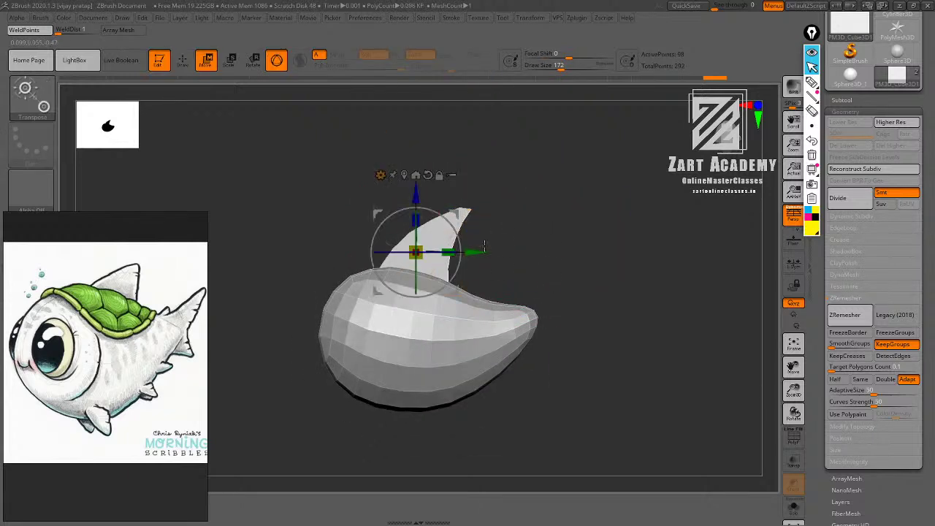
pyautogui.moveTo(481, 252)
pyautogui.mouseDown()
pyautogui.moveTo(514, 252)
pyautogui.moveTo(495, 273)
pyautogui.mouseUp()
pyautogui.moveTo(472, 232); pyautogui.dragTo(472, 239, button='right')
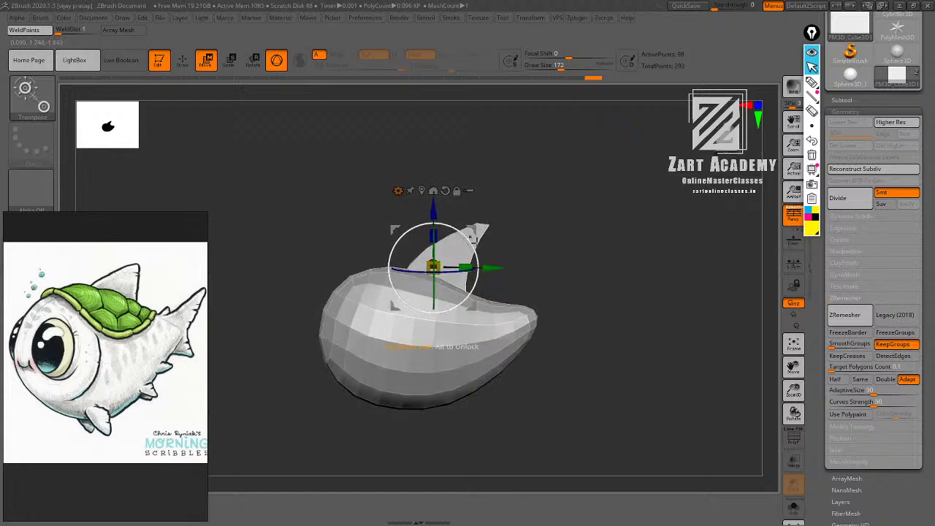
pyautogui.press('q')
# Apply the Deformer to the dorsal fin.
pyautogui.moveTo(516, 280)
pyautogui.mouseDown(button='right')
pyautogui.moveTo(572, 285)
pyautogui.moveTo(610, 254)
pyautogui.moveTo(596, 239)
pyautogui.moveTo(606, 270)
pyautogui.moveTo(604, 252)
pyautogui.moveTo(635, 234)
pyautogui.moveTo(578, 229)
pyautogui.mouseUp(button='right')
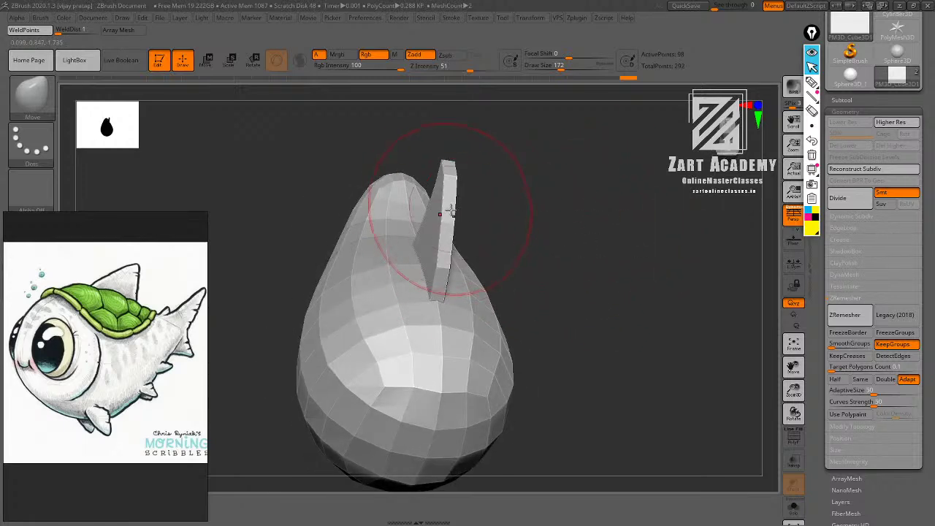
pyautogui.moveTo(468, 217); pyautogui.dragTo(506, 205, button='right')
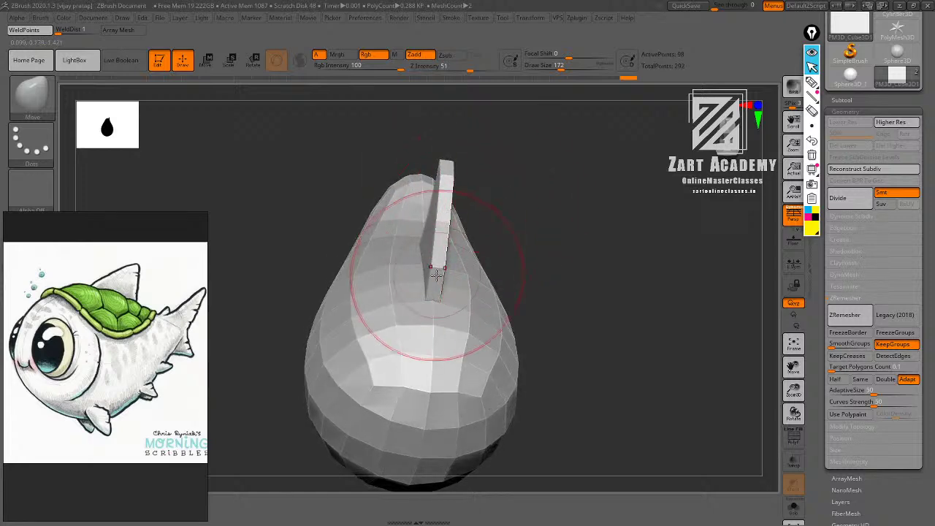
pyautogui.moveTo(548, 182); pyautogui.dragTo(568, 171)
pyautogui.press('w')
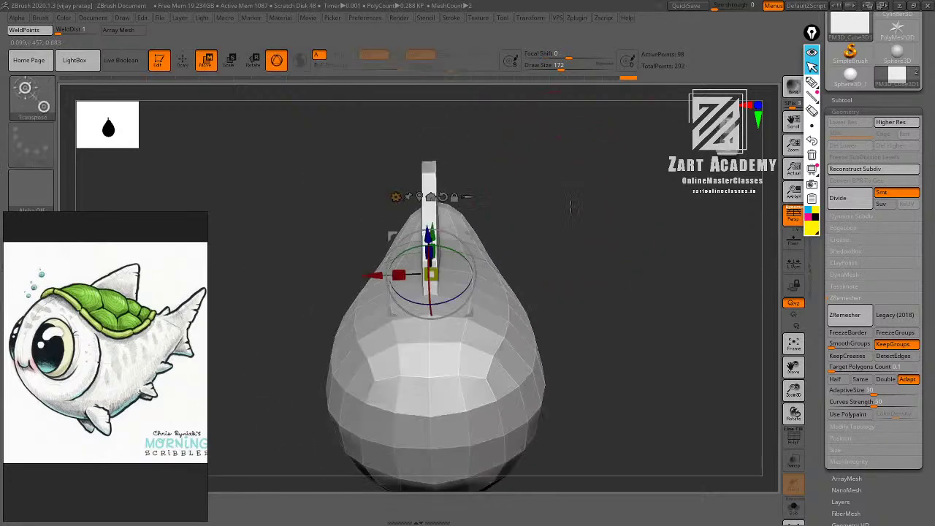
pyautogui.moveTo(573, 205); pyautogui.dragTo(545, 189)
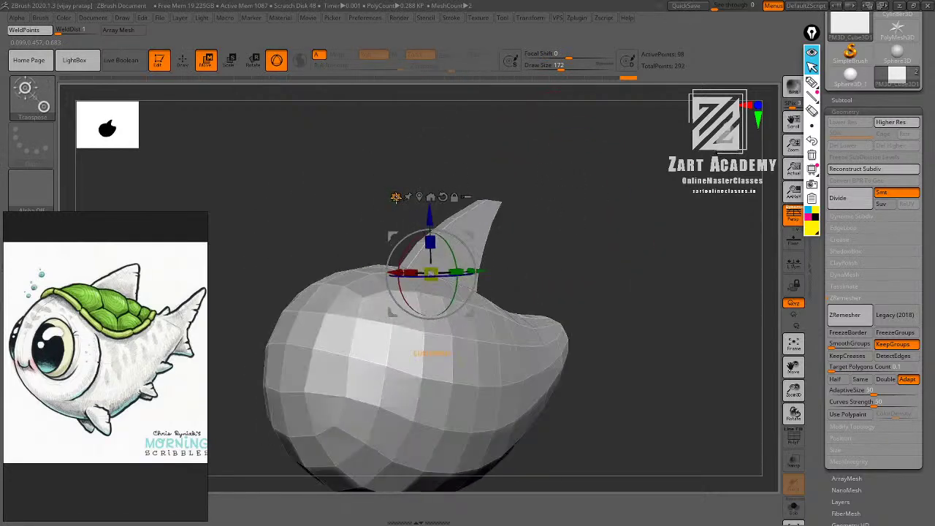
pyautogui.click(396, 196)
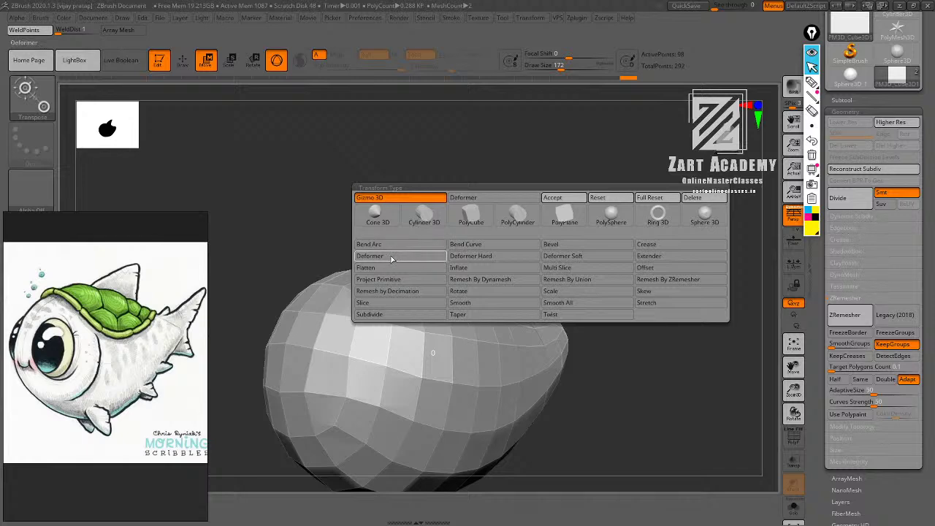
pyautogui.click(391, 256)
# Isolate the Deformer cage's front row with an inverted mask and widen the fin's front end sideways.
pyautogui.keyDown('shift'); pyautogui.moveTo(599, 216); pyautogui.dragTo(558, 259); pyautogui.keyUp('shift')
pyautogui.press('ctrl')
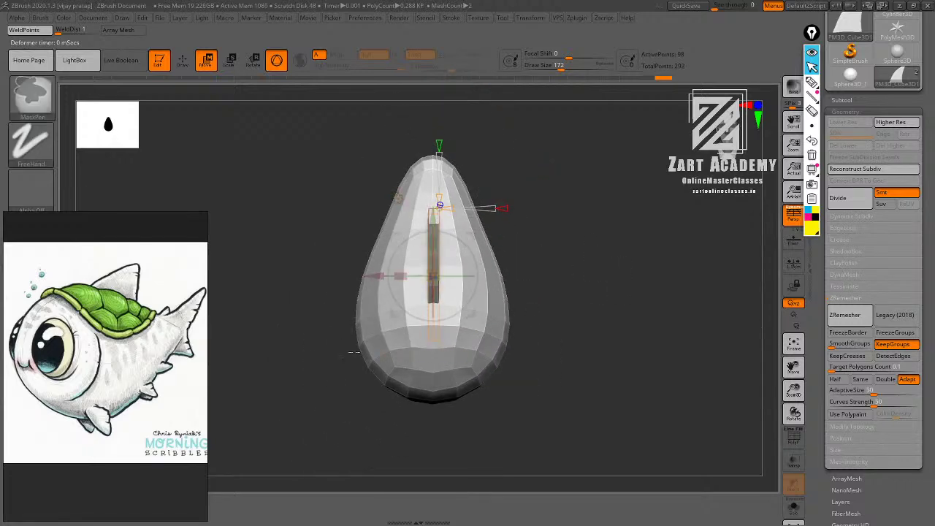
pyautogui.keyDown('ctrl'); pyautogui.moveTo(314, 325); pyautogui.dragTo(576, 392); pyautogui.keyUp('ctrl')
pyautogui.keyDown('ctrl'); pyautogui.click(588, 327); pyautogui.keyUp('ctrl')
pyautogui.moveTo(400, 338); pyautogui.dragTo(395, 336)
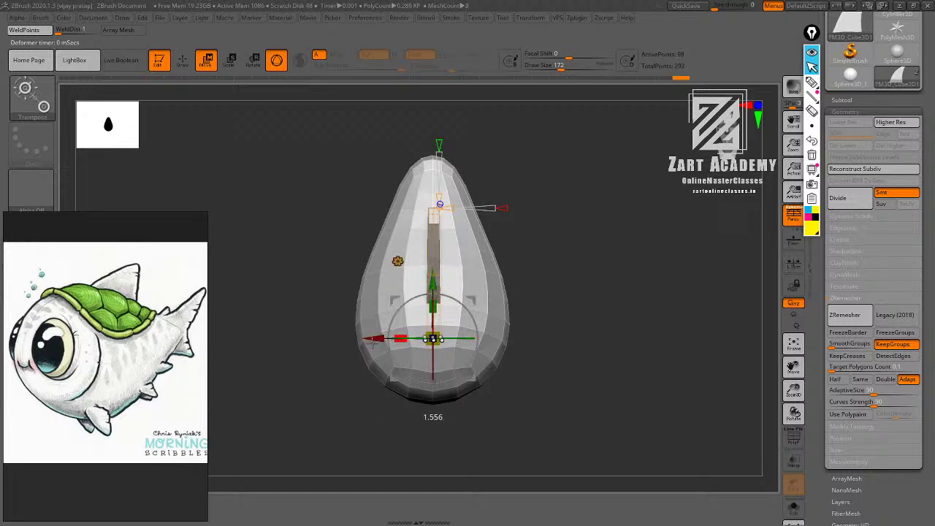
pyautogui.moveTo(310, 358); pyautogui.dragTo(310, 358)
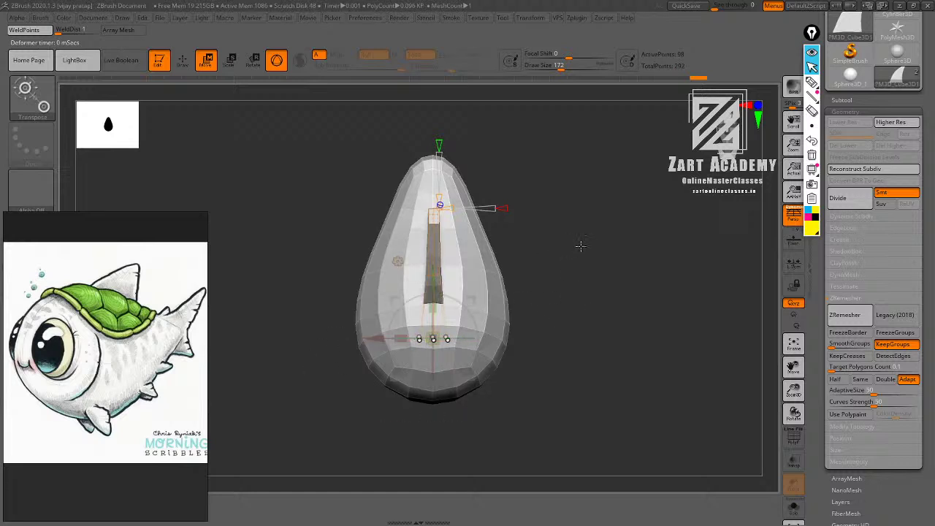
# Clear the mask, isolate the cage's middle row, and widen the fin's midsection sideways.
pyautogui.keyDown('ctrl'); pyautogui.moveTo(561, 274); pyautogui.dragTo(553, 280); pyautogui.keyUp('ctrl')
pyautogui.keyDown('ctrl'); pyautogui.moveTo(326, 251); pyautogui.dragTo(549, 298); pyautogui.keyUp('ctrl')
pyautogui.keyDown('ctrl'); pyautogui.click(549, 298); pyautogui.keyUp('ctrl')
pyautogui.moveTo(401, 274); pyautogui.dragTo(384, 277)
# Isolate the cage's rear row, narrow the fin's rear end sideways, and return to the Move brush.
pyautogui.keyDown('ctrl'); pyautogui.moveTo(583, 237); pyautogui.dragTo(574, 247); pyautogui.keyUp('ctrl')
pyautogui.keyDown('ctrl'); pyautogui.moveTo(313, 180); pyautogui.dragTo(576, 258); pyautogui.keyUp('ctrl')
pyautogui.keyDown('ctrl'); pyautogui.click(575, 251); pyautogui.keyUp('ctrl')
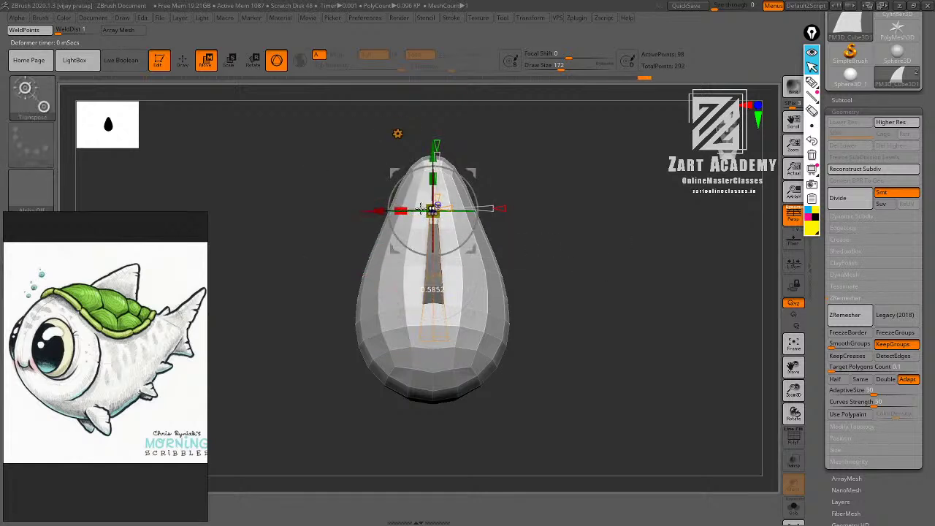
pyautogui.moveTo(421, 209); pyautogui.dragTo(422, 209)
pyautogui.press('q')
pyautogui.moveTo(589, 164)
pyautogui.mouseDown()
pyautogui.moveTo(592, 201)
pyautogui.moveTo(564, 225)
pyautogui.moveTo(603, 215)
pyautogui.moveTo(572, 183)
pyautogui.moveTo(578, 217)
pyautogui.moveTo(605, 247)
pyautogui.moveTo(588, 246)
pyautogui.mouseUp()
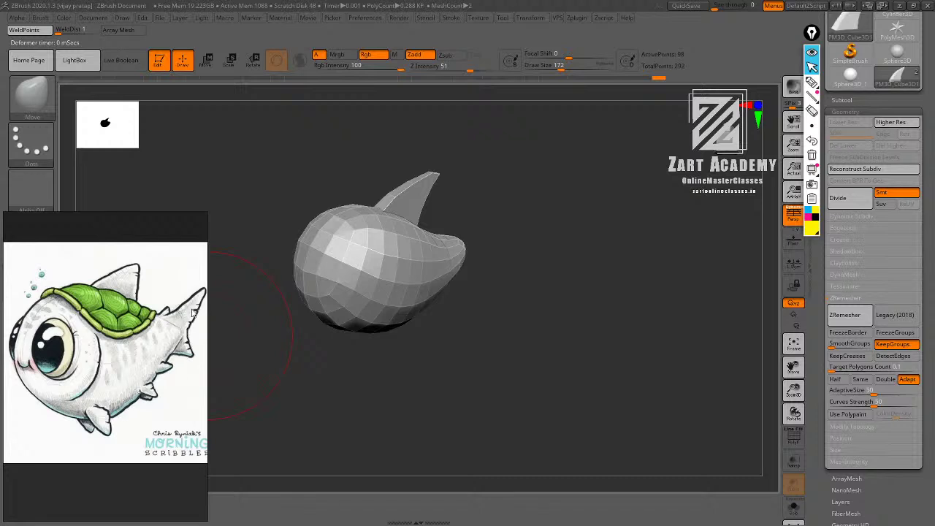
pyautogui.moveTo(584, 211); pyautogui.dragTo(594, 283)
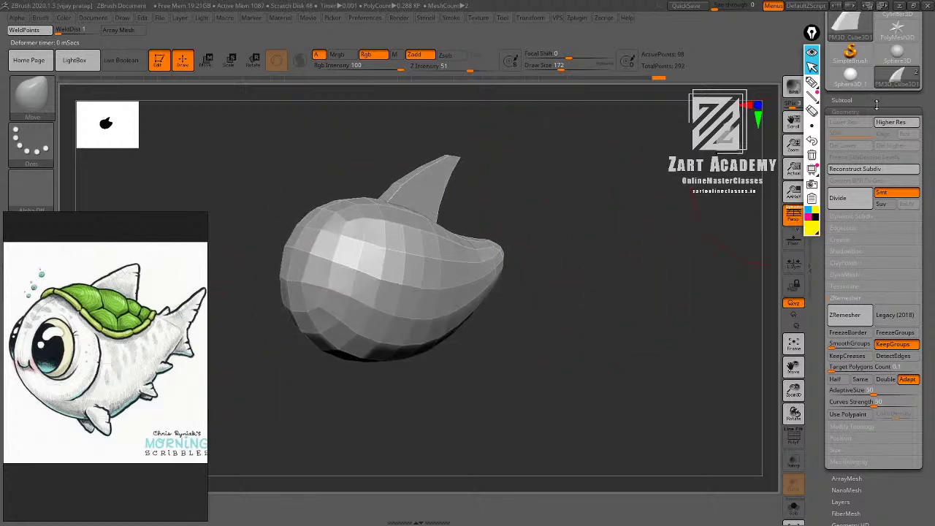
# Insert a cube as a new subtool and move it behind the end of the fish's tail.
pyautogui.click(869, 101)
pyautogui.moveTo(904, 332); pyautogui.dragTo(902, 293)
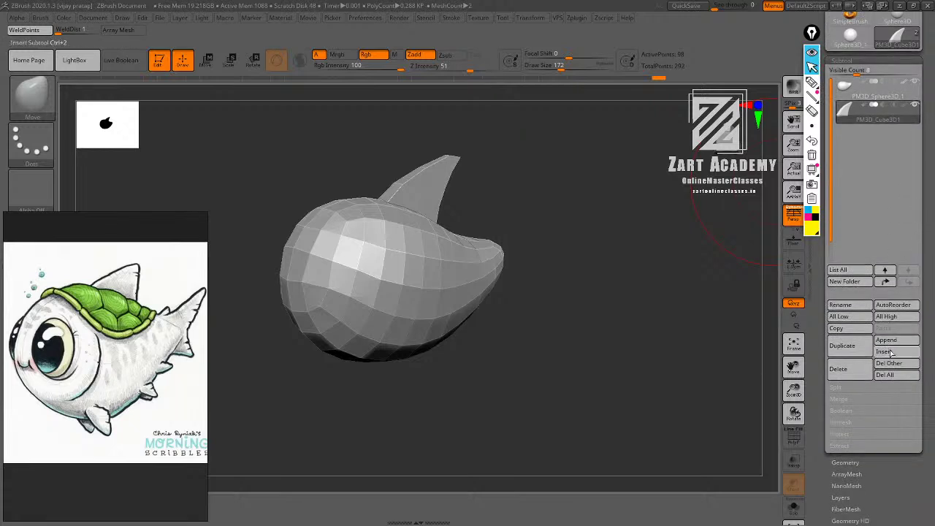
pyautogui.click(885, 353)
pyautogui.click(531, 366)
pyautogui.moveTo(588, 304); pyautogui.dragTo(516, 243)
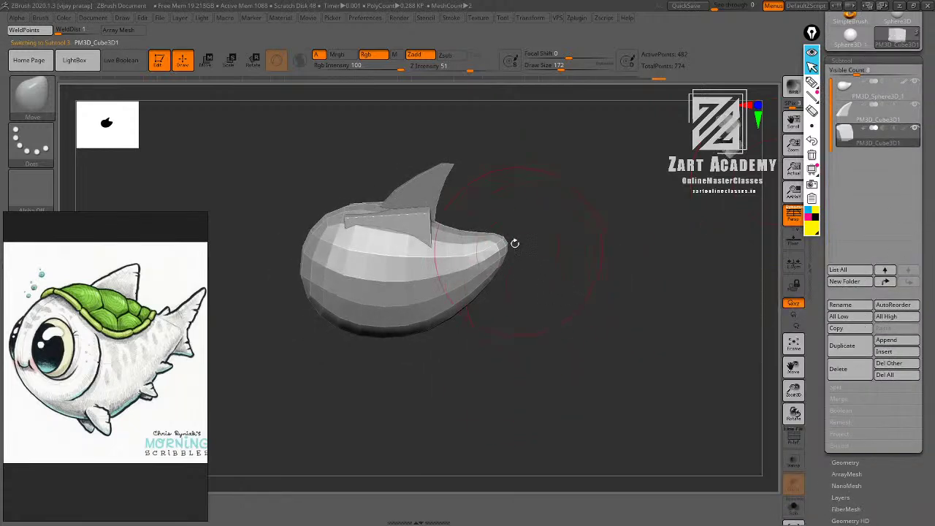
pyautogui.press('w')
pyautogui.moveTo(449, 245)
pyautogui.mouseDown()
pyautogui.moveTo(581, 238)
pyautogui.moveTo(624, 203)
pyautogui.moveTo(628, 236)
pyautogui.moveTo(623, 218)
pyautogui.mouseUp()
# Show the wireframe and split the cube's faces into polygroups by normals.
pyautogui.hotkey('shift', 'f')
pyautogui.press('q')
pyautogui.moveTo(927, 270); pyautogui.dragTo(893, 204)
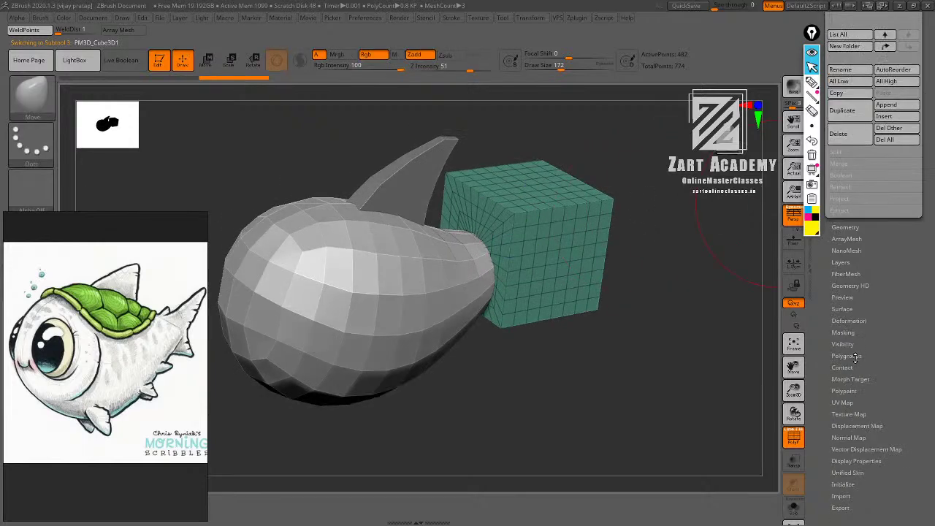
pyautogui.click(847, 356)
pyautogui.click(869, 223)
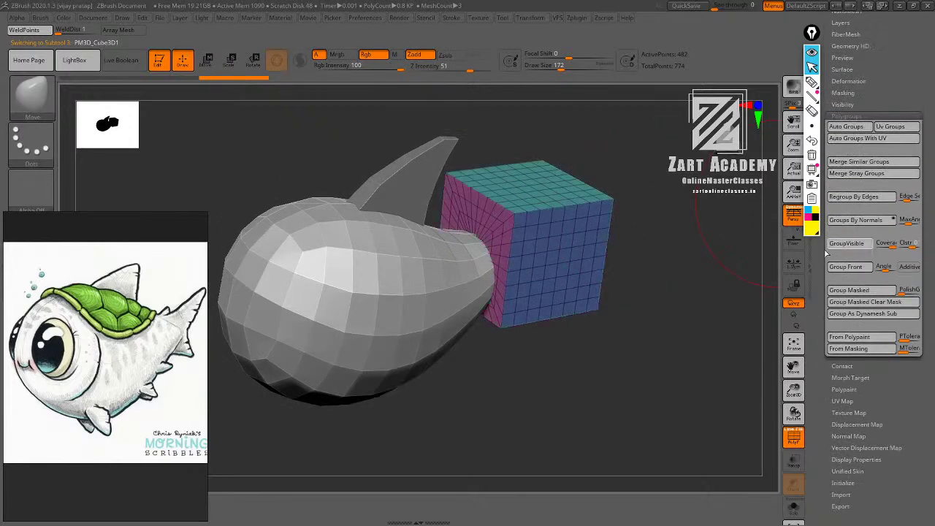
# Remesh the cube with ZRemesher, keeping its polygroups, at a target polygon count of 0.1.
pyautogui.keyDown('alt'); pyautogui.moveTo(619, 184); pyautogui.dragTo(609, 239); pyautogui.keyUp('alt')
pyautogui.moveTo(877, 106); pyautogui.dragTo(874, 195)
pyautogui.click(858, 168)
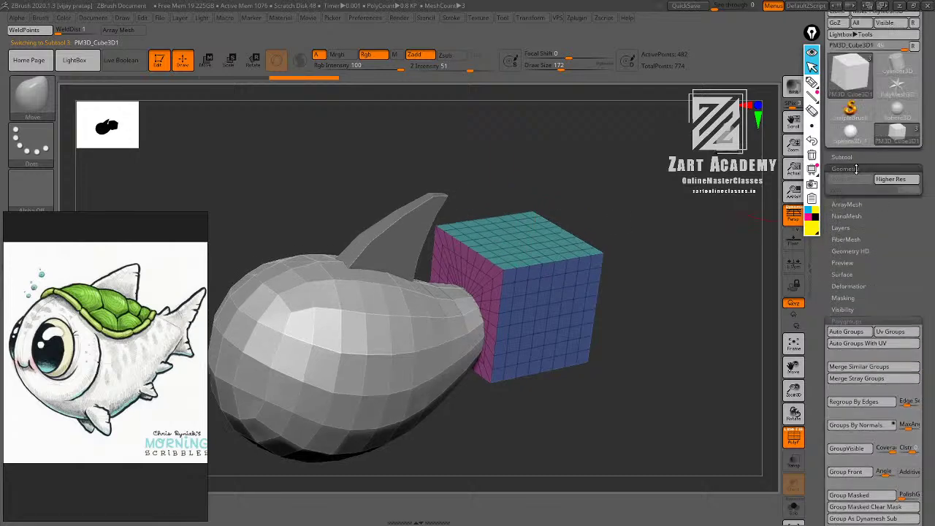
pyautogui.moveTo(927, 322); pyautogui.dragTo(925, 255)
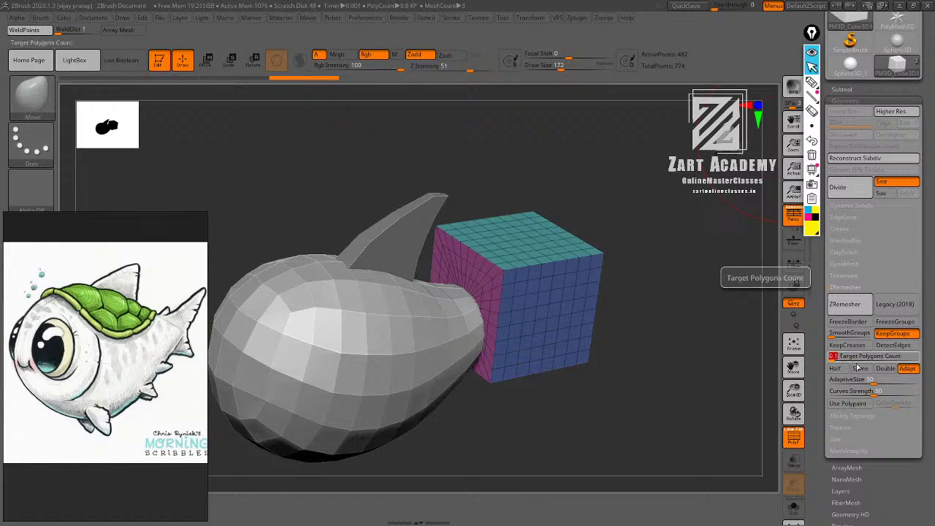
pyautogui.click(844, 304)
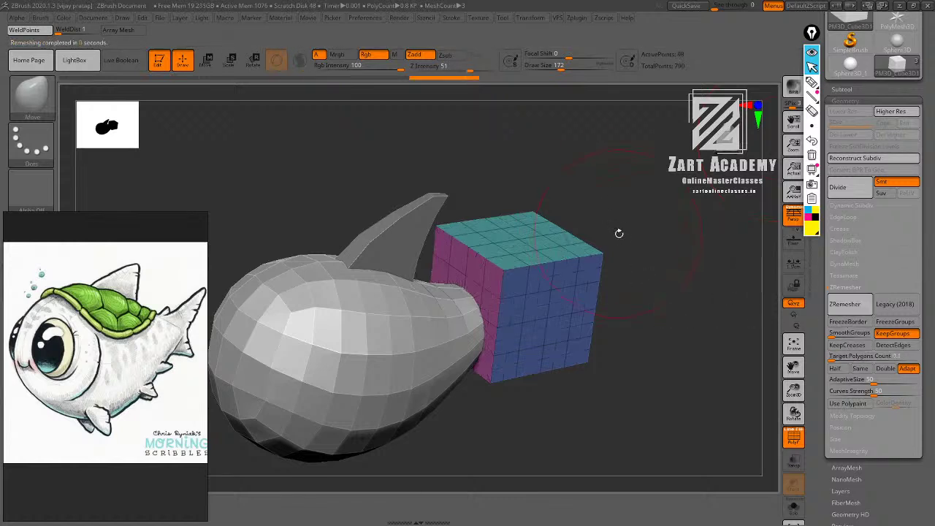
pyautogui.moveTo(646, 244)
pyautogui.mouseDown()
pyautogui.moveTo(645, 261)
pyautogui.moveTo(634, 249)
pyautogui.mouseUp()
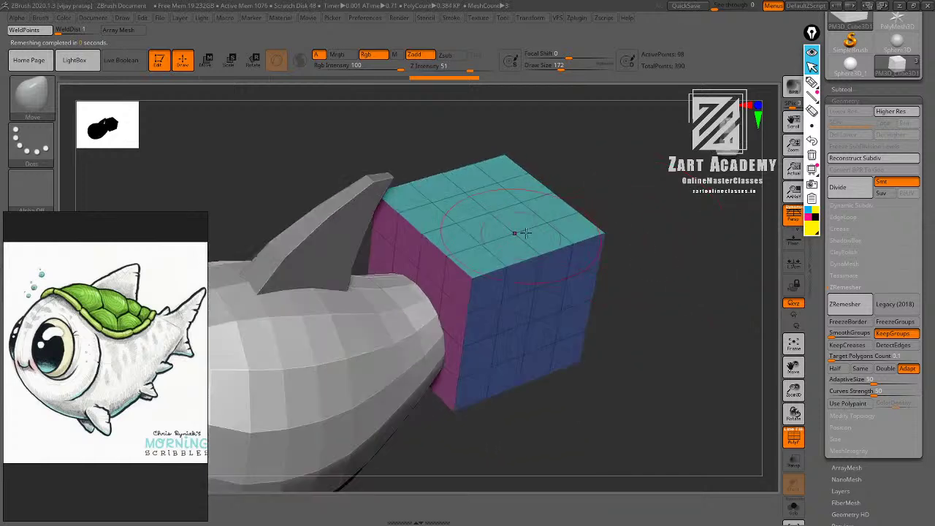
pyautogui.moveTo(644, 214); pyautogui.dragTo(614, 216)
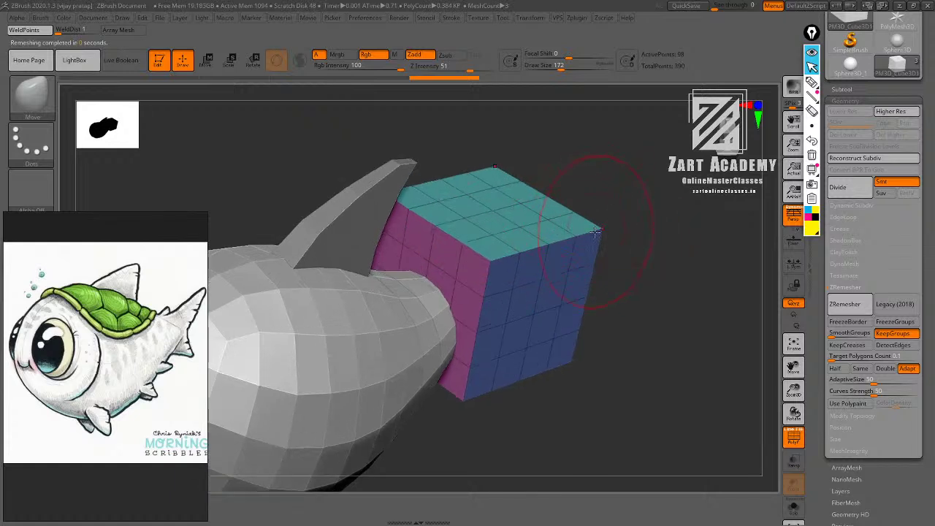
# Flatten the cube sideways into a thin upright slab and raise it behind the tail.
pyautogui.press('w')
pyautogui.moveTo(616, 225); pyautogui.dragTo(611, 244)
pyautogui.moveTo(458, 263); pyautogui.dragTo(594, 208)
pyautogui.moveTo(480, 246); pyautogui.dragTo(480, 206)
pyautogui.press('q')
# Hide the wireframe and, in side view, lower the slab to line up with the tail's end.
pyautogui.moveTo(598, 233)
pyautogui.keyDown('shift'); pyautogui.mouseDown()
pyautogui.moveTo(620, 251)
pyautogui.moveTo(599, 221)
pyautogui.mouseUp(); pyautogui.keyUp('shift')
pyautogui.moveTo(599, 222)
pyautogui.mouseDown()
pyautogui.moveTo(621, 248)
pyautogui.moveTo(604, 255)
pyautogui.mouseUp()
pyautogui.hotkey('shift', 'f')
pyautogui.press('w')
pyautogui.moveTo(480, 219); pyautogui.dragTo(480, 237)
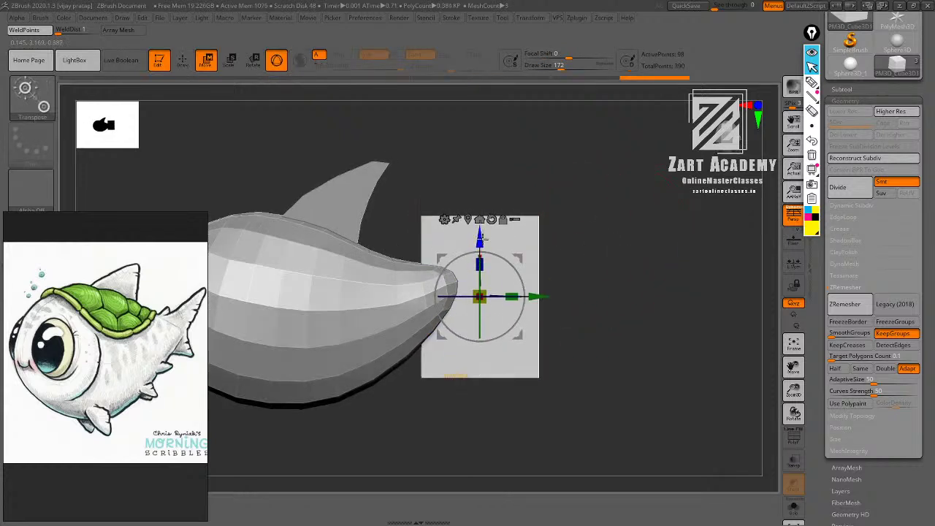
pyautogui.press('q')
# Show the wireframe and delete the three vertical edge loops on the slab's side with the ZModeler brush.
pyautogui.moveTo(593, 244)
pyautogui.keyDown('alt'); pyautogui.mouseDown()
pyautogui.moveTo(598, 258)
pyautogui.moveTo(604, 240)
pyautogui.mouseUp(); pyautogui.keyUp('alt')
pyautogui.hotkey('shift', 'f')
pyautogui.moveTo(557, 215)
pyautogui.mouseDown()
pyautogui.moveTo(567, 233)
pyautogui.moveTo(636, 241)
pyautogui.moveTo(626, 287)
pyautogui.mouseUp()
pyautogui.press('b')
pyautogui.press('z')
pyautogui.press('m')
pyautogui.click(553, 265)
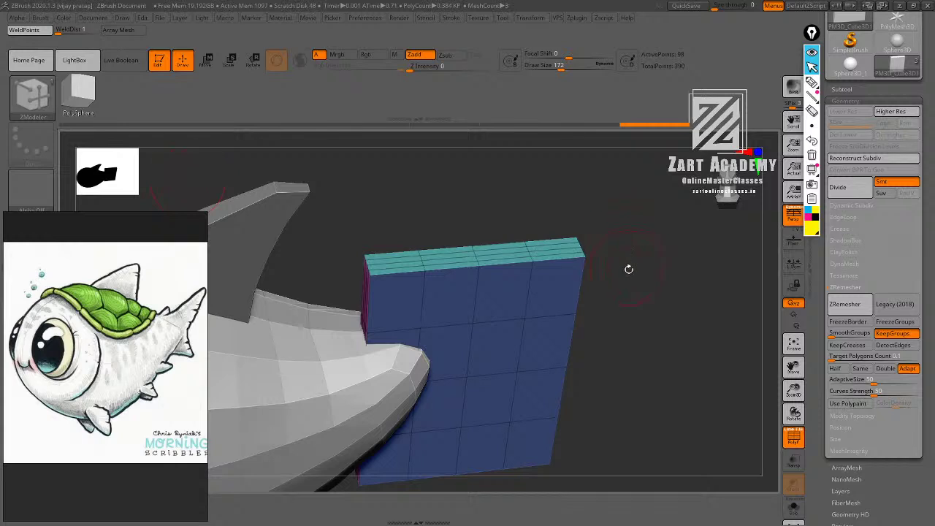
pyautogui.moveTo(629, 270); pyautogui.dragTo(663, 246)
pyautogui.keyDown('alt'); pyautogui.click(553, 282); pyautogui.keyUp('alt')
pyautogui.keyDown('alt'); pyautogui.click(490, 282); pyautogui.keyUp('alt')
pyautogui.keyDown('alt'); pyautogui.click(431, 278); pyautogui.keyUp('alt')
# Delete the three edge loops that divide the slab's thickness.
pyautogui.keyDown('alt'); pyautogui.click(563, 247); pyautogui.keyUp('alt')
pyautogui.keyDown('alt'); pyautogui.click(541, 233); pyautogui.keyUp('alt')
pyautogui.keyDown('alt'); pyautogui.click(522, 244); pyautogui.keyUp('alt')
# Isolate the middle points of the slab's rear edge with an inverted mask and pull them toward the body as a V notch.
pyautogui.keyDown('alt'); pyautogui.moveTo(664, 245); pyautogui.dragTo(625, 272); pyautogui.keyUp('alt')
pyautogui.keyDown('ctrl'); pyautogui.moveTo(594, 351); pyautogui.dragTo(546, 314); pyautogui.keyUp('ctrl')
pyautogui.keyDown('ctrl'); pyautogui.click(601, 290); pyautogui.keyUp('ctrl')
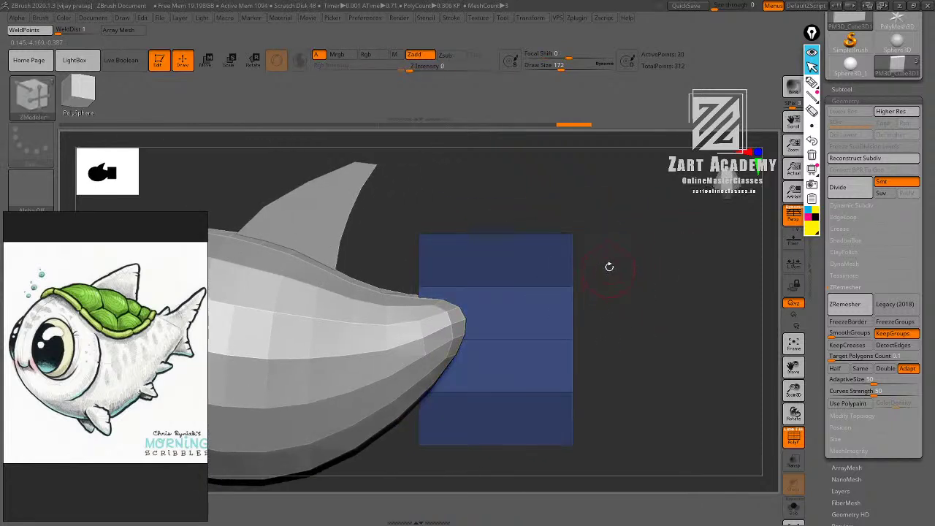
pyautogui.press('w')
pyautogui.click(484, 261)
pyautogui.moveTo(636, 339); pyautogui.dragTo(553, 339)
pyautogui.press('q')
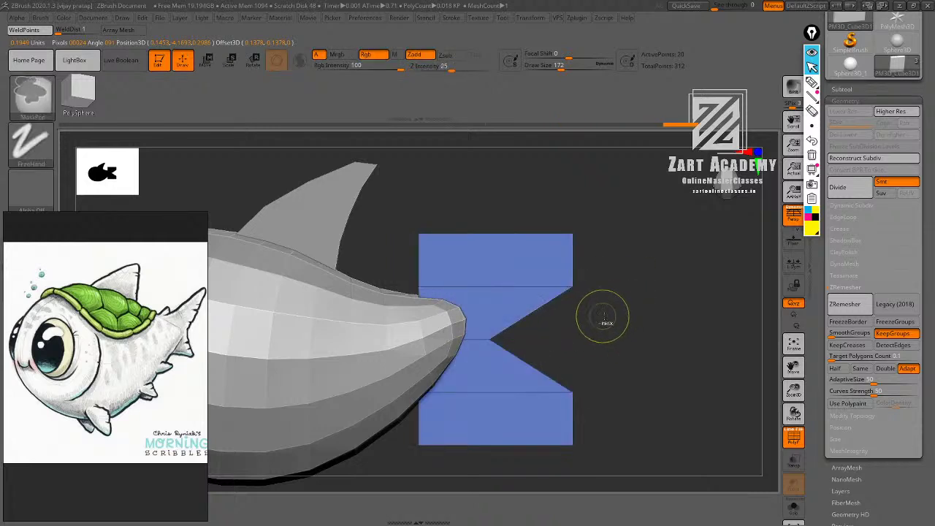
# Center the gizmo on the rear points above the notch and move them toward the body to straighten the upper lobe.
pyautogui.press('w')
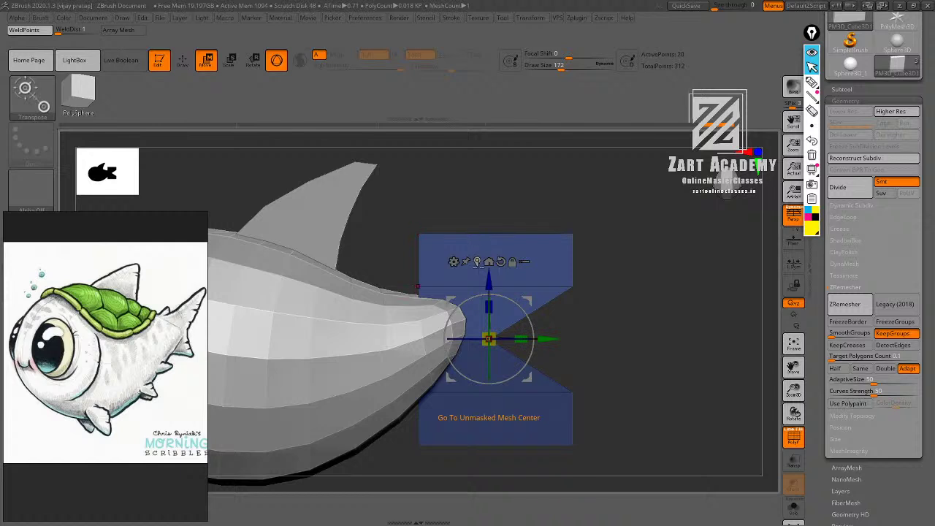
pyautogui.click(478, 262)
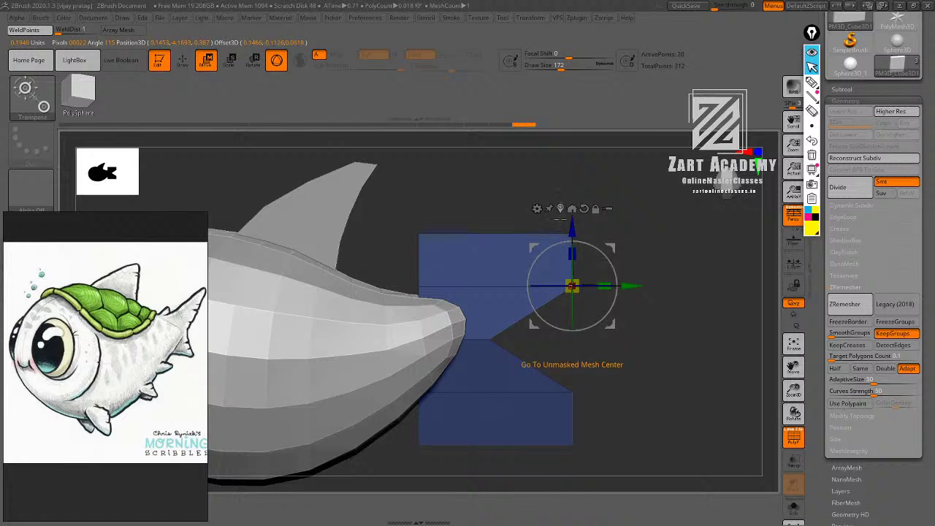
pyautogui.moveTo(631, 287); pyautogui.dragTo(584, 296)
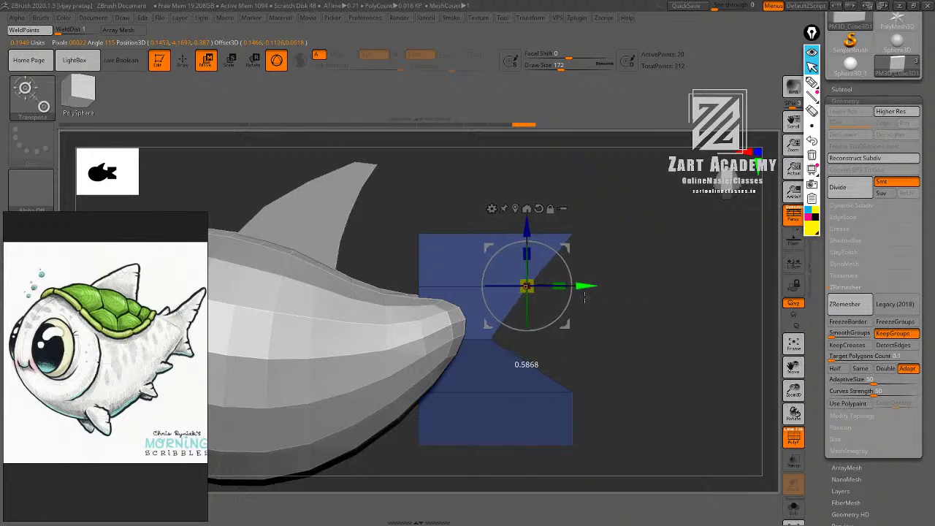
pyautogui.press('q')
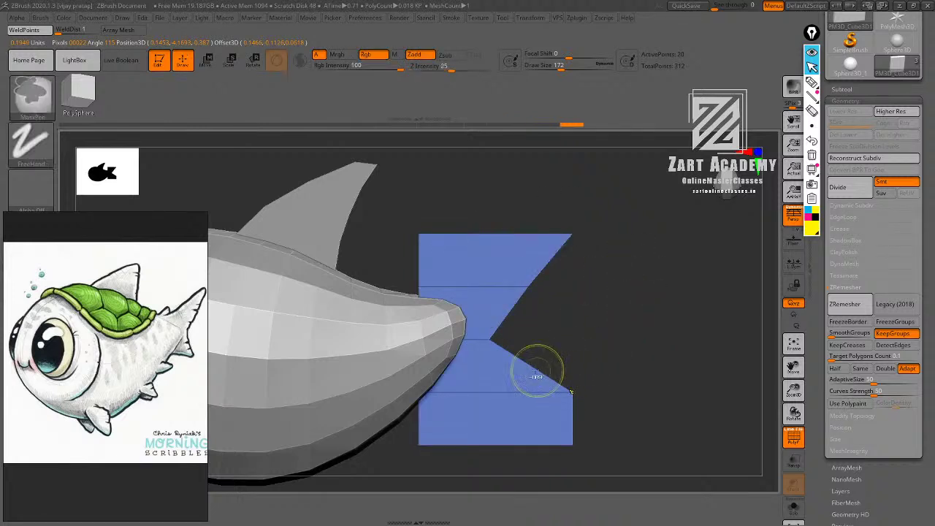
# Isolate the rear points below the notch, move them toward the body to straighten the lower lobe, and clear the mask.
pyautogui.keyDown('ctrl'); pyautogui.moveTo(598, 408); pyautogui.dragTo(545, 358); pyautogui.keyUp('ctrl')
pyautogui.keyDown('ctrl'); pyautogui.click(606, 355); pyautogui.keyUp('ctrl')
pyautogui.press('w')
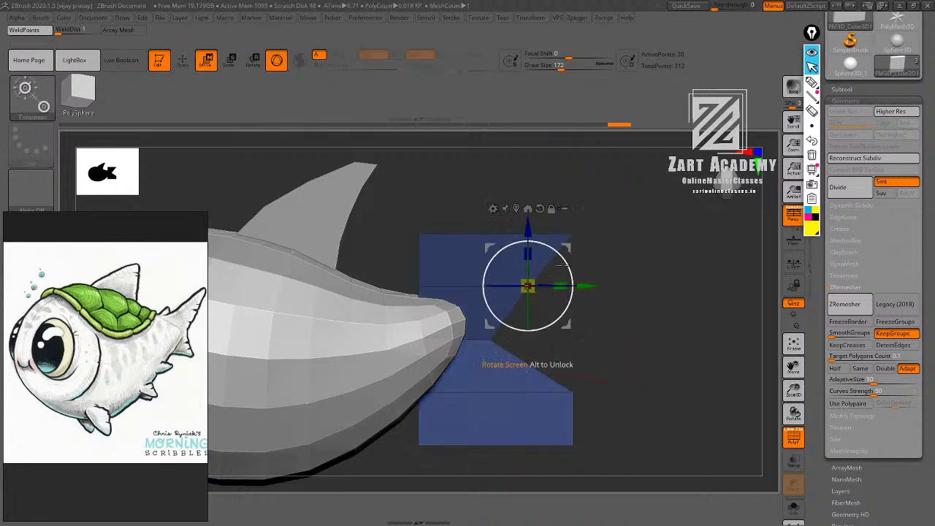
pyautogui.click(515, 208)
pyautogui.moveTo(634, 392); pyautogui.dragTo(586, 392)
pyautogui.press('q')
pyautogui.keyDown('ctrl'); pyautogui.moveTo(628, 349); pyautogui.dragTo(663, 372); pyautogui.keyUp('ctrl')
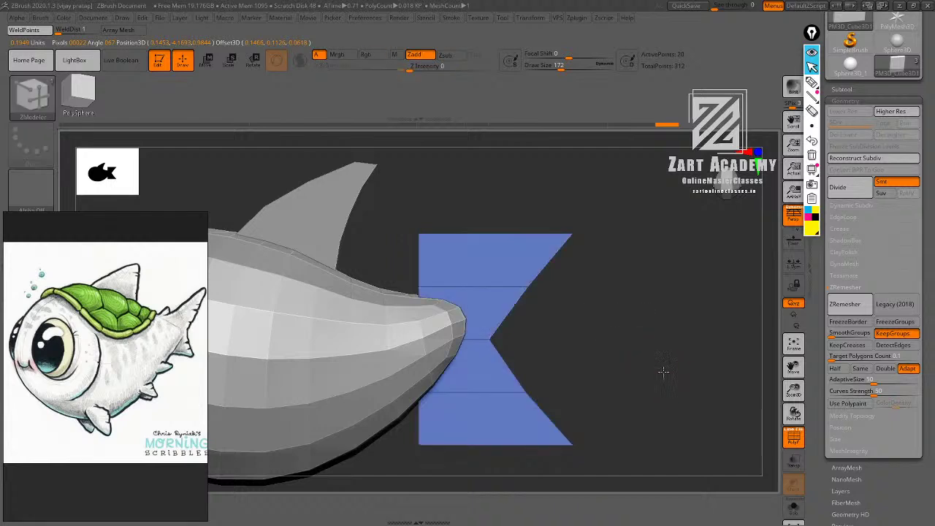
# Isolate the upper two point rows of the tail fin's front edge and lower them so the upper lobe tapers from the tail.
pyautogui.moveTo(663, 372)
pyautogui.keyDown('ctrl'); pyautogui.mouseDown(button='right')
pyautogui.moveTo(644, 340)
pyautogui.moveTo(658, 363)
pyautogui.mouseUp(button='right'); pyautogui.keyUp('ctrl')
pyautogui.moveTo(657, 363); pyautogui.dragTo(540, 322)
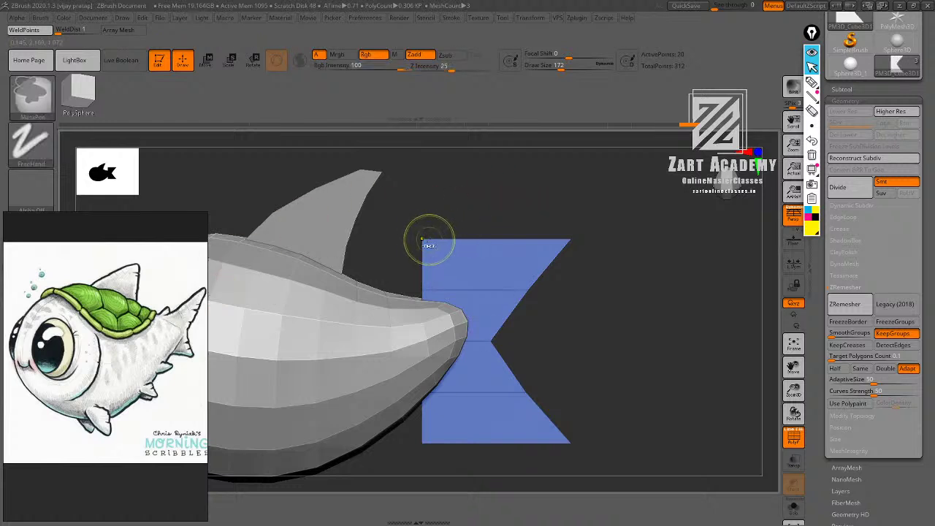
pyautogui.keyDown('ctrl'); pyautogui.keyDown('alt'); pyautogui.moveTo(394, 225); pyautogui.dragTo(467, 309); pyautogui.keyUp('alt'); pyautogui.keyUp('ctrl')
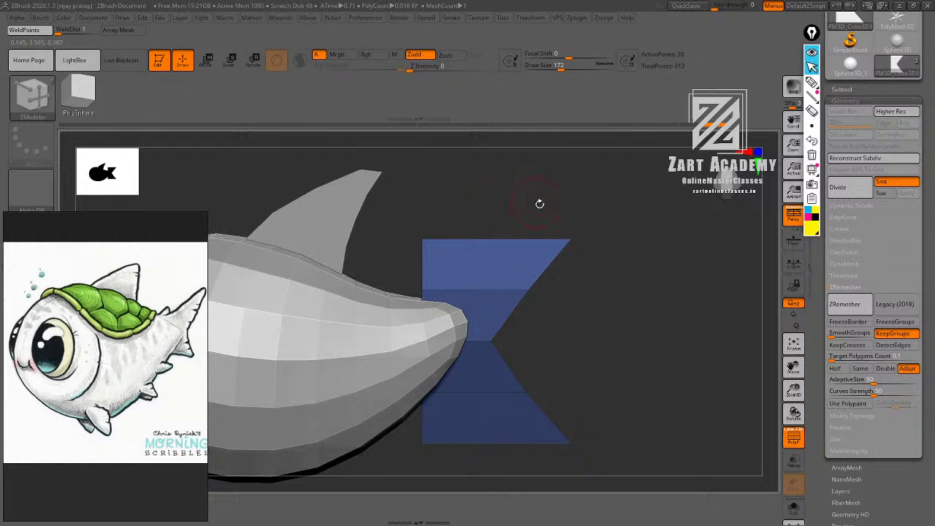
pyautogui.keyDown('ctrl'); pyautogui.moveTo(540, 204); pyautogui.dragTo(548, 228); pyautogui.keyUp('ctrl')
pyautogui.keyDown('ctrl'); pyautogui.moveTo(411, 245); pyautogui.dragTo(435, 307); pyautogui.keyUp('ctrl')
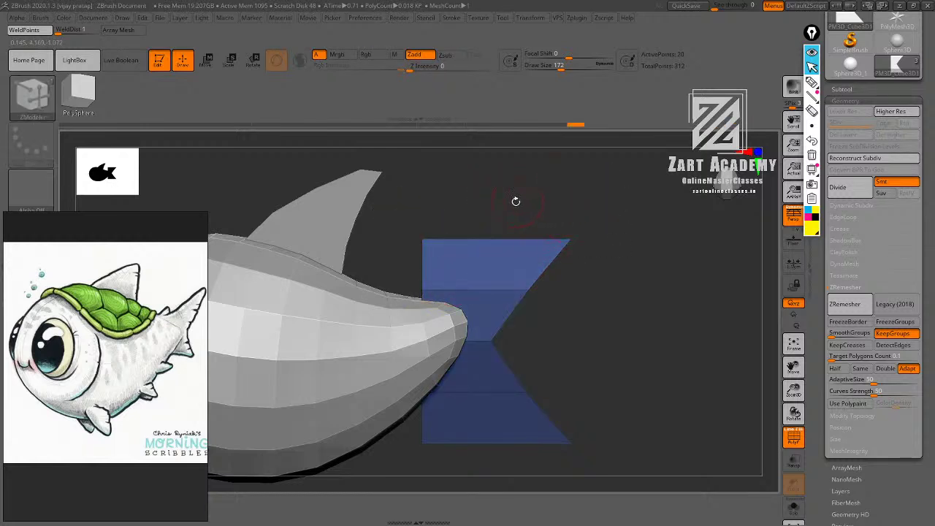
pyautogui.press('w')
pyautogui.click(514, 314)
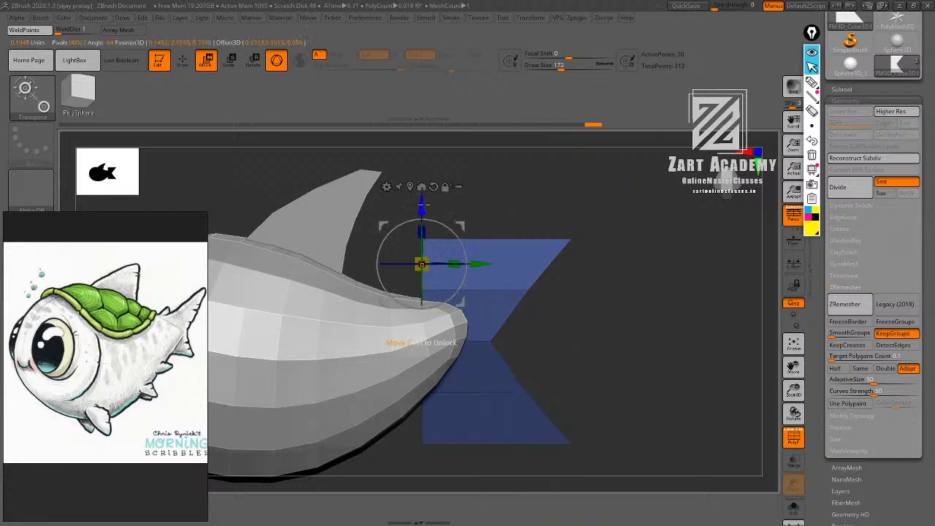
pyautogui.moveTo(421, 202); pyautogui.dragTo(421, 261)
pyautogui.press('q')
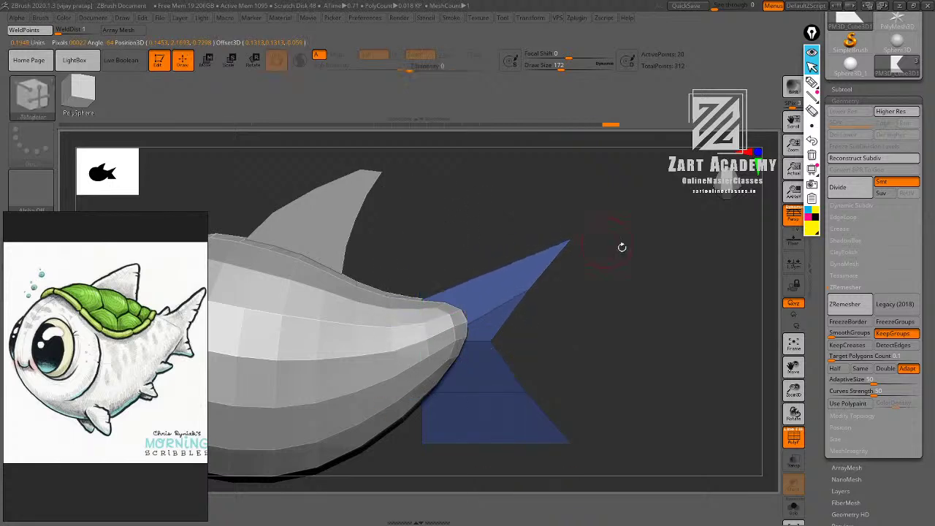
# Isolate the lower point rows of the tail fin's front edge and raise them so the lower lobe tapers from the tail.
pyautogui.moveTo(622, 246)
pyautogui.keyDown('alt'); pyautogui.mouseDown()
pyautogui.moveTo(597, 267)
pyautogui.moveTo(620, 310)
pyautogui.moveTo(607, 298)
pyautogui.moveTo(606, 332)
pyautogui.moveTo(614, 306)
pyautogui.moveTo(599, 311)
pyautogui.moveTo(613, 298)
pyautogui.mouseUp(); pyautogui.keyUp('alt')
pyautogui.hotkey('shift', 'f')
pyautogui.hotkey('shift', 'f')
pyautogui.keyDown('ctrl'); pyautogui.moveTo(494, 402); pyautogui.dragTo(461, 269); pyautogui.keyUp('ctrl')
pyautogui.keyDown('ctrl'); pyautogui.click(436, 320); pyautogui.keyUp('ctrl')
pyautogui.press('w')
pyautogui.click(457, 209)
pyautogui.press('q')
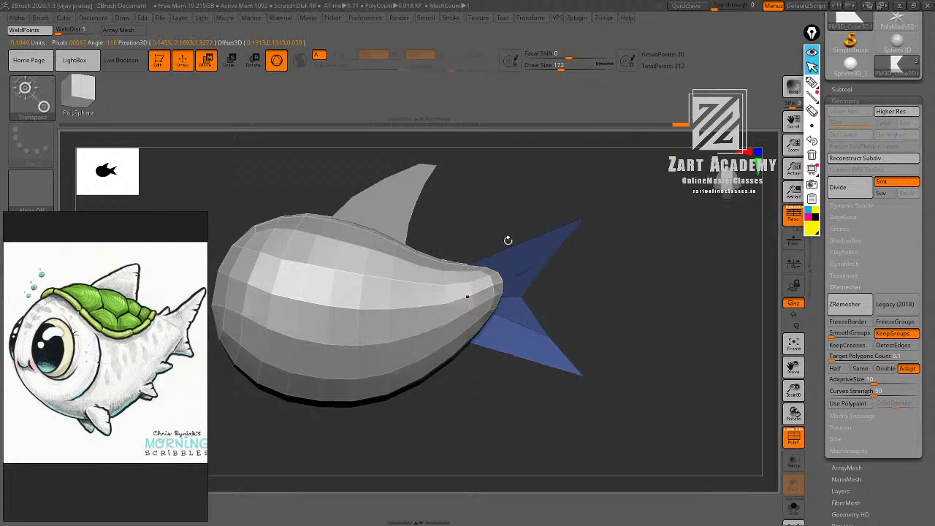
# Isolate the tip of the tail fin's lower lobe, center the gizmo on it, and move it toward the body to shorten the lobe.
pyautogui.moveTo(620, 274)
pyautogui.keyDown('alt'); pyautogui.mouseDown()
pyautogui.moveTo(619, 251)
pyautogui.moveTo(609, 327)
pyautogui.moveTo(590, 323)
pyautogui.moveTo(595, 362)
pyautogui.mouseUp(); pyautogui.keyUp('alt')
pyautogui.hotkey('shift', 'f')
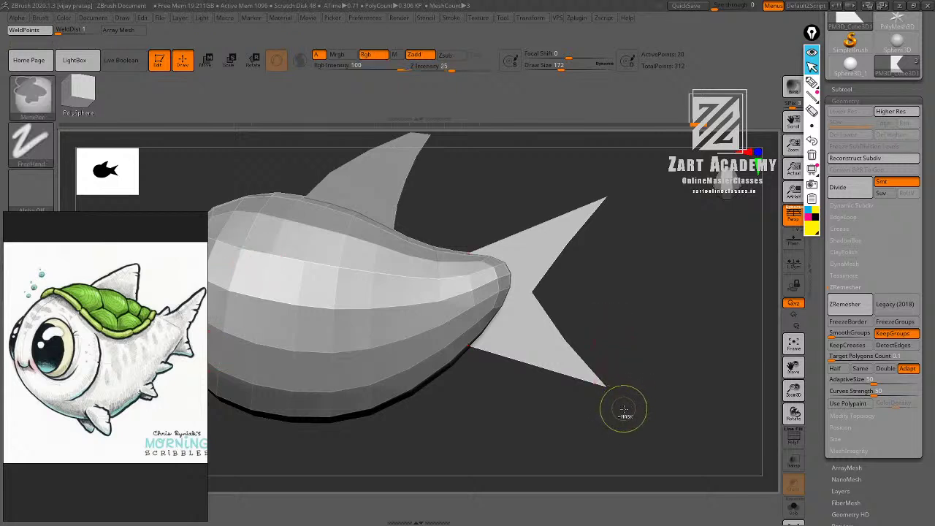
pyautogui.keyDown('ctrl'); pyautogui.keyDown('alt'); pyautogui.moveTo(626, 410); pyautogui.dragTo(588, 364); pyautogui.keyUp('alt'); pyautogui.keyUp('ctrl')
pyautogui.press('w')
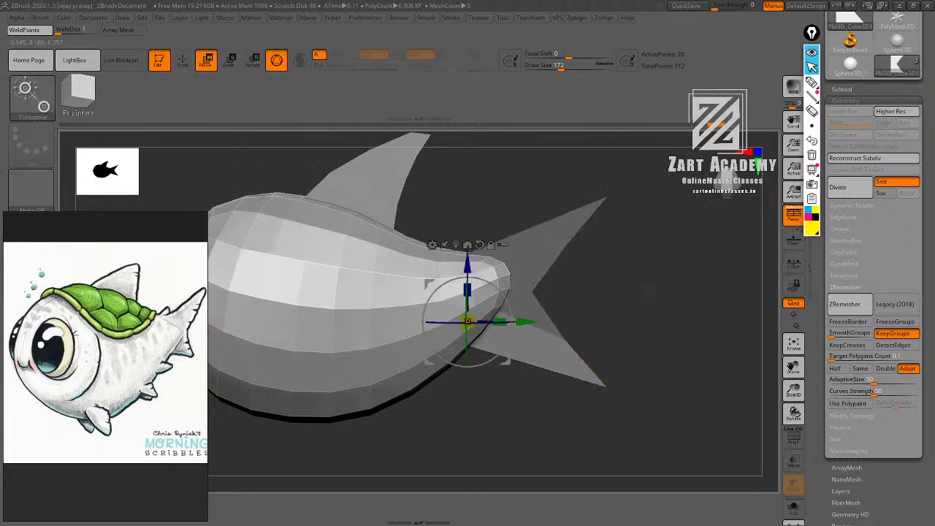
pyautogui.click(456, 245)
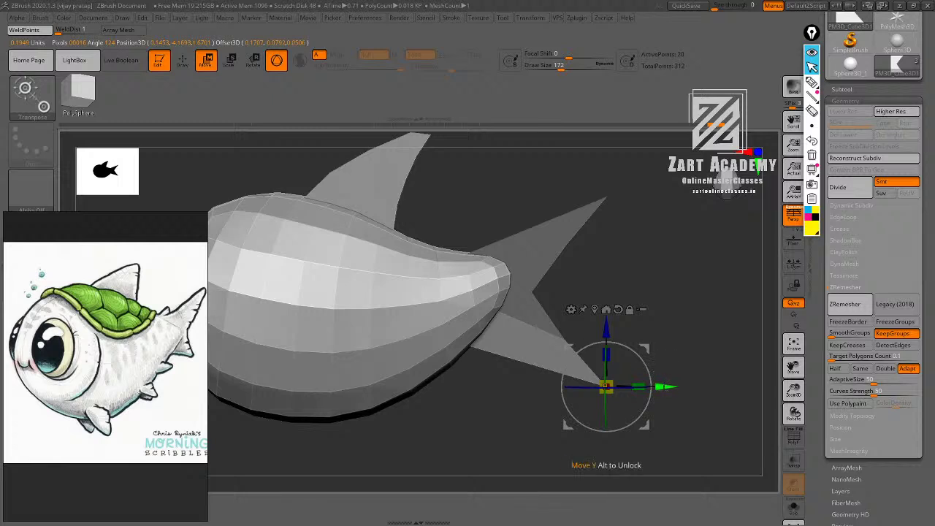
pyautogui.moveTo(663, 387); pyautogui.dragTo(592, 388)
pyautogui.press('q')
pyautogui.press('w')
pyautogui.press('q')
pyautogui.keyDown('ctrl'); pyautogui.moveTo(637, 336); pyautogui.dragTo(653, 332); pyautogui.keyUp('ctrl')
pyautogui.keyDown('ctrl'); pyautogui.moveTo(653, 332); pyautogui.dragTo(587, 371, button='right'); pyautogui.keyUp('ctrl')
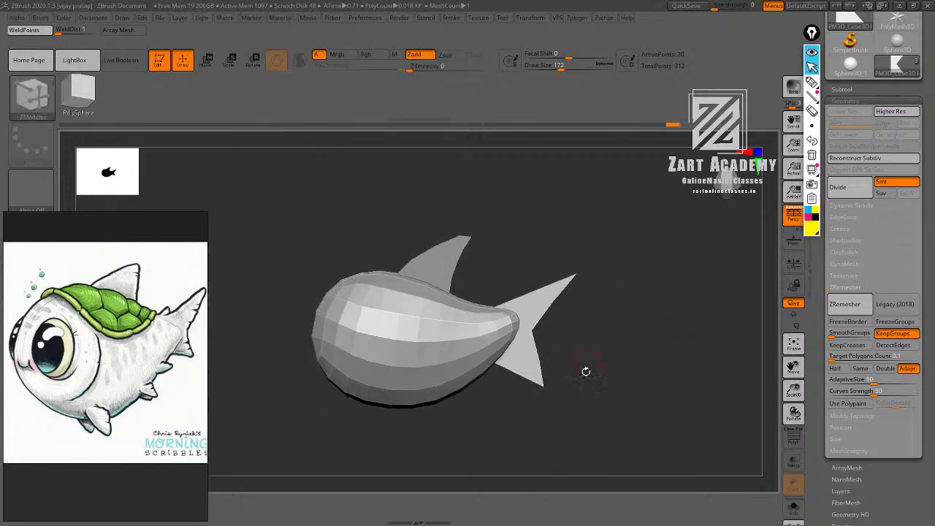
# Isolate the lower lobe's tip again, adjust its position along the body's length, and clear the mask.
pyautogui.keyDown('ctrl'); pyautogui.moveTo(575, 403); pyautogui.dragTo(532, 375); pyautogui.keyUp('ctrl')
pyautogui.keyDown('ctrl'); pyautogui.click(566, 391); pyautogui.keyUp('ctrl')
pyautogui.press('w')
pyautogui.moveTo(590, 391); pyautogui.dragTo(584, 392)
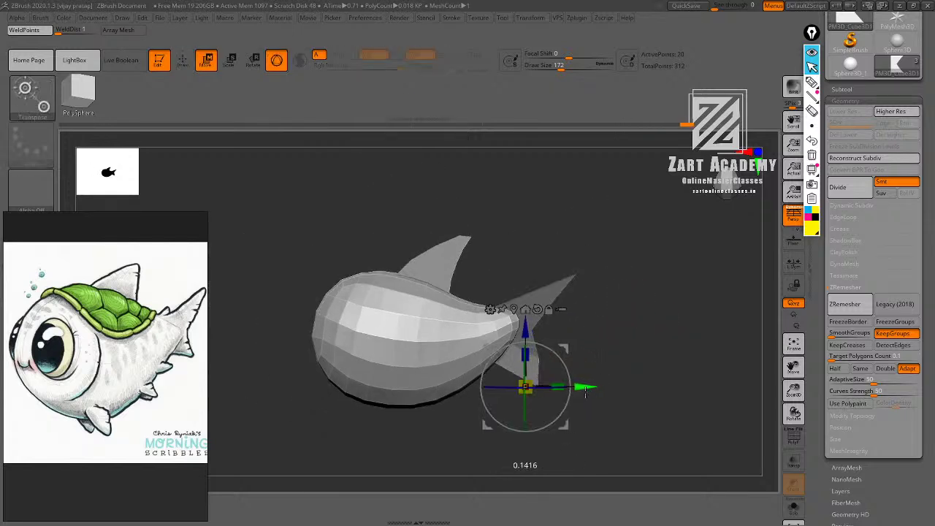
pyautogui.press('q')
pyautogui.keyDown('ctrl'); pyautogui.moveTo(605, 323); pyautogui.dragTo(617, 353); pyautogui.keyUp('ctrl')
# Center the gizmo on the whole tail fin in a straight top view and apply a deformer cage to it.
pyautogui.keyDown('ctrl'); pyautogui.moveTo(618, 354); pyautogui.dragTo(626, 314, button='right'); pyautogui.keyUp('ctrl')
pyautogui.moveTo(626, 314)
pyautogui.mouseDown(button='right')
pyautogui.moveTo(644, 307)
pyautogui.moveTo(648, 334)
pyautogui.mouseUp(button='right')
pyautogui.keyDown('ctrl'); pyautogui.moveTo(648, 335); pyautogui.dragTo(623, 329, button='right'); pyautogui.keyUp('ctrl')
pyautogui.moveTo(623, 328)
pyautogui.keyDown('alt'); pyautogui.mouseDown(button='right')
pyautogui.moveTo(622, 287)
pyautogui.moveTo(631, 324)
pyautogui.mouseUp(button='right'); pyautogui.keyUp('alt')
pyautogui.keyDown('alt'); pyautogui.moveTo(631, 325); pyautogui.dragTo(581, 289, button='right'); pyautogui.keyUp('alt')
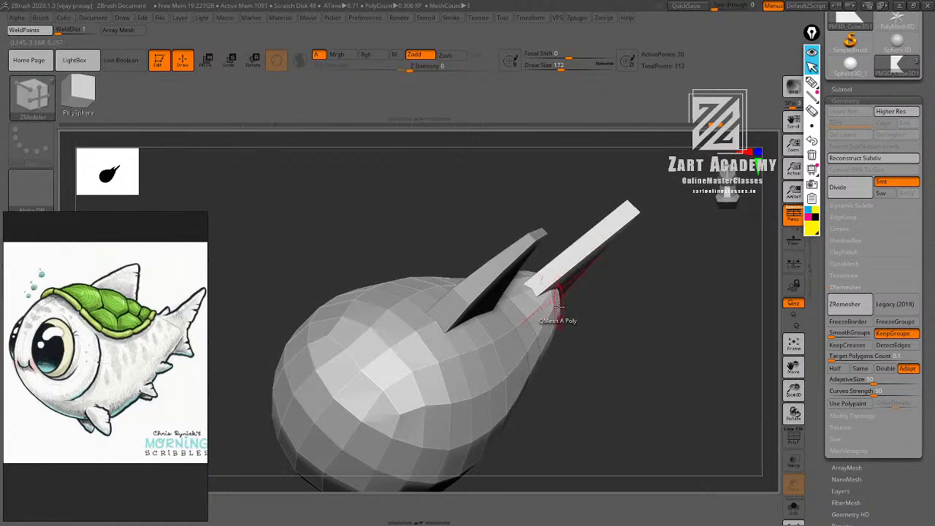
pyautogui.keyDown('ctrl'); pyautogui.moveTo(633, 314); pyautogui.dragTo(585, 306, button='right'); pyautogui.keyUp('ctrl')
pyautogui.keyDown('ctrl'); pyautogui.moveTo(584, 306); pyautogui.dragTo(592, 314, button='right'); pyautogui.keyUp('ctrl')
pyautogui.press('w')
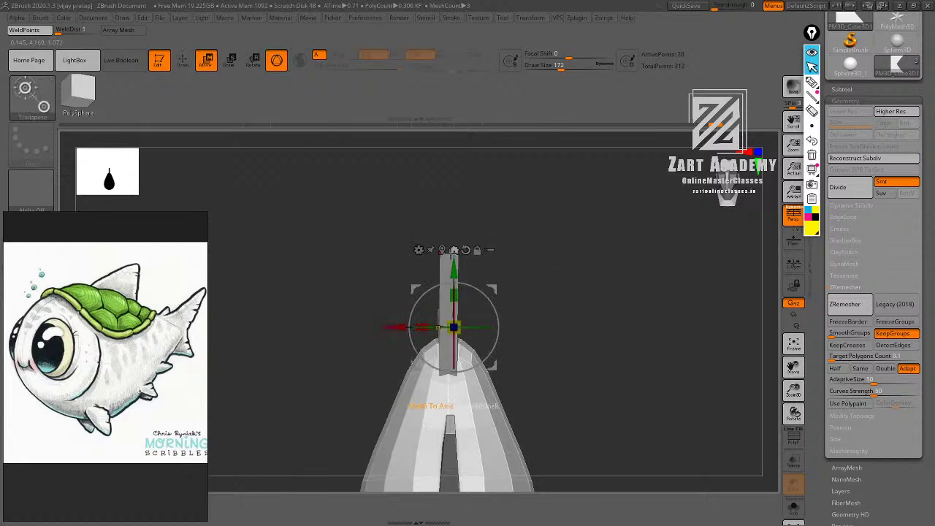
pyautogui.click(442, 250)
pyautogui.click(413, 238)
pyautogui.click(447, 278)
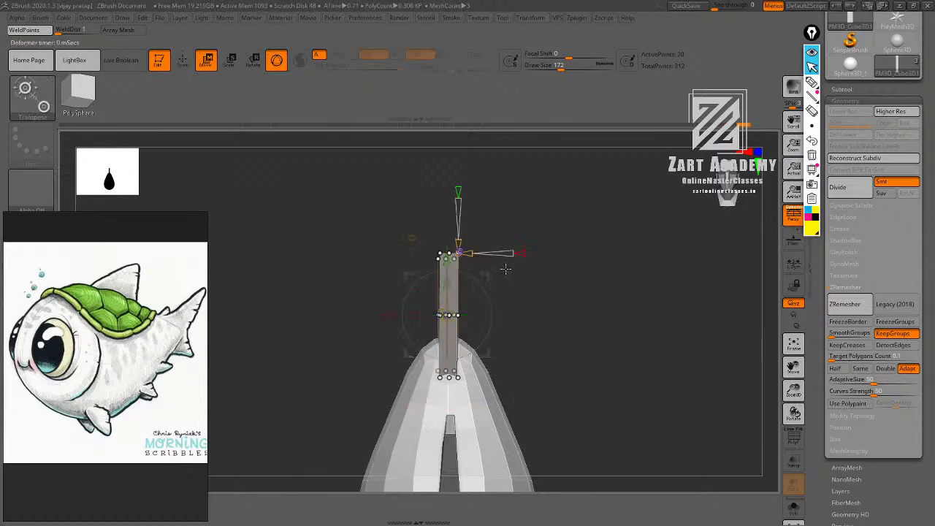
# Widen the cage points at the tail fin's body end and narrow those at its rear end along X to taper its thickness.
pyautogui.moveTo(530, 321); pyautogui.dragTo(546, 320, button='right')
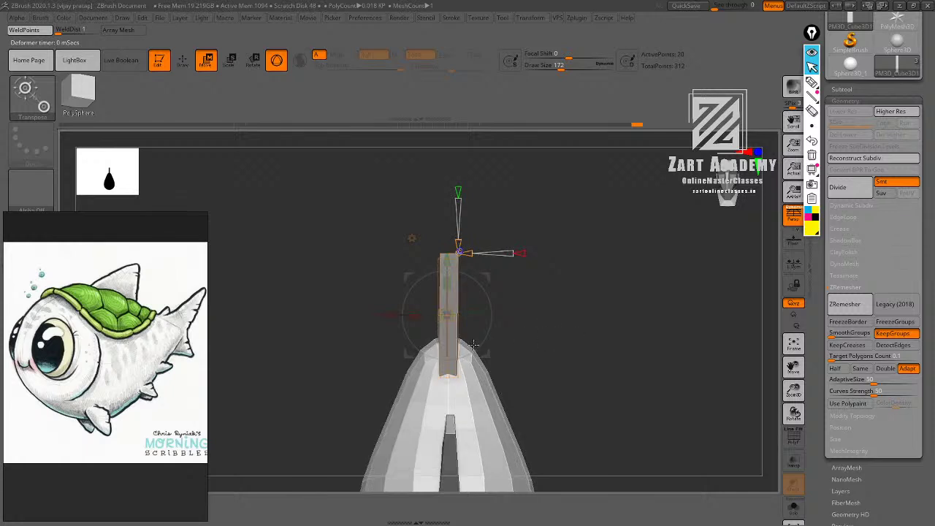
pyautogui.keyDown('ctrl'); pyautogui.moveTo(363, 344); pyautogui.dragTo(550, 401); pyautogui.keyUp('ctrl')
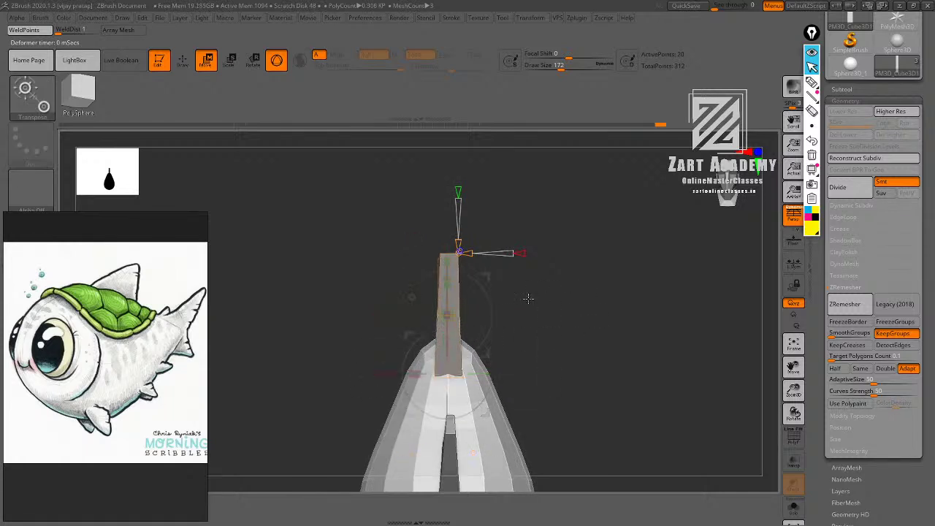
pyautogui.moveTo(357, 218)
pyautogui.keyDown('ctrl'); pyautogui.mouseDown()
pyautogui.moveTo(422, 256)
pyautogui.moveTo(584, 290)
pyautogui.mouseUp(); pyautogui.keyUp('ctrl')
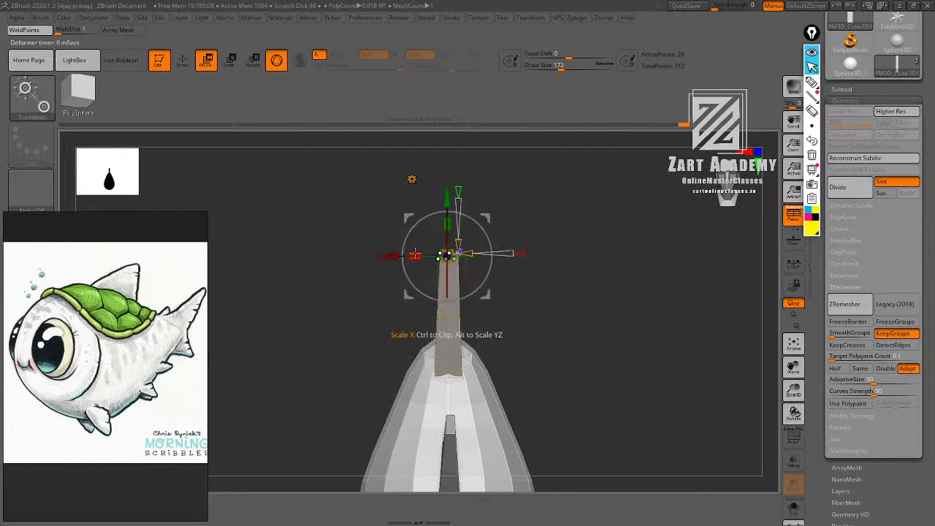
pyautogui.moveTo(415, 256); pyautogui.dragTo(437, 256)
pyautogui.press('q')
pyautogui.keyDown('alt'); pyautogui.moveTo(578, 263); pyautogui.dragTo(582, 208); pyautogui.keyUp('alt')
pyautogui.moveTo(581, 223)
pyautogui.mouseDown()
pyautogui.moveTo(595, 295)
pyautogui.moveTo(620, 308)
pyautogui.moveTo(606, 277)
pyautogui.moveTo(626, 328)
pyautogui.moveTo(624, 301)
pyautogui.moveTo(637, 287)
pyautogui.mouseUp()
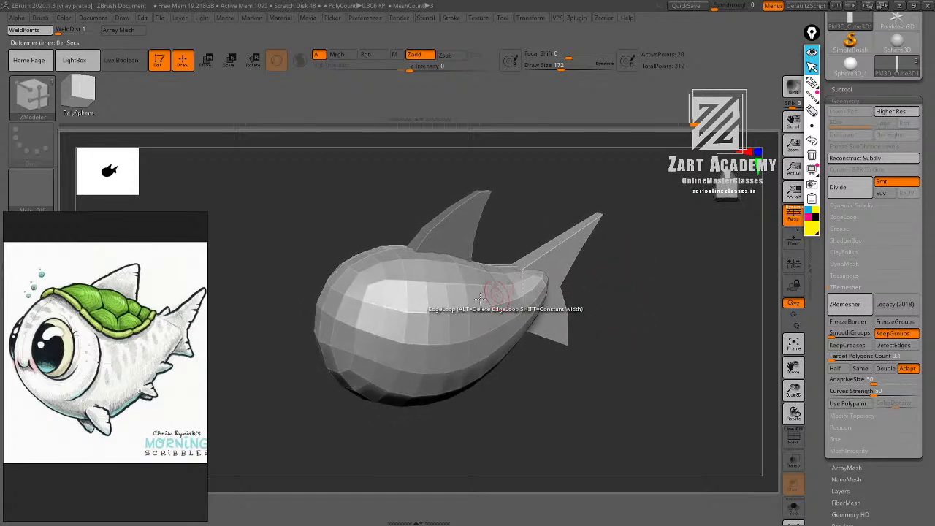
# Insert a Sphere3D as a new subtool for the fish's eye.
pyautogui.click(845, 90)
pyautogui.moveTo(930, 246); pyautogui.dragTo(926, 196)
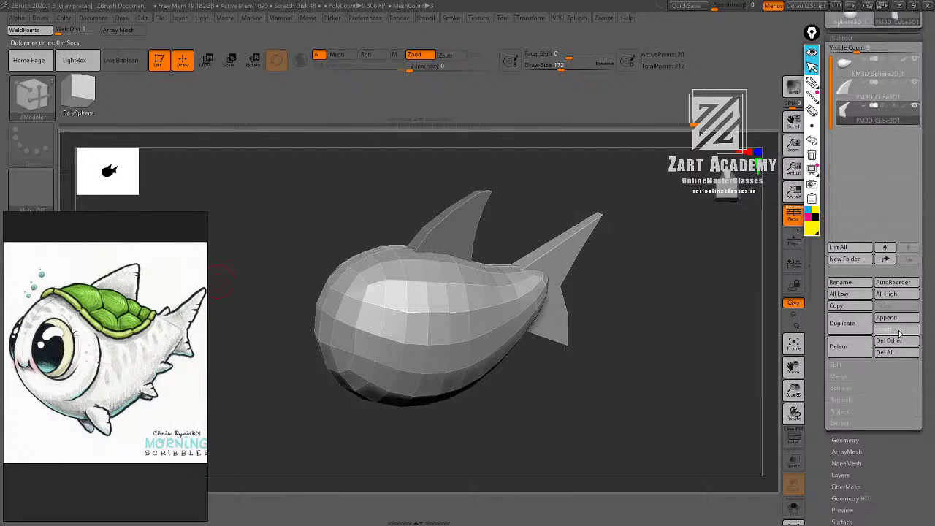
pyautogui.click(898, 331)
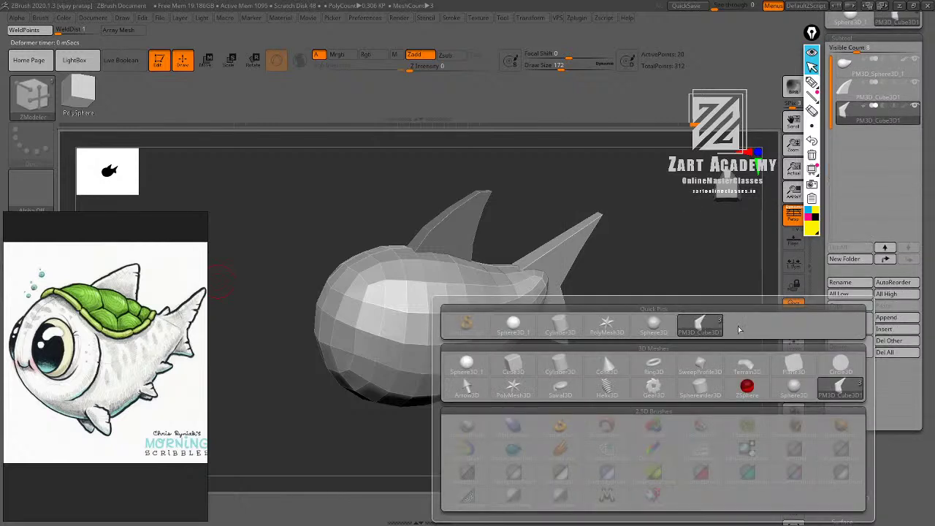
pyautogui.click(474, 369)
# Move the inserted sphere to the front of the fish's head and offset it to one side for the eye.
pyautogui.press('w')
pyautogui.keyDown('alt'); pyautogui.moveTo(648, 281); pyautogui.dragTo(645, 252); pyautogui.keyUp('alt')
pyautogui.moveTo(472, 291); pyautogui.dragTo(390, 314)
pyautogui.keyDown('shift'); pyautogui.moveTo(624, 288); pyautogui.dragTo(641, 283); pyautogui.keyUp('shift')
pyautogui.moveTo(282, 313); pyautogui.dragTo(316, 314)
pyautogui.keyDown('alt'); pyautogui.moveTo(502, 271); pyautogui.dragTo(502, 296); pyautogui.keyUp('alt')
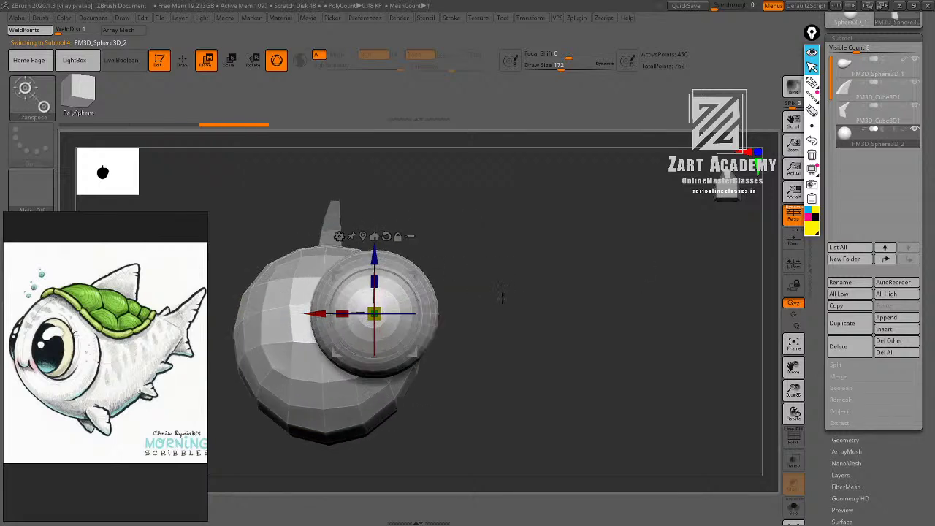
# Scale the eye sphere down uniformly and flatten it along X into a lens shape.
pyautogui.moveTo(383, 320); pyautogui.dragTo(367, 318)
pyautogui.moveTo(546, 258); pyautogui.dragTo(445, 208)
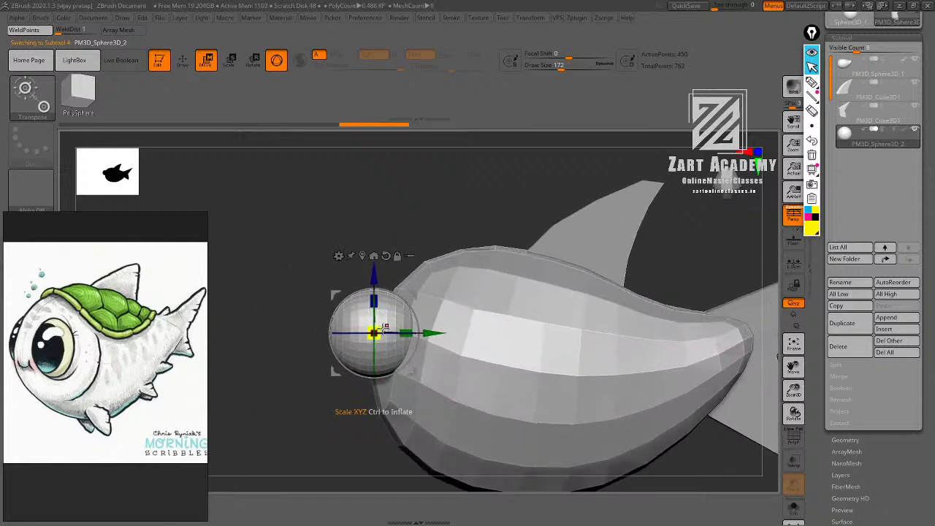
pyautogui.moveTo(381, 333); pyautogui.dragTo(371, 333)
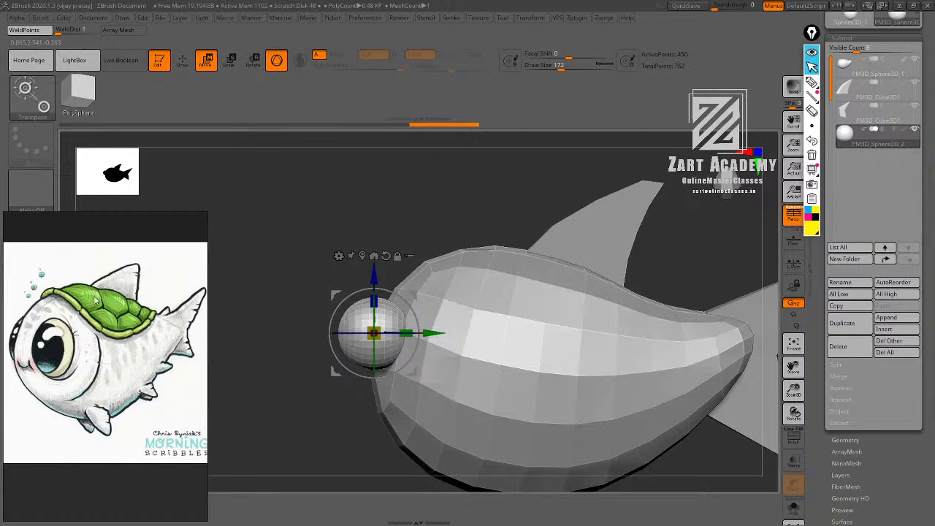
pyautogui.moveTo(306, 192); pyautogui.dragTo(521, 235)
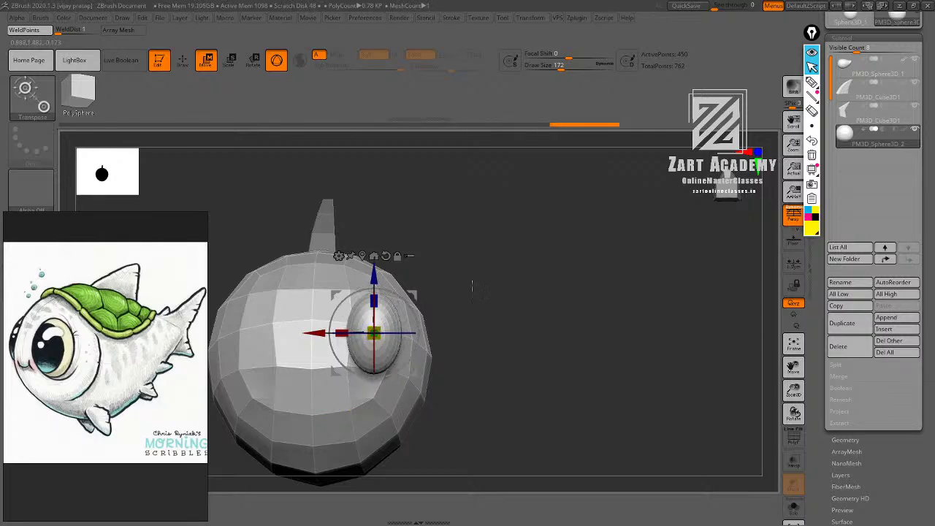
# Shift the flattened eye along X, rotate it to follow the head's surface, and enlarge it.
pyautogui.moveTo(474, 286); pyautogui.dragTo(436, 324)
pyautogui.moveTo(315, 335); pyautogui.dragTo(305, 335)
pyautogui.moveTo(466, 267); pyautogui.dragTo(380, 230)
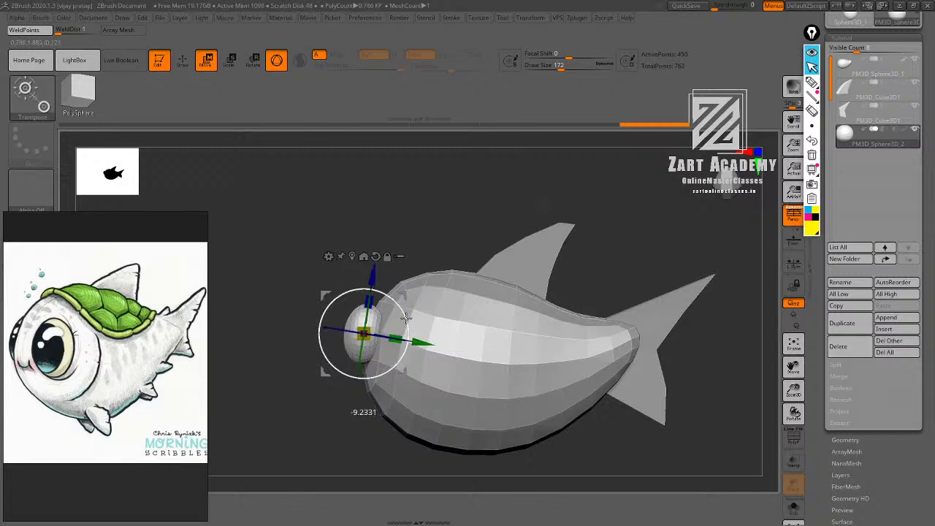
pyautogui.moveTo(505, 252); pyautogui.dragTo(545, 294)
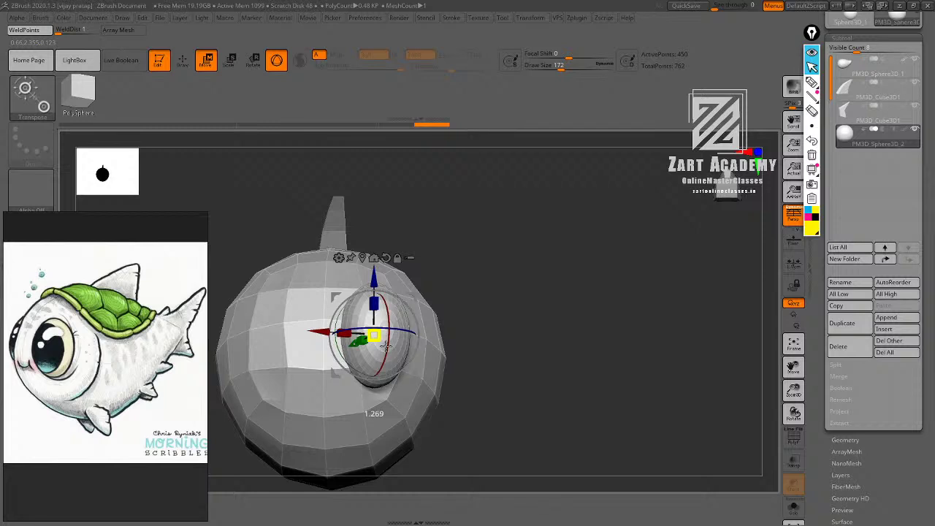
# Refine the eye's position and angle from the side and front so it sits partly embedded in the head.
pyautogui.press('q')
pyautogui.keyDown('alt'); pyautogui.moveTo(494, 275); pyautogui.dragTo(491, 250); pyautogui.keyUp('alt')
pyautogui.moveTo(491, 250)
pyautogui.mouseDown()
pyautogui.moveTo(543, 255)
pyautogui.moveTo(556, 232)
pyautogui.moveTo(479, 237)
pyautogui.moveTo(571, 249)
pyautogui.moveTo(426, 204)
pyautogui.mouseUp()
pyautogui.press('w')
pyautogui.moveTo(438, 345); pyautogui.dragTo(421, 315)
pyautogui.press('q')
pyautogui.moveTo(441, 265)
pyautogui.mouseDown()
pyautogui.moveTo(477, 244)
pyautogui.moveTo(564, 273)
pyautogui.moveTo(565, 290)
pyautogui.mouseUp()
pyautogui.press('w')
pyautogui.moveTo(385, 326); pyautogui.dragTo(384, 309)
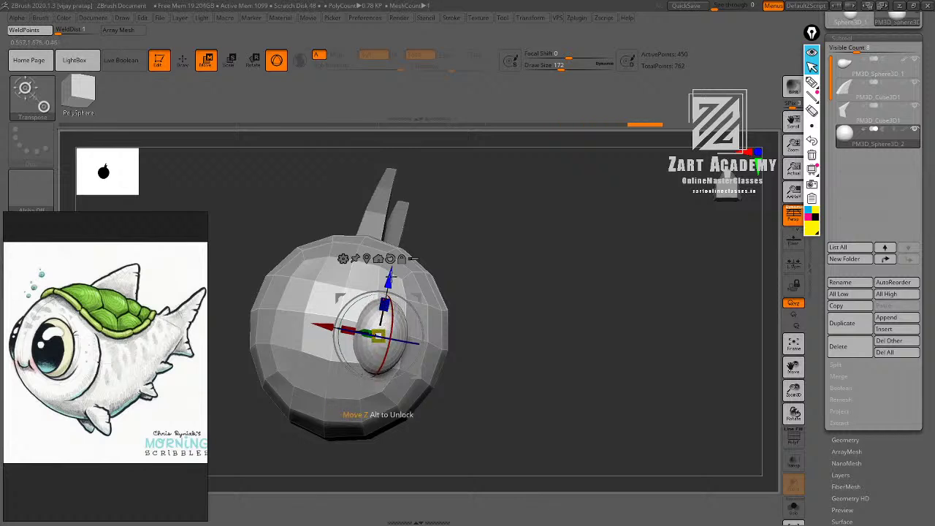
pyautogui.moveTo(391, 276); pyautogui.dragTo(391, 273)
pyautogui.press('q')
pyautogui.moveTo(494, 245)
pyautogui.keyDown('alt'); pyautogui.mouseDown()
pyautogui.moveTo(507, 219)
pyautogui.moveTo(503, 229)
pyautogui.moveTo(559, 178)
pyautogui.moveTo(583, 190)
pyautogui.mouseUp(); pyautogui.keyUp('alt')
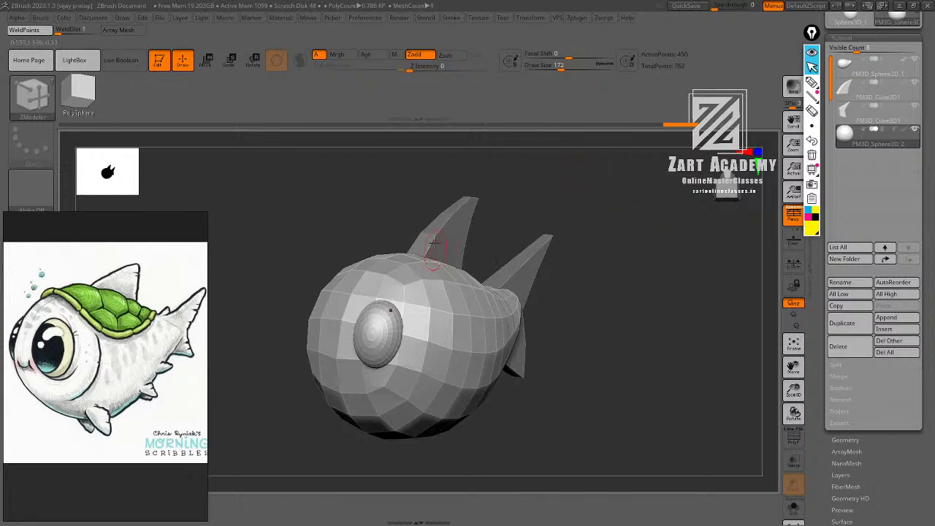
# Open SubTool Master's Mirror options for the eye subtool.
pyautogui.click(581, 17)
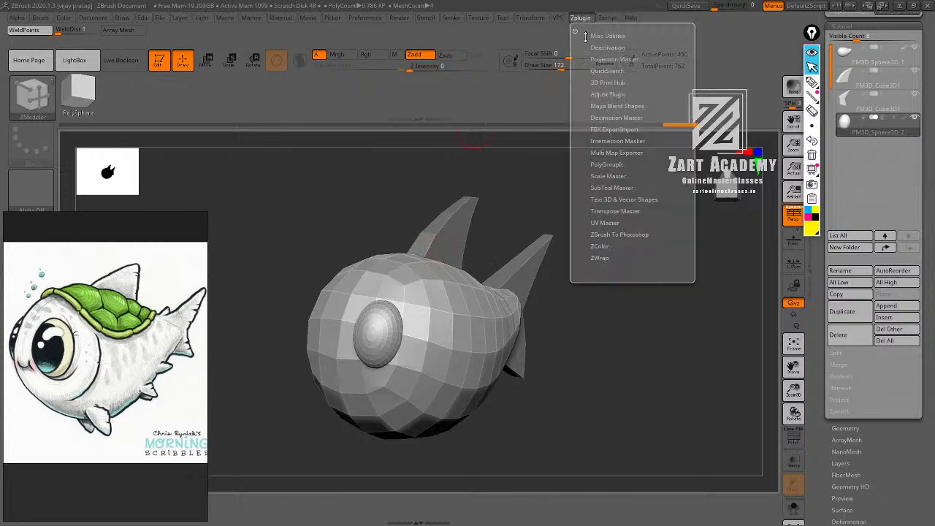
pyautogui.click(618, 187)
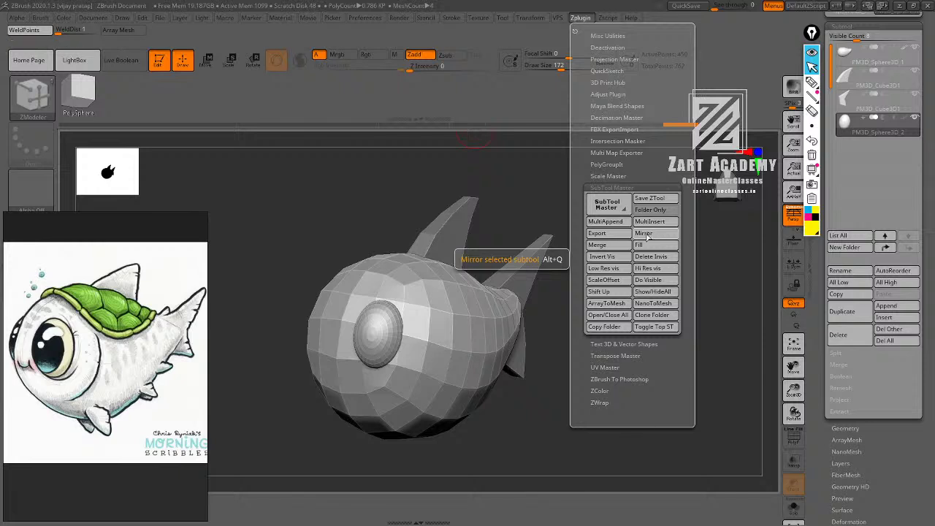
pyautogui.click(643, 234)
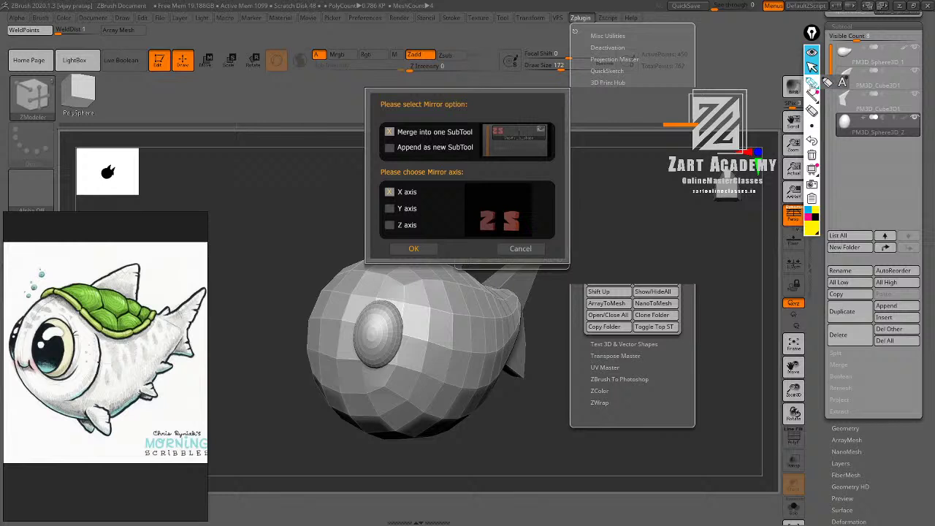
pyautogui.click(812, 83)
pyautogui.moveTo(377, 323); pyautogui.dragTo(368, 294)
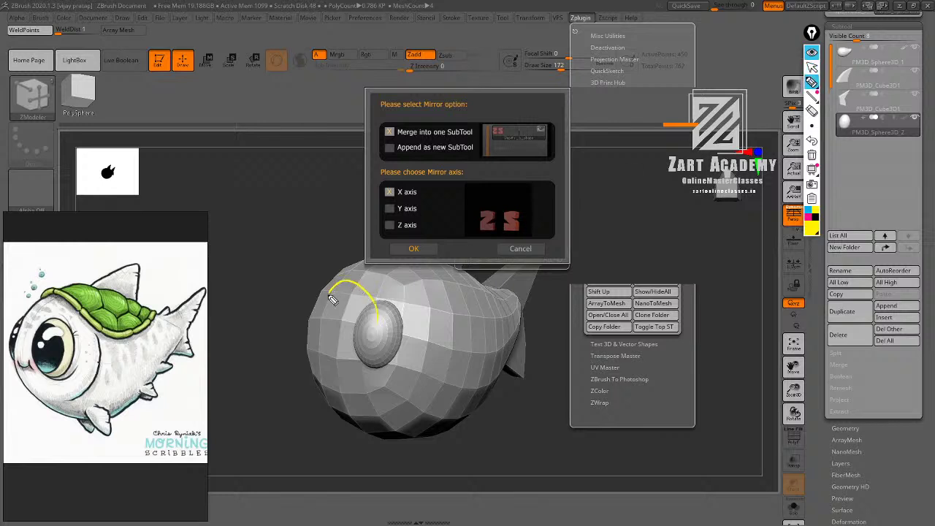
pyautogui.moveTo(322, 315); pyautogui.dragTo(341, 334)
pyautogui.moveTo(838, 149)
pyautogui.mouseDown()
pyautogui.moveTo(915, 155)
pyautogui.moveTo(881, 148)
pyautogui.mouseUp()
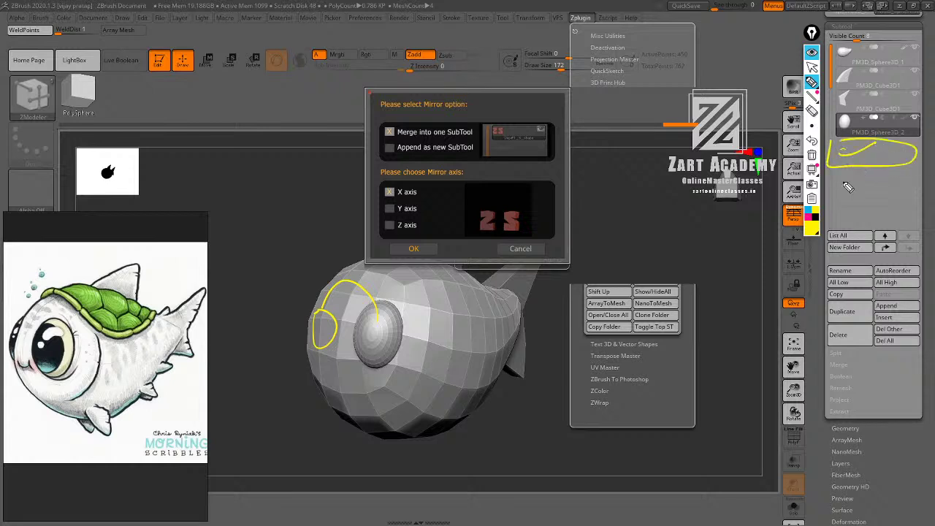
pyautogui.moveTo(835, 184); pyautogui.dragTo(844, 204)
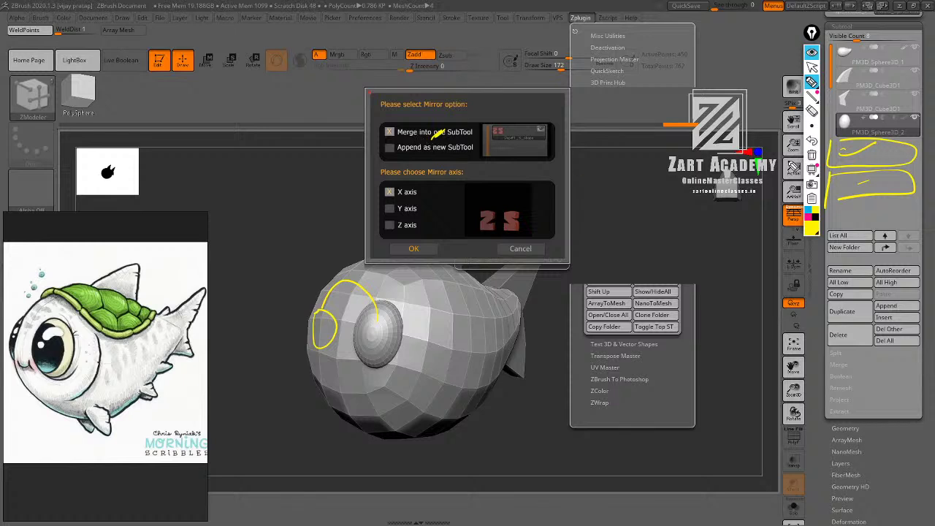
pyautogui.moveTo(486, 134)
pyautogui.mouseDown()
pyautogui.moveTo(387, 124)
pyautogui.moveTo(438, 146)
pyautogui.mouseUp()
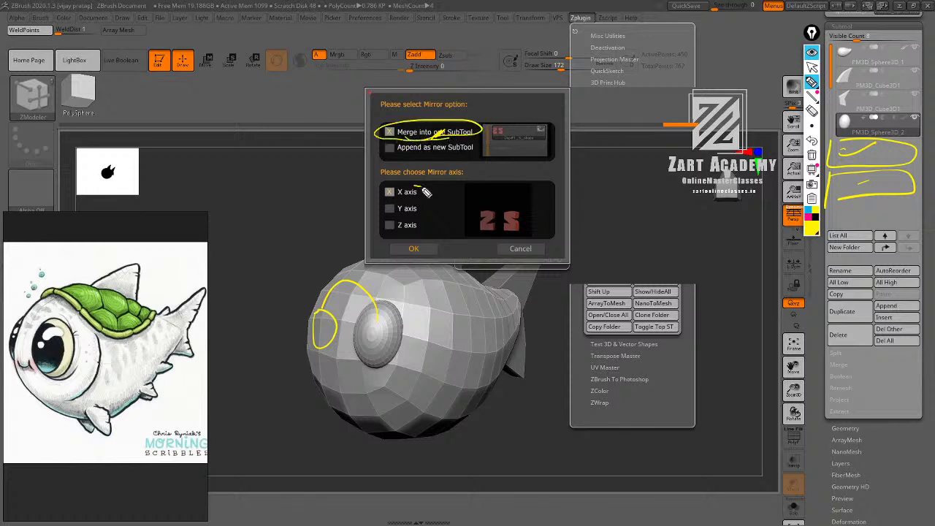
pyautogui.moveTo(359, 212); pyautogui.dragTo(398, 183)
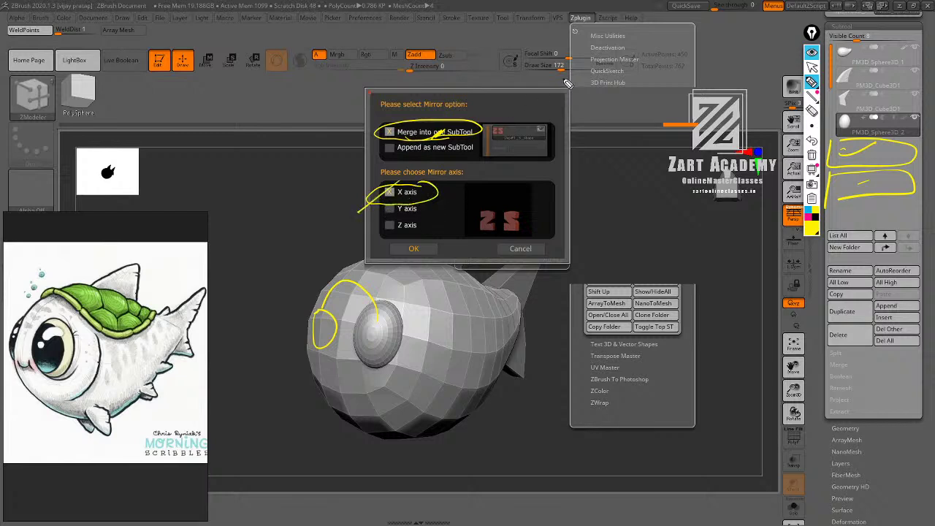
pyautogui.hotkey('ctrl', 'shift', '7')
pyautogui.hotkey('ctrl', 'shift', '2')
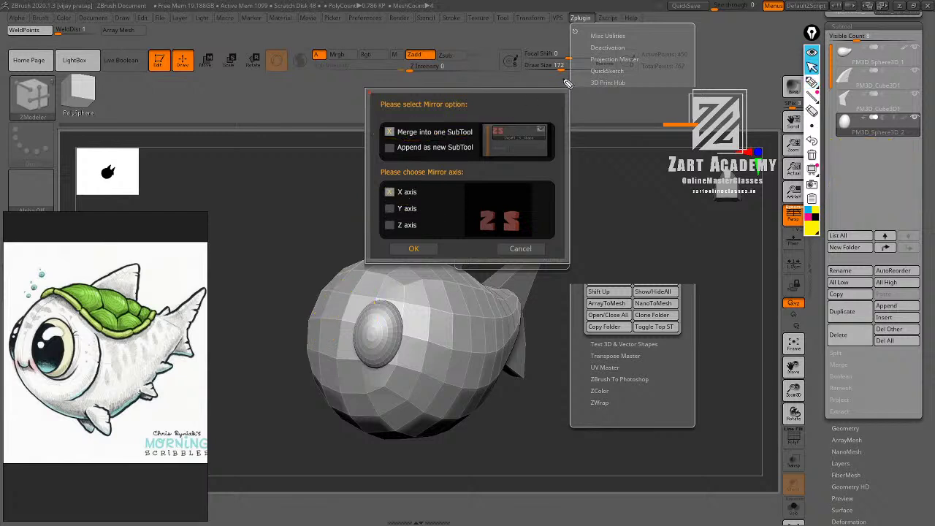
# Mirror the eye across the X axis with both eyes merged into one SubTool.
pyautogui.click(413, 248)
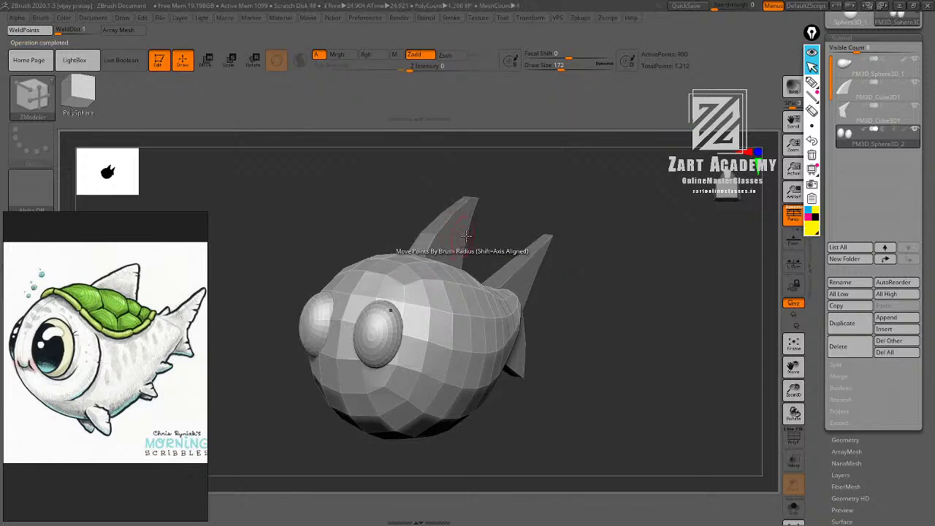
pyautogui.keyDown('shift'); pyautogui.moveTo(548, 182); pyautogui.dragTo(549, 189); pyautogui.keyUp('shift')
pyautogui.keyDown('alt'); pyautogui.moveTo(550, 189); pyautogui.dragTo(551, 176); pyautogui.keyUp('alt')
pyautogui.moveTo(572, 219); pyautogui.dragTo(561, 282)
pyautogui.moveTo(621, 245); pyautogui.dragTo(589, 278)
# Stretch the mirrored eye pair slightly outward along the X axis.
pyautogui.press('w')
pyautogui.moveTo(555, 251); pyautogui.dragTo(535, 287)
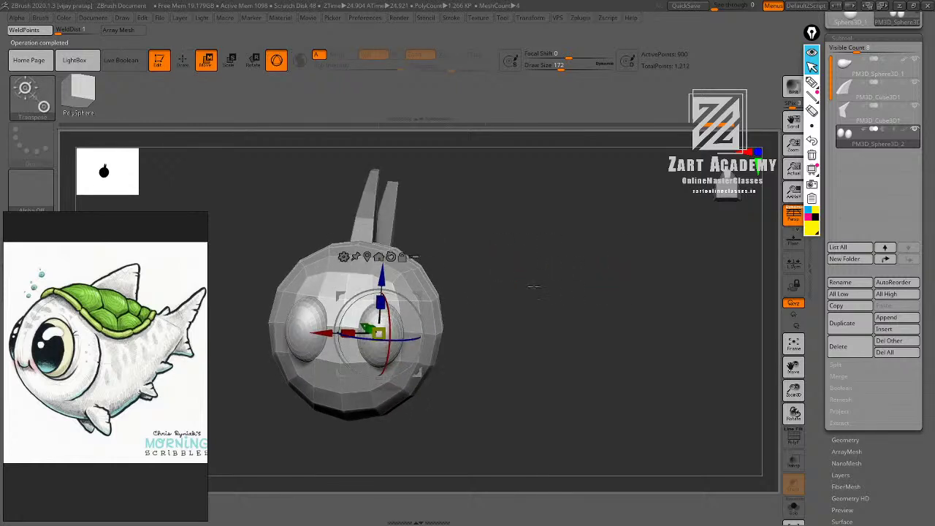
pyautogui.moveTo(573, 244); pyautogui.dragTo(579, 264)
pyautogui.keyDown('alt'); pyautogui.moveTo(579, 264); pyautogui.dragTo(596, 271); pyautogui.keyUp('alt')
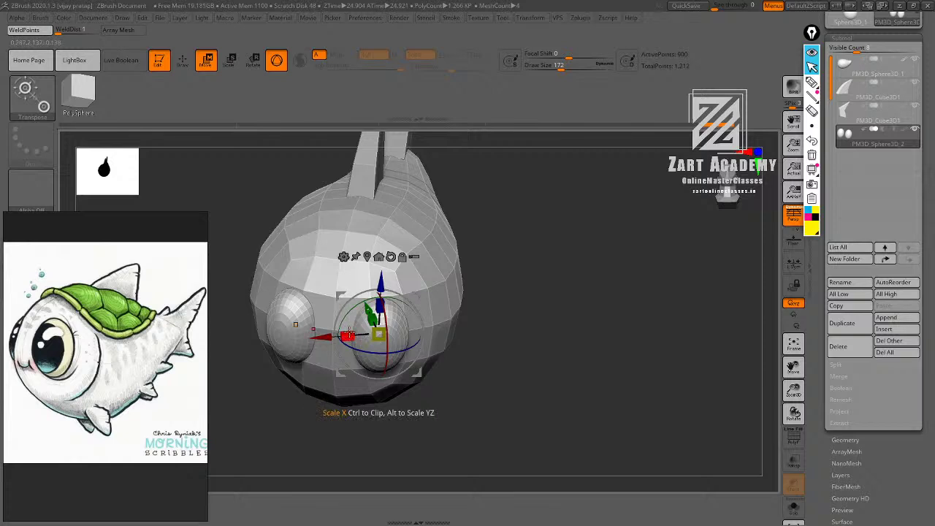
pyautogui.moveTo(348, 335); pyautogui.dragTo(341, 336)
pyautogui.moveTo(532, 210)
pyautogui.mouseDown()
pyautogui.moveTo(540, 245)
pyautogui.moveTo(578, 251)
pyautogui.moveTo(581, 265)
pyautogui.moveTo(583, 224)
pyautogui.moveTo(543, 286)
pyautogui.mouseUp()
pyautogui.press('q')
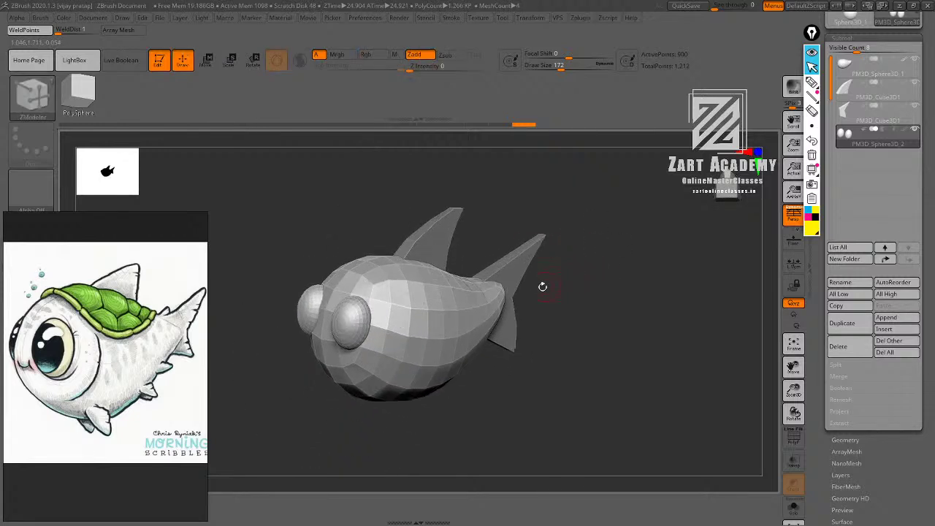
# Subdivide the fish body subtool once with smoothing enabled.
pyautogui.keyDown('alt'); pyautogui.click(478, 307); pyautogui.keyUp('alt')
pyautogui.moveTo(607, 264); pyautogui.dragTo(615, 249)
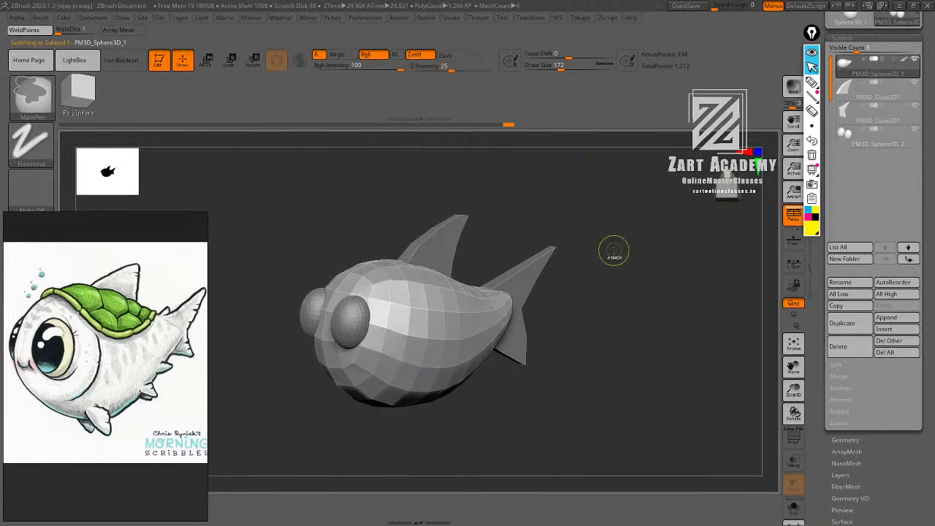
pyautogui.hotkey('ctrl', 'd')
pyautogui.hotkey('ctrl', 'z')
pyautogui.click(852, 439)
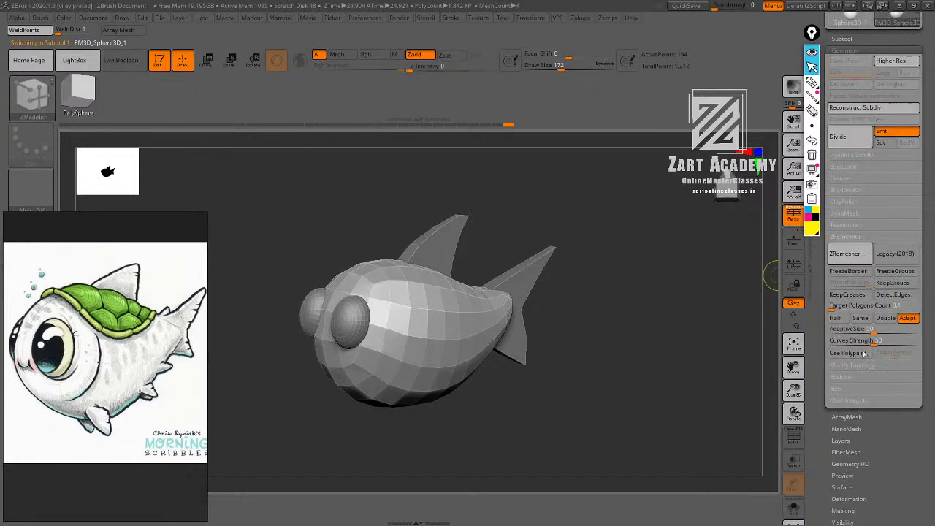
pyautogui.click(850, 139)
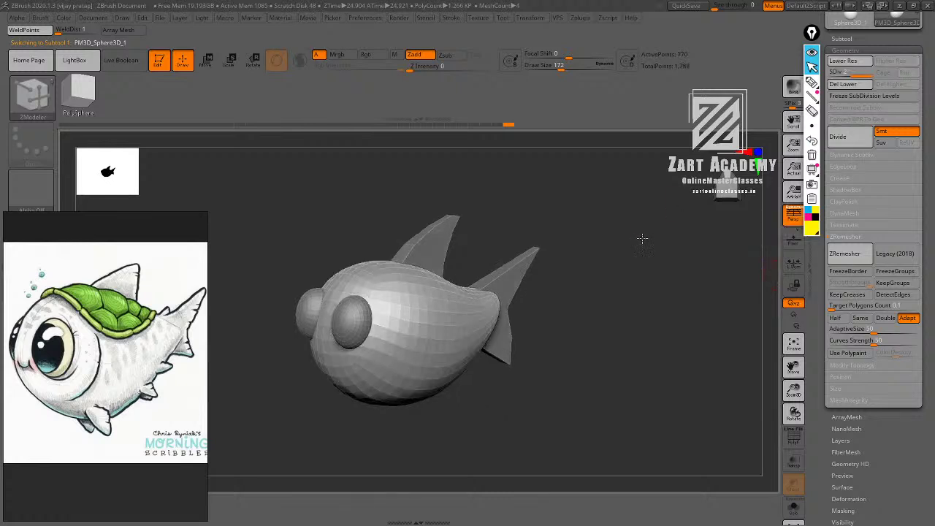
pyautogui.moveTo(640, 238)
pyautogui.mouseDown()
pyautogui.moveTo(687, 241)
pyautogui.moveTo(652, 239)
pyautogui.mouseUp()
# Turn on the polypaint display for all of the fish's subtools.
pyautogui.moveTo(922, 137); pyautogui.dragTo(922, 264)
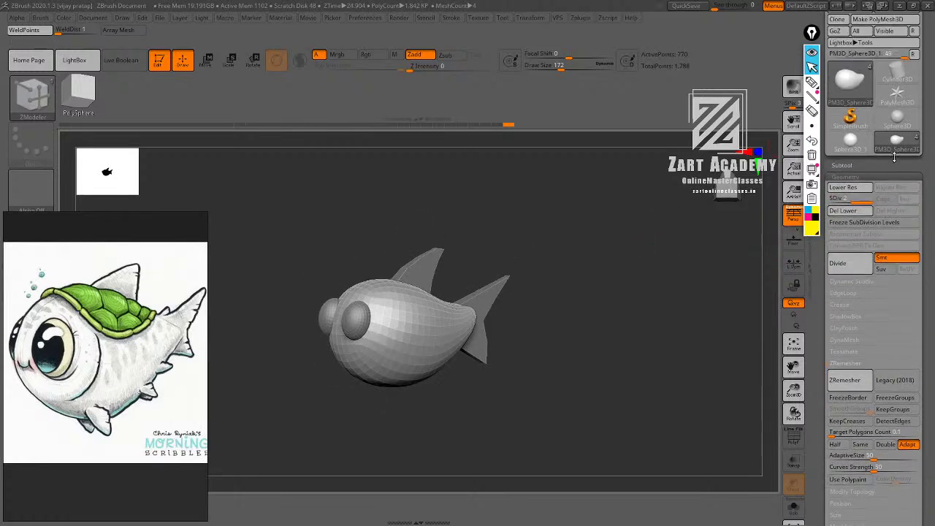
pyautogui.click(848, 165)
pyautogui.keyDown('shift'); pyautogui.click(904, 190); pyautogui.keyUp('shift')
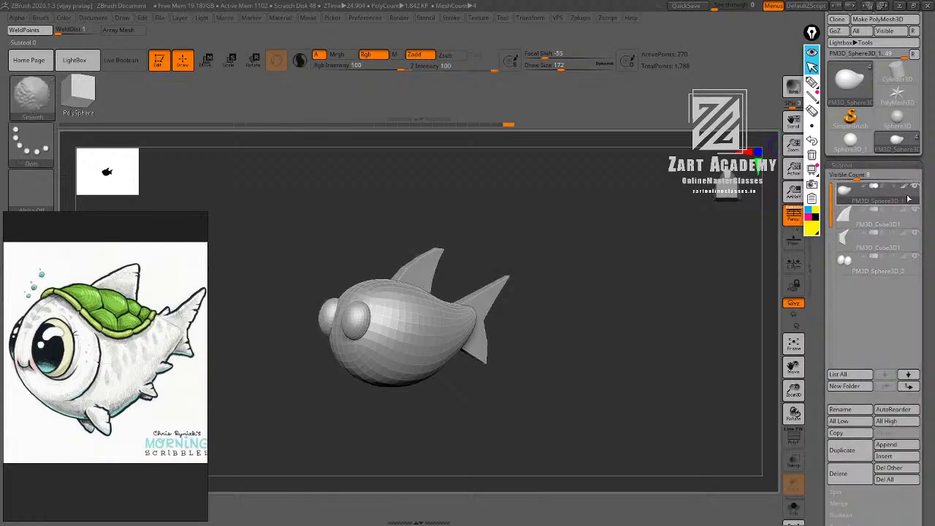
pyautogui.moveTo(590, 253)
pyautogui.keyDown('alt'); pyautogui.mouseDown()
pyautogui.moveTo(582, 245)
pyautogui.moveTo(648, 313)
pyautogui.moveTo(653, 300)
pyautogui.moveTo(682, 306)
pyautogui.mouseUp(); pyautogui.keyUp('alt')
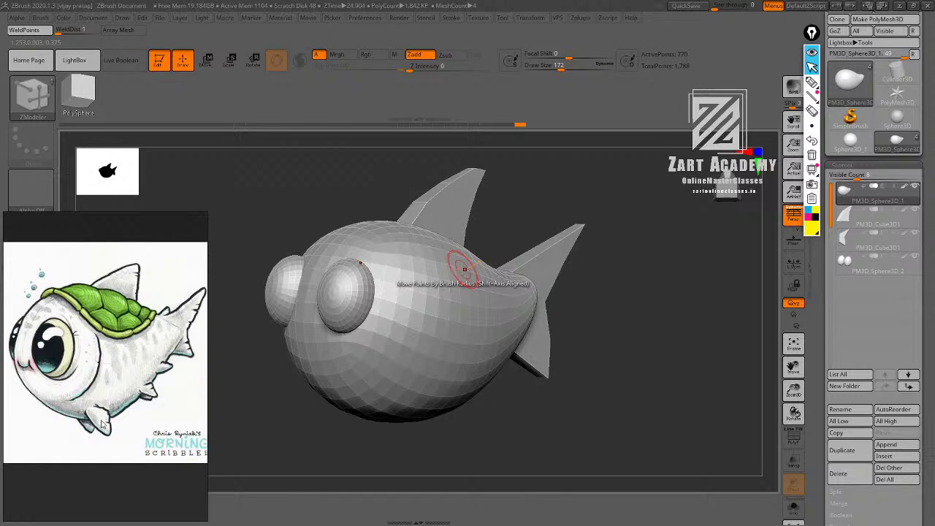
pyautogui.moveTo(537, 178); pyautogui.dragTo(517, 188)
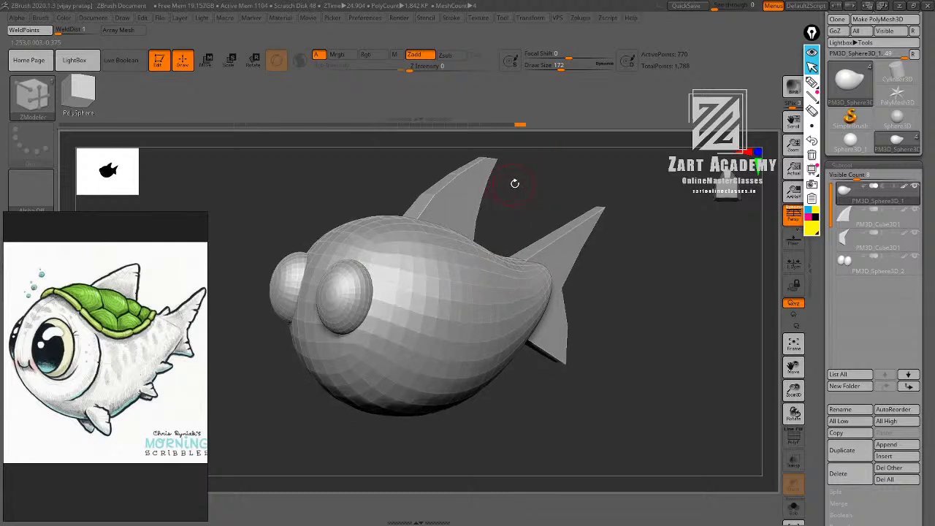
# Duplicate the dorsal fin subtool and select the copy.
pyautogui.keyDown('alt'); pyautogui.click(464, 189); pyautogui.keyUp('alt')
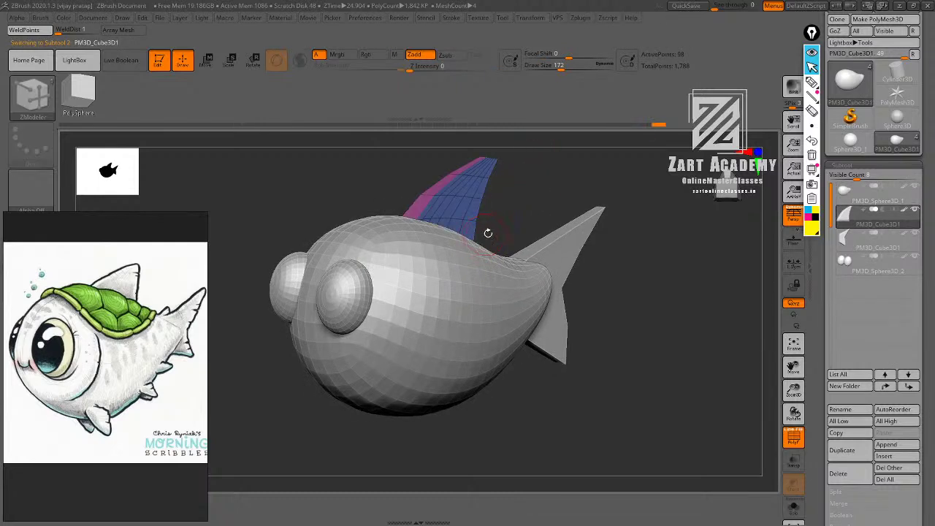
pyautogui.moveTo(925, 297); pyautogui.dragTo(925, 272)
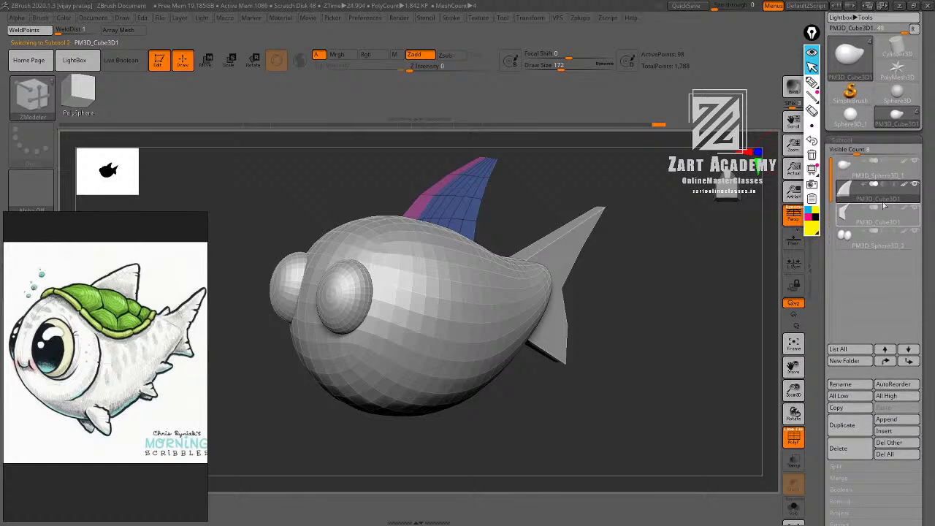
pyautogui.click(843, 426)
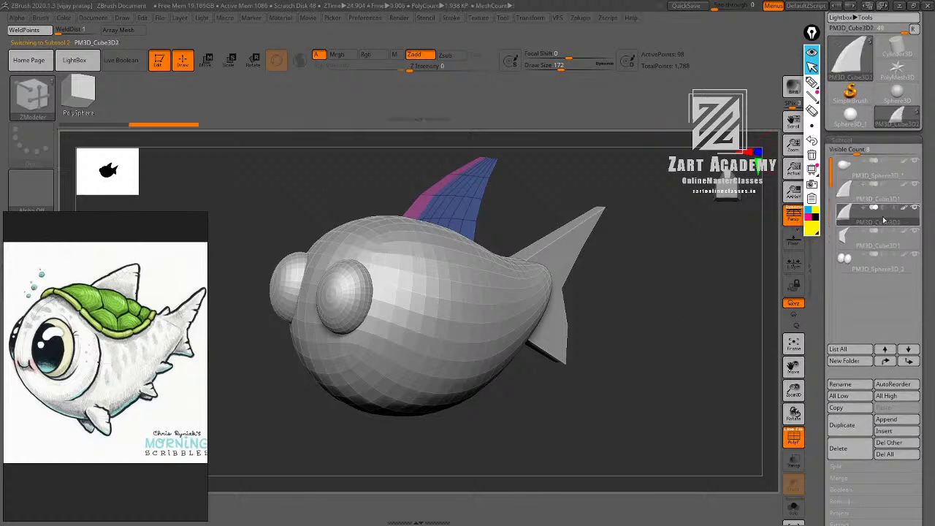
pyautogui.scroll(-5, 860, 409)
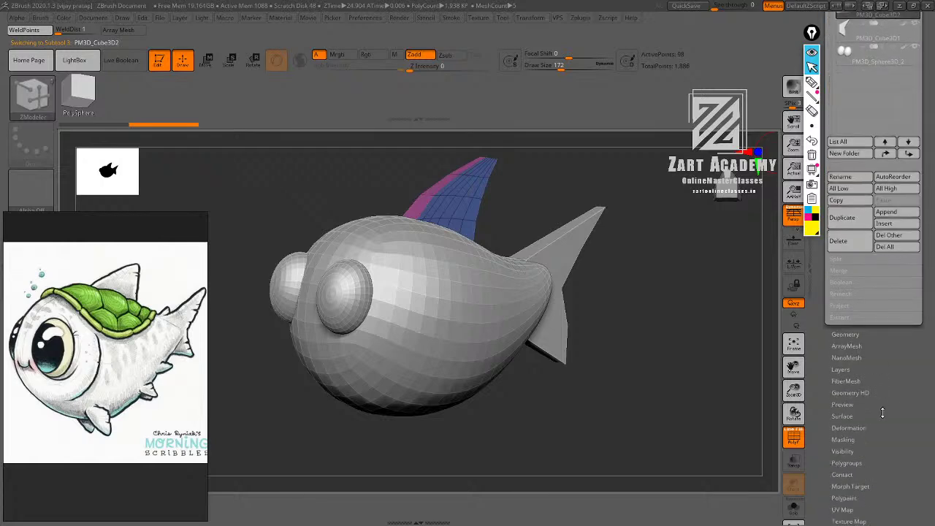
# Flip the duplicated fin upside down with the Mirror deformation so it points below the body.
pyautogui.click(852, 410)
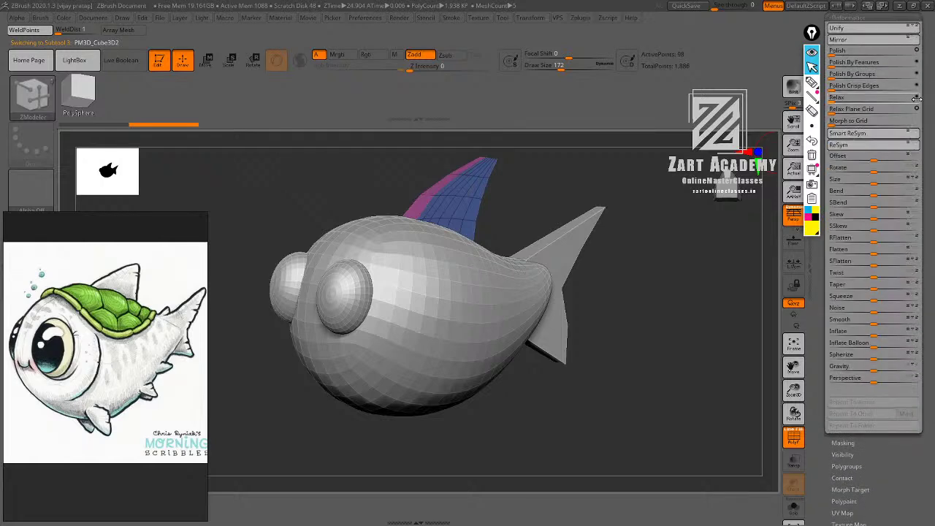
pyautogui.moveTo(927, 103); pyautogui.dragTo(927, 135)
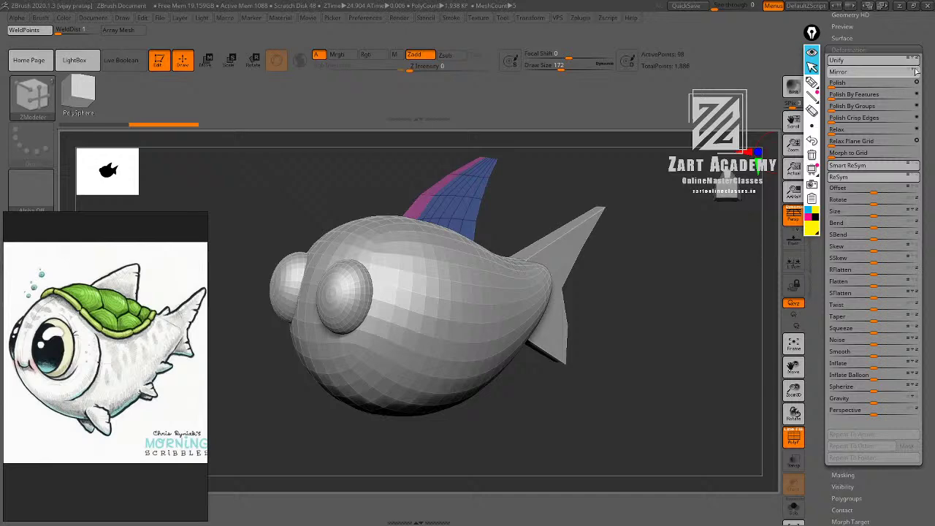
pyautogui.click(868, 72)
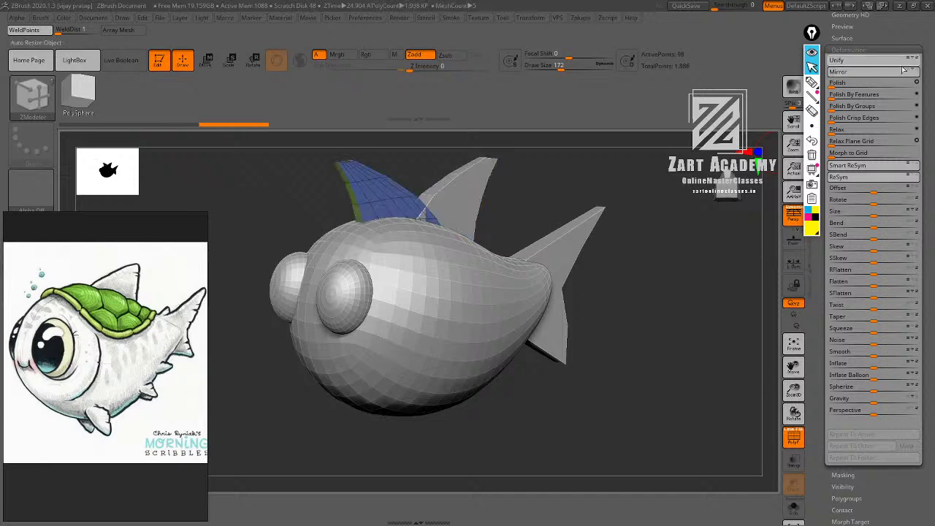
pyautogui.click(904, 70)
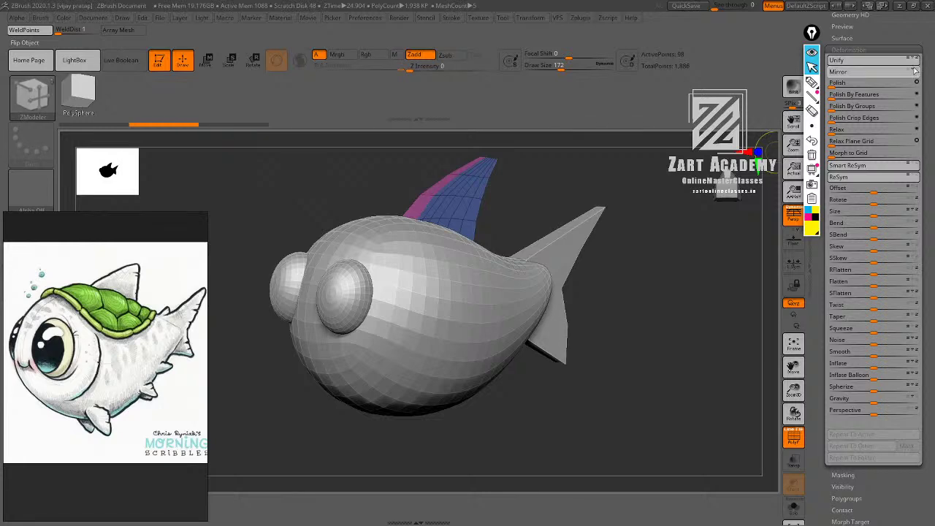
pyautogui.click(895, 73)
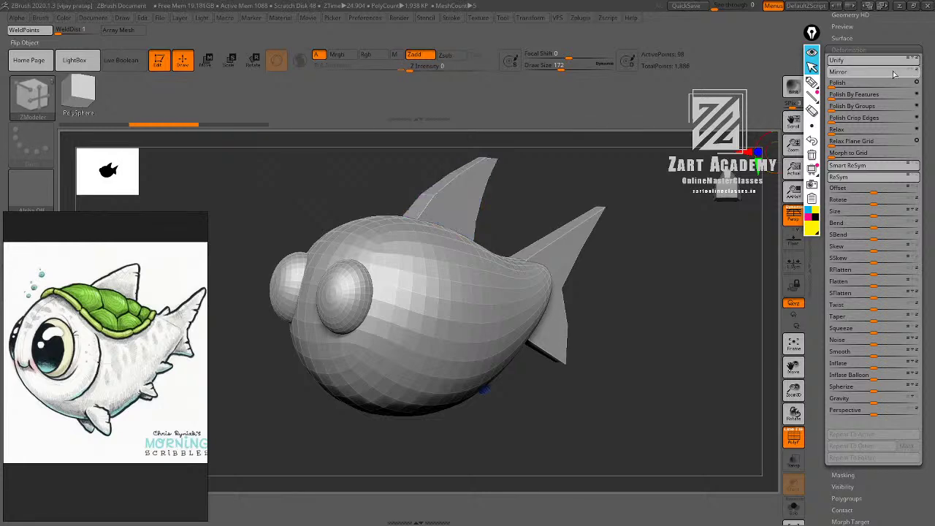
# Lower the flipped fin along Z until it hangs beneath the fish's belly.
pyautogui.keyDown('alt'); pyautogui.moveTo(655, 182); pyautogui.dragTo(534, 217); pyautogui.keyUp('alt')
pyautogui.press('w')
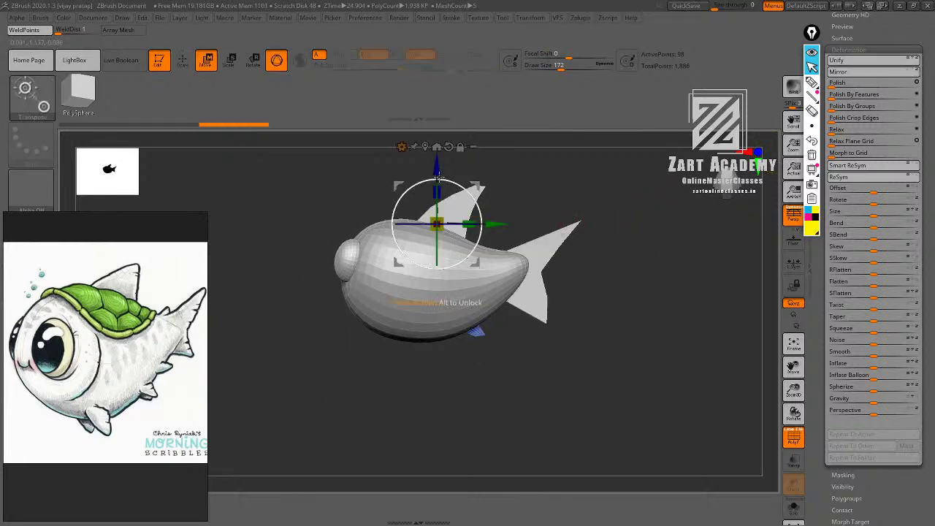
pyautogui.moveTo(437, 167); pyautogui.dragTo(437, 230)
pyautogui.moveTo(576, 253); pyautogui.dragTo(627, 233)
pyautogui.moveTo(348, 254); pyautogui.dragTo(383, 254)
pyautogui.moveTo(561, 206); pyautogui.dragTo(517, 193)
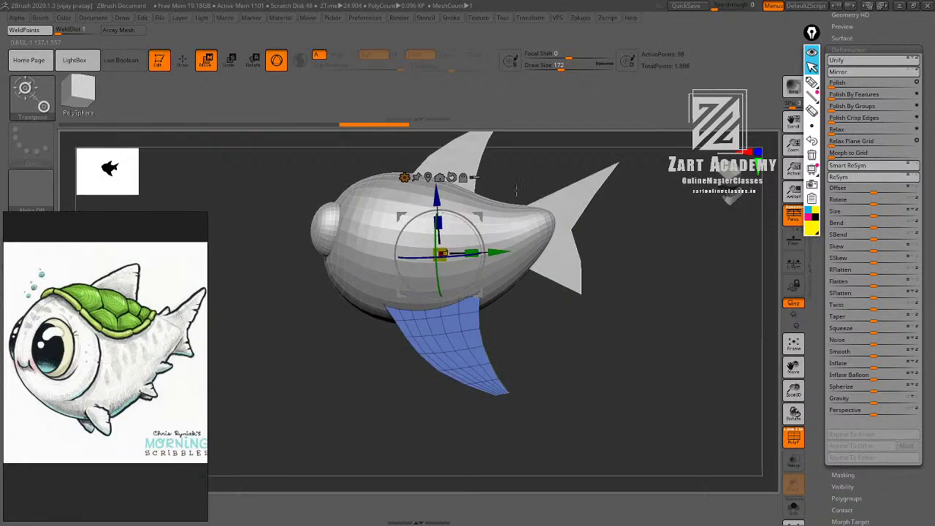
# Center the gizmo on the lower fin and scale the fin down beneath the belly.
pyautogui.click(429, 177)
pyautogui.moveTo(449, 346); pyautogui.dragTo(419, 408)
pyautogui.moveTo(454, 341); pyautogui.dragTo(449, 365)
pyautogui.press('q')
pyautogui.press('w')
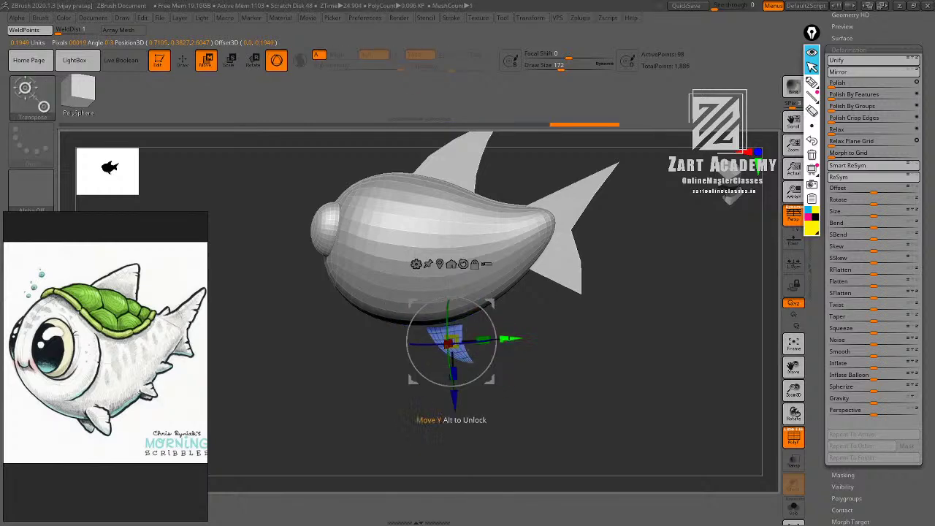
# Reposition the reduced lower fin along the Y axis under the belly.
pyautogui.moveTo(510, 339); pyautogui.dragTo(460, 340)
pyautogui.moveTo(495, 375)
pyautogui.keyDown('alt'); pyautogui.mouseDown()
pyautogui.moveTo(492, 394)
pyautogui.moveTo(514, 424)
pyautogui.mouseUp(); pyautogui.keyUp('alt')
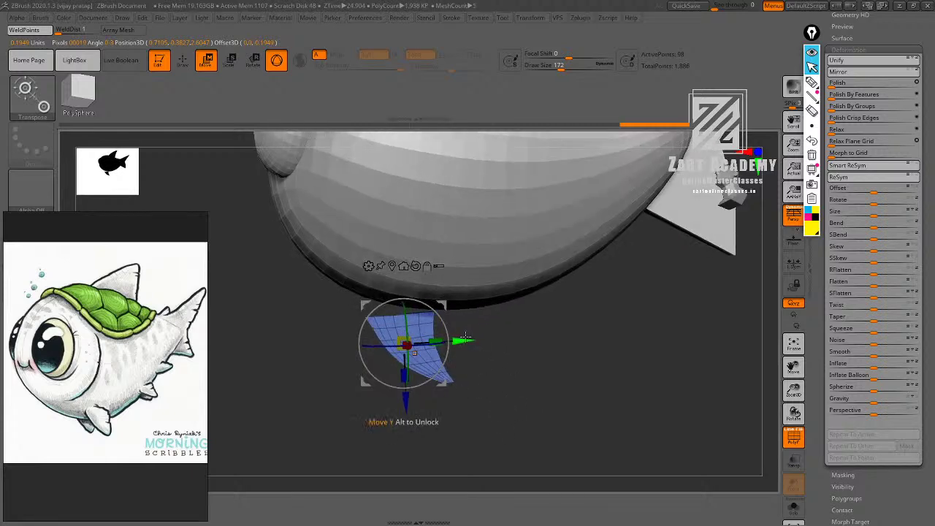
pyautogui.moveTo(464, 340)
pyautogui.mouseDown()
pyautogui.moveTo(536, 335)
pyautogui.moveTo(541, 349)
pyautogui.mouseUp()
pyautogui.press('q')
pyautogui.press('w')
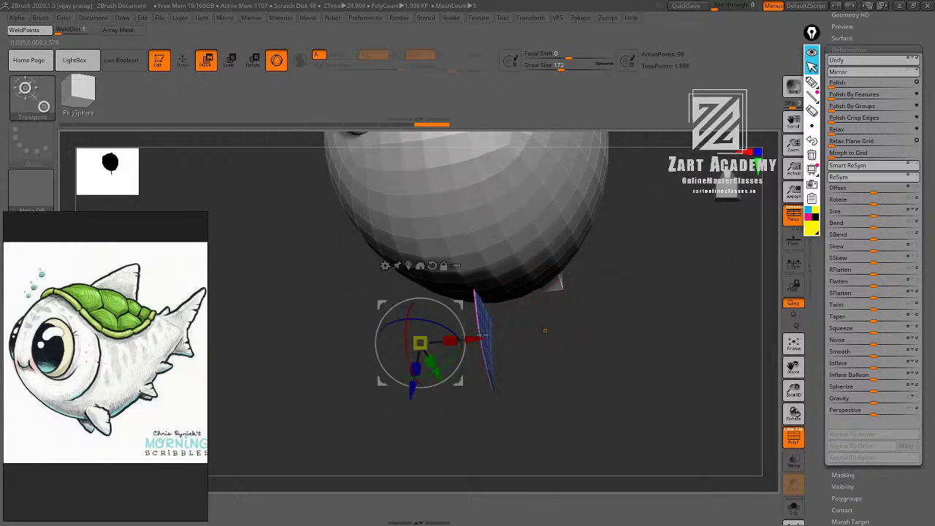
# Try to thicken the lower fin along X with the gizmo centered on it.
pyautogui.click(408, 265)
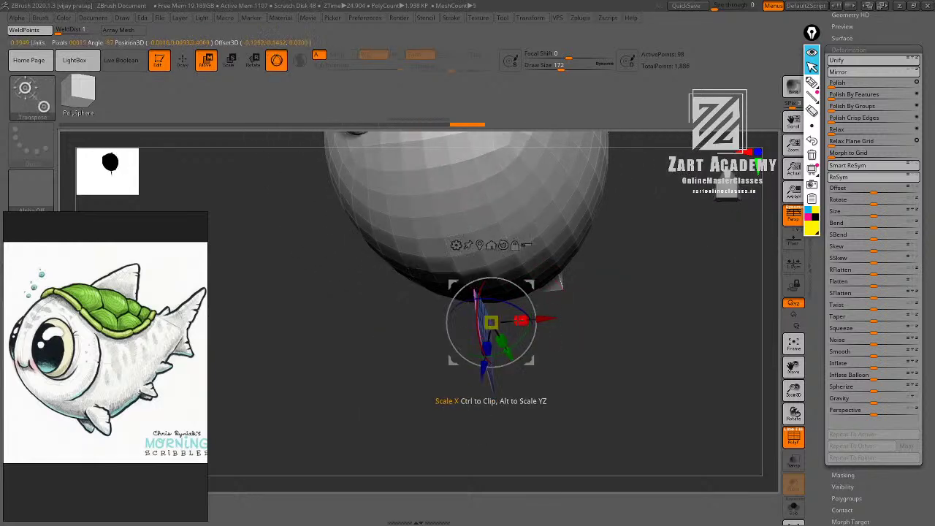
pyautogui.moveTo(521, 321)
pyautogui.mouseDown()
pyautogui.moveTo(585, 319)
pyautogui.moveTo(577, 284)
pyautogui.moveTo(622, 299)
pyautogui.moveTo(618, 332)
pyautogui.mouseUp()
pyautogui.hotkey('ctrl', 'z')
pyautogui.click(480, 246)
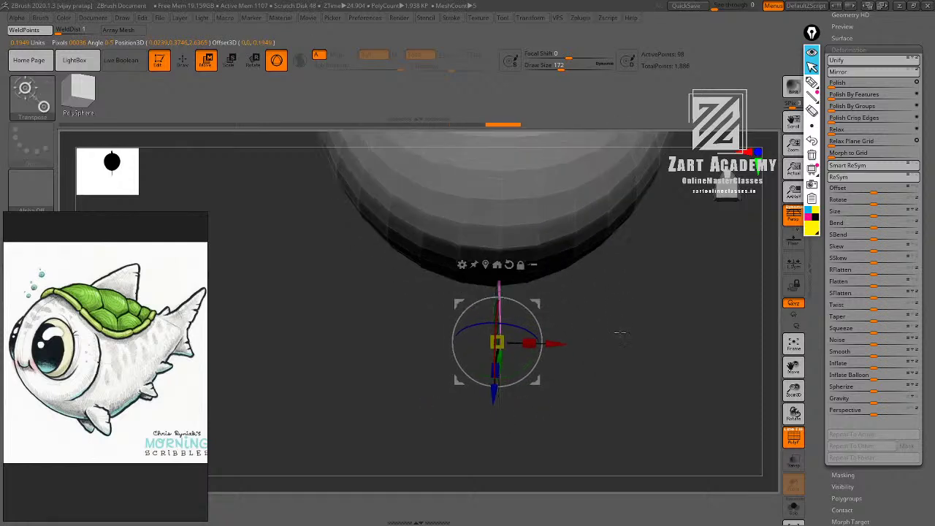
# Undo the recent transformations of the lower fin.
pyautogui.hotkey('ctrl', 'z')
pyautogui.hotkey('ctrl', 'z')
pyautogui.hotkey('ctrl', 'z')
pyautogui.hotkey('ctrl', 'z')
pyautogui.hotkey('ctrl', 'z')
pyautogui.hotkey('ctrl', 'z')
pyautogui.hotkey('ctrl', 'z')
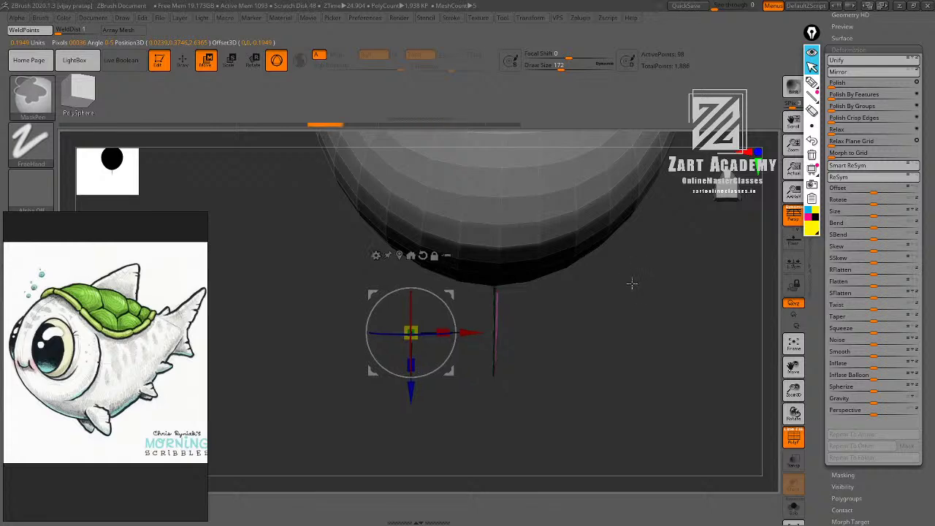
# Center the gizmo on the lower fin, scale the fin to less than half its size, and raise it to the belly.
pyautogui.moveTo(662, 299)
pyautogui.mouseDown()
pyautogui.moveTo(604, 284)
pyautogui.moveTo(613, 270)
pyautogui.mouseUp()
pyautogui.click(535, 265)
pyautogui.moveTo(484, 342); pyautogui.dragTo(521, 342)
pyautogui.moveTo(605, 284); pyautogui.dragTo(559, 298)
pyautogui.moveTo(515, 341); pyautogui.dragTo(507, 357)
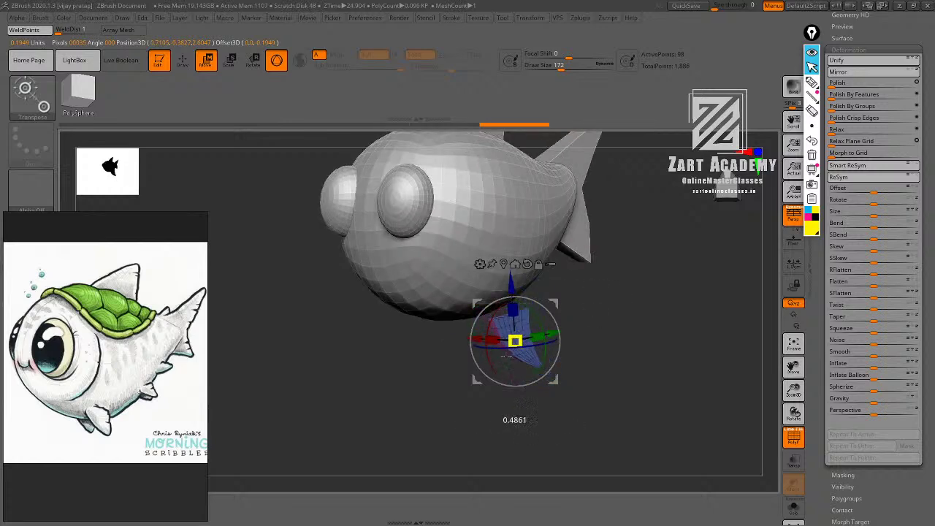
pyautogui.moveTo(620, 307); pyautogui.dragTo(577, 312)
pyautogui.moveTo(516, 279); pyautogui.dragTo(516, 263)
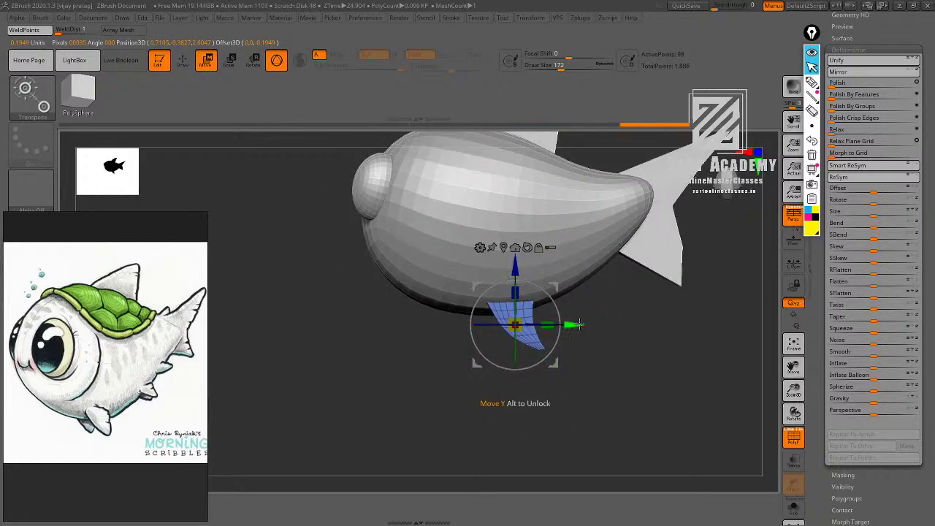
# Slide the small fin along the body's length and tilt it against the underside of the belly.
pyautogui.moveTo(578, 324)
pyautogui.mouseDown()
pyautogui.moveTo(558, 325)
pyautogui.moveTo(586, 325)
pyautogui.mouseUp()
pyautogui.moveTo(437, 325); pyautogui.dragTo(432, 325)
pyautogui.moveTo(488, 267); pyautogui.dragTo(486, 255)
pyautogui.keyDown('shift'); pyautogui.moveTo(601, 285); pyautogui.dragTo(493, 397); pyautogui.keyUp('shift')
pyautogui.keyDown('ctrl'); pyautogui.moveTo(492, 397); pyautogui.dragTo(503, 388, button='right'); pyautogui.keyUp('ctrl')
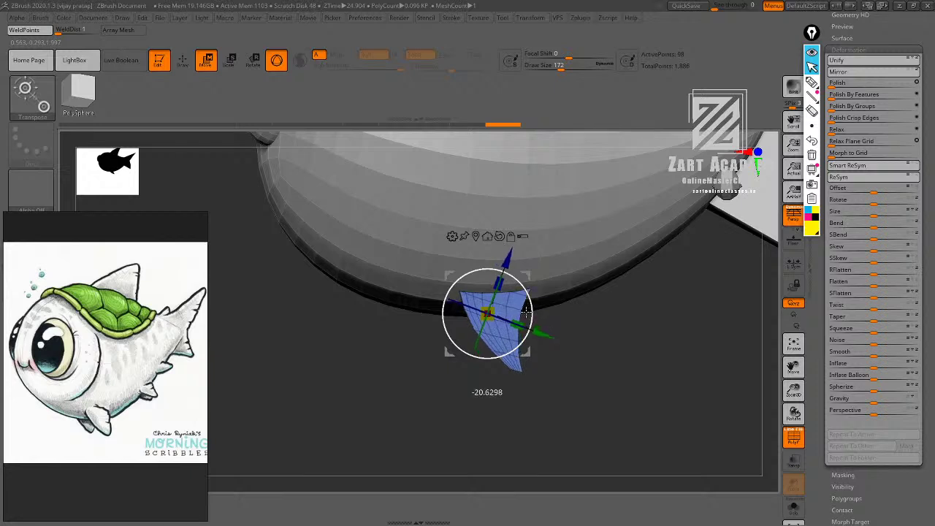
# Rotate the belly fin so its tip points downward, and adjust its placement against the belly.
pyautogui.moveTo(541, 332); pyautogui.dragTo(525, 326)
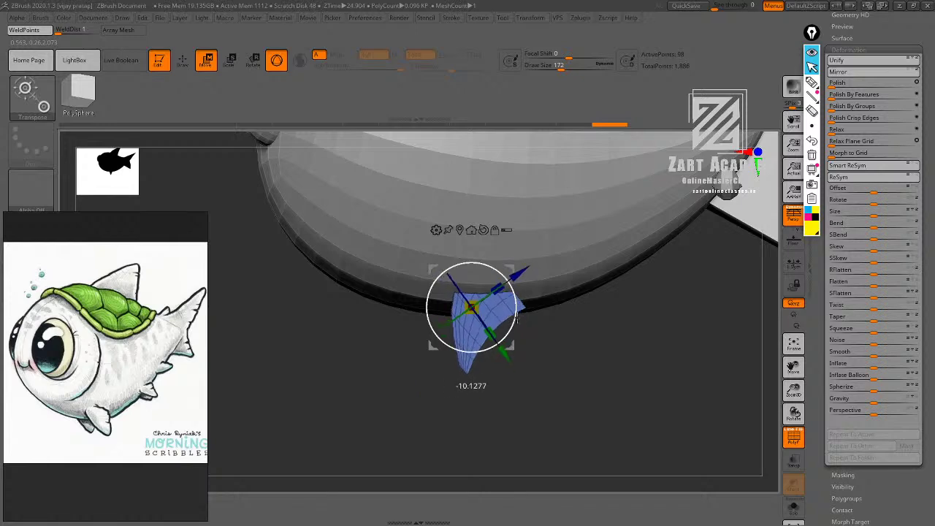
pyautogui.moveTo(519, 312); pyautogui.dragTo(518, 315)
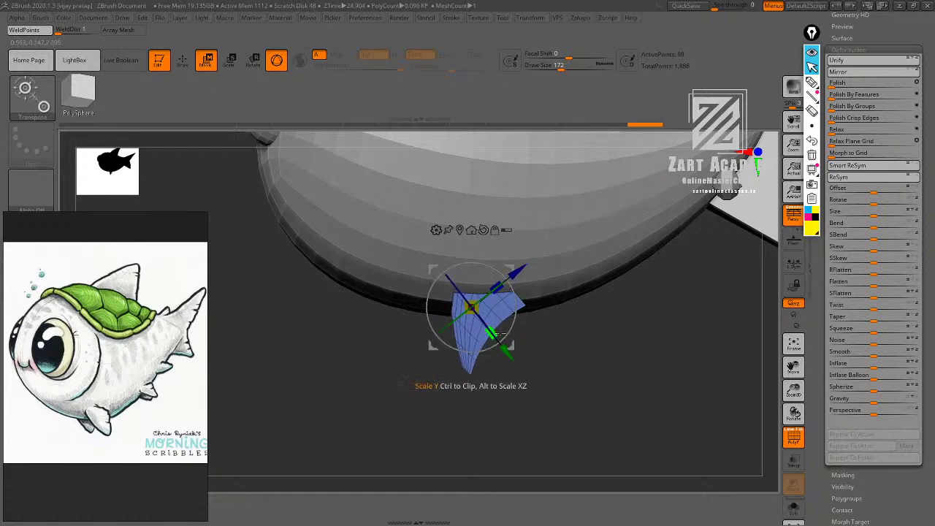
pyautogui.moveTo(508, 351); pyautogui.dragTo(518, 362)
pyautogui.moveTo(525, 286); pyautogui.dragTo(515, 294)
pyautogui.press('q')
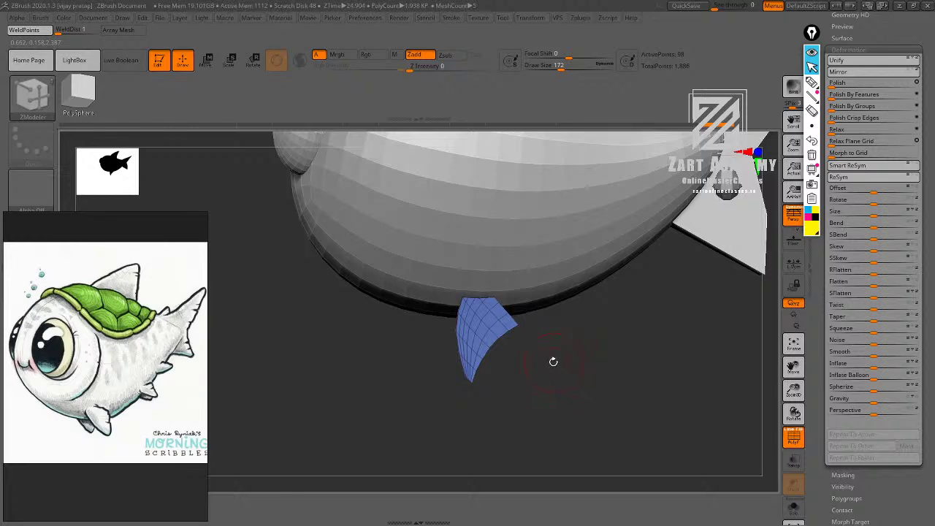
# Switch to the Move brush with a Draw Size of 304 for reshaping the belly fin.
pyautogui.press('b')
pyautogui.press('m')
pyautogui.press('v')
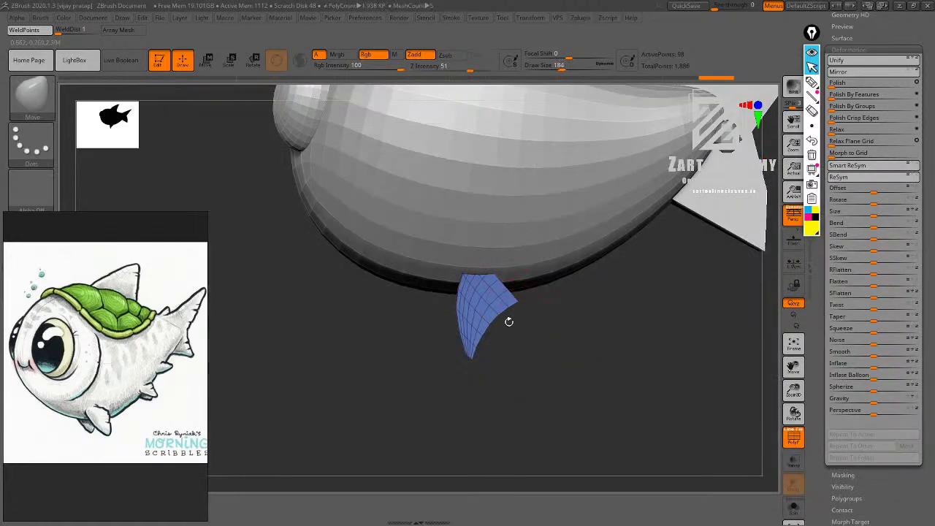
pyautogui.keyDown('alt'); pyautogui.moveTo(525, 360); pyautogui.dragTo(475, 359); pyautogui.keyUp('alt')
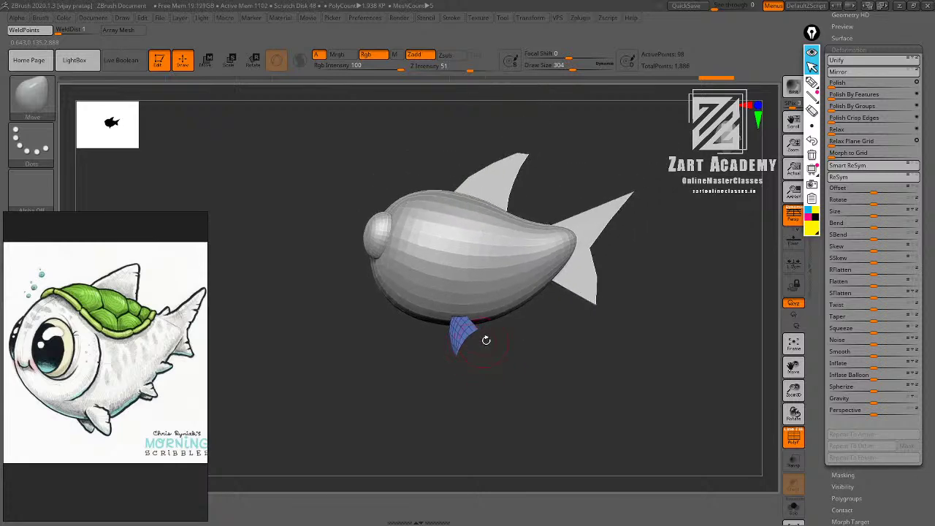
# Reduce the Draw Size to 94 and reshape the belly fin's base and curved edges with the Move brush.
pyautogui.click(607, 66)
pyautogui.moveTo(604, 67); pyautogui.dragTo(552, 68)
pyautogui.keyDown('alt'); pyautogui.moveTo(513, 371); pyautogui.dragTo(500, 357); pyautogui.keyUp('alt')
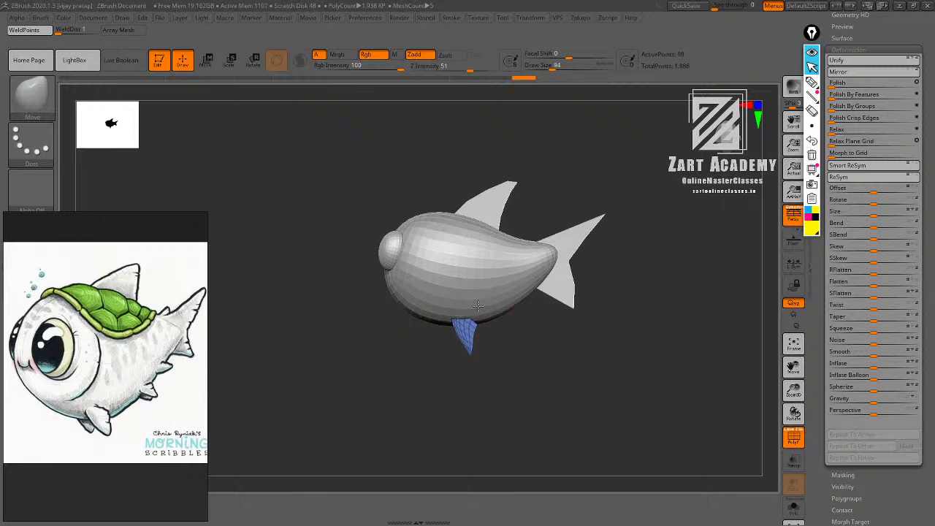
pyautogui.moveTo(463, 324); pyautogui.dragTo(461, 327)
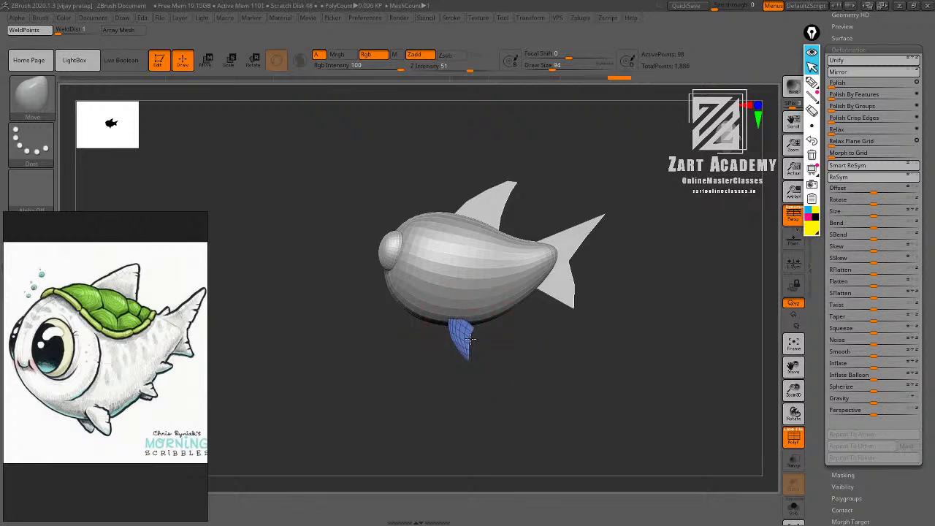
pyautogui.keyDown('alt'); pyautogui.moveTo(510, 351); pyautogui.dragTo(524, 399); pyautogui.keyUp('alt')
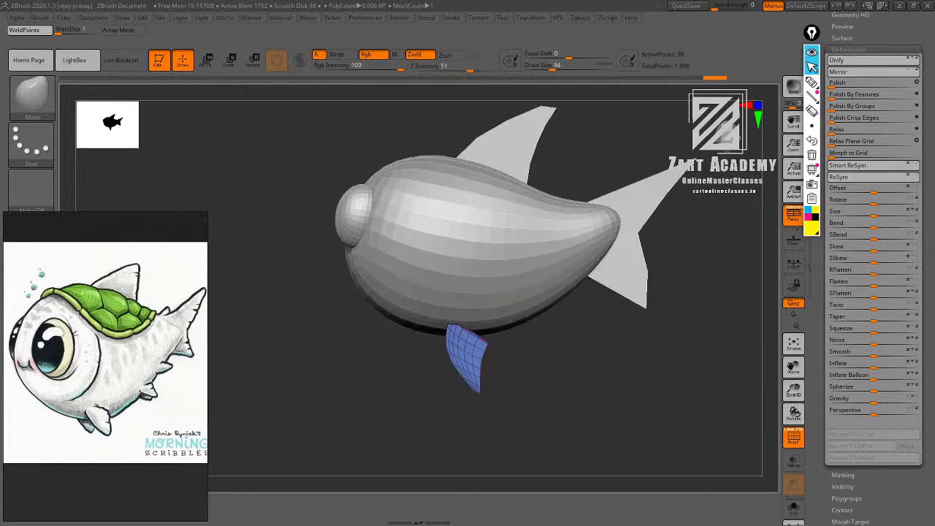
pyautogui.moveTo(465, 342); pyautogui.dragTo(467, 343)
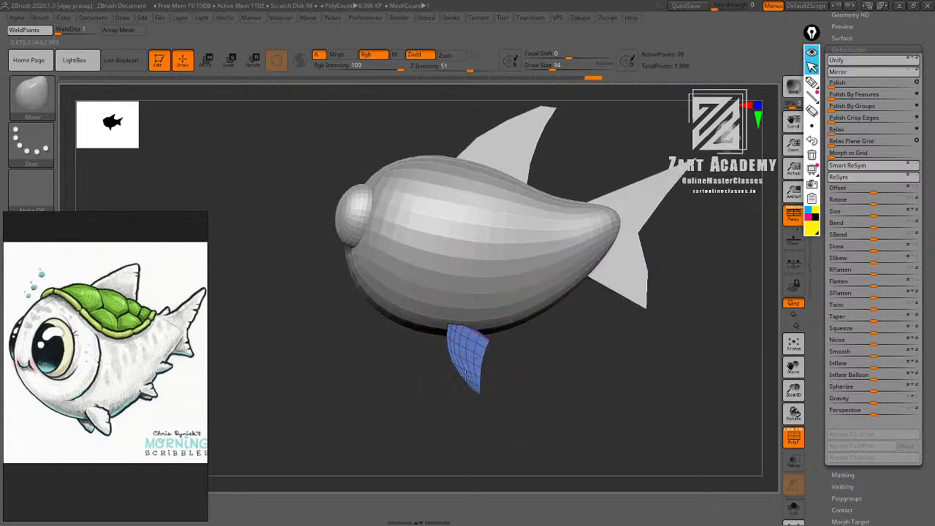
pyautogui.moveTo(465, 375); pyautogui.dragTo(468, 377)
pyautogui.moveTo(517, 356)
pyautogui.keyDown('alt'); pyautogui.mouseDown()
pyautogui.moveTo(508, 347)
pyautogui.moveTo(534, 370)
pyautogui.mouseUp(); pyautogui.keyUp('alt')
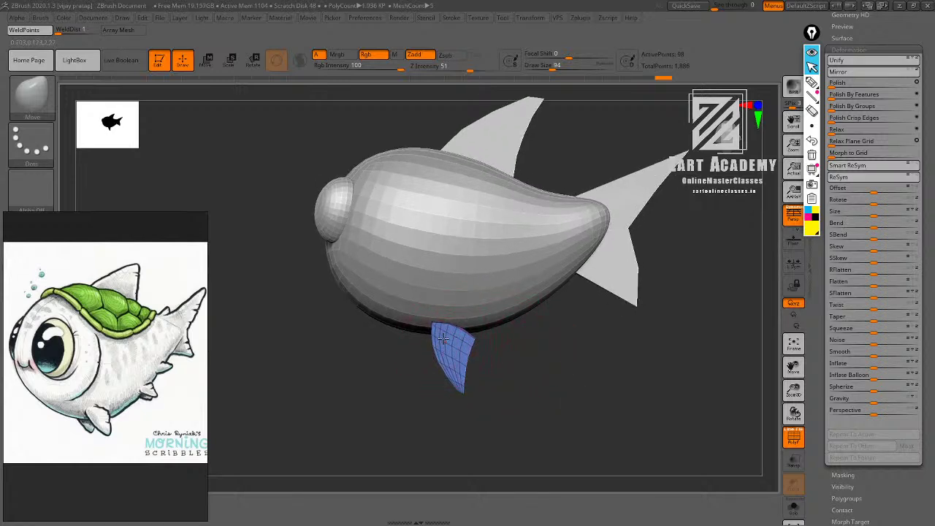
# Widen the upper part of the belly fin and adjust its rear corner with the Move brush.
pyautogui.moveTo(443, 339); pyautogui.dragTo(473, 334)
pyautogui.keyDown('alt'); pyautogui.moveTo(473, 335); pyautogui.dragTo(476, 346); pyautogui.keyUp('alt')
pyautogui.keyDown('alt'); pyautogui.moveTo(475, 346); pyautogui.dragTo(478, 370); pyautogui.keyUp('alt')
pyautogui.keyDown('alt'); pyautogui.moveTo(479, 370); pyautogui.dragTo(489, 364); pyautogui.keyUp('alt')
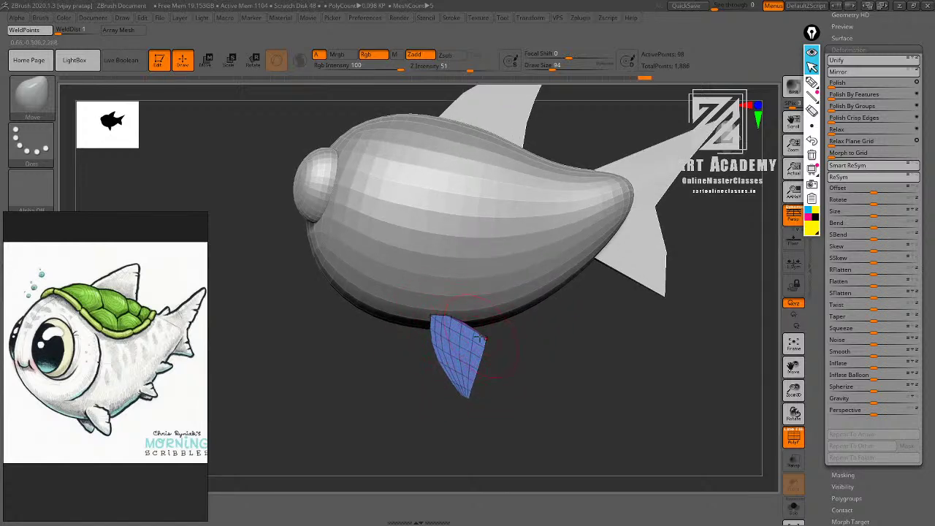
pyautogui.moveTo(493, 335)
pyautogui.mouseDown()
pyautogui.moveTo(471, 353)
pyautogui.moveTo(483, 351)
pyautogui.mouseUp()
pyautogui.moveTo(520, 345)
pyautogui.mouseDown()
pyautogui.moveTo(507, 355)
pyautogui.moveTo(488, 340)
pyautogui.moveTo(543, 374)
pyautogui.mouseUp()
# Reset the gizmo's orientation on the belly fin and adjust the fin's placement against the belly.
pyautogui.press('w')
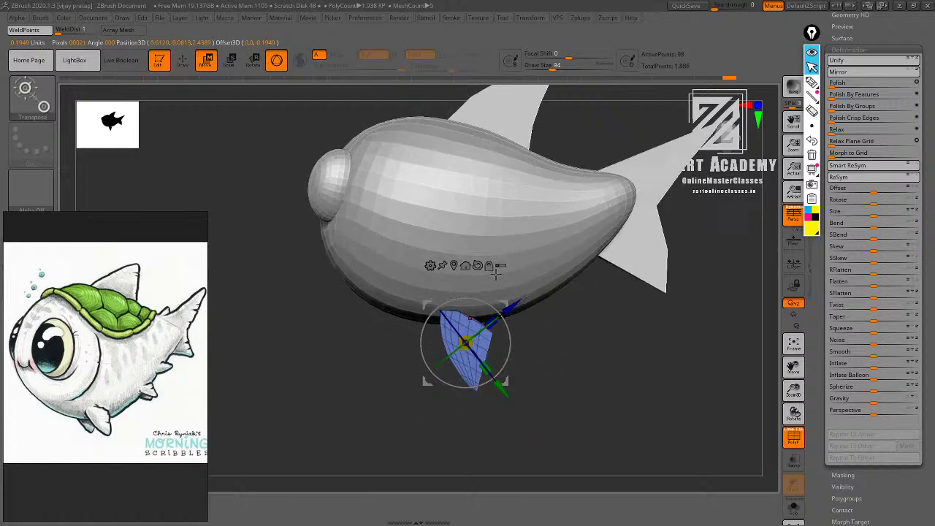
pyautogui.click(478, 266)
pyautogui.moveTo(467, 340); pyautogui.dragTo(465, 348)
pyautogui.moveTo(525, 342); pyautogui.dragTo(504, 343)
pyautogui.moveTo(446, 287); pyautogui.dragTo(446, 274)
# Turn off the polyframe display and move the belly fin sideways from the body's centre line to the side of the belly.
pyautogui.press('q')
pyautogui.moveTo(549, 357)
pyautogui.mouseDown()
pyautogui.moveTo(582, 344)
pyautogui.moveTo(593, 301)
pyautogui.moveTo(557, 315)
pyautogui.mouseUp()
pyautogui.hotkey('shift', 'f')
pyautogui.press('w')
pyautogui.moveTo(382, 331); pyautogui.dragTo(521, 228)
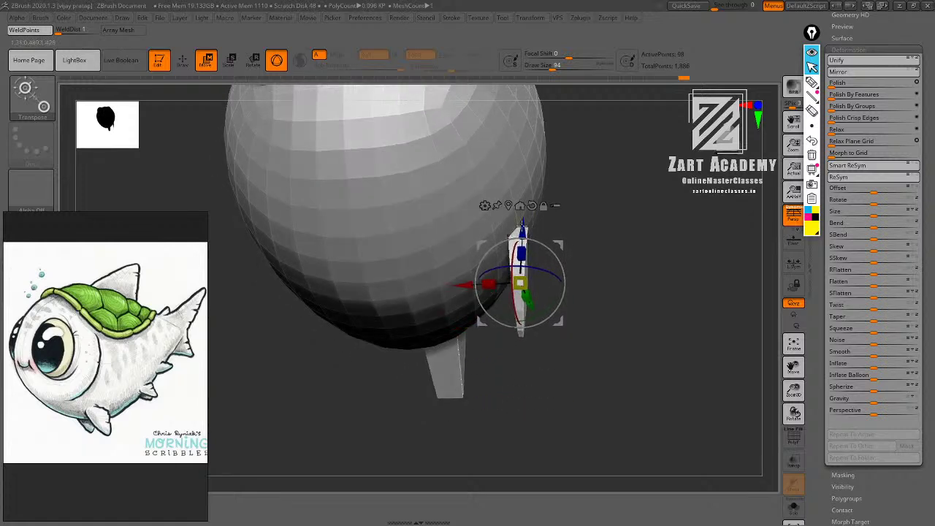
pyautogui.moveTo(472, 284); pyautogui.dragTo(467, 283)
# Refine the side fin's outline where it meets the belly with the Move brush.
pyautogui.press('q')
pyautogui.moveTo(537, 303)
pyautogui.mouseDown()
pyautogui.moveTo(570, 307)
pyautogui.moveTo(566, 325)
pyautogui.moveTo(577, 315)
pyautogui.moveTo(539, 292)
pyautogui.mouseUp()
pyautogui.press('w')
pyautogui.moveTo(676, 326)
pyautogui.mouseDown()
pyautogui.moveTo(635, 329)
pyautogui.moveTo(605, 353)
pyautogui.moveTo(579, 297)
pyautogui.mouseUp()
pyautogui.press('q')
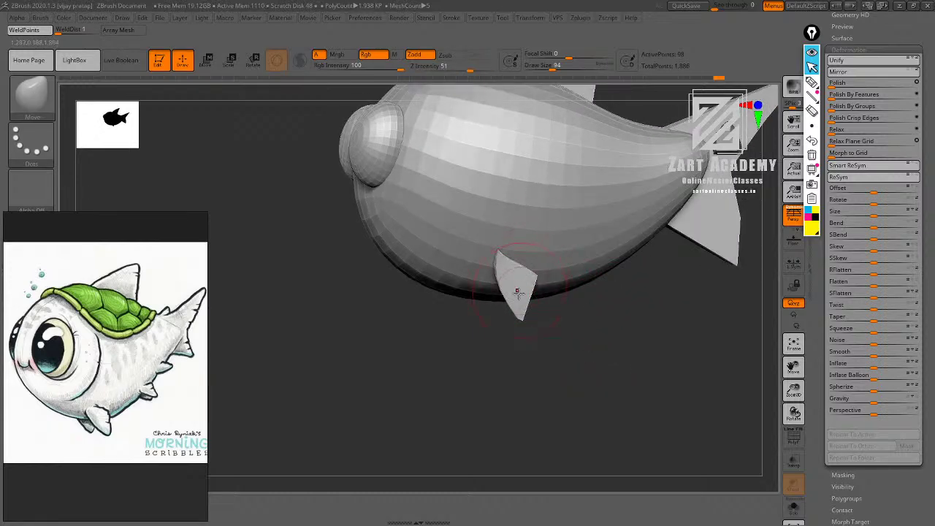
pyautogui.moveTo(508, 298); pyautogui.dragTo(510, 299)
# Rotate the side fin outward about 28 degrees in front view and adjust its attachment to the belly.
pyautogui.moveTo(543, 313)
pyautogui.keyDown('alt'); pyautogui.mouseDown()
pyautogui.moveTo(545, 331)
pyautogui.moveTo(527, 331)
pyautogui.moveTo(547, 325)
pyautogui.mouseUp(); pyautogui.keyUp('alt')
pyautogui.keyDown('alt'); pyautogui.moveTo(561, 358); pyautogui.dragTo(564, 338); pyautogui.keyUp('alt')
pyautogui.moveTo(564, 358); pyautogui.dragTo(583, 311)
pyautogui.press('w')
pyautogui.moveTo(607, 274); pyautogui.dragTo(600, 309)
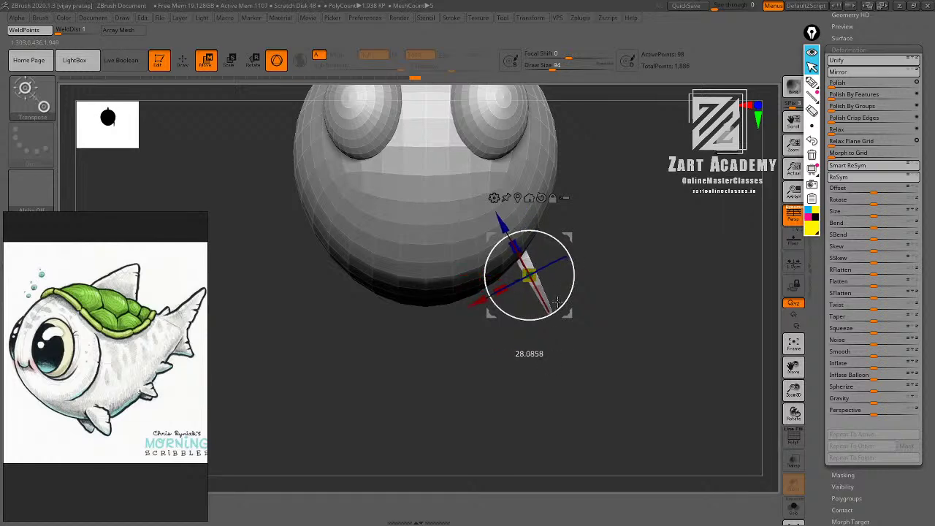
pyautogui.moveTo(473, 305); pyautogui.dragTo(477, 302)
pyautogui.press('q')
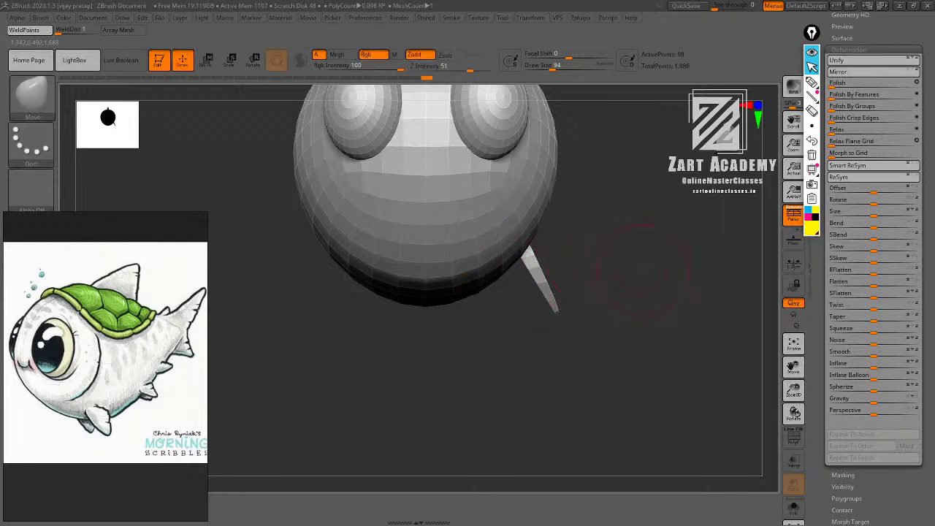
# Mirror the side fin across the X axis with SubTool Master to create the matching fin on the opposite side.
pyautogui.moveTo(643, 265); pyautogui.dragTo(577, 275)
pyautogui.keyDown('alt'); pyautogui.moveTo(628, 351); pyautogui.dragTo(592, 322); pyautogui.keyUp('alt')
pyautogui.moveTo(592, 321)
pyautogui.mouseDown()
pyautogui.moveTo(608, 324)
pyautogui.moveTo(587, 353)
pyautogui.moveTo(586, 380)
pyautogui.moveTo(626, 350)
pyautogui.moveTo(600, 341)
pyautogui.mouseUp()
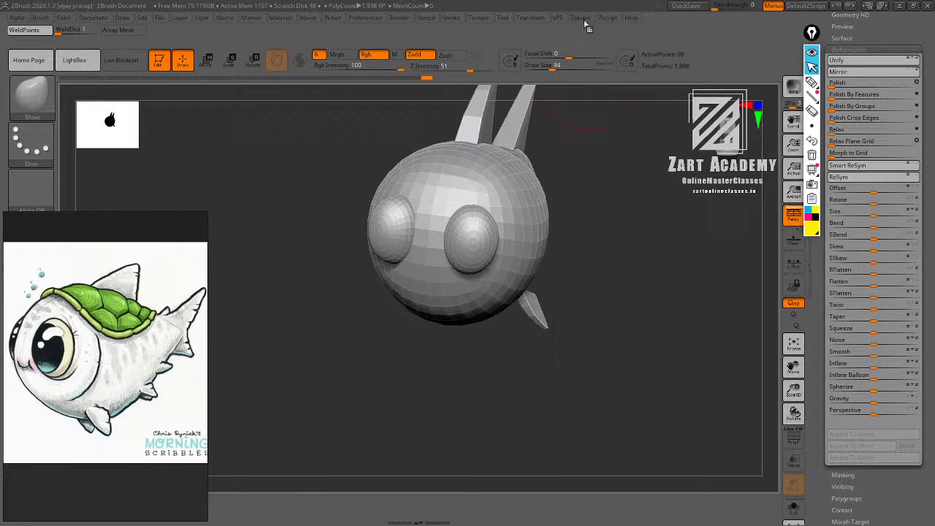
pyautogui.click(580, 18)
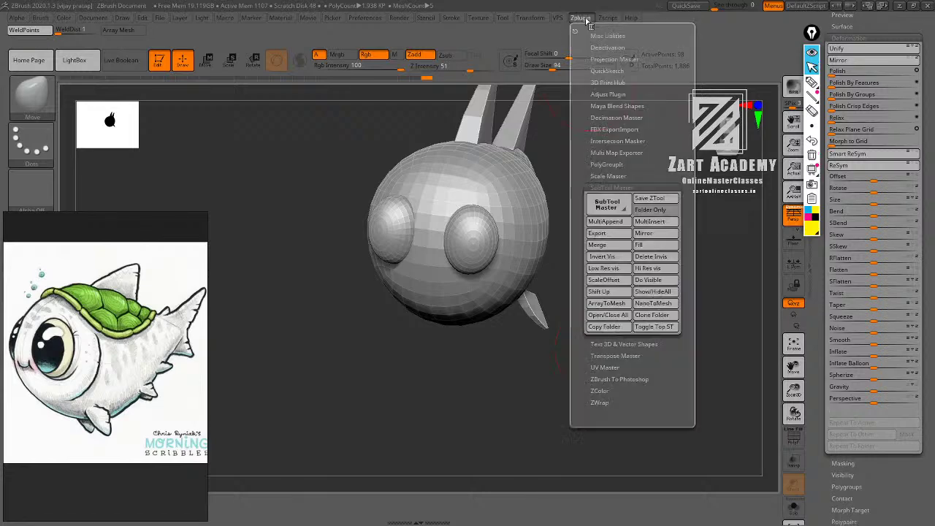
pyautogui.click(653, 238)
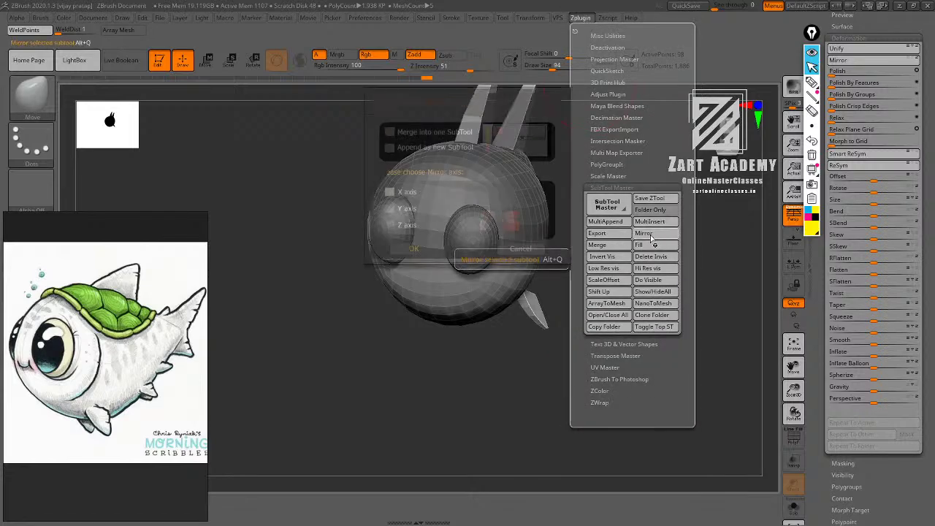
pyautogui.click(413, 249)
pyautogui.moveTo(601, 224); pyautogui.dragTo(548, 268)
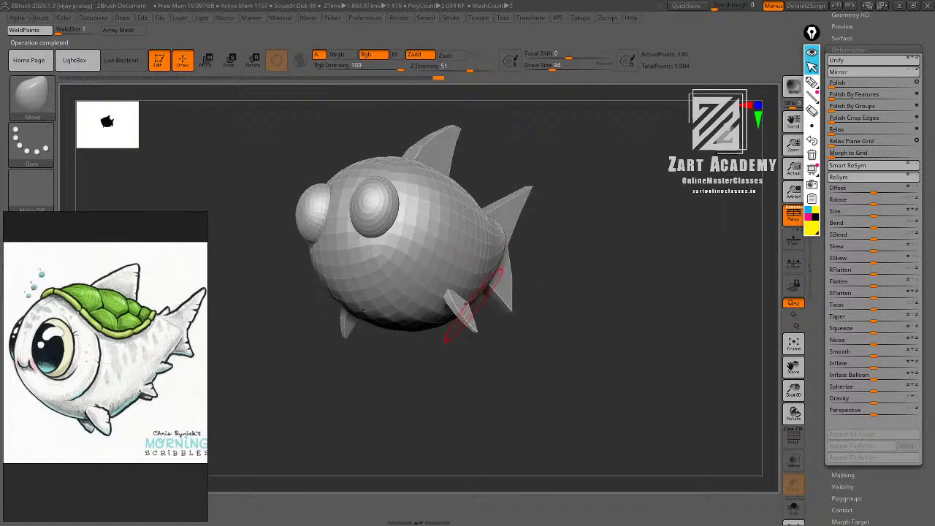
# Make the fish body the active subtool, open the subtool list and turn on the polyframe display.
pyautogui.moveTo(676, 238); pyautogui.dragTo(653, 245)
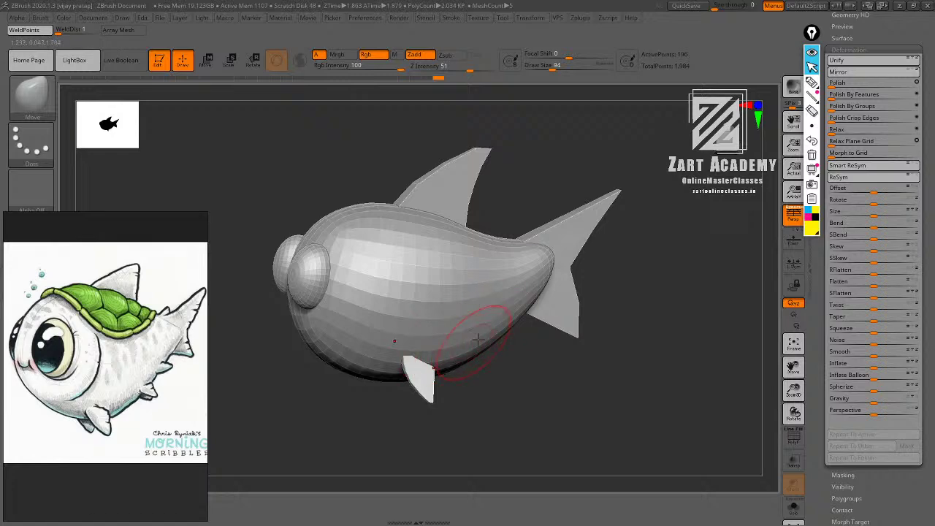
pyautogui.moveTo(644, 242); pyautogui.dragTo(598, 244)
pyautogui.keyDown('alt'); pyautogui.click(424, 338); pyautogui.keyUp('alt')
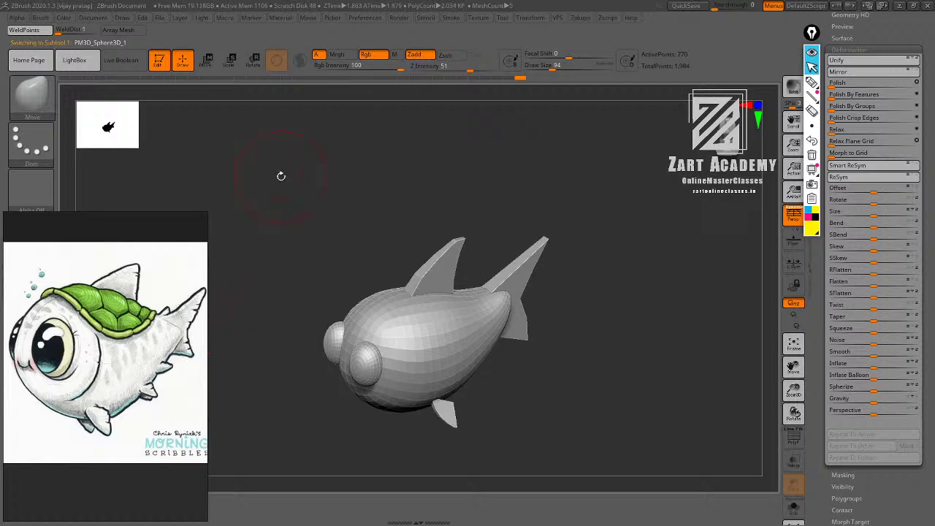
pyautogui.moveTo(887, 31); pyautogui.dragTo(883, 160)
pyautogui.click(855, 111)
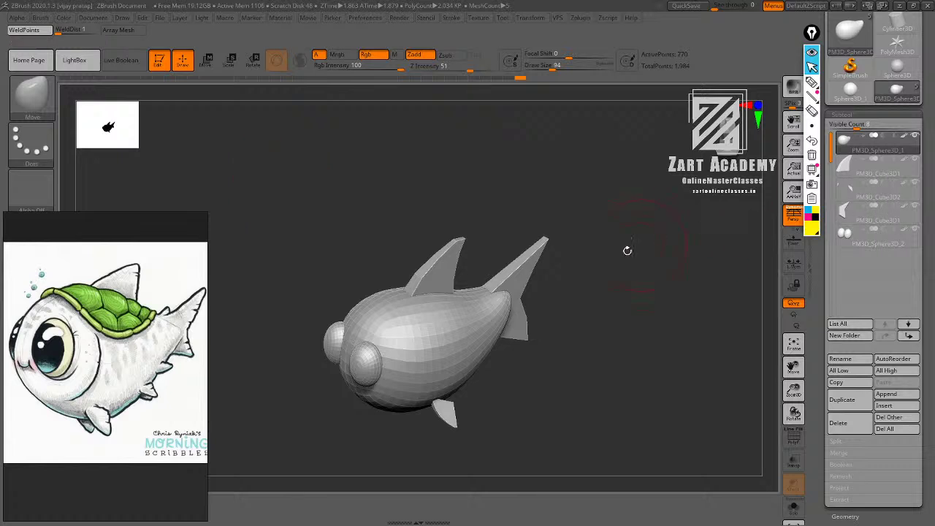
pyautogui.moveTo(627, 251); pyautogui.dragTo(660, 284)
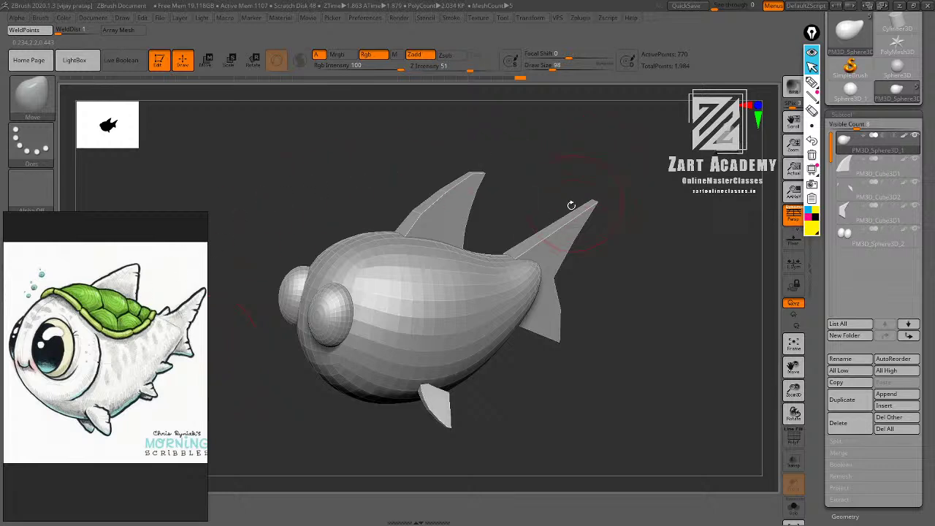
pyautogui.moveTo(553, 165); pyautogui.dragTo(540, 193)
pyautogui.hotkey('shift', 'f')
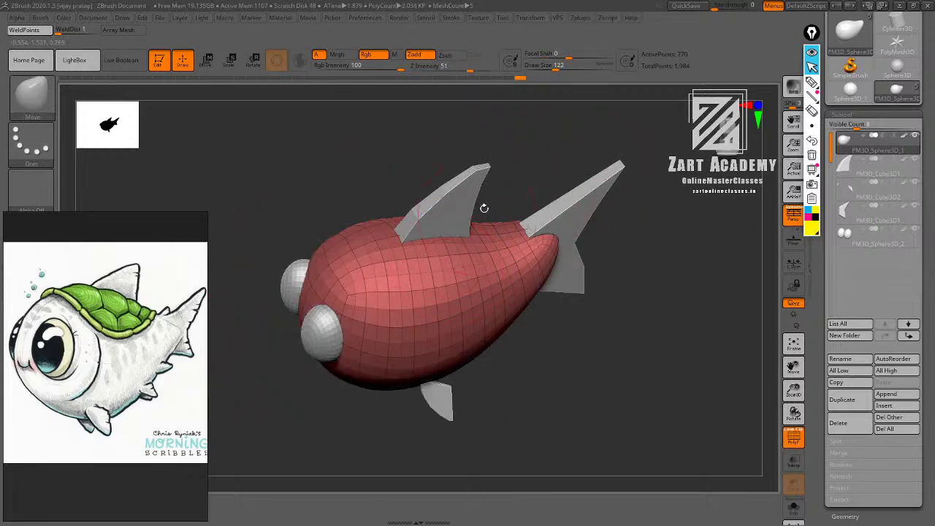
# Mask a shell-shaped patch on the back around the dorsal fin and turn it into its own polygroup.
pyautogui.keyDown('alt'); pyautogui.moveTo(542, 114); pyautogui.dragTo(528, 223); pyautogui.keyUp('alt')
pyautogui.moveTo(391, 313)
pyautogui.mouseDown()
pyautogui.moveTo(399, 289)
pyautogui.moveTo(393, 314)
pyautogui.moveTo(412, 287)
pyautogui.moveTo(441, 314)
pyautogui.moveTo(402, 337)
pyautogui.moveTo(427, 274)
pyautogui.moveTo(445, 311)
pyautogui.moveTo(398, 281)
pyautogui.moveTo(364, 342)
pyautogui.moveTo(458, 282)
pyautogui.mouseUp()
pyautogui.hotkey('ctrl', 'z')
pyautogui.hotkey('ctrl', 'z')
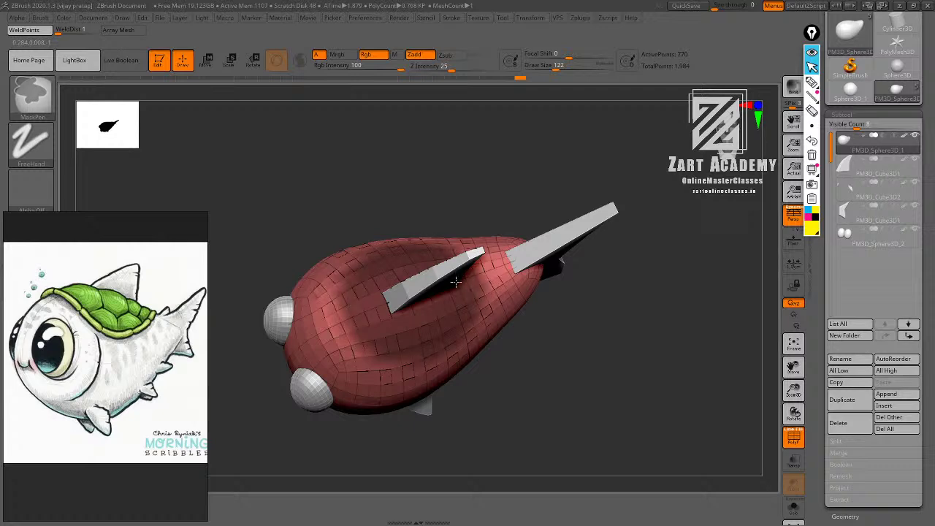
pyautogui.moveTo(658, 244)
pyautogui.mouseDown()
pyautogui.moveTo(648, 183)
pyautogui.moveTo(663, 219)
pyautogui.moveTo(622, 304)
pyautogui.moveTo(643, 268)
pyautogui.moveTo(641, 224)
pyautogui.moveTo(648, 225)
pyautogui.mouseUp()
pyautogui.hotkey('ctrl', 'w')
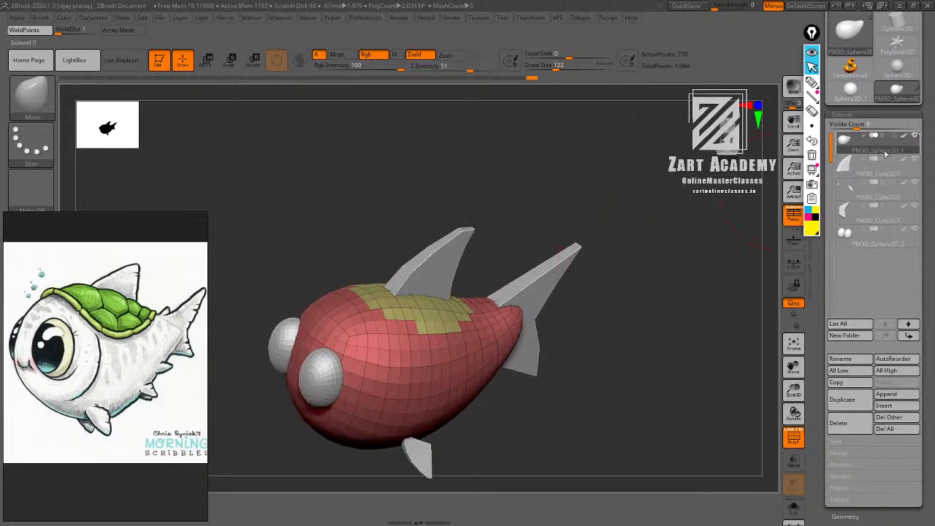
# Duplicate the body subtool and make the copy active.
pyautogui.moveTo(886, 150)
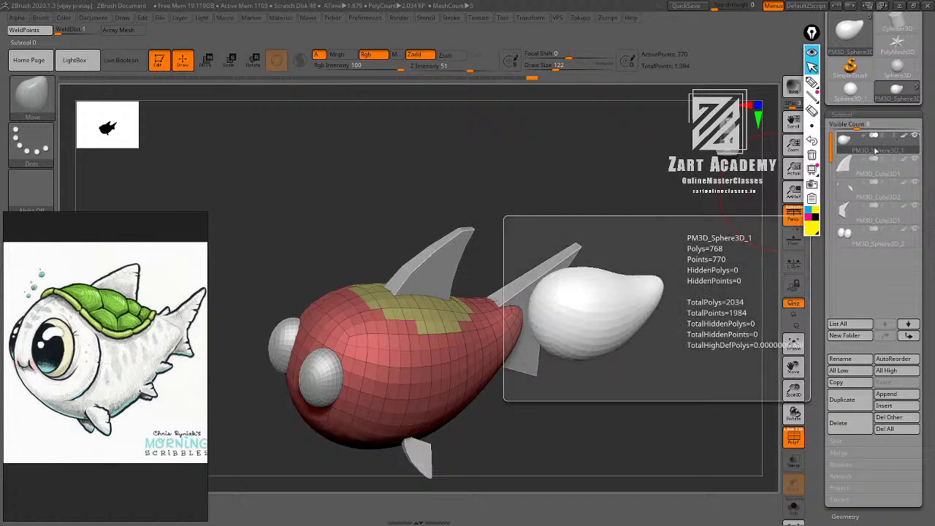
pyautogui.moveTo(927, 161); pyautogui.dragTo(927, 131)
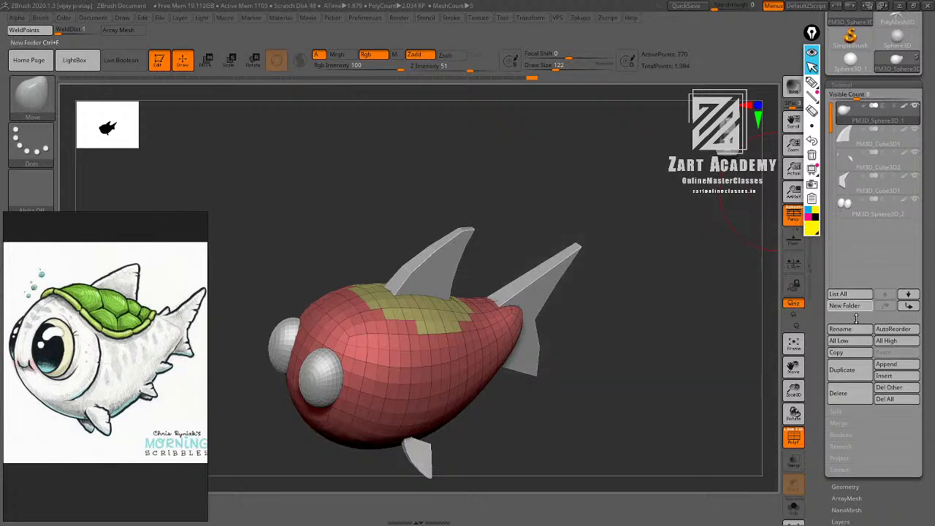
pyautogui.click(849, 369)
pyautogui.moveTo(664, 339); pyautogui.dragTo(745, 263)
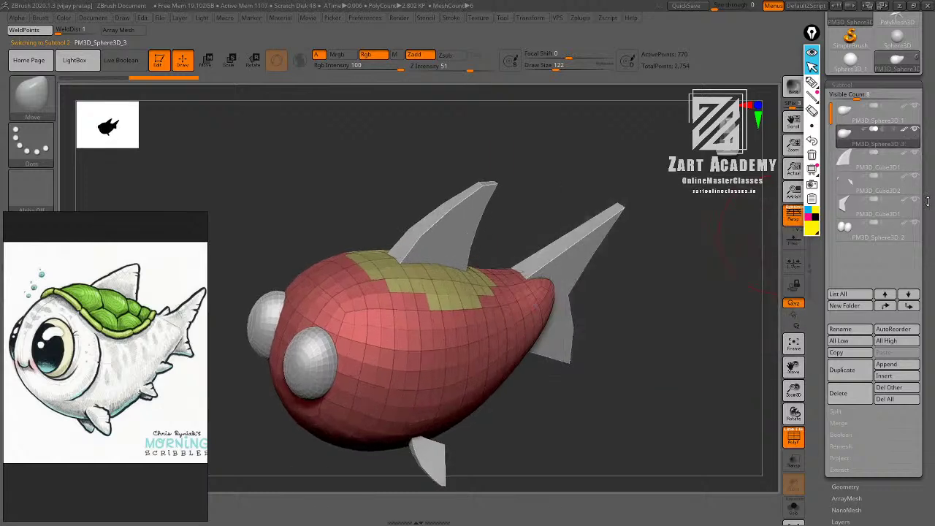
# Delete the lower subdivision levels of the duplicated body and return to the subtool list.
pyautogui.scroll(-3, 866, 332)
pyautogui.click(846, 380)
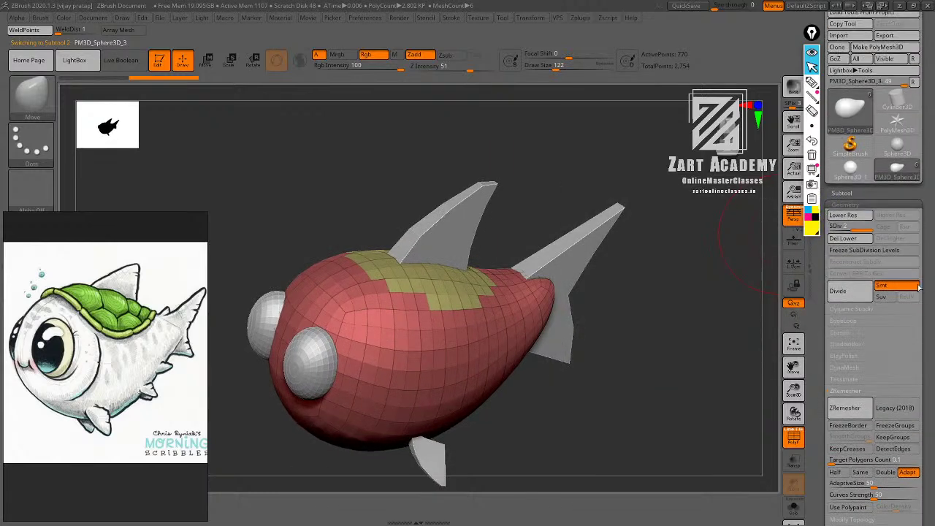
pyautogui.click(856, 239)
pyautogui.click(847, 193)
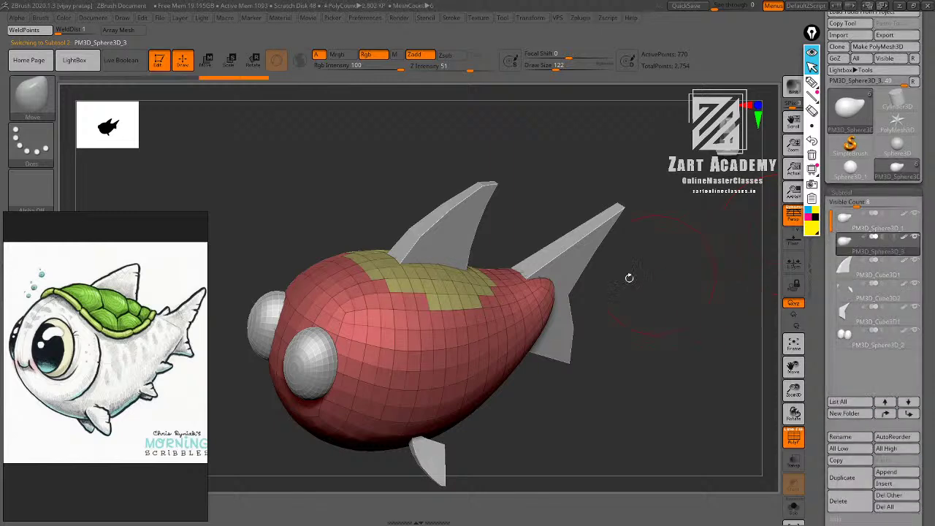
# Solo the duplicated body and hide everything on it except the shell polygroup on the back.
pyautogui.moveTo(652, 198); pyautogui.dragTo(655, 209)
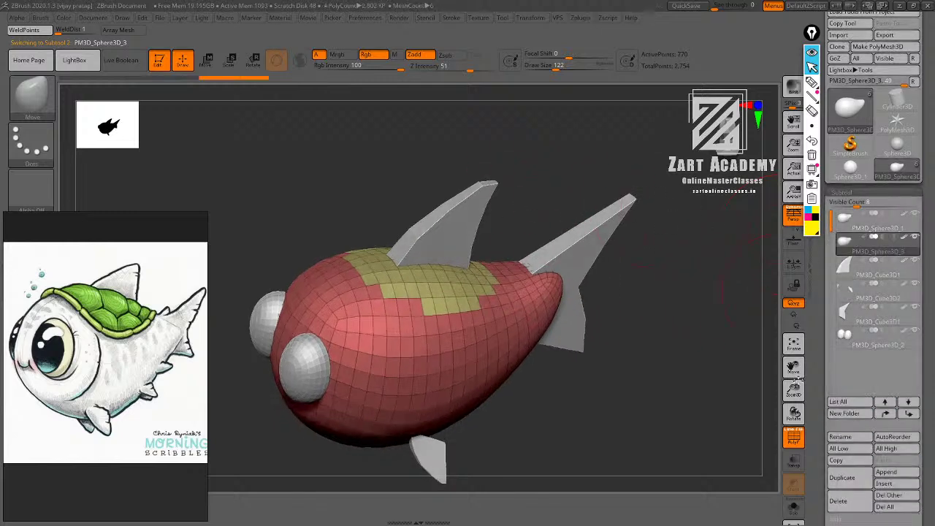
pyautogui.click(795, 510)
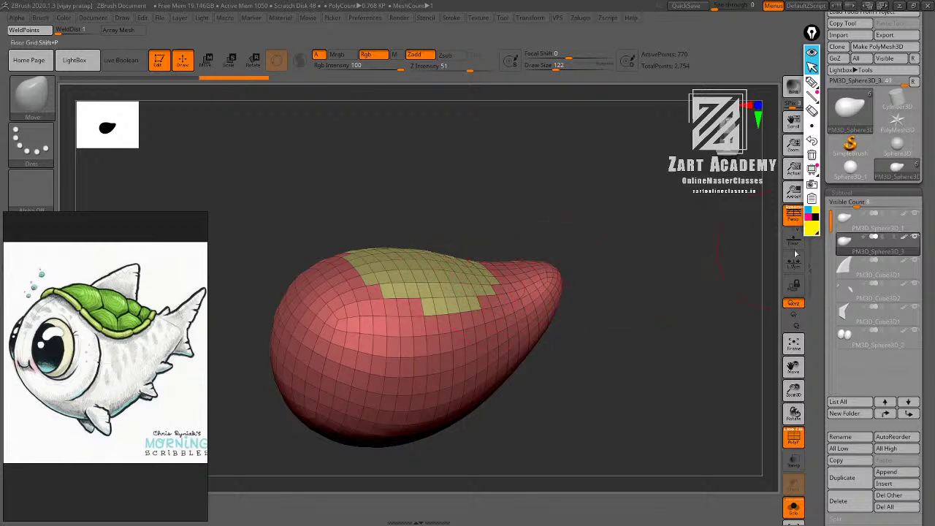
pyautogui.moveTo(668, 329); pyautogui.dragTo(678, 333)
pyautogui.moveTo(599, 292); pyautogui.dragTo(604, 322)
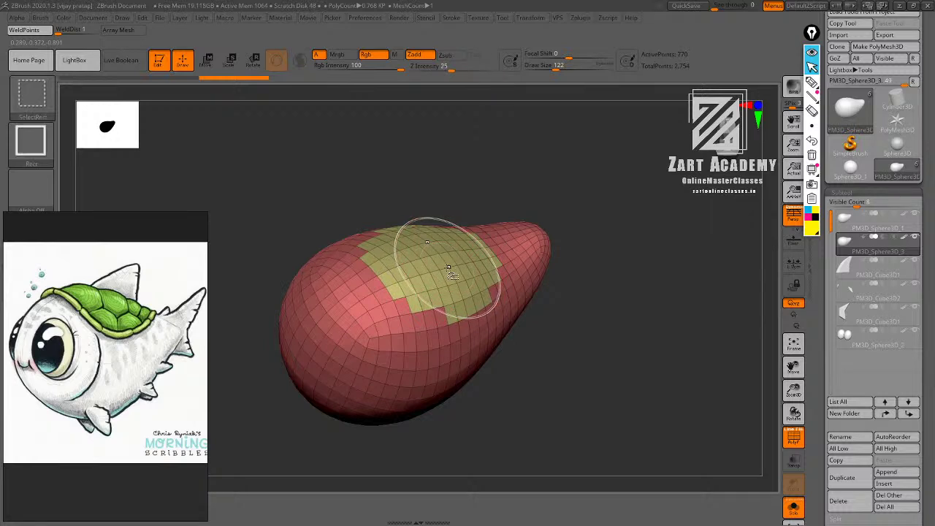
pyautogui.keyDown('ctrl'); pyautogui.keyDown('shift'); pyautogui.click(451, 276); pyautogui.keyUp('shift'); pyautogui.keyUp('ctrl')
pyautogui.moveTo(548, 244); pyautogui.dragTo(549, 269)
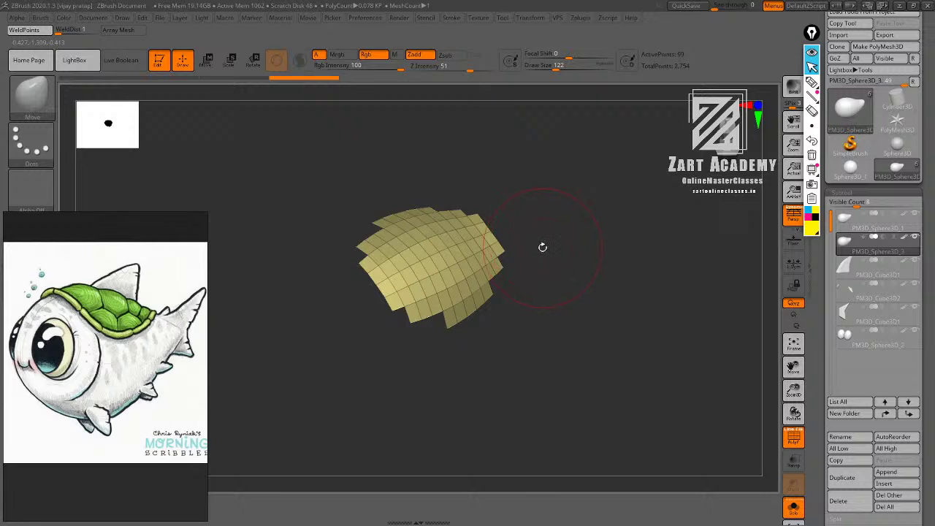
pyautogui.moveTo(547, 259); pyautogui.dragTo(563, 251)
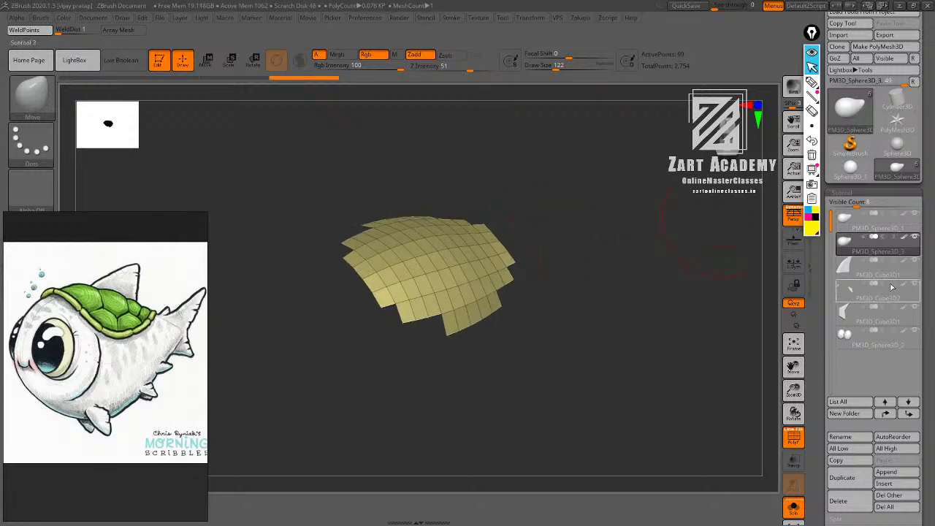
pyautogui.moveTo(929, 290); pyautogui.dragTo(927, 122)
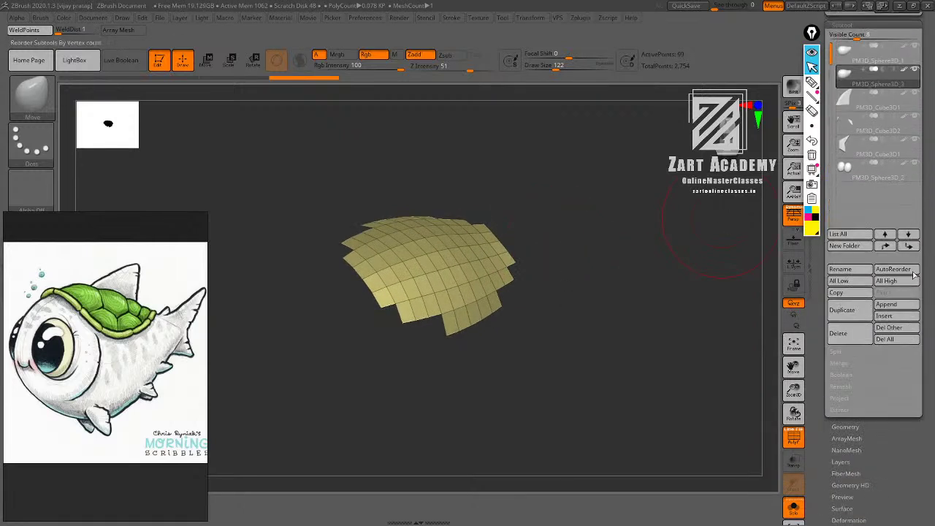
pyautogui.scroll(-1, 906, 318)
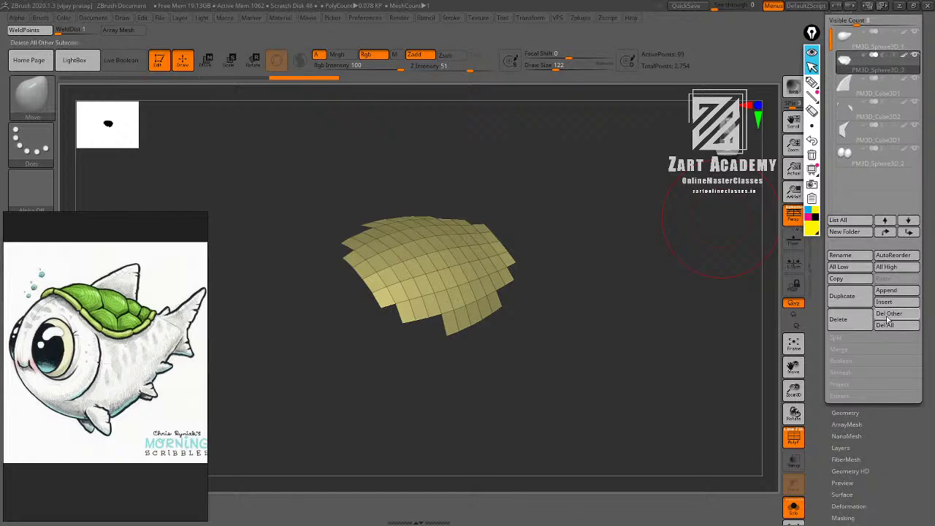
pyautogui.moveTo(726, 333)
pyautogui.mouseDown()
pyautogui.moveTo(662, 365)
pyautogui.moveTo(722, 330)
pyautogui.mouseUp()
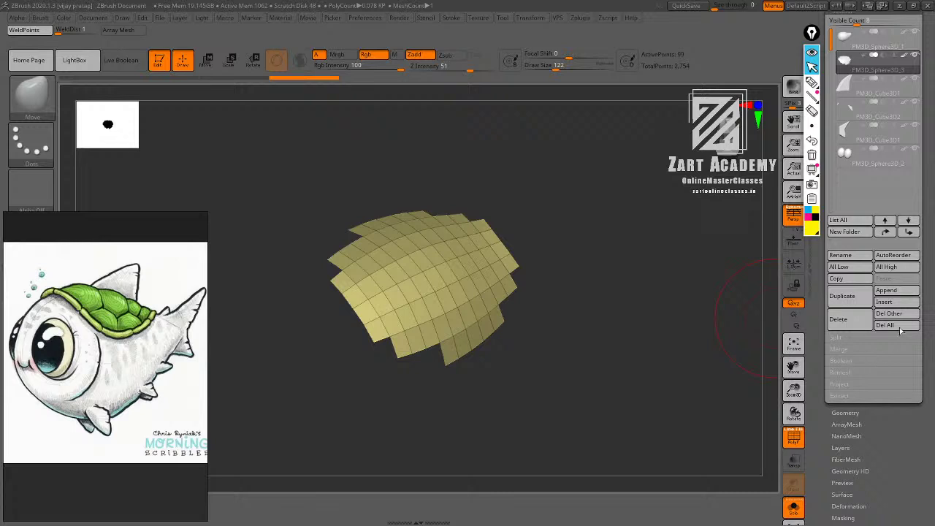
# Permanently delete the hidden geometry of the duplicated body so only the shell patch remains.
pyautogui.moveTo(641, 361)
pyautogui.mouseDown()
pyautogui.moveTo(645, 390)
pyautogui.moveTo(651, 362)
pyautogui.mouseUp()
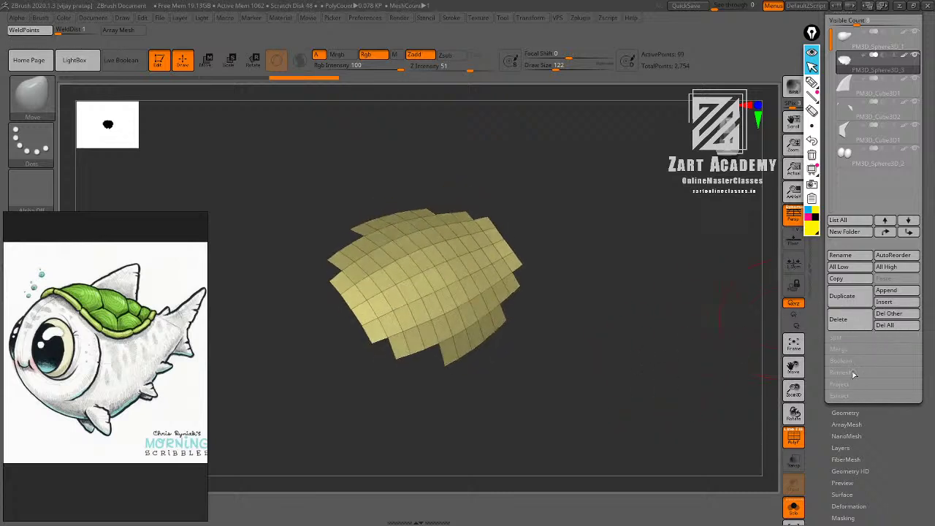
pyautogui.click(855, 414)
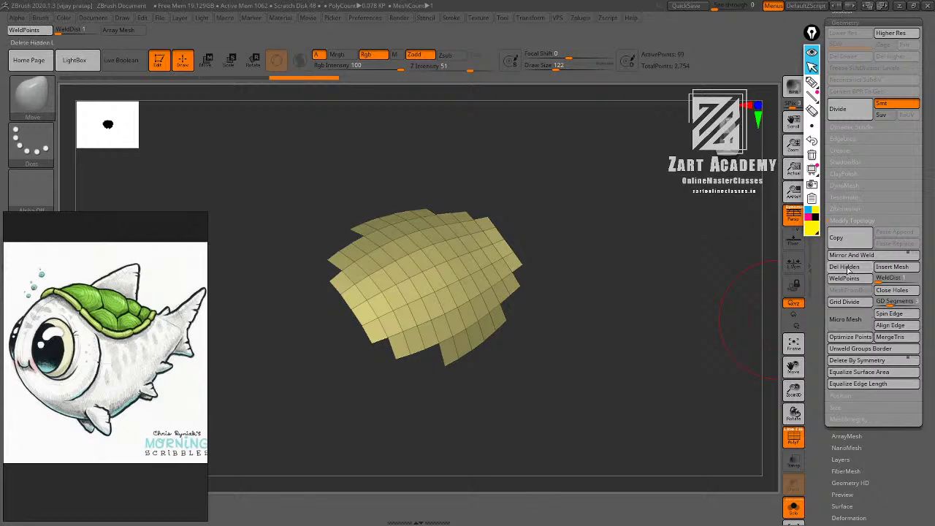
pyautogui.click(849, 270)
pyautogui.moveTo(657, 326); pyautogui.dragTo(609, 319)
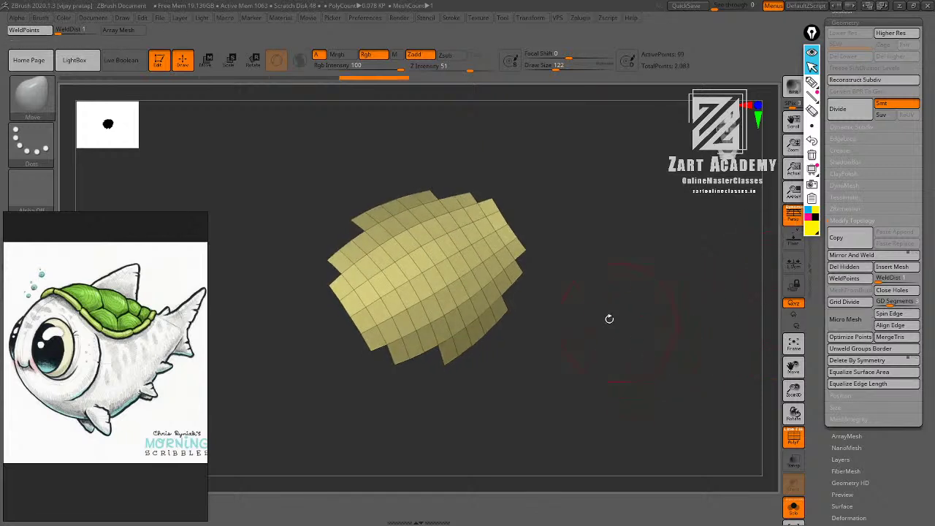
pyautogui.moveTo(524, 180); pyautogui.dragTo(518, 219)
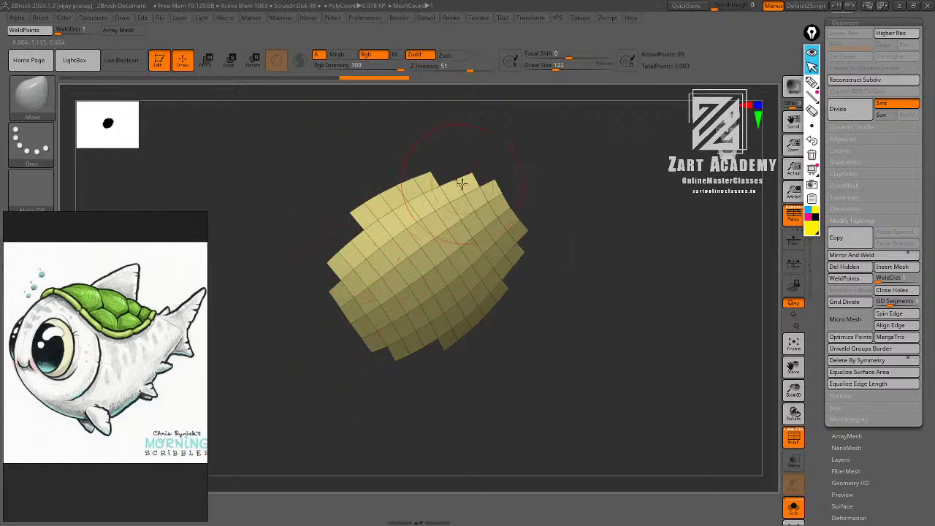
# Try inserting GroupsLoops around the shell patch's border with GPolish 50, inspect the smoothed outline, and undo it.
pyautogui.click(850, 139)
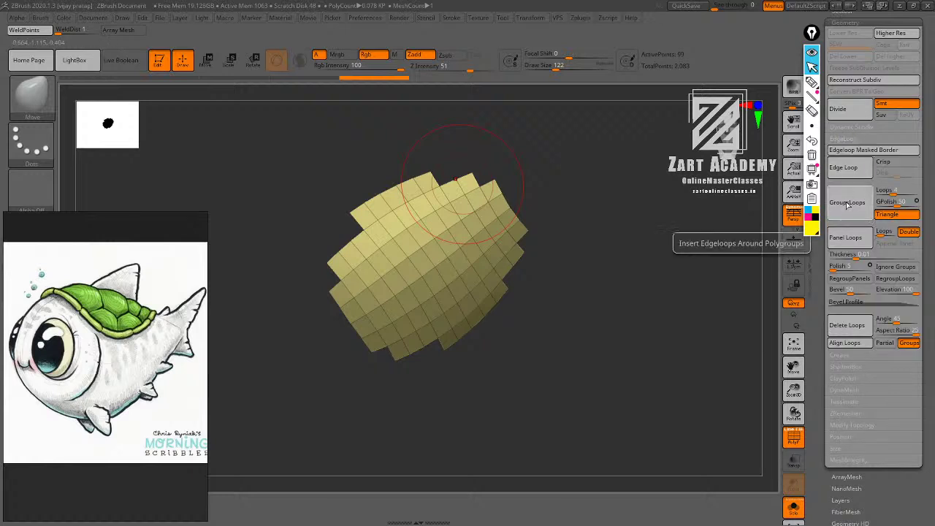
pyautogui.click(847, 207)
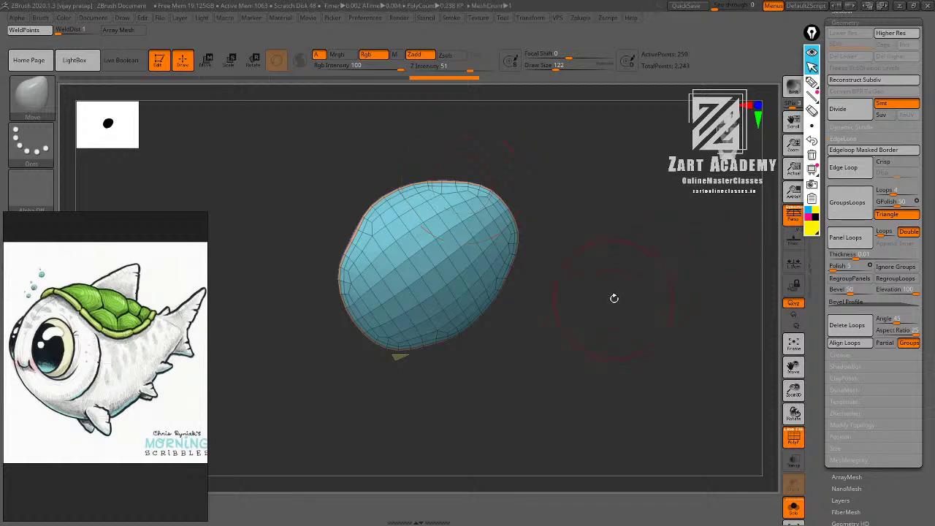
pyautogui.moveTo(614, 298); pyautogui.dragTo(630, 201)
pyautogui.keyDown('alt'); pyautogui.moveTo(629, 201); pyautogui.dragTo(616, 233); pyautogui.keyUp('alt')
pyautogui.moveTo(615, 232); pyautogui.dragTo(599, 260)
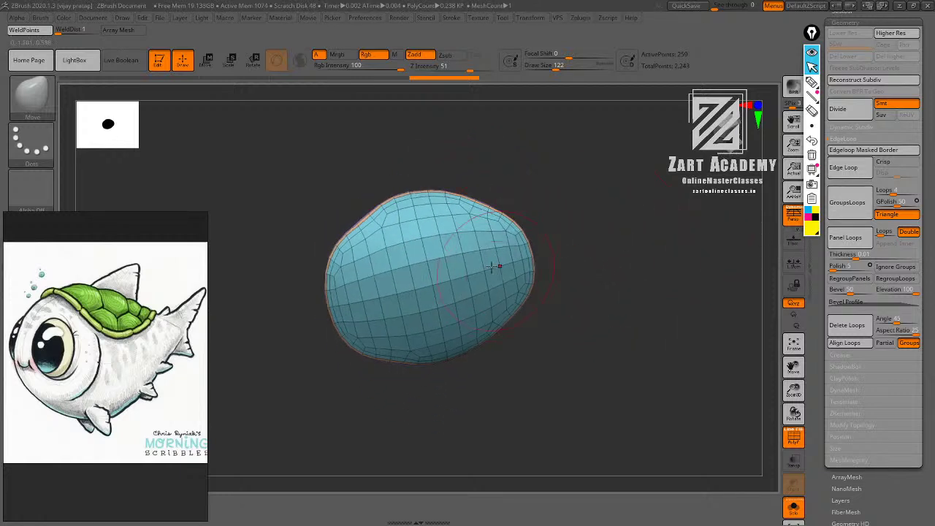
pyautogui.moveTo(556, 233); pyautogui.dragTo(611, 291)
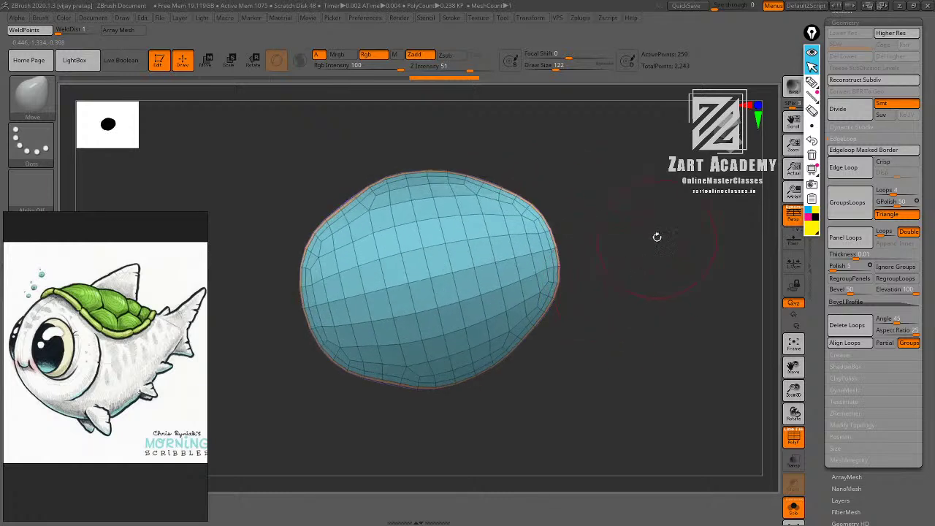
pyautogui.hotkey('ctrl', 'z')
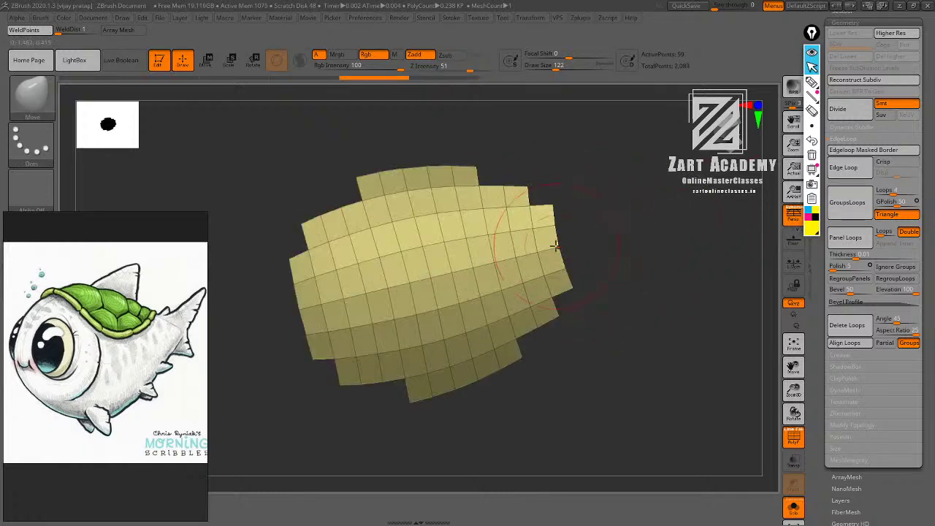
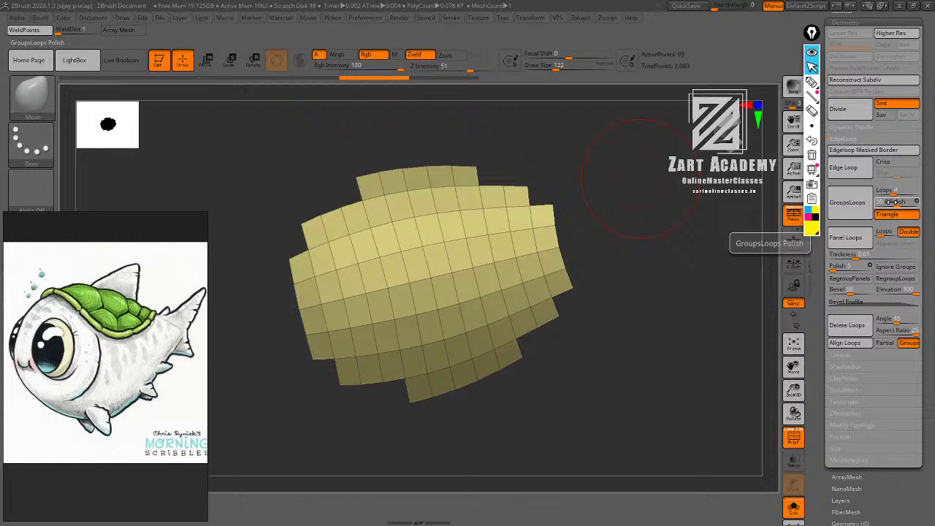
# Try inserting GroupsLoops on the shell patch with GPolish set to 0 and inspect its border up close.
pyautogui.moveTo(892, 202); pyautogui.dragTo(877, 202)
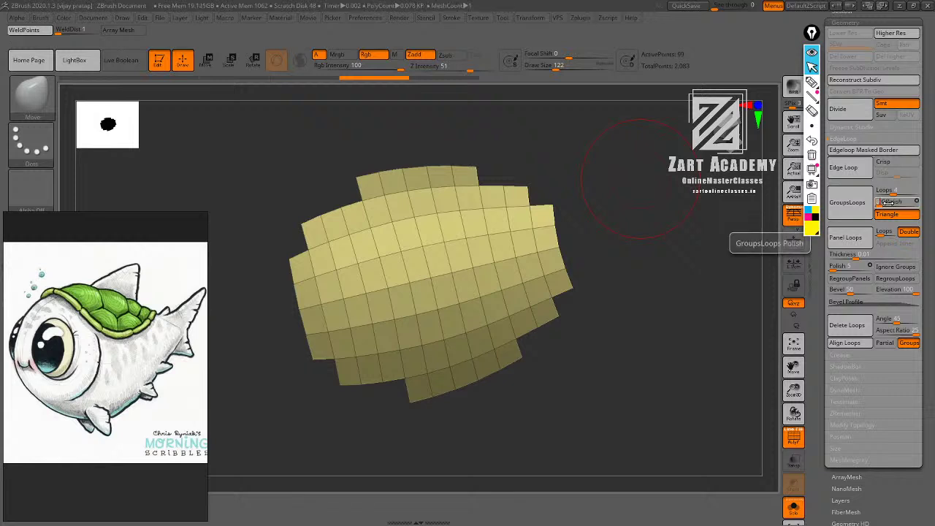
pyautogui.click(849, 204)
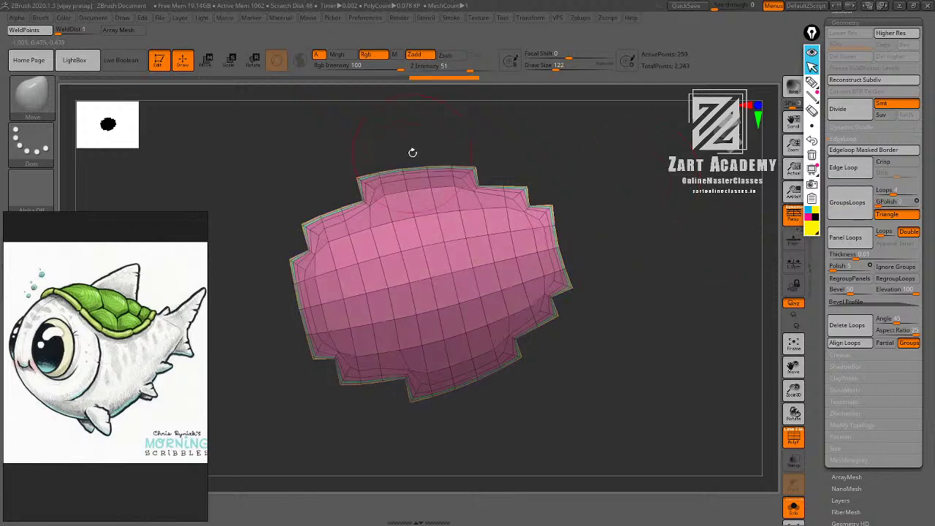
pyautogui.moveTo(421, 163); pyautogui.dragTo(418, 152)
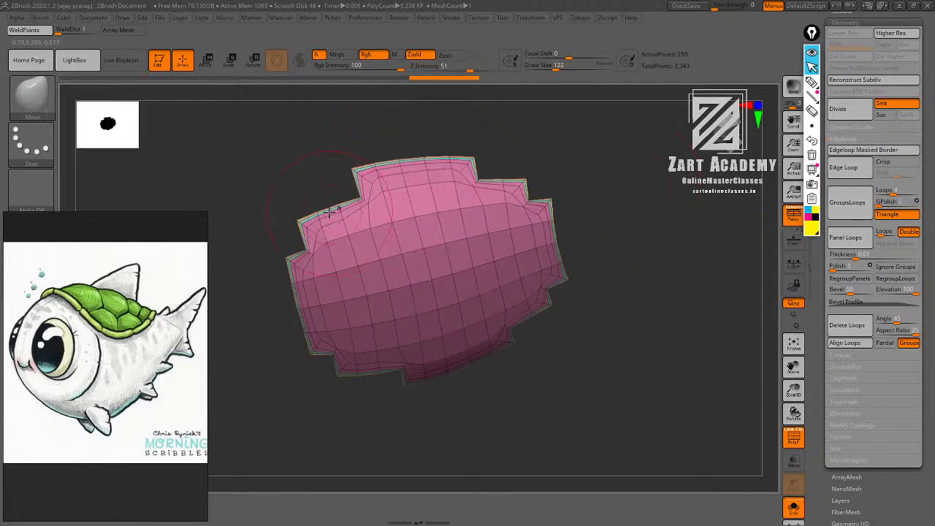
pyautogui.keyDown('alt'); pyautogui.moveTo(333, 154); pyautogui.dragTo(432, 280); pyautogui.keyUp('alt')
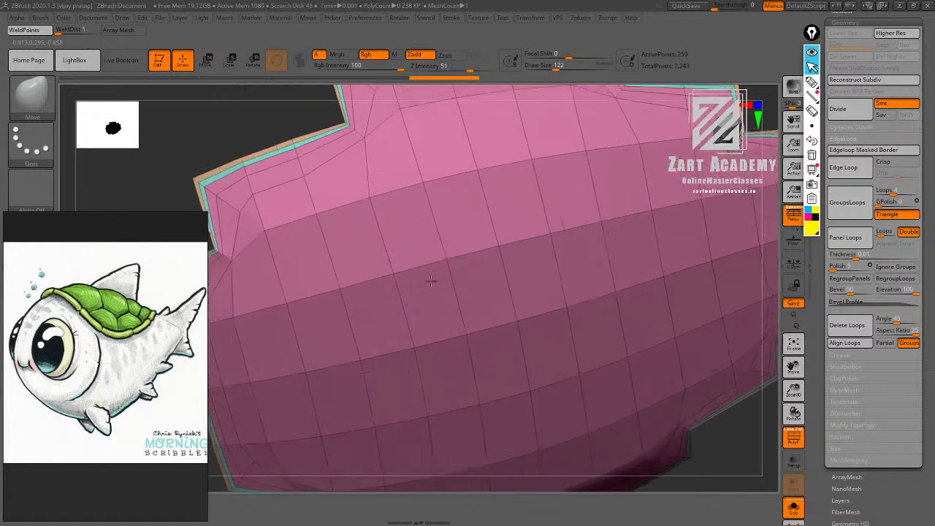
pyautogui.keyDown('alt'); pyautogui.moveTo(255, 113); pyautogui.dragTo(342, 182); pyautogui.keyUp('alt')
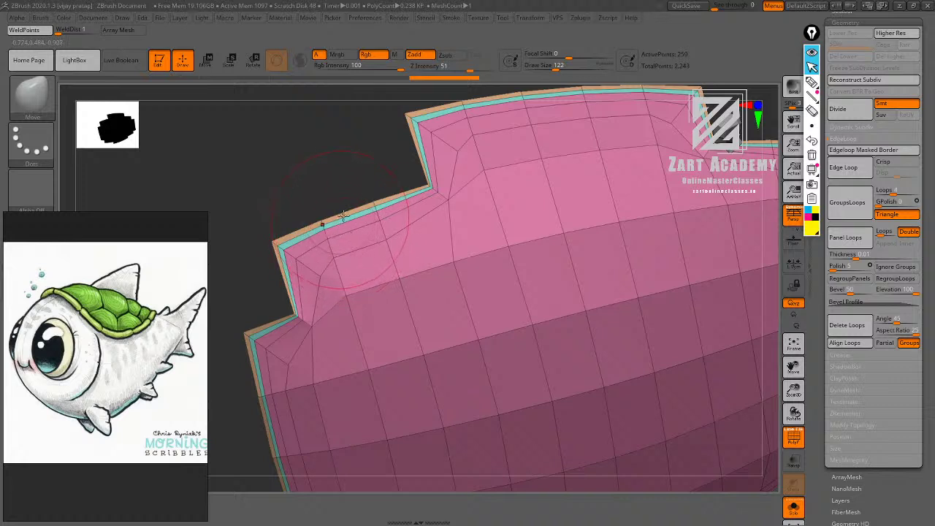
# Mark the border loops on the mesh with the annotation pen and clear the marks.
pyautogui.click(812, 82)
pyautogui.moveTo(345, 213); pyautogui.dragTo(347, 217)
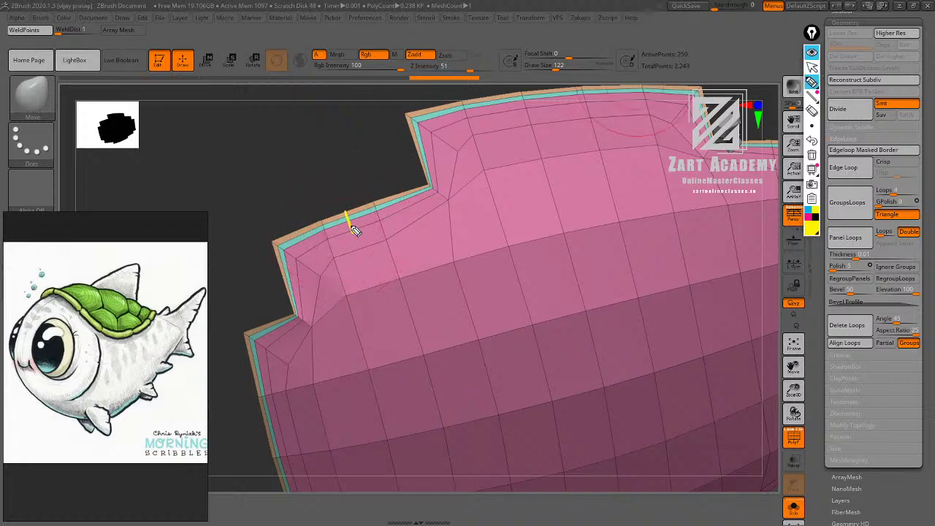
pyautogui.moveTo(330, 270)
pyautogui.mouseDown()
pyautogui.moveTo(431, 138)
pyautogui.moveTo(519, 86)
pyautogui.mouseUp()
pyautogui.hotkey('ctrl', 'shift', '7')
pyautogui.hotkey('ctrl', 'shift', '2')
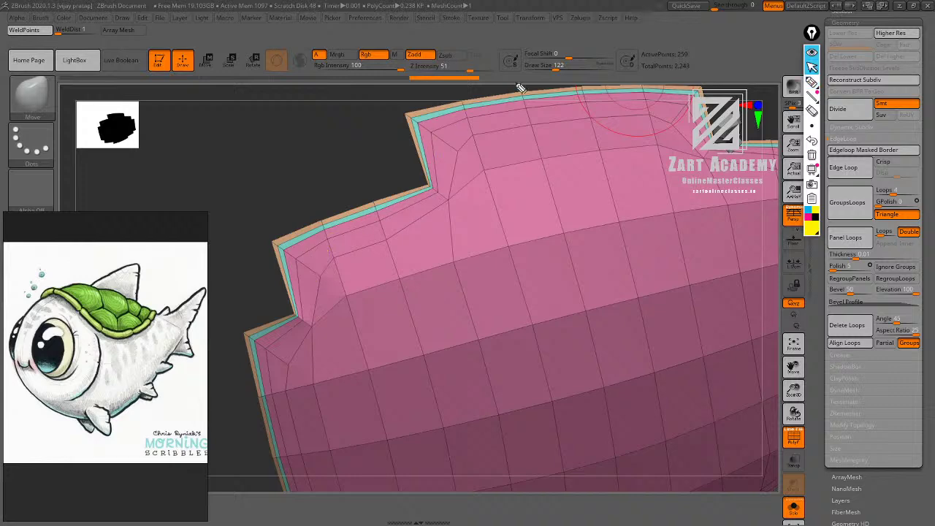
# Inspect the stepped border from another angle and undo the unpolished group loops.
pyautogui.moveTo(318, 163); pyautogui.dragTo(399, 149)
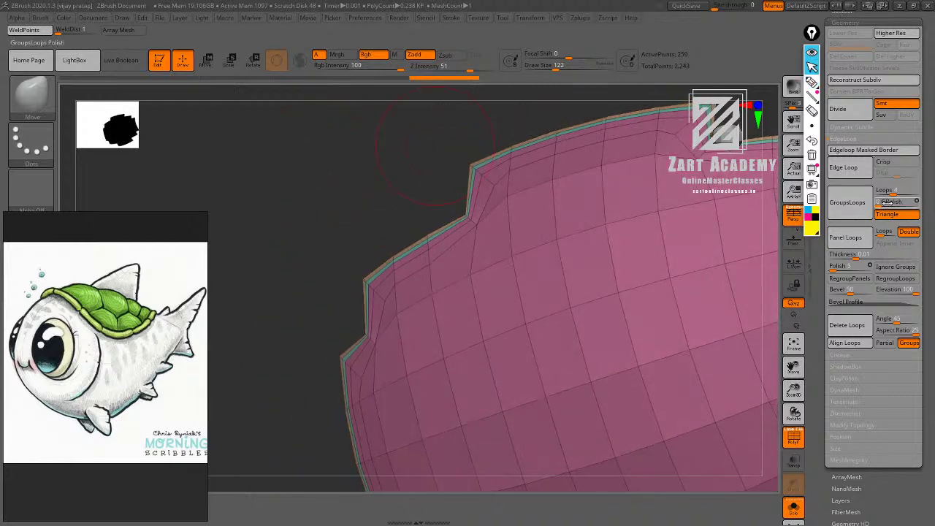
pyautogui.moveTo(343, 212); pyautogui.dragTo(263, 163)
pyautogui.hotkey('ctrl', 'z')
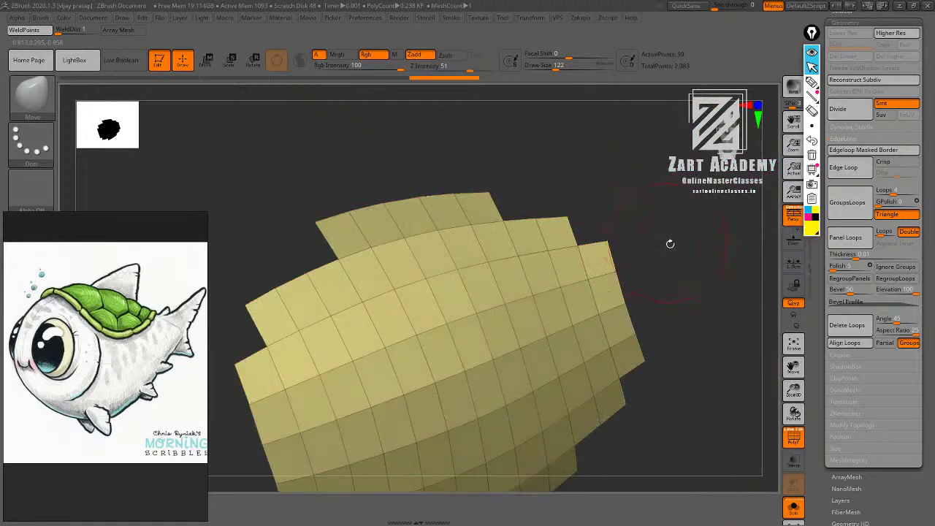
# Insert GroupsLoops around the shell patch's border with GPolish 50 and merge the whole patch into one polygroup.
pyautogui.click(890, 202)
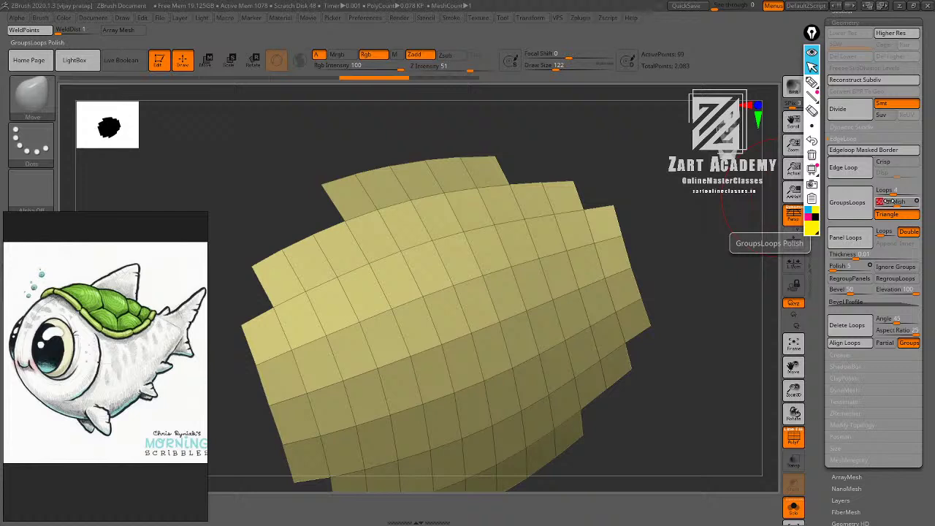
pyautogui.click(850, 204)
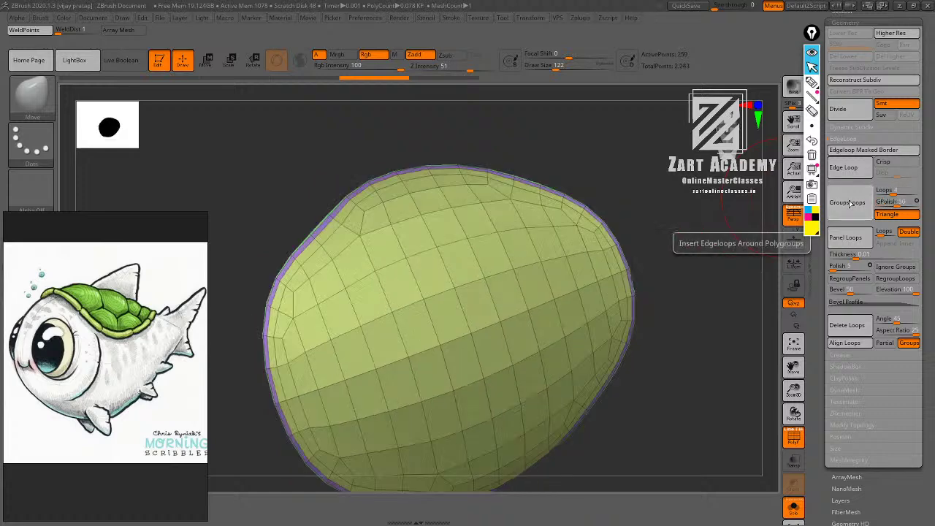
pyautogui.moveTo(643, 233)
pyautogui.keyDown('alt'); pyautogui.mouseDown()
pyautogui.moveTo(667, 203)
pyautogui.moveTo(657, 240)
pyautogui.moveTo(652, 192)
pyautogui.moveTo(645, 280)
pyautogui.mouseUp(); pyautogui.keyUp('alt')
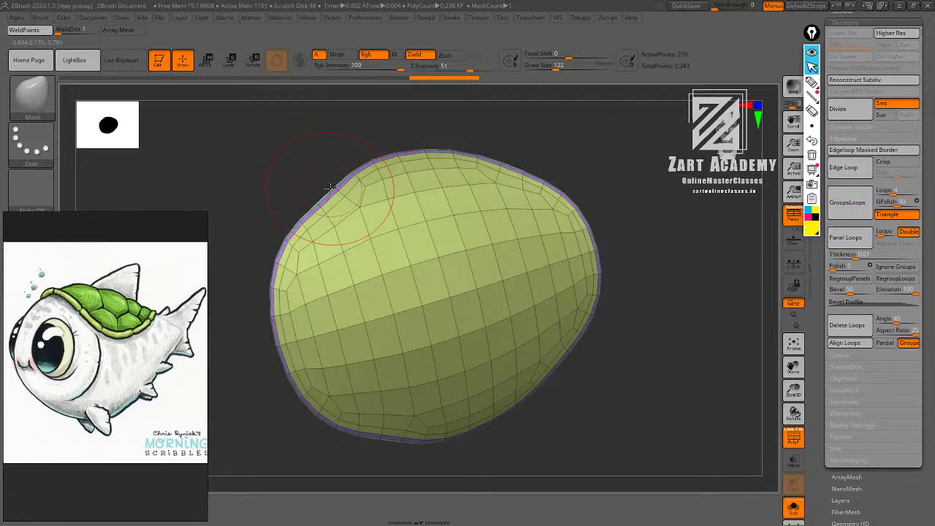
pyautogui.moveTo(599, 173)
pyautogui.mouseDown()
pyautogui.moveTo(604, 192)
pyautogui.moveTo(595, 177)
pyautogui.moveTo(619, 151)
pyautogui.moveTo(609, 144)
pyautogui.moveTo(636, 147)
pyautogui.moveTo(596, 163)
pyautogui.moveTo(607, 182)
pyautogui.mouseUp()
pyautogui.hotkey('ctrl', 'w')
# Write a circled note beside the shell patch with an arrow to the mesh, and clear the annotations.
pyautogui.click(812, 84)
pyautogui.moveTo(613, 150); pyautogui.dragTo(617, 172)
pyautogui.moveTo(605, 169); pyautogui.dragTo(607, 169)
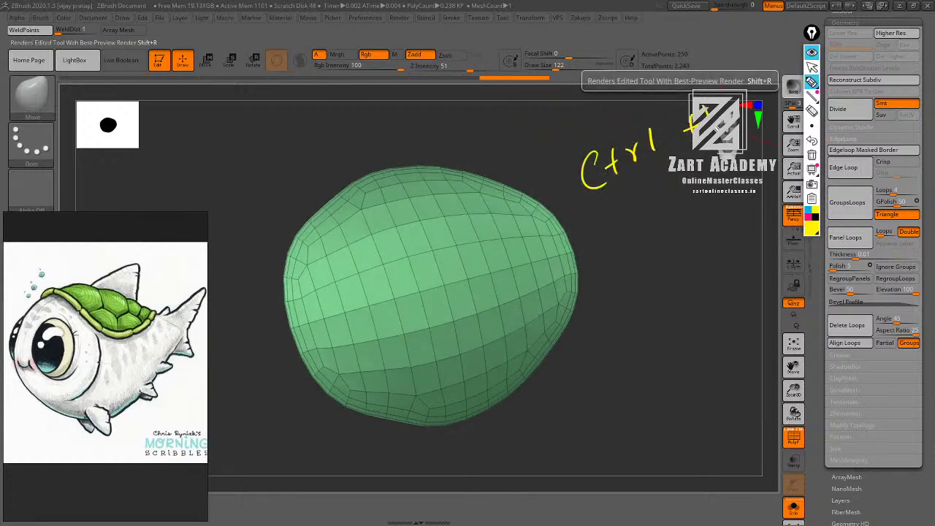
pyautogui.moveTo(735, 71)
pyautogui.mouseDown()
pyautogui.moveTo(567, 211)
pyautogui.moveTo(747, 53)
pyautogui.mouseUp()
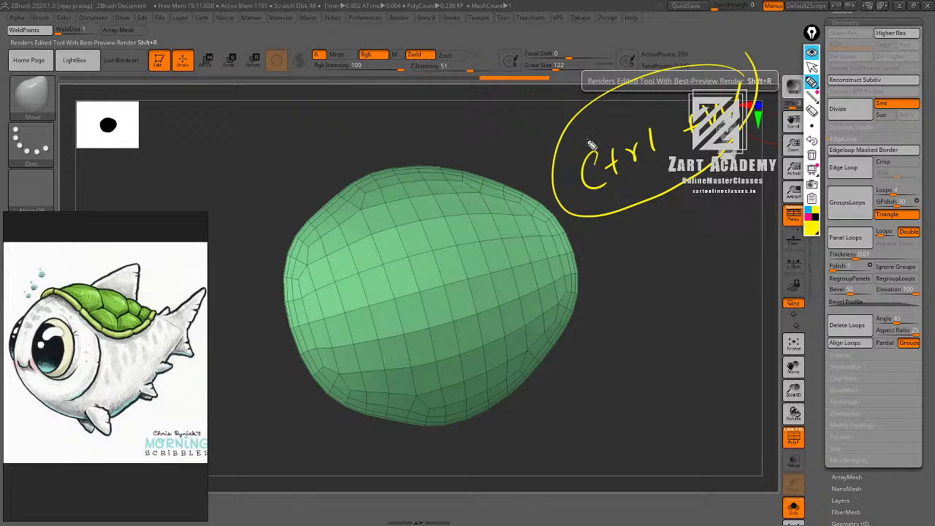
pyautogui.moveTo(589, 138); pyautogui.dragTo(460, 194)
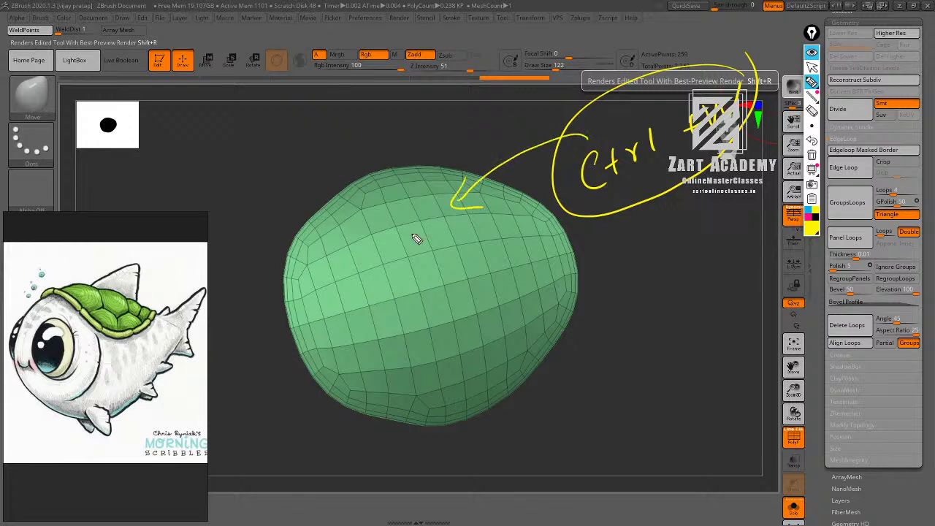
pyautogui.hotkey('ctrl', 'shift', '7')
pyautogui.hotkey('ctrl', 'shift', '2')
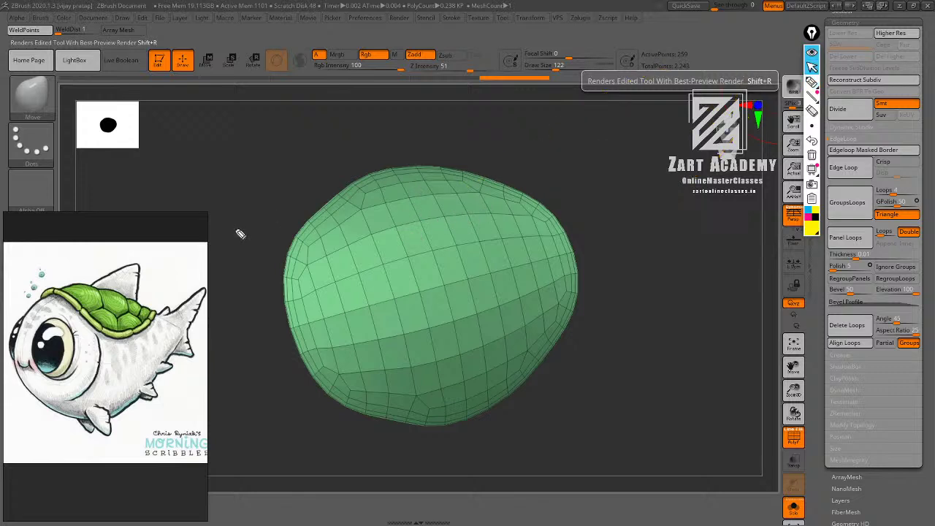
# Try retopologizing the shell patch with ZRemesher, inspect the new polygon flow, and undo the remesh.
pyautogui.moveTo(645, 328); pyautogui.dragTo(574, 244)
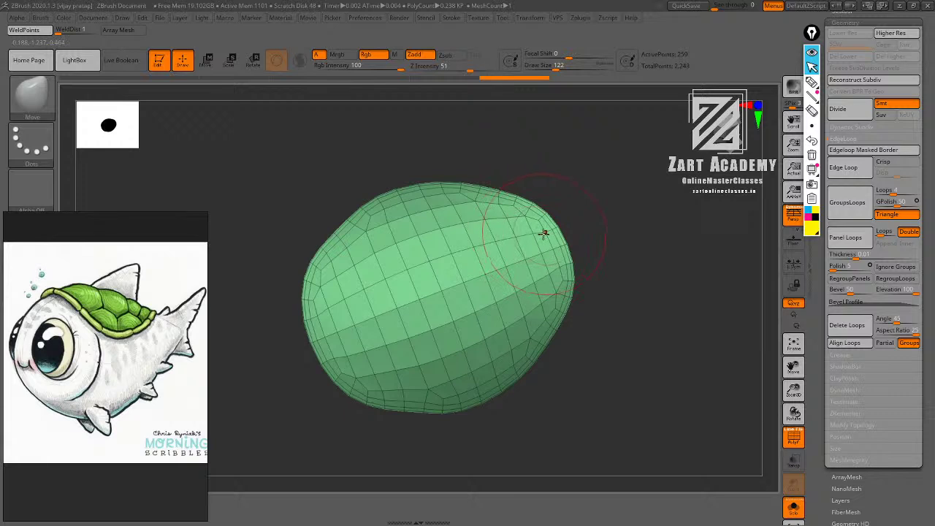
pyautogui.press('v')
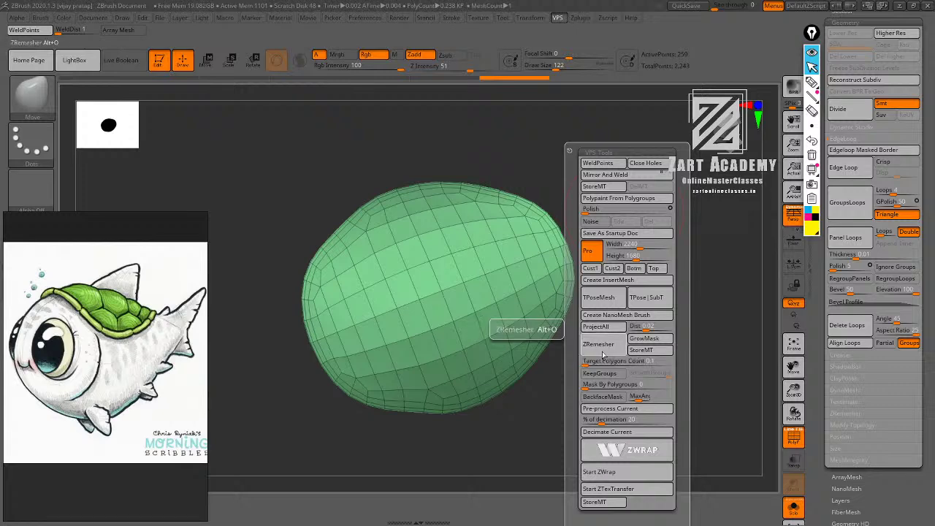
pyautogui.click(604, 348)
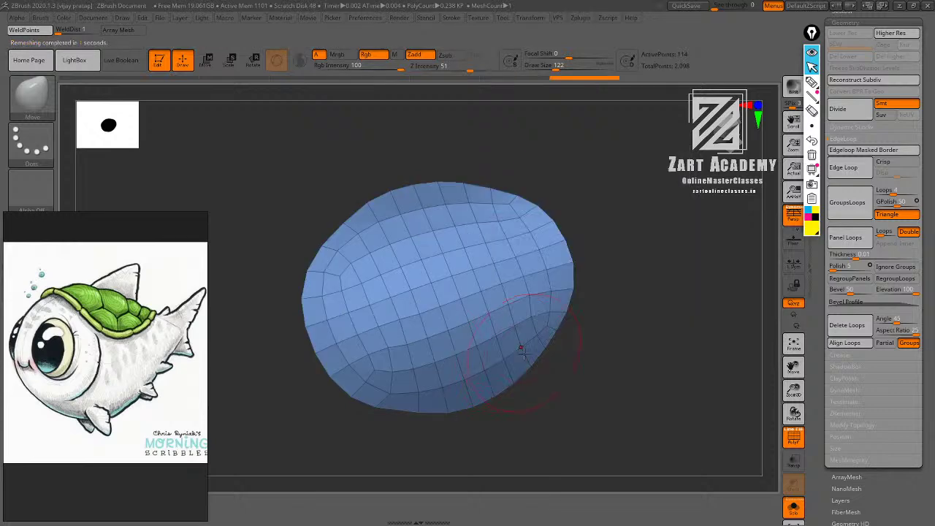
pyautogui.moveTo(585, 334); pyautogui.dragTo(529, 316)
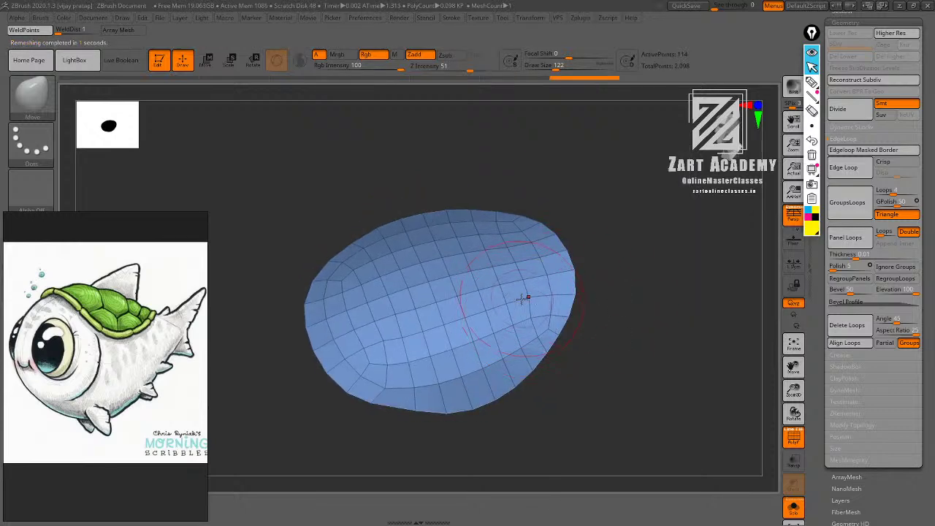
pyautogui.hotkey('ctrl', 'z')
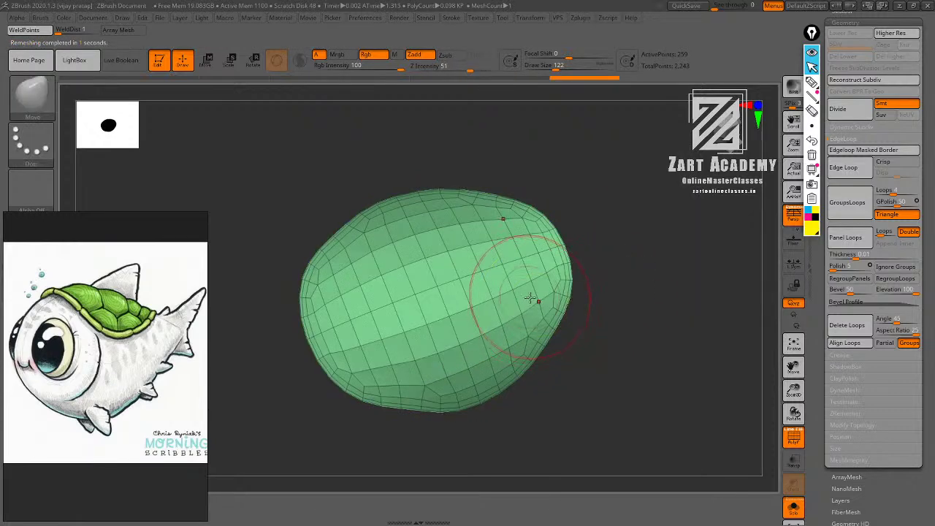
pyautogui.hotkey('ctrl', 'z')
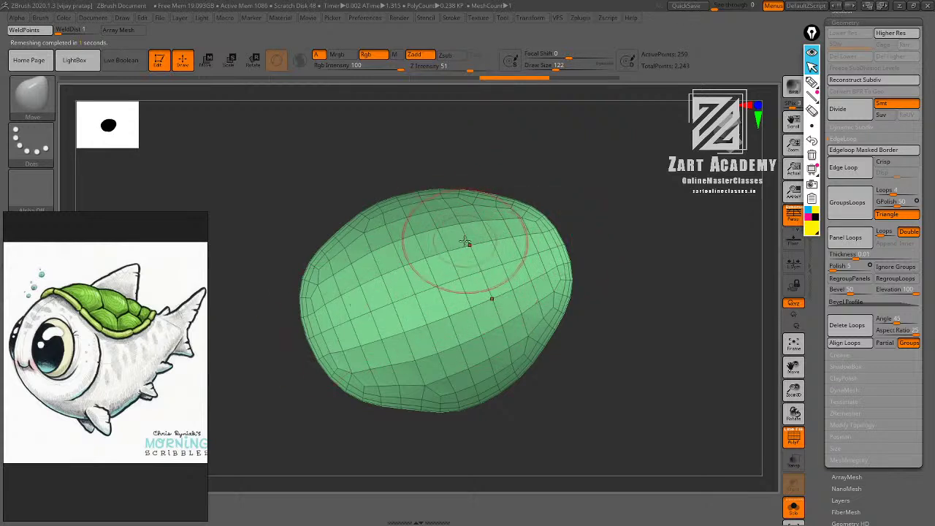
# Retopologize the shell patch with ZRemesher and check the new polygon flow from several angles.
pyautogui.press('v')
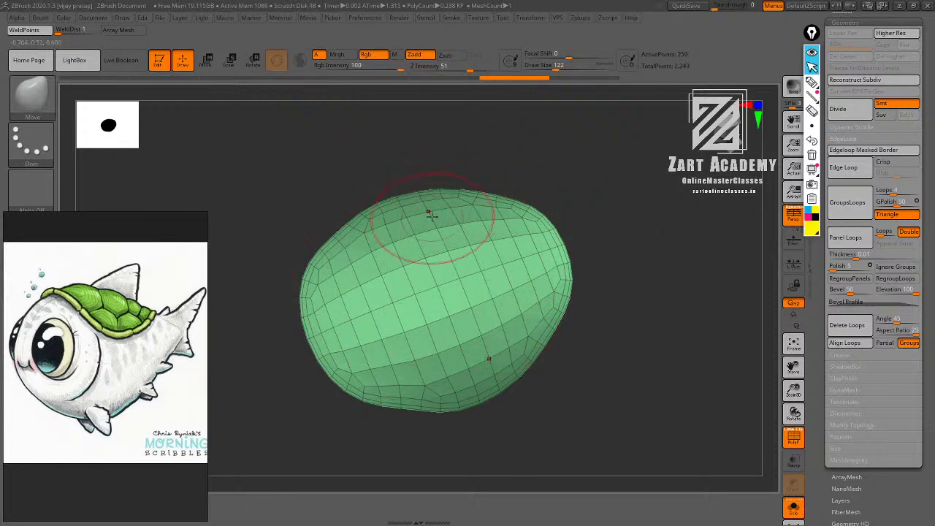
pyautogui.rightClick(500, 315)
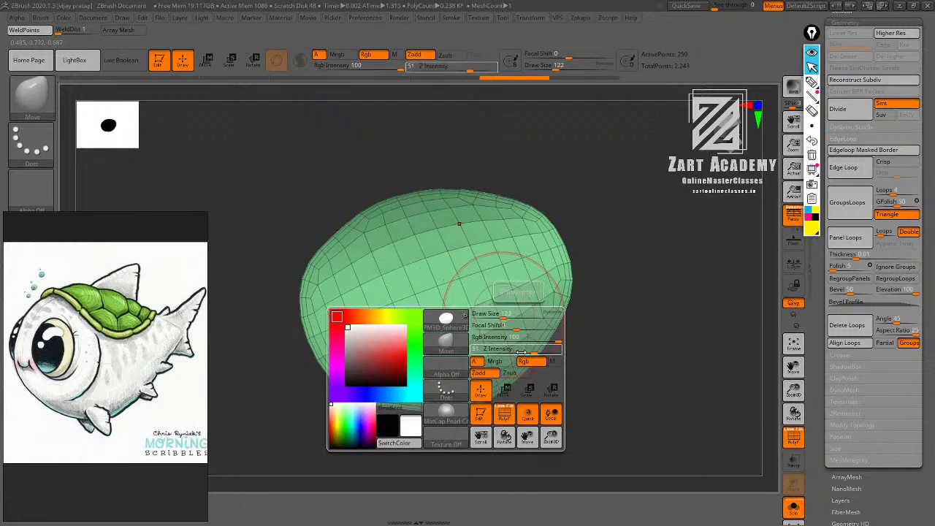
pyautogui.press('v')
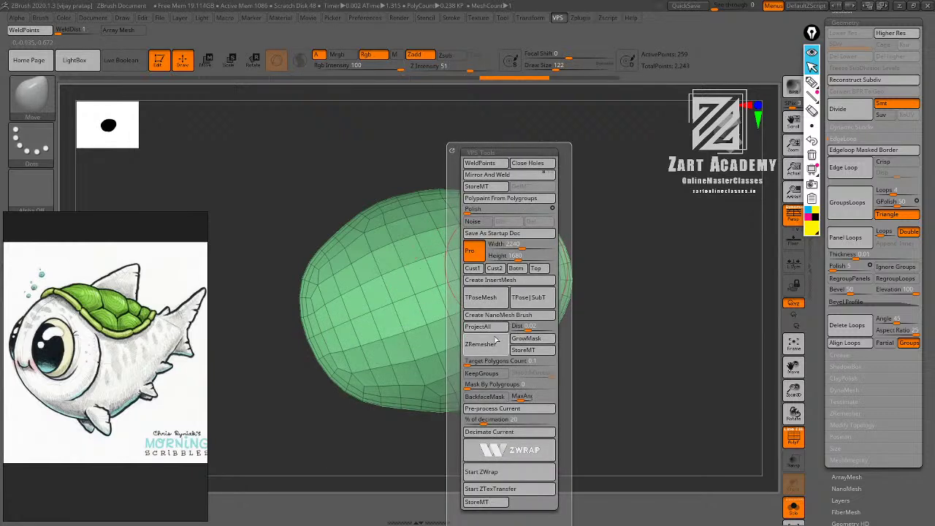
pyautogui.click(483, 345)
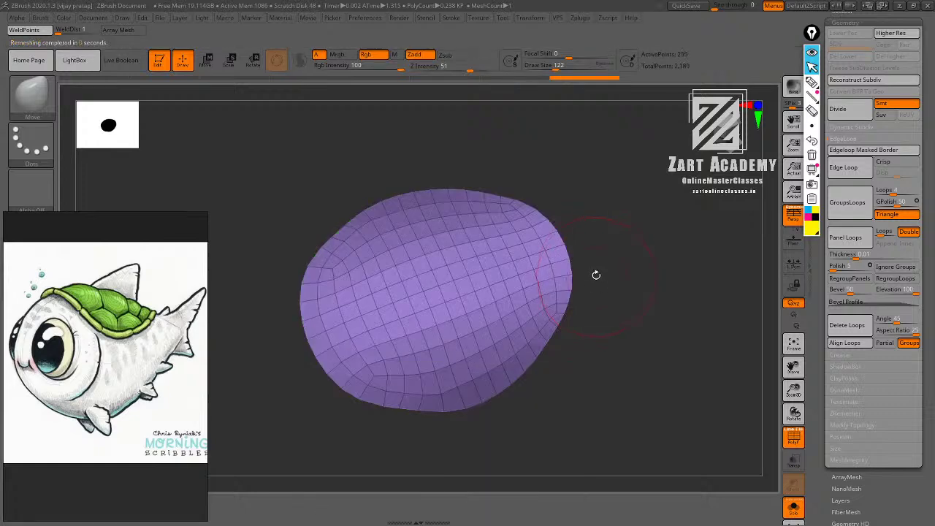
pyautogui.moveTo(611, 267)
pyautogui.mouseDown()
pyautogui.moveTo(604, 295)
pyautogui.moveTo(597, 268)
pyautogui.moveTo(512, 344)
pyautogui.mouseUp()
pyautogui.moveTo(428, 370); pyautogui.dragTo(423, 379)
pyautogui.moveTo(563, 307)
pyautogui.mouseDown()
pyautogui.moveTo(558, 319)
pyautogui.moveTo(501, 322)
pyautogui.mouseUp()
pyautogui.moveTo(387, 269); pyautogui.dragTo(380, 261)
# Bring back all the fish parts without the polygon wireframe and examine how the shell patch sits on the back.
pyautogui.moveTo(570, 251)
pyautogui.keyDown('alt'); pyautogui.mouseDown()
pyautogui.moveTo(566, 283)
pyautogui.moveTo(529, 266)
pyautogui.mouseUp(); pyautogui.keyUp('alt')
pyautogui.keyDown('alt'); pyautogui.moveTo(583, 208); pyautogui.dragTo(583, 186); pyautogui.keyUp('alt')
pyautogui.hotkey('shift', 'f')
pyautogui.moveTo(595, 263); pyautogui.dragTo(648, 351)
pyautogui.hotkey('alt', 's')
pyautogui.press('f')
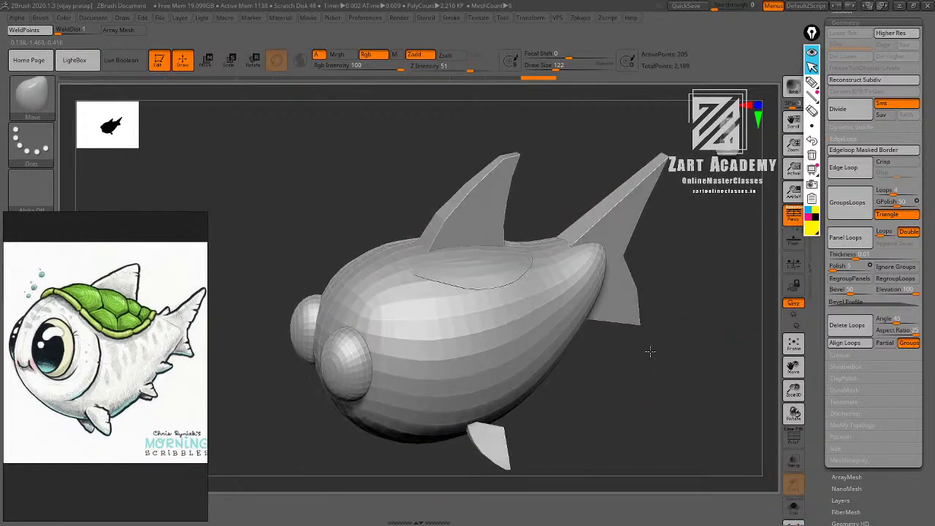
pyautogui.keyDown('alt'); pyautogui.moveTo(550, 170); pyautogui.dragTo(544, 259); pyautogui.keyUp('alt')
pyautogui.keyDown('alt'); pyautogui.moveTo(557, 198); pyautogui.dragTo(615, 245); pyautogui.keyUp('alt')
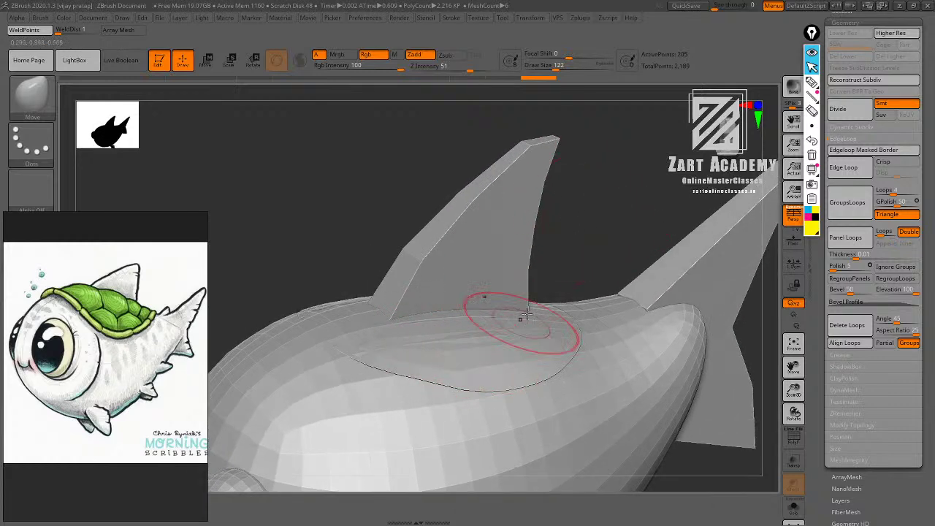
pyautogui.moveTo(599, 177)
pyautogui.mouseDown()
pyautogui.moveTo(606, 201)
pyautogui.moveTo(587, 174)
pyautogui.mouseUp()
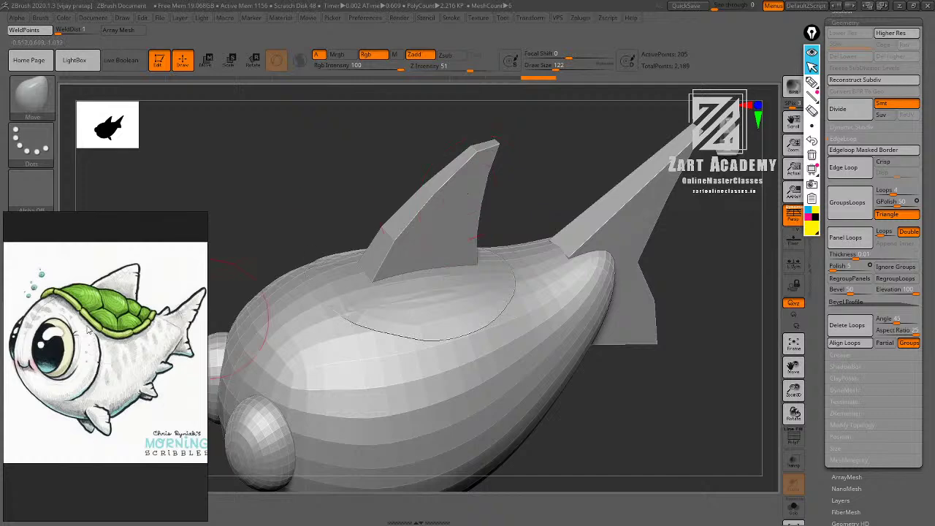
# Pull the shell patch's side edge down over the body and its rear edge toward the tail with the Move brush.
pyautogui.keyDown('alt'); pyautogui.moveTo(615, 337); pyautogui.dragTo(596, 296); pyautogui.keyUp('alt')
pyautogui.keyDown('alt'); pyautogui.moveTo(512, 362); pyautogui.dragTo(494, 350); pyautogui.keyUp('alt')
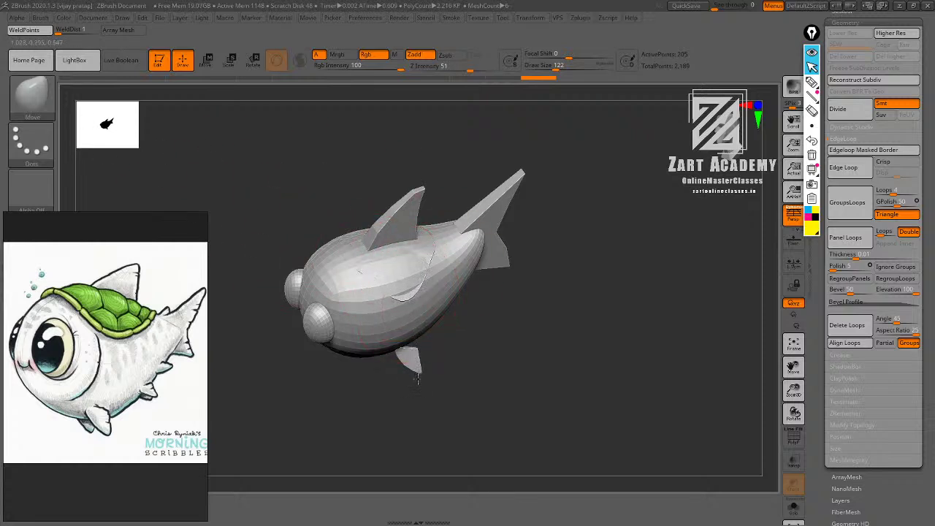
pyautogui.keyDown('alt'); pyautogui.moveTo(418, 379); pyautogui.dragTo(422, 394); pyautogui.keyUp('alt')
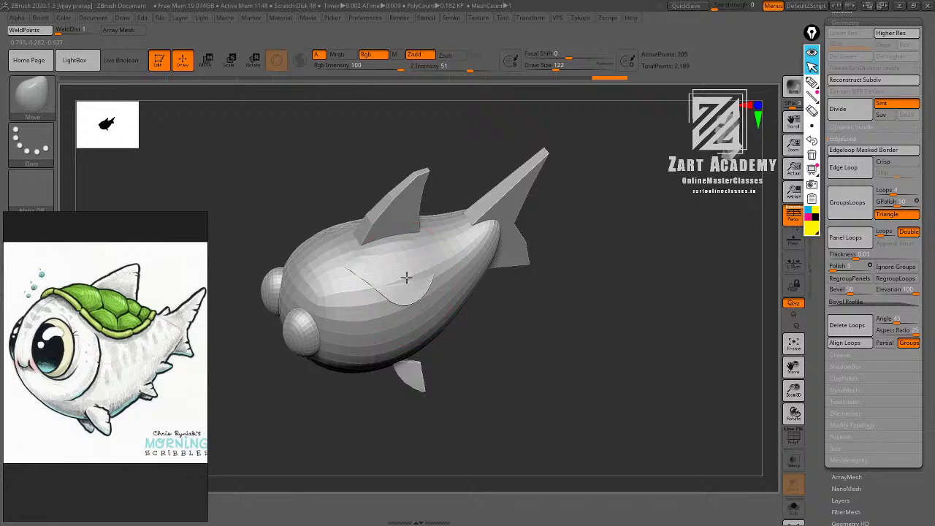
pyautogui.moveTo(407, 279); pyautogui.dragTo(411, 280)
pyautogui.hotkey('ctrl', 'z')
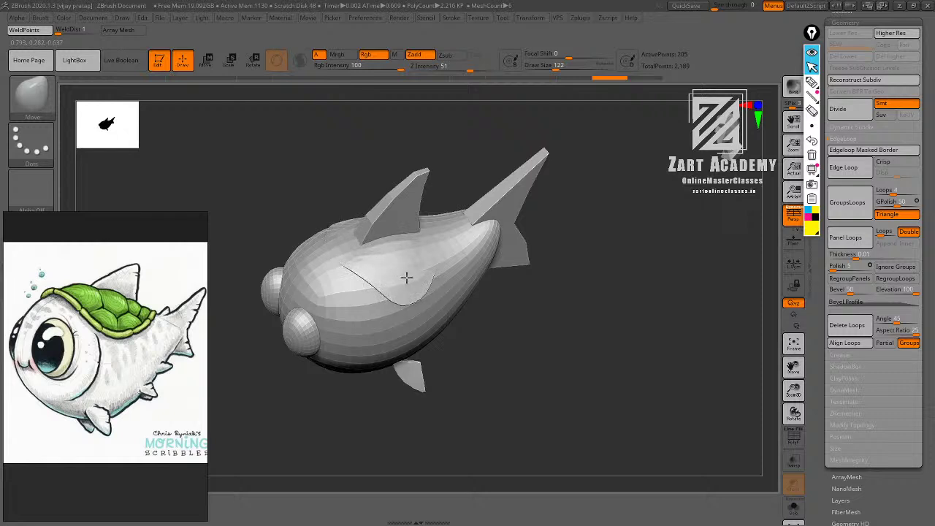
pyautogui.moveTo(407, 278); pyautogui.dragTo(445, 251)
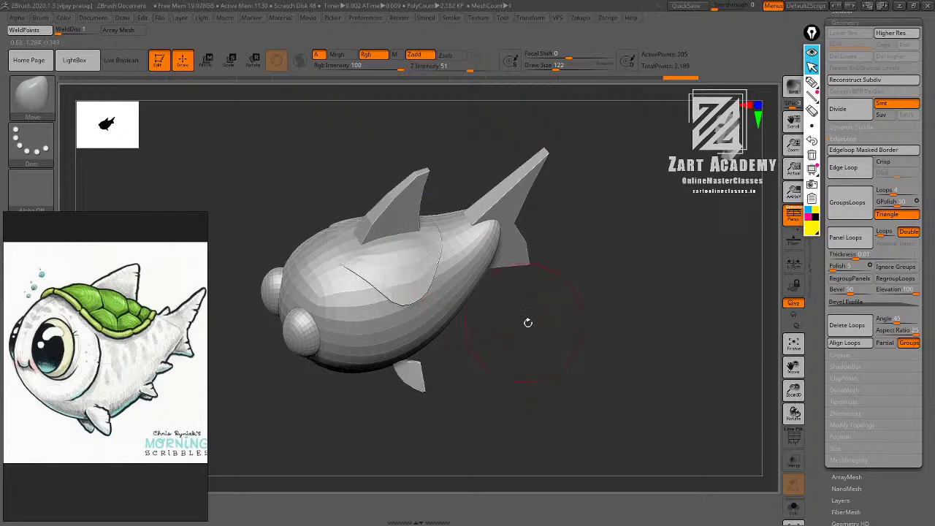
pyautogui.moveTo(529, 323)
pyautogui.keyDown('alt'); pyautogui.mouseDown()
pyautogui.moveTo(532, 338)
pyautogui.moveTo(469, 264)
pyautogui.moveTo(468, 226)
pyautogui.moveTo(592, 311)
pyautogui.moveTo(579, 321)
pyautogui.mouseUp(); pyautogui.keyUp('alt')
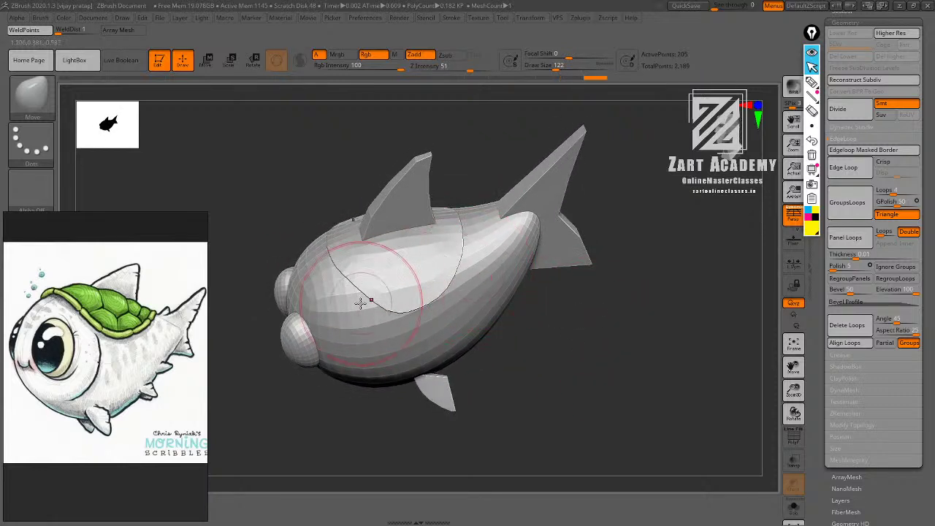
# Nudge the shell patch's front side edge outward and refine its rear corner to follow the body.
pyautogui.moveTo(360, 303); pyautogui.dragTo(348, 307)
pyautogui.moveTo(494, 320); pyautogui.dragTo(444, 328)
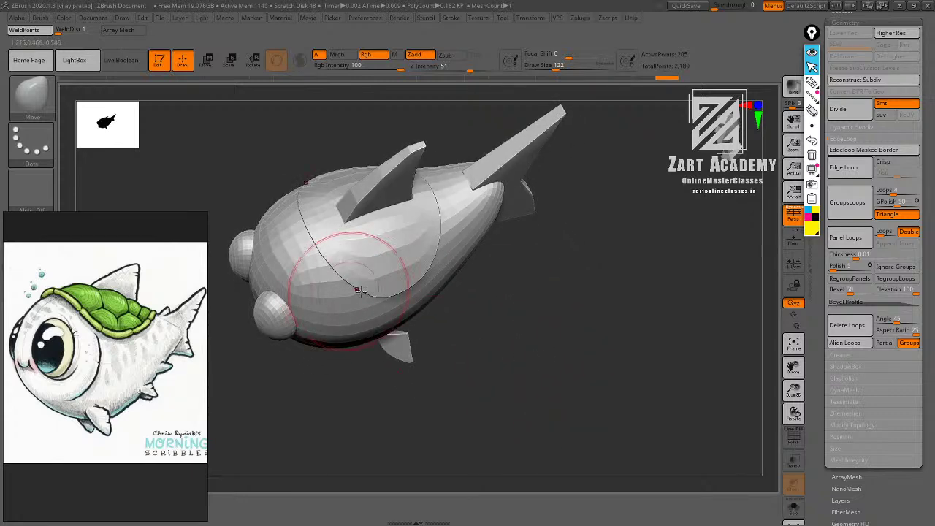
pyautogui.moveTo(360, 291); pyautogui.dragTo(356, 296)
pyautogui.moveTo(467, 340)
pyautogui.mouseDown()
pyautogui.moveTo(488, 344)
pyautogui.moveTo(438, 329)
pyautogui.mouseUp()
pyautogui.moveTo(335, 299); pyautogui.dragTo(331, 301)
pyautogui.moveTo(491, 344)
pyautogui.mouseDown()
pyautogui.moveTo(508, 342)
pyautogui.moveTo(500, 322)
pyautogui.mouseUp()
pyautogui.moveTo(462, 248); pyautogui.dragTo(459, 250)
pyautogui.moveTo(542, 290)
pyautogui.mouseDown()
pyautogui.moveTo(561, 257)
pyautogui.moveTo(618, 220)
pyautogui.moveTo(615, 235)
pyautogui.mouseUp()
pyautogui.moveTo(414, 332); pyautogui.dragTo(610, 249)
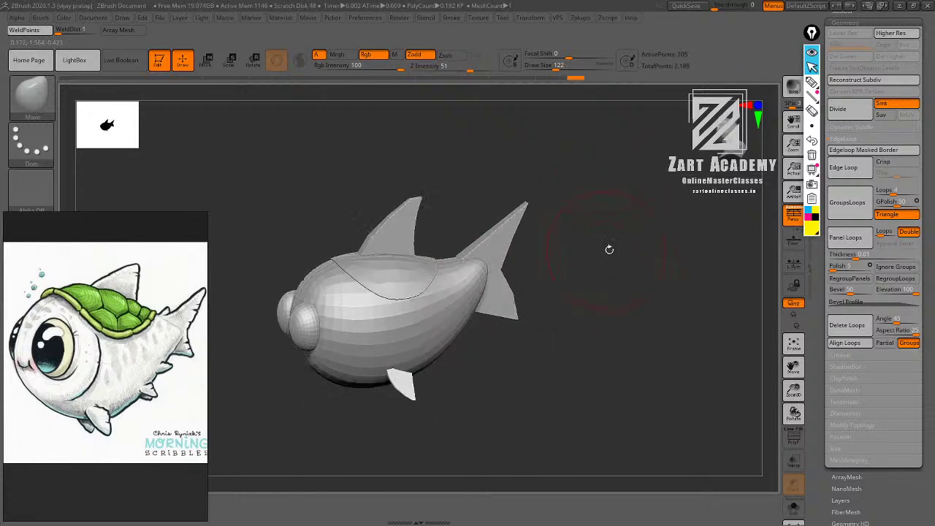
# Extend the rear and lower rear edge of the shell patch toward the tail with small Move strokes.
pyautogui.moveTo(435, 283); pyautogui.dragTo(437, 278)
pyautogui.moveTo(556, 337); pyautogui.dragTo(523, 335)
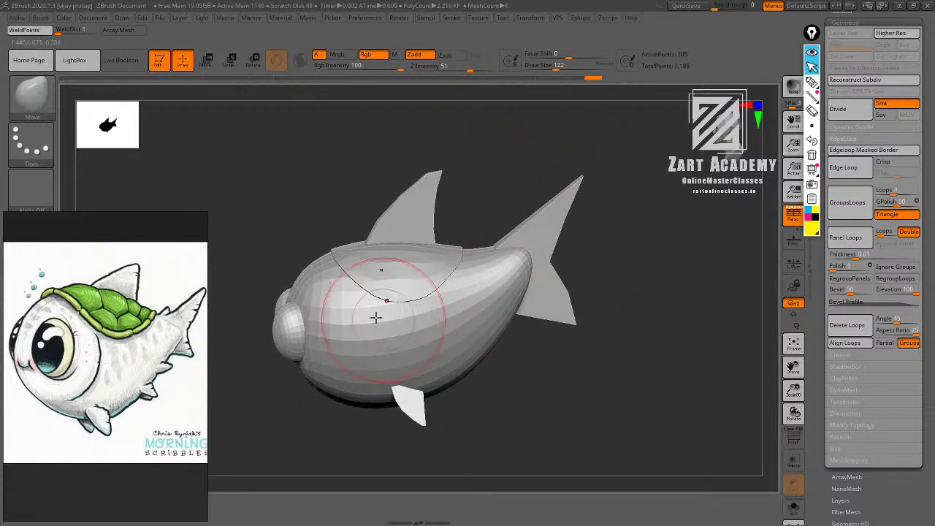
pyautogui.moveTo(470, 175)
pyautogui.mouseDown()
pyautogui.moveTo(492, 175)
pyautogui.moveTo(578, 238)
pyautogui.moveTo(563, 243)
pyautogui.mouseUp()
pyautogui.moveTo(453, 250); pyautogui.dragTo(464, 250)
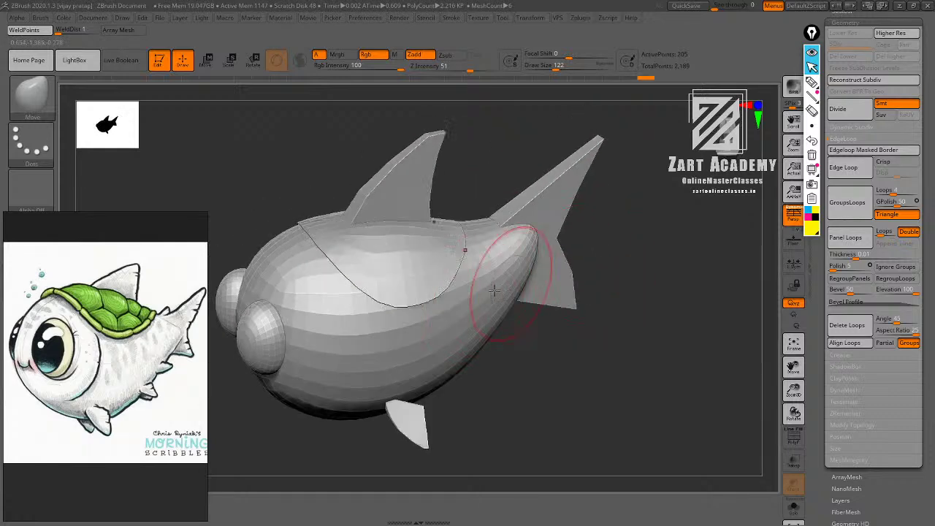
pyautogui.moveTo(634, 257); pyautogui.dragTo(585, 203)
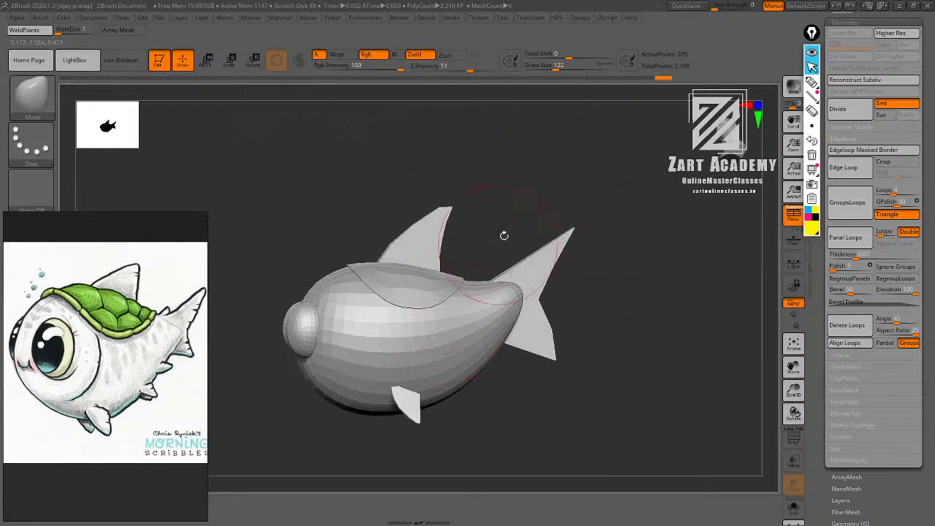
pyautogui.moveTo(504, 235); pyautogui.dragTo(476, 244)
pyautogui.moveTo(463, 295); pyautogui.dragTo(472, 307)
pyautogui.moveTo(540, 206); pyautogui.dragTo(536, 209)
pyautogui.moveTo(482, 282); pyautogui.dragTo(497, 292)
pyautogui.moveTo(546, 201)
pyautogui.mouseDown()
pyautogui.moveTo(558, 233)
pyautogui.moveTo(578, 228)
pyautogui.moveTo(553, 240)
pyautogui.moveTo(573, 175)
pyautogui.moveTo(531, 227)
pyautogui.mouseUp()
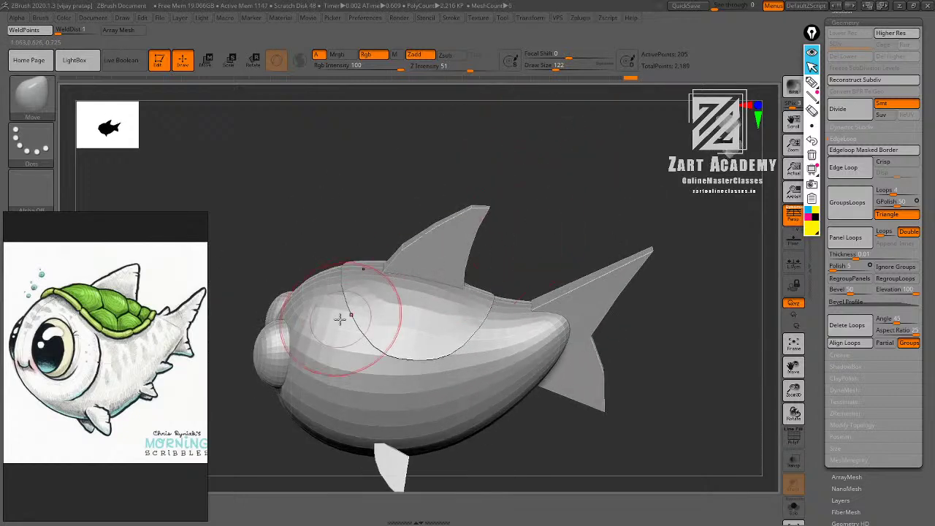
# Adjust the shell patch's front edge behind the eyes with the Move brush to match the reference outline.
pyautogui.moveTo(350, 220); pyautogui.dragTo(354, 246)
pyautogui.moveTo(332, 285); pyautogui.dragTo(340, 283)
pyautogui.moveTo(443, 169)
pyautogui.mouseDown()
pyautogui.moveTo(536, 171)
pyautogui.moveTo(544, 202)
pyautogui.moveTo(540, 188)
pyautogui.mouseUp()
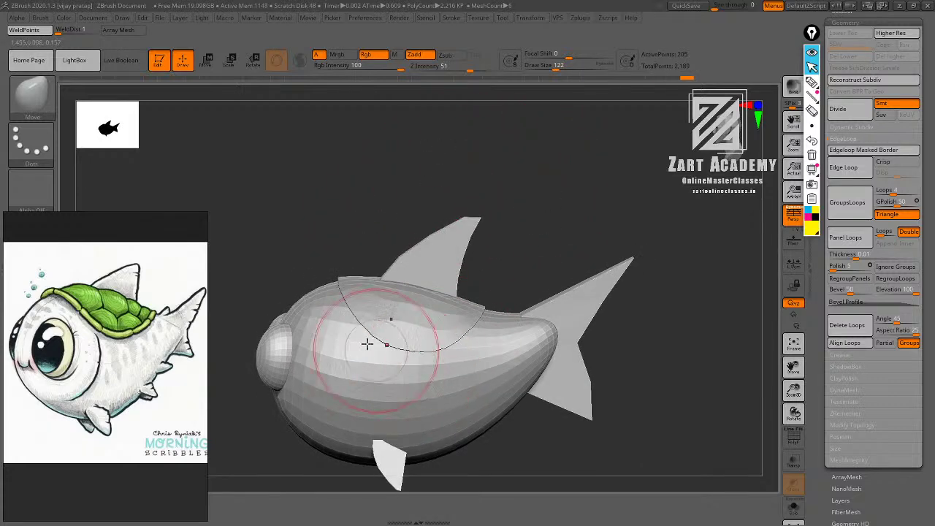
pyautogui.moveTo(355, 262); pyautogui.dragTo(344, 305)
pyautogui.moveTo(378, 211); pyautogui.dragTo(505, 239)
pyautogui.moveTo(534, 149); pyautogui.dragTo(525, 205)
pyautogui.moveTo(501, 149); pyautogui.dragTo(540, 221)
pyautogui.moveTo(567, 149); pyautogui.dragTo(578, 214)
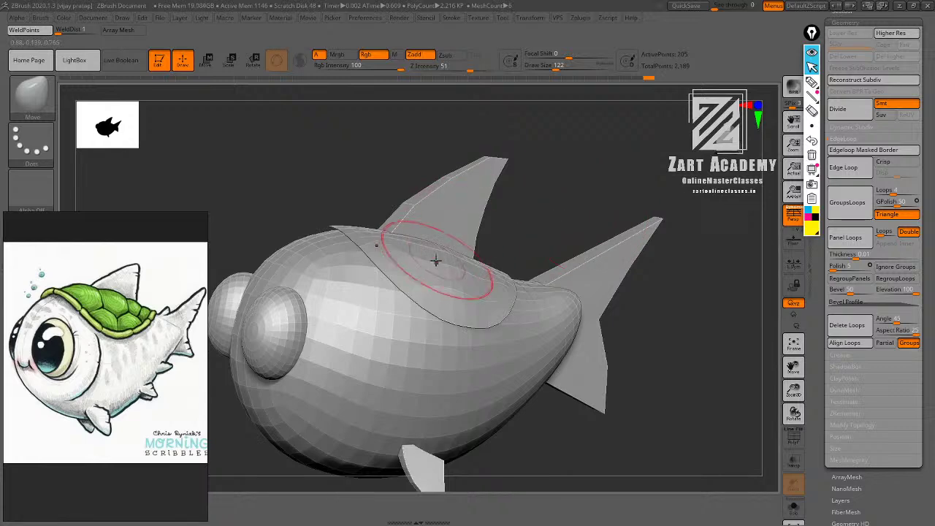
# Switch to the ZModeler brush and display the shell patch's polygon wireframe.
pyautogui.press('b')
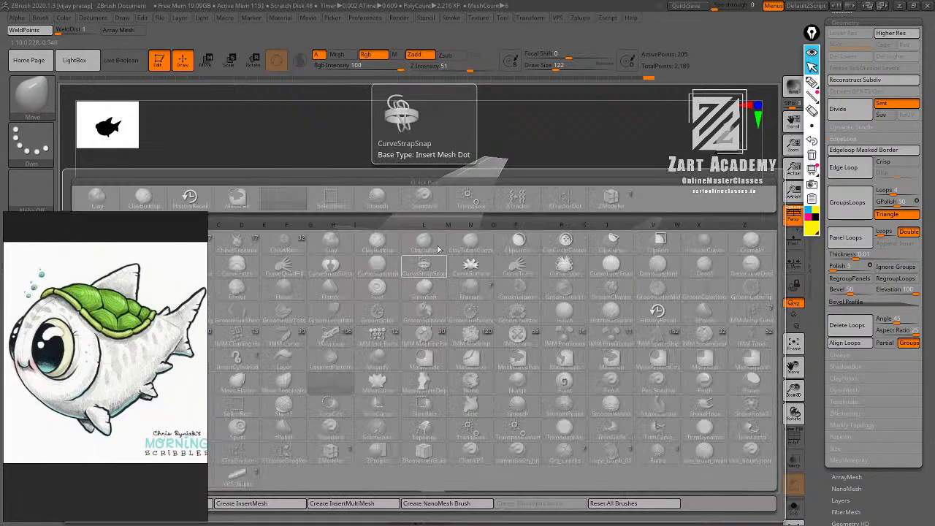
pyautogui.press('b')
pyautogui.press('z')
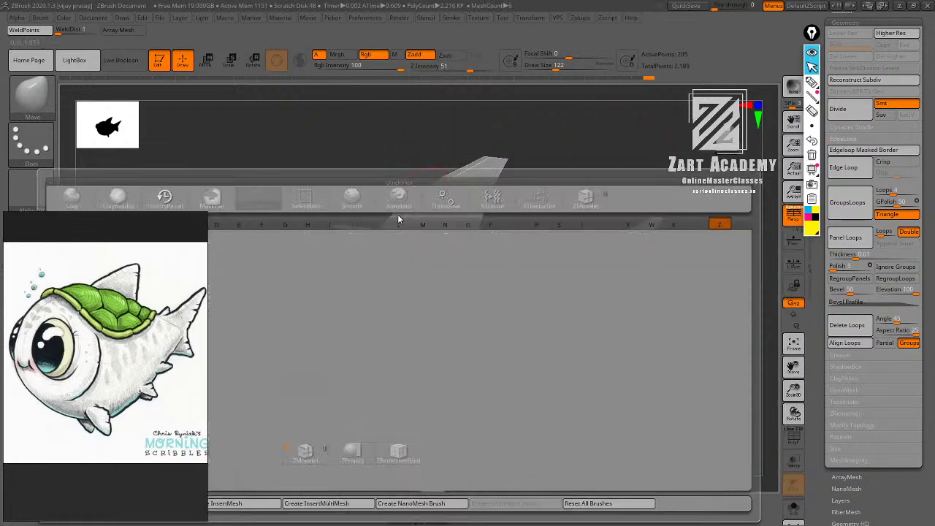
pyautogui.press('m')
pyautogui.click(369, 246)
pyautogui.moveTo(560, 193); pyautogui.dragTo(480, 234)
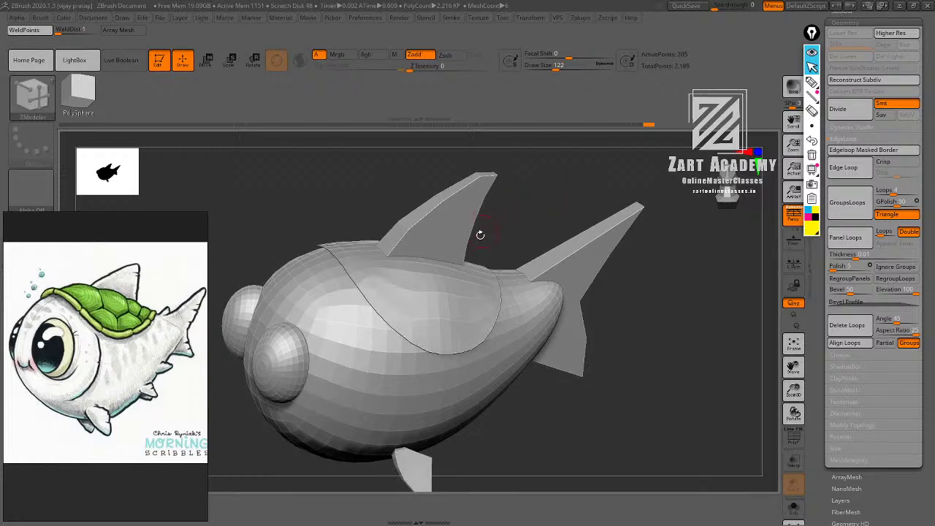
pyautogui.moveTo(532, 206); pyautogui.dragTo(511, 231)
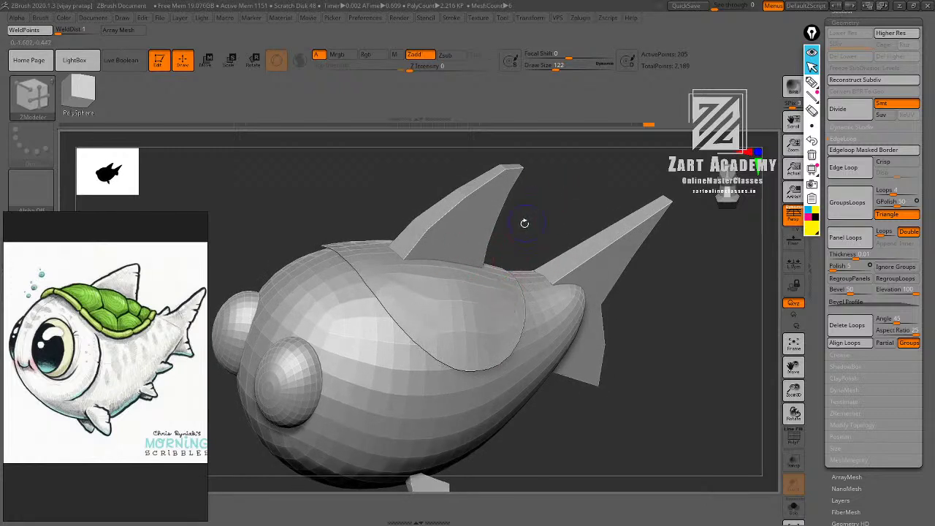
pyautogui.hotkey('shift', 'f')
pyautogui.moveTo(538, 214); pyautogui.dragTo(528, 236)
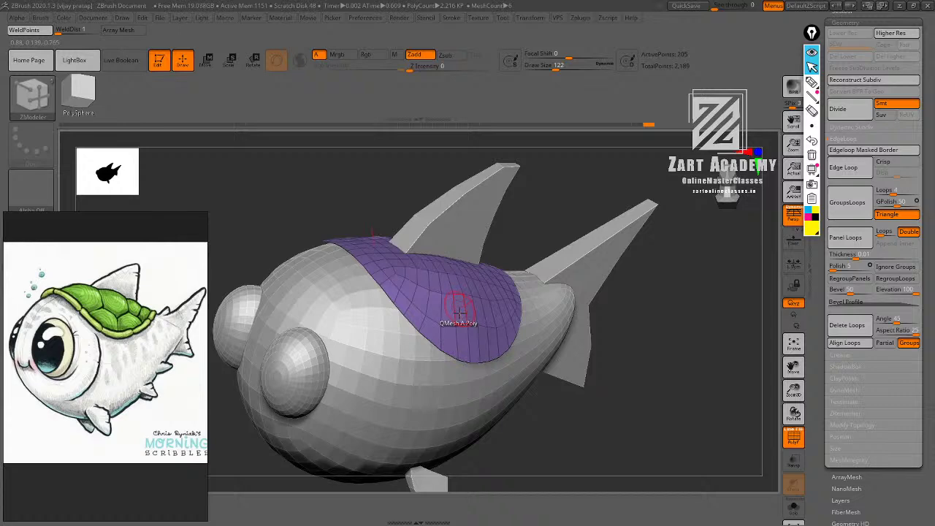
# Thicken the shell patch outward with ZModeler's QMesh polygon action targeting Polygroup Island.
pyautogui.press('space')
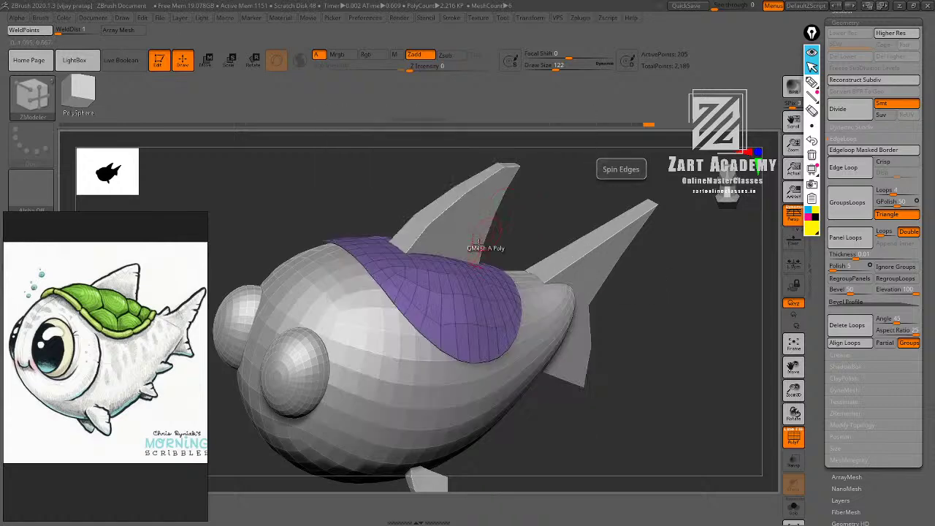
pyautogui.keyDown('ctrl'); pyautogui.moveTo(448, 302); pyautogui.dragTo(443, 304, button='right'); pyautogui.keyUp('ctrl')
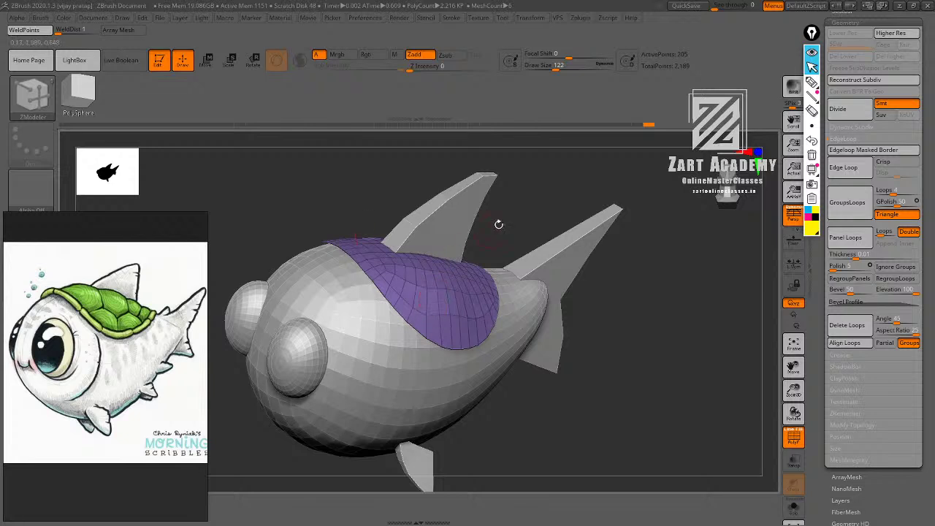
pyautogui.moveTo(498, 224); pyautogui.dragTo(478, 281)
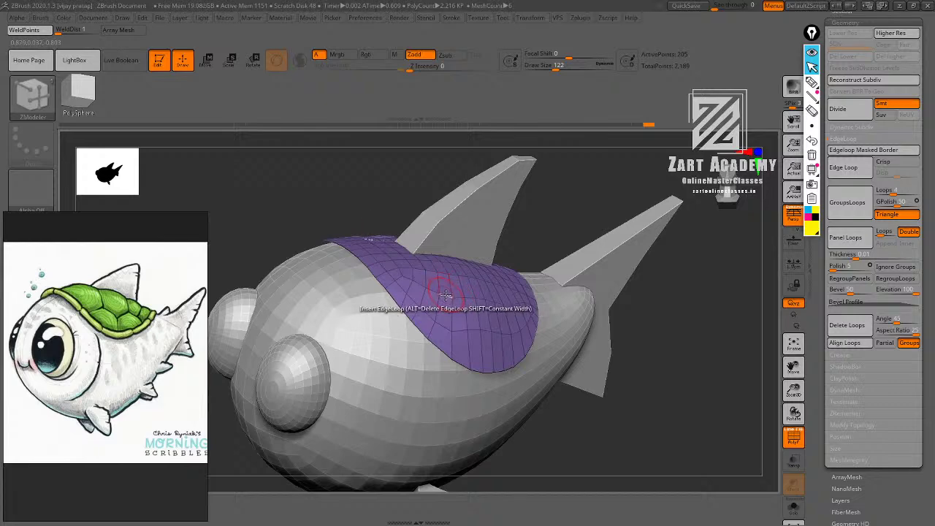
pyautogui.press('space')
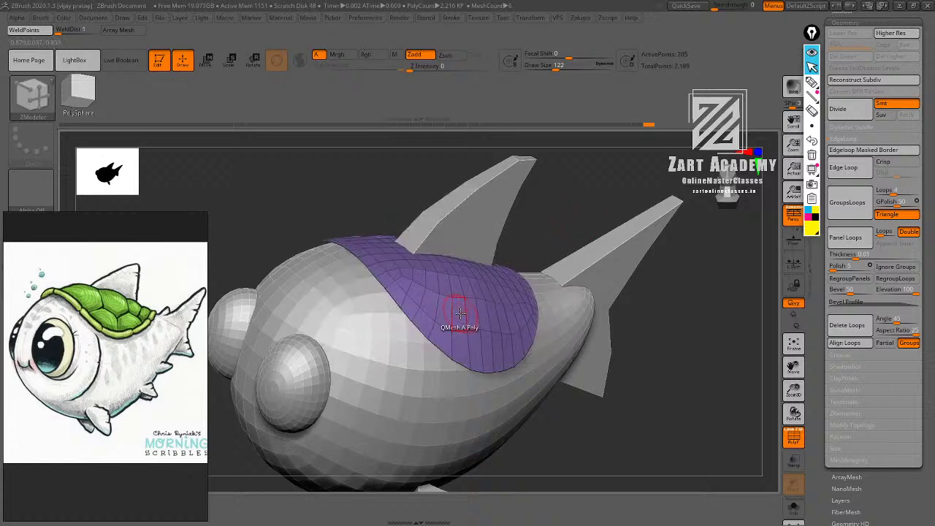
pyautogui.press('space')
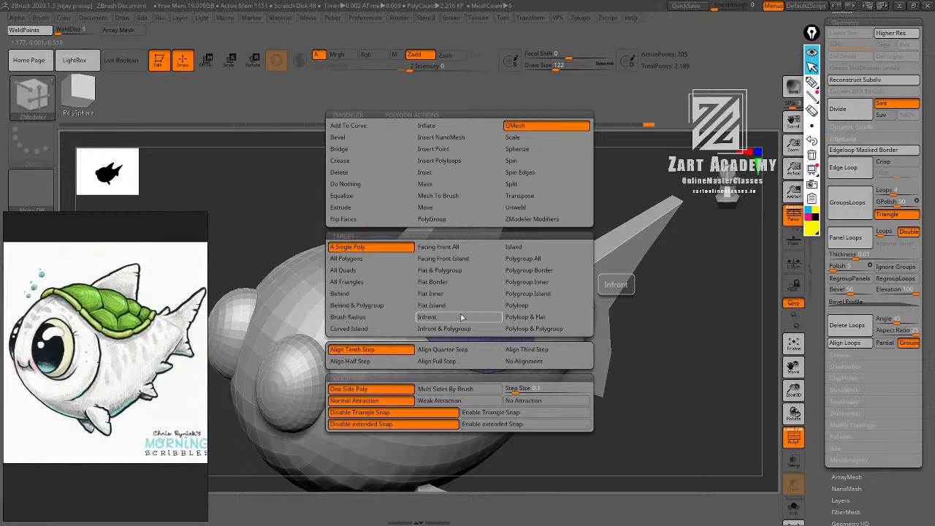
pyautogui.click(540, 296)
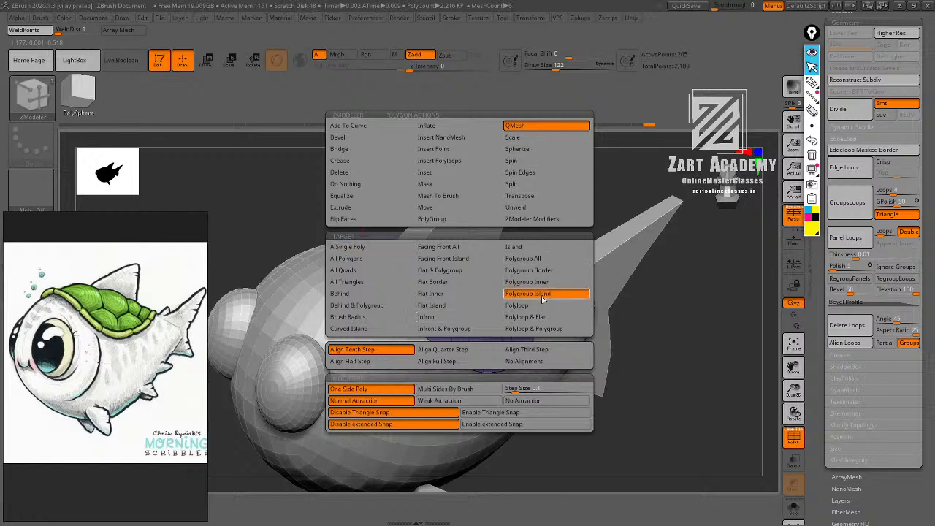
pyautogui.moveTo(614, 179); pyautogui.dragTo(554, 234)
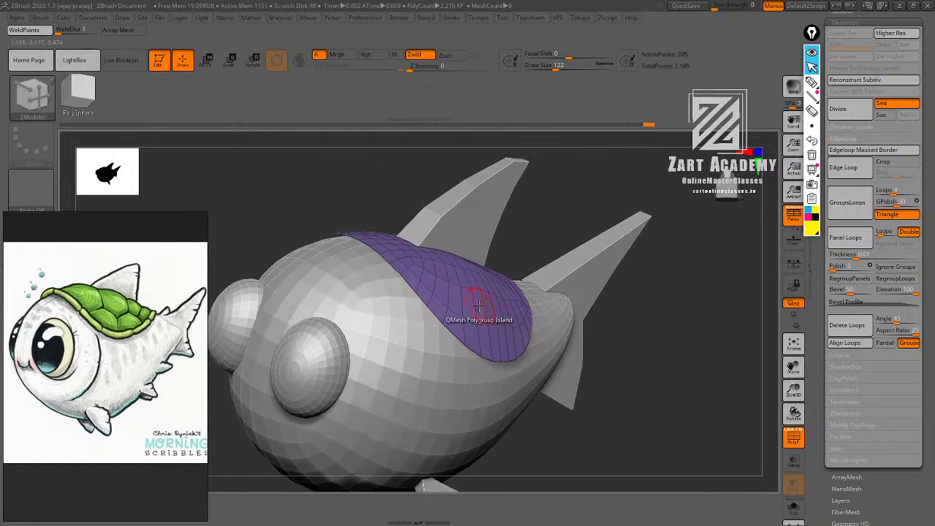
pyautogui.moveTo(478, 303); pyautogui.dragTo(483, 296)
pyautogui.hotkey('ctrl', 'z')
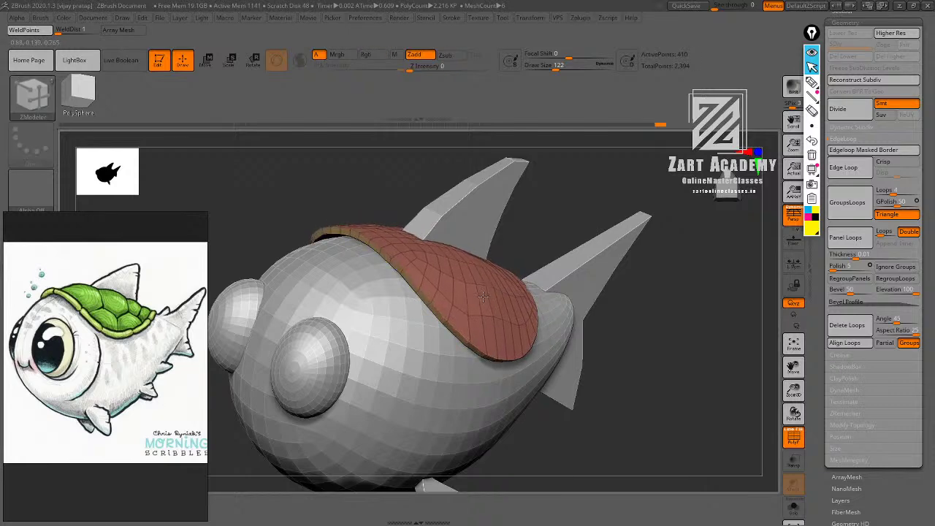
# Examine the thickened shell's rim and surface with and without the polygon wireframe.
pyautogui.press('f')
pyautogui.hotkey('shift', 'f')
pyautogui.moveTo(601, 209); pyautogui.dragTo(643, 261)
pyautogui.hotkey('shift', 'f')
pyautogui.moveTo(628, 213); pyautogui.dragTo(618, 180)
pyautogui.keyDown('alt'); pyautogui.moveTo(618, 180); pyautogui.dragTo(597, 220); pyautogui.keyUp('alt')
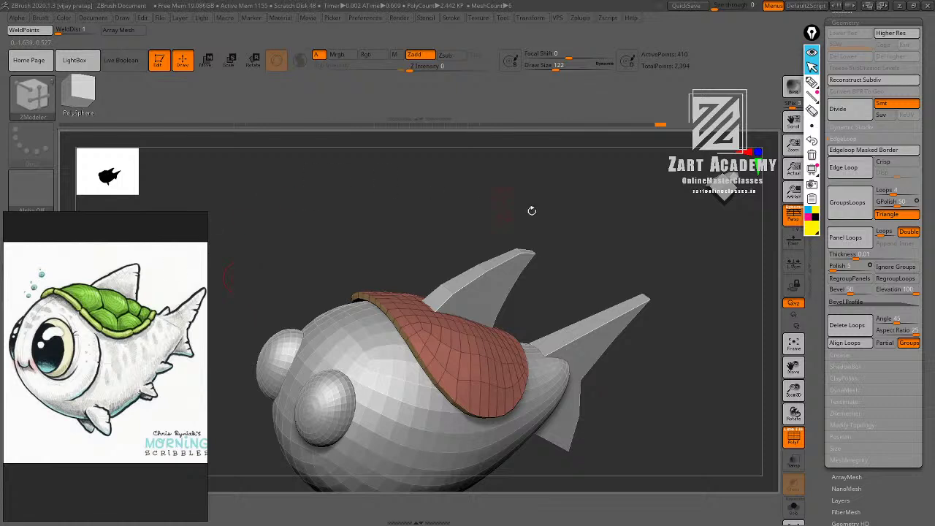
pyautogui.moveTo(606, 228)
pyautogui.mouseDown()
pyautogui.moveTo(599, 209)
pyautogui.moveTo(615, 213)
pyautogui.mouseUp()
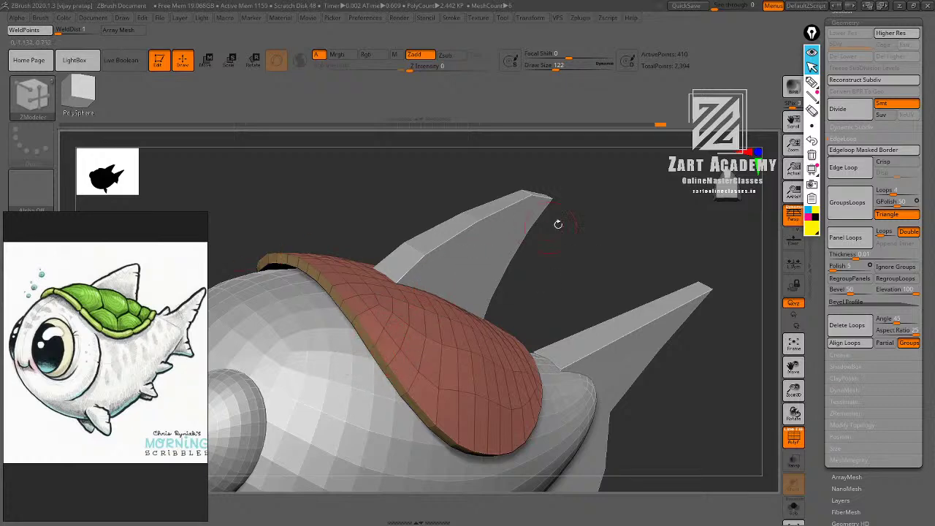
# Extrude the shell's border strip outward into a raised rim with ZModeler's QMesh polygon action targeting Polygroup Island.
pyautogui.moveTo(558, 223); pyautogui.dragTo(417, 264)
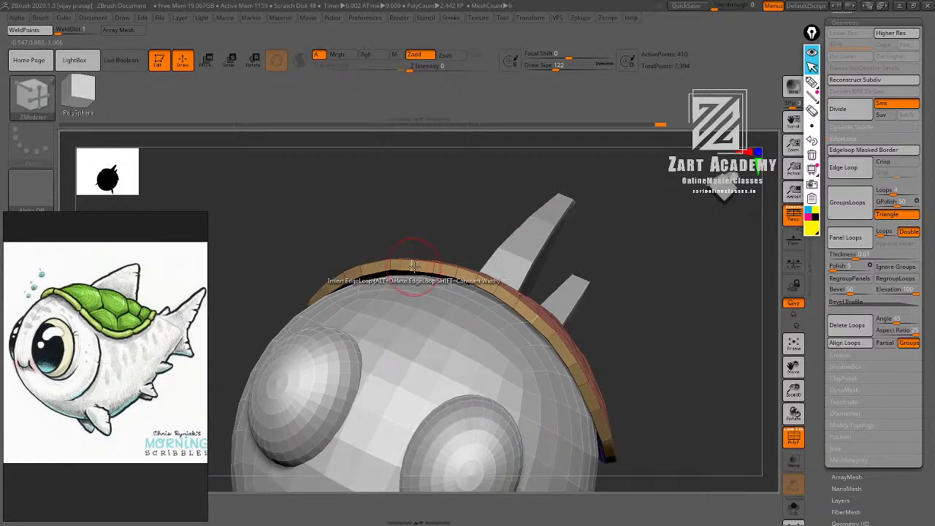
pyautogui.moveTo(676, 225); pyautogui.dragTo(613, 230)
pyautogui.press('space')
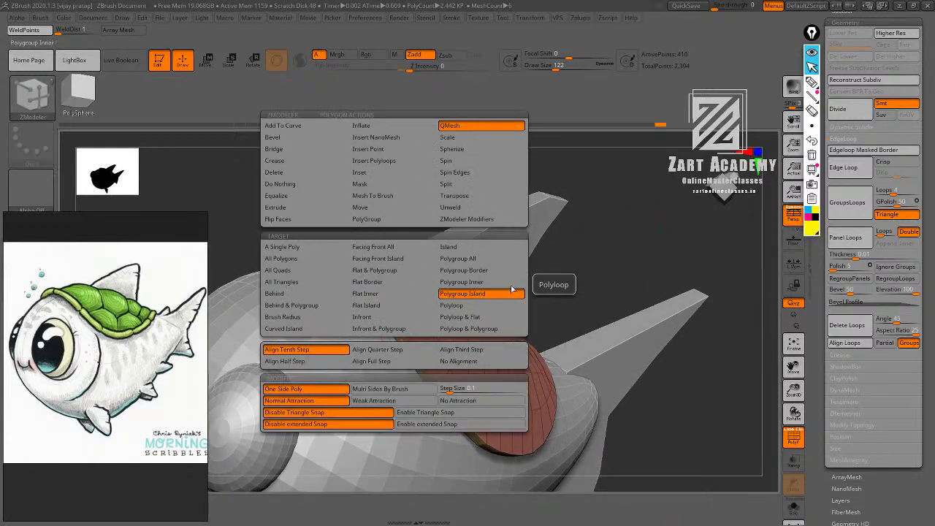
pyautogui.click(479, 295)
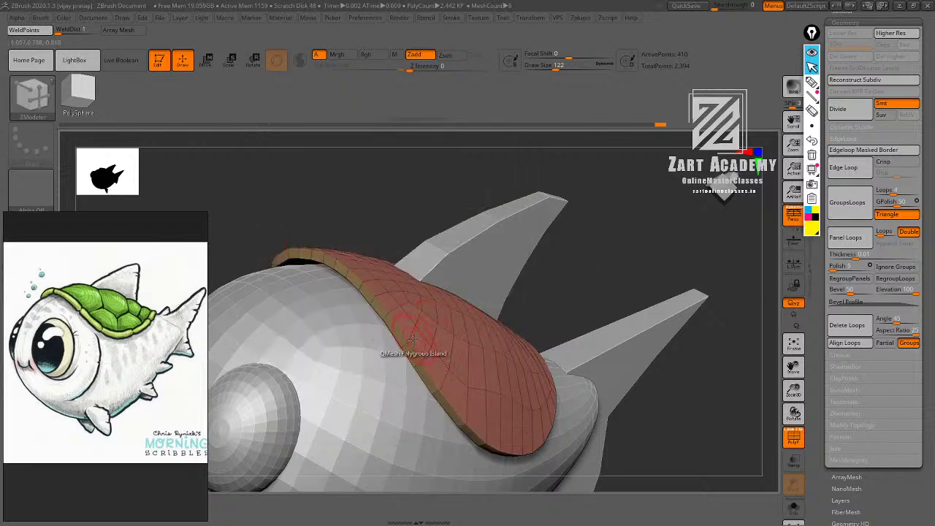
pyautogui.moveTo(394, 335); pyautogui.dragTo(385, 340)
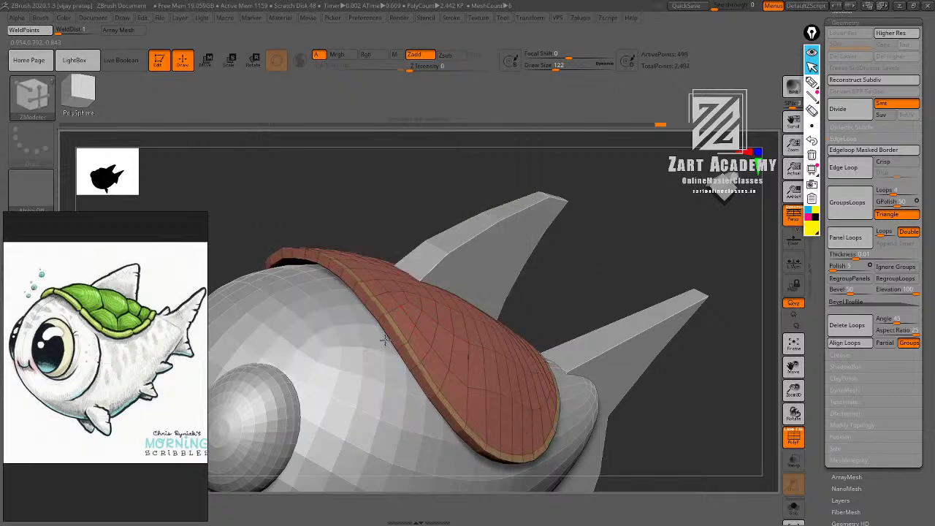
pyautogui.moveTo(557, 202)
pyautogui.mouseDown()
pyautogui.moveTo(589, 221)
pyautogui.moveTo(574, 206)
pyautogui.mouseUp()
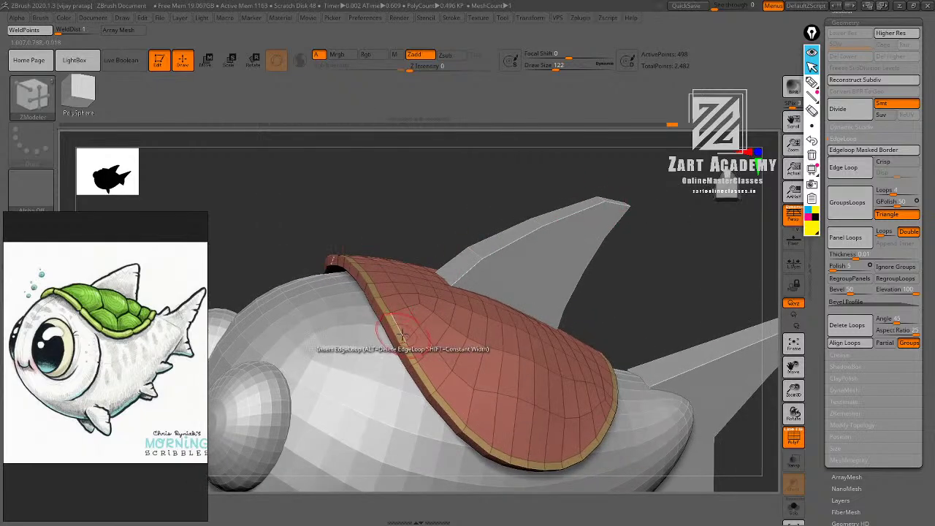
pyautogui.hotkey('ctrl', 'z')
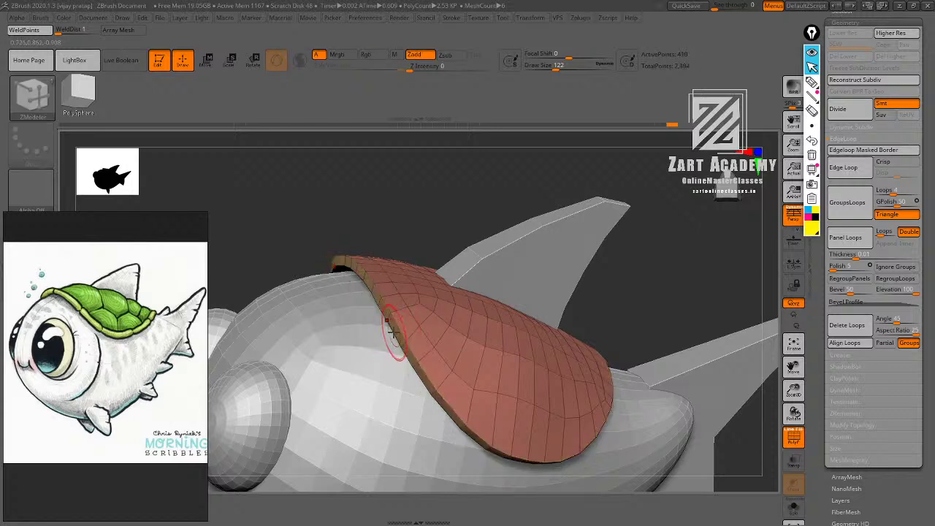
pyautogui.moveTo(394, 331); pyautogui.dragTo(395, 311)
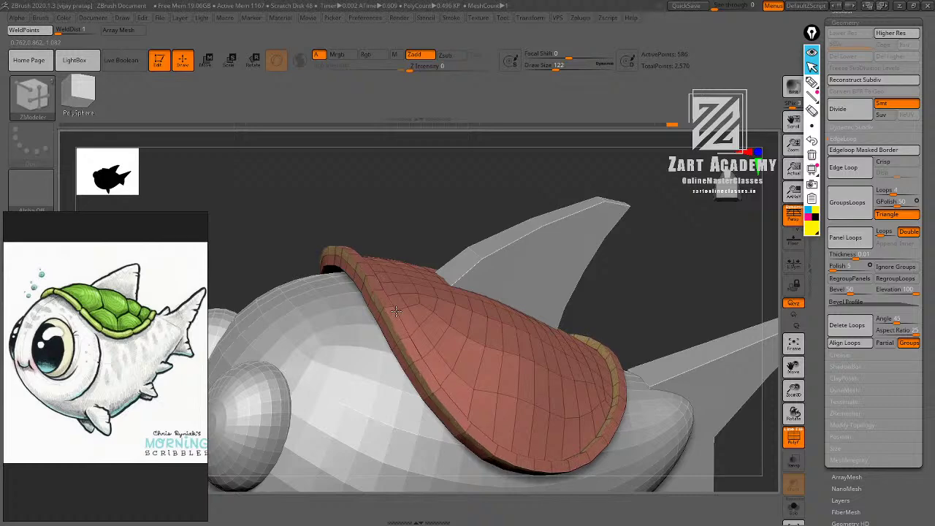
# Hide the shell's polygon wireframe and switch to the Move brush.
pyautogui.keyDown('alt'); pyautogui.moveTo(682, 229); pyautogui.dragTo(561, 273); pyautogui.keyUp('alt')
pyautogui.hotkey('shift', 'f')
pyautogui.keyDown('alt'); pyautogui.moveTo(561, 273); pyautogui.dragTo(640, 260); pyautogui.keyUp('alt')
pyautogui.moveTo(650, 322)
pyautogui.mouseDown()
pyautogui.moveTo(633, 290)
pyautogui.moveTo(637, 296)
pyautogui.moveTo(645, 277)
pyautogui.moveTo(652, 285)
pyautogui.mouseUp()
pyautogui.press('b')
pyautogui.press('m')
pyautogui.press('v')
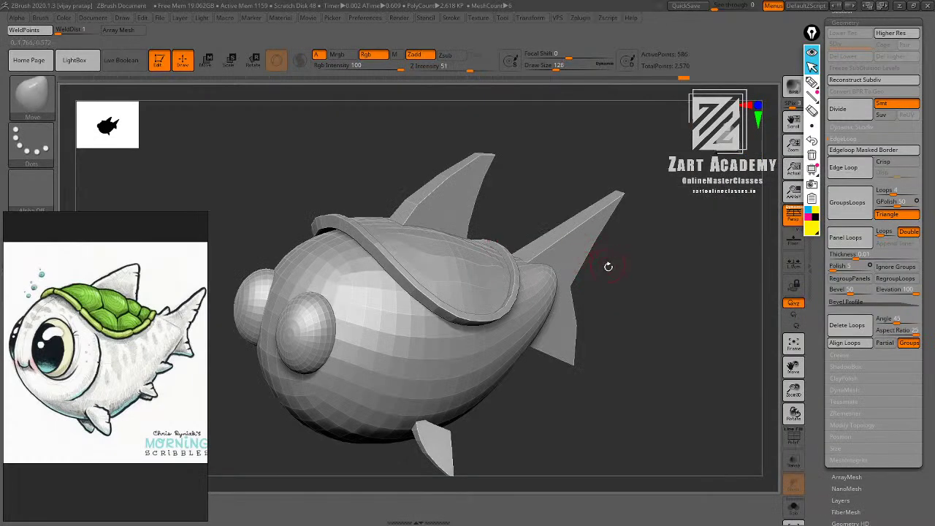
# Examine the rimmed shell's fit on the fish's body from the front, side and rear.
pyautogui.keyDown('shift'); pyautogui.click(607, 66); pyautogui.keyUp('shift')
pyautogui.keyDown('shift'); pyautogui.moveTo(573, 68); pyautogui.dragTo(555, 69); pyautogui.keyUp('shift')
pyautogui.moveTo(545, 175); pyautogui.dragTo(543, 206)
pyautogui.keyDown('alt'); pyautogui.moveTo(564, 248); pyautogui.dragTo(547, 216); pyautogui.keyUp('alt')
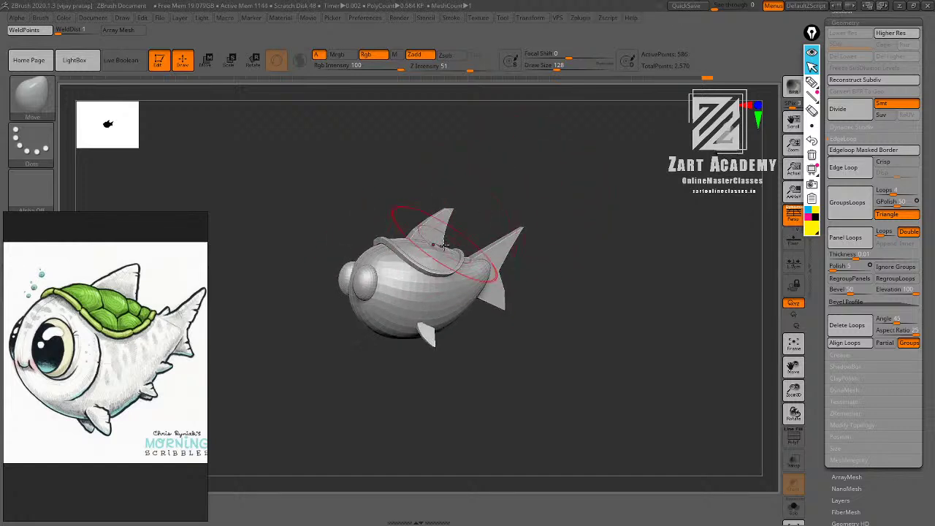
pyautogui.moveTo(557, 196); pyautogui.dragTo(495, 233)
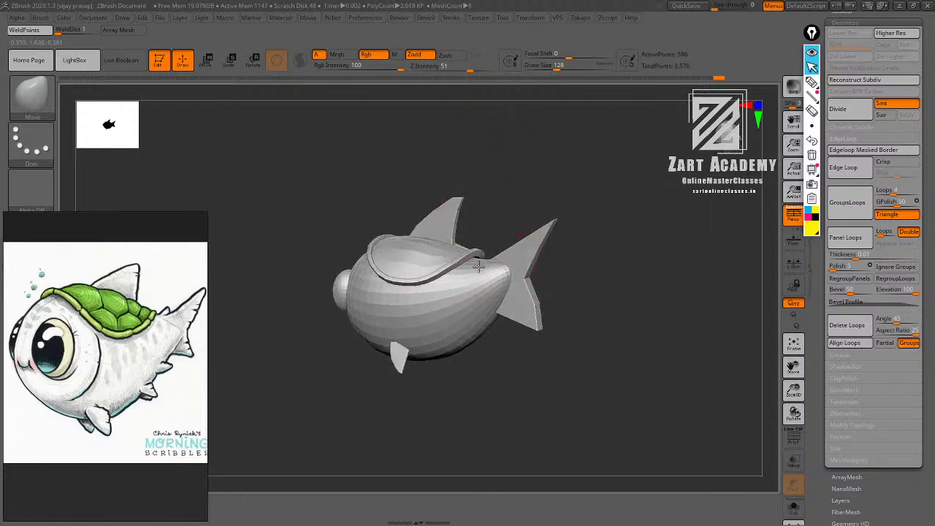
pyautogui.moveTo(574, 199); pyautogui.dragTo(596, 167)
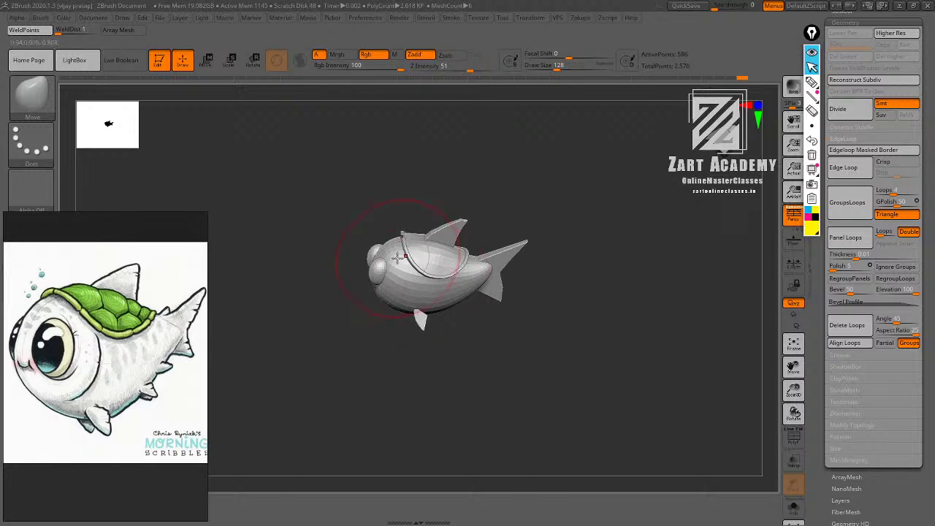
pyautogui.moveTo(538, 151); pyautogui.dragTo(499, 240)
pyautogui.moveTo(595, 176); pyautogui.dragTo(628, 237)
# Show the list of subtools and make the fish's body the active one.
pyautogui.moveTo(927, 149); pyautogui.dragTo(908, 235)
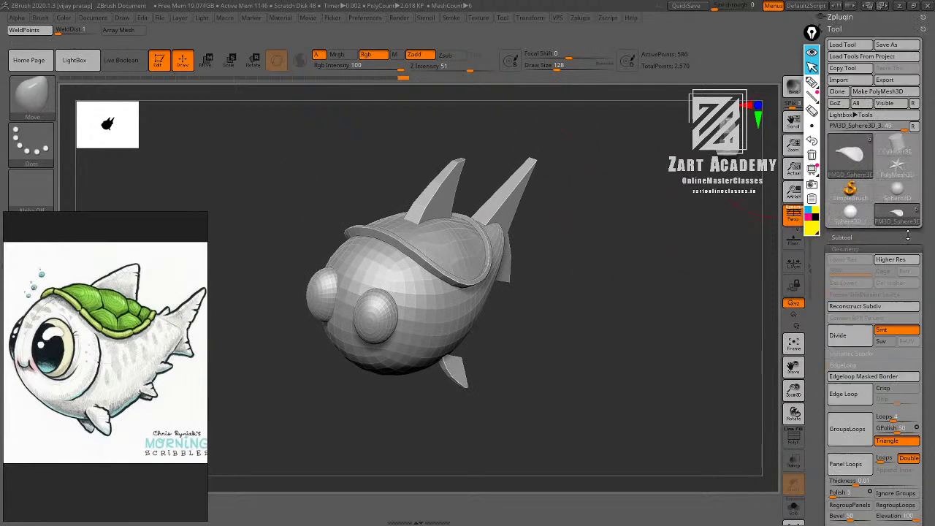
pyautogui.click(841, 238)
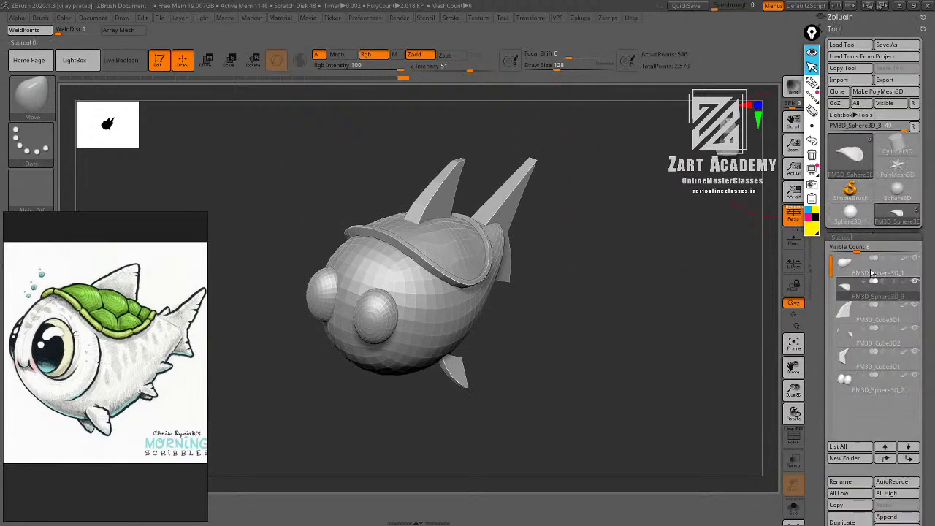
pyautogui.click(871, 270)
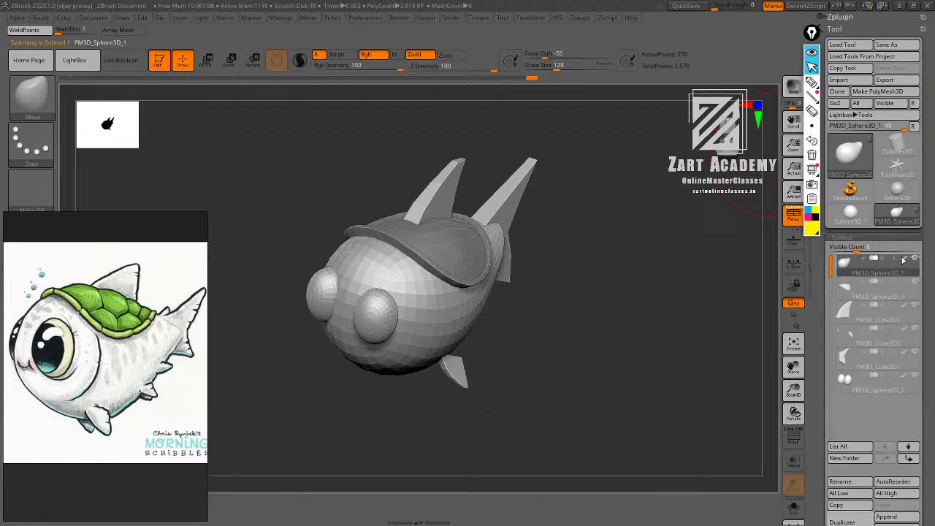
pyautogui.moveTo(738, 274); pyautogui.dragTo(651, 299)
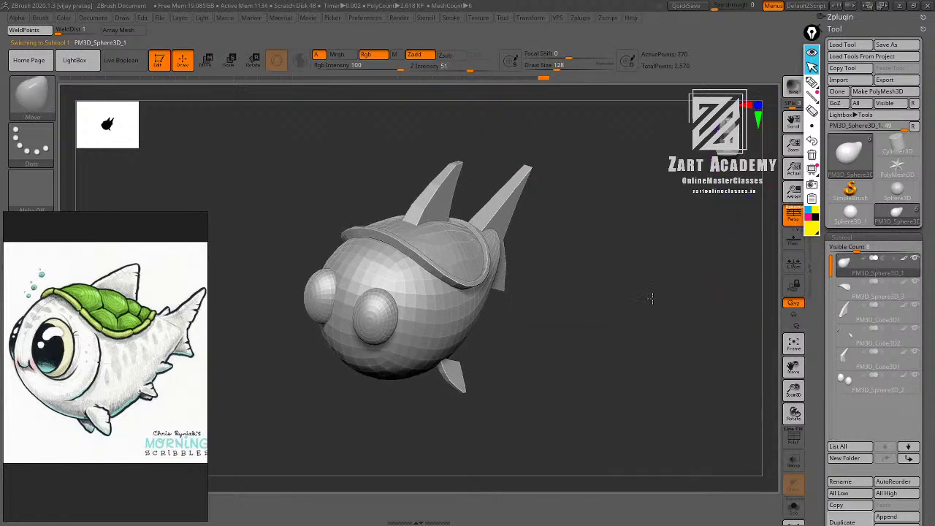
# Save the fish model as a ZTool named Fish in the Downloads folder.
pyautogui.click(886, 45)
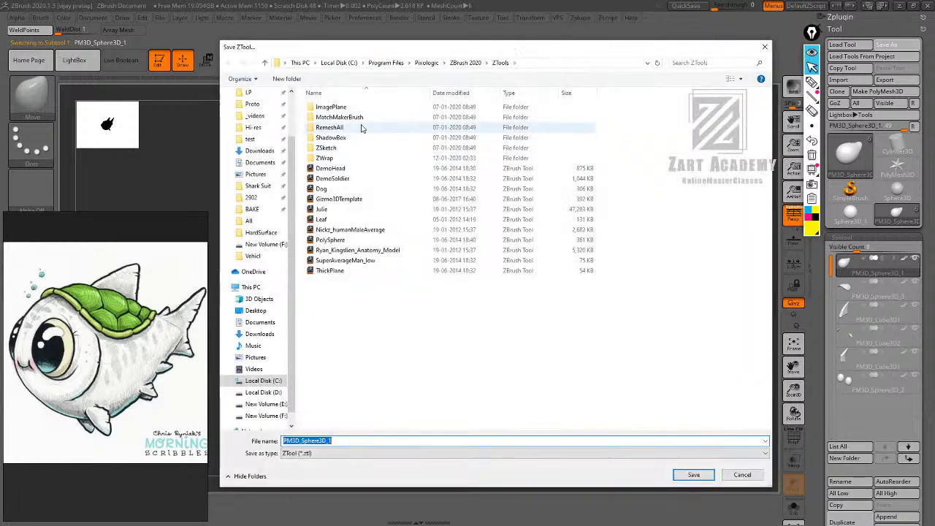
pyautogui.click(259, 150)
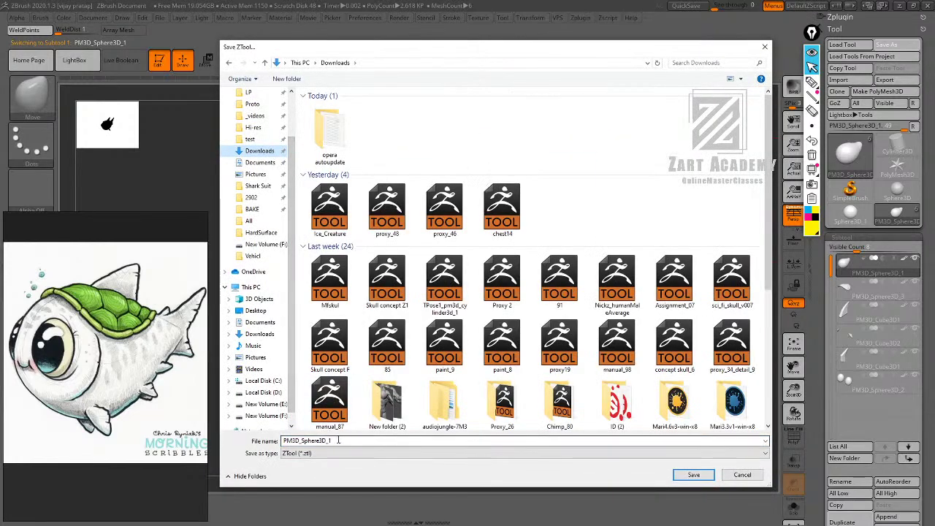
pyautogui.click(338, 440)
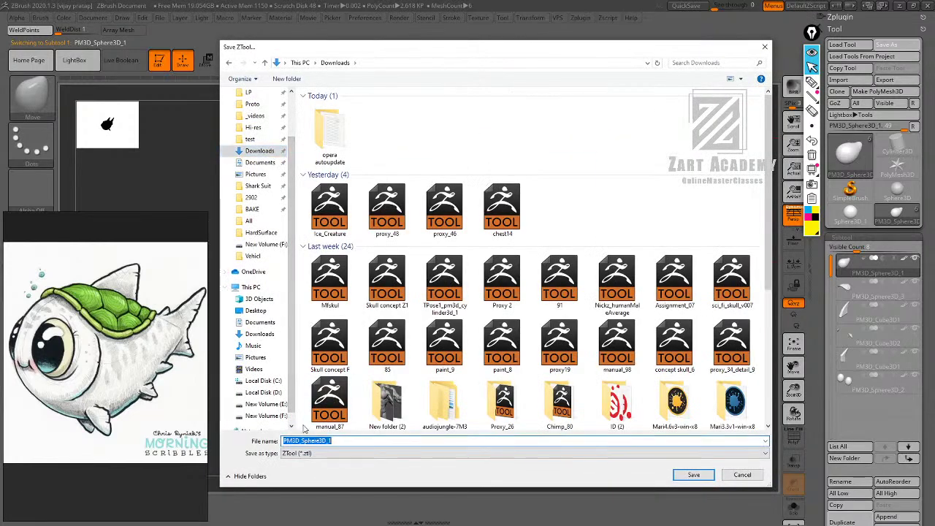
pyautogui.write('Fish')
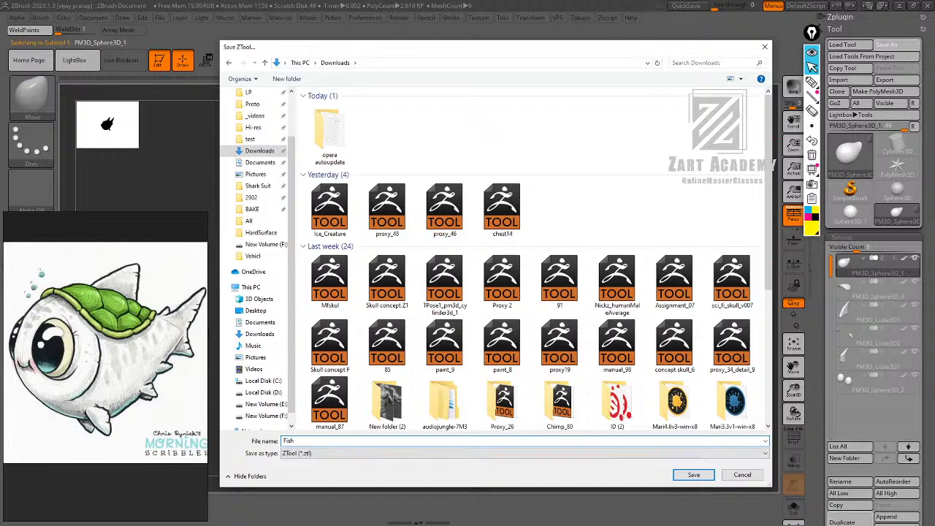
pyautogui.press('Return')
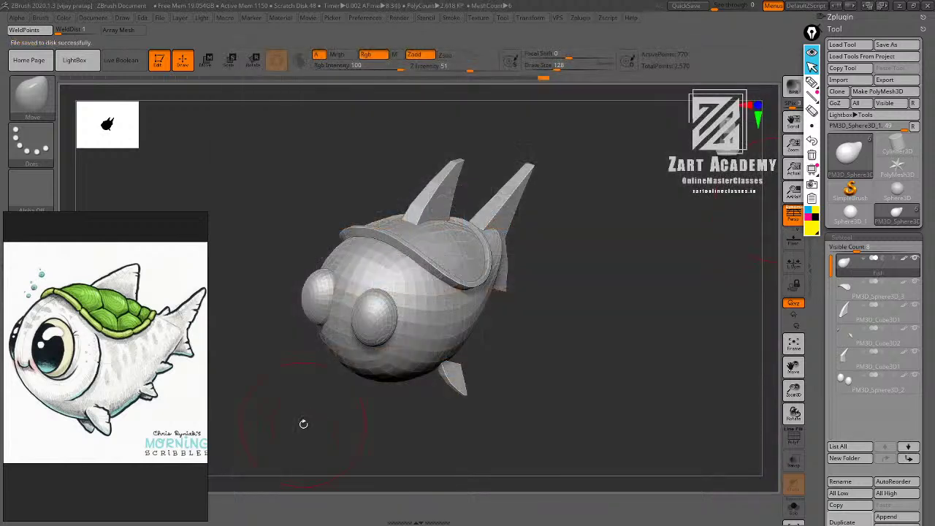
# Combine all the fish's subtools into one temporary posing mesh with Transpose Master's TPoseMesh.
pyautogui.moveTo(591, 259); pyautogui.dragTo(622, 219)
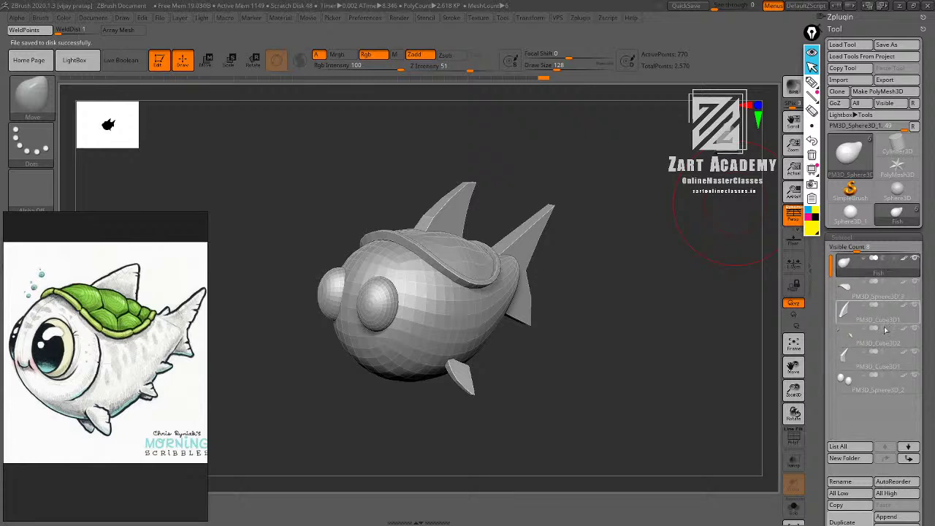
pyautogui.moveTo(637, 241); pyautogui.dragTo(605, 239)
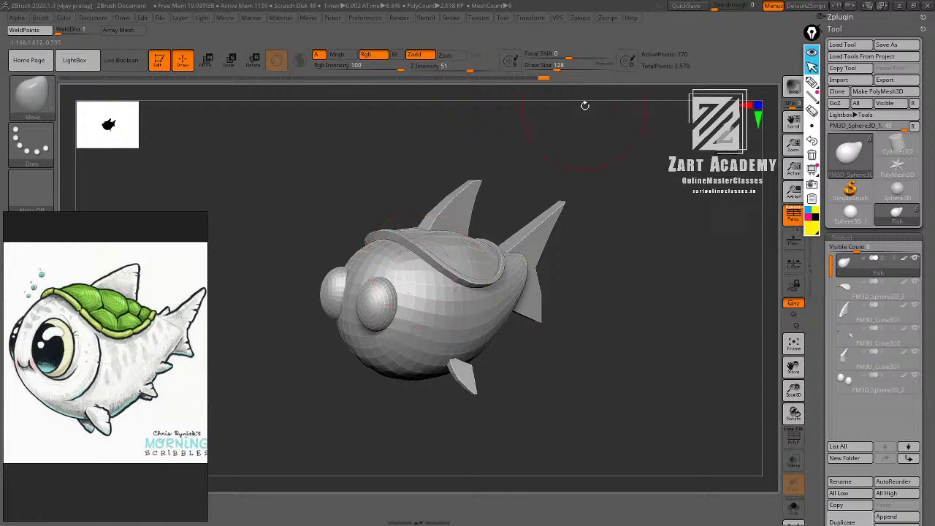
pyautogui.click(583, 19)
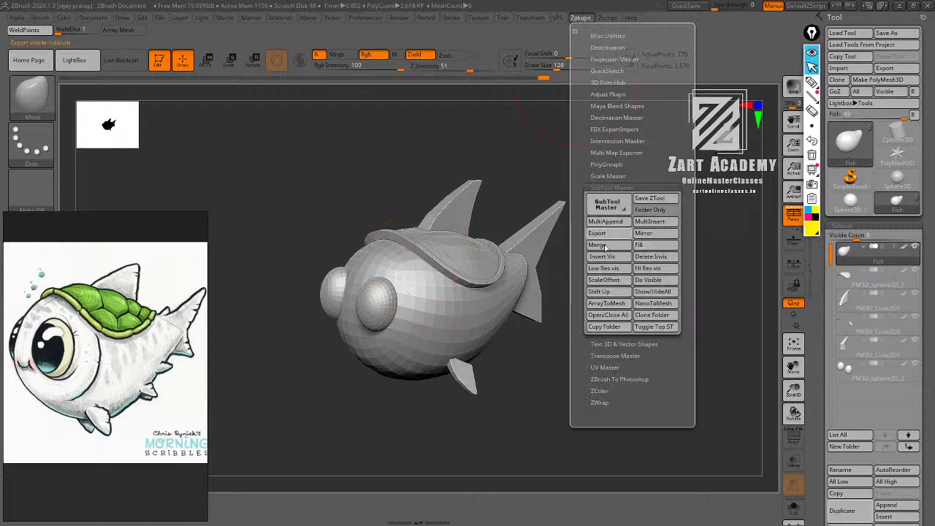
pyautogui.click(615, 355)
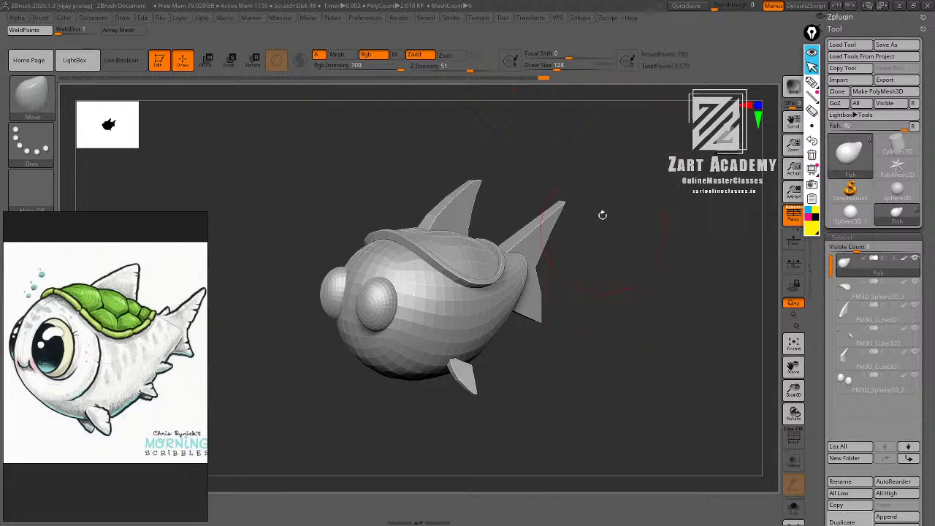
pyautogui.click(582, 21)
pyautogui.click(603, 231)
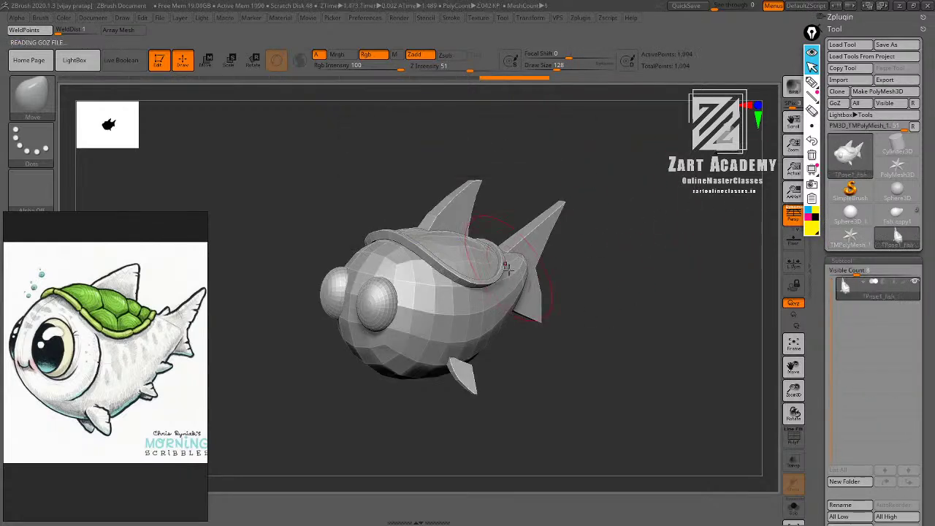
# Inspect the body alone on the combined posing mesh, and restore the visibility of all the parts.
pyautogui.moveTo(880, 285)
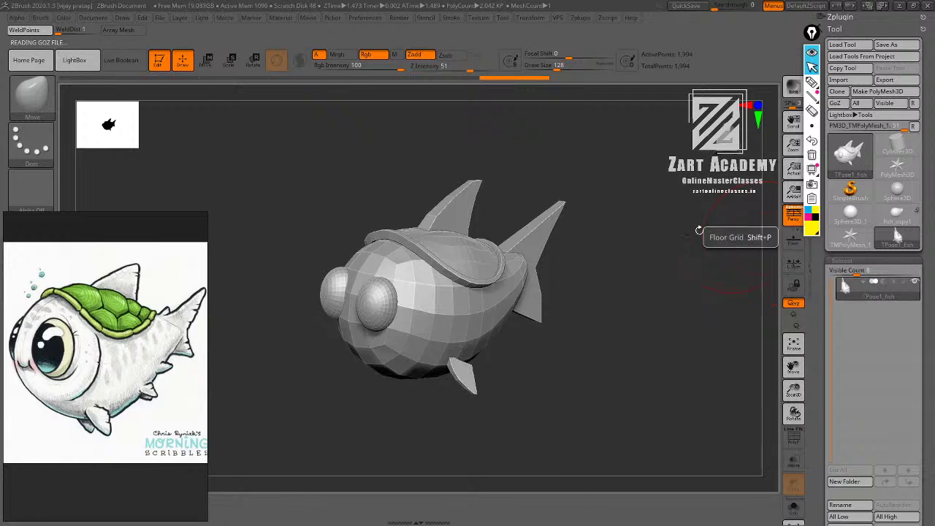
pyautogui.moveTo(576, 266); pyautogui.dragTo(595, 268)
pyautogui.moveTo(537, 263); pyautogui.dragTo(584, 265)
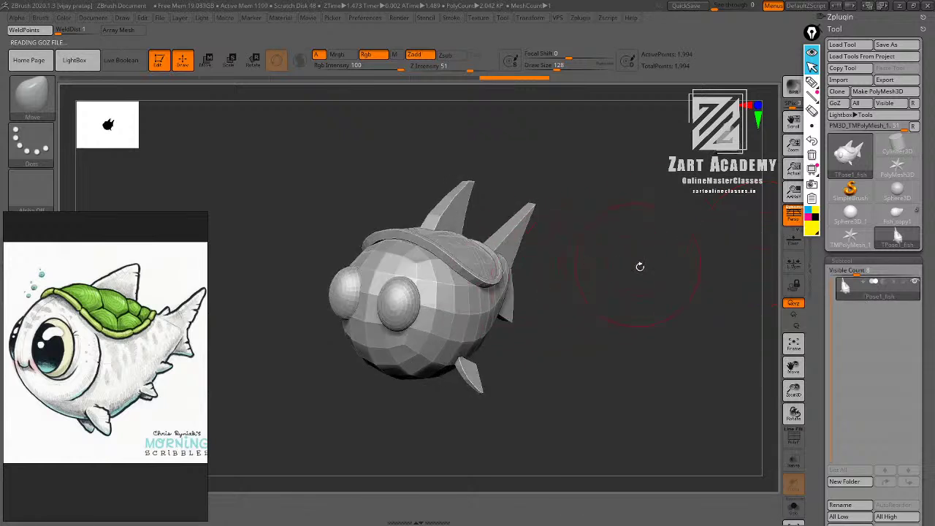
pyautogui.moveTo(640, 267); pyautogui.dragTo(651, 252)
pyautogui.keyDown('ctrl'); pyautogui.keyDown('shift'); pyautogui.click(479, 279); pyautogui.keyUp('shift'); pyautogui.keyUp('ctrl')
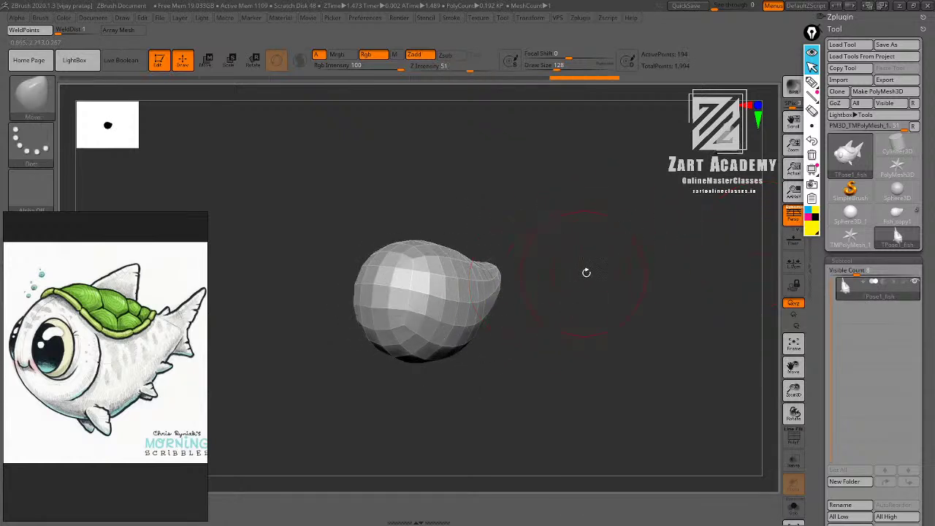
pyautogui.moveTo(587, 273); pyautogui.dragTo(609, 264)
pyautogui.keyDown('ctrl'); pyautogui.keyDown('shift'); pyautogui.click(635, 252); pyautogui.keyUp('shift'); pyautogui.keyUp('ctrl')
pyautogui.moveTo(669, 250)
pyautogui.mouseDown()
pyautogui.moveTo(634, 243)
pyautogui.moveTo(660, 267)
pyautogui.moveTo(674, 266)
pyautogui.mouseUp()
# Display the polyframe on the combined mesh and isolate the body's polygroup to inspect its topology.
pyautogui.hotkey('shift', 'f')
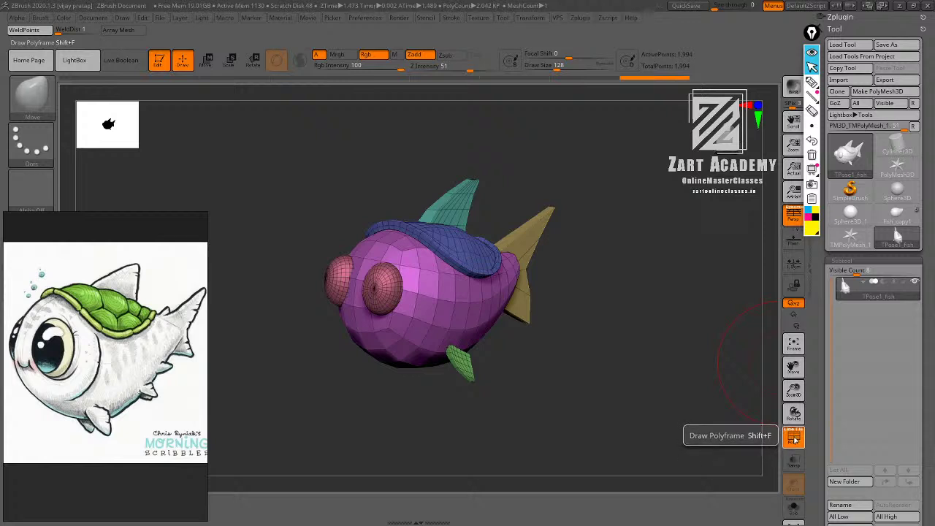
pyautogui.moveTo(636, 234); pyautogui.dragTo(613, 263)
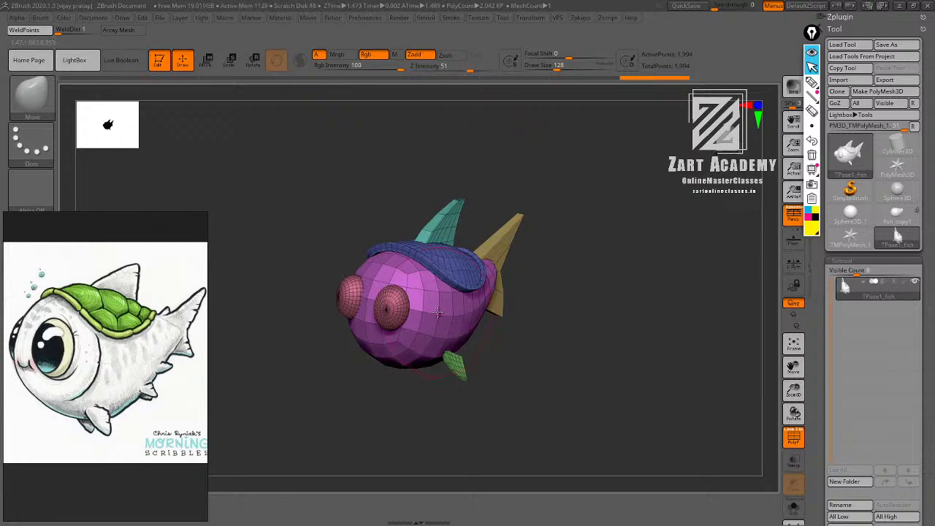
pyautogui.hotkey('ctrl', 'shift')
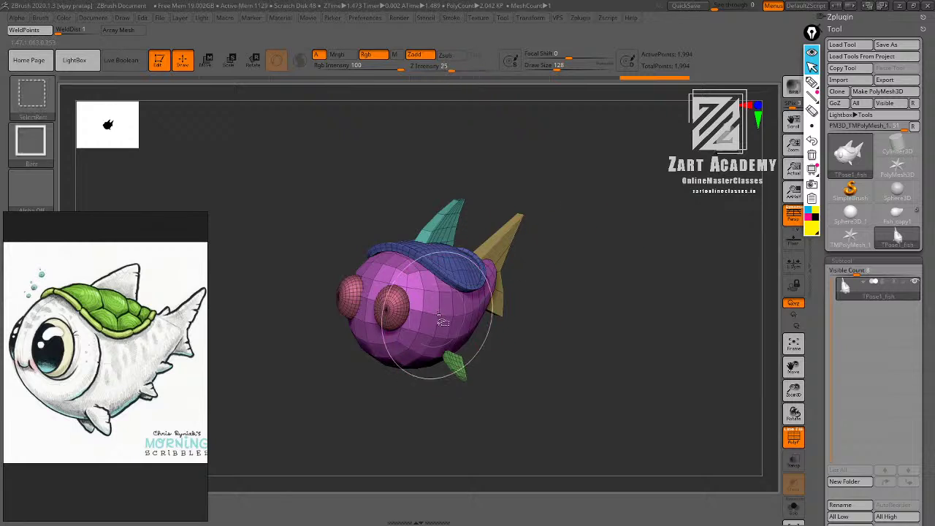
pyautogui.keyDown('ctrl'); pyautogui.keyDown('shift'); pyautogui.click(441, 318); pyautogui.keyUp('shift'); pyautogui.keyUp('ctrl')
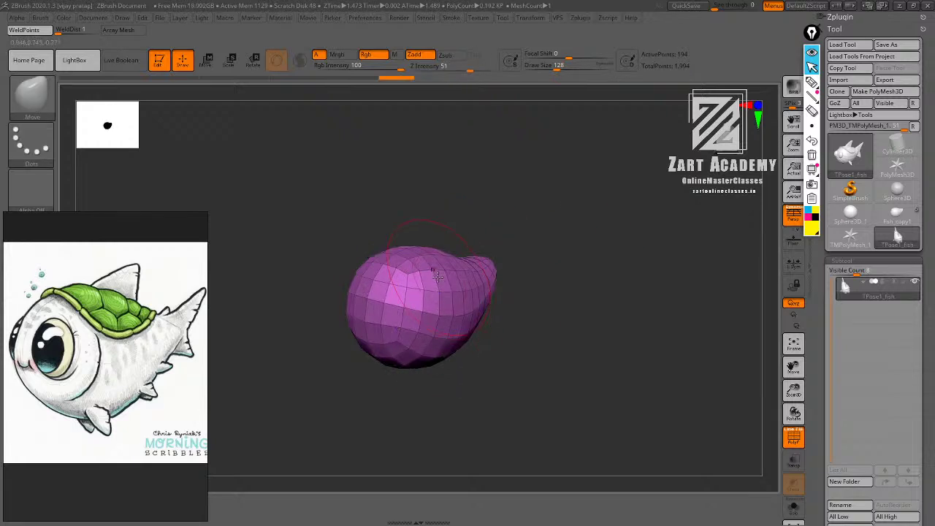
pyautogui.moveTo(503, 260); pyautogui.dragTo(431, 260)
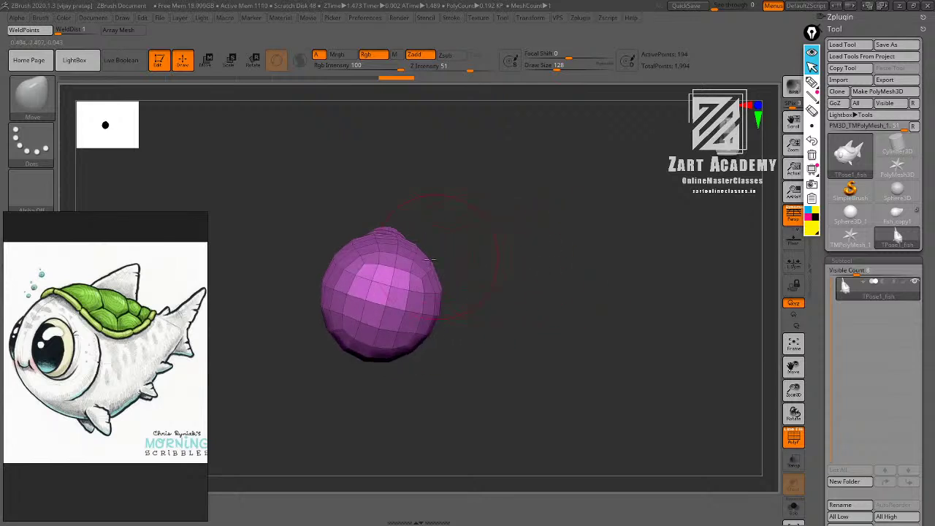
pyautogui.moveTo(521, 265); pyautogui.dragTo(468, 268)
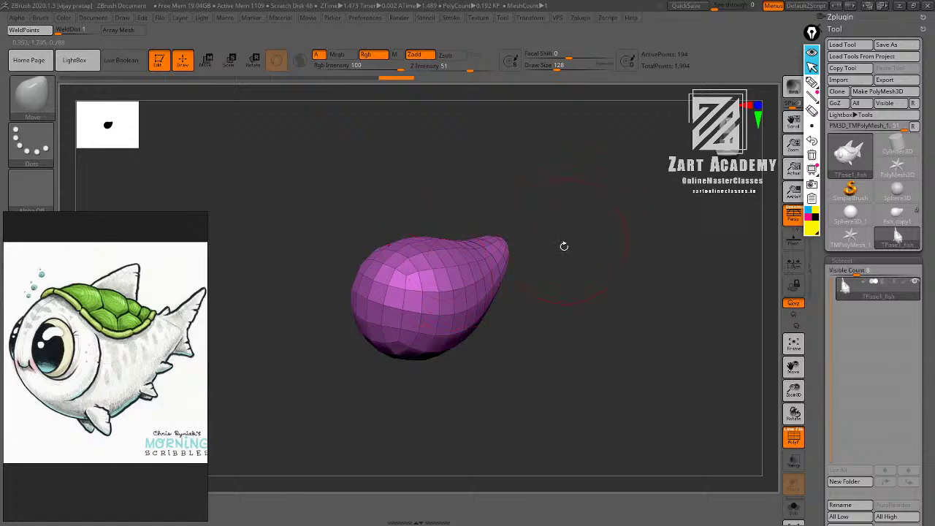
pyautogui.moveTo(565, 246); pyautogui.dragTo(555, 217)
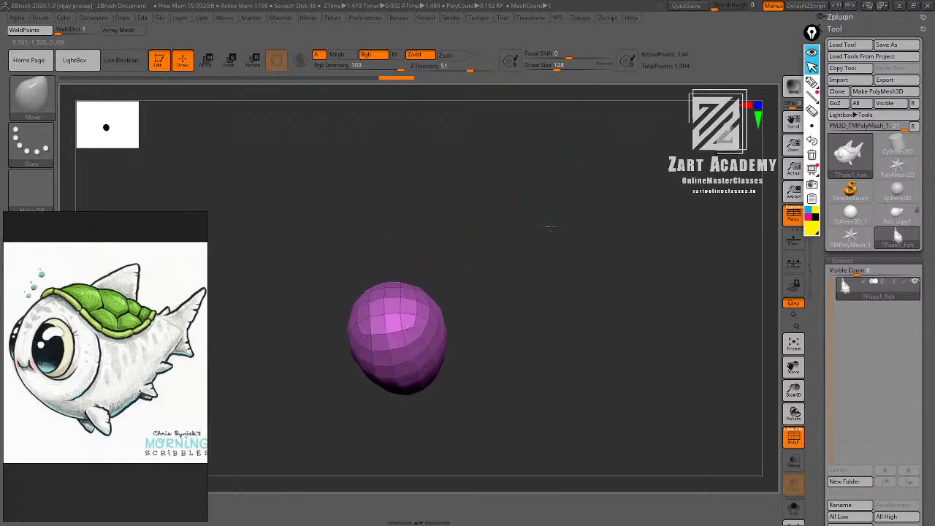
# Adjust the isolated body's side contour toward the tail with the Move brush at draw size 156.
pyautogui.press('b')
pyautogui.press('m')
pyautogui.press('v')
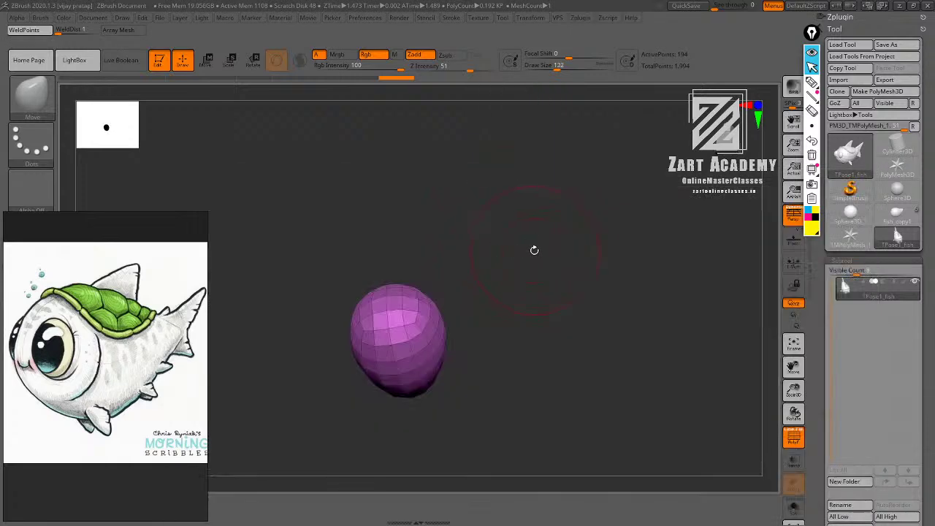
pyautogui.press(']')
pyautogui.moveTo(524, 287); pyautogui.dragTo(521, 240)
pyautogui.moveTo(489, 309); pyautogui.dragTo(487, 303)
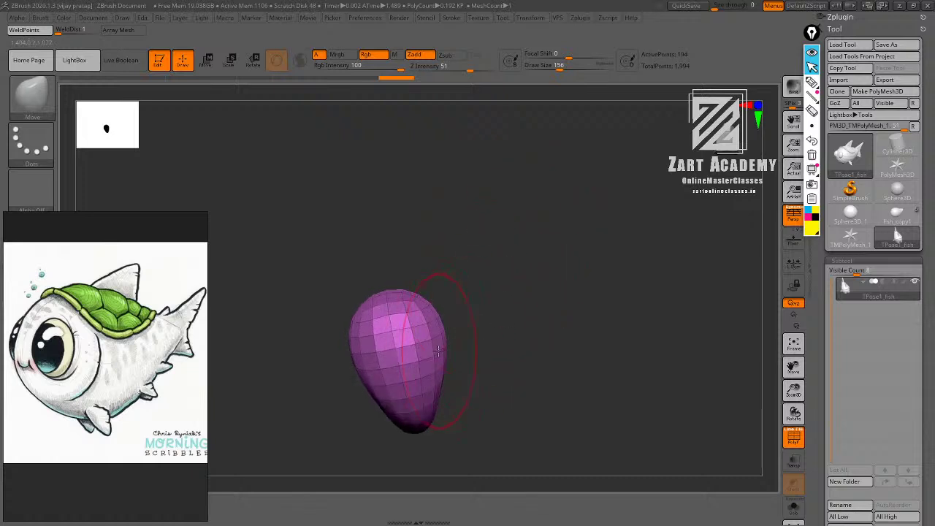
pyautogui.moveTo(447, 352)
pyautogui.mouseDown()
pyautogui.moveTo(480, 329)
pyautogui.moveTo(477, 315)
pyautogui.mouseUp()
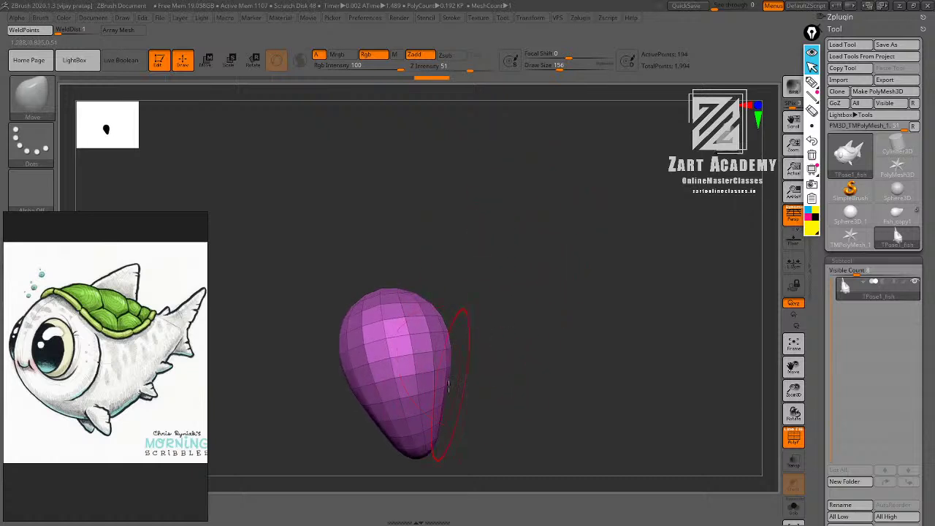
pyautogui.moveTo(462, 363)
pyautogui.mouseDown()
pyautogui.moveTo(433, 290)
pyautogui.moveTo(439, 307)
pyautogui.mouseUp()
pyautogui.moveTo(507, 346); pyautogui.dragTo(491, 305)
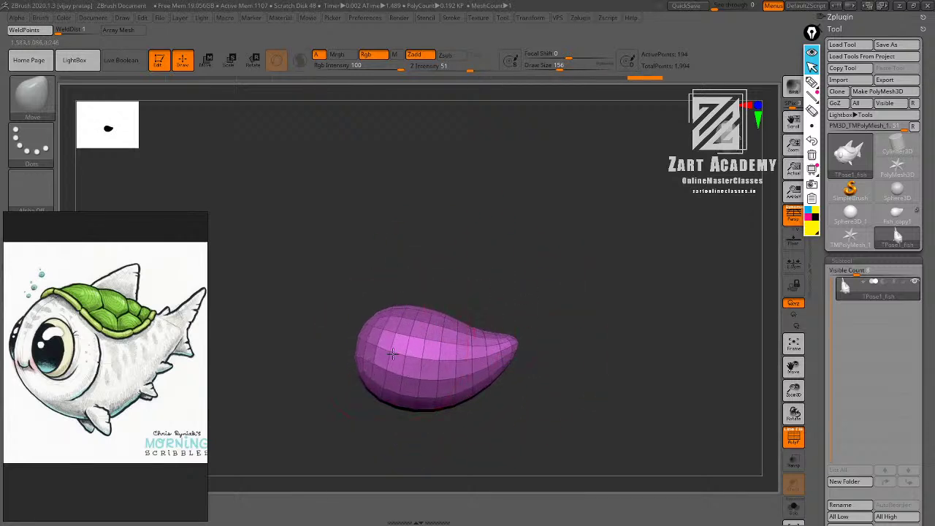
pyautogui.moveTo(393, 353); pyautogui.dragTo(398, 350)
pyautogui.moveTo(480, 278)
pyautogui.mouseDown()
pyautogui.moveTo(483, 289)
pyautogui.moveTo(459, 299)
pyautogui.moveTo(450, 285)
pyautogui.mouseUp()
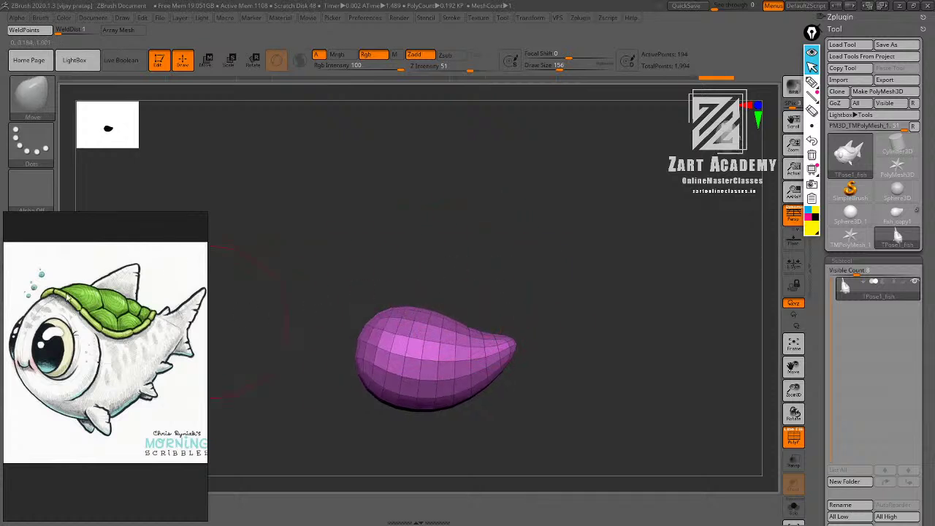
# Nudge the narrow tail end of the body upward to refine its taper.
pyautogui.keyDown('alt'); pyautogui.moveTo(534, 229); pyautogui.dragTo(528, 259); pyautogui.keyUp('alt')
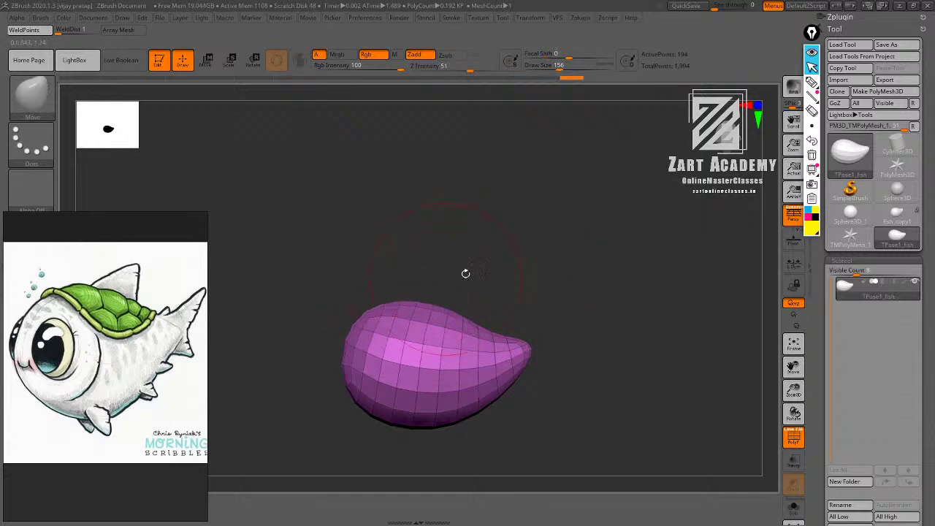
pyautogui.moveTo(466, 274)
pyautogui.keyDown('alt'); pyautogui.mouseDown()
pyautogui.moveTo(470, 318)
pyautogui.moveTo(487, 329)
pyautogui.mouseUp(); pyautogui.keyUp('alt')
pyautogui.moveTo(573, 262)
pyautogui.keyDown('alt'); pyautogui.mouseDown()
pyautogui.moveTo(560, 223)
pyautogui.moveTo(565, 265)
pyautogui.mouseUp(); pyautogui.keyUp('alt')
pyautogui.moveTo(514, 332); pyautogui.dragTo(513, 307)
pyautogui.moveTo(577, 278)
pyautogui.keyDown('alt'); pyautogui.mouseDown()
pyautogui.moveTo(580, 236)
pyautogui.moveTo(593, 228)
pyautogui.moveTo(586, 267)
pyautogui.mouseUp(); pyautogui.keyUp('alt')
pyautogui.moveTo(541, 315); pyautogui.dragTo(543, 308)
pyautogui.keyDown('alt'); pyautogui.moveTo(604, 262); pyautogui.dragTo(604, 228); pyautogui.keyUp('alt')
pyautogui.moveTo(604, 262)
pyautogui.mouseDown()
pyautogui.moveTo(590, 327)
pyautogui.moveTo(594, 309)
pyautogui.mouseUp()
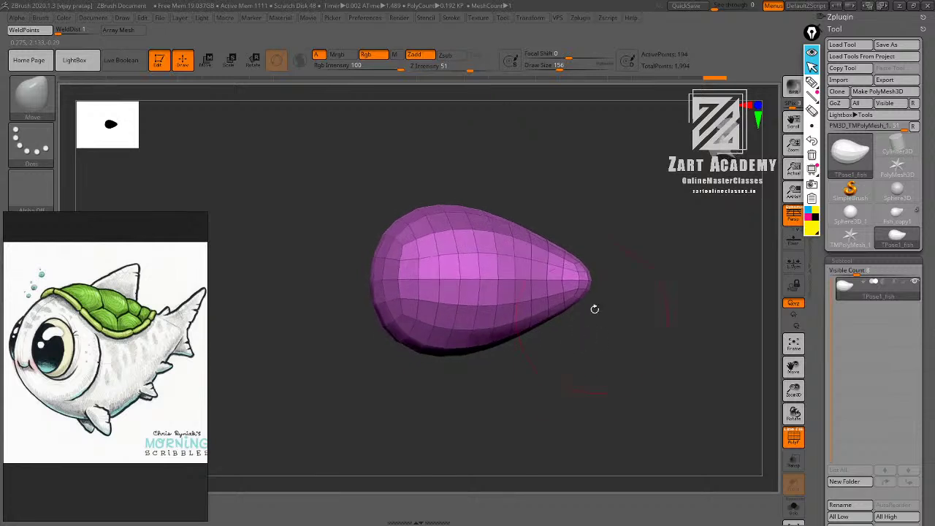
# Push the rounded head end of the body slightly outward to fill out its side.
pyautogui.moveTo(627, 227)
pyautogui.keyDown('alt'); pyautogui.mouseDown()
pyautogui.moveTo(547, 268)
pyautogui.moveTo(518, 296)
pyautogui.mouseUp(); pyautogui.keyUp('alt')
pyautogui.keyDown('alt'); pyautogui.moveTo(507, 247); pyautogui.dragTo(496, 277); pyautogui.keyUp('alt')
pyautogui.moveTo(428, 304); pyautogui.dragTo(420, 301)
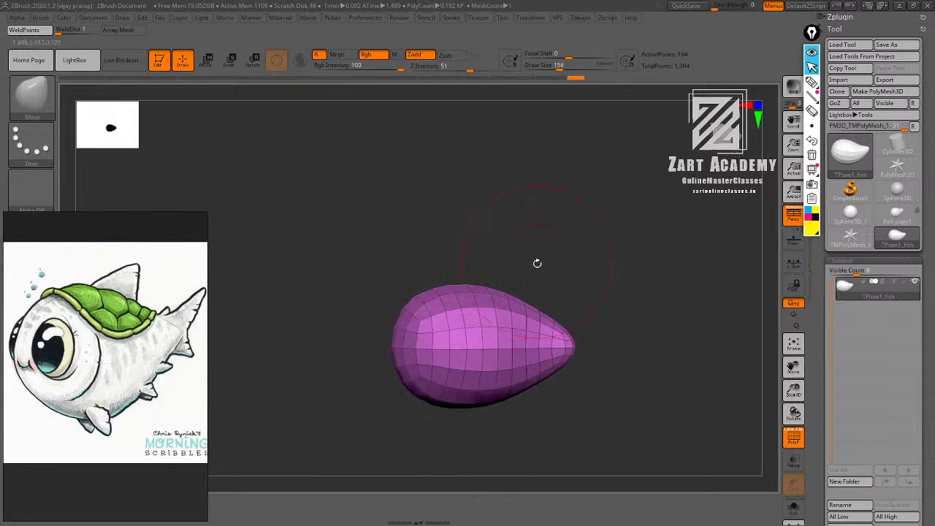
pyautogui.moveTo(537, 263); pyautogui.dragTo(472, 282)
pyautogui.moveTo(556, 264)
pyautogui.keyDown('alt'); pyautogui.mouseDown()
pyautogui.moveTo(563, 279)
pyautogui.moveTo(529, 261)
pyautogui.moveTo(591, 267)
pyautogui.moveTo(594, 233)
pyautogui.moveTo(601, 249)
pyautogui.moveTo(517, 261)
pyautogui.moveTo(500, 278)
pyautogui.moveTo(558, 212)
pyautogui.moveTo(526, 255)
pyautogui.moveTo(577, 173)
pyautogui.moveTo(586, 242)
pyautogui.moveTo(558, 193)
pyautogui.mouseUp(); pyautogui.keyUp('alt')
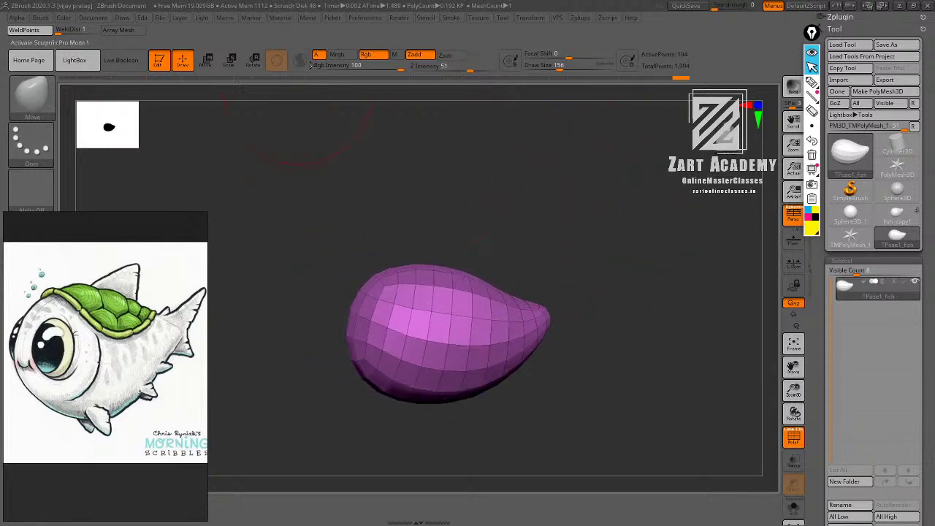
# Refine the body's back contour toward the tail against the reference, and undo the last stroke.
pyautogui.moveTo(562, 132)
pyautogui.mouseDown()
pyautogui.moveTo(572, 245)
pyautogui.moveTo(553, 249)
pyautogui.mouseUp()
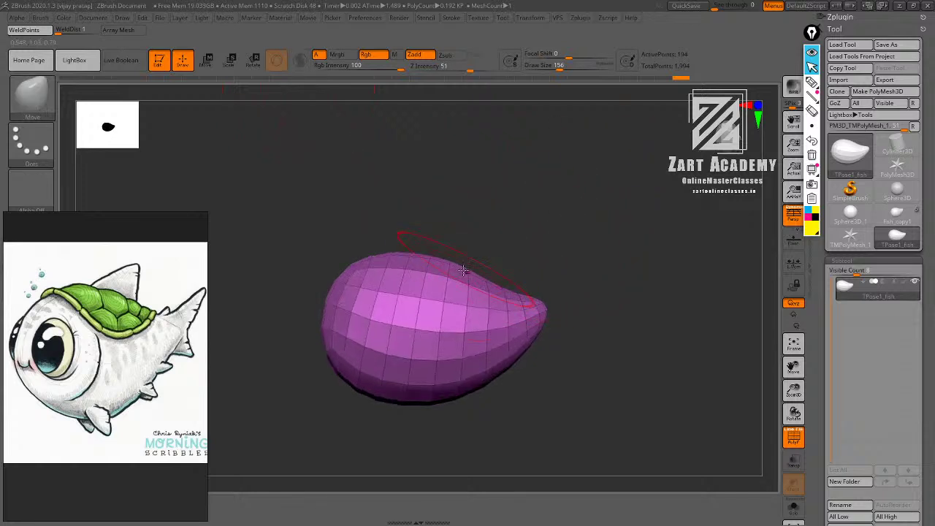
pyautogui.moveTo(480, 228); pyautogui.dragTo(527, 208)
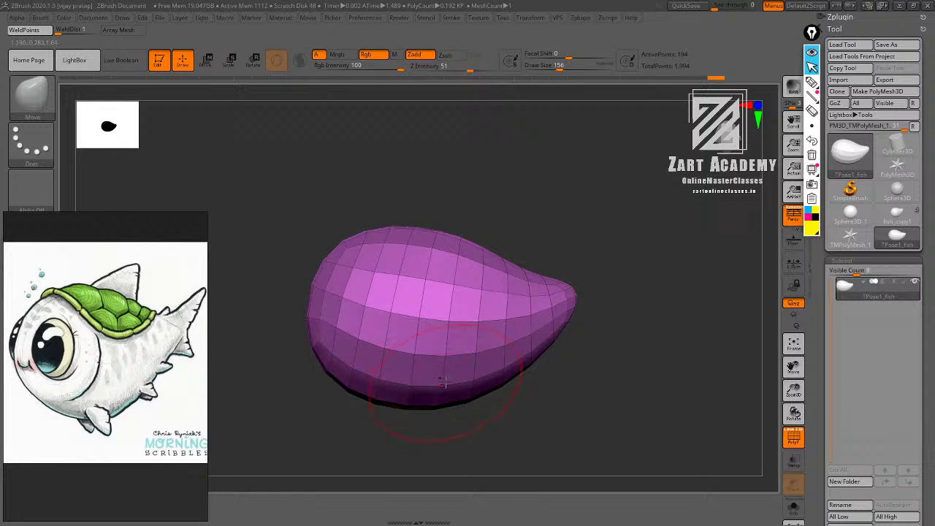
pyautogui.moveTo(587, 244); pyautogui.dragTo(533, 263)
pyautogui.moveTo(542, 230)
pyautogui.mouseDown()
pyautogui.moveTo(538, 222)
pyautogui.moveTo(580, 215)
pyautogui.moveTo(640, 244)
pyautogui.moveTo(612, 275)
pyautogui.moveTo(569, 296)
pyautogui.mouseUp()
pyautogui.moveTo(531, 236)
pyautogui.mouseDown()
pyautogui.moveTo(601, 165)
pyautogui.moveTo(585, 202)
pyautogui.moveTo(621, 195)
pyautogui.moveTo(616, 216)
pyautogui.mouseUp()
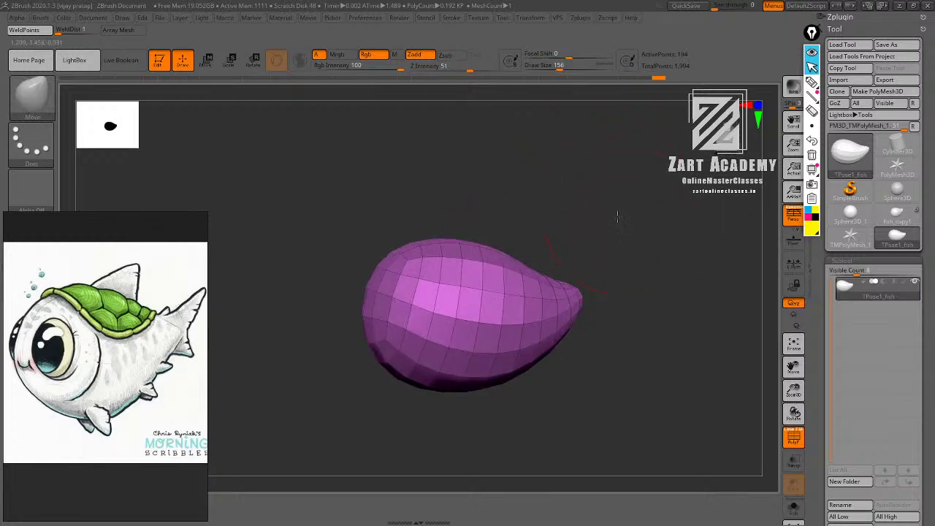
pyautogui.hotkey('ctrl', 'z')
# Pull the front of the fish's face slightly forward to match the reference profile.
pyautogui.moveTo(378, 296); pyautogui.dragTo(373, 297)
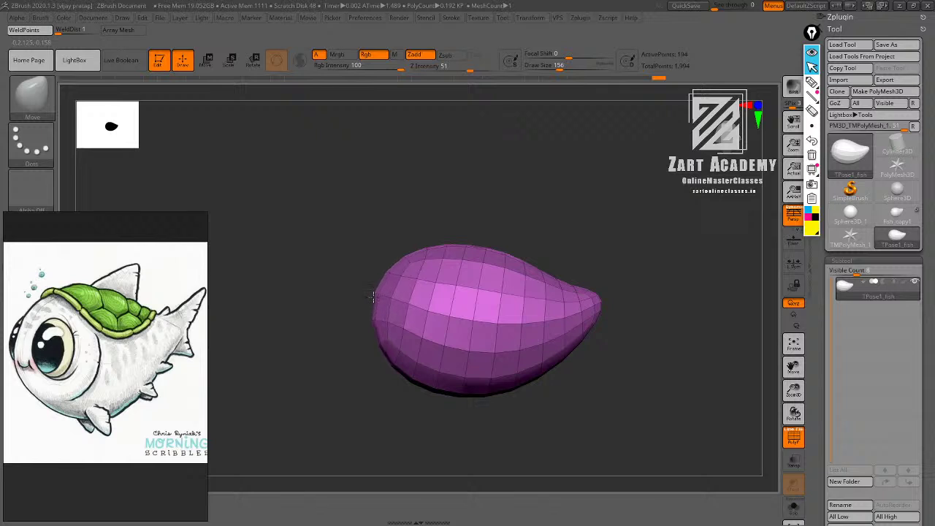
pyautogui.moveTo(367, 374); pyautogui.dragTo(332, 363)
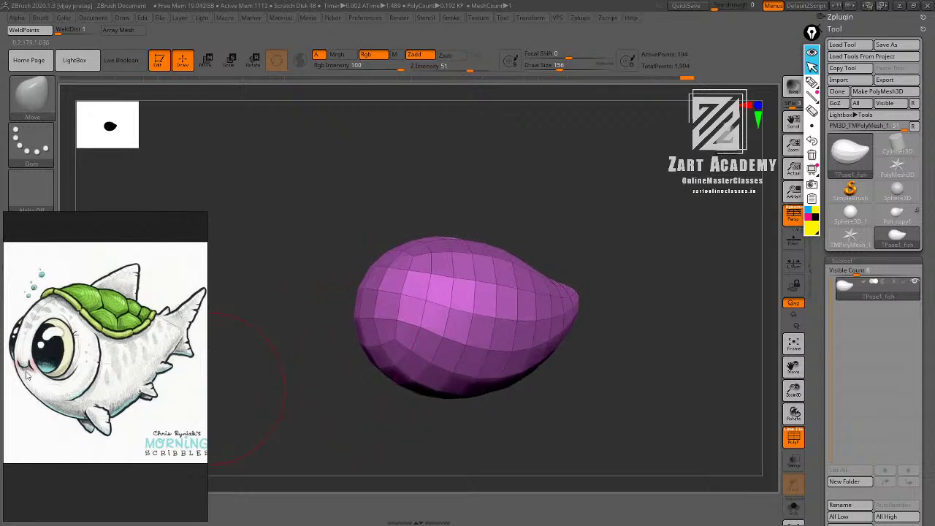
pyautogui.moveTo(561, 221); pyautogui.dragTo(577, 252)
pyautogui.moveTo(387, 312); pyautogui.dragTo(372, 305, button='right')
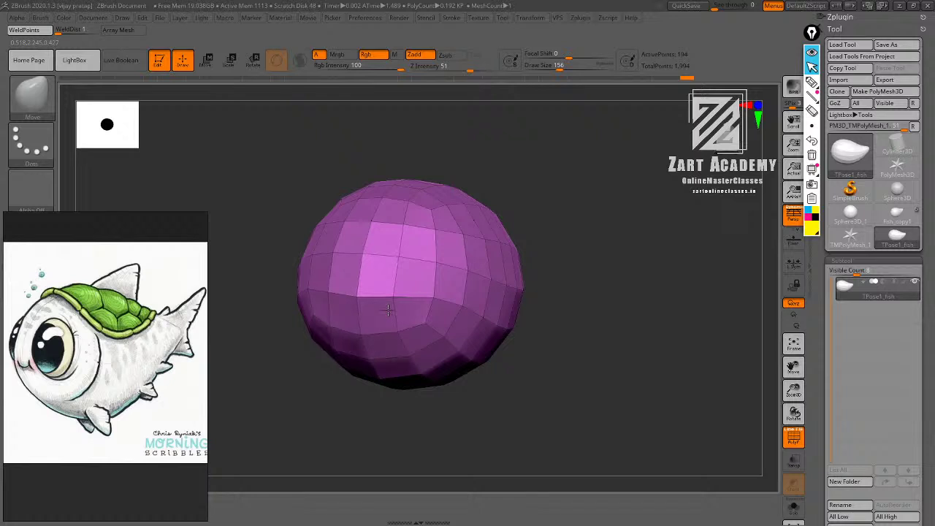
# Shift the vertices in the middle of the face slightly upward from the front.
pyautogui.moveTo(595, 196); pyautogui.dragTo(585, 285)
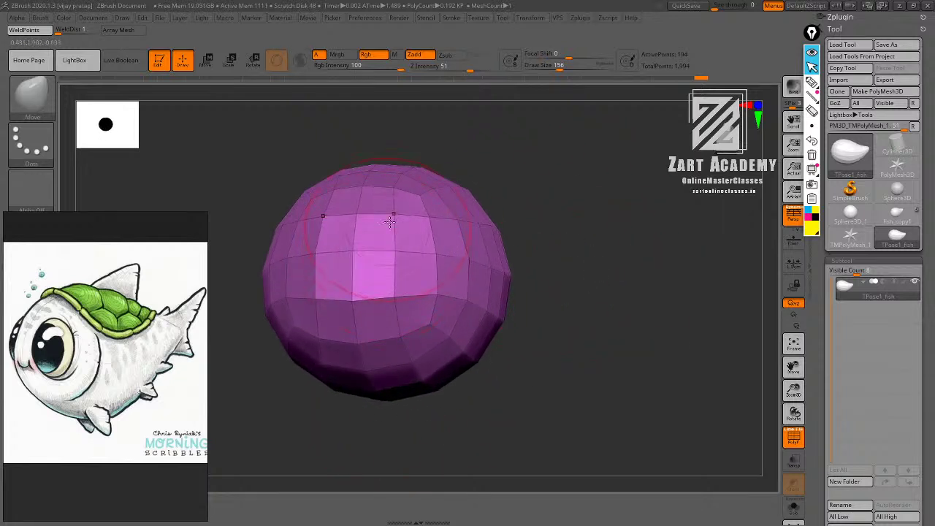
pyautogui.moveTo(389, 221); pyautogui.dragTo(392, 212)
pyautogui.moveTo(394, 254); pyautogui.dragTo(393, 247)
pyautogui.moveTo(574, 212)
pyautogui.keyDown('alt'); pyautogui.mouseDown()
pyautogui.moveTo(559, 193)
pyautogui.moveTo(570, 140)
pyautogui.moveTo(604, 154)
pyautogui.moveTo(618, 212)
pyautogui.mouseUp(); pyautogui.keyUp('alt')
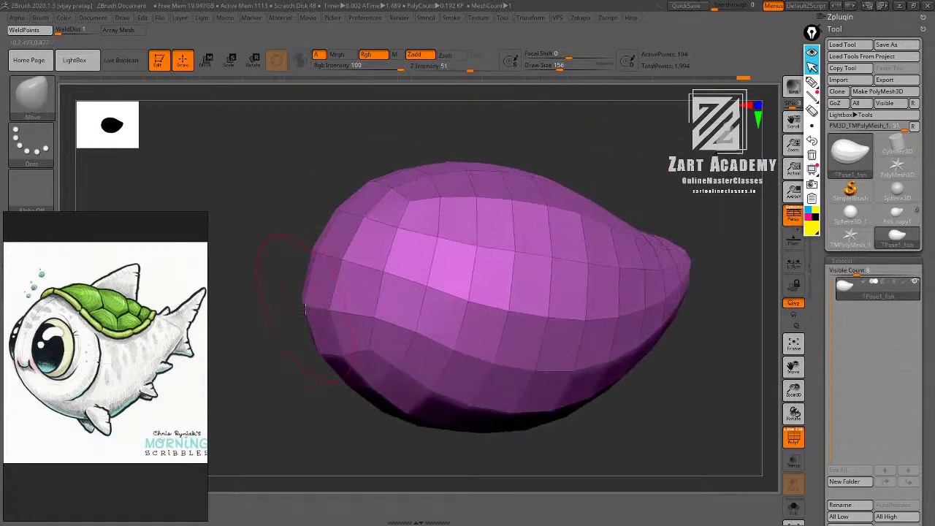
# Pull the mouth area at the front of the body forward into a slight snout.
pyautogui.moveTo(323, 307); pyautogui.dragTo(316, 310)
pyautogui.moveTo(281, 352); pyautogui.dragTo(293, 351)
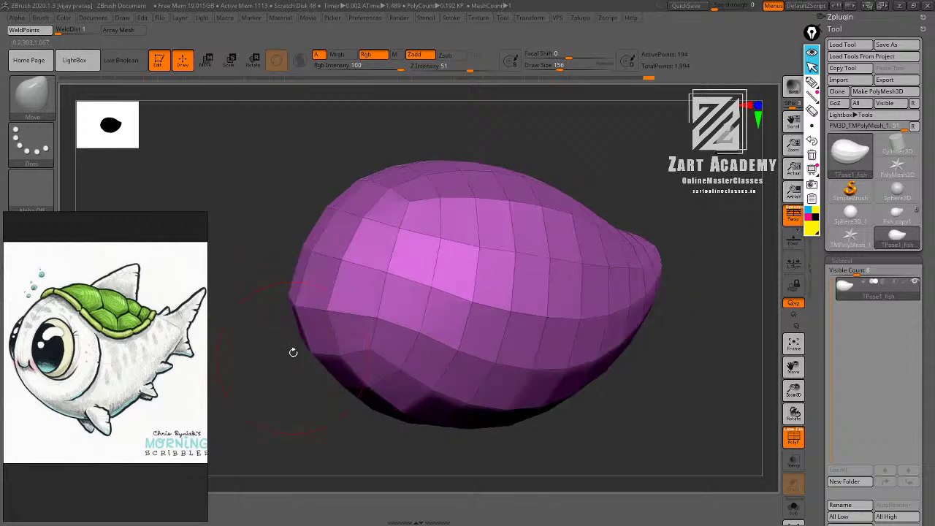
pyautogui.moveTo(311, 312)
pyautogui.mouseDown()
pyautogui.moveTo(289, 331)
pyautogui.moveTo(502, 185)
pyautogui.moveTo(601, 176)
pyautogui.moveTo(625, 196)
pyautogui.moveTo(568, 194)
pyautogui.mouseUp()
pyautogui.moveTo(466, 194); pyautogui.dragTo(475, 212)
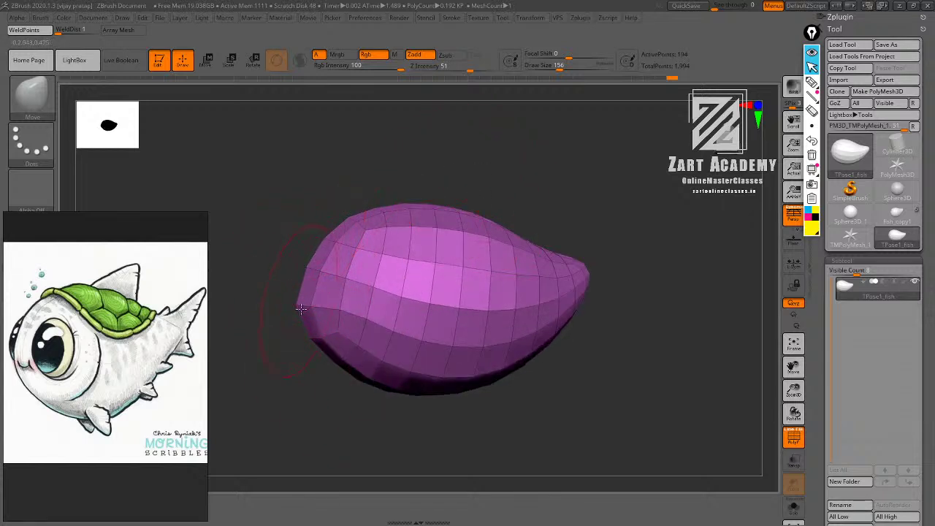
# Adjust the side of the face just behind the snout to smooth the head's profile.
pyautogui.moveTo(501, 146)
pyautogui.mouseDown()
pyautogui.moveTo(512, 167)
pyautogui.moveTo(489, 245)
pyautogui.mouseUp()
pyautogui.moveTo(373, 307); pyautogui.dragTo(365, 300)
pyautogui.moveTo(472, 228)
pyautogui.mouseDown()
pyautogui.moveTo(479, 287)
pyautogui.moveTo(507, 261)
pyautogui.moveTo(541, 271)
pyautogui.moveTo(462, 334)
pyautogui.moveTo(477, 284)
pyautogui.mouseUp()
pyautogui.keyDown('alt'); pyautogui.moveTo(516, 221); pyautogui.dragTo(527, 256); pyautogui.keyUp('alt')
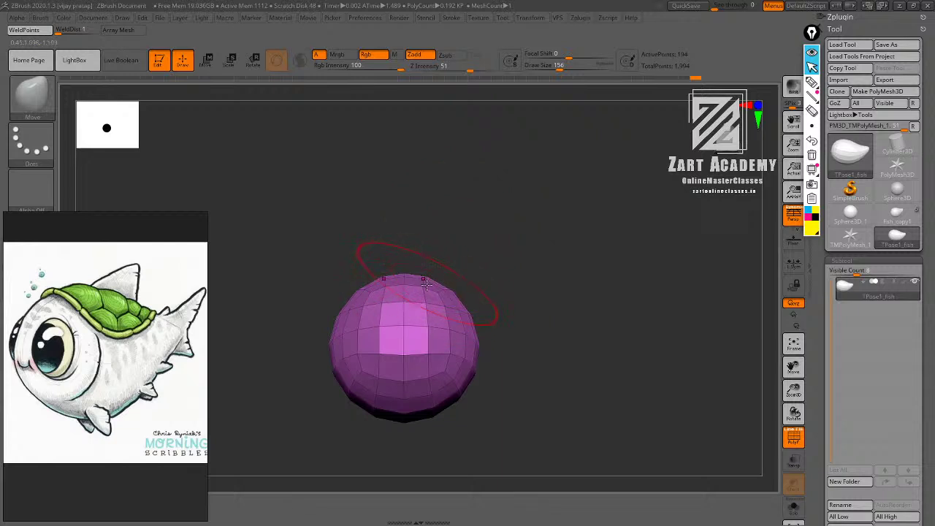
# Refine the body's roundness from the front and side with small Move brush adjustments.
pyautogui.moveTo(515, 281)
pyautogui.keyDown('alt'); pyautogui.mouseDown()
pyautogui.moveTo(510, 248)
pyautogui.moveTo(509, 259)
pyautogui.moveTo(489, 266)
pyautogui.moveTo(491, 284)
pyautogui.moveTo(457, 273)
pyautogui.mouseUp(); pyautogui.keyUp('alt')
pyautogui.moveTo(484, 258)
pyautogui.mouseDown()
pyautogui.moveTo(480, 286)
pyautogui.moveTo(447, 282)
pyautogui.mouseUp()
pyautogui.moveTo(503, 255); pyautogui.dragTo(507, 227)
pyautogui.moveTo(522, 315); pyautogui.dragTo(521, 302)
pyautogui.moveTo(474, 331); pyautogui.dragTo(469, 353)
pyautogui.moveTo(546, 305)
pyautogui.mouseDown()
pyautogui.moveTo(539, 293)
pyautogui.moveTo(553, 236)
pyautogui.moveTo(572, 242)
pyautogui.moveTo(559, 295)
pyautogui.moveTo(603, 291)
pyautogui.moveTo(526, 215)
pyautogui.moveTo(587, 214)
pyautogui.moveTo(578, 208)
pyautogui.moveTo(599, 244)
pyautogui.moveTo(601, 209)
pyautogui.mouseUp()
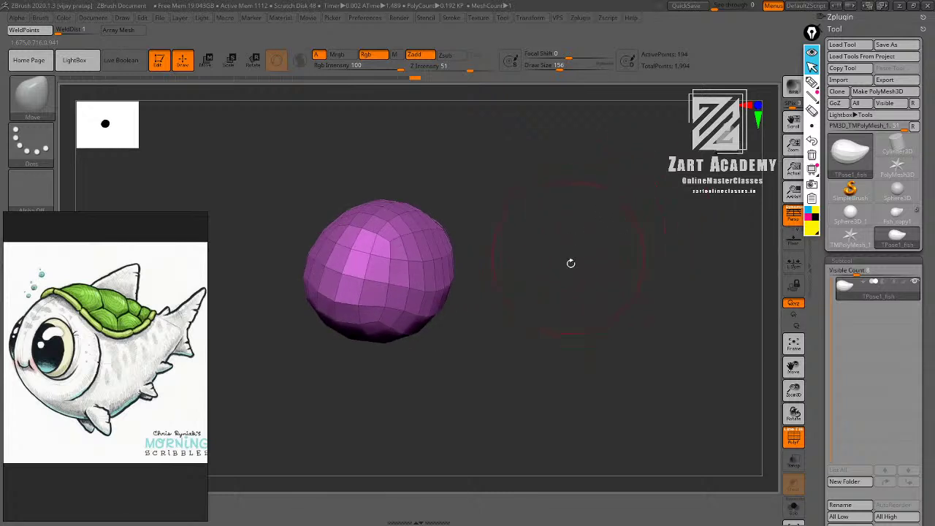
pyautogui.moveTo(571, 263)
pyautogui.mouseDown()
pyautogui.moveTo(580, 269)
pyautogui.moveTo(587, 236)
pyautogui.moveTo(607, 255)
pyautogui.moveTo(635, 256)
pyautogui.mouseUp()
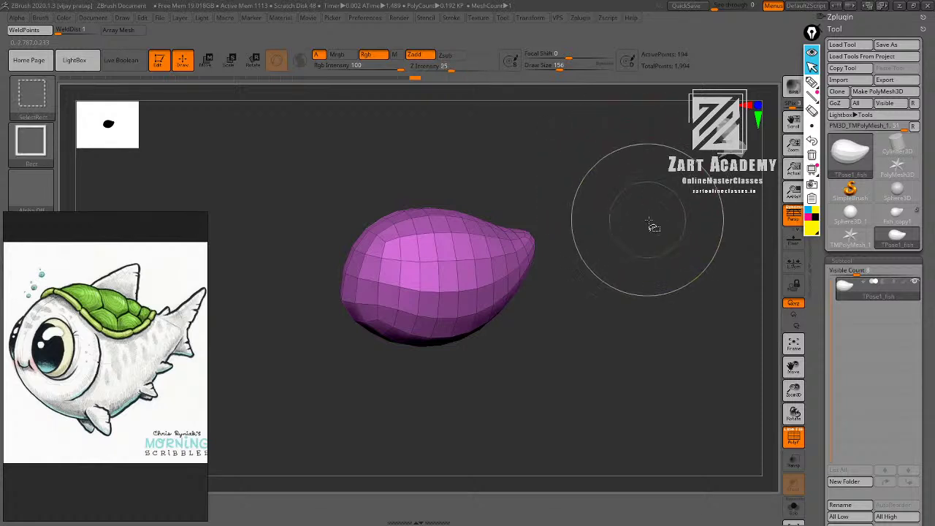
# Restore the visibility of all the fish's parts, and isolate the pair of eyes by their polygroup.
pyautogui.keyDown('ctrl'); pyautogui.keyDown('shift'); pyautogui.click(647, 252); pyautogui.keyUp('shift'); pyautogui.keyUp('ctrl')
pyautogui.moveTo(647, 252); pyautogui.dragTo(629, 261)
pyautogui.moveTo(593, 213)
pyautogui.mouseDown()
pyautogui.moveTo(608, 214)
pyautogui.moveTo(615, 242)
pyautogui.moveTo(569, 252)
pyautogui.mouseUp()
pyautogui.keyDown('ctrl'); pyautogui.keyDown('shift'); pyautogui.click(402, 332); pyautogui.keyUp('shift'); pyautogui.keyUp('ctrl')
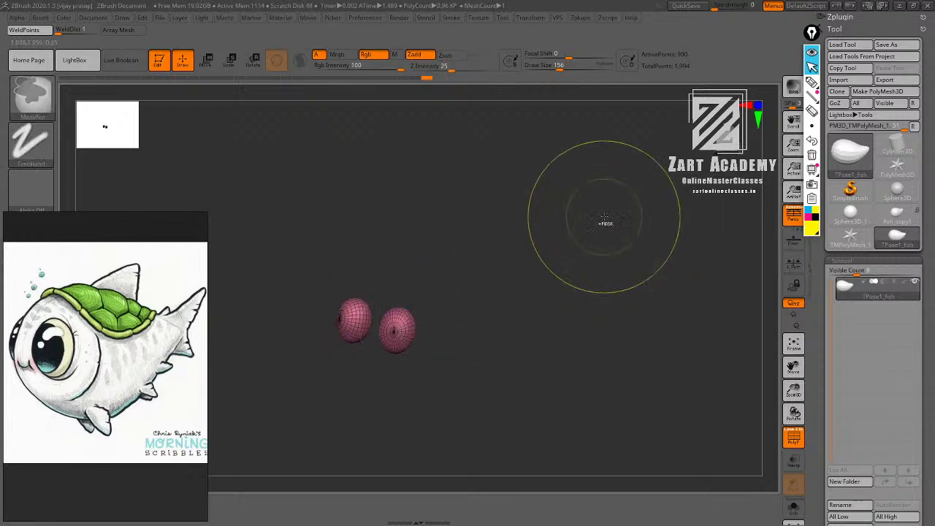
# Mask the isolated eyes, unhide the rest of the fish, and invert the mask so only the eyes stay editable.
pyautogui.keyDown('ctrl'); pyautogui.click(609, 207); pyautogui.keyUp('ctrl')
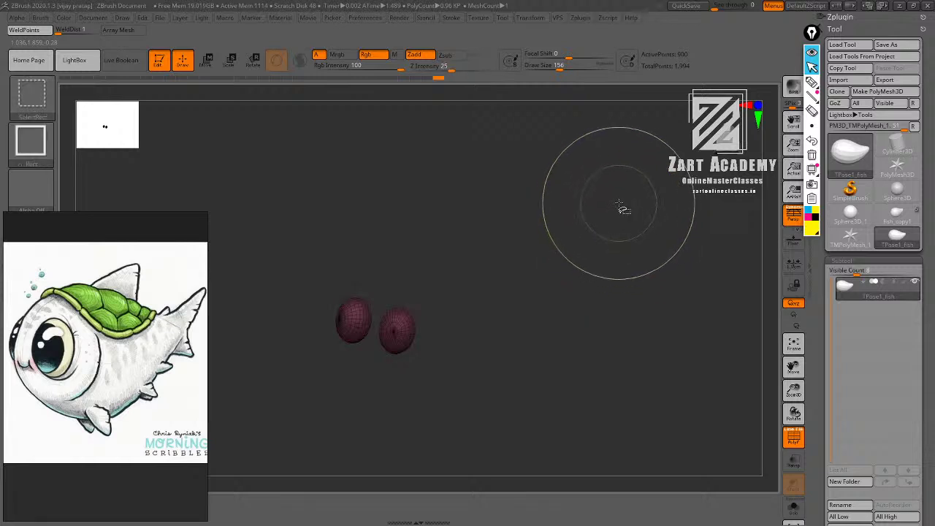
pyautogui.keyDown('ctrl'); pyautogui.keyDown('shift'); pyautogui.click(636, 180); pyautogui.keyUp('shift'); pyautogui.keyUp('ctrl')
pyautogui.moveTo(587, 252); pyautogui.dragTo(618, 232)
pyautogui.keyDown('ctrl'); pyautogui.click(637, 206); pyautogui.keyUp('ctrl')
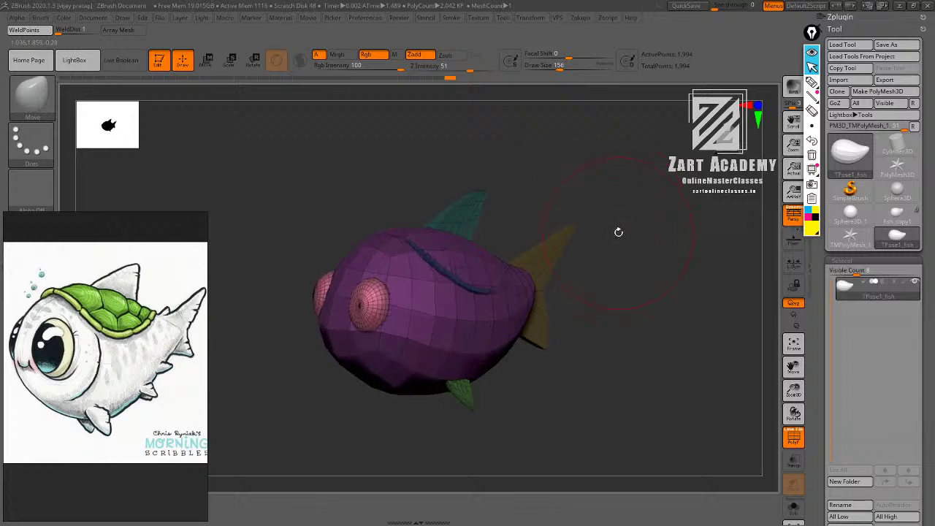
pyautogui.click(812, 83)
pyautogui.moveTo(628, 199); pyautogui.dragTo(632, 232)
pyautogui.moveTo(643, 197); pyautogui.dragTo(642, 223)
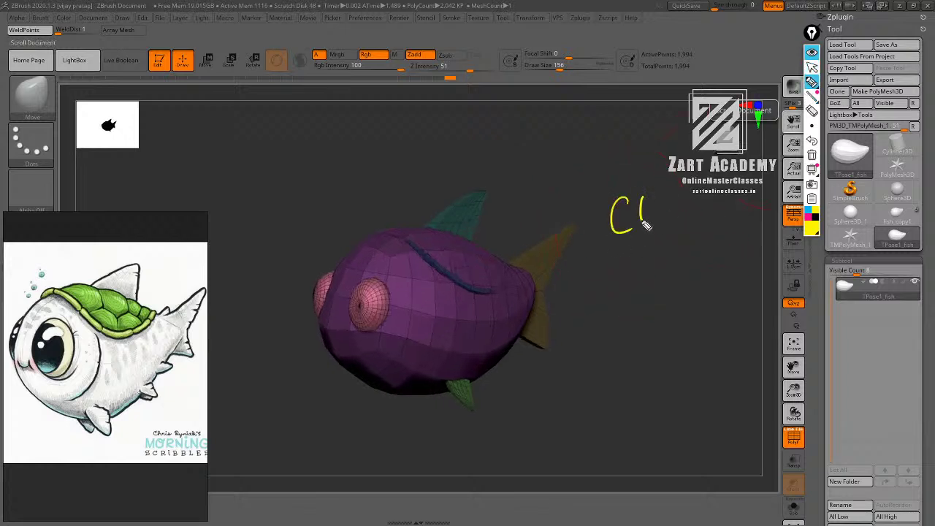
pyautogui.moveTo(677, 183); pyautogui.dragTo(673, 209)
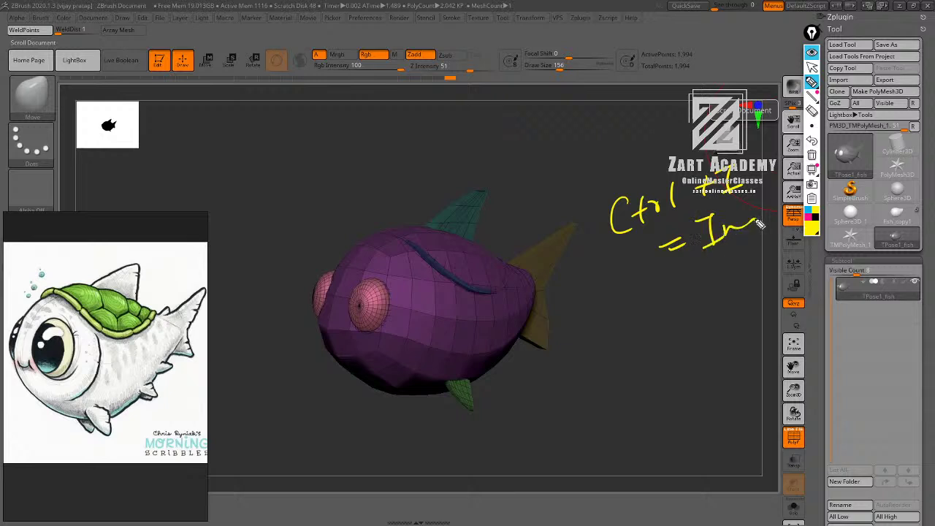
pyautogui.click(812, 154)
pyautogui.click(812, 68)
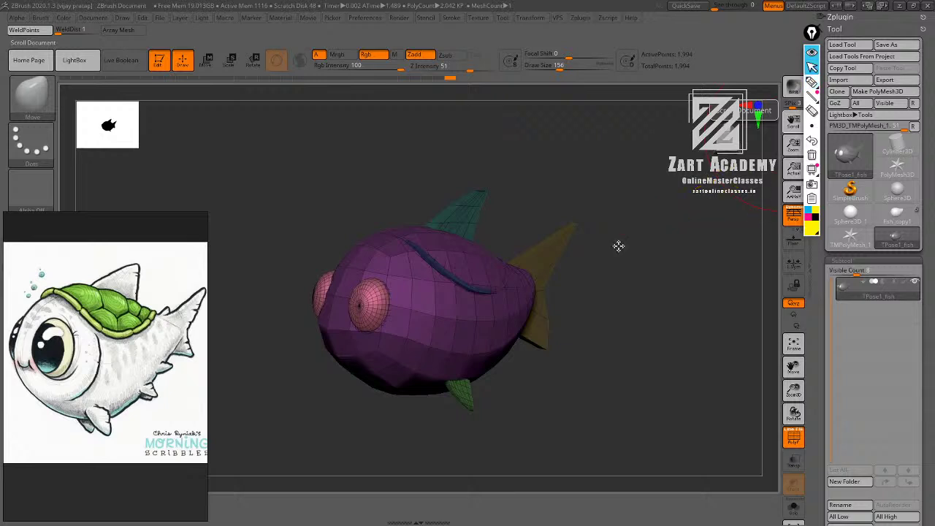
# Centre the Move gizmo on the unmasked eyes and shift them forward on the fish's head.
pyautogui.moveTo(619, 246); pyautogui.dragTo(585, 267)
pyautogui.press('w')
pyautogui.keyDown('shift'); pyautogui.moveTo(607, 147); pyautogui.dragTo(495, 212); pyautogui.keyUp('shift')
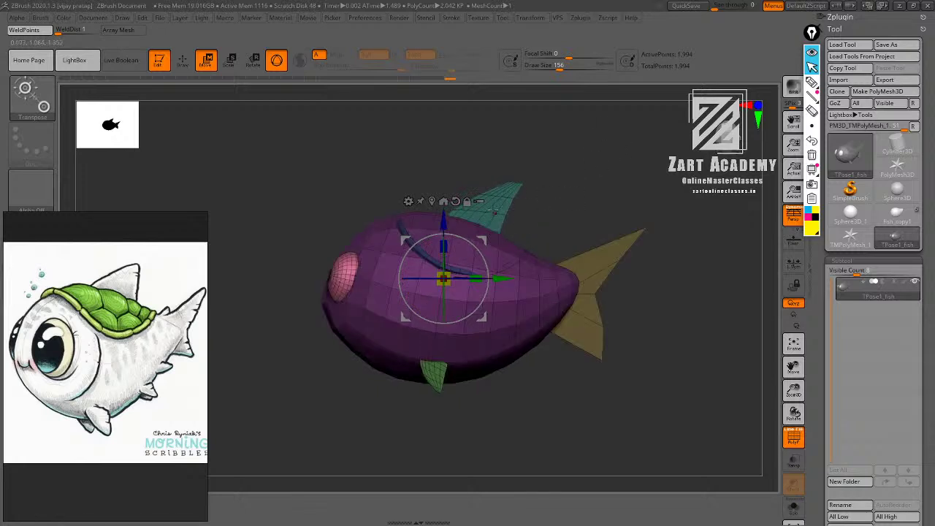
pyautogui.click(432, 201)
pyautogui.moveTo(408, 280); pyautogui.dragTo(389, 265)
pyautogui.press('q')
pyautogui.moveTo(564, 198)
pyautogui.mouseDown()
pyautogui.moveTo(578, 185)
pyautogui.moveTo(586, 231)
pyautogui.mouseUp()
# Fine-tune the eyes' placement against the head with the gizmo, adjusting their height and depth.
pyautogui.press('w')
pyautogui.moveTo(341, 279); pyautogui.dragTo(349, 260)
pyautogui.moveTo(599, 181); pyautogui.dragTo(584, 165)
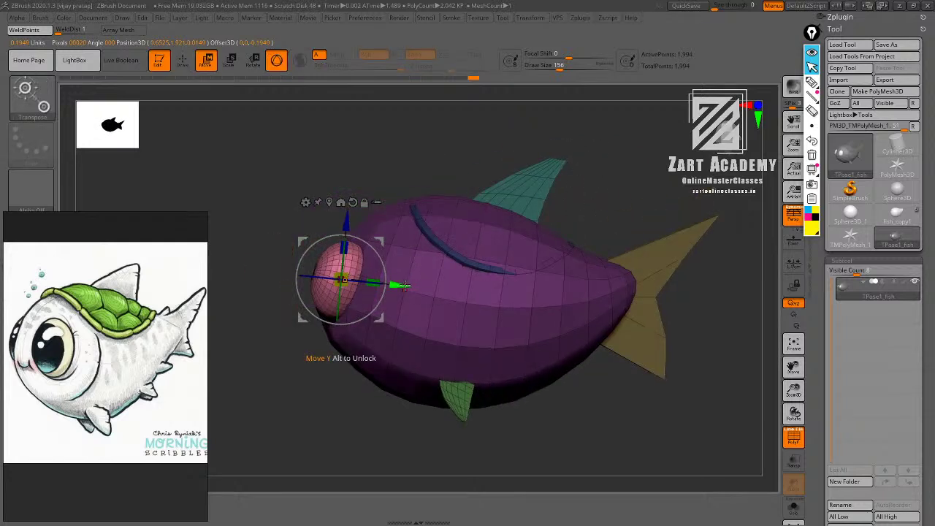
pyautogui.moveTo(397, 284); pyautogui.dragTo(400, 285)
pyautogui.moveTo(497, 162); pyautogui.dragTo(598, 165)
pyautogui.moveTo(367, 275); pyautogui.dragTo(357, 276)
pyautogui.moveTo(478, 217); pyautogui.dragTo(507, 250)
pyautogui.moveTo(318, 304); pyautogui.dragTo(316, 307)
pyautogui.press('q')
# Mask everything except the shell's polygroup on the fish's back and turn off the polyframe display.
pyautogui.moveTo(480, 219)
pyautogui.mouseDown()
pyautogui.moveTo(542, 227)
pyautogui.moveTo(529, 286)
pyautogui.mouseUp()
pyautogui.moveTo(472, 218); pyautogui.dragTo(329, 232)
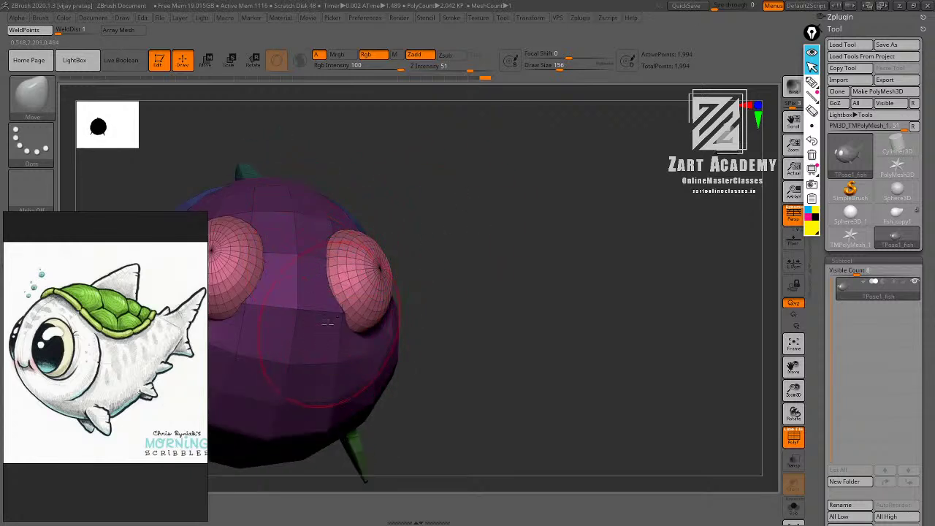
pyautogui.moveTo(502, 252); pyautogui.dragTo(482, 258)
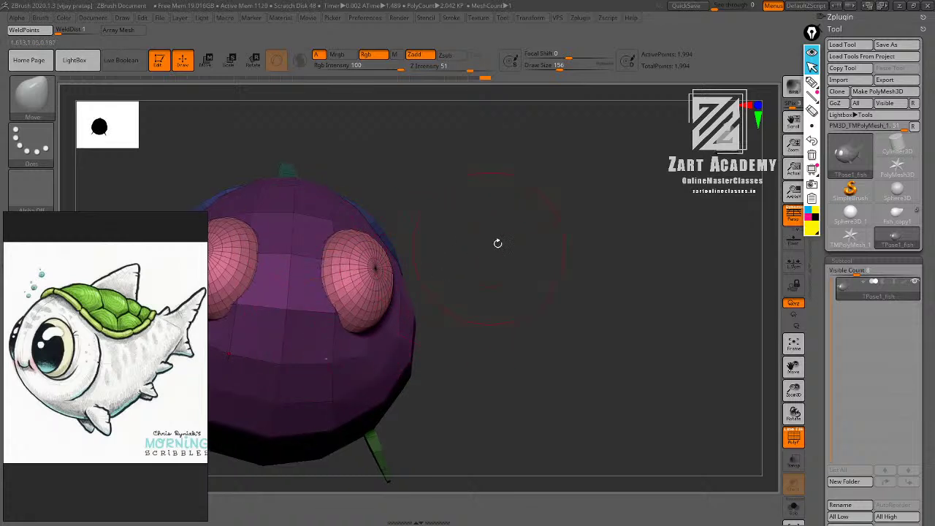
pyautogui.moveTo(497, 243); pyautogui.dragTo(606, 195)
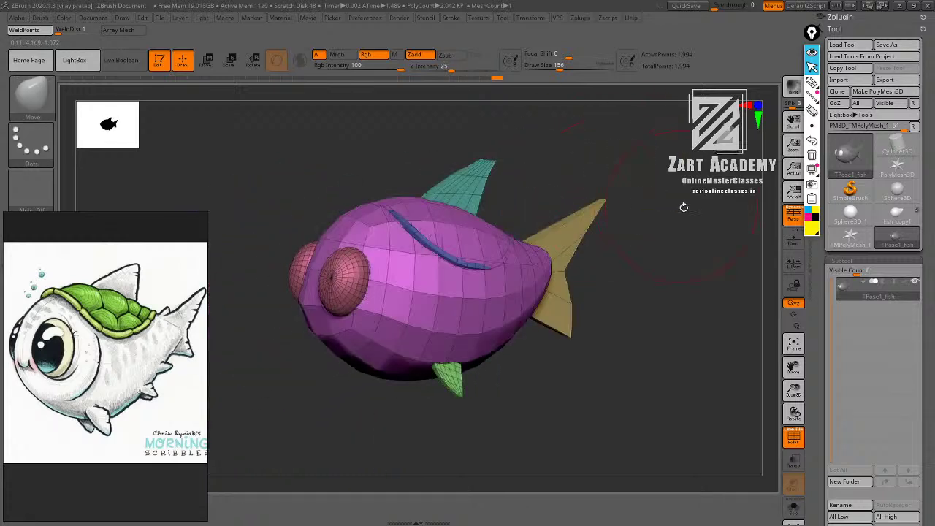
pyautogui.moveTo(684, 208); pyautogui.dragTo(506, 217)
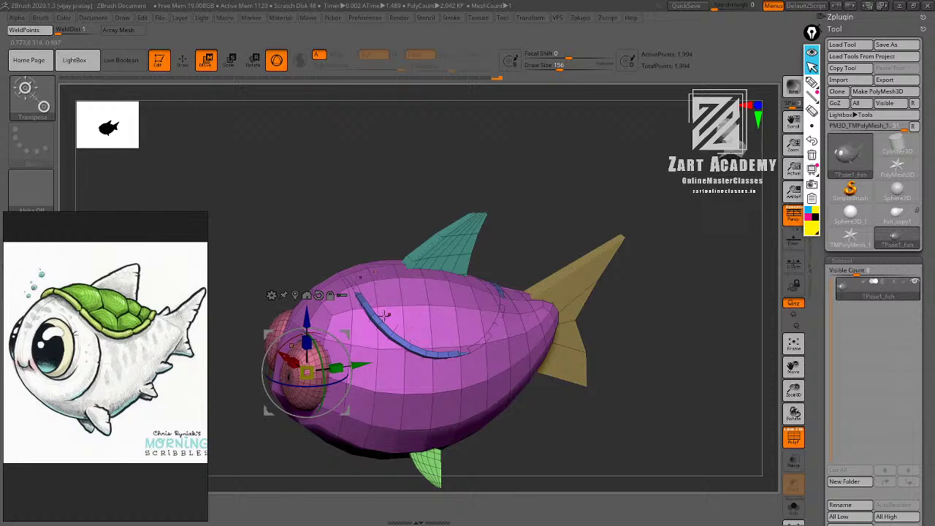
pyautogui.keyDown('ctrl'); pyautogui.click(378, 322); pyautogui.keyUp('ctrl')
pyautogui.press('q')
pyautogui.moveTo(558, 150)
pyautogui.keyDown('alt'); pyautogui.mouseDown()
pyautogui.moveTo(543, 184)
pyautogui.moveTo(437, 294)
pyautogui.mouseUp(); pyautogui.keyUp('alt')
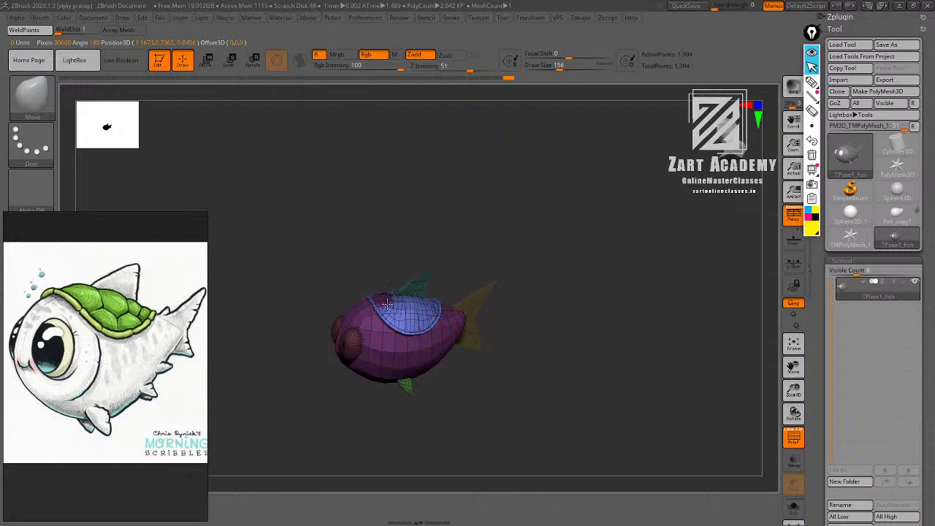
pyautogui.moveTo(554, 240); pyautogui.dragTo(482, 217)
pyautogui.hotkey('shift', 'f')
# Inflate the unmasked shell slightly with the Inflate deformation.
pyautogui.moveTo(532, 200)
pyautogui.mouseDown()
pyautogui.moveTo(585, 202)
pyautogui.moveTo(547, 211)
pyautogui.moveTo(540, 220)
pyautogui.moveTo(556, 232)
pyautogui.moveTo(531, 226)
pyautogui.moveTo(523, 203)
pyautogui.mouseUp()
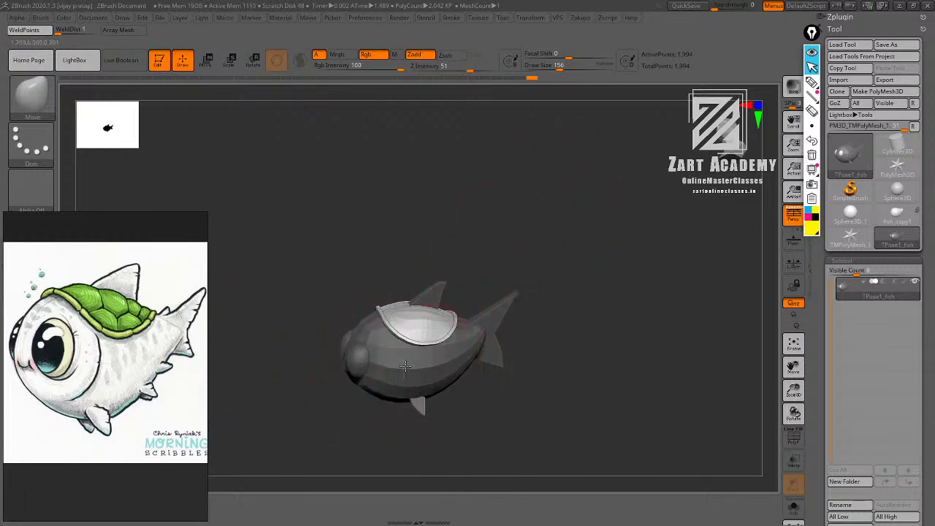
pyautogui.keyDown('ctrl'); pyautogui.moveTo(432, 363); pyautogui.dragTo(440, 382, button='right'); pyautogui.keyUp('ctrl')
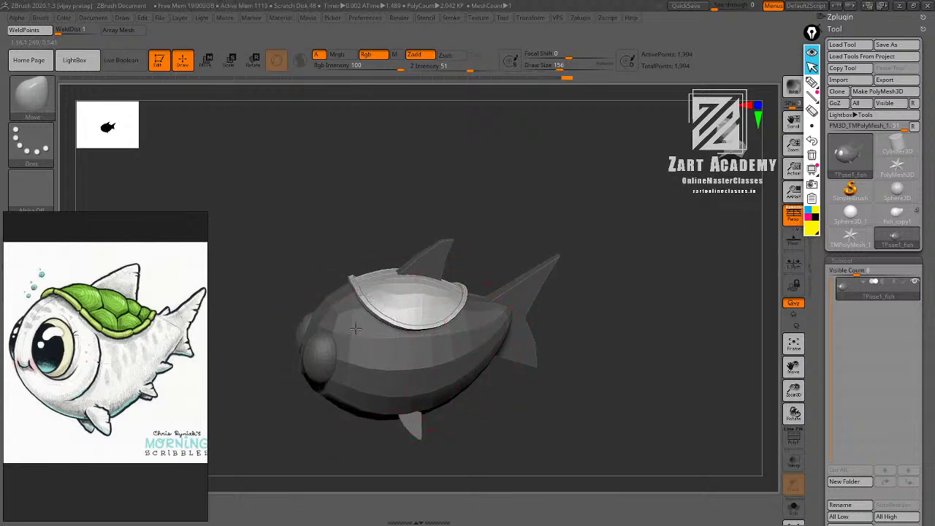
pyautogui.moveTo(495, 225)
pyautogui.mouseDown()
pyautogui.moveTo(520, 224)
pyautogui.moveTo(486, 224)
pyautogui.mouseUp()
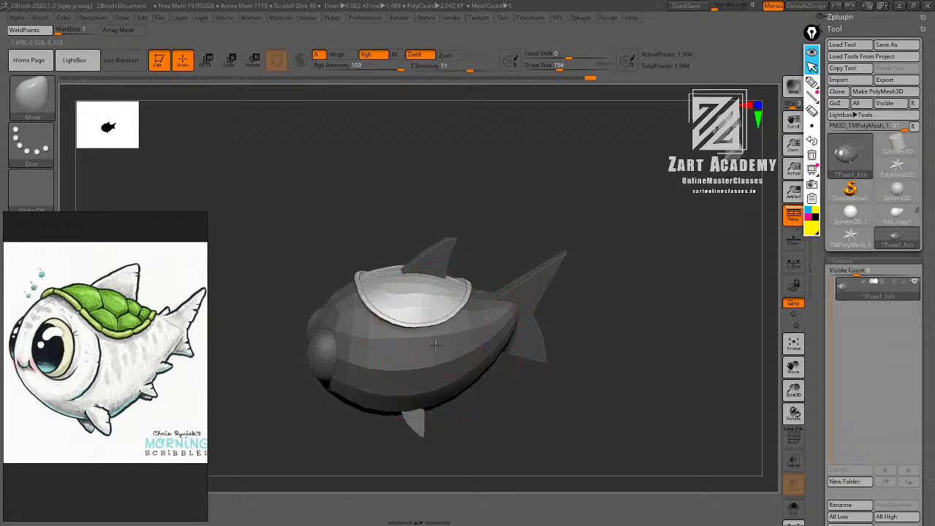
pyautogui.moveTo(434, 344)
pyautogui.mouseDown(button='right')
pyautogui.moveTo(585, 231)
pyautogui.moveTo(562, 232)
pyautogui.moveTo(559, 259)
pyautogui.moveTo(524, 308)
pyautogui.moveTo(482, 334)
pyautogui.mouseUp(button='right')
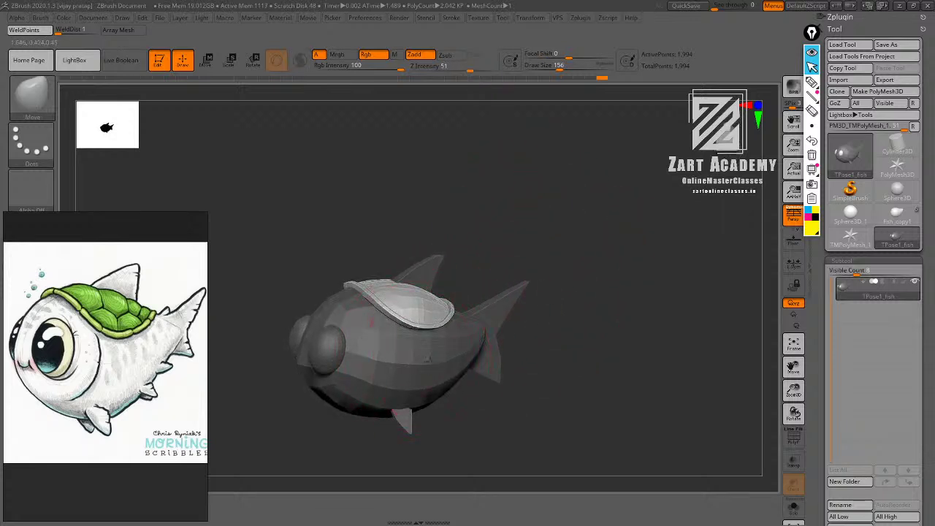
pyautogui.moveTo(493, 273); pyautogui.dragTo(545, 222)
pyautogui.moveTo(448, 217); pyautogui.dragTo(576, 189, button='right')
pyautogui.moveTo(931, 336); pyautogui.dragTo(926, 16)
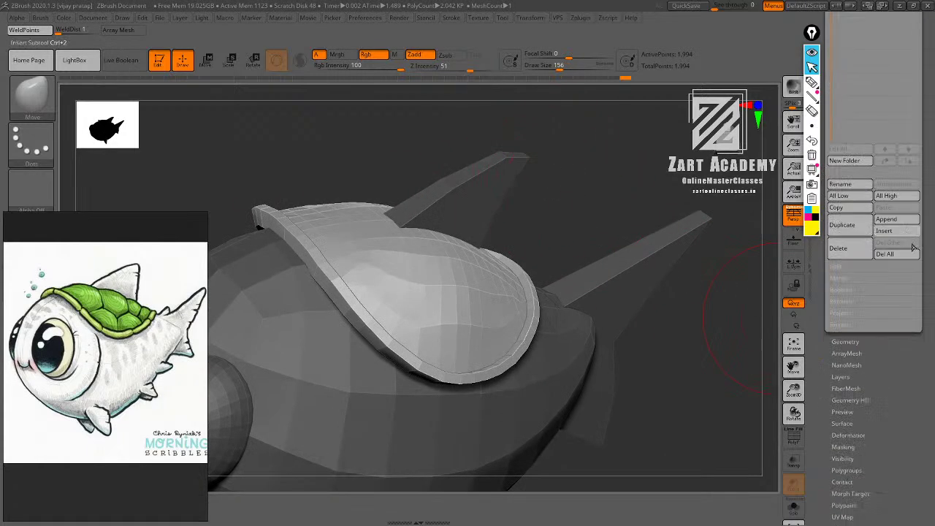
pyautogui.moveTo(894, 373); pyautogui.dragTo(893, 321)
pyautogui.click(861, 383)
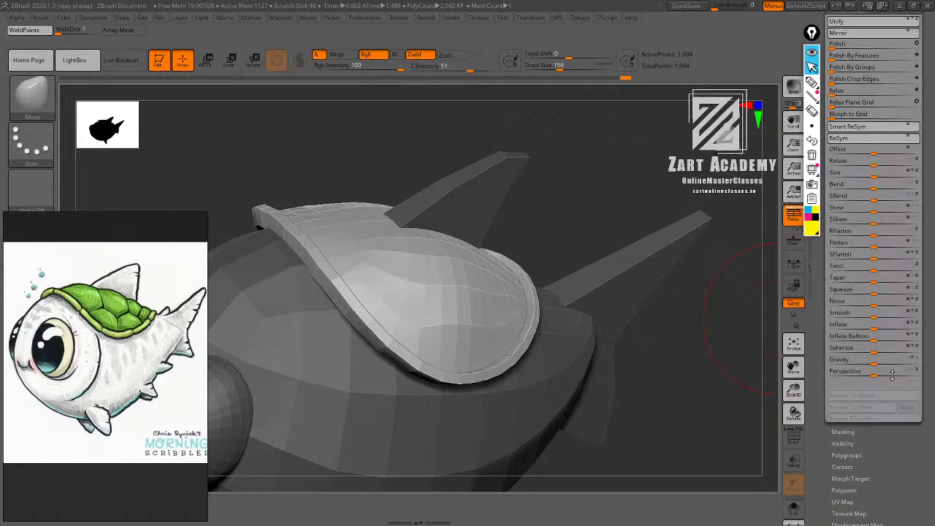
pyautogui.moveTo(894, 373); pyautogui.dragTo(893, 358)
pyautogui.click(876, 311)
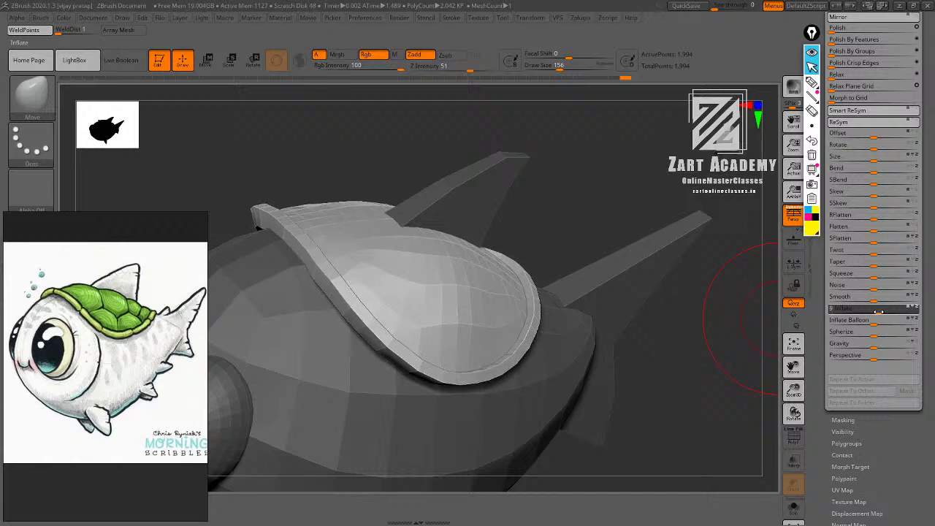
pyautogui.moveTo(879, 312); pyautogui.dragTo(880, 312)
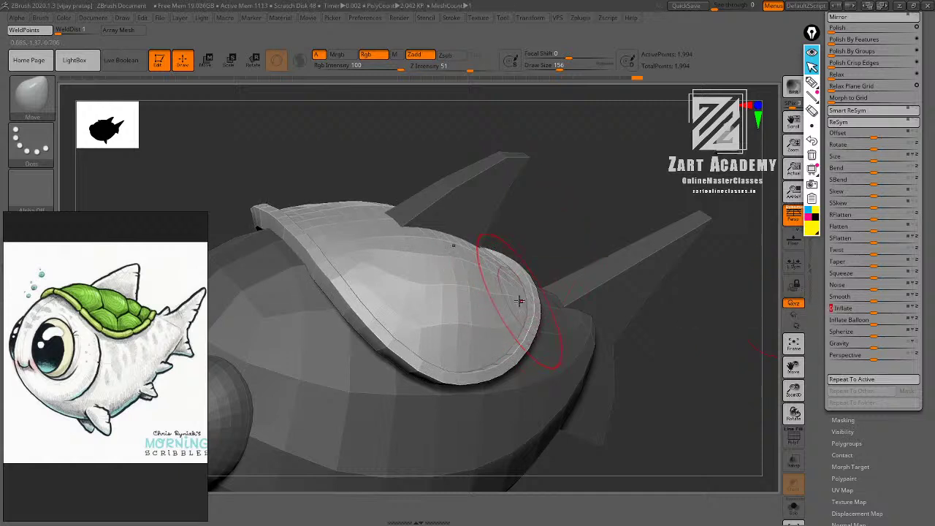
# Invert the mask from the body to the shell and turn the polyframe display back on.
pyautogui.moveTo(614, 195); pyautogui.dragTo(665, 207)
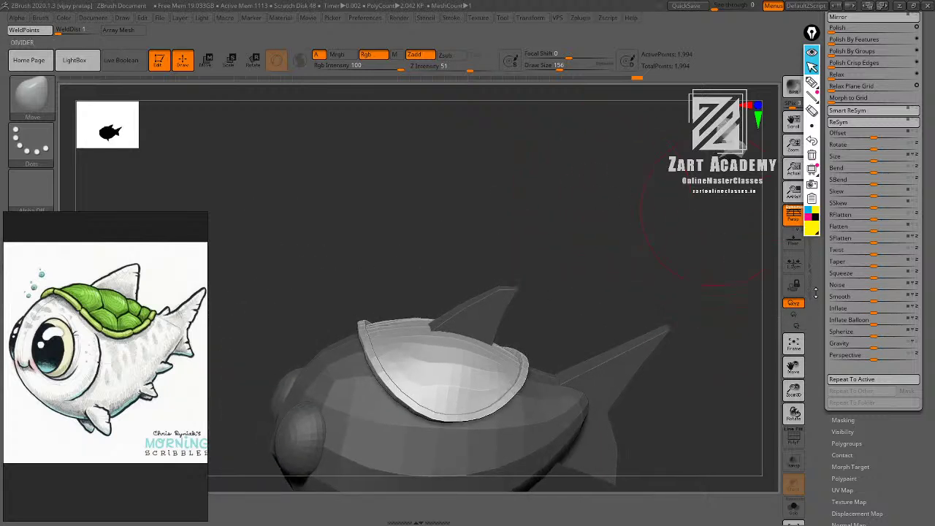
pyautogui.moveTo(610, 239); pyautogui.dragTo(568, 172)
pyautogui.moveTo(621, 270); pyautogui.dragTo(626, 341)
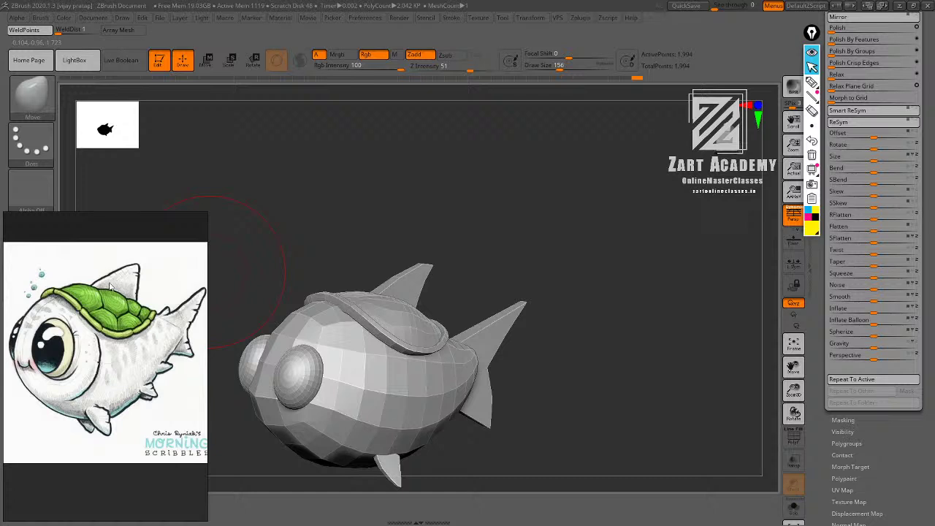
pyautogui.moveTo(541, 204)
pyautogui.mouseDown()
pyautogui.moveTo(529, 206)
pyautogui.moveTo(537, 222)
pyautogui.moveTo(511, 212)
pyautogui.moveTo(610, 204)
pyautogui.moveTo(579, 189)
pyautogui.mouseUp()
pyautogui.hotkey('shift', 'f')
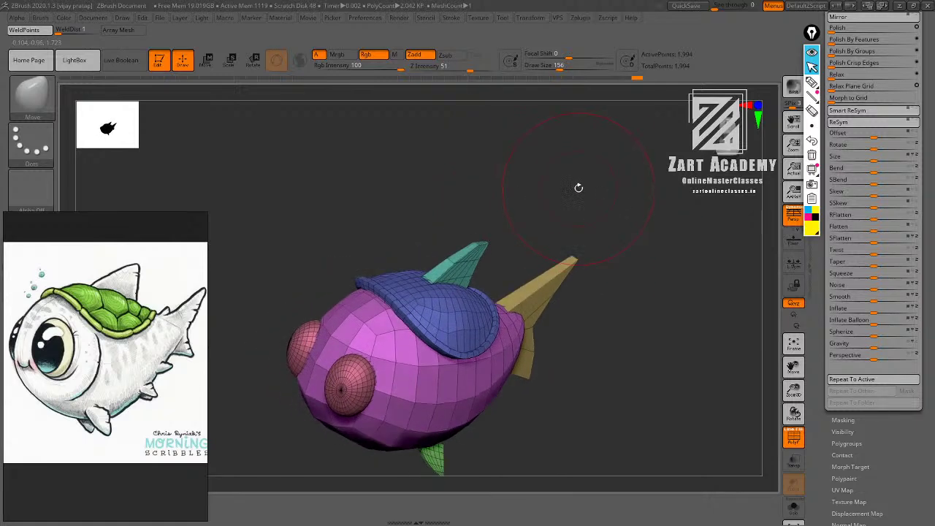
# Mask everything except the dorsal fin's polygroup and return to the Move brush in a side view.
pyautogui.press('w')
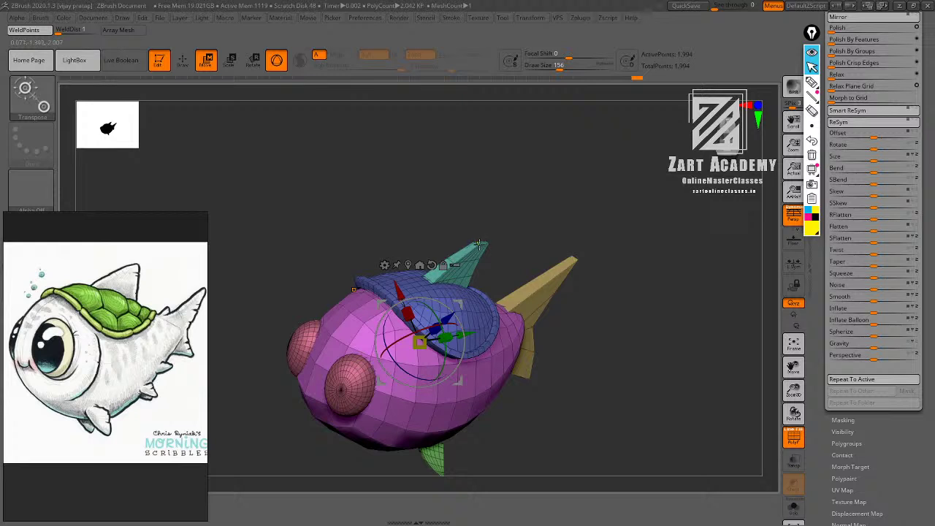
pyautogui.keyDown('alt'); pyautogui.click(479, 244); pyautogui.keyUp('alt')
pyautogui.moveTo(608, 188)
pyautogui.mouseDown()
pyautogui.moveTo(566, 181)
pyautogui.moveTo(609, 205)
pyautogui.moveTo(546, 220)
pyautogui.mouseUp()
pyautogui.press('q')
pyautogui.moveTo(593, 196); pyautogui.dragTo(527, 202)
pyautogui.moveTo(615, 216); pyautogui.dragTo(571, 201)
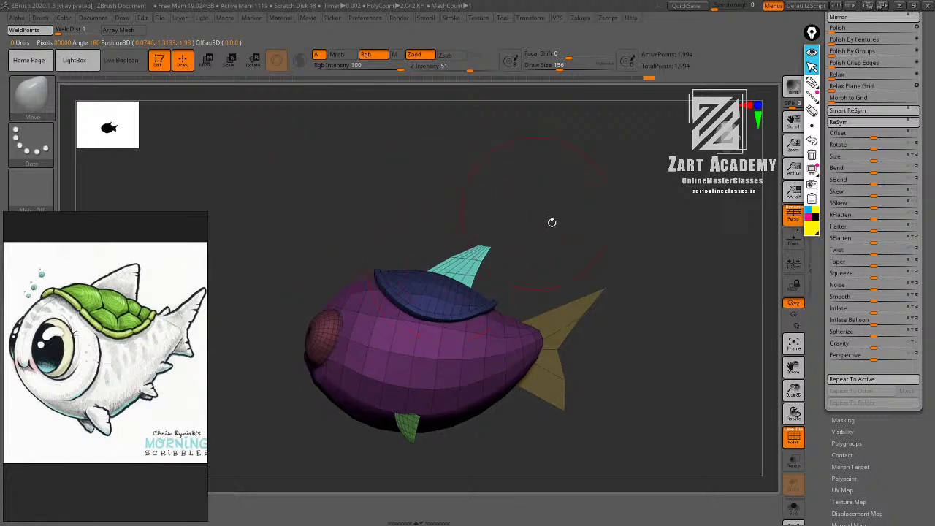
# Adjust the dorsal fin's rear edge with the Move brush.
pyautogui.keyDown('alt'); pyautogui.moveTo(552, 238); pyautogui.dragTo(555, 266); pyautogui.keyUp('alt')
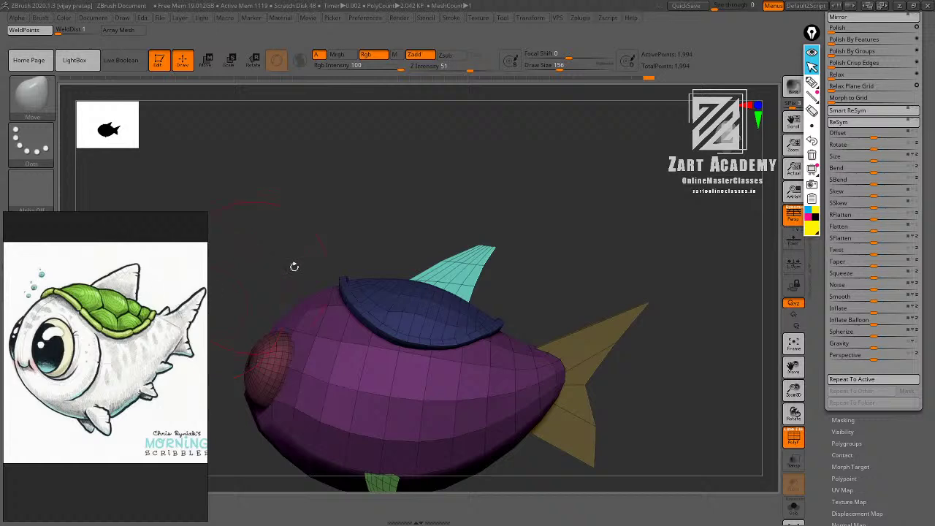
pyautogui.moveTo(496, 287)
pyautogui.keyDown('alt'); pyautogui.mouseDown()
pyautogui.moveTo(485, 291)
pyautogui.moveTo(522, 263)
pyautogui.mouseUp(); pyautogui.keyUp('alt')
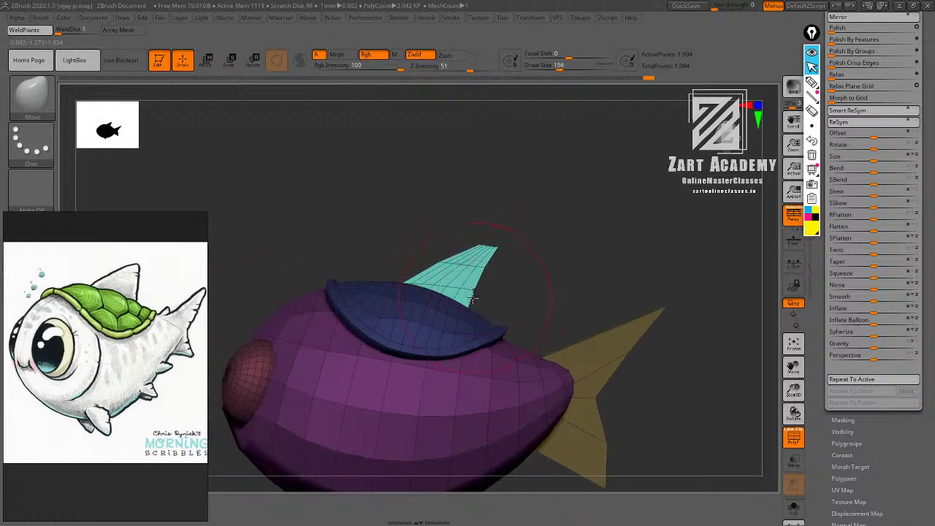
pyautogui.moveTo(470, 278); pyautogui.dragTo(483, 282)
pyautogui.keyDown('alt'); pyautogui.moveTo(501, 318); pyautogui.dragTo(473, 328); pyautogui.keyUp('alt')
pyautogui.keyDown('alt'); pyautogui.moveTo(555, 252); pyautogui.dragTo(554, 282); pyautogui.keyUp('alt')
pyautogui.moveTo(511, 199); pyautogui.dragTo(516, 191)
pyautogui.moveTo(552, 159)
pyautogui.keyDown('alt'); pyautogui.mouseDown()
pyautogui.moveTo(557, 246)
pyautogui.moveTo(485, 292)
pyautogui.mouseUp(); pyautogui.keyUp('alt')
pyautogui.keyDown('alt'); pyautogui.moveTo(570, 253); pyautogui.dragTo(561, 230); pyautogui.keyUp('alt')
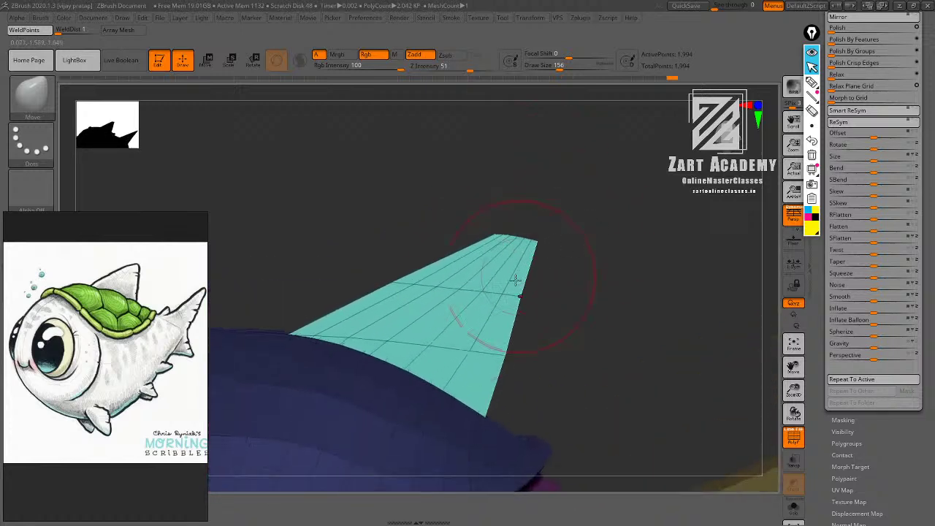
pyautogui.moveTo(501, 276)
pyautogui.mouseDown()
pyautogui.moveTo(550, 247)
pyautogui.moveTo(582, 284)
pyautogui.moveTo(580, 180)
pyautogui.moveTo(579, 218)
pyautogui.mouseUp()
# Delete the edge loops running from base to tip of the dorsal fin with the ZModeler brush.
pyautogui.press('b')
pyautogui.press('z')
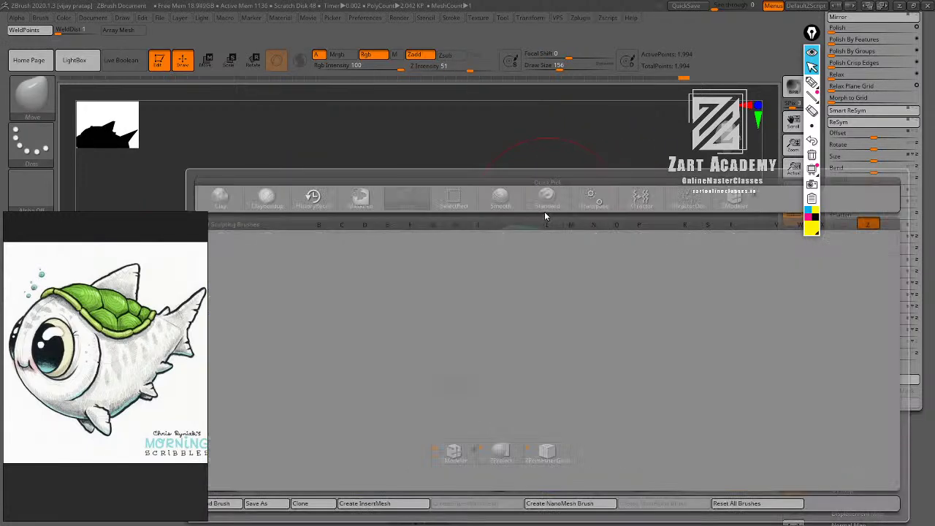
pyautogui.press('m')
pyautogui.click(509, 247)
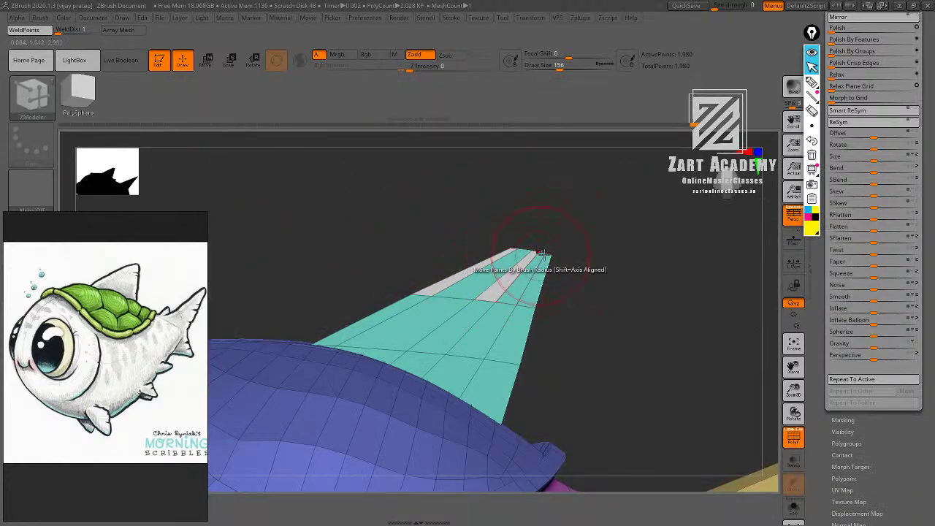
pyautogui.hotkey('ctrl', 'z')
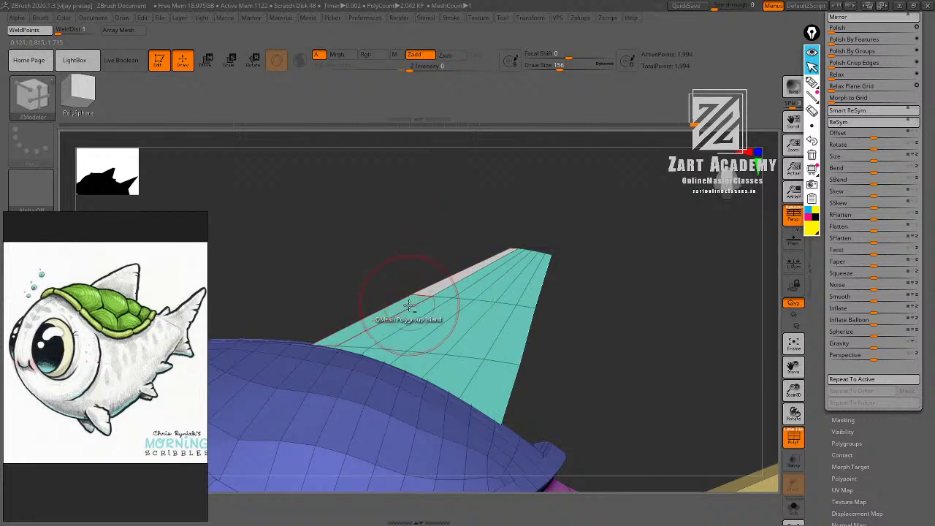
pyautogui.hotkey('ctrl', 'z')
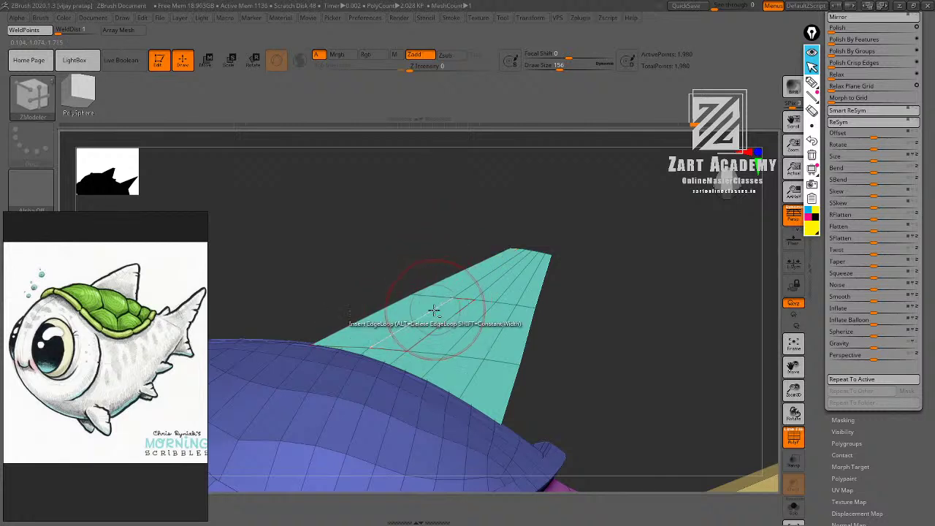
pyautogui.keyDown('alt'); pyautogui.click(434, 311); pyautogui.keyUp('alt')
pyautogui.keyDown('alt'); pyautogui.click(455, 315); pyautogui.keyUp('alt')
pyautogui.keyDown('alt'); pyautogui.click(478, 317); pyautogui.keyUp('alt')
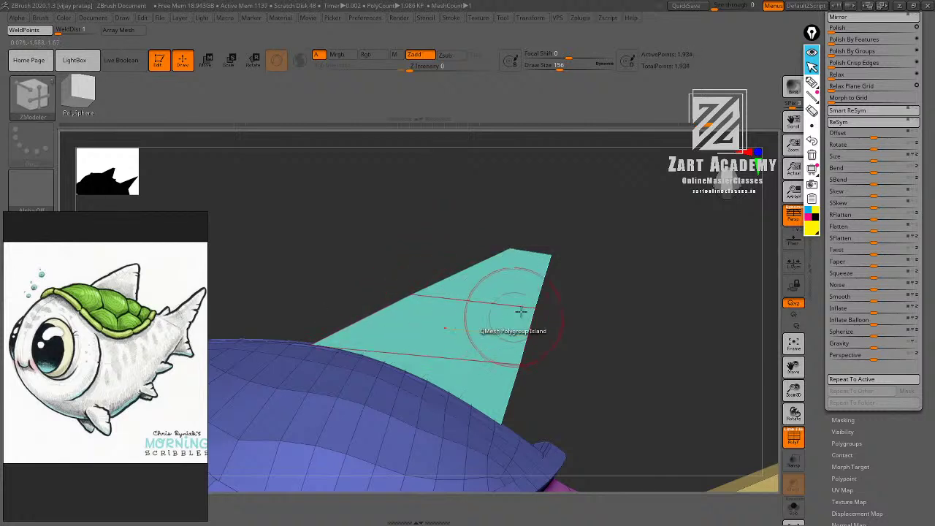
# Mask everything except the front corner of the dorsal fin's tip and centre the transform gizmo on that corner.
pyautogui.moveTo(593, 305); pyautogui.dragTo(594, 227)
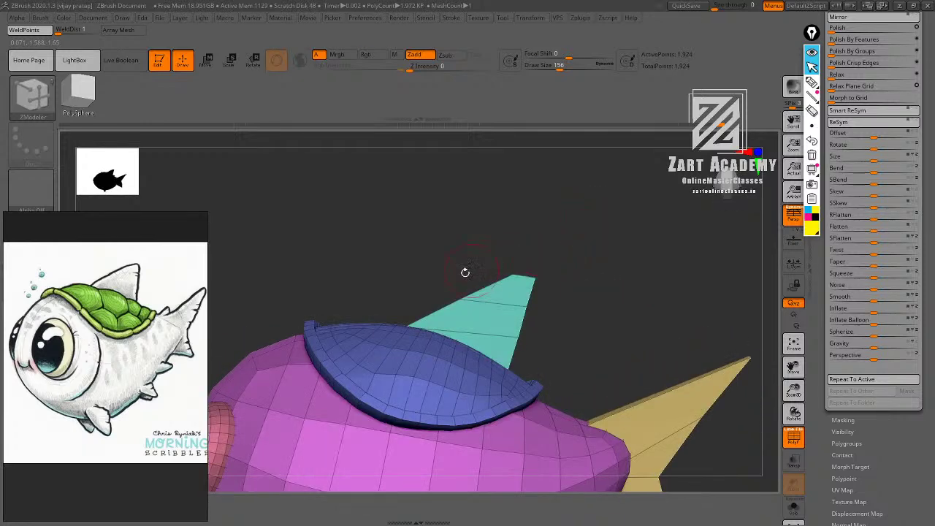
pyautogui.keyDown('ctrl'); pyautogui.moveTo(534, 251); pyautogui.dragTo(516, 251, button='right'); pyautogui.keyUp('ctrl')
pyautogui.moveTo(492, 235)
pyautogui.keyDown('ctrl'); pyautogui.mouseDown()
pyautogui.moveTo(492, 256)
pyautogui.moveTo(549, 280)
pyautogui.mouseUp(); pyautogui.keyUp('ctrl')
pyautogui.keyDown('ctrl'); pyautogui.click(569, 223); pyautogui.keyUp('ctrl')
pyautogui.press('w')
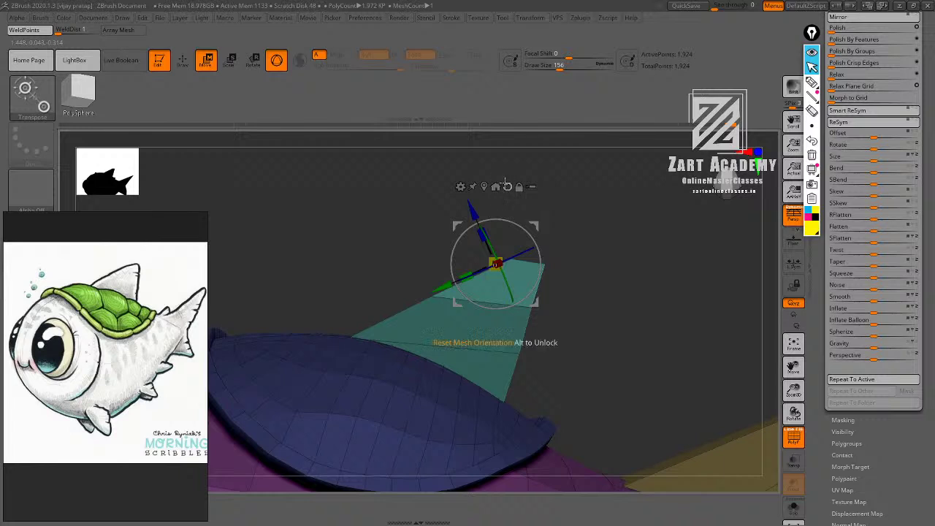
pyautogui.click(485, 187)
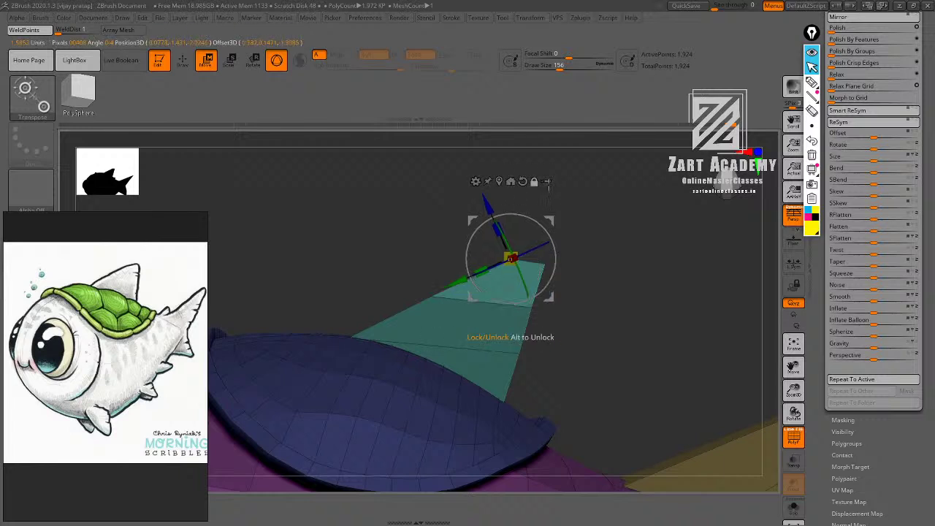
# Reset the gizmo's orientation and move the tip's front corner rearward to sharpen the dorsal fin's tip.
pyautogui.moveTo(591, 221); pyautogui.dragTo(599, 259)
pyautogui.moveTo(593, 212)
pyautogui.mouseDown()
pyautogui.moveTo(598, 183)
pyautogui.moveTo(601, 222)
pyautogui.mouseUp()
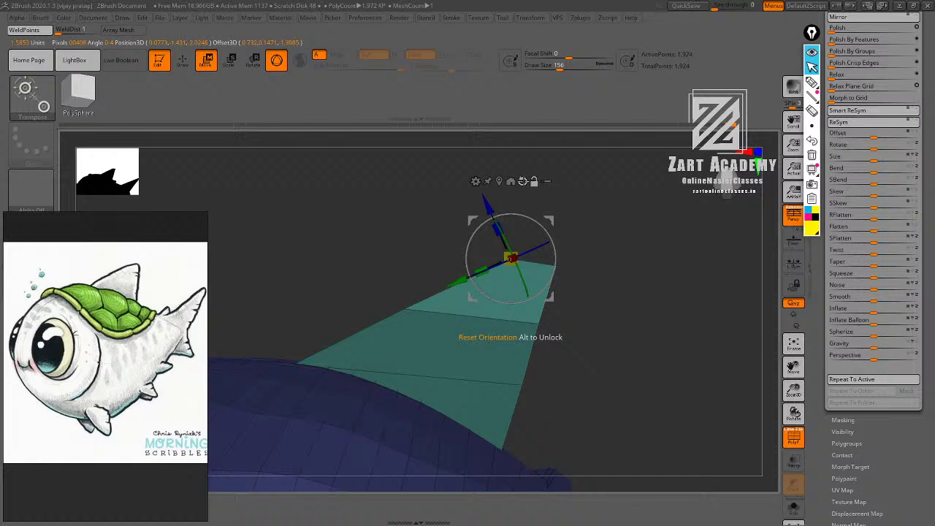
pyautogui.click(522, 181)
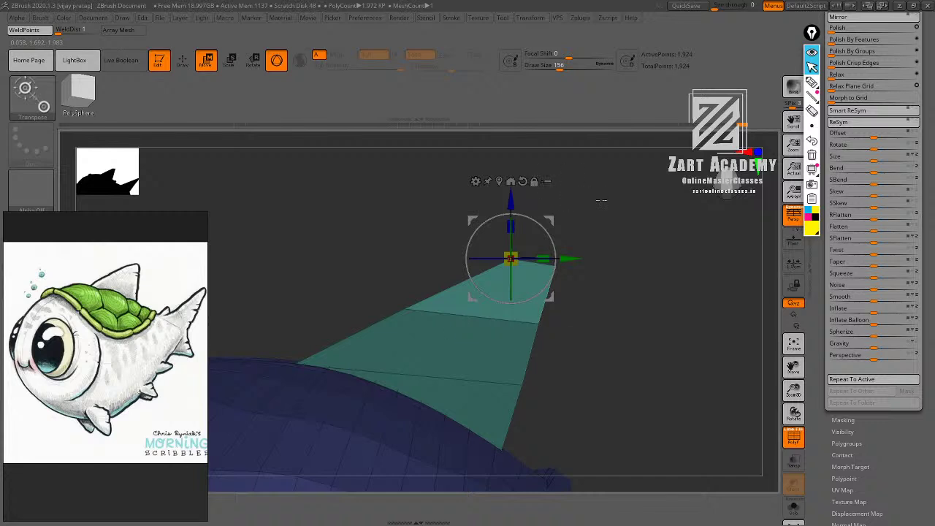
pyautogui.moveTo(571, 261); pyautogui.dragTo(594, 252)
pyautogui.moveTo(607, 199); pyautogui.dragTo(610, 259)
pyautogui.moveTo(541, 201); pyautogui.dragTo(541, 208)
pyautogui.press('q')
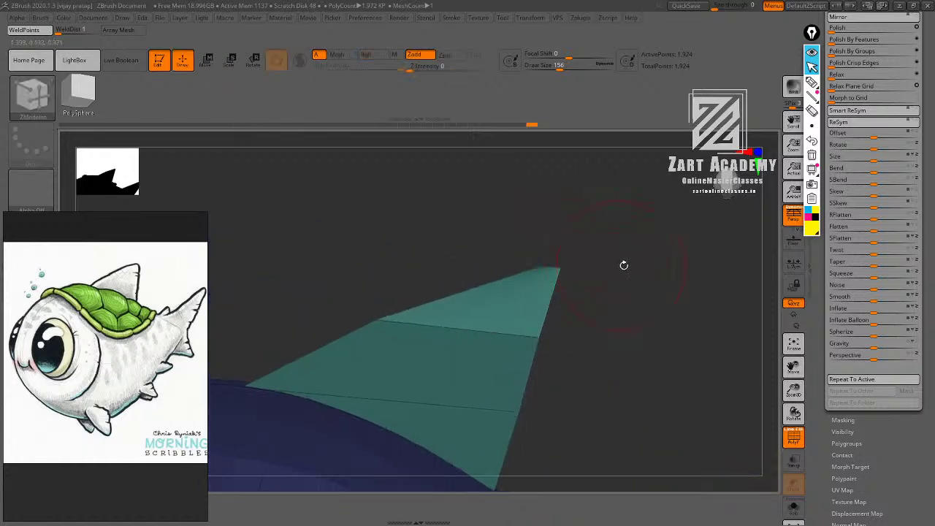
pyautogui.moveTo(624, 265)
pyautogui.mouseDown()
pyautogui.moveTo(639, 285)
pyautogui.moveTo(651, 231)
pyautogui.moveTo(657, 288)
pyautogui.moveTo(597, 208)
pyautogui.moveTo(624, 253)
pyautogui.moveTo(607, 232)
pyautogui.moveTo(590, 267)
pyautogui.mouseUp()
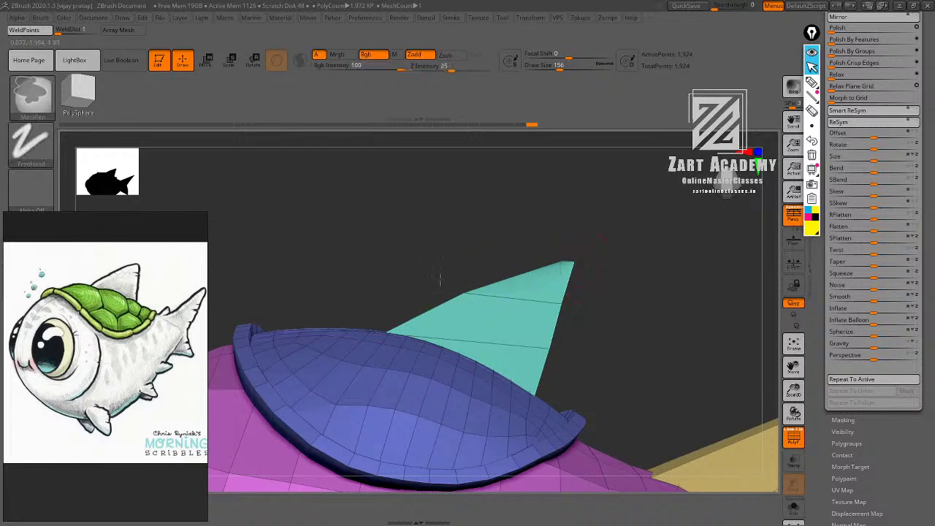
# Isolate the upper loop's point on the dorsal fin's front edge with a mask and nudge it lengthwise with the gizmo.
pyautogui.keyDown('ctrl'); pyautogui.moveTo(433, 273); pyautogui.dragTo(526, 293); pyautogui.keyUp('ctrl')
pyautogui.keyDown('ctrl'); pyautogui.click(558, 245); pyautogui.keyUp('ctrl')
pyautogui.press('w')
pyautogui.click(551, 182)
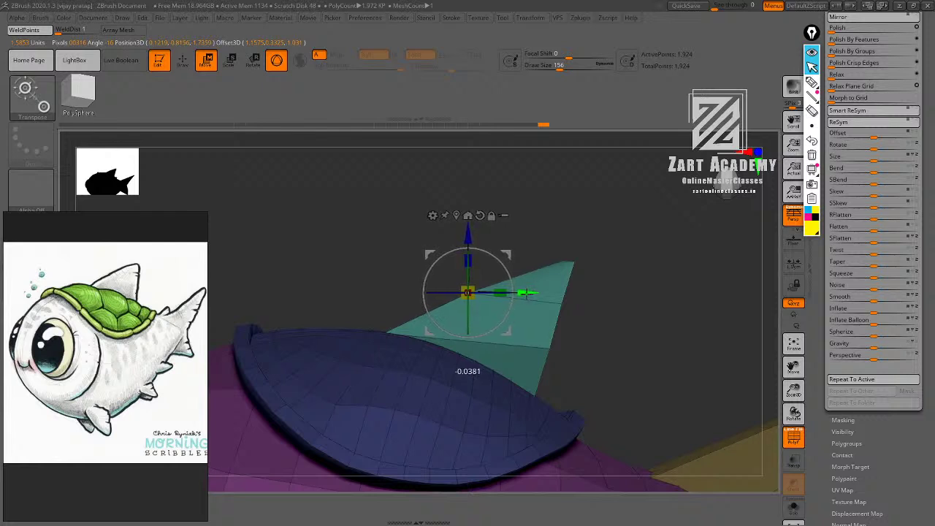
pyautogui.press('q')
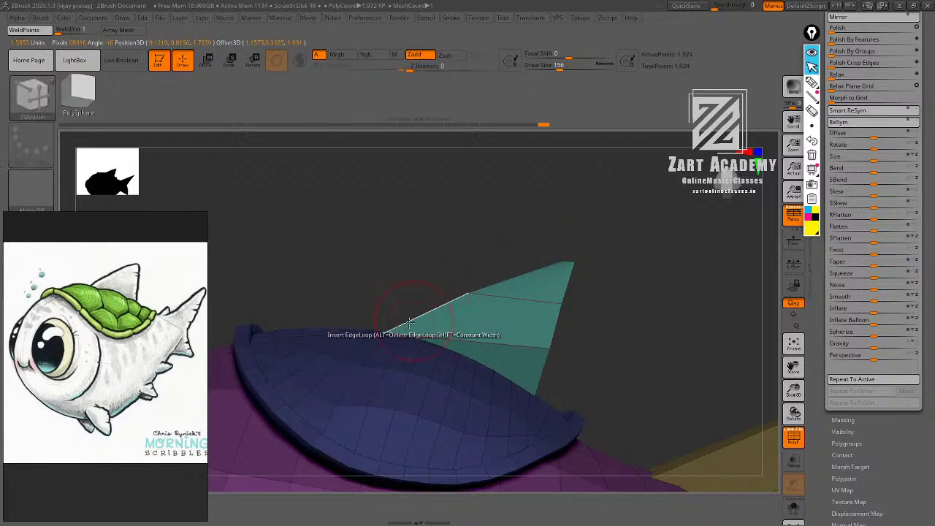
# Clear the mask and hide the polyframe to compare the dorsal fin and overall silhouette with the reference.
pyautogui.moveTo(612, 224)
pyautogui.keyDown('ctrl'); pyautogui.mouseDown(button='right')
pyautogui.moveTo(588, 217)
pyautogui.moveTo(676, 249)
pyautogui.moveTo(589, 234)
pyautogui.moveTo(568, 214)
pyautogui.mouseUp(button='right'); pyautogui.keyUp('ctrl')
pyautogui.hotkey('shift', 'f')
pyautogui.keyDown('ctrl'); pyautogui.click(589, 234); pyautogui.keyUp('ctrl')
pyautogui.keyDown('ctrl'); pyautogui.click(588, 245); pyautogui.keyUp('ctrl')
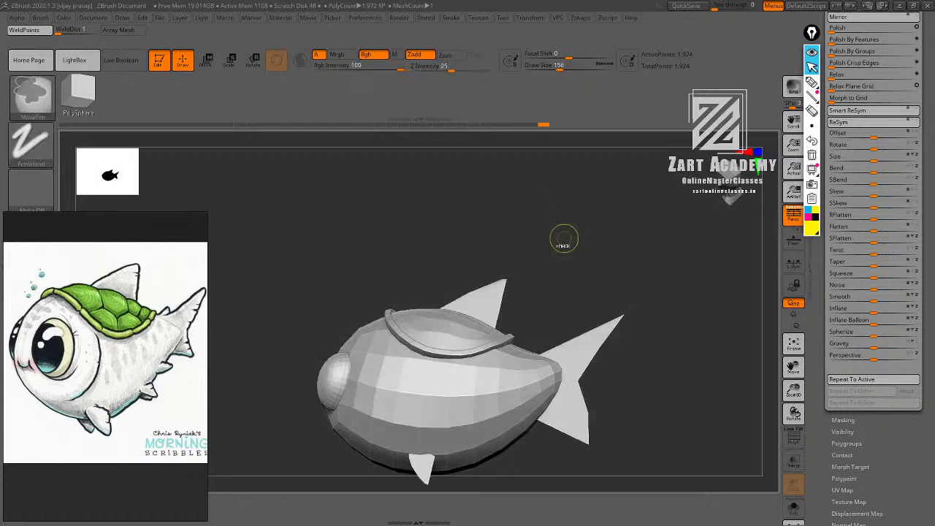
pyautogui.keyDown('ctrl'); pyautogui.click(562, 240); pyautogui.keyUp('ctrl')
pyautogui.keyDown('ctrl'); pyautogui.click(578, 261); pyautogui.keyUp('ctrl')
pyautogui.keyDown('ctrl'); pyautogui.moveTo(578, 261); pyautogui.dragTo(656, 250, button='right'); pyautogui.keyUp('ctrl')
pyautogui.keyDown('alt'); pyautogui.moveTo(656, 250); pyautogui.dragTo(621, 227, button='right'); pyautogui.keyUp('alt')
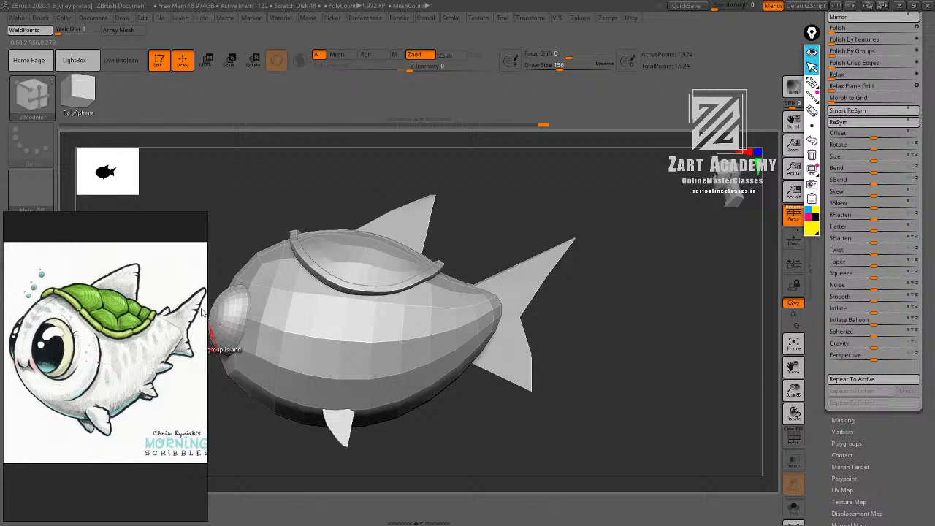
# Turn the polyframe back on and insert an edge loop through the tail fin with the ZModeler brush.
pyautogui.hotkey('shift', 'f')
pyautogui.moveTo(558, 273); pyautogui.dragTo(657, 274, button='right')
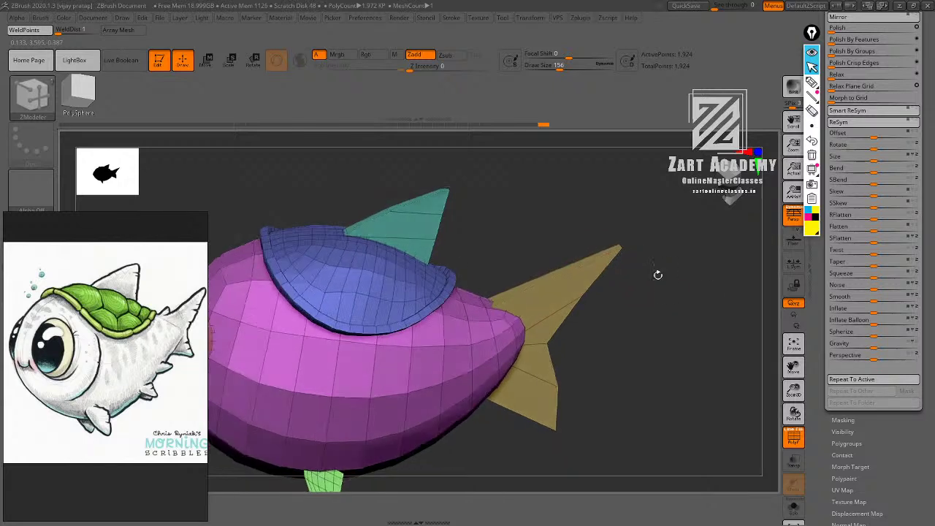
pyautogui.click(571, 272)
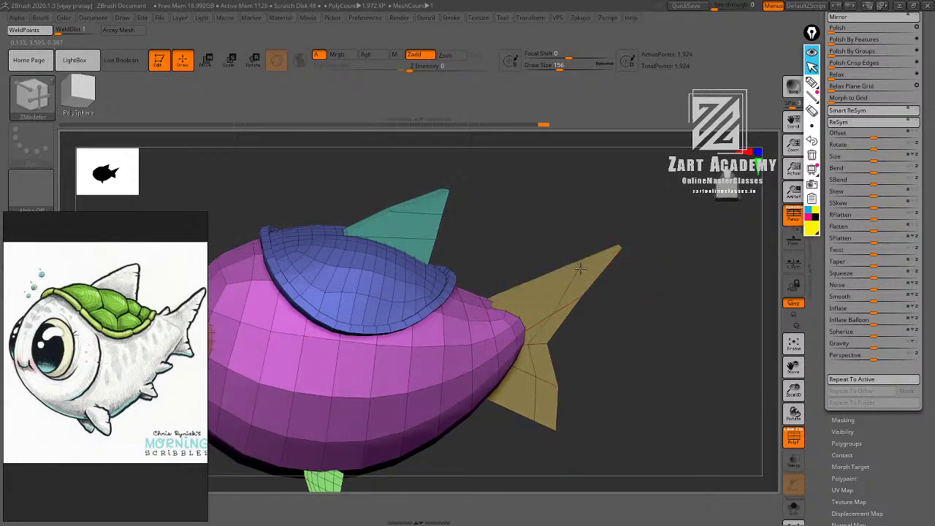
pyautogui.moveTo(634, 267); pyautogui.dragTo(638, 298, button='right')
pyautogui.moveTo(637, 297)
pyautogui.mouseDown()
pyautogui.moveTo(639, 284)
pyautogui.moveTo(646, 291)
pyautogui.mouseUp()
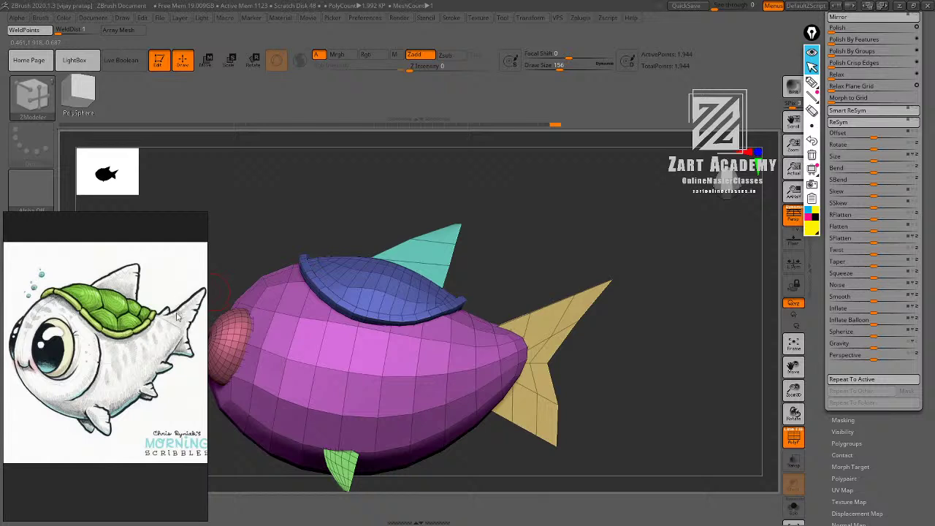
# Mask everything except the middle of the upper tail lobe's upper edge and lower it to curve the edge inward.
pyautogui.moveTo(539, 197); pyautogui.dragTo(564, 200)
pyautogui.keyDown('ctrl'); pyautogui.click(568, 288); pyautogui.keyUp('ctrl')
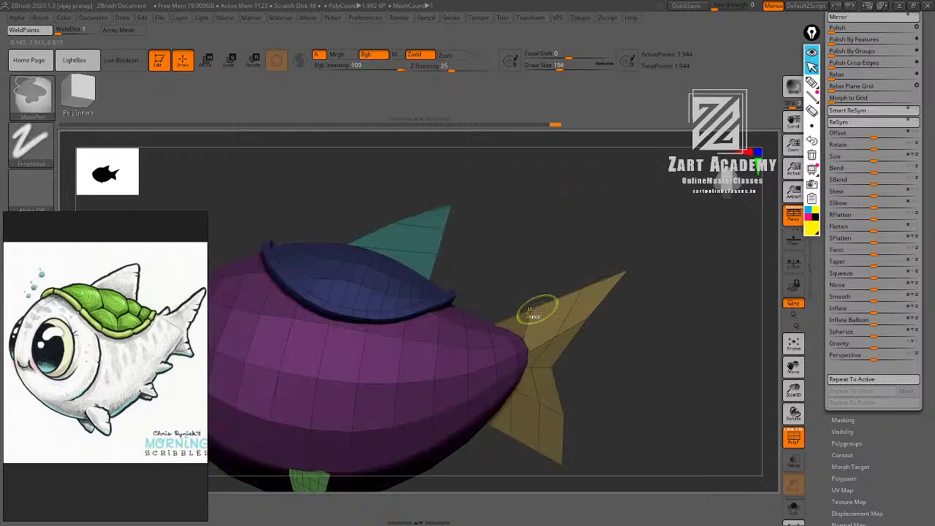
pyautogui.keyDown('ctrl'); pyautogui.moveTo(540, 319); pyautogui.dragTo(545, 324); pyautogui.keyUp('ctrl')
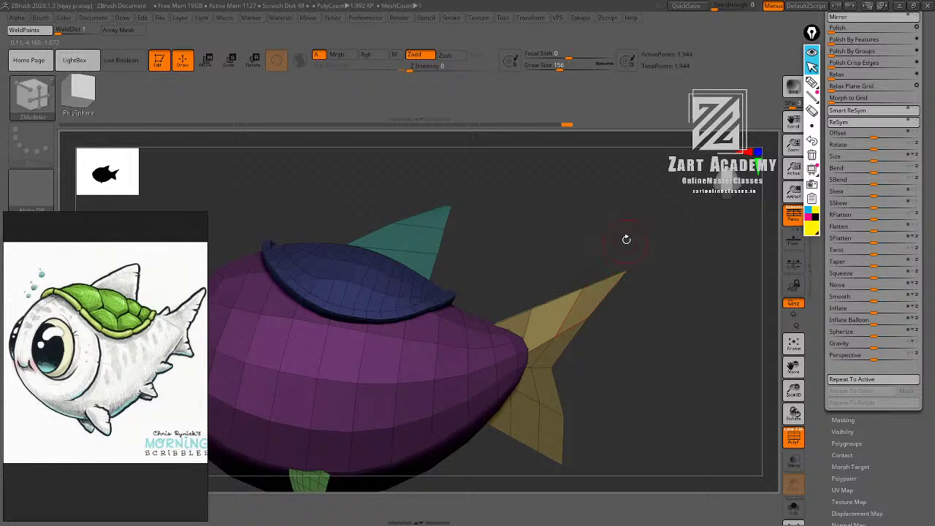
pyautogui.press('w')
pyautogui.click(380, 145)
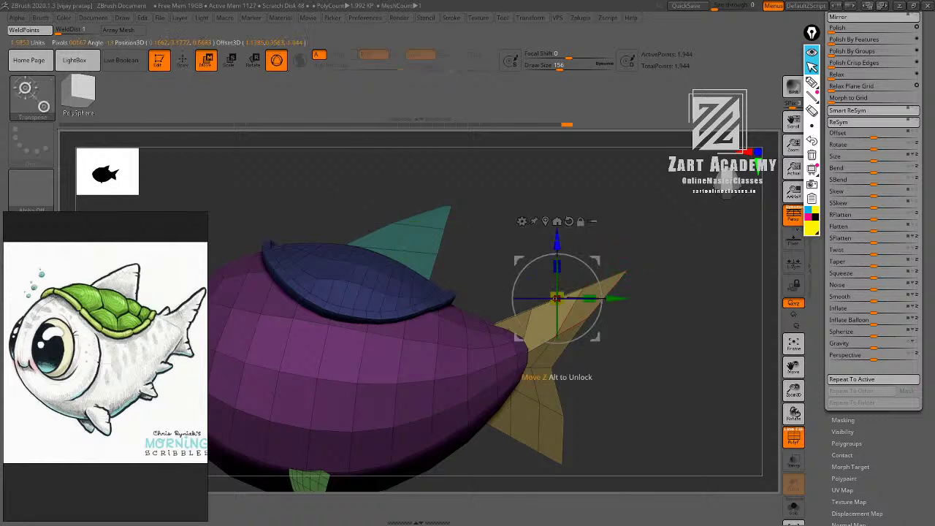
pyautogui.moveTo(556, 242); pyautogui.dragTo(557, 253)
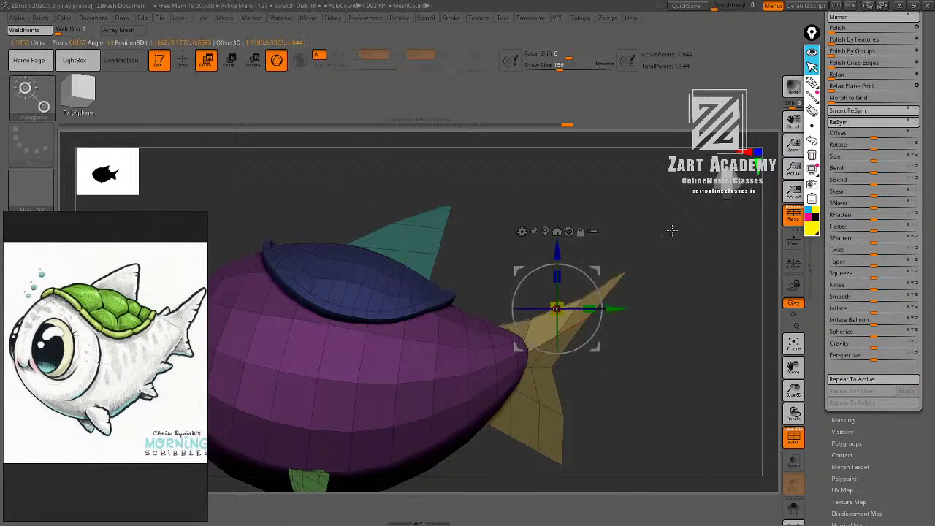
pyautogui.press('q')
# Clear the mask and check the tail fin's outline with the polyframe hidden, then display the polyframe again.
pyautogui.moveTo(651, 259)
pyautogui.keyDown('ctrl'); pyautogui.mouseDown()
pyautogui.moveTo(670, 279)
pyautogui.moveTo(649, 240)
pyautogui.mouseUp(); pyautogui.keyUp('ctrl')
pyautogui.moveTo(646, 267)
pyautogui.mouseDown()
pyautogui.moveTo(668, 272)
pyautogui.moveTo(635, 261)
pyautogui.moveTo(638, 311)
pyautogui.moveTo(621, 281)
pyautogui.mouseUp()
pyautogui.hotkey('shift', 'f')
pyautogui.keyDown('alt'); pyautogui.moveTo(621, 282); pyautogui.dragTo(585, 315); pyautogui.keyUp('alt')
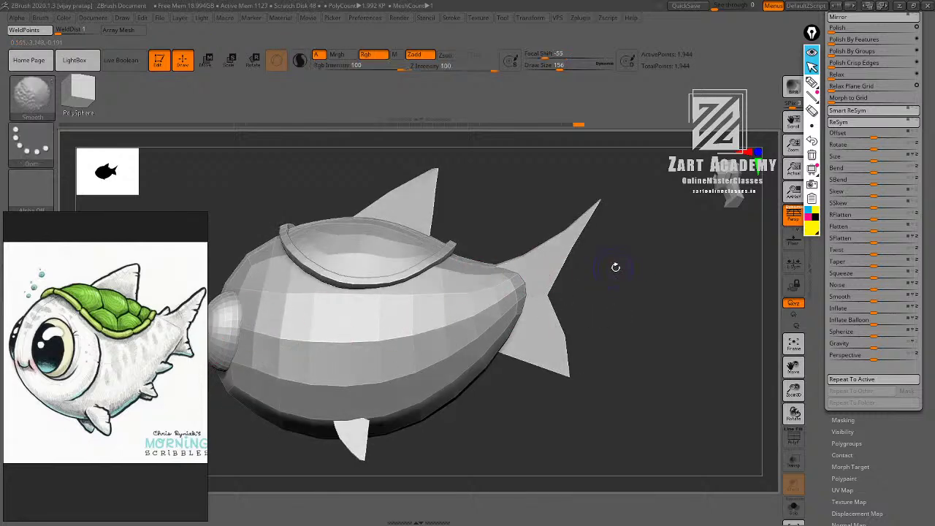
pyautogui.moveTo(616, 267); pyautogui.dragTo(636, 290)
pyautogui.hotkey('shift', 'f')
pyautogui.press('ctrl')
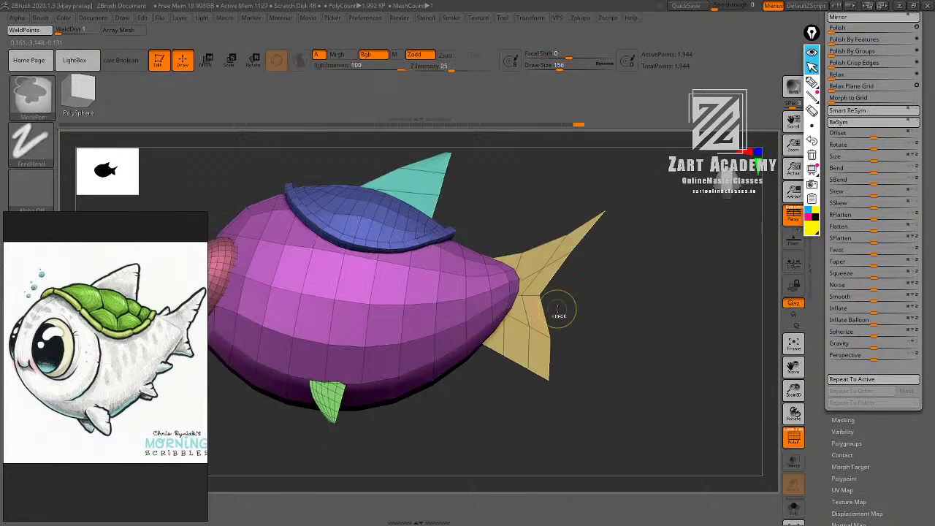
pyautogui.moveTo(561, 307)
pyautogui.keyDown('ctrl'); pyautogui.mouseDown()
pyautogui.moveTo(506, 338)
pyautogui.moveTo(488, 393)
pyautogui.mouseUp(); pyautogui.keyUp('ctrl')
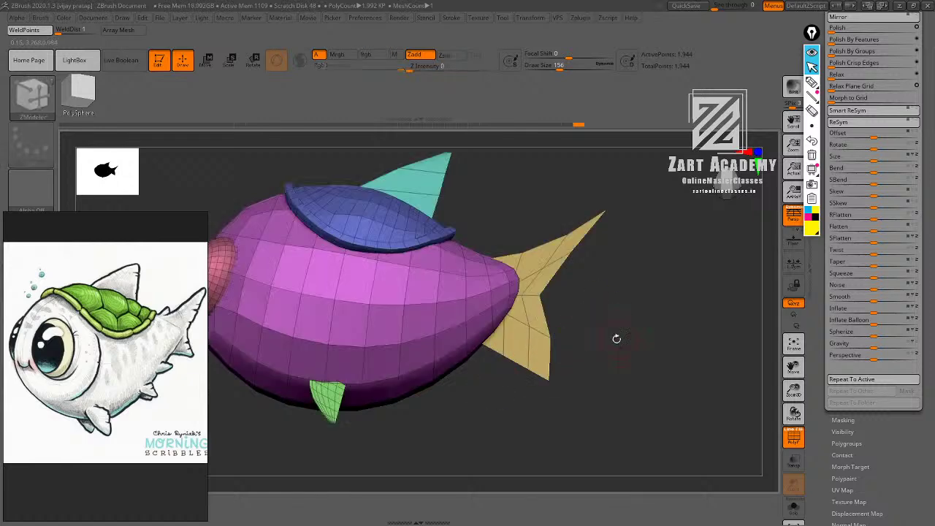
pyautogui.keyDown('ctrl'); pyautogui.moveTo(601, 411); pyautogui.dragTo(498, 335); pyautogui.keyUp('ctrl')
pyautogui.keyDown('ctrl'); pyautogui.click(580, 336); pyautogui.keyUp('ctrl')
pyautogui.keyDown('ctrl'); pyautogui.moveTo(581, 336); pyautogui.dragTo(571, 334); pyautogui.keyUp('ctrl')
# Set the MaskPen stroke to Lasso, mask the lower tail lobe and invert the mask to leave only that lobe editable.
pyautogui.press('ctrl')
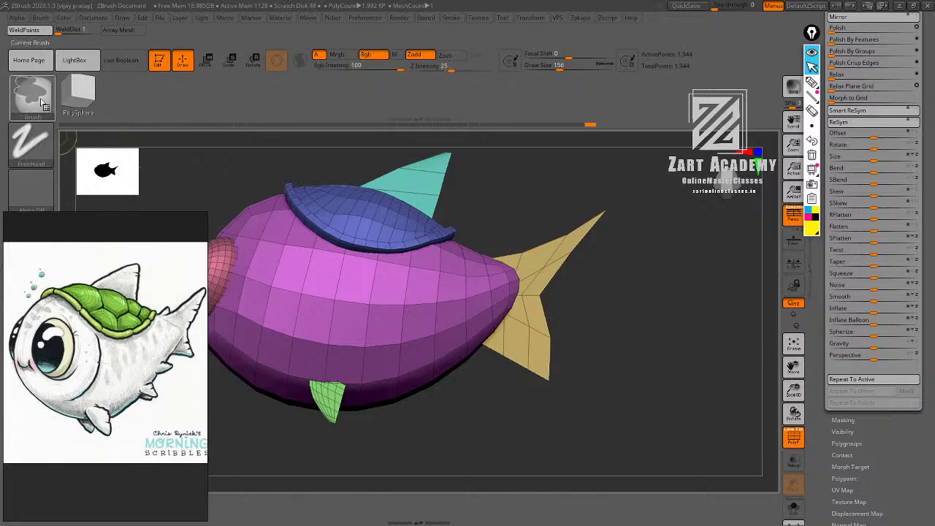
pyautogui.click(46, 150)
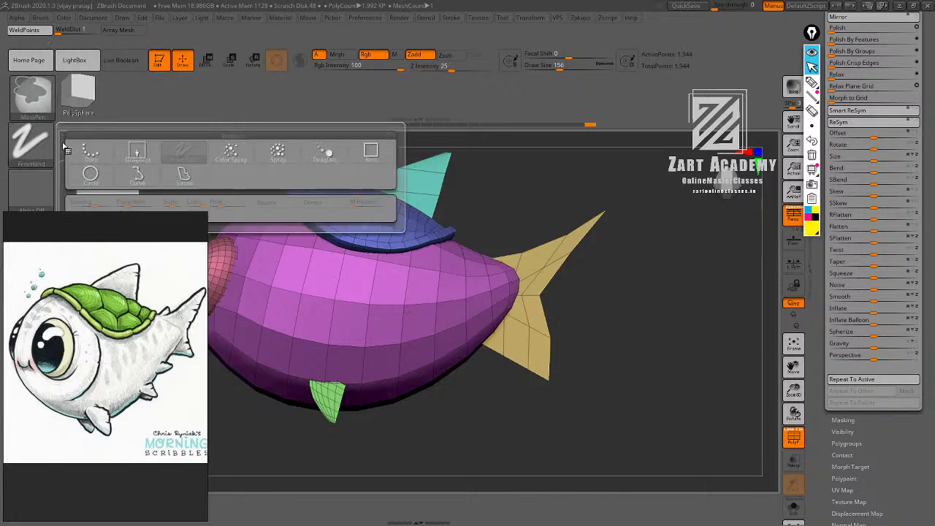
pyautogui.click(184, 178)
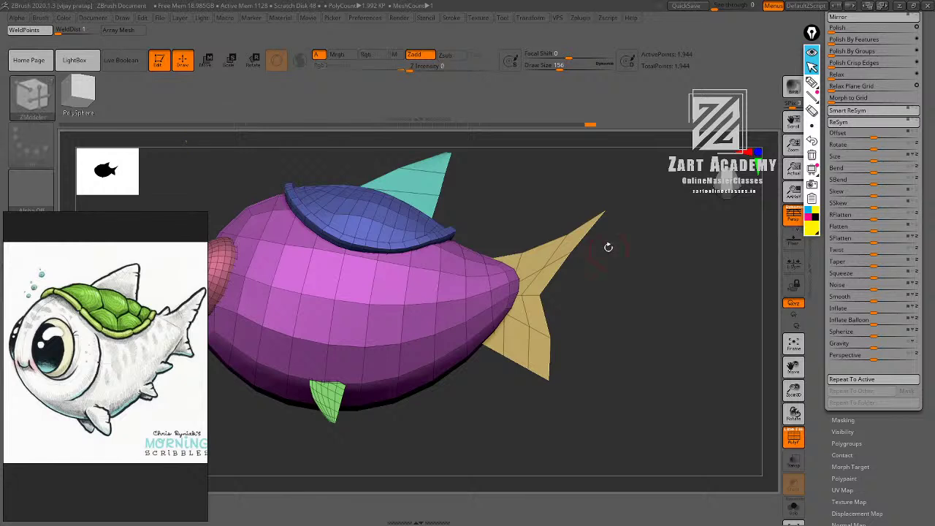
pyautogui.moveTo(518, 320)
pyautogui.keyDown('ctrl'); pyautogui.mouseDown()
pyautogui.moveTo(489, 377)
pyautogui.moveTo(570, 373)
pyautogui.mouseUp(); pyautogui.keyUp('ctrl')
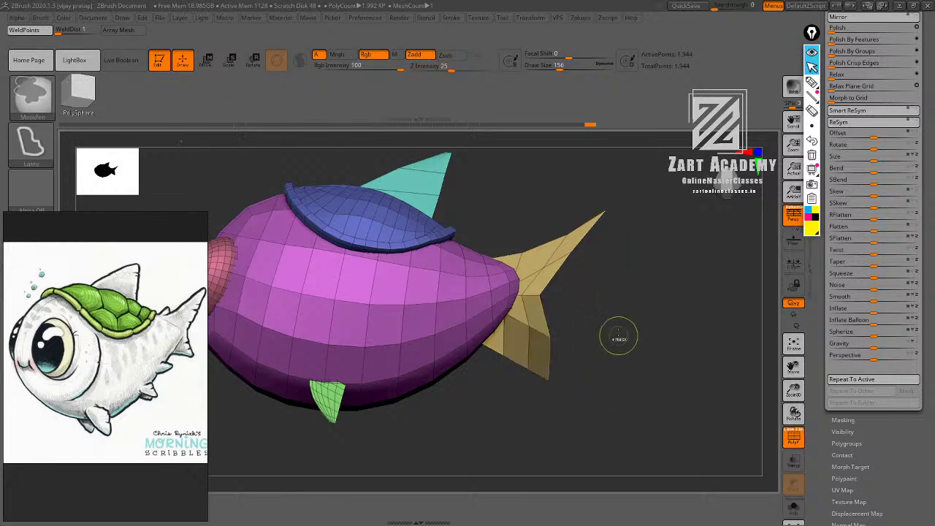
pyautogui.keyDown('ctrl'); pyautogui.click(607, 307); pyautogui.keyUp('ctrl')
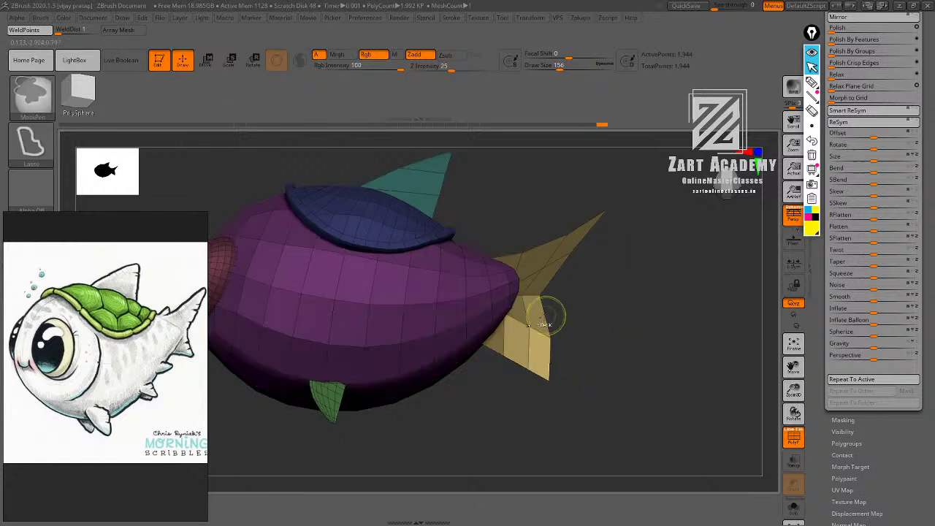
# Soften the mask's border across the tail fin.
pyautogui.moveTo(613, 304)
pyautogui.mouseDown()
pyautogui.moveTo(582, 315)
pyautogui.moveTo(620, 307)
pyautogui.mouseUp()
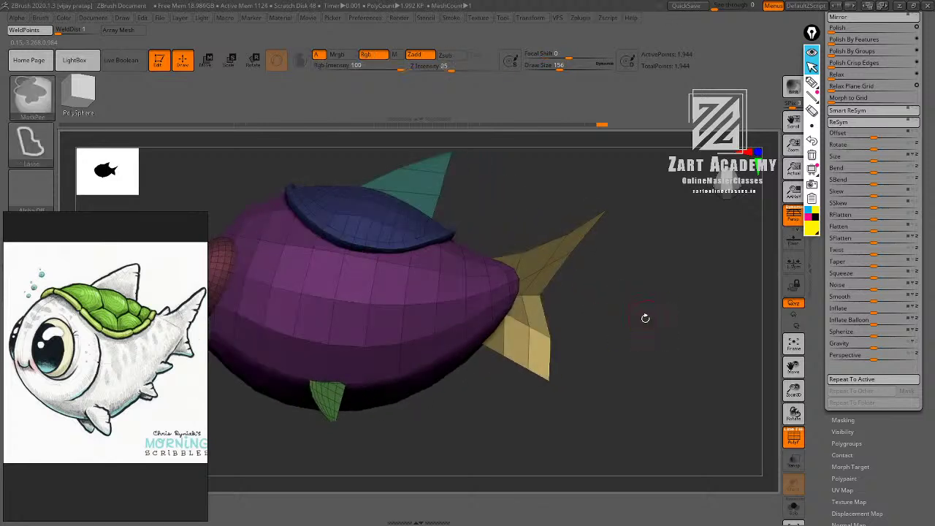
pyautogui.keyDown('ctrl'); pyautogui.moveTo(645, 318); pyautogui.dragTo(622, 315, button='right'); pyautogui.keyUp('ctrl')
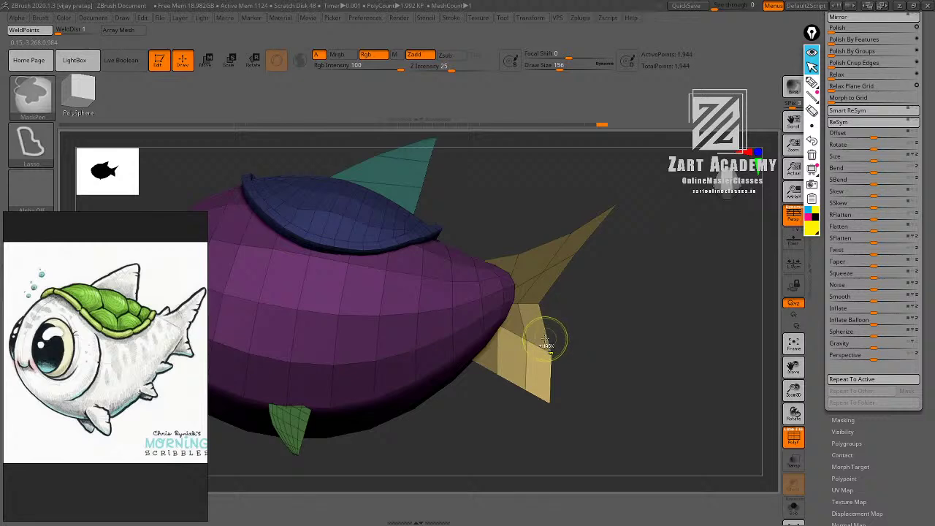
pyautogui.keyDown('ctrl'); pyautogui.click(545, 339); pyautogui.keyUp('ctrl')
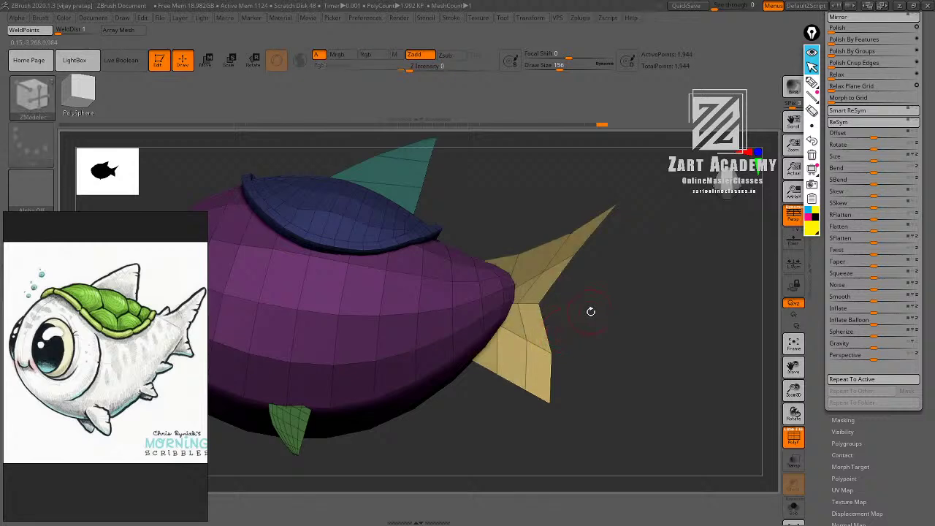
pyautogui.moveTo(606, 311); pyautogui.dragTo(609, 321)
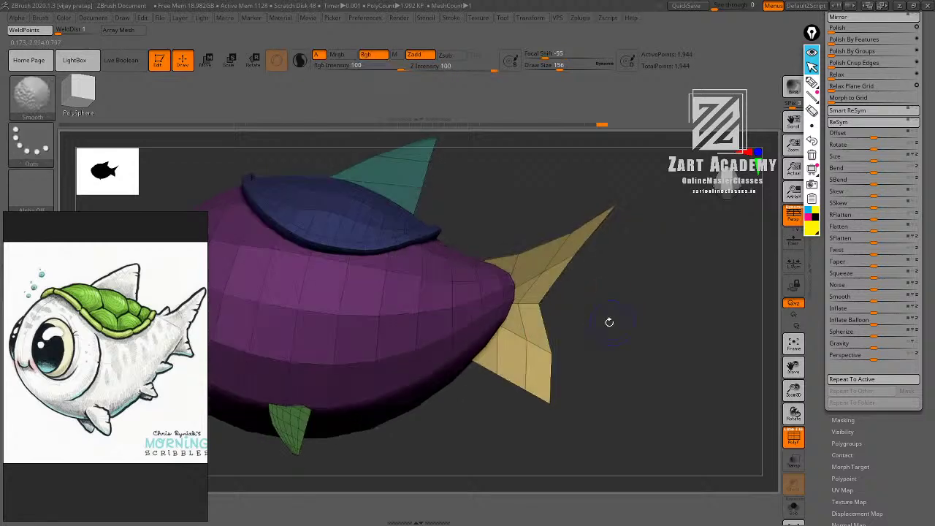
# Centre the transform gizmo on the unmasked tail area and shift its pivot to the tail's root.
pyautogui.press('w')
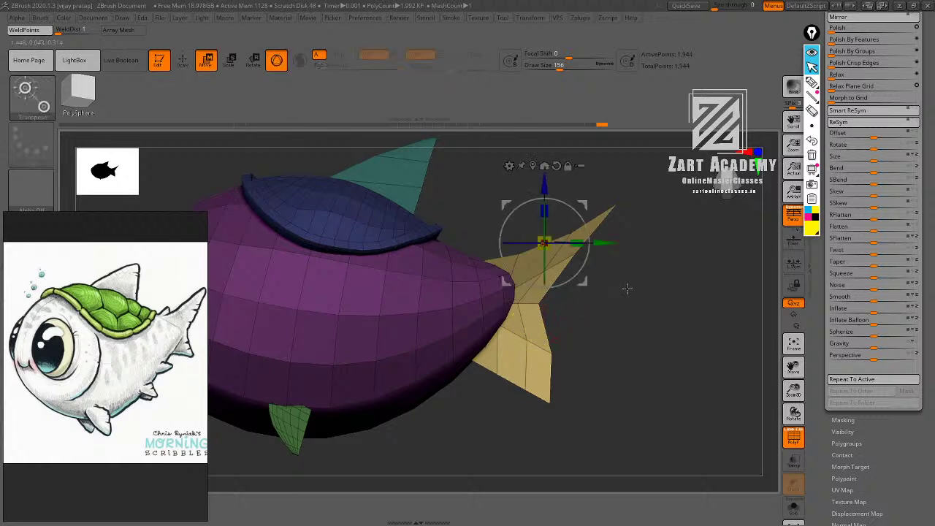
pyautogui.moveTo(627, 289)
pyautogui.keyDown('alt'); pyautogui.mouseDown()
pyautogui.moveTo(641, 335)
pyautogui.moveTo(638, 275)
pyautogui.mouseUp(); pyautogui.keyUp('alt')
pyautogui.click(548, 211)
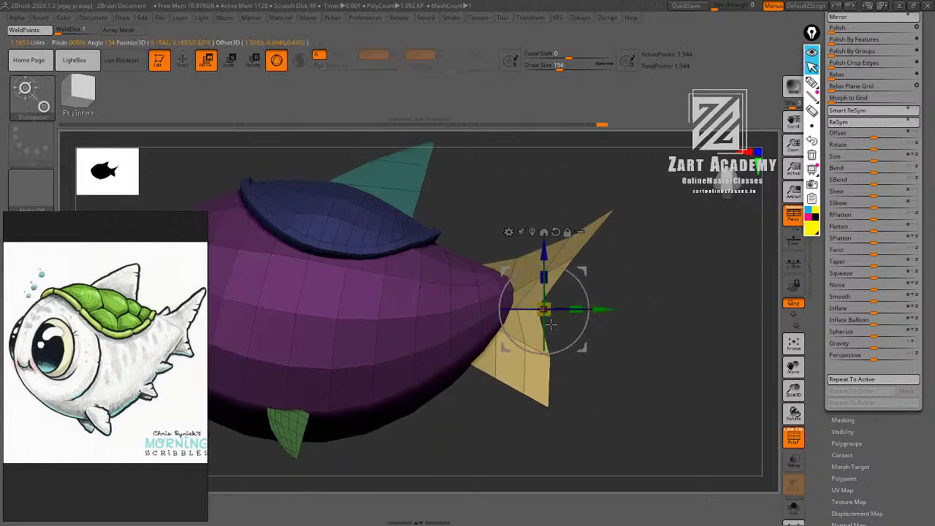
pyautogui.moveTo(603, 313); pyautogui.dragTo(582, 311)
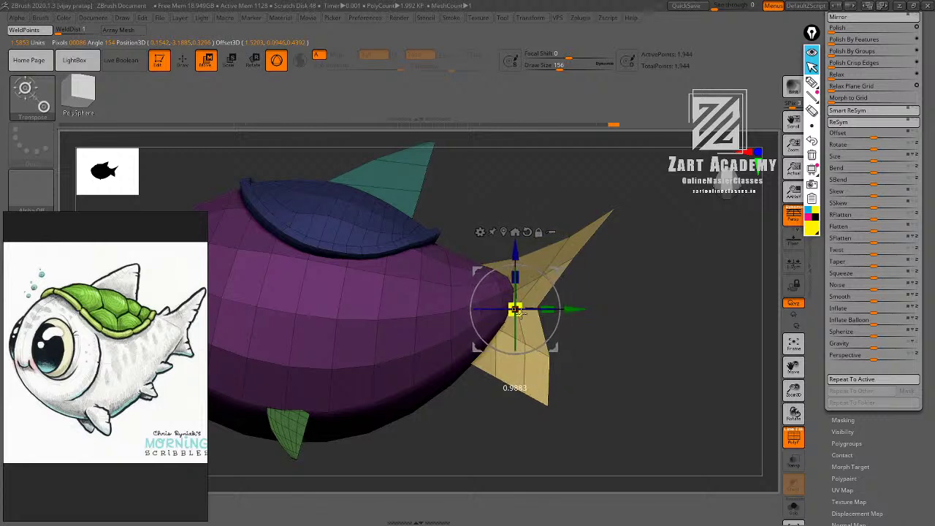
# Scale the unmasked lower tail lobe down to about 0.82 from the tail's root and clear the mask.
pyautogui.moveTo(515, 310)
pyautogui.mouseDown()
pyautogui.moveTo(497, 305)
pyautogui.moveTo(629, 162)
pyautogui.moveTo(688, 288)
pyautogui.mouseUp()
pyautogui.press('q')
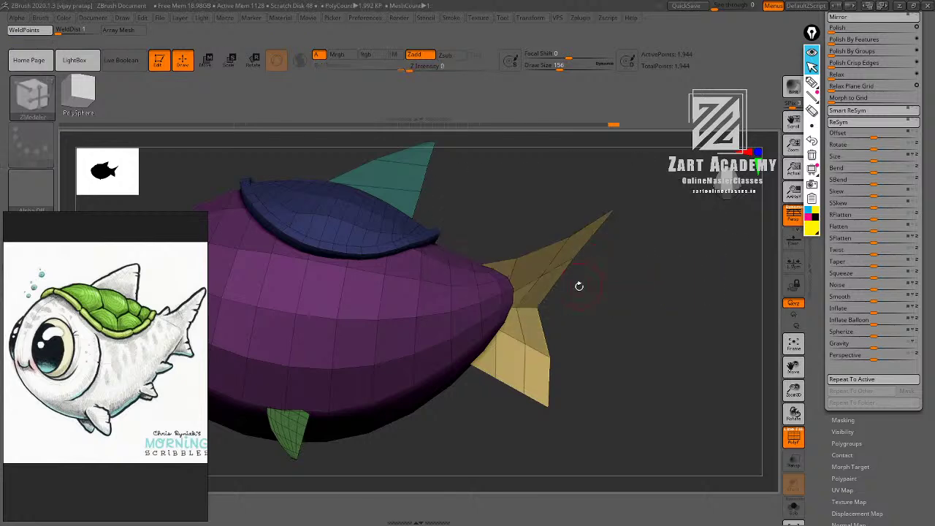
pyautogui.press('w')
pyautogui.moveTo(515, 309); pyautogui.dragTo(517, 312)
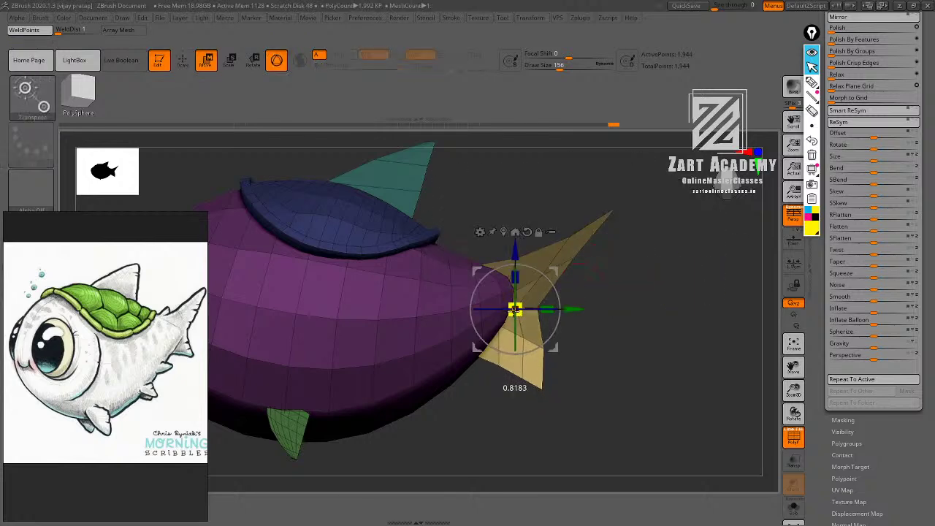
pyautogui.press('q')
pyautogui.keyDown('ctrl'); pyautogui.moveTo(630, 282); pyautogui.dragTo(642, 292); pyautogui.keyUp('ctrl')
# Mask everything except the paired belly fins and place the transform gizmo on the near fin.
pyautogui.moveTo(637, 290)
pyautogui.keyDown('alt'); pyautogui.mouseDown()
pyautogui.moveTo(626, 271)
pyautogui.moveTo(614, 284)
pyautogui.moveTo(625, 302)
pyautogui.moveTo(639, 278)
pyautogui.moveTo(638, 301)
pyautogui.moveTo(616, 243)
pyautogui.mouseUp(); pyautogui.keyUp('alt')
pyautogui.hotkey('shift', 'f')
pyautogui.keyDown('alt'); pyautogui.moveTo(616, 243); pyautogui.dragTo(620, 338); pyautogui.keyUp('alt')
pyautogui.keyDown('alt'); pyautogui.moveTo(484, 407); pyautogui.dragTo(450, 383); pyautogui.keyUp('alt')
pyautogui.hotkey('shift', 'f')
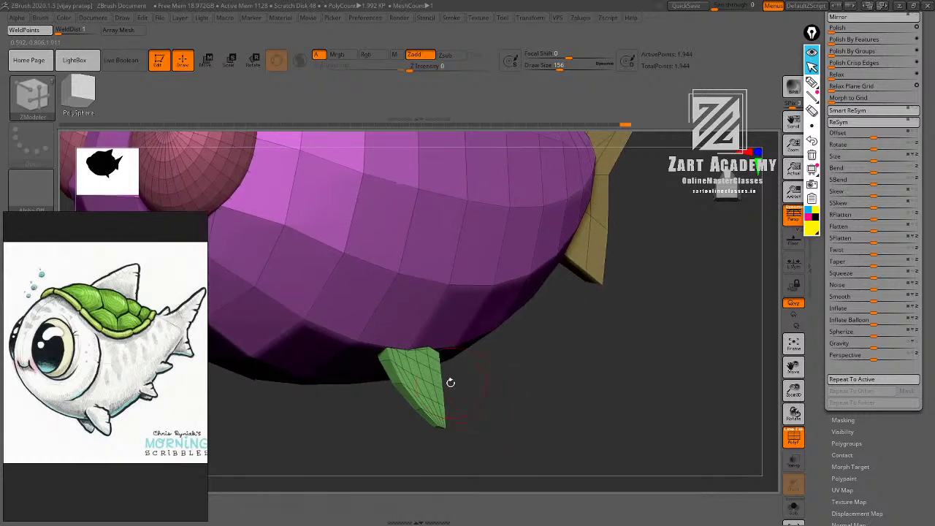
pyautogui.press('w')
pyautogui.keyDown('ctrl'); pyautogui.click(422, 377); pyautogui.keyUp('ctrl')
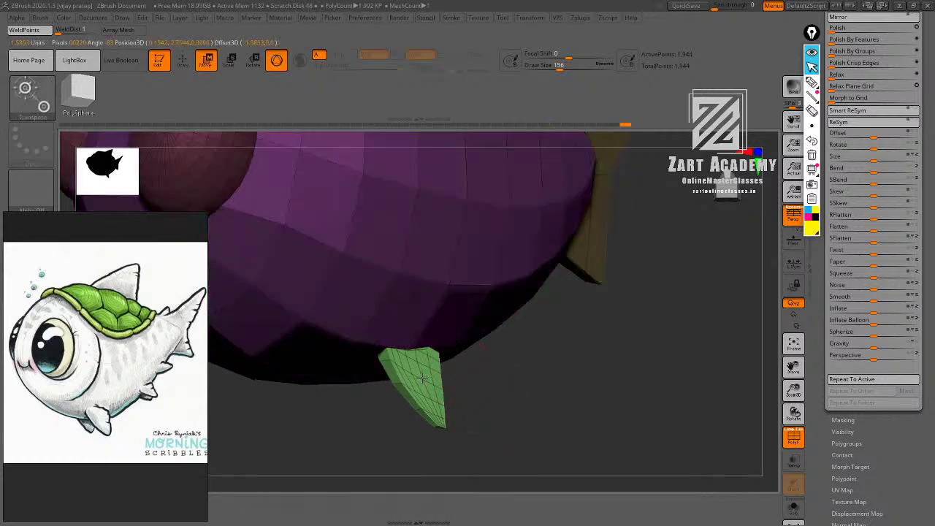
pyautogui.click(423, 377)
# Try to scale the paired belly fins along X with local symmetry off.
pyautogui.moveTo(494, 365); pyautogui.dragTo(632, 326)
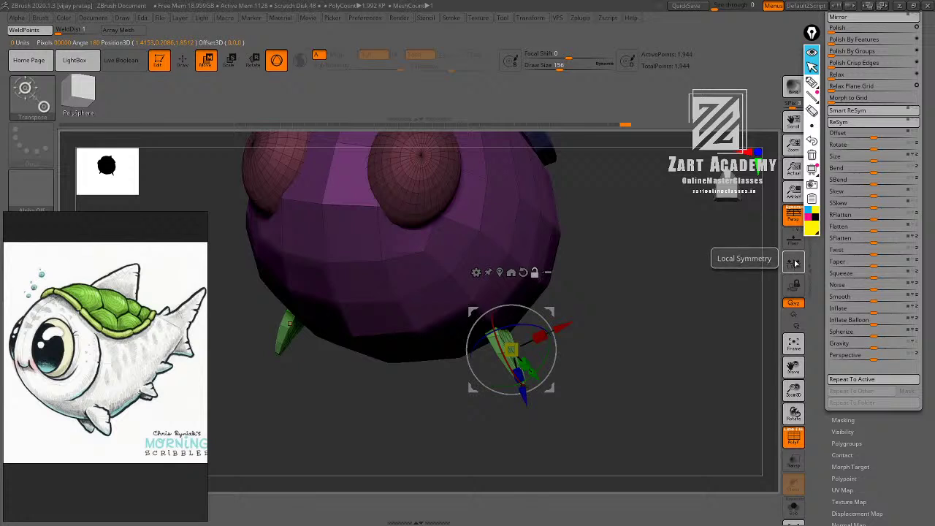
pyautogui.moveTo(653, 313); pyautogui.dragTo(610, 321)
pyautogui.moveTo(539, 337); pyautogui.dragTo(638, 267)
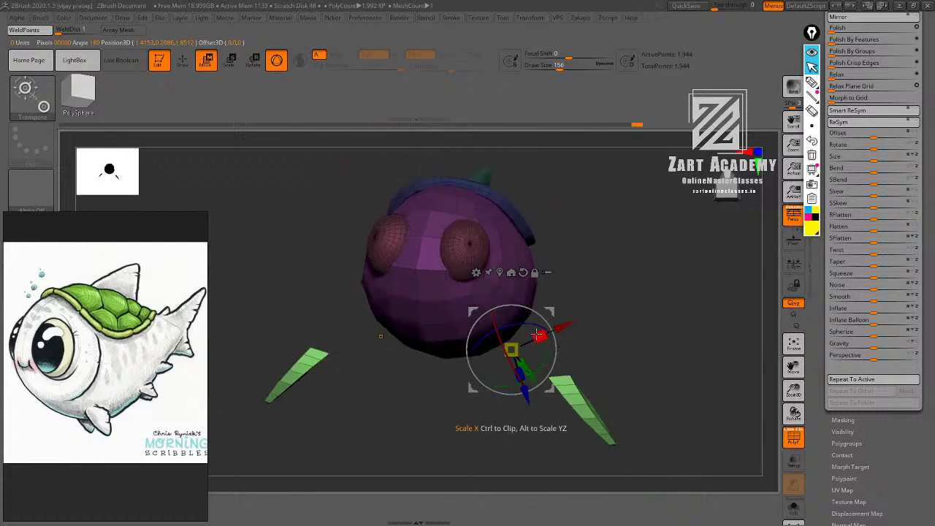
pyautogui.moveTo(539, 335); pyautogui.dragTo(766, 259)
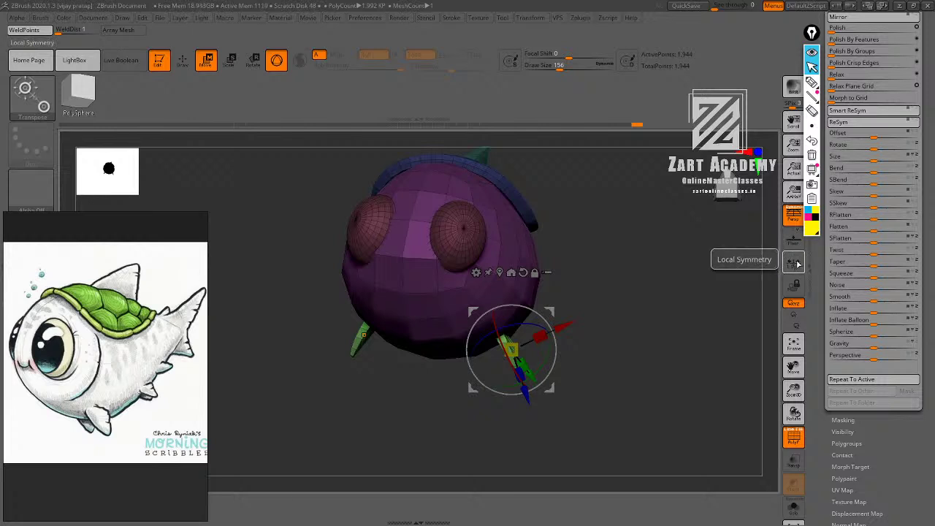
# Enable Local Symmetry and thicken both belly fins along X by a factor of about 1.38.
pyautogui.click(795, 265)
pyautogui.keyDown('alt'); pyautogui.moveTo(715, 280); pyautogui.dragTo(612, 338); pyautogui.keyUp('alt')
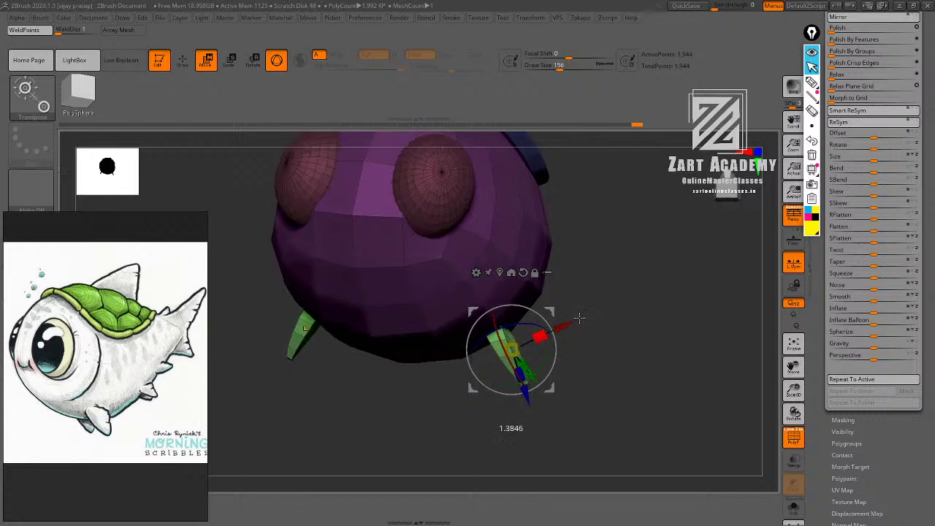
pyautogui.press('q')
pyautogui.moveTo(620, 305)
pyautogui.keyDown('alt'); pyautogui.mouseDown()
pyautogui.moveTo(636, 300)
pyautogui.moveTo(579, 290)
pyautogui.mouseUp(); pyautogui.keyUp('alt')
pyautogui.moveTo(640, 285); pyautogui.dragTo(678, 335)
pyautogui.hotkey('shift', 'f')
pyautogui.keyDown('alt'); pyautogui.moveTo(678, 334); pyautogui.dragTo(639, 336); pyautogui.keyUp('alt')
# Try to transfer the TPose1_fish mesh back to its original subtools.
pyautogui.moveTo(925, 143); pyautogui.dragTo(923, 234)
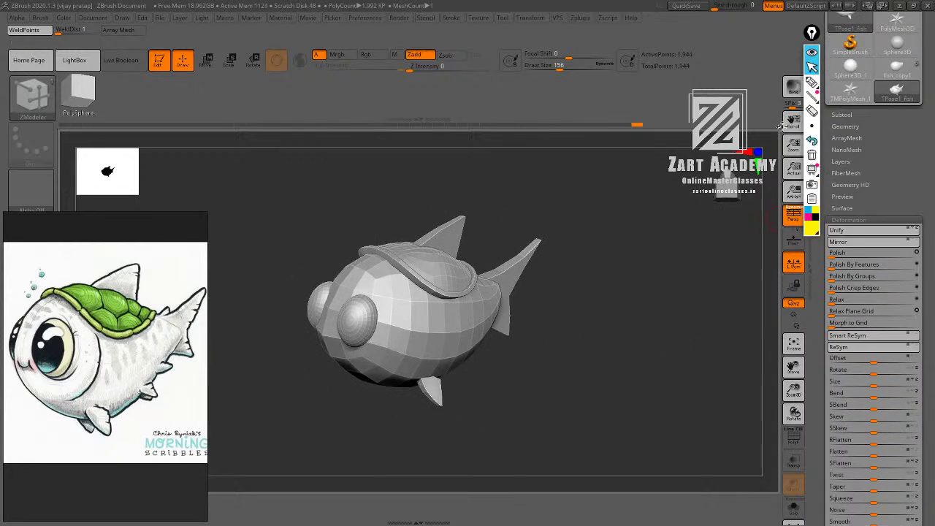
pyautogui.click(586, 19)
pyautogui.click(646, 227)
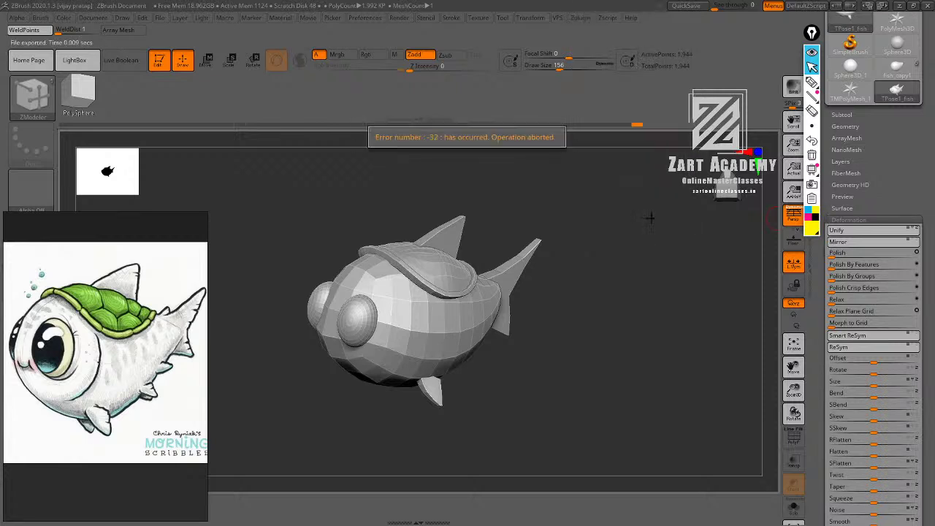
# Split the fish into separate subtools by polygroup with Groups Split, accepting that it cannot be undone.
pyautogui.keyDown('alt'); pyautogui.moveTo(510, 205); pyautogui.dragTo(499, 227); pyautogui.keyUp('alt')
pyautogui.hotkey('shift', 'f')
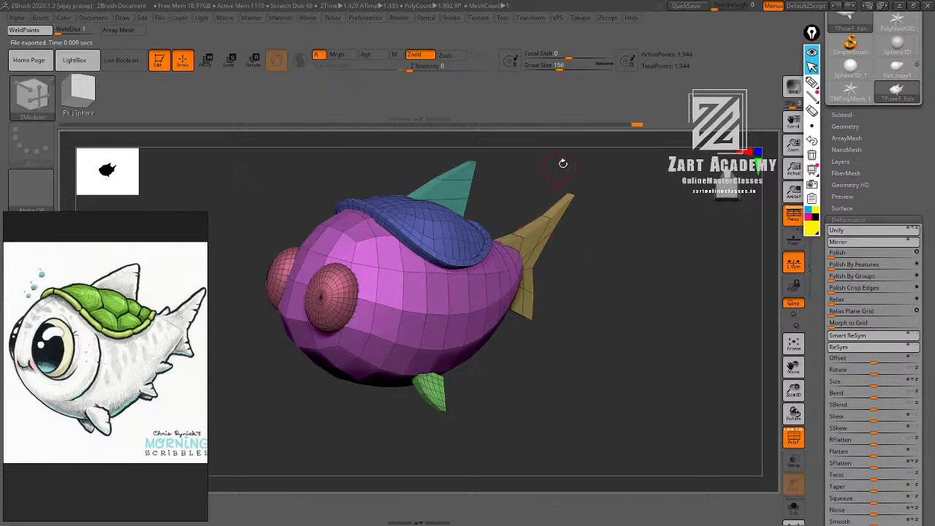
pyautogui.moveTo(562, 161); pyautogui.dragTo(578, 159)
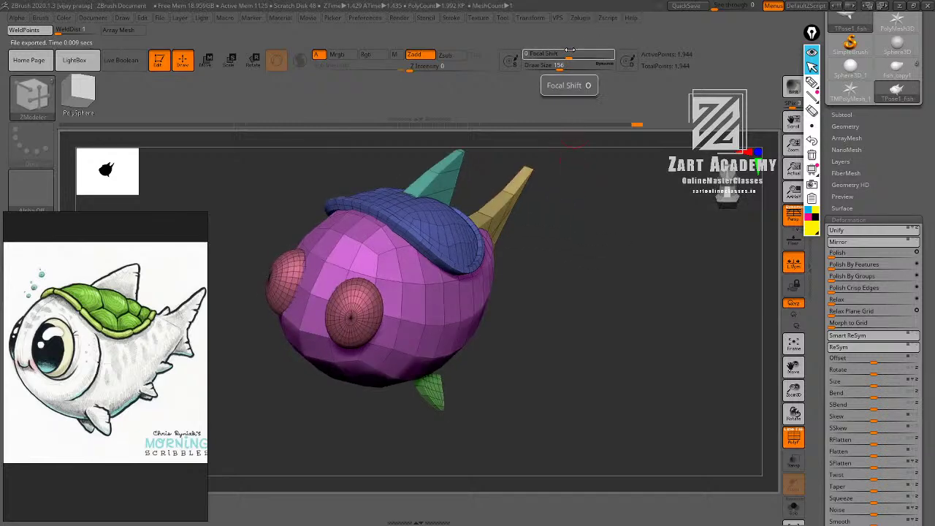
pyautogui.moveTo(592, 251); pyautogui.dragTo(544, 196)
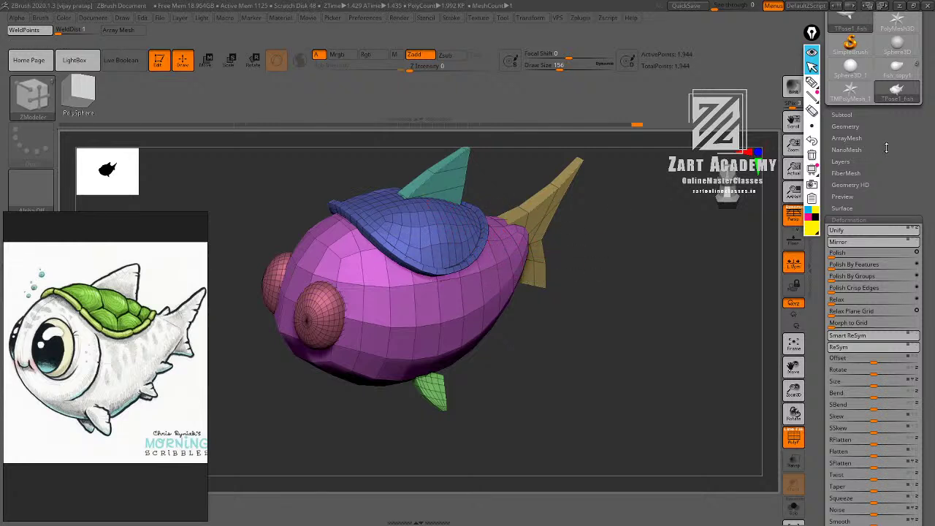
pyautogui.moveTo(886, 147); pyautogui.dragTo(929, 161)
pyautogui.click(848, 141)
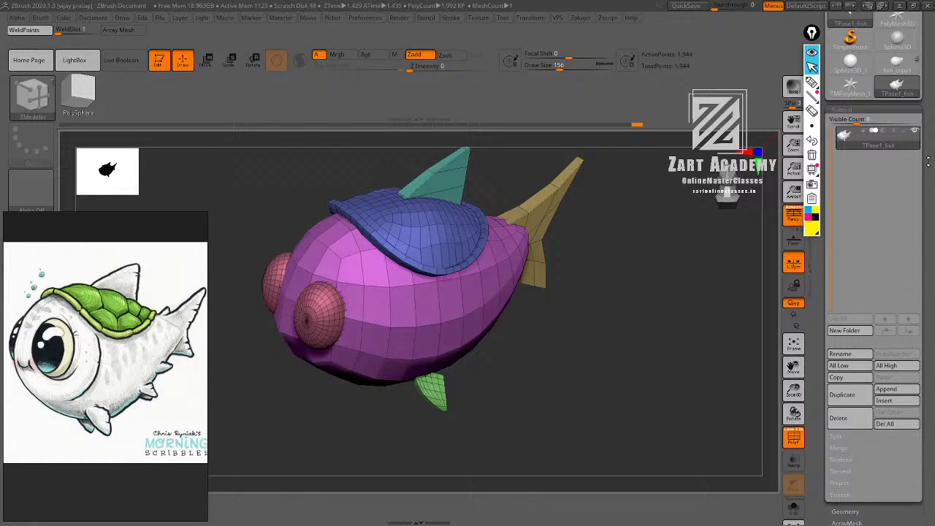
pyautogui.click(845, 437)
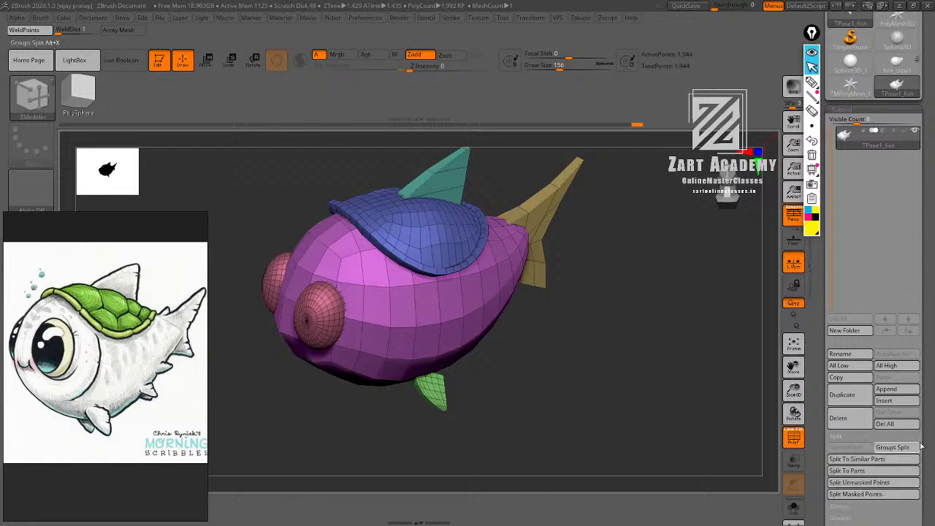
pyautogui.moveTo(922, 446); pyautogui.dragTo(923, 426)
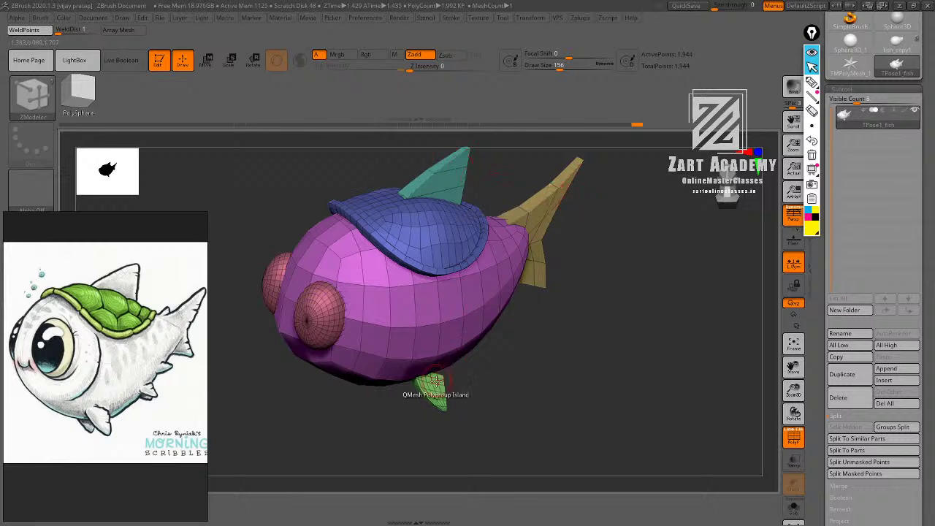
pyautogui.moveTo(479, 403); pyautogui.dragTo(509, 332)
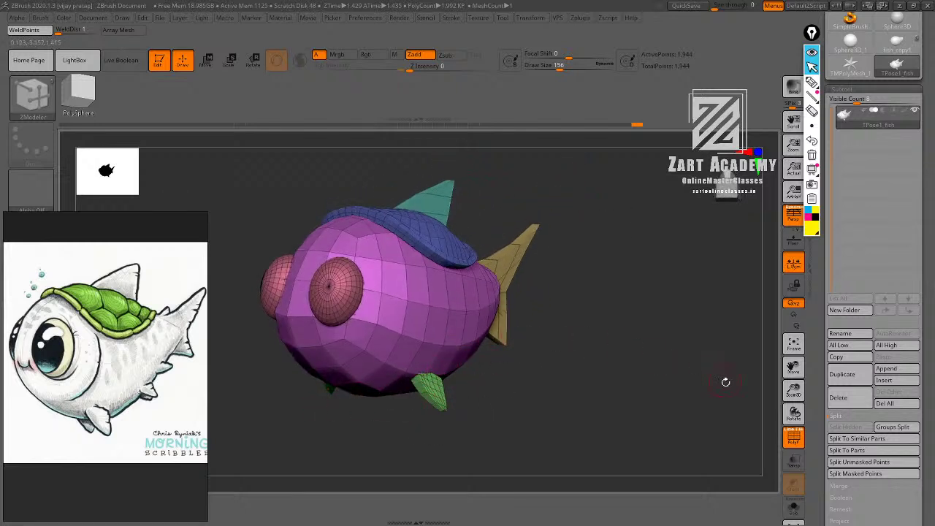
pyautogui.moveTo(726, 381); pyautogui.dragTo(771, 361)
pyautogui.click(892, 427)
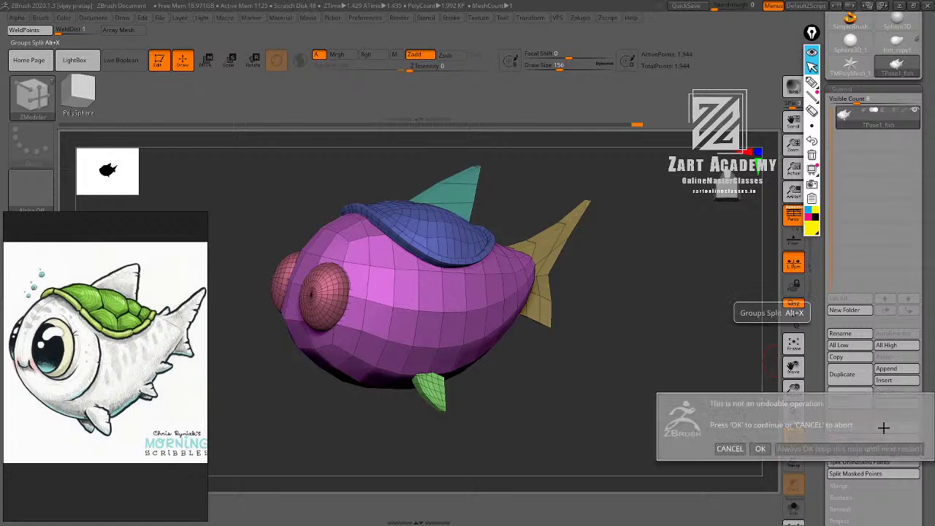
pyautogui.click(762, 448)
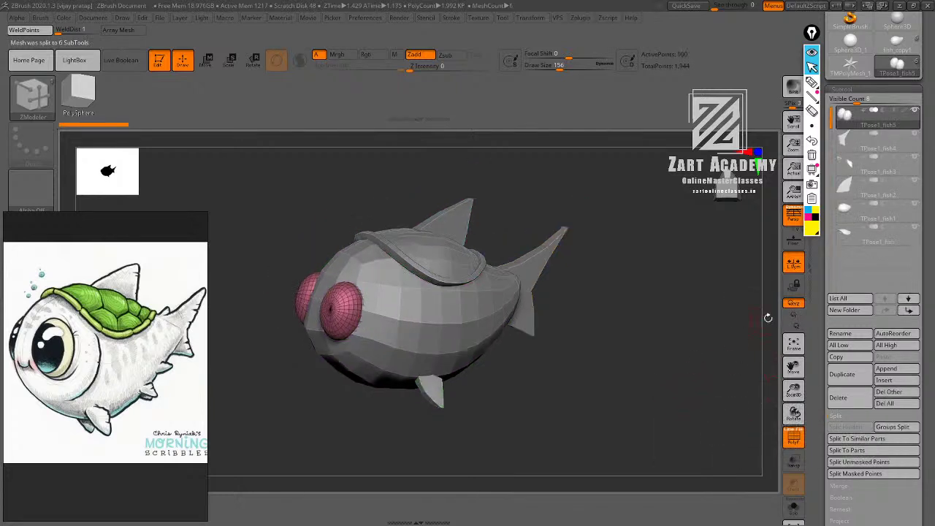
# Save the split tool as Fish in the Downloads folder, replacing the existing file.
pyautogui.keyDown('shift'); pyautogui.click(905, 110); pyautogui.keyUp('shift')
pyautogui.moveTo(627, 291)
pyautogui.keyDown('alt'); pyautogui.mouseDown()
pyautogui.moveTo(604, 251)
pyautogui.moveTo(642, 320)
pyautogui.moveTo(680, 302)
pyautogui.mouseUp(); pyautogui.keyUp('alt')
pyautogui.moveTo(924, 201); pyautogui.dragTo(923, 371)
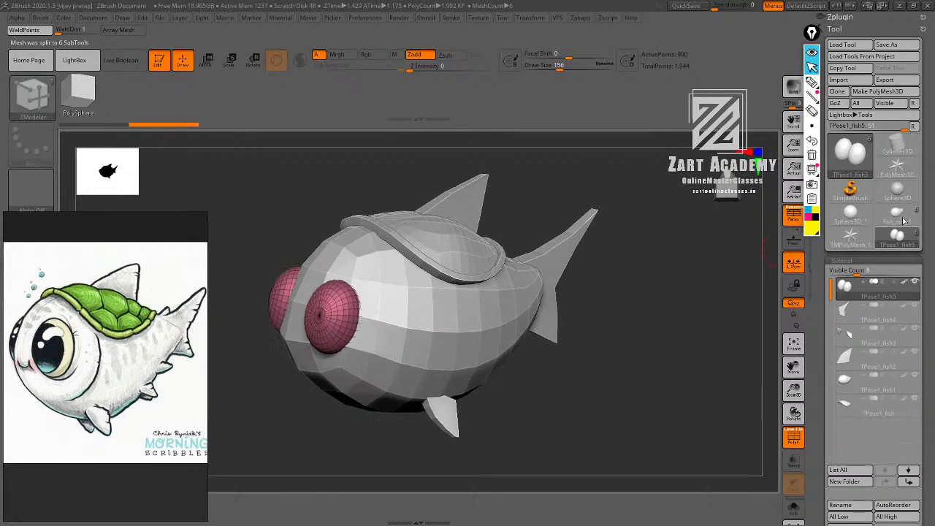
pyautogui.click(888, 44)
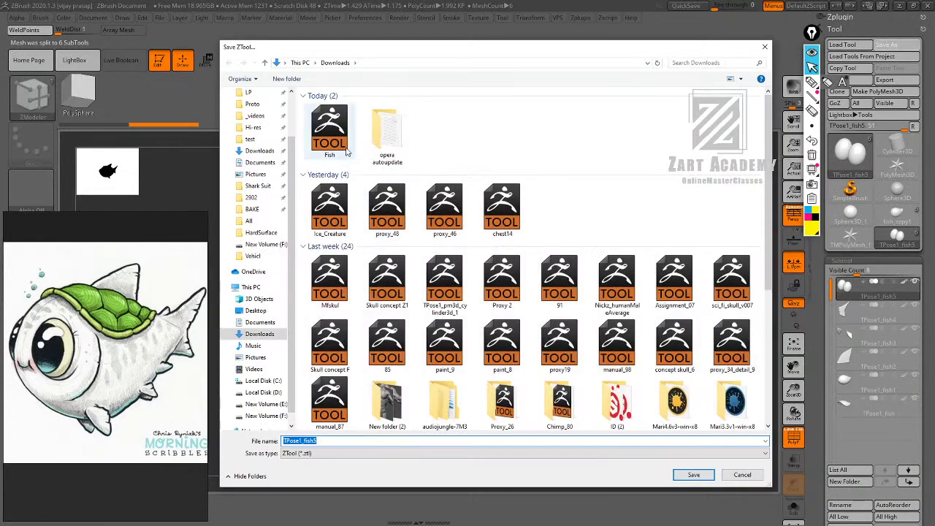
pyautogui.click(330, 132)
pyautogui.press('Return')
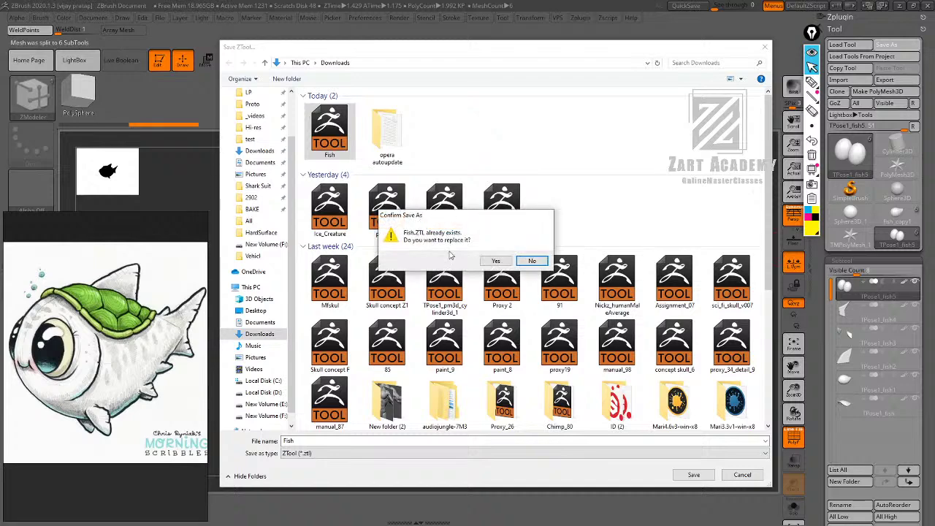
pyautogui.click(496, 262)
# Make the belly fin subtool active and duplicate it.
pyautogui.moveTo(633, 337); pyautogui.dragTo(614, 371)
pyautogui.hotkey('shift', 'f')
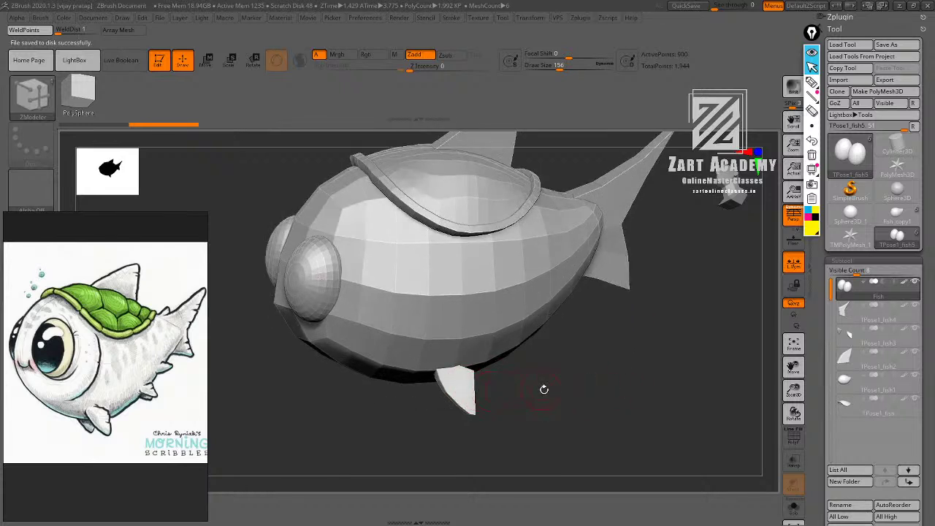
pyautogui.moveTo(545, 388)
pyautogui.mouseDown()
pyautogui.moveTo(532, 389)
pyautogui.moveTo(542, 374)
pyautogui.moveTo(526, 374)
pyautogui.moveTo(573, 371)
pyautogui.mouseUp()
pyautogui.hotkey('shift', 'f')
pyautogui.keyDown('alt'); pyautogui.click(471, 392); pyautogui.keyUp('alt')
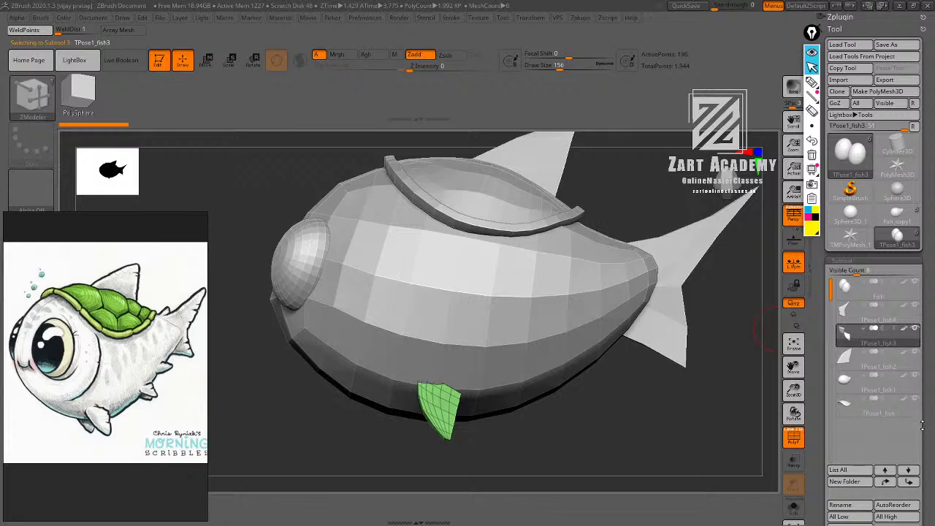
pyautogui.moveTo(926, 410); pyautogui.dragTo(926, 353)
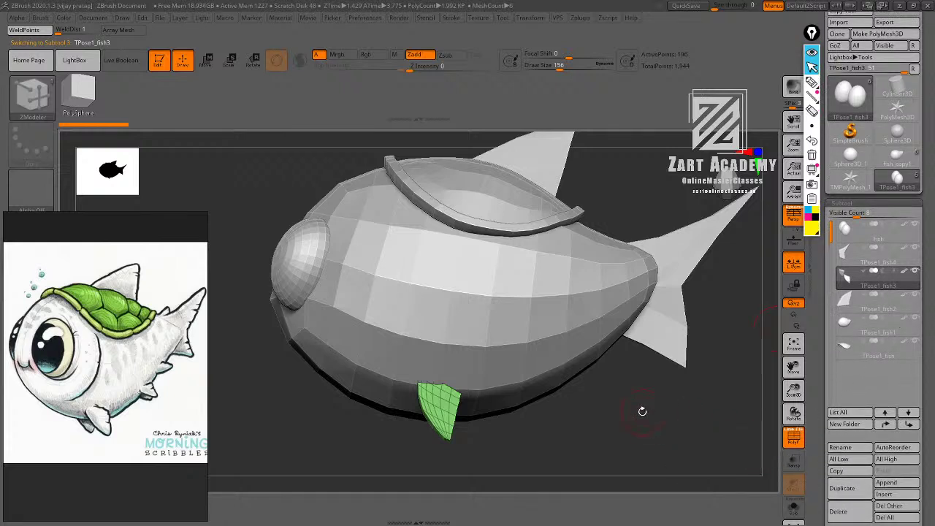
pyautogui.keyDown('alt'); pyautogui.moveTo(608, 417); pyautogui.dragTo(594, 414); pyautogui.keyUp('alt')
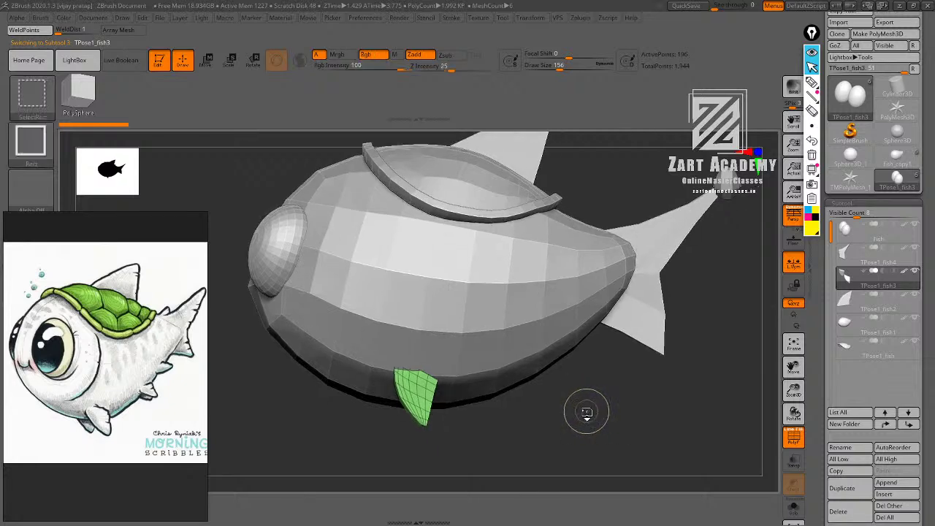
pyautogui.hotkey('ctrl', 'shift', 'd')
# Place the duplicate fin behind the first one, smaller and tilted backward, and shift it about -0.20 along X.
pyautogui.press('w')
pyautogui.click(423, 176)
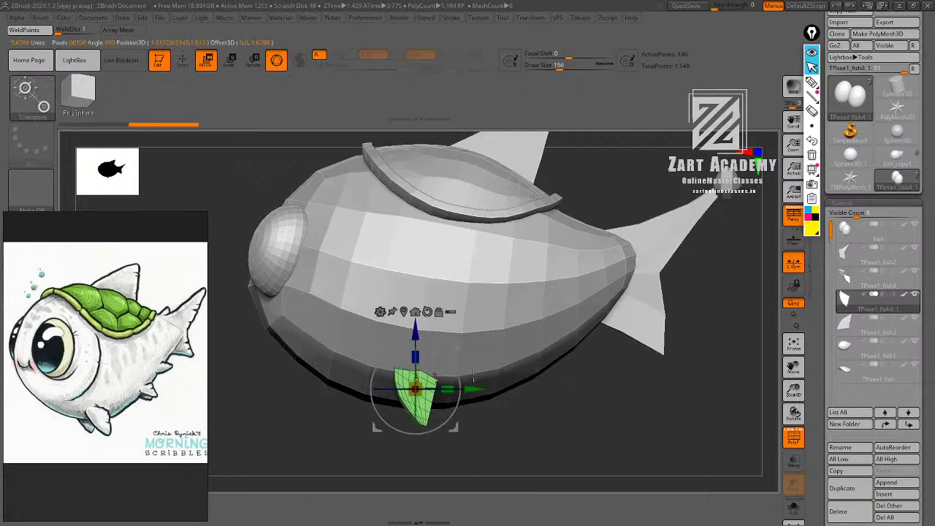
pyautogui.moveTo(473, 375); pyautogui.dragTo(534, 350)
pyautogui.moveTo(512, 390); pyautogui.dragTo(514, 397)
pyautogui.moveTo(489, 337); pyautogui.dragTo(486, 330)
pyautogui.moveTo(500, 351); pyautogui.dragTo(605, 397, button='right')
pyautogui.moveTo(469, 376); pyautogui.dragTo(454, 375)
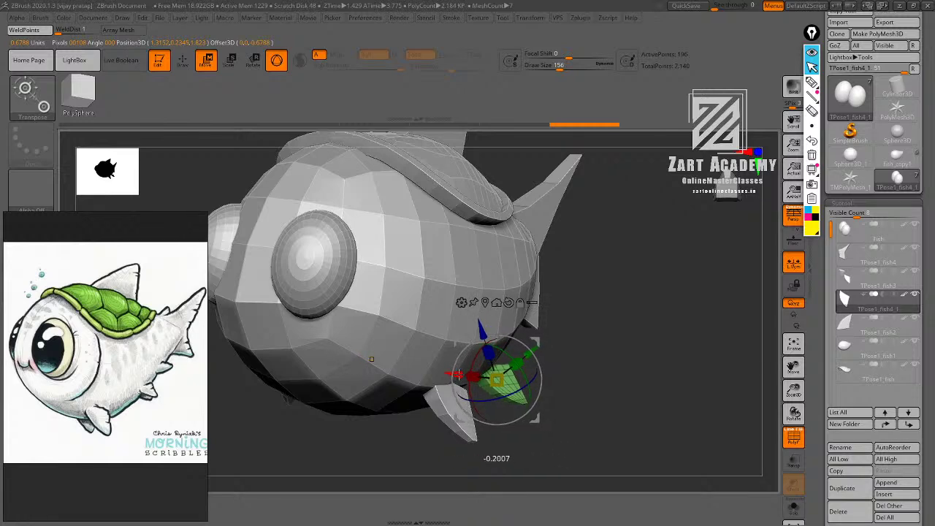
pyautogui.press('q')
pyautogui.moveTo(646, 363)
pyautogui.mouseDown(button='right')
pyautogui.moveTo(592, 372)
pyautogui.moveTo(605, 421)
pyautogui.moveTo(580, 399)
pyautogui.moveTo(576, 416)
pyautogui.mouseUp(button='right')
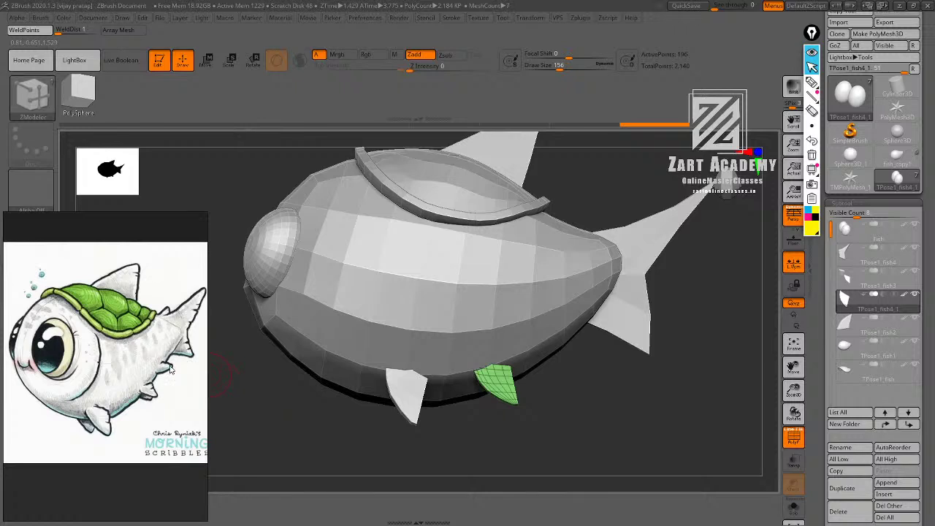
# Duplicate the second belly fin, place the smaller copy near the tail rotated about 17°, and shift it about -0.37 along X.
pyautogui.click(849, 487)
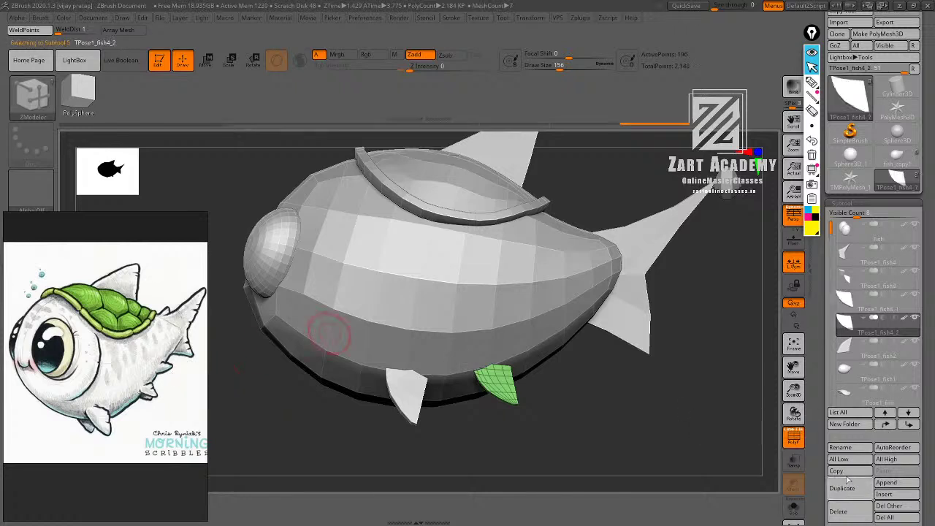
pyautogui.press('w')
pyautogui.moveTo(558, 362); pyautogui.dragTo(627, 333)
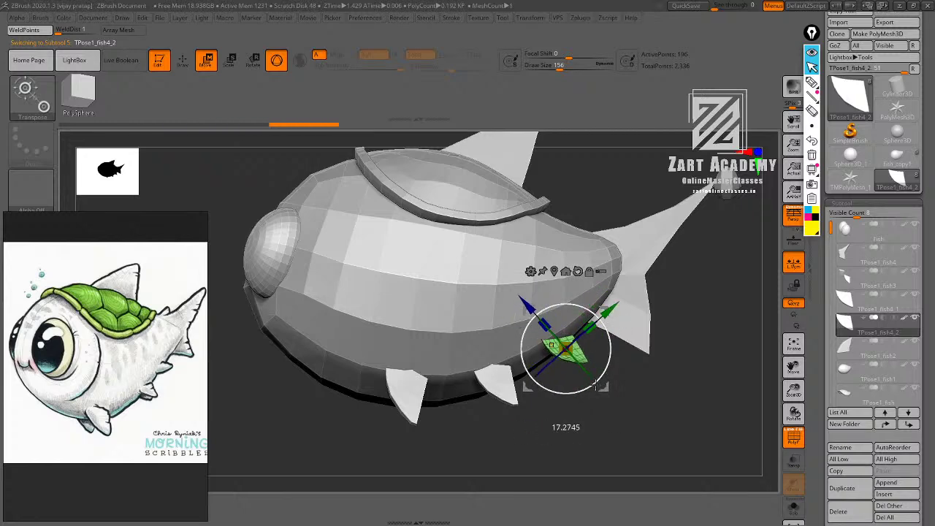
pyautogui.moveTo(272, 411); pyautogui.dragTo(332, 409)
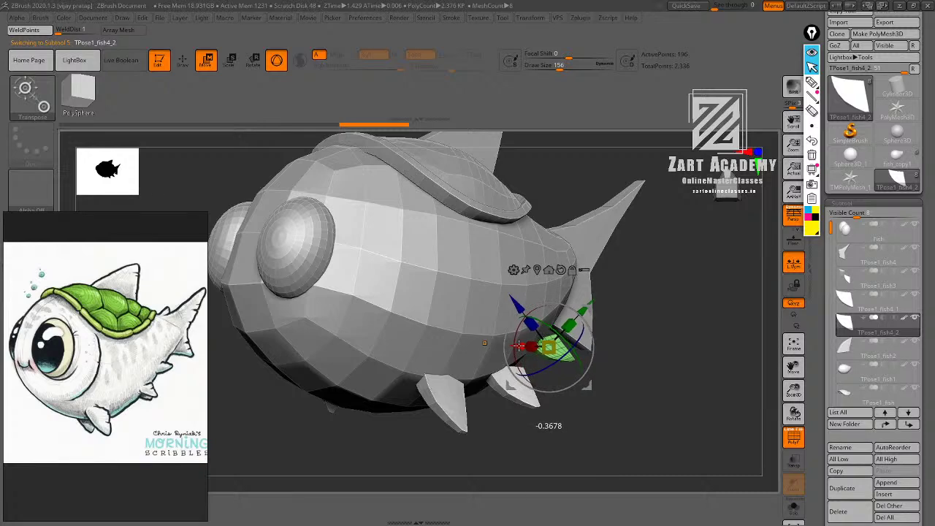
# Nudge the rearmost fin along X so its base sits against the body, checking from below and from the side.
pyautogui.moveTo(601, 393); pyautogui.dragTo(615, 326)
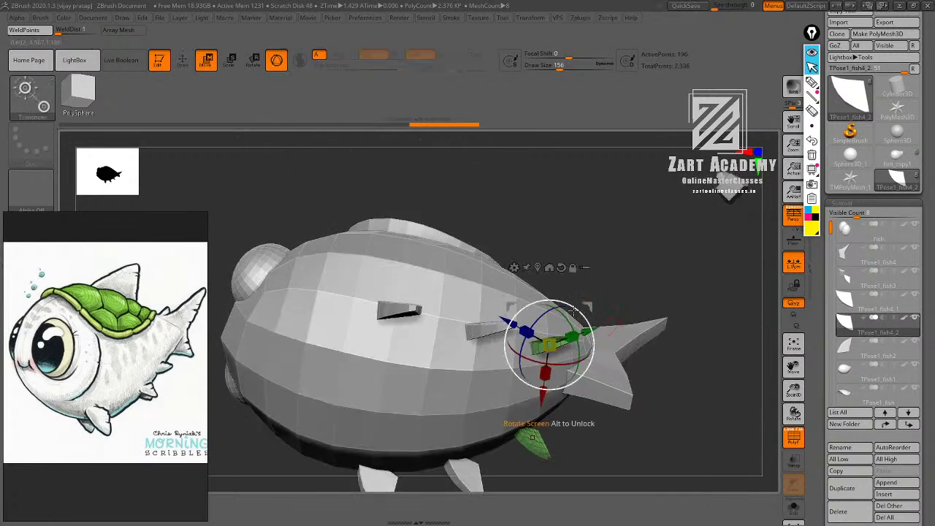
pyautogui.moveTo(546, 397); pyautogui.dragTo(548, 386)
pyautogui.press('q')
pyautogui.moveTo(663, 250)
pyautogui.mouseDown()
pyautogui.moveTo(695, 355)
pyautogui.moveTo(652, 398)
pyautogui.moveTo(642, 398)
pyautogui.moveTo(660, 358)
pyautogui.moveTo(631, 355)
pyautogui.moveTo(633, 409)
pyautogui.mouseUp()
pyautogui.press('w')
pyautogui.press('q')
pyautogui.press('w')
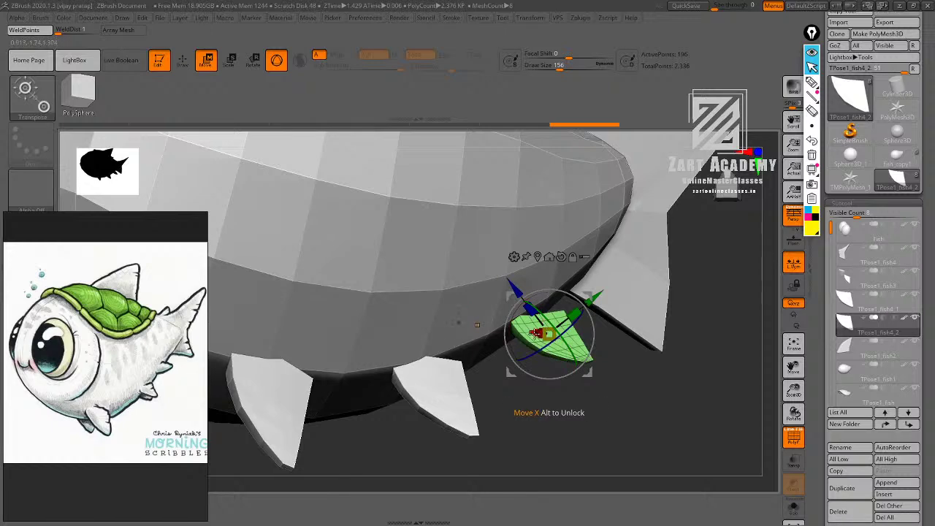
pyautogui.moveTo(532, 332); pyautogui.dragTo(534, 333)
pyautogui.press('q')
# Switch to the Move brush, try reshaping the rearmost belly fin, and undo that stroke.
pyautogui.moveTo(573, 396)
pyautogui.mouseDown()
pyautogui.moveTo(570, 406)
pyautogui.moveTo(583, 391)
pyautogui.mouseUp()
pyautogui.press('b')
pyautogui.press('m')
pyautogui.press('v')
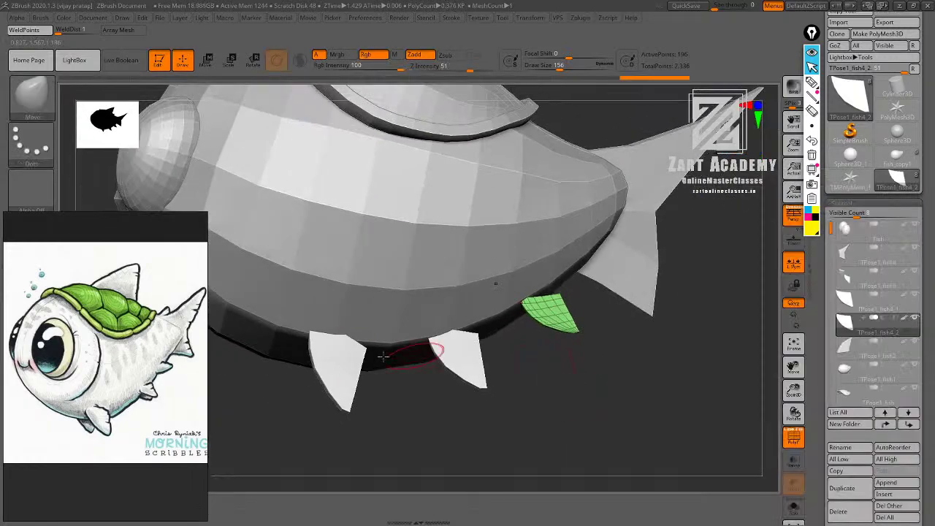
pyautogui.moveTo(576, 359)
pyautogui.mouseDown()
pyautogui.moveTo(553, 303)
pyautogui.moveTo(532, 286)
pyautogui.mouseUp()
pyautogui.moveTo(543, 360)
pyautogui.mouseDown()
pyautogui.moveTo(557, 355)
pyautogui.moveTo(553, 320)
pyautogui.moveTo(588, 324)
pyautogui.mouseUp()
pyautogui.hotkey('ctrl', 'z')
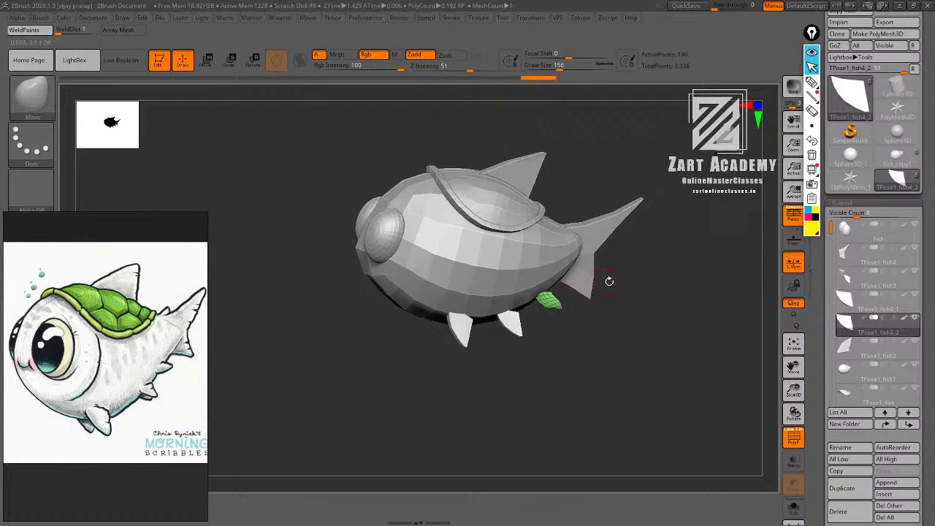
# Hide the polyframe, reduce the draw size to 93, and reshape the rearmost belly fin into a fuller, backward-swept form.
pyautogui.moveTo(646, 260)
pyautogui.keyDown('alt'); pyautogui.mouseDown()
pyautogui.moveTo(664, 269)
pyautogui.moveTo(674, 260)
pyautogui.moveTo(661, 248)
pyautogui.mouseUp(); pyautogui.keyUp('alt')
pyautogui.hotkey('shift', 'f')
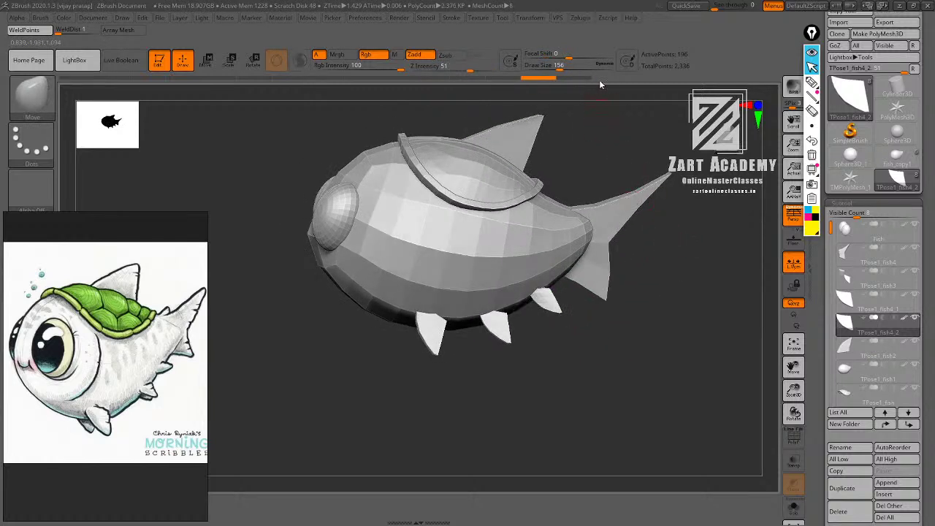
pyautogui.keyDown('shift'); pyautogui.click(604, 65); pyautogui.keyUp('shift')
pyautogui.keyDown('shift'); pyautogui.moveTo(605, 66); pyautogui.dragTo(559, 66); pyautogui.keyUp('shift')
pyautogui.moveTo(664, 228)
pyautogui.mouseDown()
pyautogui.moveTo(683, 271)
pyautogui.moveTo(671, 301)
pyautogui.mouseUp()
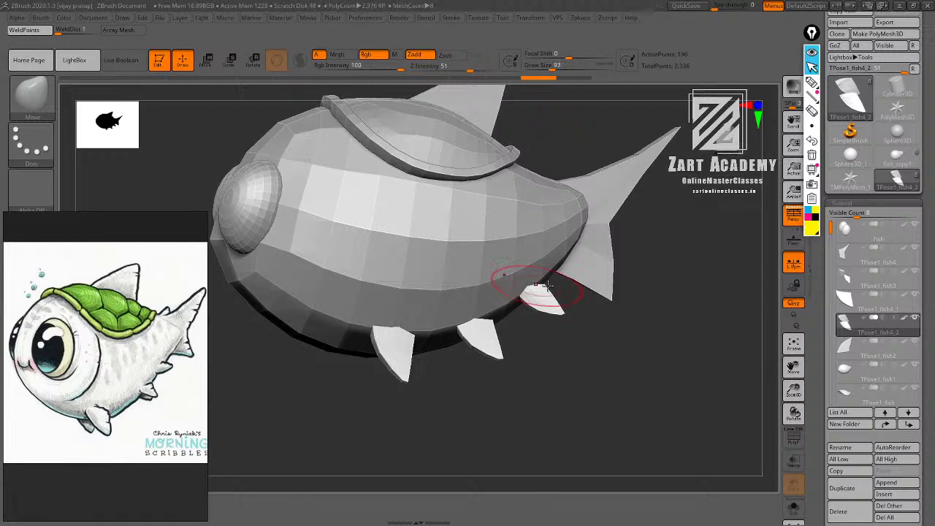
pyautogui.moveTo(601, 326); pyautogui.dragTo(577, 316)
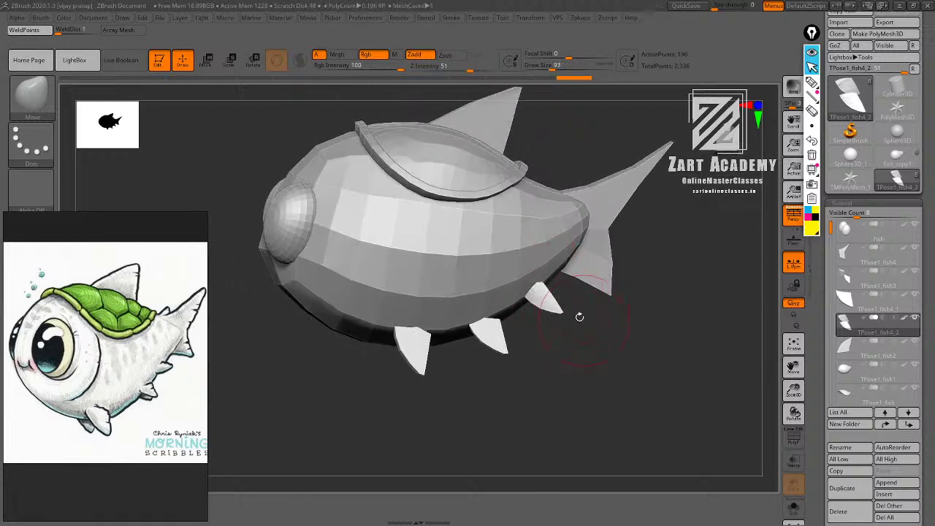
pyautogui.moveTo(578, 322)
pyautogui.mouseDown()
pyautogui.moveTo(535, 292)
pyautogui.moveTo(576, 355)
pyautogui.mouseUp()
pyautogui.moveTo(552, 293); pyautogui.dragTo(550, 296)
pyautogui.moveTo(563, 350)
pyautogui.keyDown('alt'); pyautogui.mouseDown()
pyautogui.moveTo(565, 388)
pyautogui.moveTo(509, 303)
pyautogui.mouseUp(); pyautogui.keyUp('alt')
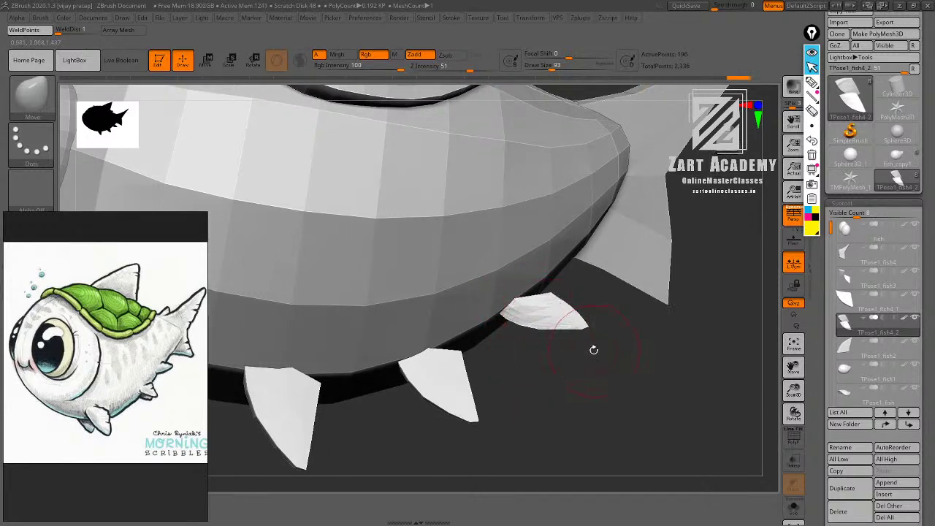
pyautogui.moveTo(593, 350)
pyautogui.mouseDown()
pyautogui.moveTo(577, 322)
pyautogui.moveTo(558, 347)
pyautogui.moveTo(527, 321)
pyautogui.mouseUp()
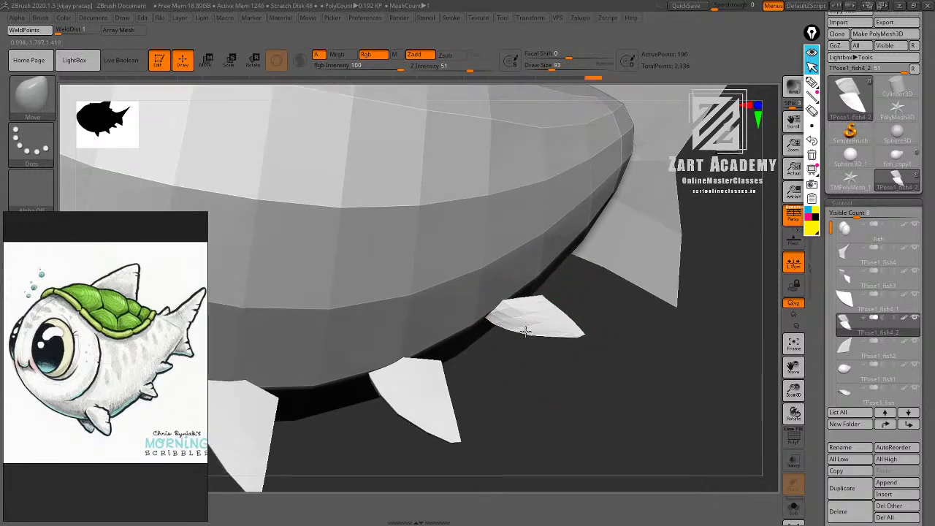
pyautogui.moveTo(627, 345)
pyautogui.keyDown('alt'); pyautogui.mouseDown()
pyautogui.moveTo(609, 322)
pyautogui.moveTo(673, 366)
pyautogui.moveTo(679, 311)
pyautogui.moveTo(656, 325)
pyautogui.moveTo(637, 319)
pyautogui.moveTo(645, 326)
pyautogui.moveTo(626, 341)
pyautogui.moveTo(613, 328)
pyautogui.moveTo(660, 331)
pyautogui.moveTo(640, 330)
pyautogui.moveTo(626, 286)
pyautogui.moveTo(646, 296)
pyautogui.moveTo(657, 274)
pyautogui.moveTo(638, 332)
pyautogui.moveTo(652, 289)
pyautogui.mouseUp(); pyautogui.keyUp('alt')
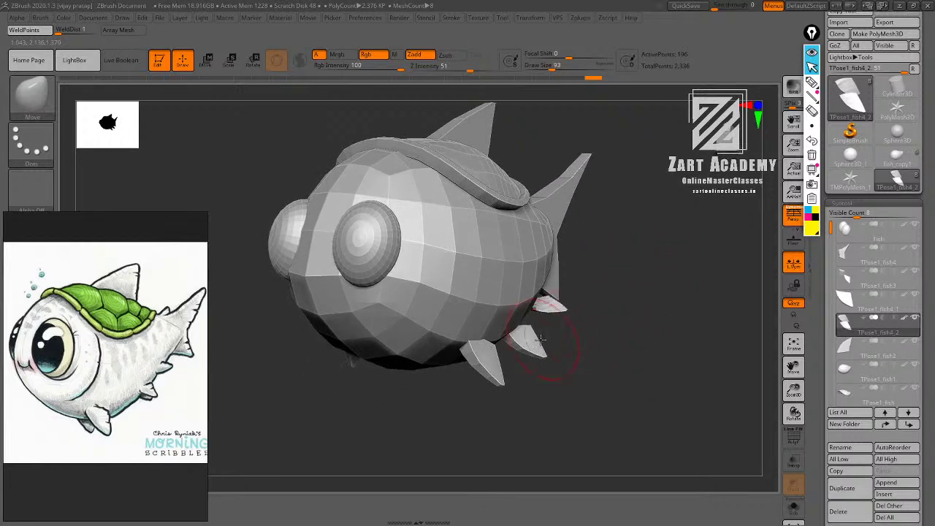
# Make the middle belly fin active with the polyframe shown and shift it about -0.05 along X.
pyautogui.moveTo(559, 371); pyautogui.dragTo(553, 343)
pyautogui.keyDown('alt'); pyautogui.click(540, 342); pyautogui.keyUp('alt')
pyautogui.hotkey('shift', 'f')
pyautogui.moveTo(637, 301); pyautogui.dragTo(622, 264)
pyautogui.press('w')
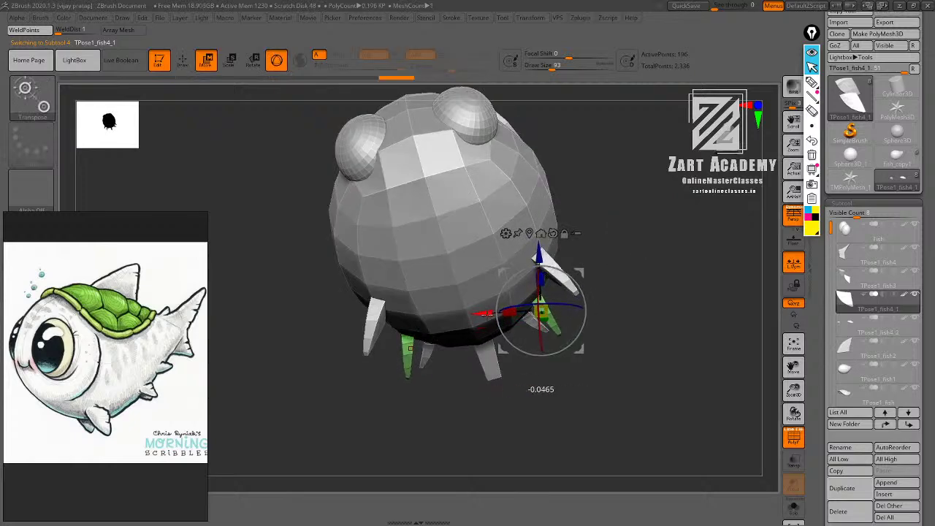
pyautogui.press('q')
# Activate the rearmost belly fin, rotate it to line up with the fins ahead of it, and move its base against the body.
pyautogui.moveTo(652, 257)
pyautogui.mouseDown()
pyautogui.moveTo(633, 246)
pyautogui.moveTo(641, 315)
pyautogui.moveTo(608, 338)
pyautogui.moveTo(619, 312)
pyautogui.mouseUp()
pyautogui.keyDown('alt'); pyautogui.click(571, 357); pyautogui.keyUp('alt')
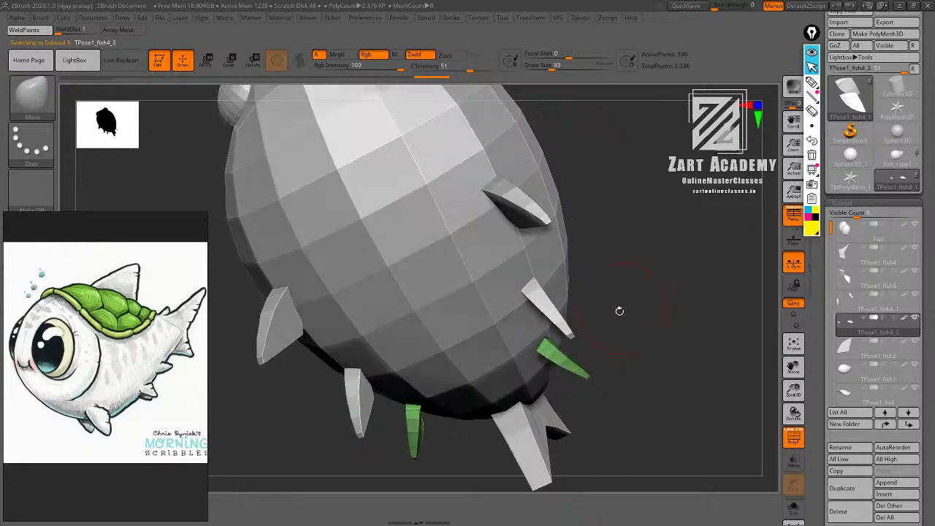
pyautogui.press('w')
pyautogui.keyDown('alt'); pyautogui.moveTo(627, 343); pyautogui.dragTo(627, 306); pyautogui.keyUp('alt')
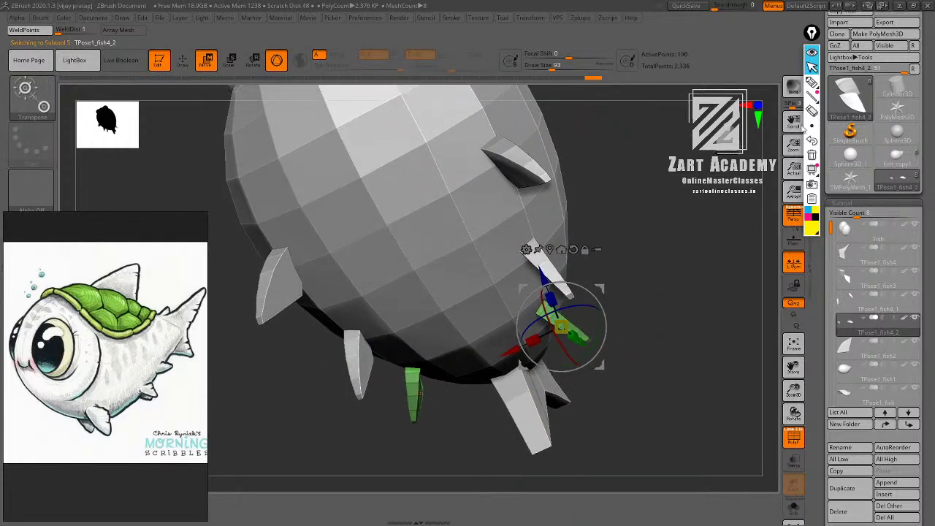
pyautogui.moveTo(497, 145); pyautogui.dragTo(595, 208)
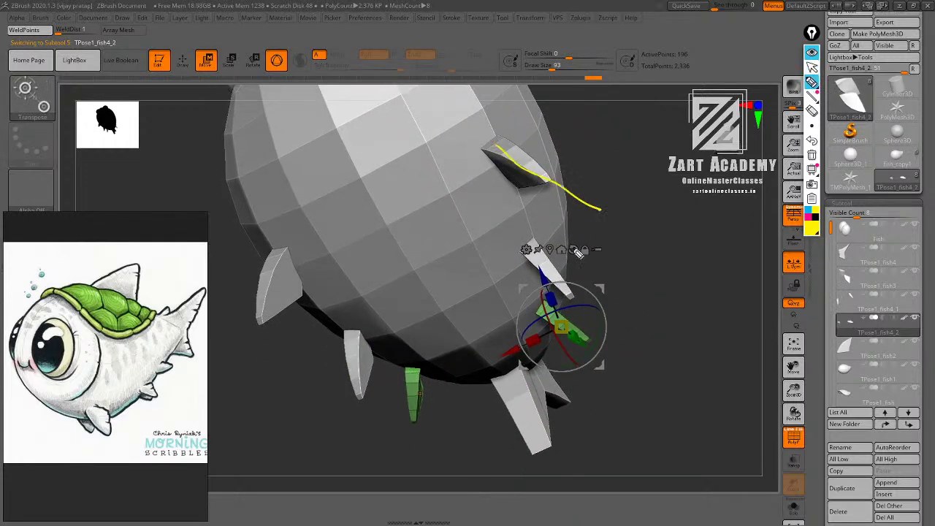
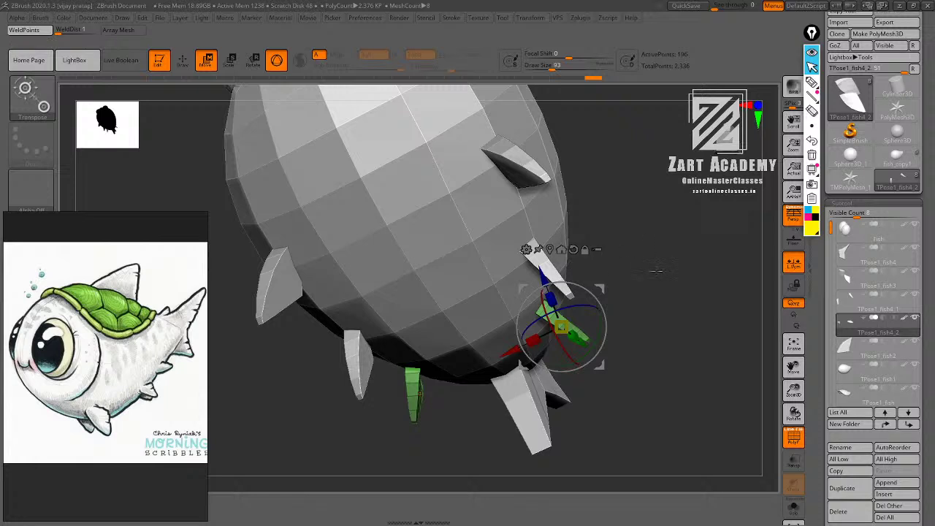
pyautogui.keyDown('alt'); pyautogui.moveTo(656, 271); pyautogui.dragTo(657, 252); pyautogui.keyUp('alt')
pyautogui.moveTo(606, 309); pyautogui.dragTo(599, 329)
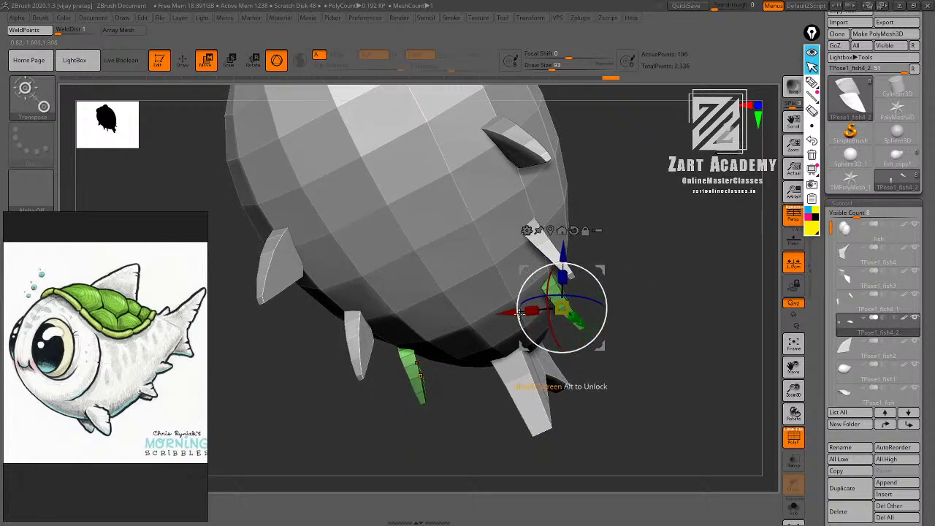
pyautogui.moveTo(562, 254); pyautogui.dragTo(563, 258)
pyautogui.moveTo(507, 318); pyautogui.dragTo(506, 318)
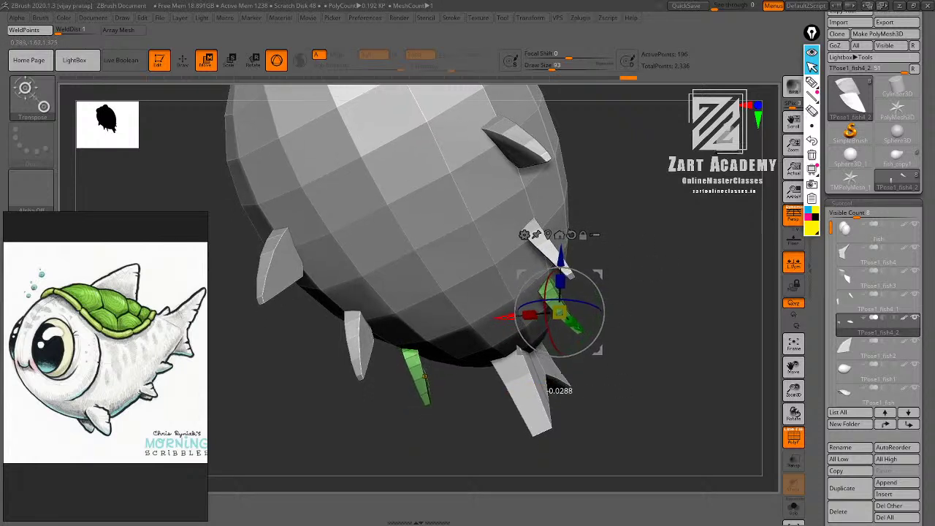
pyautogui.press('q')
# Examine the fin placement from the front and side without the polyframe, comparing it with the reference drawing.
pyautogui.keyDown('alt'); pyautogui.moveTo(645, 274); pyautogui.dragTo(643, 226); pyautogui.keyUp('alt')
pyautogui.moveTo(644, 227)
pyautogui.mouseDown()
pyautogui.moveTo(654, 247)
pyautogui.moveTo(666, 245)
pyautogui.moveTo(673, 289)
pyautogui.mouseUp()
pyautogui.moveTo(673, 289)
pyautogui.mouseDown()
pyautogui.moveTo(686, 293)
pyautogui.moveTo(681, 265)
pyautogui.mouseUp()
pyautogui.moveTo(681, 265)
pyautogui.mouseDown()
pyautogui.moveTo(689, 261)
pyautogui.moveTo(699, 324)
pyautogui.moveTo(680, 296)
pyautogui.moveTo(705, 272)
pyautogui.moveTo(695, 296)
pyautogui.moveTo(675, 290)
pyautogui.moveTo(675, 315)
pyautogui.moveTo(668, 305)
pyautogui.moveTo(678, 299)
pyautogui.mouseUp()
pyautogui.hotkey('shift', 'f')
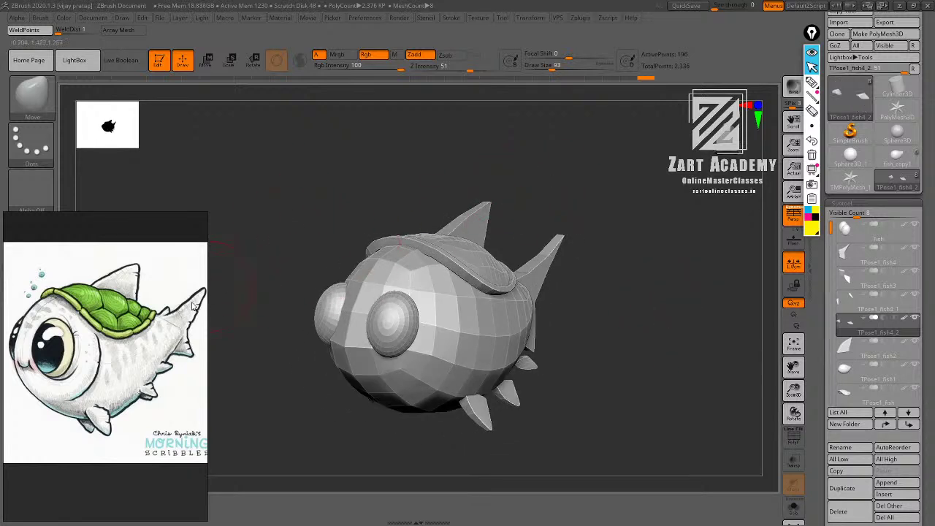
pyautogui.moveTo(554, 129); pyautogui.dragTo(557, 202)
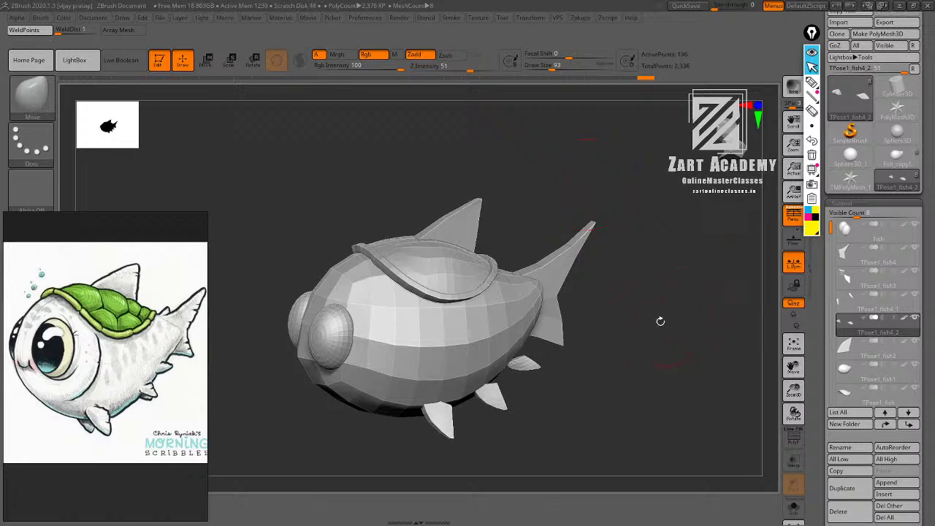
pyautogui.moveTo(660, 321); pyautogui.dragTo(688, 327)
pyautogui.hotkey('shift', 'f')
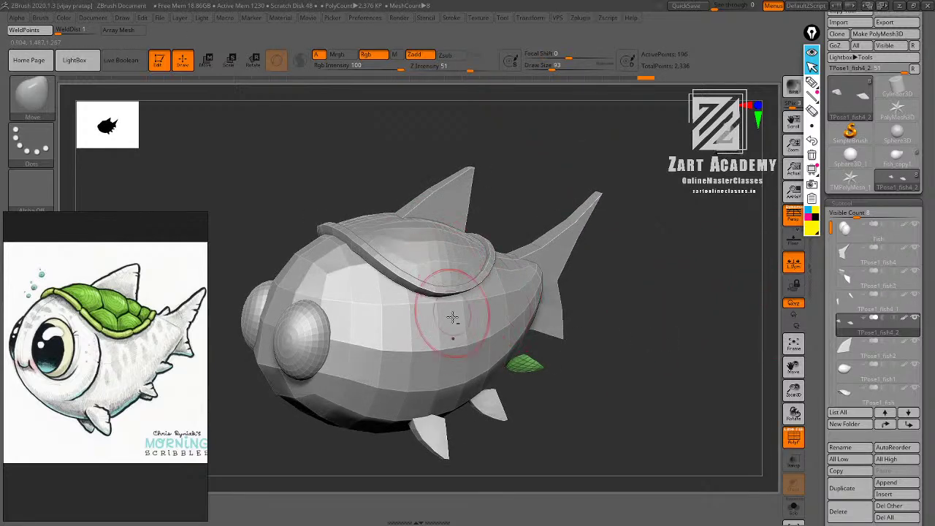
# Activate the front belly fin subtool and move it to the start of the subtool list.
pyautogui.keyDown('alt'); pyautogui.click(452, 317); pyautogui.keyUp('alt')
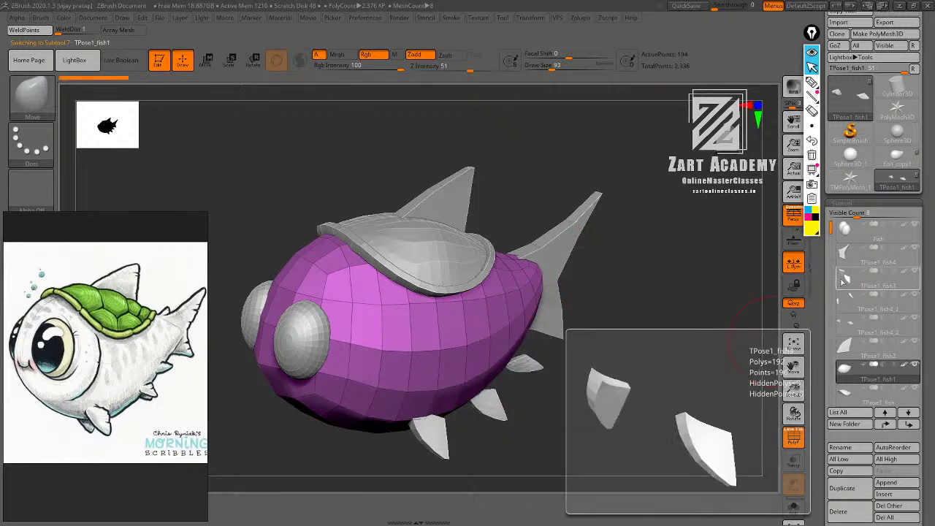
pyautogui.keyDown('alt'); pyautogui.moveTo(657, 364); pyautogui.dragTo(603, 331); pyautogui.keyUp('alt')
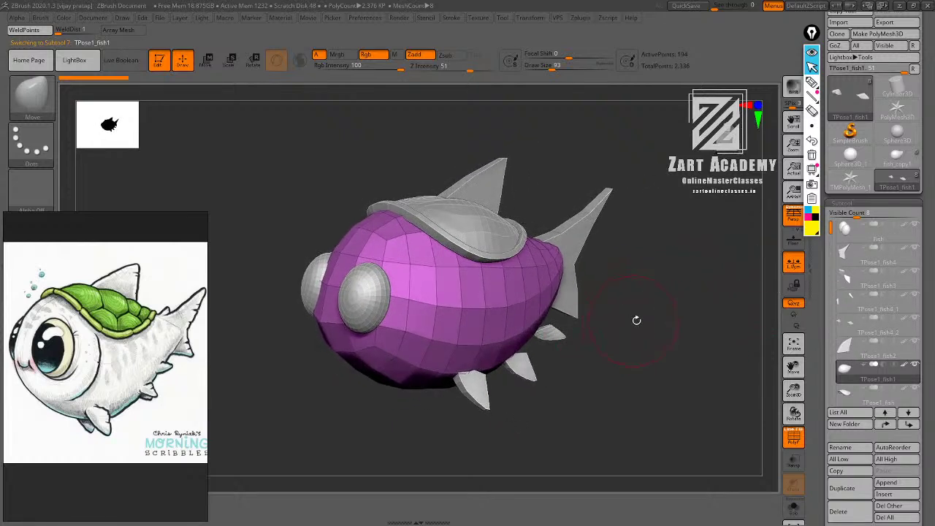
pyautogui.moveTo(511, 416); pyautogui.dragTo(507, 410)
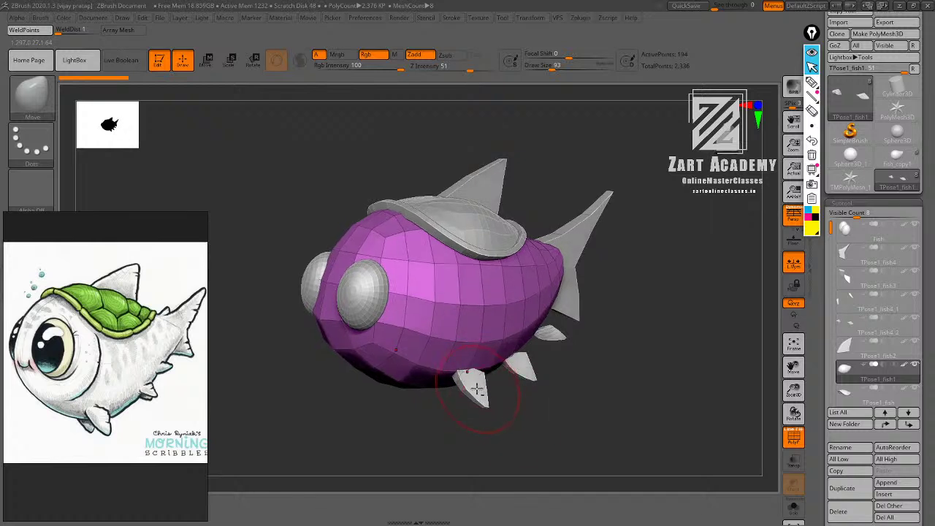
pyautogui.keyDown('alt'); pyautogui.click(475, 385); pyautogui.keyUp('alt')
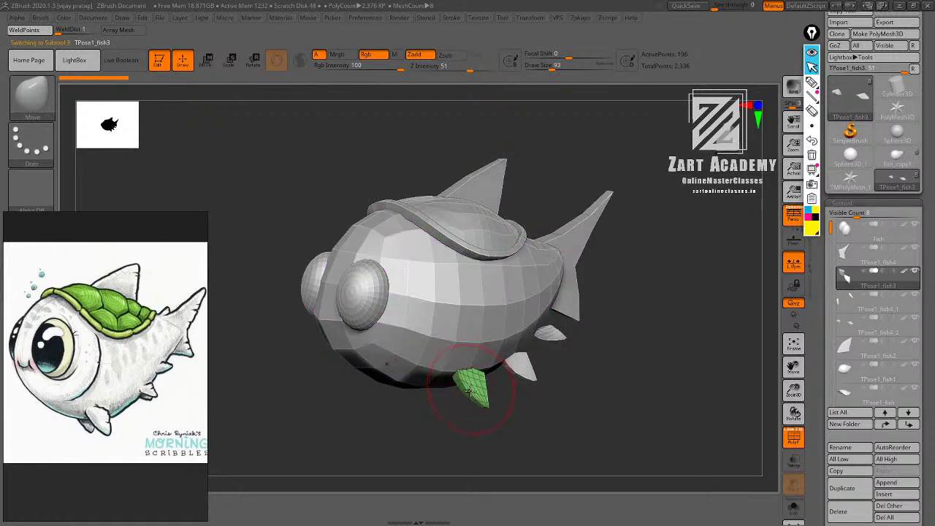
pyautogui.press('shift')
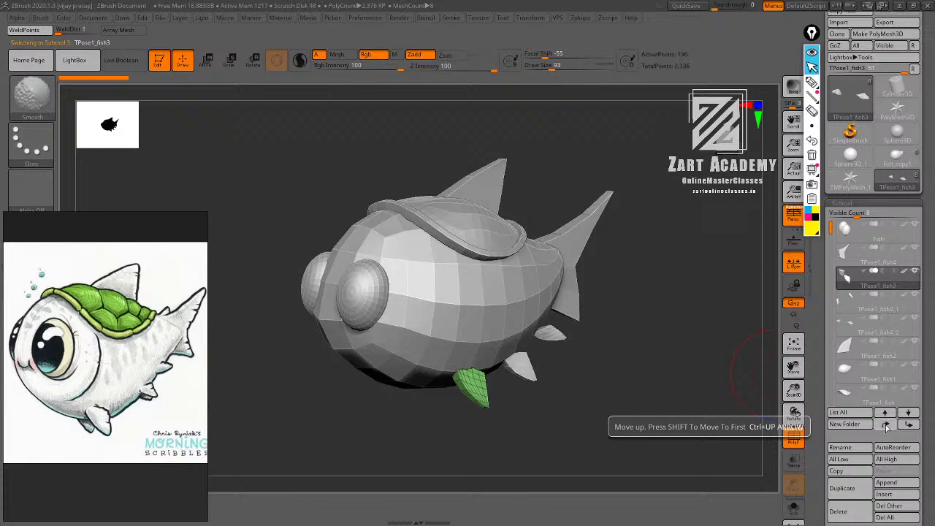
pyautogui.keyDown('shift'); pyautogui.click(886, 427); pyautogui.keyUp('shift')
pyautogui.moveTo(869, 230)
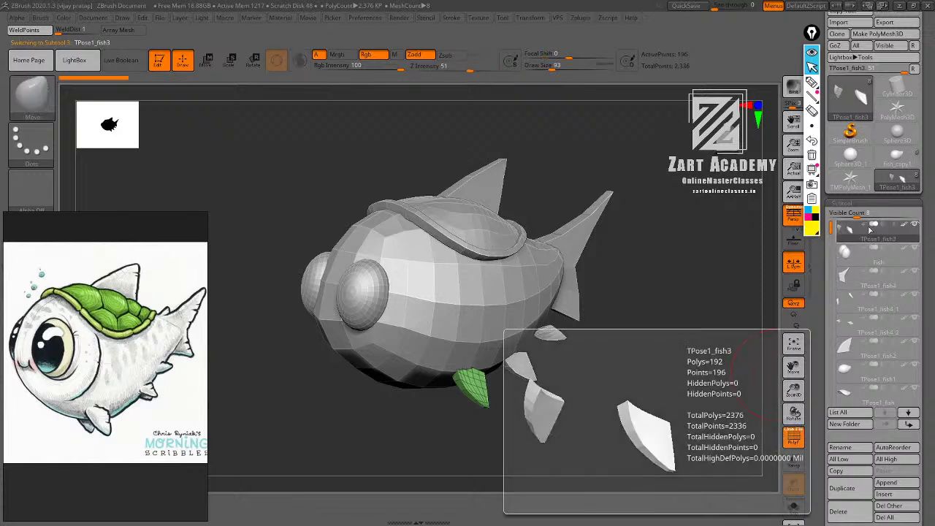
# Move the middle belly fin subtool, followed by the rearmost one, to the start of the subtool list.
pyautogui.keyDown('alt'); pyautogui.click(524, 367); pyautogui.keyUp('alt')
pyautogui.keyDown('shift'); pyautogui.click(886, 426); pyautogui.keyUp('shift')
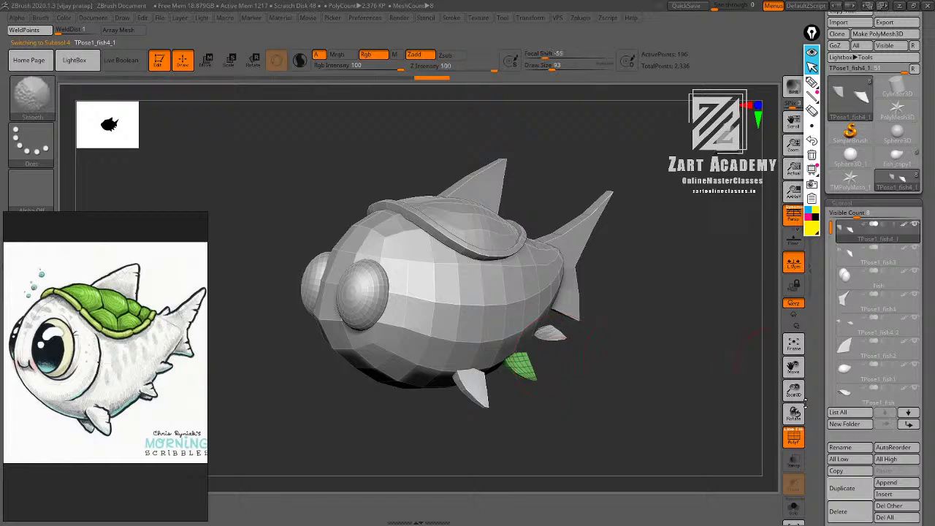
pyautogui.keyDown('alt'); pyautogui.click(555, 328); pyautogui.keyUp('alt')
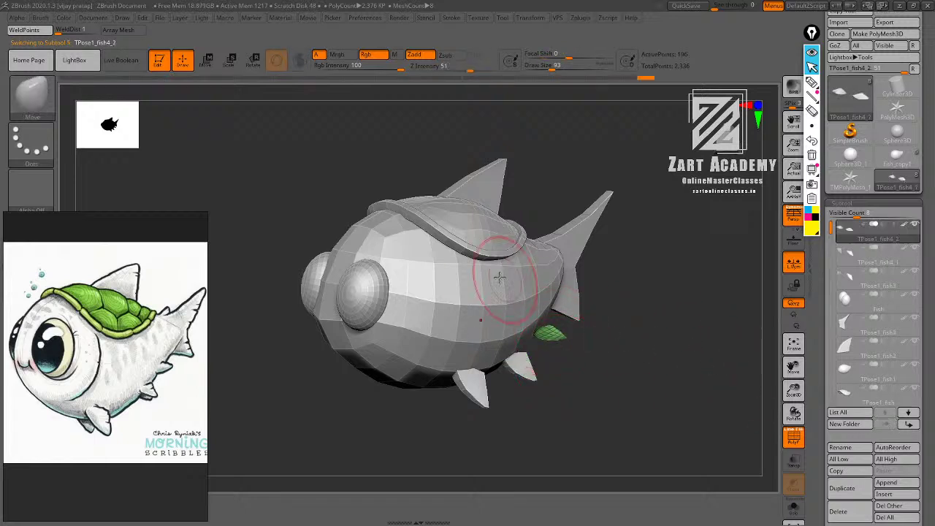
# Move the body, tail fin and dorsal fin subtools in turn to the start of the list, leaving the dorsal fin active.
pyautogui.keyDown('alt'); pyautogui.click(475, 311); pyautogui.keyUp('alt')
pyautogui.click(887, 414)
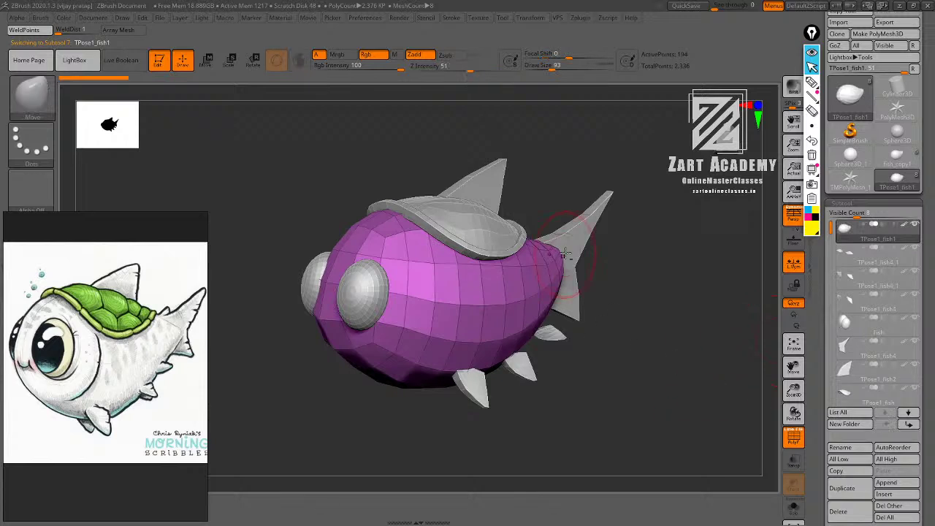
pyautogui.keyDown('alt'); pyautogui.click(574, 243); pyautogui.keyUp('alt')
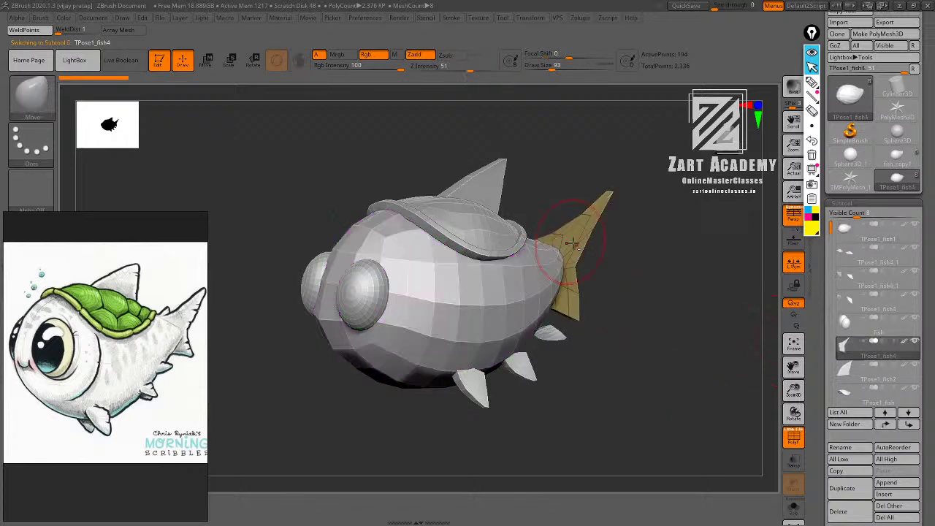
pyautogui.click(885, 412)
pyautogui.keyDown('alt'); pyautogui.click(489, 192); pyautogui.keyUp('alt')
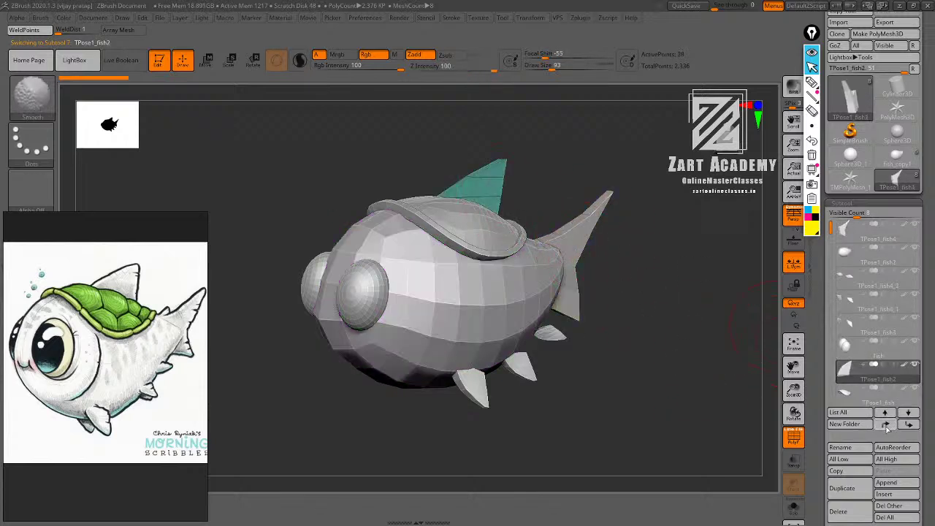
pyautogui.keyDown('shift'); pyautogui.click(885, 423); pyautogui.keyUp('shift')
pyautogui.moveTo(690, 276); pyautogui.dragTo(670, 351)
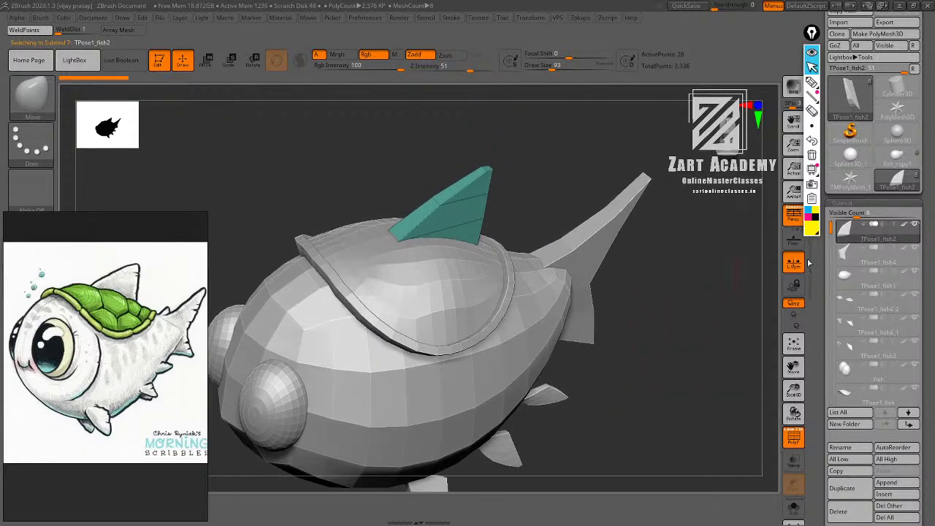
pyautogui.moveTo(692, 268); pyautogui.dragTo(616, 287)
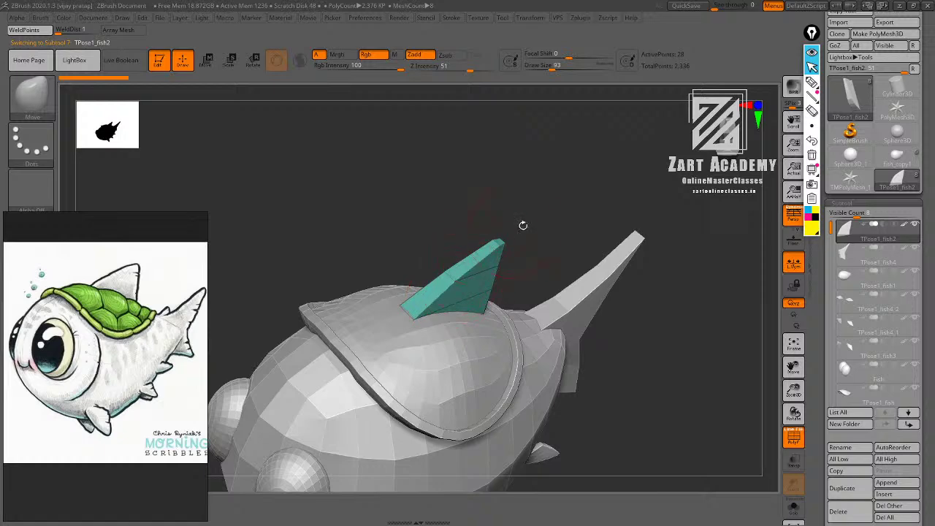
pyautogui.moveTo(523, 225); pyautogui.dragTo(567, 261)
pyautogui.hotkey('ctrl', 'z')
pyautogui.hotkey('ctrl', 'z')
pyautogui.hotkey('shift', 'f')
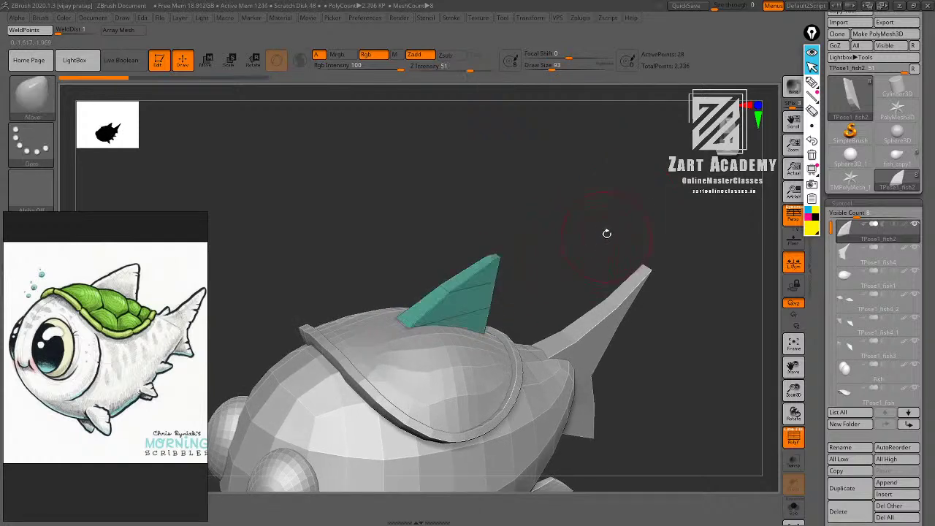
# Select the ZModeler brush for editing the dorsal fin and accept its note about Dynamic draw size.
pyautogui.moveTo(607, 231); pyautogui.dragTo(625, 234)
pyautogui.moveTo(921, 433); pyautogui.dragTo(920, 203)
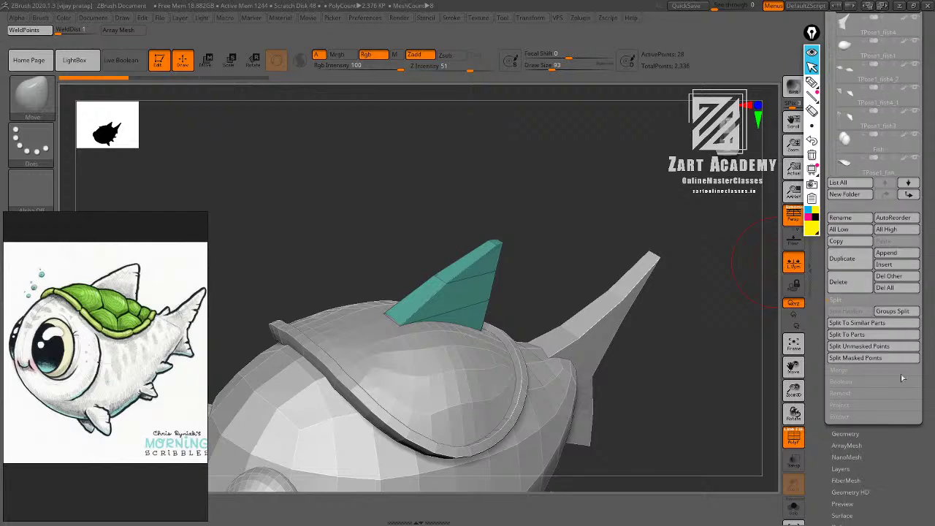
pyautogui.moveTo(887, 453); pyautogui.dragTo(887, 445)
pyautogui.moveTo(544, 207); pyautogui.dragTo(592, 201)
pyautogui.press('b')
pyautogui.click(591, 203)
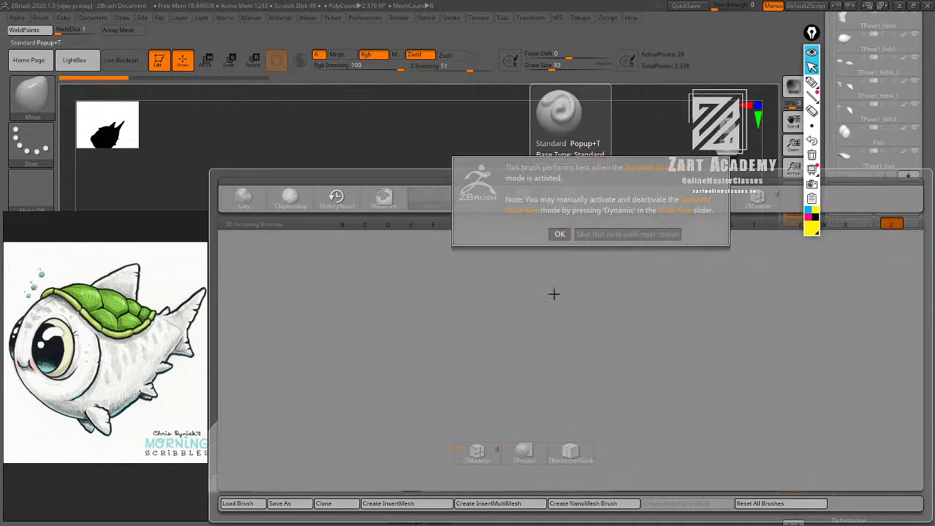
pyautogui.click(557, 235)
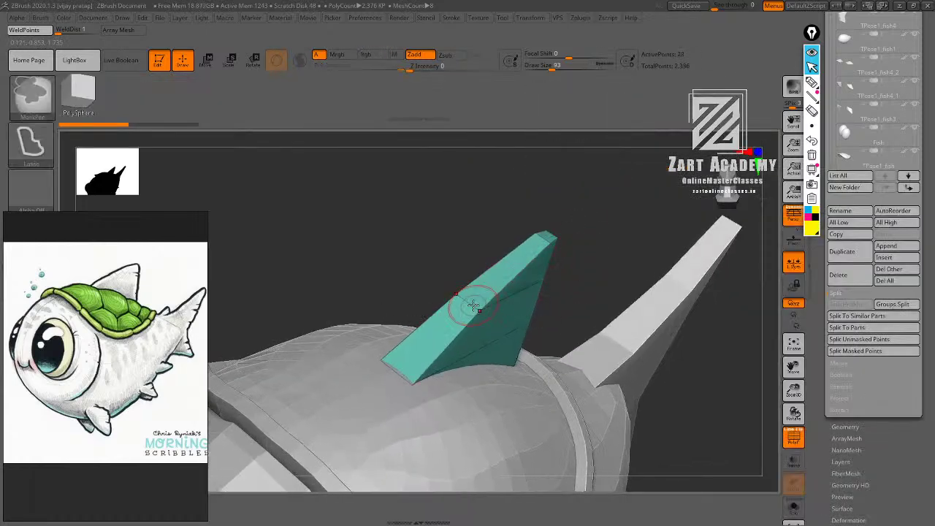
pyautogui.moveTo(555, 216); pyautogui.dragTo(581, 227)
pyautogui.hotkey('ctrl', 'z')
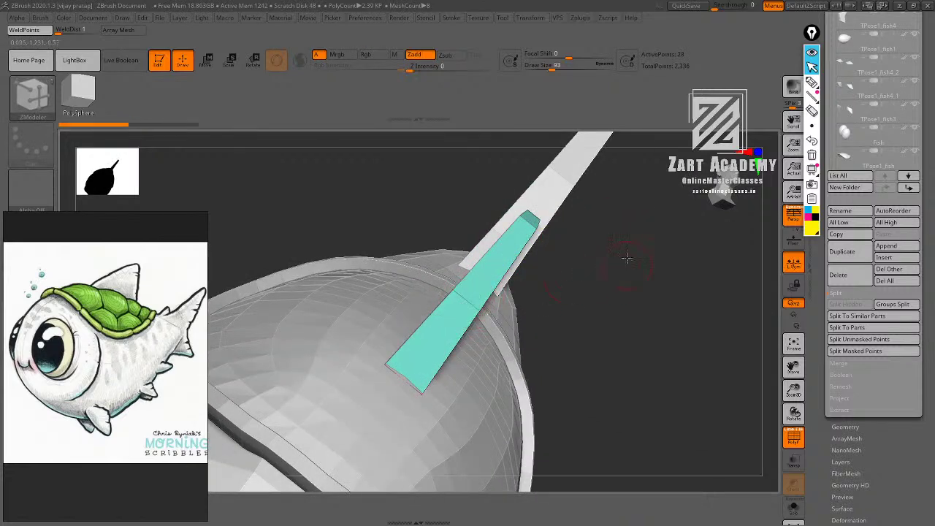
pyautogui.moveTo(627, 257)
pyautogui.mouseDown()
pyautogui.moveTo(583, 247)
pyautogui.moveTo(589, 232)
pyautogui.mouseUp()
pyautogui.click(535, 17)
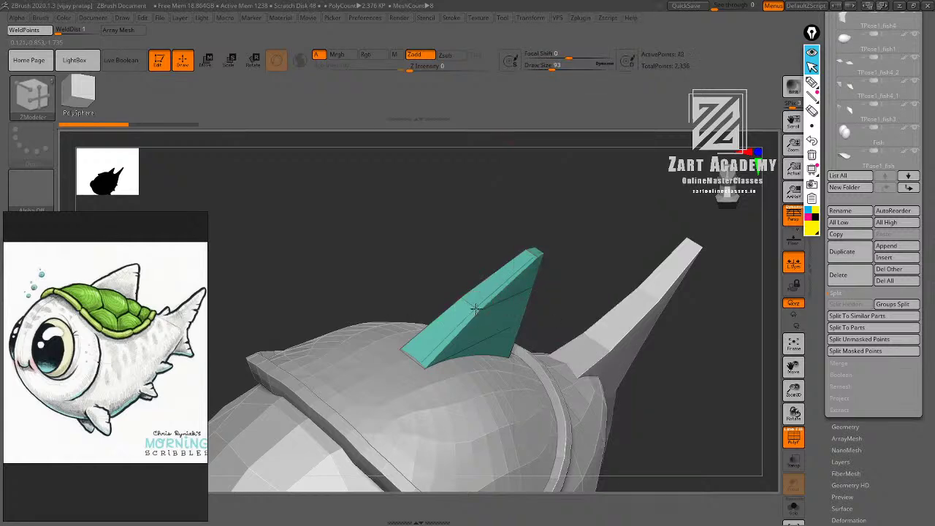
pyautogui.hotkey('ctrl', 'z')
# Turn off symmetry for the dorsal fin.
pyautogui.click(534, 21)
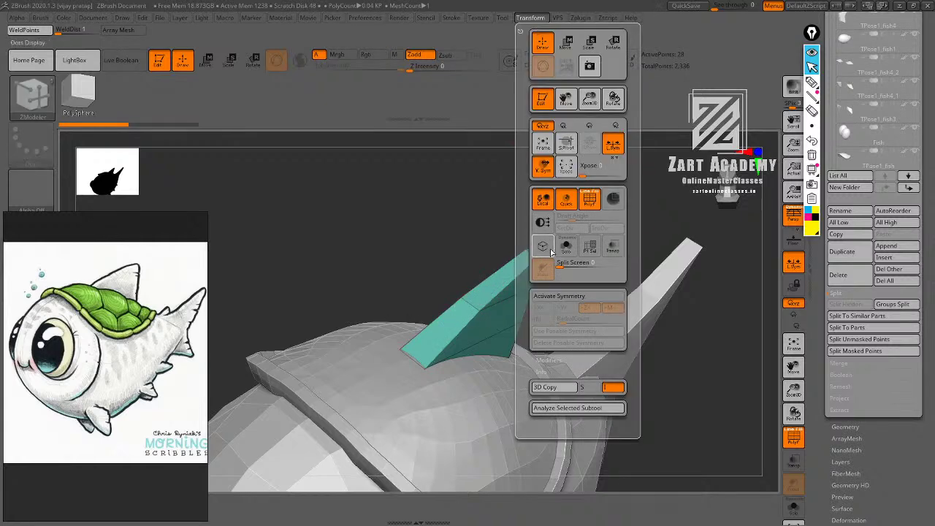
pyautogui.click(558, 297)
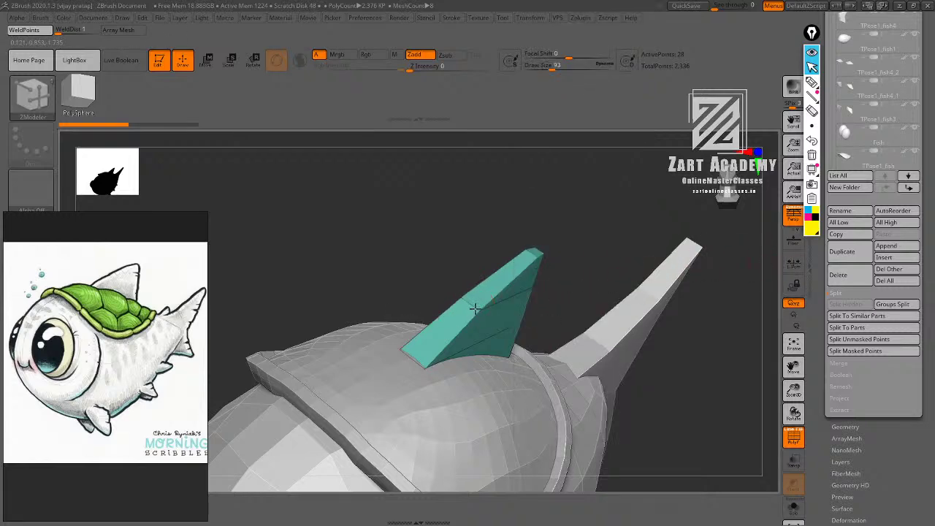
pyautogui.moveTo(569, 261); pyautogui.dragTo(624, 196)
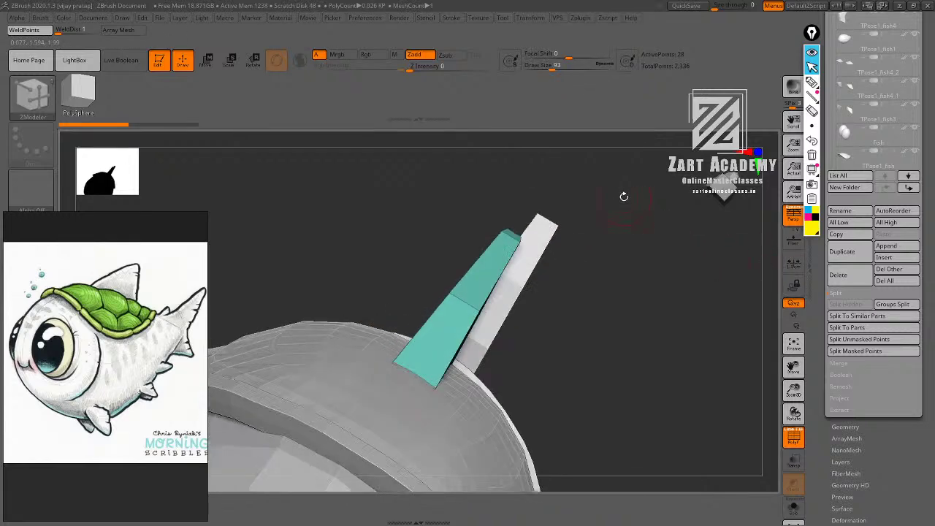
pyautogui.press('f')
pyautogui.click(474, 309)
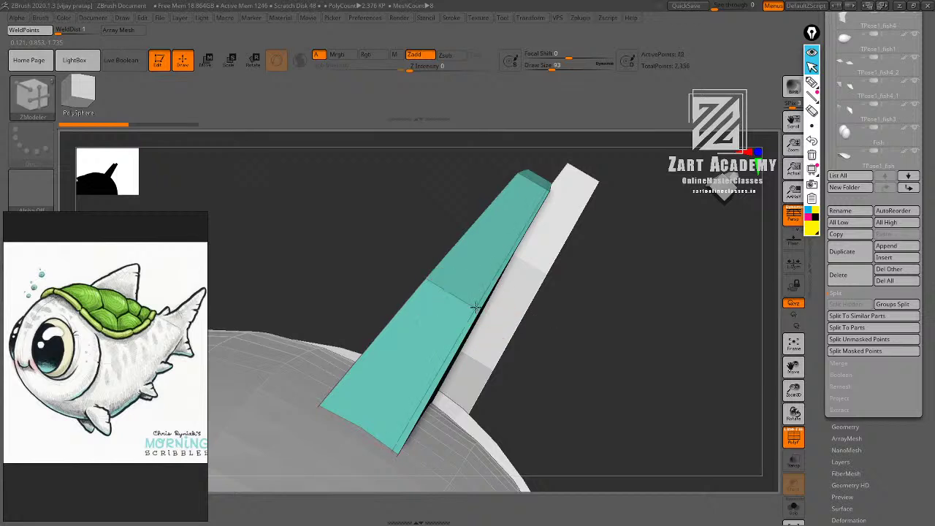
pyautogui.hotkey('ctrl', 'z')
pyautogui.moveTo(578, 270); pyautogui.dragTo(625, 278)
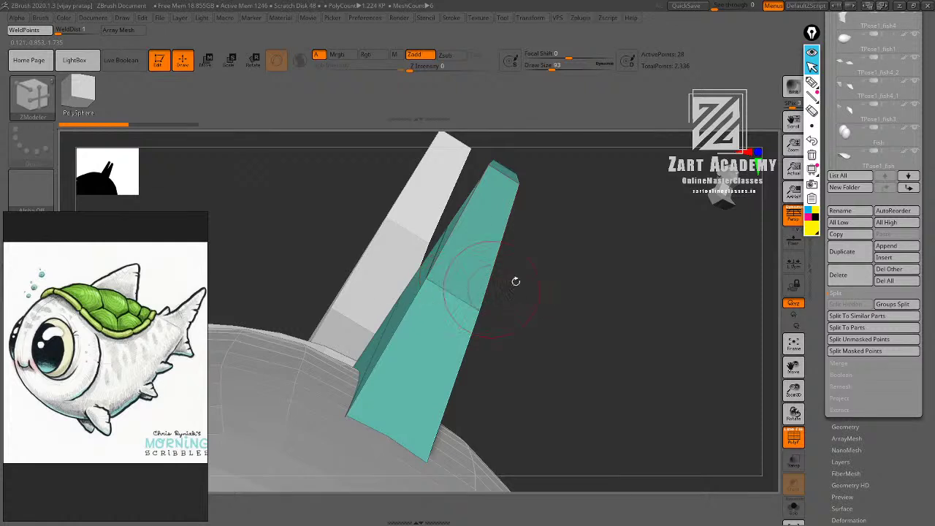
# Mirror and weld the dorsal fin so an edge runs lengthwise down its centre.
pyautogui.keyDown('shift'); pyautogui.moveTo(573, 263); pyautogui.dragTo(589, 251); pyautogui.keyUp('shift')
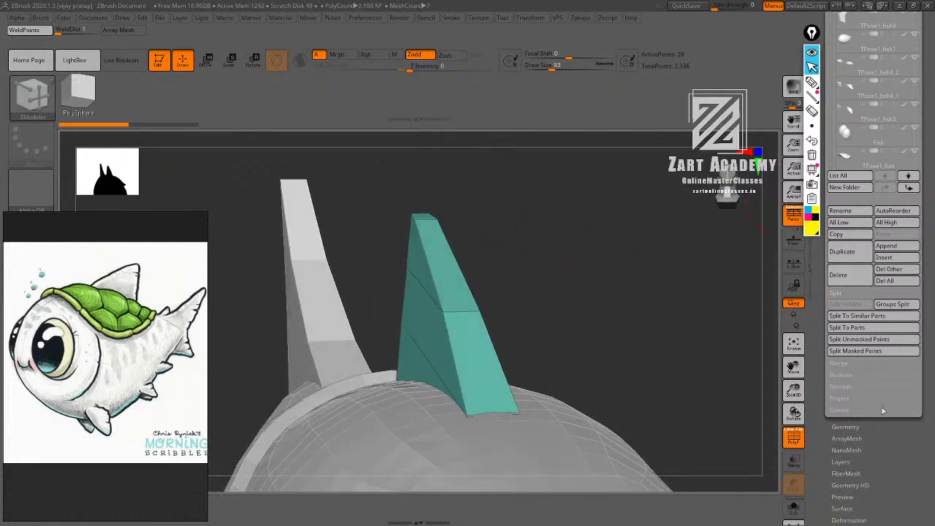
pyautogui.moveTo(887, 436)
pyautogui.mouseDown()
pyautogui.moveTo(879, 392)
pyautogui.moveTo(897, 432)
pyautogui.mouseUp()
pyautogui.click(853, 378)
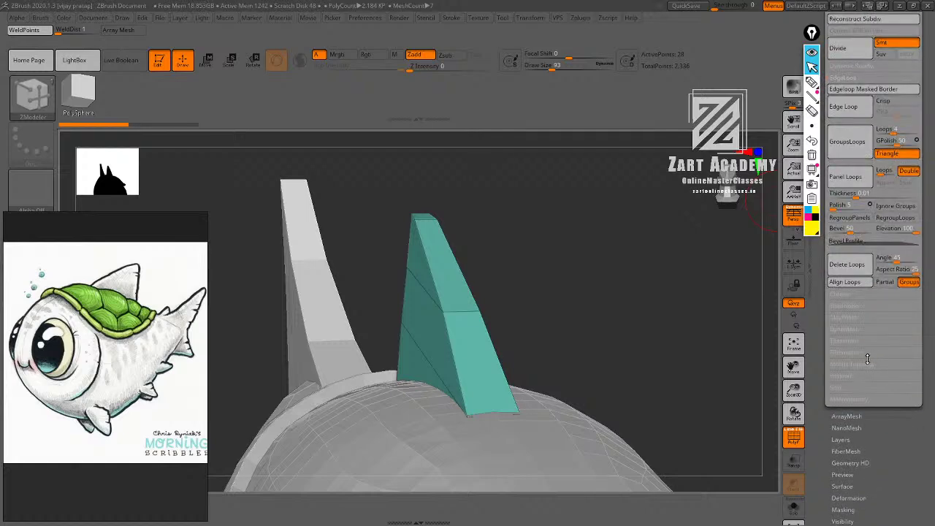
pyautogui.click(867, 362)
pyautogui.moveTo(882, 401); pyautogui.dragTo(881, 466)
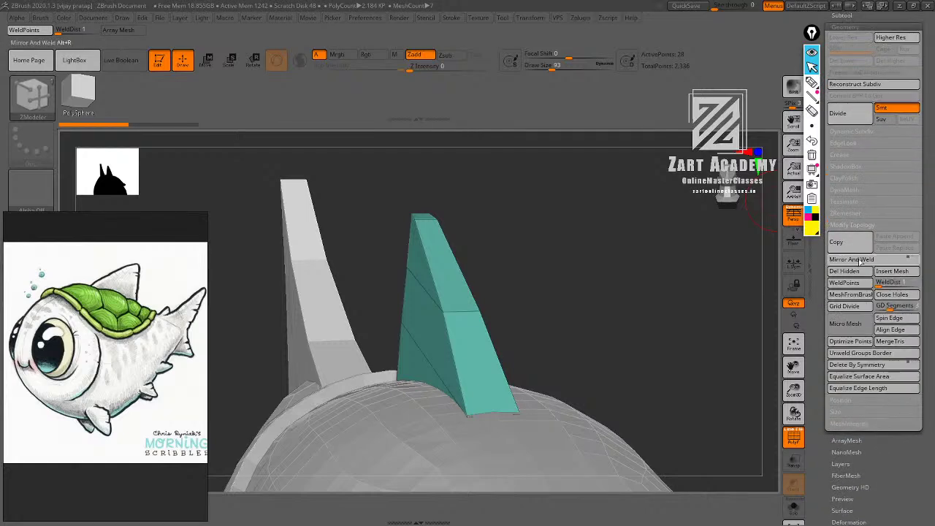
pyautogui.click(853, 261)
pyautogui.moveTo(539, 258); pyautogui.dragTo(483, 274)
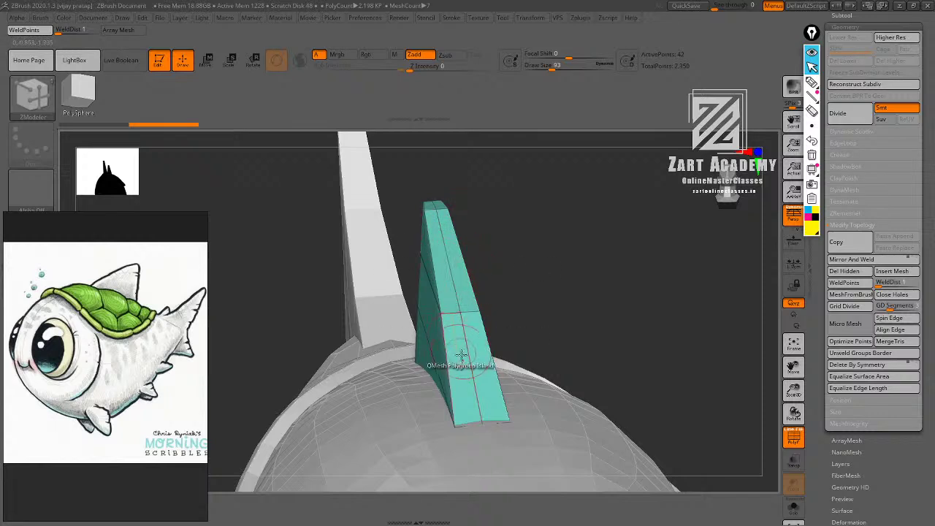
# Try to insert a lengthwise edge loop beside the dorsal fin's centre edge and copy it across with Mirror And Weld.
pyautogui.moveTo(514, 245); pyautogui.dragTo(493, 283)
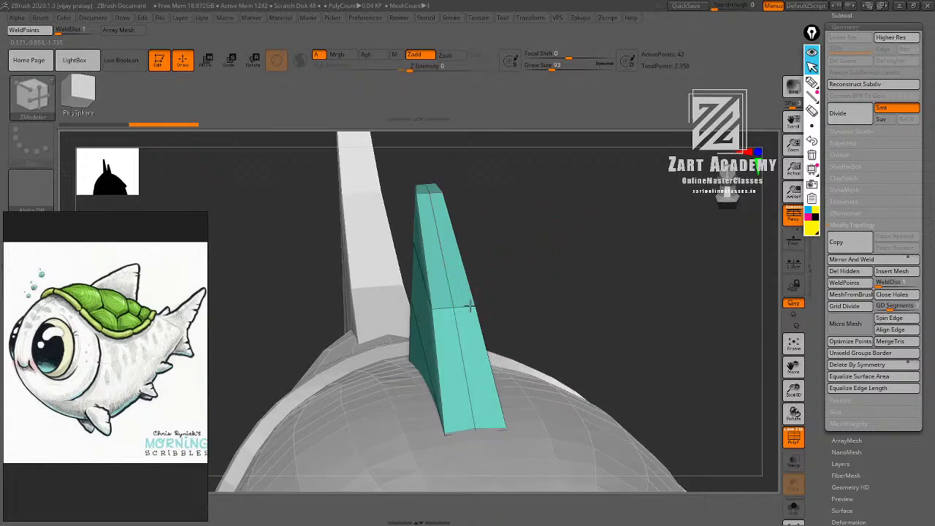
pyautogui.moveTo(510, 277); pyautogui.dragTo(557, 213)
pyautogui.click(468, 307)
pyautogui.press('w')
pyautogui.press('v')
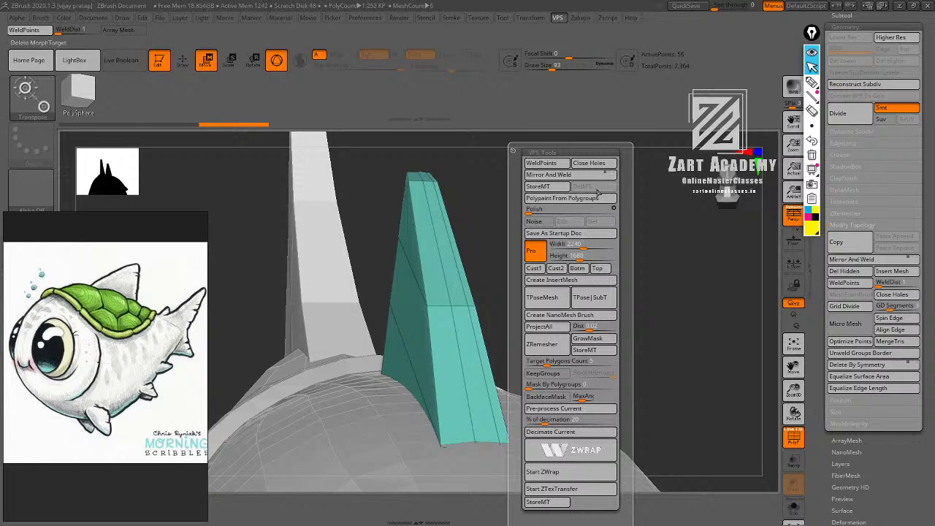
pyautogui.click(582, 176)
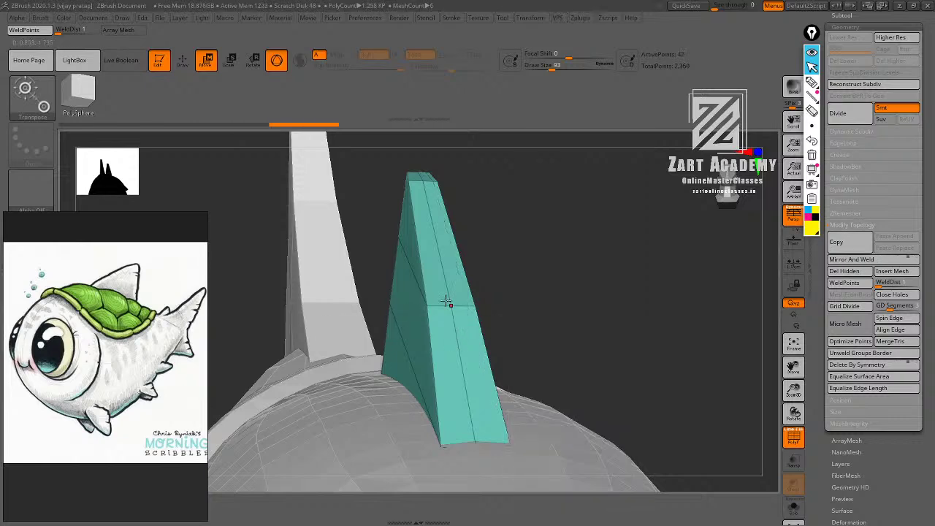
# Insert lengthwise edge loops on both sides of the dorsal fin's centre edge with ZModeler.
pyautogui.press('q')
pyautogui.moveTo(527, 273); pyautogui.dragTo(504, 271)
pyautogui.click(434, 305)
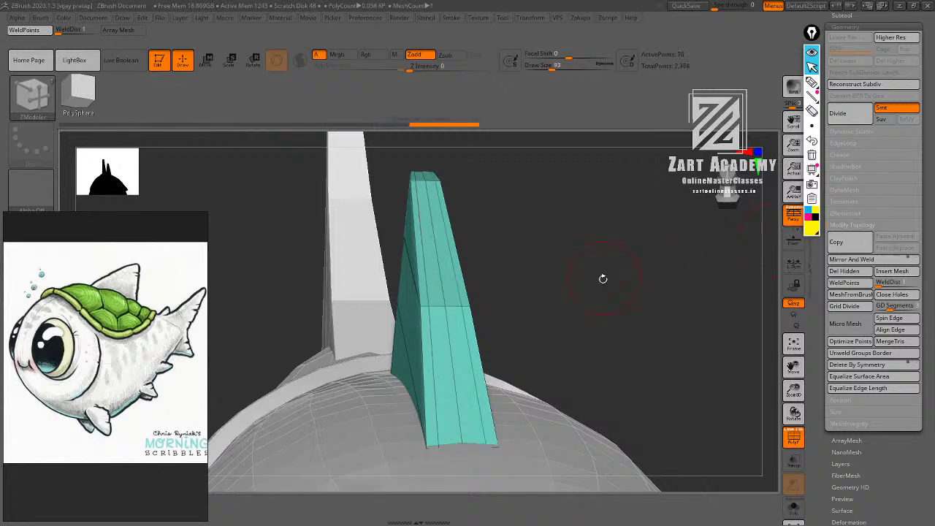
# Subdivide the dorsal fin twice and hide the polyframe.
pyautogui.moveTo(603, 280); pyautogui.dragTo(611, 223)
pyautogui.hotkey('ctrl', 'd')
pyautogui.hotkey('ctrl', 'd')
pyautogui.hotkey('shift', 'f')
pyautogui.keyDown('alt'); pyautogui.moveTo(643, 301); pyautogui.dragTo(531, 319); pyautogui.keyUp('alt')
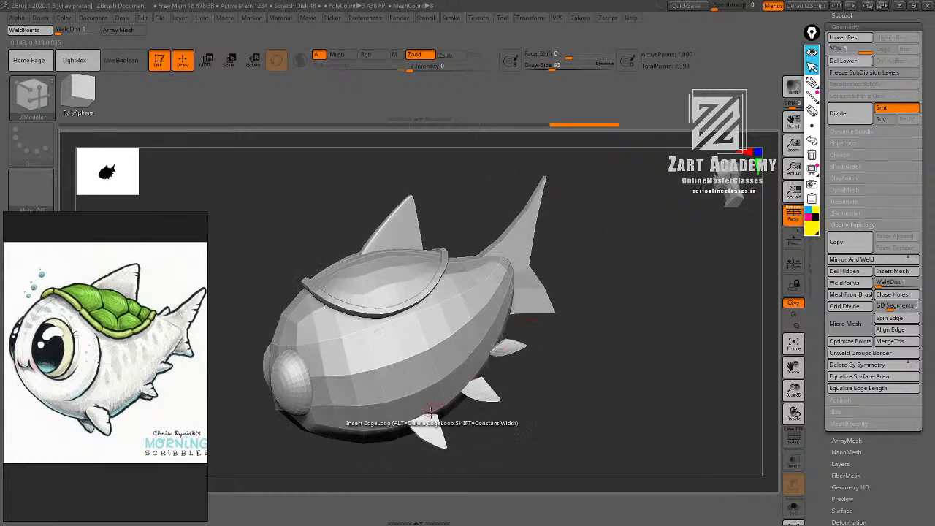
# Subdivide the front, middle and rear belly fins twice each, activating each subtool in turn.
pyautogui.keyDown('alt'); pyautogui.click(431, 412); pyautogui.keyUp('alt')
pyautogui.moveTo(601, 359); pyautogui.dragTo(609, 337)
pyautogui.hotkey('ctrl', 'd')
pyautogui.hotkey('ctrl', 'd')
pyautogui.keyDown('alt'); pyautogui.click(553, 398); pyautogui.keyUp('alt')
pyautogui.hotkey('ctrl', 'd')
pyautogui.hotkey('ctrl', 'd')
pyautogui.keyDown('alt'); pyautogui.click(599, 350); pyautogui.keyUp('alt')
pyautogui.hotkey('ctrl', 'd')
pyautogui.hotkey('ctrl', 'd')
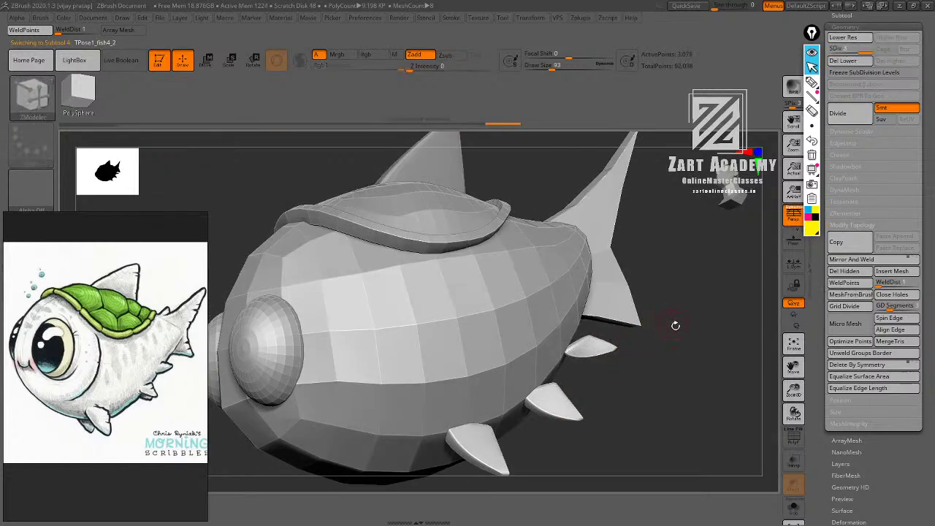
# Activate the fish body subtool and subdivide it twice.
pyautogui.keyDown('alt'); pyautogui.moveTo(675, 326); pyautogui.dragTo(670, 301); pyautogui.keyUp('alt')
pyautogui.moveTo(670, 301); pyautogui.dragTo(593, 307)
pyautogui.keyDown('alt'); pyautogui.click(553, 320); pyautogui.keyUp('alt')
pyautogui.hotkey('ctrl', 'd')
pyautogui.hotkey('ctrl', 'd')
pyautogui.keyDown('alt'); pyautogui.moveTo(593, 307); pyautogui.dragTo(643, 309); pyautogui.keyUp('alt')
pyautogui.keyDown('alt'); pyautogui.click(532, 257); pyautogui.keyUp('alt')
pyautogui.hotkey('ctrl', 'd')
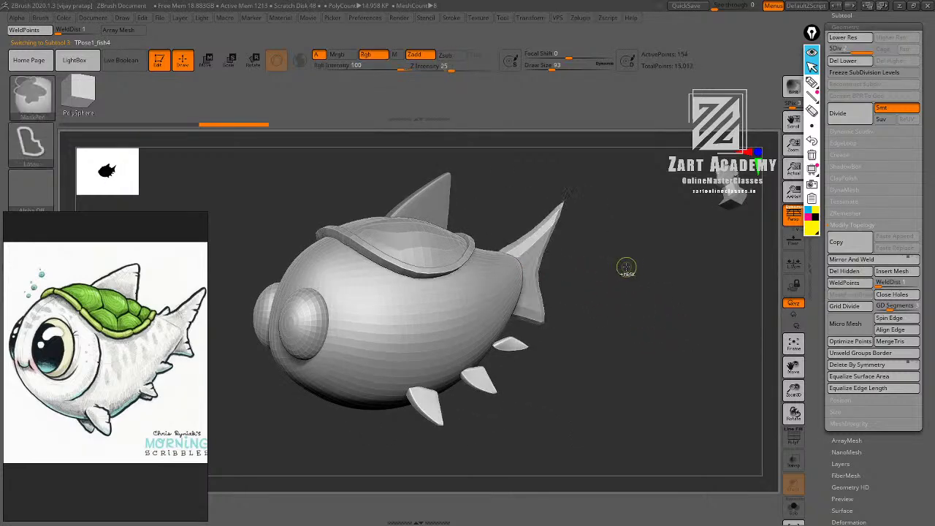
pyautogui.moveTo(624, 269); pyautogui.dragTo(642, 325)
pyautogui.hotkey('ctrl', 'z')
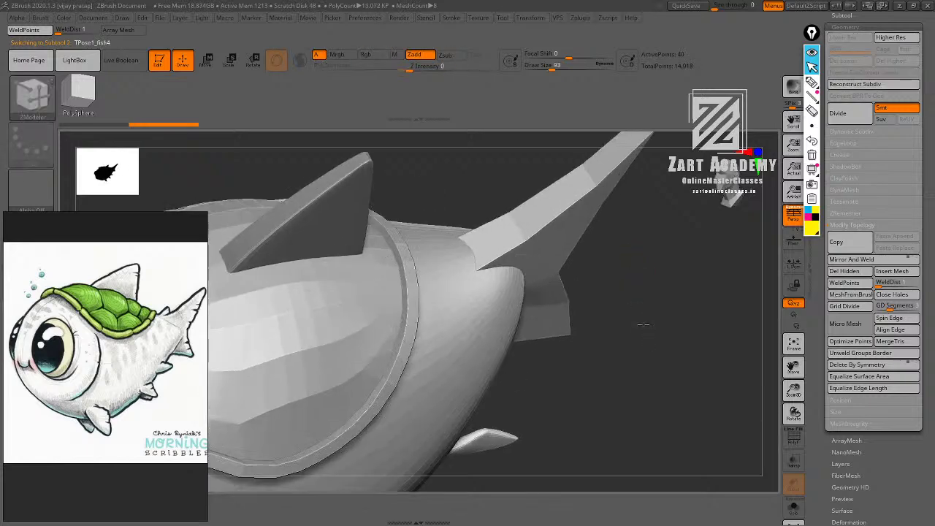
pyautogui.hotkey('shift', 'f')
pyautogui.hotkey('ctrl', 'z')
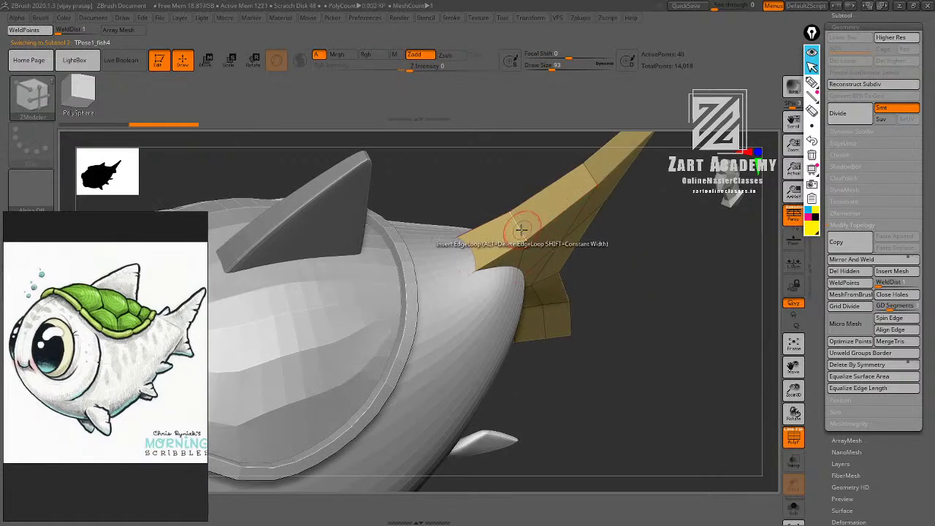
pyautogui.click(524, 234)
pyautogui.hotkey('ctrl', 'z')
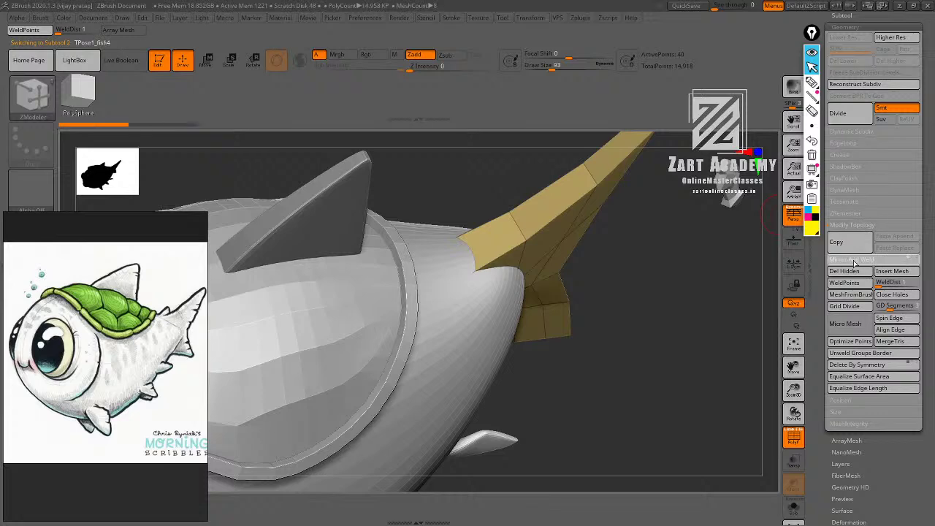
# Mirror and weld the tail fin, then hide the polyframe and subdivide the fin twice.
pyautogui.click(854, 260)
pyautogui.moveTo(630, 261); pyautogui.dragTo(647, 275)
pyautogui.hotkey('shift', 'f')
pyautogui.hotkey('ctrl', 'd')
pyautogui.hotkey('ctrl', 'd')
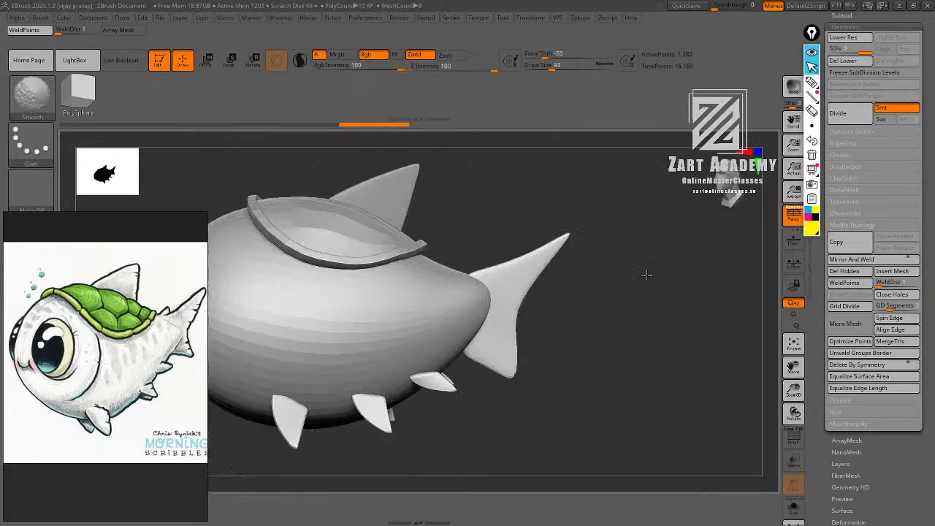
pyautogui.moveTo(647, 307)
pyautogui.keyDown('alt'); pyautogui.mouseDown()
pyautogui.moveTo(618, 294)
pyautogui.moveTo(643, 313)
pyautogui.mouseUp(); pyautogui.keyUp('alt')
pyautogui.moveTo(639, 312)
pyautogui.mouseDown()
pyautogui.moveTo(654, 292)
pyautogui.moveTo(632, 297)
pyautogui.moveTo(635, 313)
pyautogui.moveTo(653, 288)
pyautogui.moveTo(642, 300)
pyautogui.mouseUp()
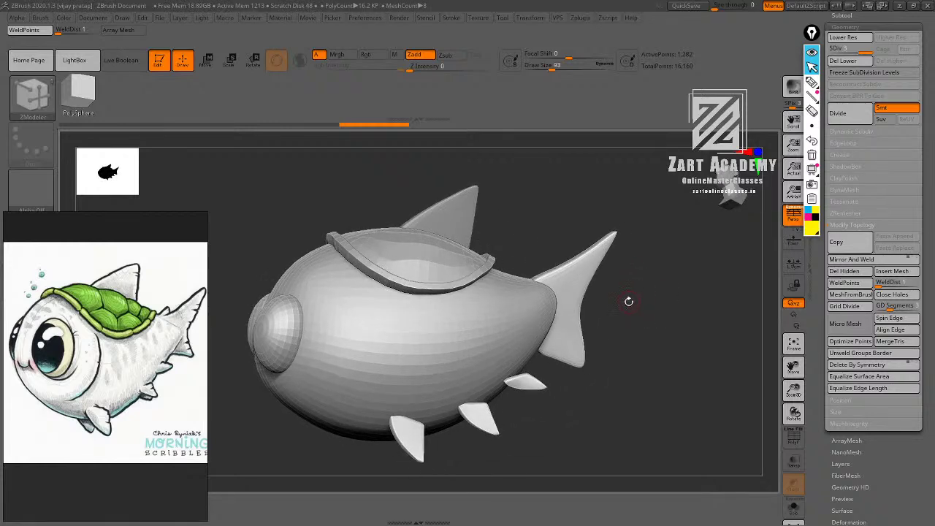
# Reshape the tail fin's upper and lower lobes with the Move brush at draw size 116.
pyautogui.press('b')
pyautogui.press('m')
pyautogui.press('v')
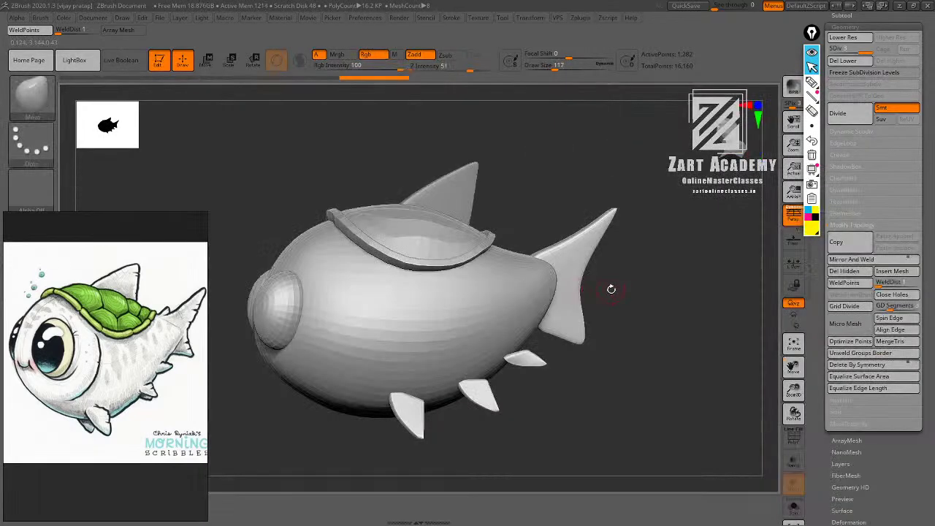
pyautogui.press('space')
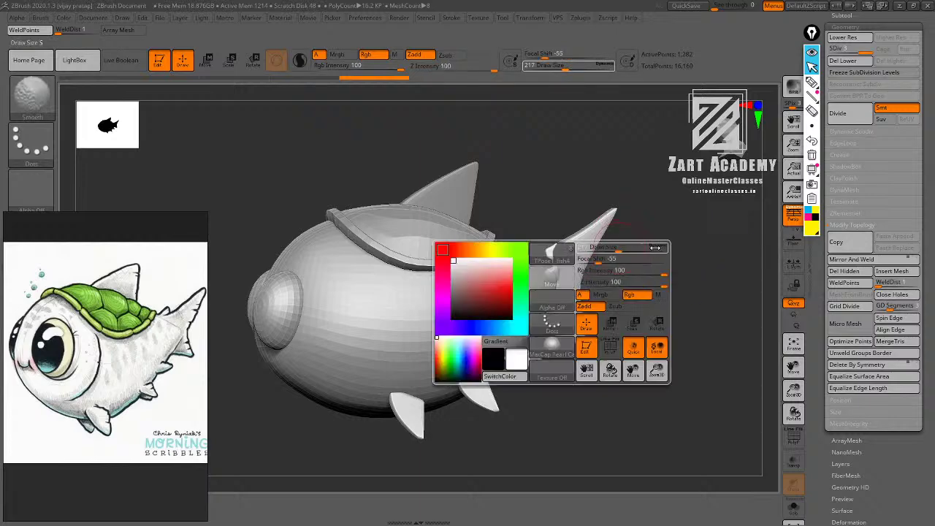
pyautogui.moveTo(653, 251)
pyautogui.mouseDown()
pyautogui.moveTo(608, 252)
pyautogui.moveTo(635, 257)
pyautogui.moveTo(643, 244)
pyautogui.mouseUp()
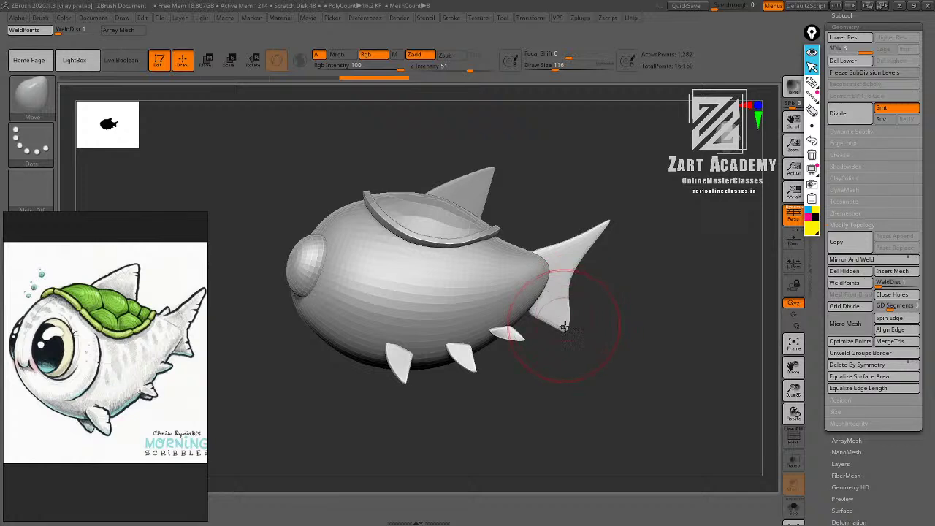
pyautogui.moveTo(564, 326); pyautogui.dragTo(535, 282)
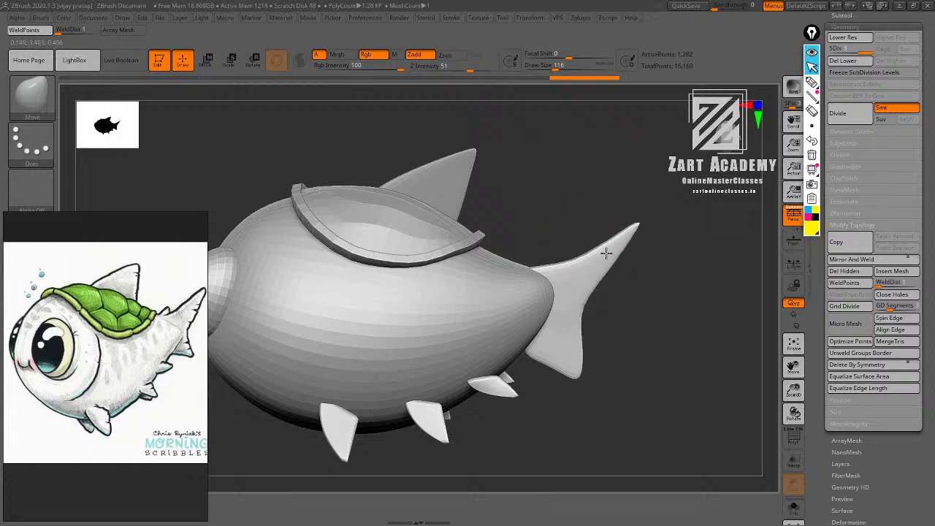
pyautogui.moveTo(653, 269); pyautogui.dragTo(619, 245)
pyautogui.moveTo(652, 207); pyautogui.dragTo(678, 163)
pyautogui.moveTo(597, 211); pyautogui.dragTo(600, 205)
pyautogui.moveTo(664, 250)
pyautogui.mouseDown()
pyautogui.moveTo(675, 259)
pyautogui.moveTo(621, 257)
pyautogui.moveTo(610, 240)
pyautogui.moveTo(569, 260)
pyautogui.moveTo(563, 329)
pyautogui.mouseUp()
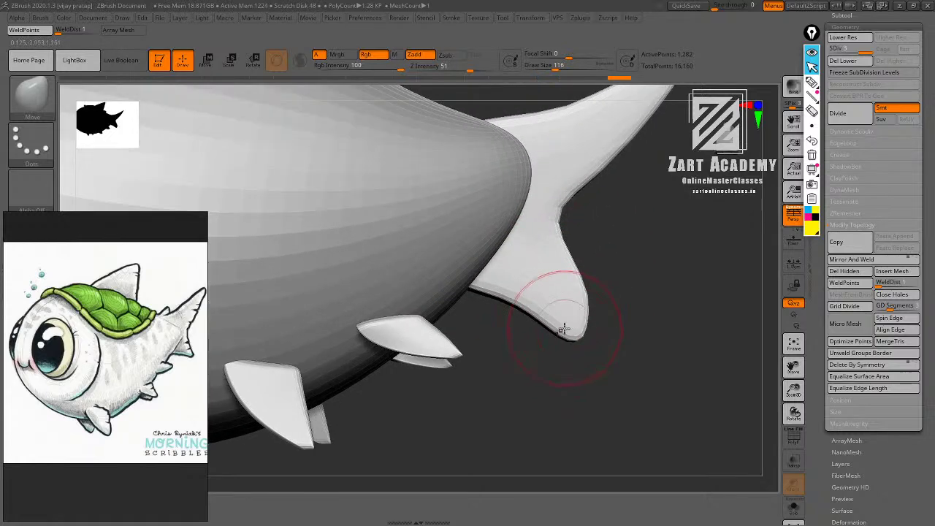
# Refine the tail fin's outline by tapering the lower lobe's tip and adjusting the upper lobe's curve.
pyautogui.moveTo(591, 292); pyautogui.dragTo(573, 315)
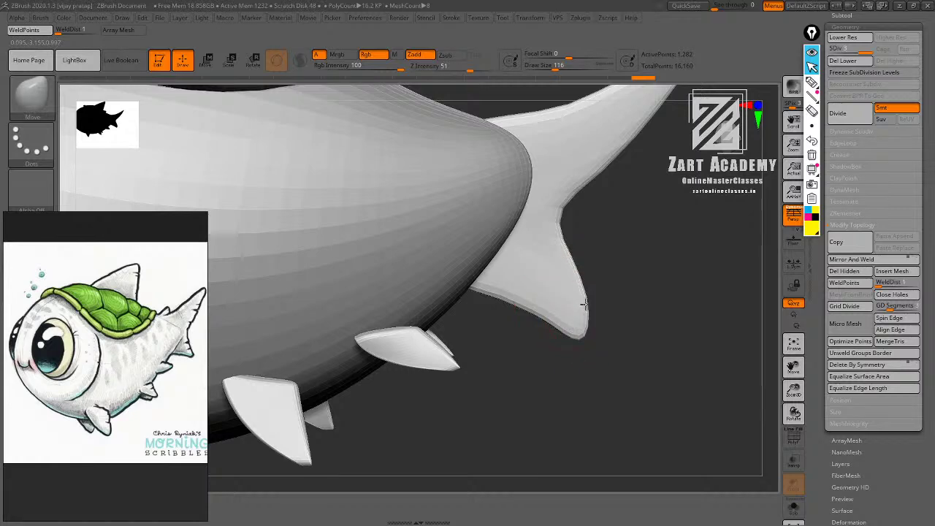
pyautogui.keyDown('alt'); pyautogui.moveTo(643, 292); pyautogui.dragTo(628, 248); pyautogui.keyUp('alt')
pyautogui.moveTo(601, 192); pyautogui.dragTo(605, 202)
pyautogui.keyDown('alt'); pyautogui.moveTo(630, 252); pyautogui.dragTo(634, 287); pyautogui.keyUp('alt')
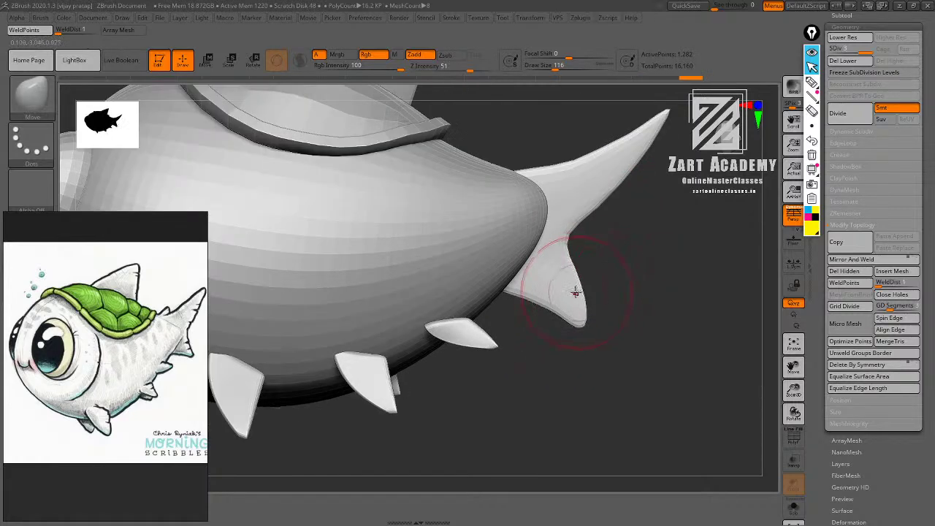
pyautogui.keyDown('alt'); pyautogui.moveTo(642, 318); pyautogui.dragTo(640, 290); pyautogui.keyUp('alt')
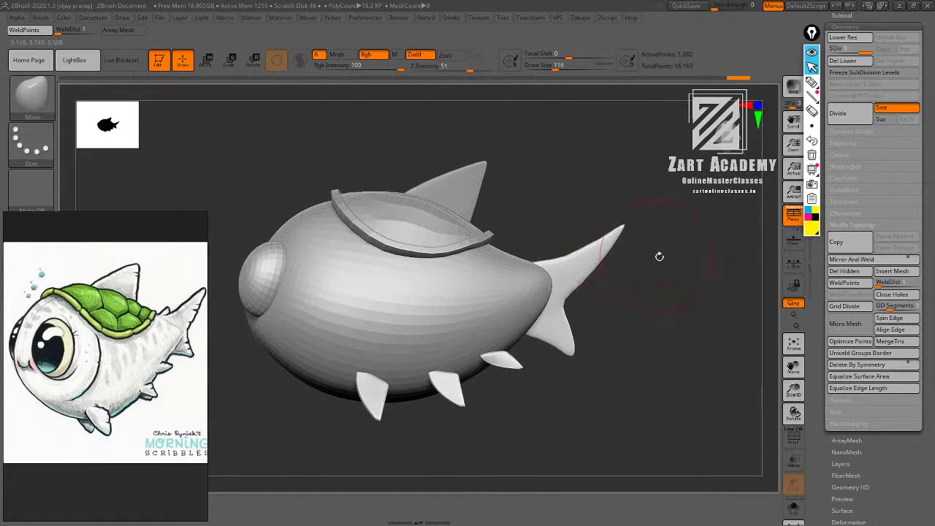
pyautogui.moveTo(659, 256)
pyautogui.keyDown('alt'); pyautogui.mouseDown()
pyautogui.moveTo(681, 246)
pyautogui.moveTo(677, 267)
pyautogui.moveTo(658, 230)
pyautogui.moveTo(664, 250)
pyautogui.mouseUp(); pyautogui.keyUp('alt')
pyautogui.keyDown('alt'); pyautogui.moveTo(666, 201); pyautogui.dragTo(578, 290); pyautogui.keyUp('alt')
pyautogui.keyDown('alt'); pyautogui.moveTo(646, 246); pyautogui.dragTo(667, 226); pyautogui.keyUp('alt')
pyautogui.moveTo(610, 245); pyautogui.dragTo(594, 340)
# Activate each of the three lower fin subtools in turn and examine their shape along the belly.
pyautogui.keyDown('alt'); pyautogui.click(519, 354); pyautogui.keyUp('alt')
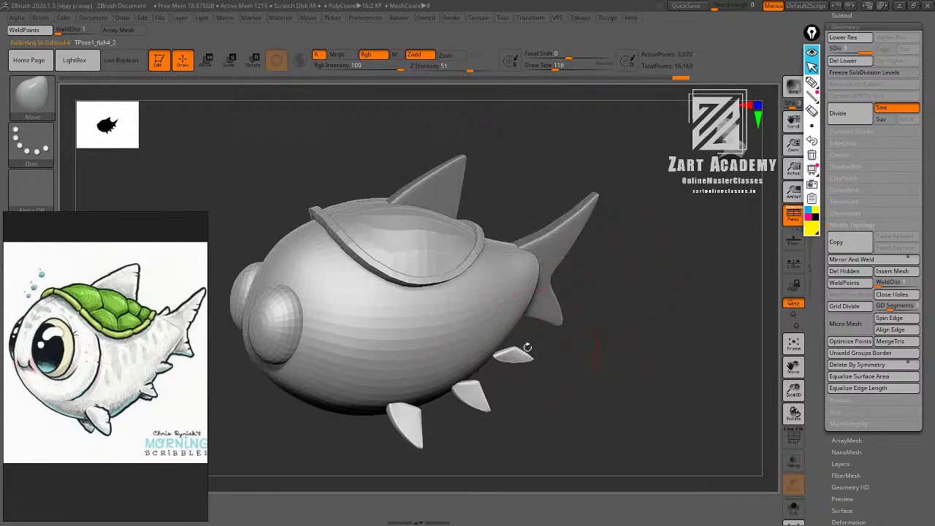
pyautogui.moveTo(553, 392); pyautogui.dragTo(553, 361)
pyautogui.keyDown('alt'); pyautogui.click(491, 350); pyautogui.keyUp('alt')
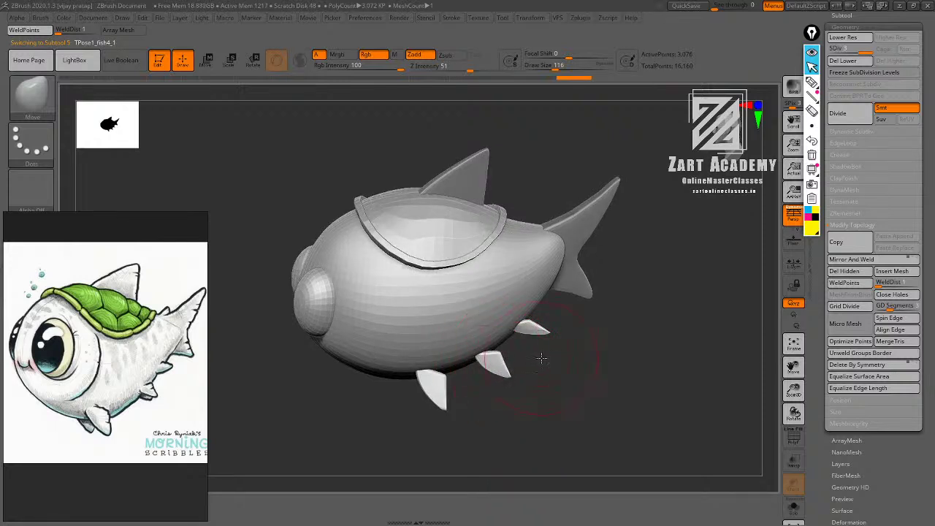
pyautogui.keyDown('alt'); pyautogui.moveTo(541, 358); pyautogui.dragTo(556, 344); pyautogui.keyUp('alt')
pyautogui.keyDown('alt'); pyautogui.click(439, 358); pyautogui.keyUp('alt')
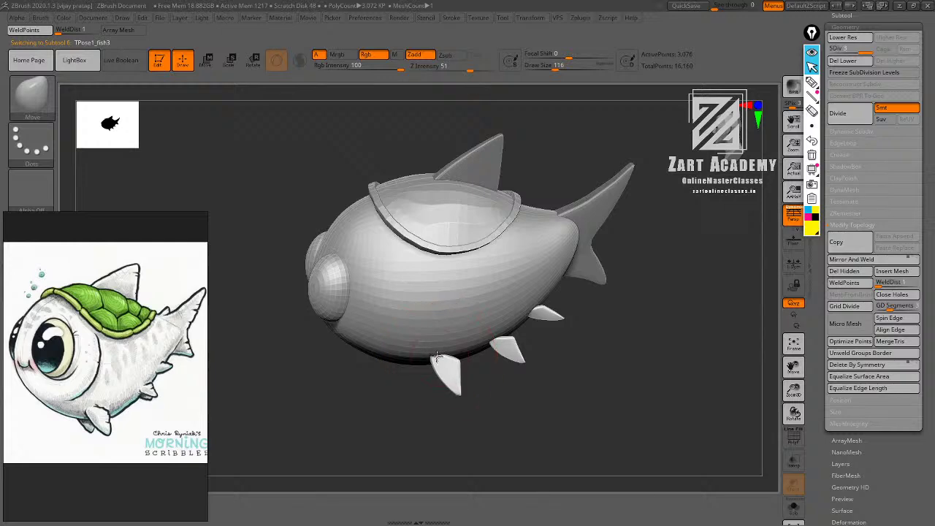
pyautogui.keyDown('alt'); pyautogui.moveTo(495, 404); pyautogui.dragTo(504, 443); pyautogui.keyUp('alt')
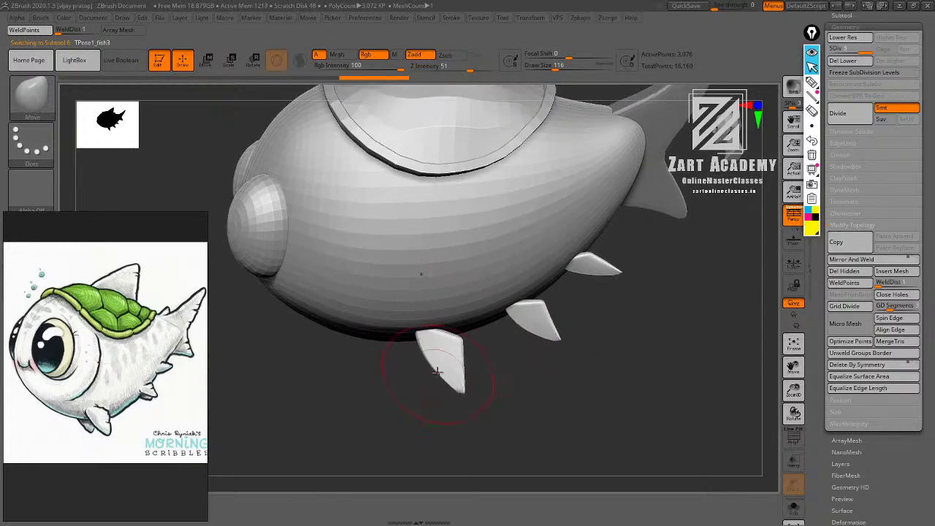
pyautogui.keyDown('alt'); pyautogui.moveTo(521, 399); pyautogui.dragTo(548, 365); pyautogui.keyUp('alt')
pyautogui.moveTo(566, 369); pyautogui.dragTo(650, 373)
# Activate the shell subtool on the fish's back and open the subtool list.
pyautogui.keyDown('alt'); pyautogui.click(440, 257); pyautogui.keyUp('alt')
pyautogui.moveTo(595, 268); pyautogui.dragTo(723, 232)
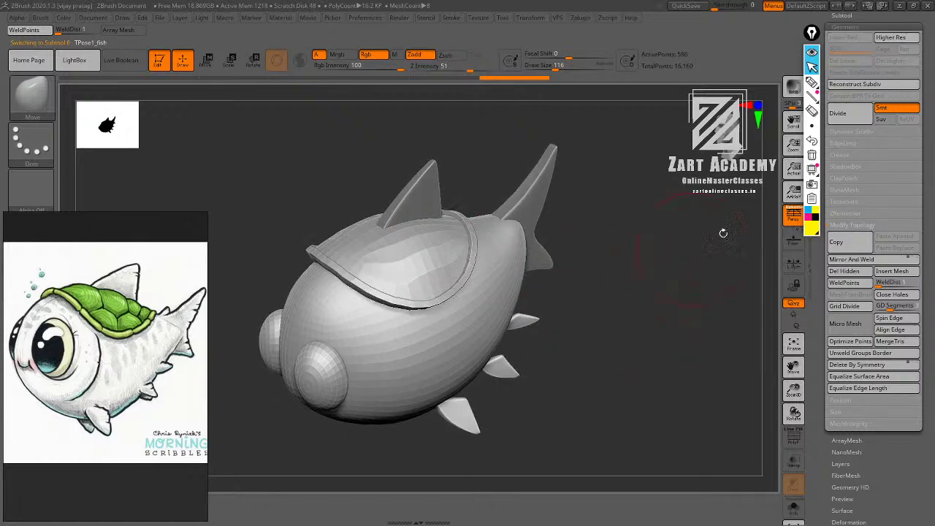
pyautogui.moveTo(924, 125); pyautogui.dragTo(911, 199)
pyautogui.click(842, 151)
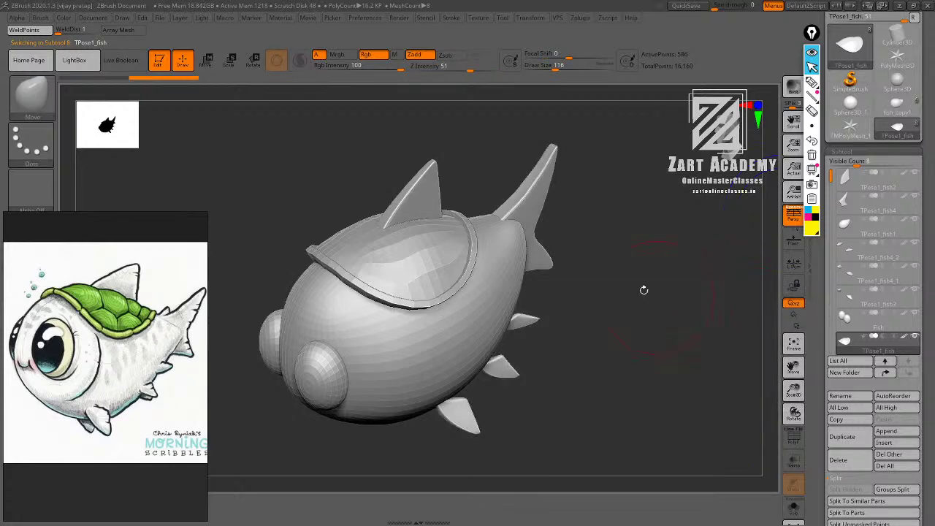
# Try subdividing the shell twice to check its rim, then undo both subdivisions.
pyautogui.moveTo(643, 289); pyautogui.dragTo(629, 315)
pyautogui.hotkey('shift', 'f')
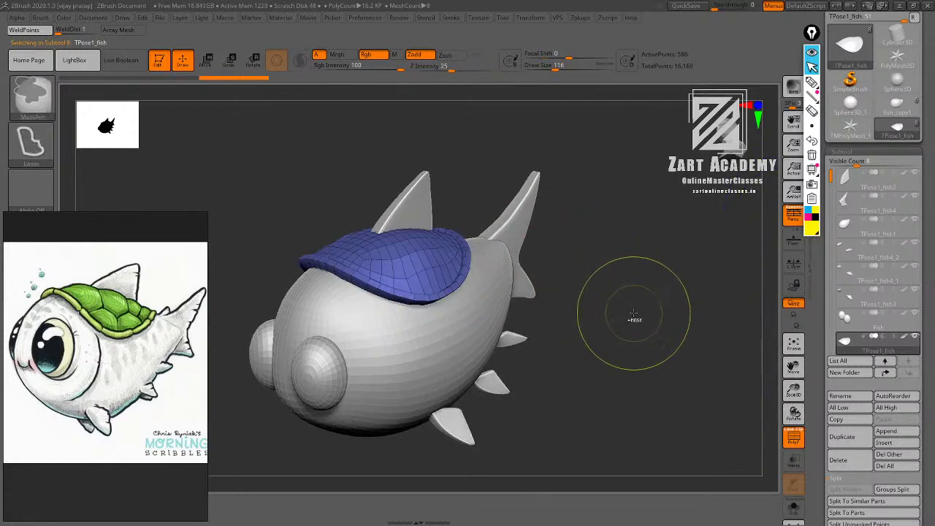
pyautogui.hotkey('ctrl', 'd')
pyautogui.hotkey('ctrl', 'd')
pyautogui.hotkey('shift', 'f')
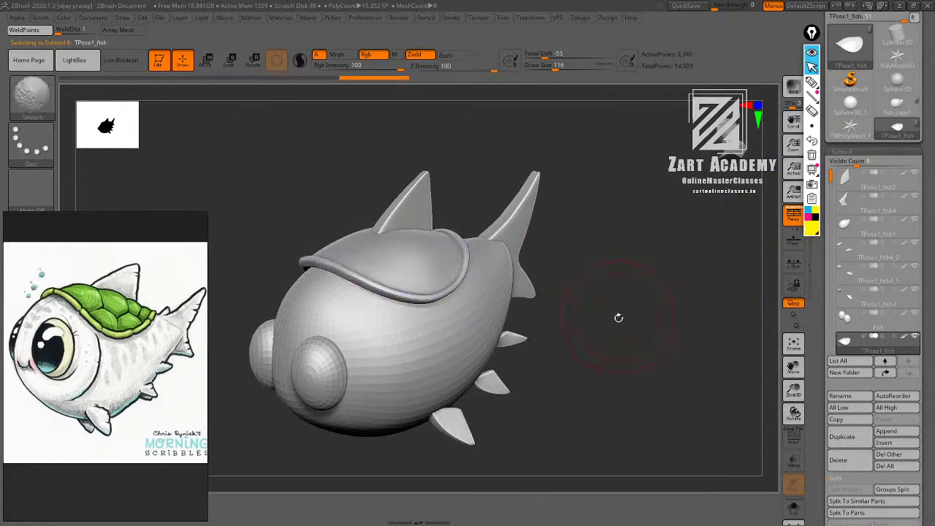
pyautogui.moveTo(619, 319)
pyautogui.mouseDown()
pyautogui.moveTo(618, 348)
pyautogui.moveTo(607, 278)
pyautogui.moveTo(651, 265)
pyautogui.moveTo(660, 328)
pyautogui.mouseUp()
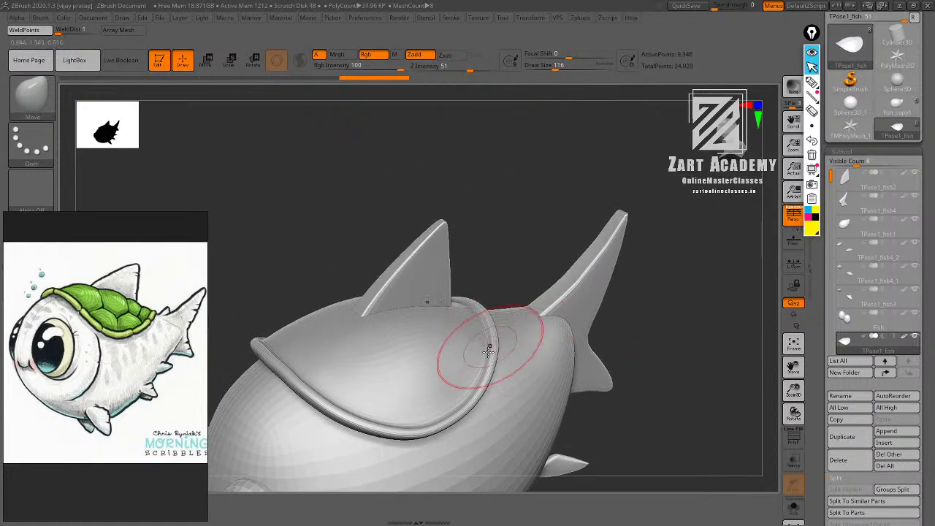
pyautogui.hotkey('ctrl', 'z')
pyautogui.hotkey('ctrl', 'z')
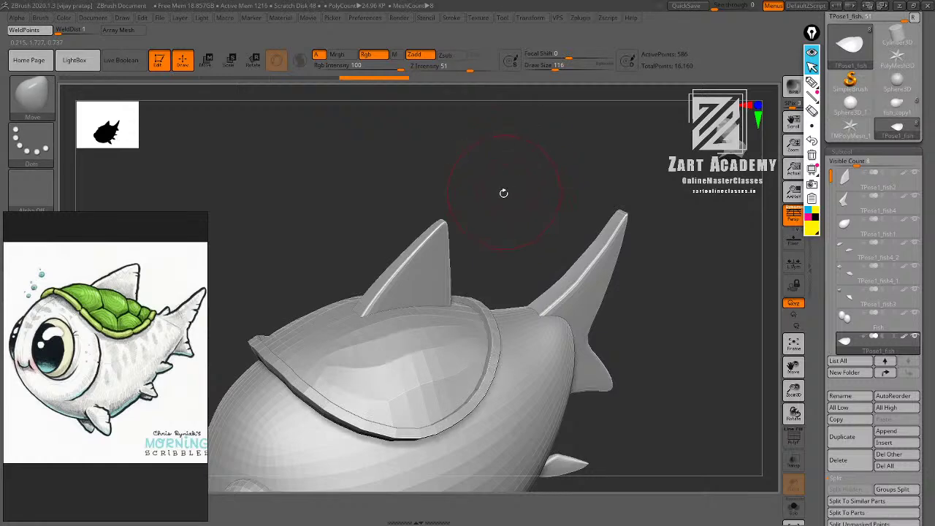
# Show the shell's polyframe and insert an edge loop along its raised rim with the ZModeler brush.
pyautogui.hotkey('shift', 'f')
pyautogui.moveTo(536, 193); pyautogui.dragTo(532, 266)
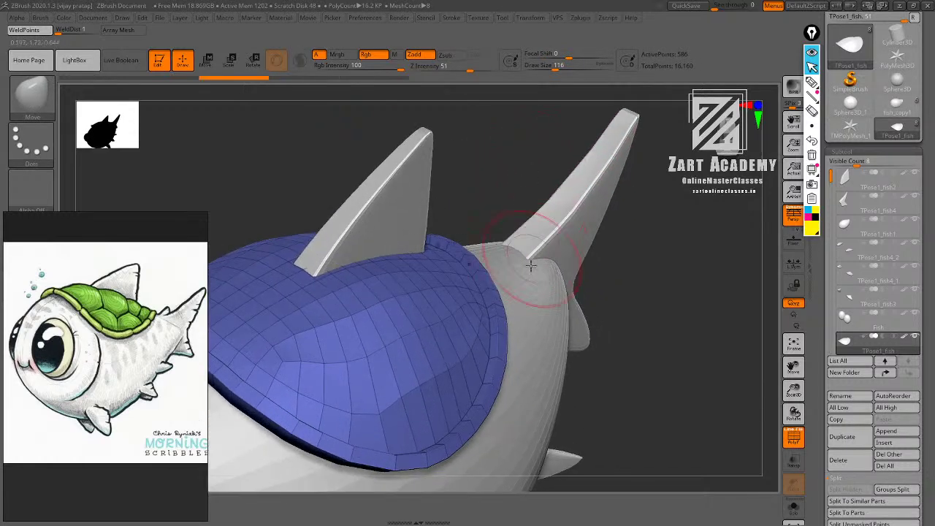
pyautogui.moveTo(636, 268)
pyautogui.mouseDown()
pyautogui.moveTo(643, 275)
pyautogui.moveTo(640, 241)
pyautogui.moveTo(634, 272)
pyautogui.mouseUp()
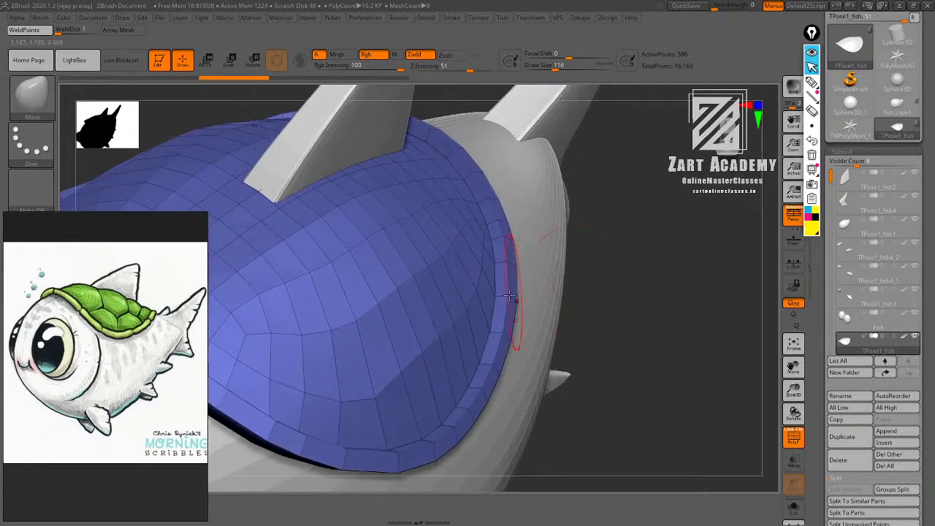
pyautogui.press('b')
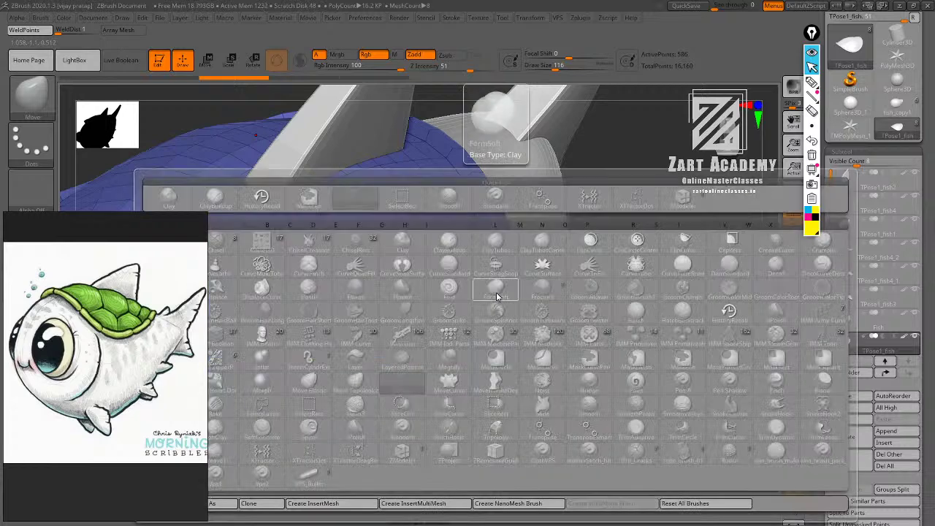
pyautogui.press('z')
pyautogui.press('m')
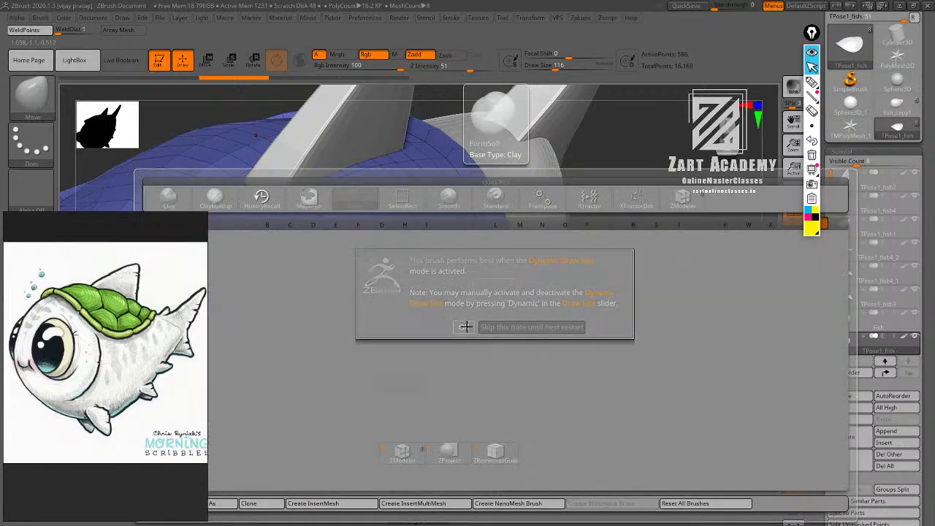
pyautogui.click(463, 327)
pyautogui.moveTo(645, 235); pyautogui.dragTo(544, 302)
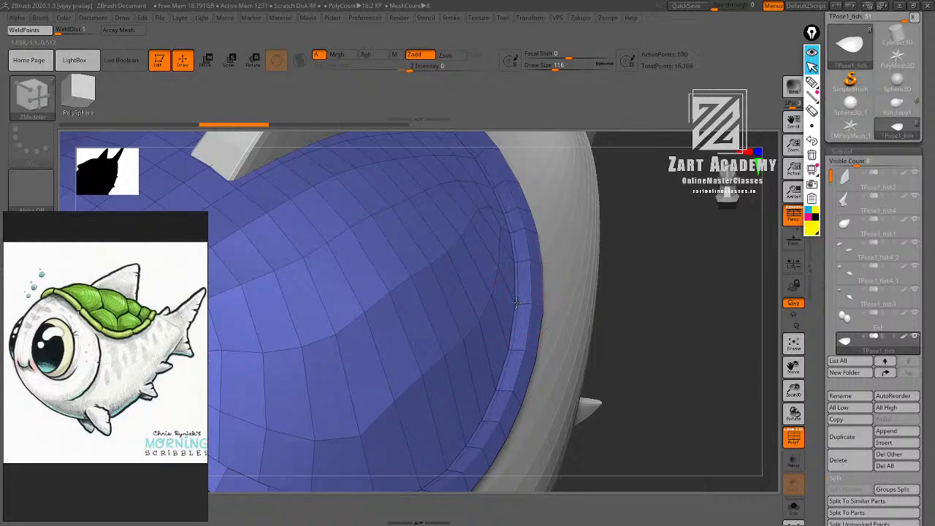
pyautogui.click(517, 303)
# Isolate the shell, insert another edge loop around the outer side of its rim, and show all subtools again.
pyautogui.moveTo(676, 344); pyautogui.dragTo(644, 224)
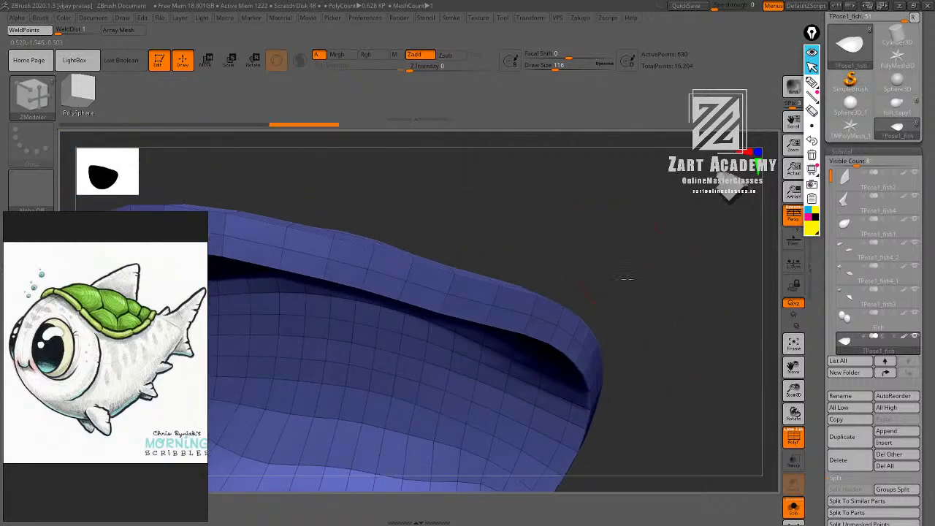
pyautogui.moveTo(626, 278)
pyautogui.mouseDown()
pyautogui.moveTo(645, 344)
pyautogui.moveTo(628, 268)
pyautogui.moveTo(615, 274)
pyautogui.mouseUp()
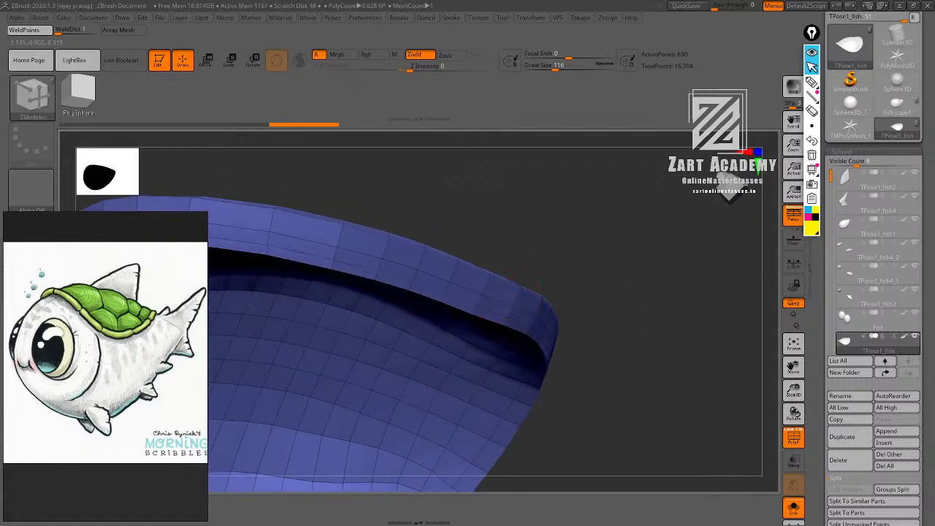
pyautogui.click(505, 322)
pyautogui.moveTo(577, 216)
pyautogui.mouseDown()
pyautogui.moveTo(575, 249)
pyautogui.moveTo(609, 314)
pyautogui.moveTo(676, 329)
pyautogui.moveTo(653, 326)
pyautogui.mouseUp()
pyautogui.click(793, 511)
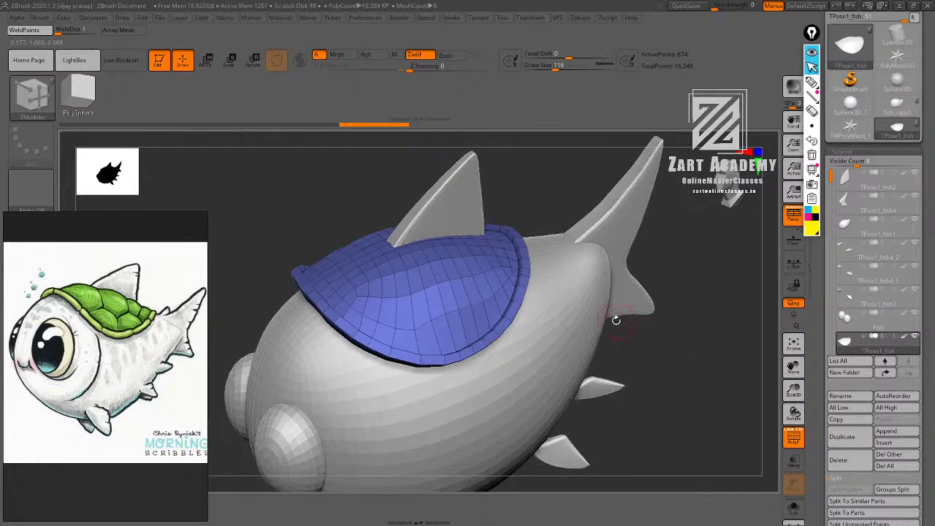
# Switch back to the Move brush and set its draw size to 101.
pyautogui.press('b')
pyautogui.press('m')
pyautogui.press('v')
pyautogui.keyDown('shift'); pyautogui.click(605, 66); pyautogui.keyUp('shift')
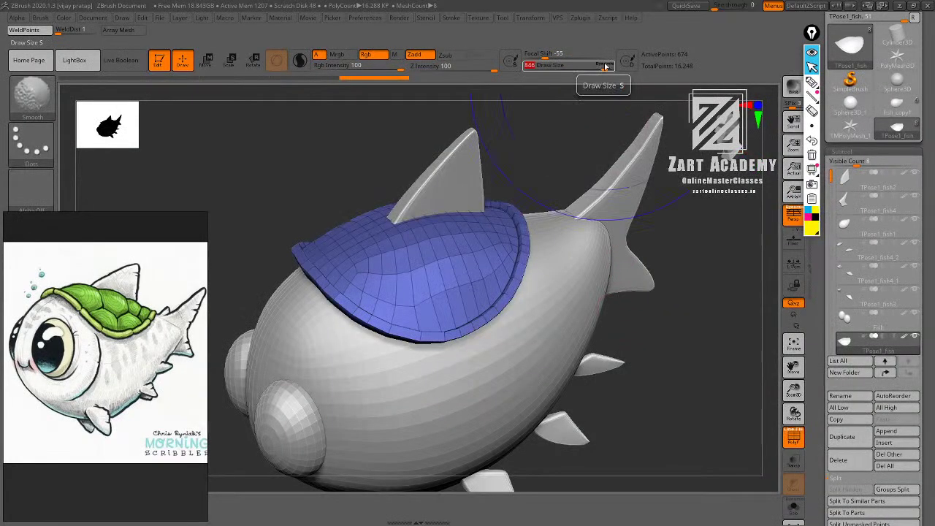
pyautogui.keyDown('shift'); pyautogui.moveTo(605, 67); pyautogui.dragTo(556, 68); pyautogui.keyUp('shift')
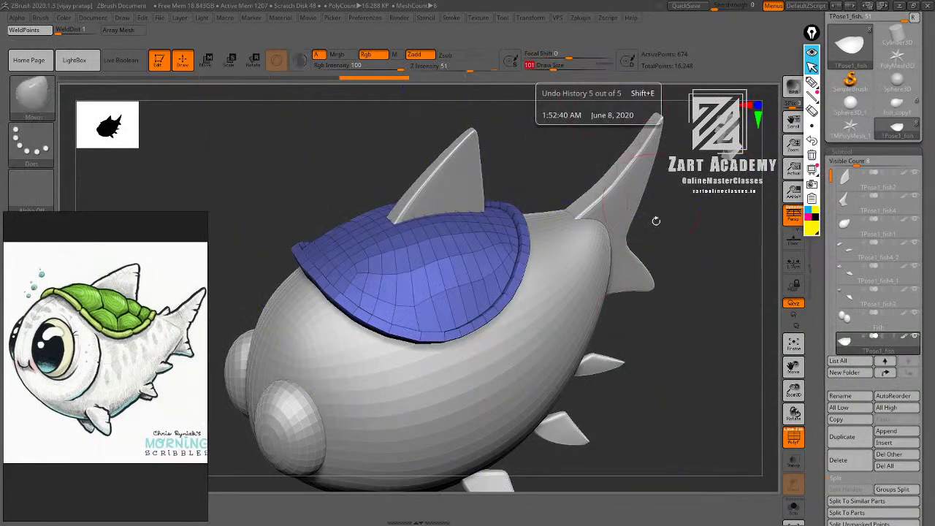
# Subdivide the shell twice and hide the polyframe.
pyautogui.keyDown('ctrl'); pyautogui.moveTo(656, 221); pyautogui.dragTo(669, 316, button='right'); pyautogui.keyUp('ctrl')
pyautogui.hotkey('ctrl', 'd')
pyautogui.hotkey('ctrl', 'd')
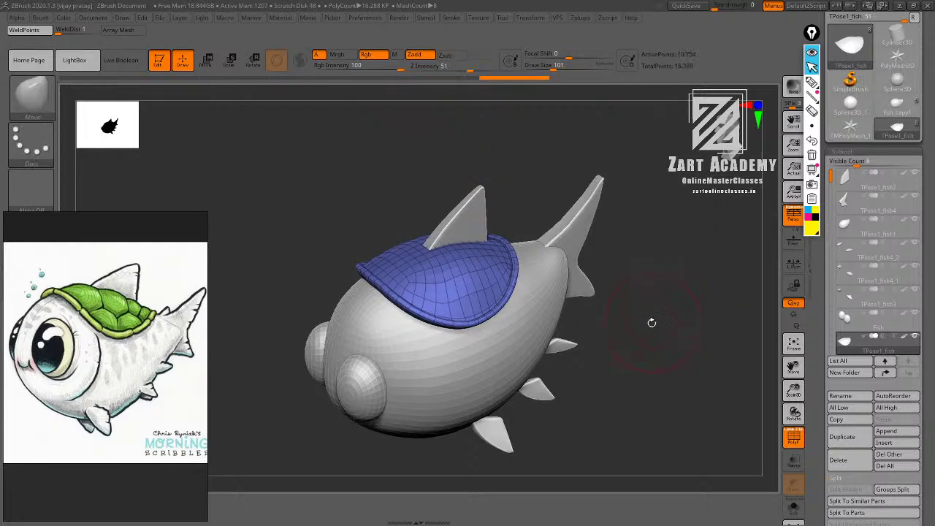
pyautogui.hotkey('shift', 'f')
# Examine the smoothed shell and its rim against the fish body from several angles.
pyautogui.moveTo(651, 323); pyautogui.dragTo(663, 341)
pyautogui.keyDown('ctrl'); pyautogui.moveTo(663, 341); pyautogui.dragTo(643, 303, button='right'); pyautogui.keyUp('ctrl')
pyautogui.keyDown('ctrl'); pyautogui.moveTo(621, 184); pyautogui.dragTo(626, 227, button='right'); pyautogui.keyUp('ctrl')
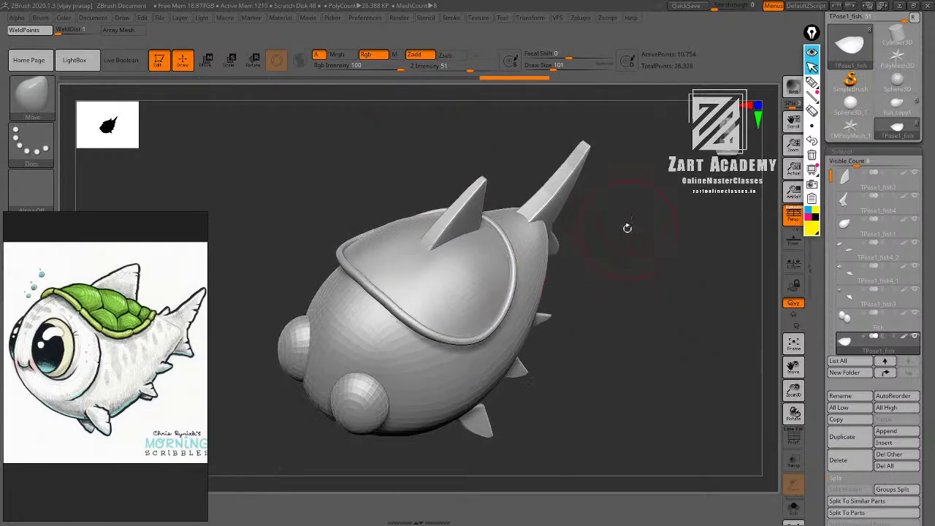
pyautogui.moveTo(626, 227)
pyautogui.mouseDown()
pyautogui.moveTo(658, 288)
pyautogui.moveTo(643, 227)
pyautogui.mouseUp()
pyautogui.keyDown('ctrl'); pyautogui.moveTo(643, 227); pyautogui.dragTo(647, 259, button='right'); pyautogui.keyUp('ctrl')
pyautogui.moveTo(647, 258); pyautogui.dragTo(656, 320)
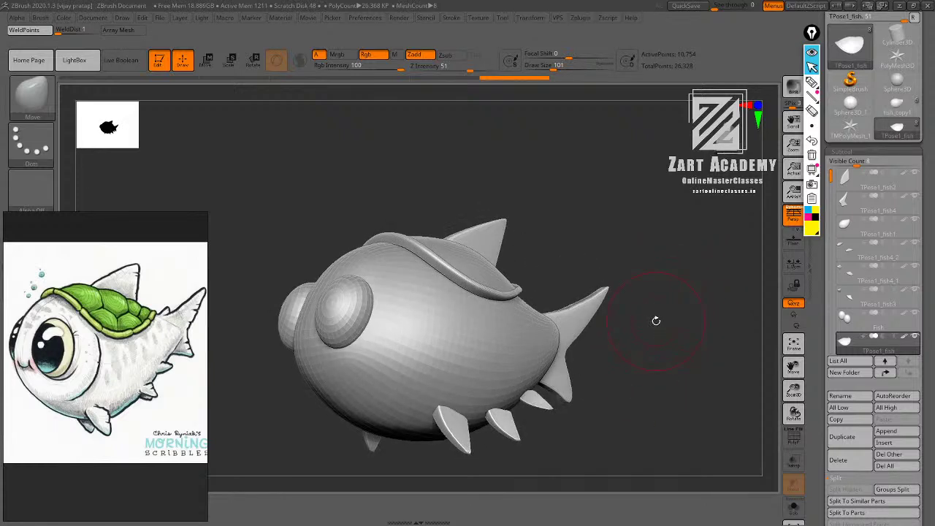
pyautogui.moveTo(613, 213); pyautogui.dragTo(609, 246)
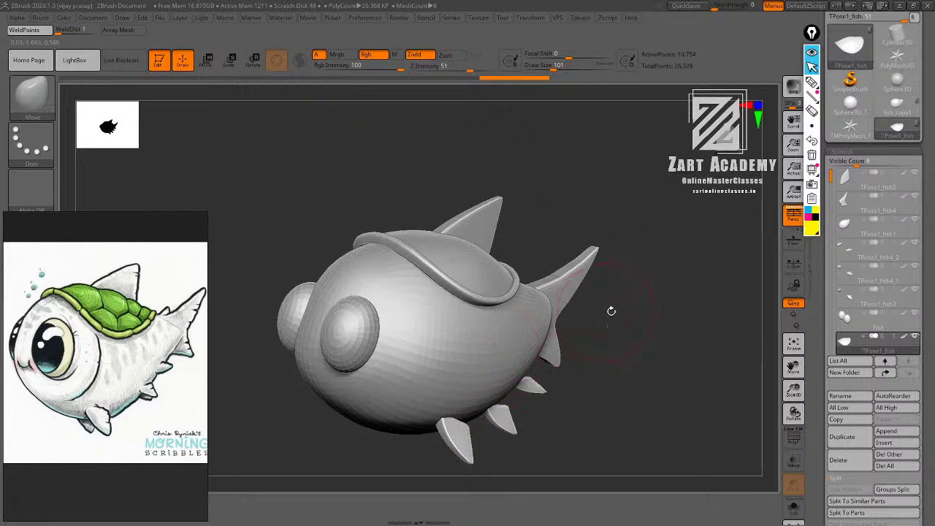
pyautogui.moveTo(612, 311); pyautogui.dragTo(626, 299)
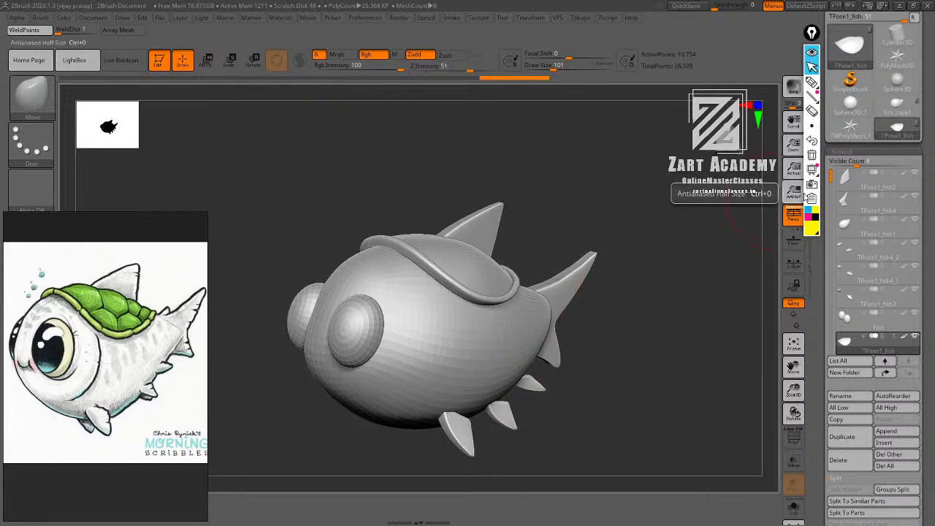
# Merge the dorsal fin subtool down with the tail fin, skipping the warning until restart, and show the polyframe.
pyautogui.click(870, 189)
pyautogui.hotkey('ctrl', 'shift', 'm')
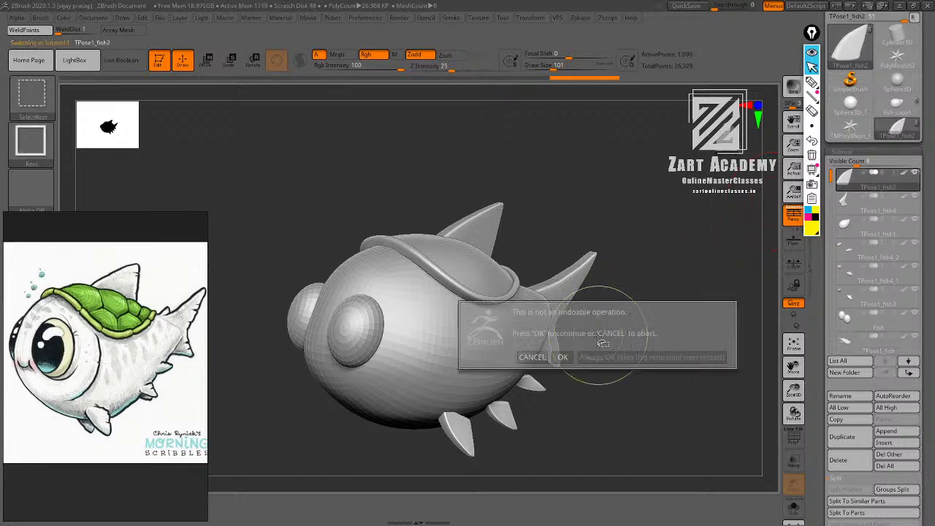
pyautogui.click(597, 355)
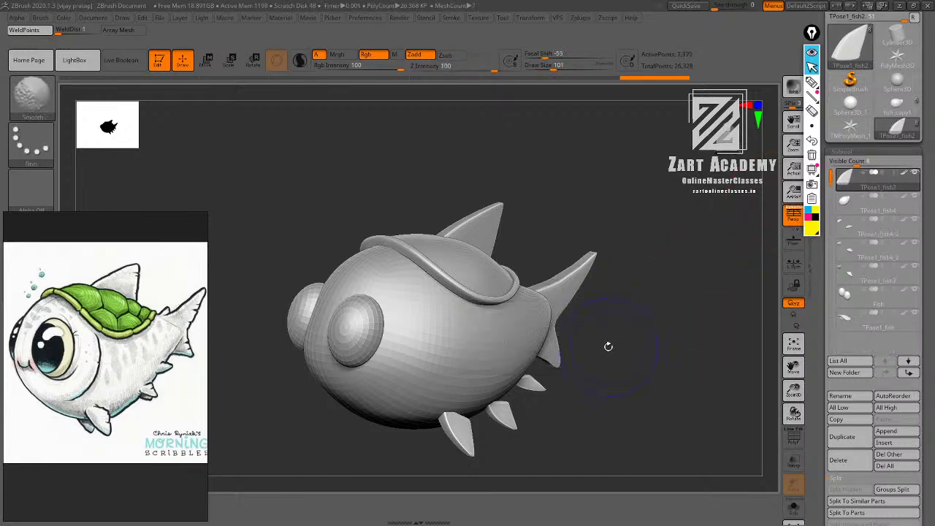
pyautogui.hotkey('shift', 'f')
pyautogui.moveTo(651, 347); pyautogui.dragTo(661, 344)
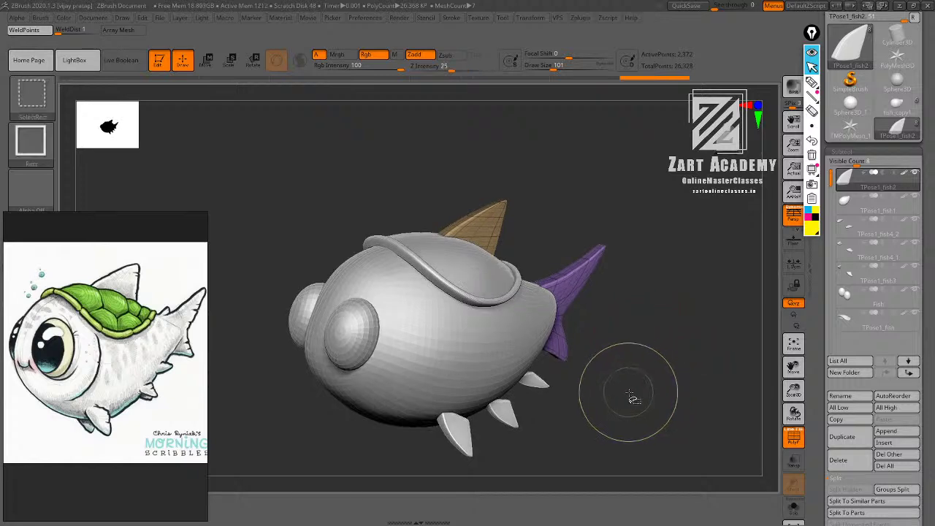
# Merge the body and the three lower fin subtools into the same subtool, keeping the eyes and shell separate.
pyautogui.moveTo(889, 479); pyautogui.dragTo(887, 415)
pyautogui.click(846, 486)
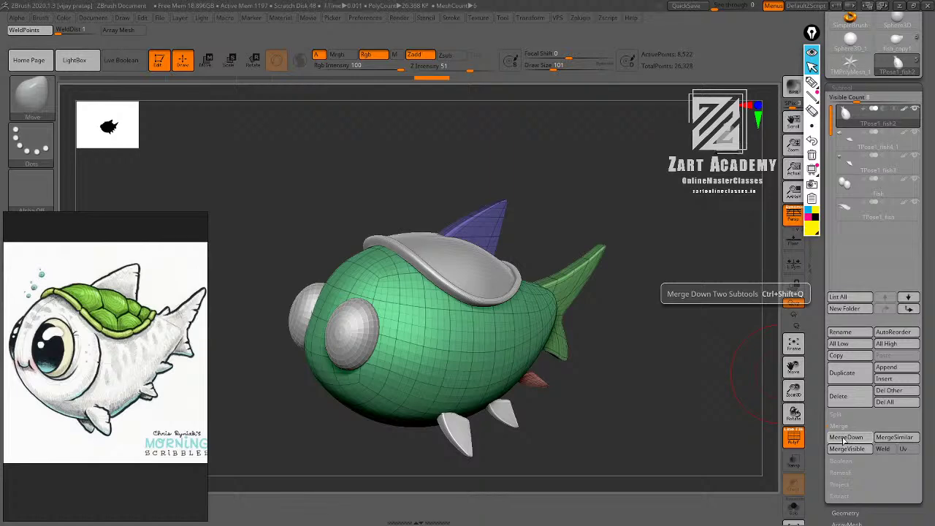
pyautogui.click(845, 437)
pyautogui.click(845, 439)
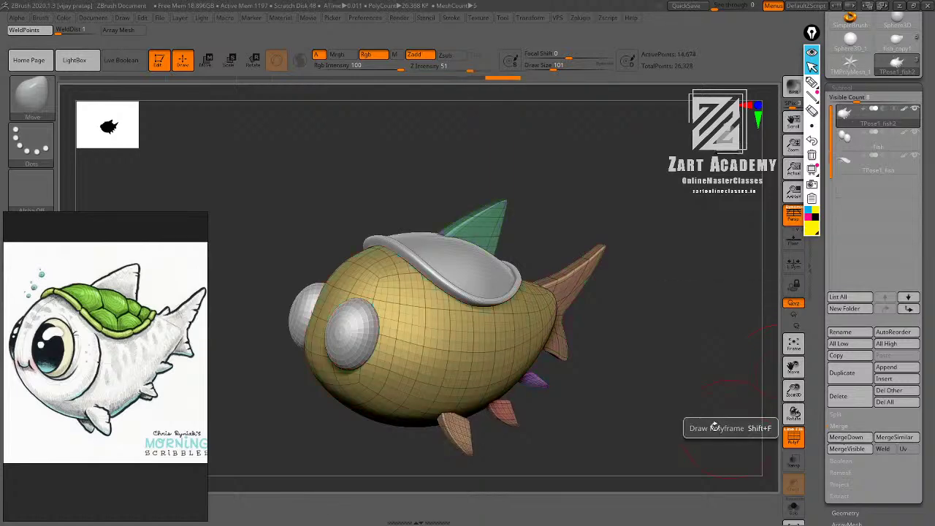
pyautogui.moveTo(685, 322); pyautogui.dragTo(675, 376)
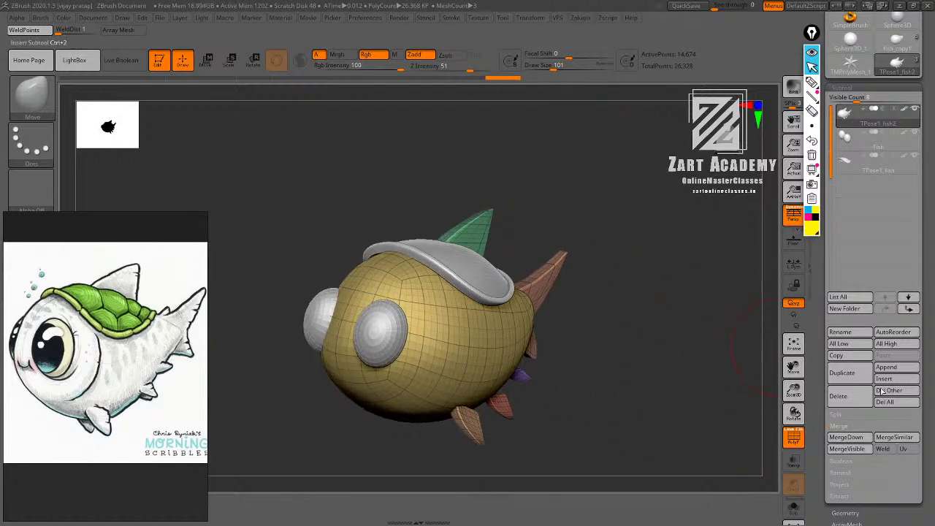
# Delete the merged fish mesh's lower subdivision levels and return to the subtool list.
pyautogui.click(858, 513)
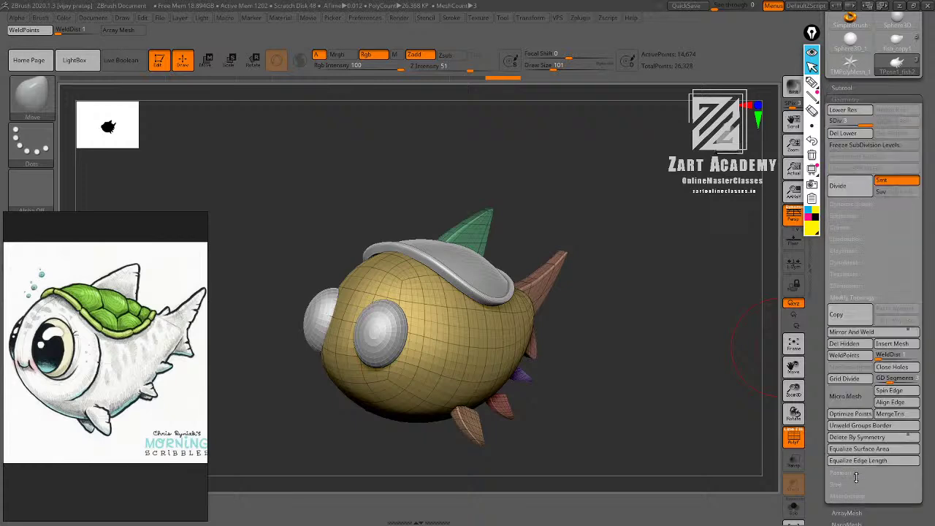
pyautogui.click(848, 134)
pyautogui.click(856, 87)
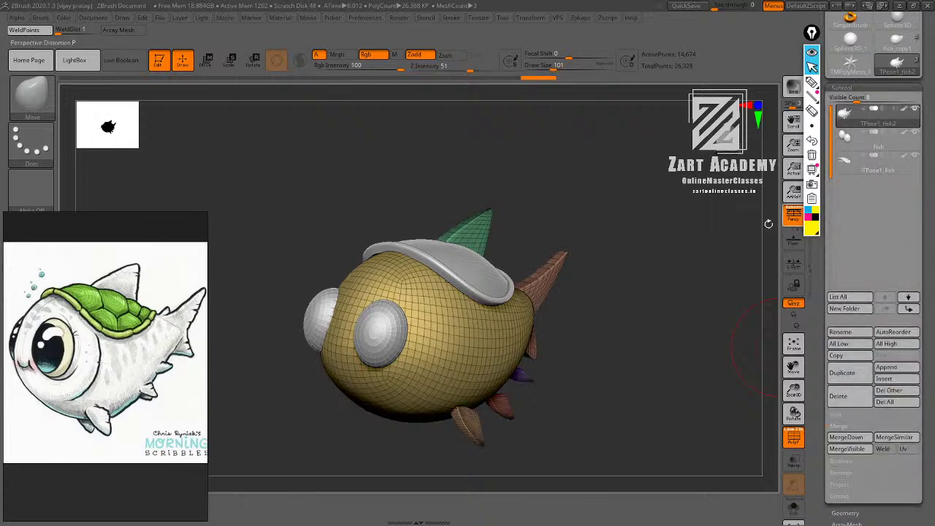
pyautogui.moveTo(710, 234); pyautogui.dragTo(681, 236)
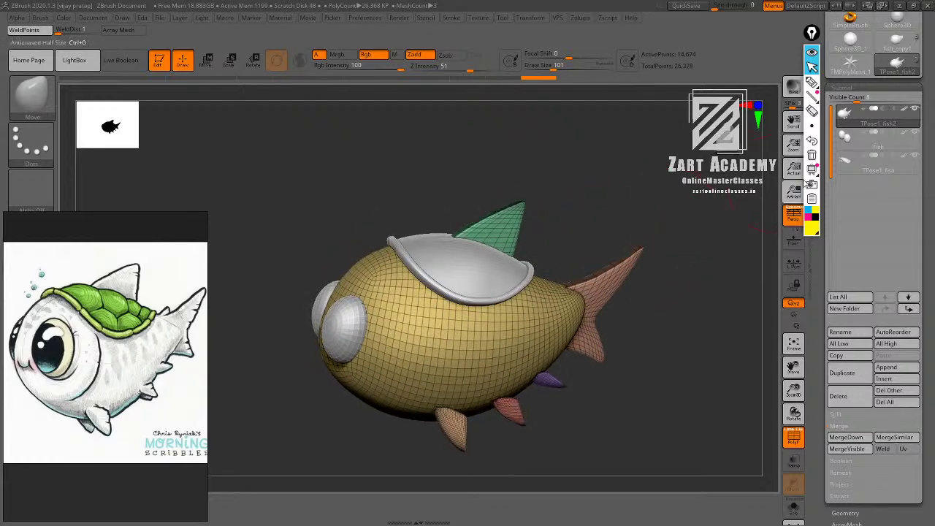
pyautogui.moveTo(655, 333); pyautogui.dragTo(627, 269)
pyautogui.moveTo(693, 261); pyautogui.dragTo(684, 258)
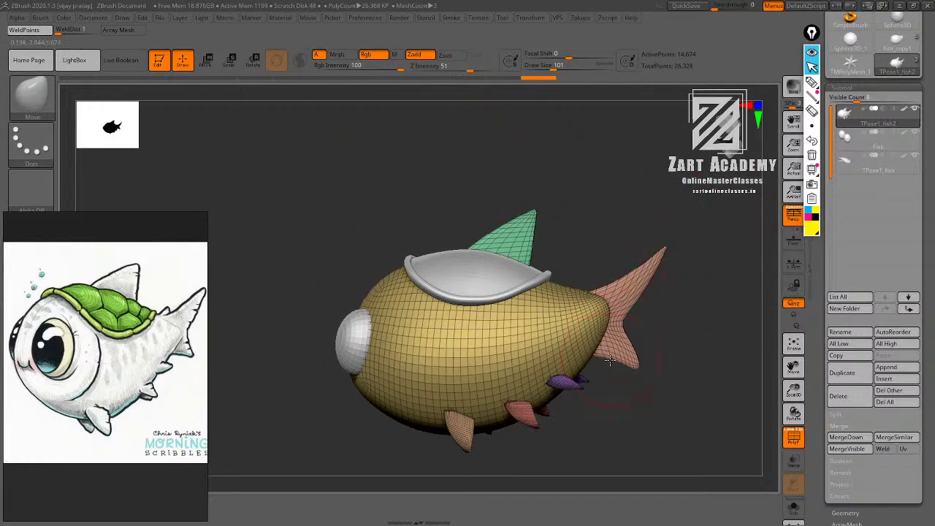
# Fuse the merged body and fins into one mesh with DynaMesh at resolution 128, then hide the polyframe.
pyautogui.moveTo(651, 318); pyautogui.dragTo(725, 326)
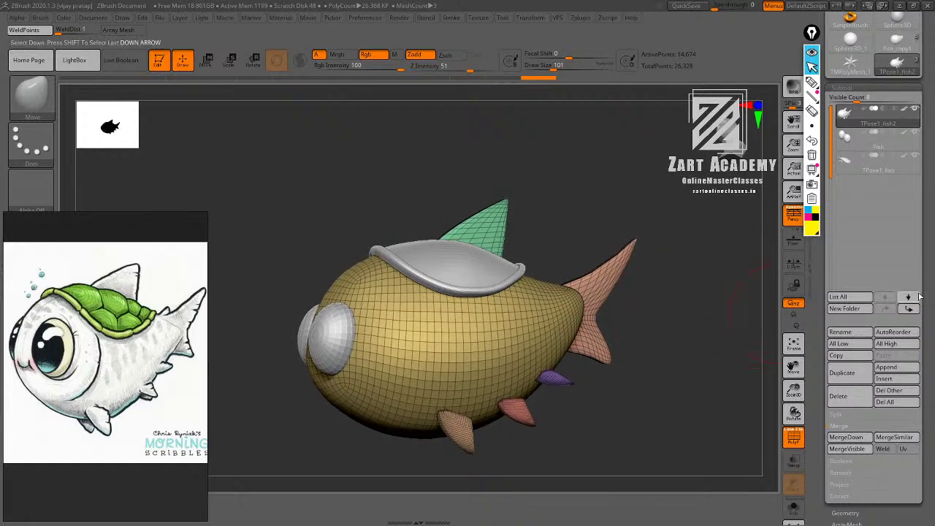
pyautogui.scroll(-3, 914, 300)
pyautogui.click(846, 427)
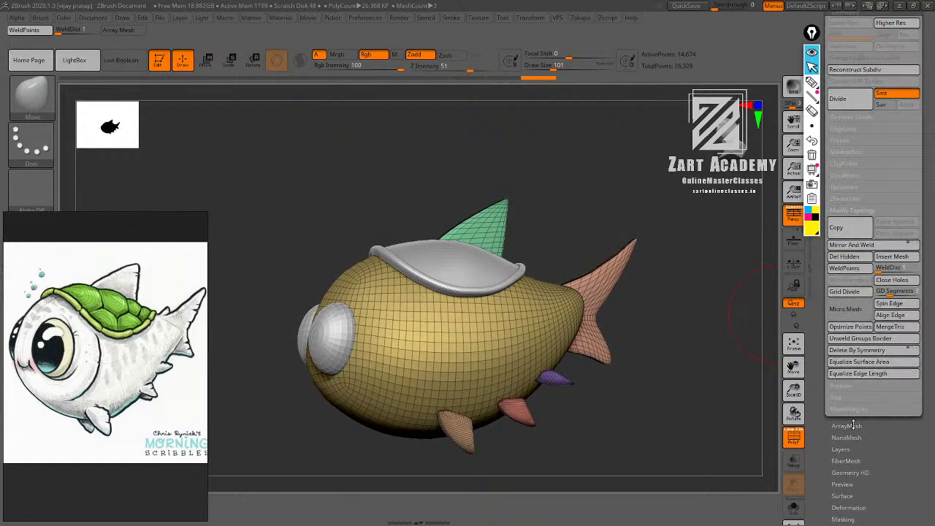
pyautogui.click(856, 188)
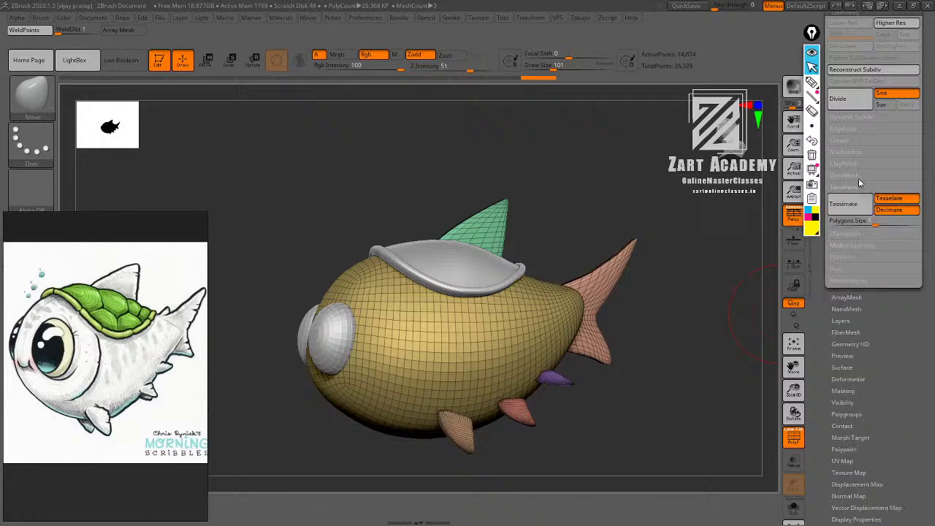
pyautogui.click(854, 176)
pyautogui.click(850, 192)
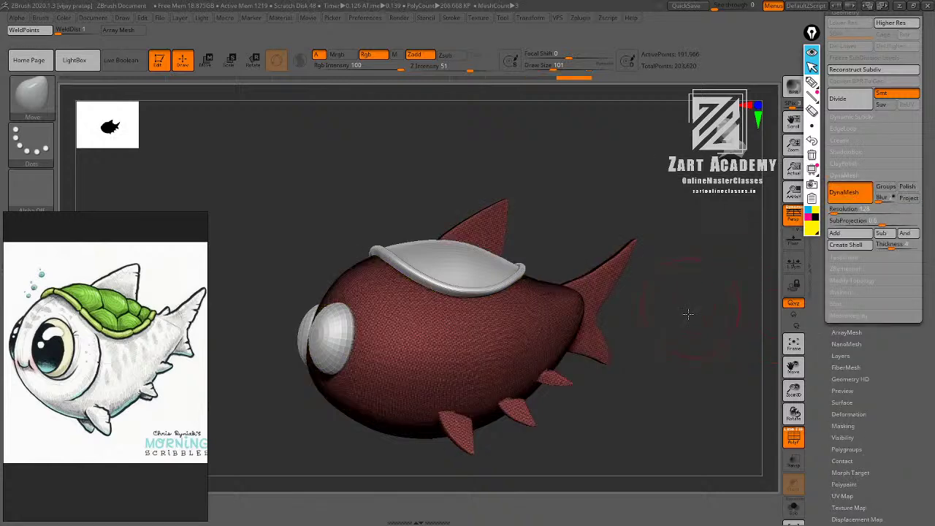
pyautogui.moveTo(688, 314)
pyautogui.mouseDown()
pyautogui.moveTo(701, 299)
pyautogui.moveTo(689, 304)
pyautogui.moveTo(703, 331)
pyautogui.moveTo(729, 317)
pyautogui.moveTo(695, 329)
pyautogui.moveTo(649, 307)
pyautogui.moveTo(670, 317)
pyautogui.moveTo(683, 351)
pyautogui.moveTo(666, 320)
pyautogui.mouseUp()
pyautogui.hotkey('shift', 'f')
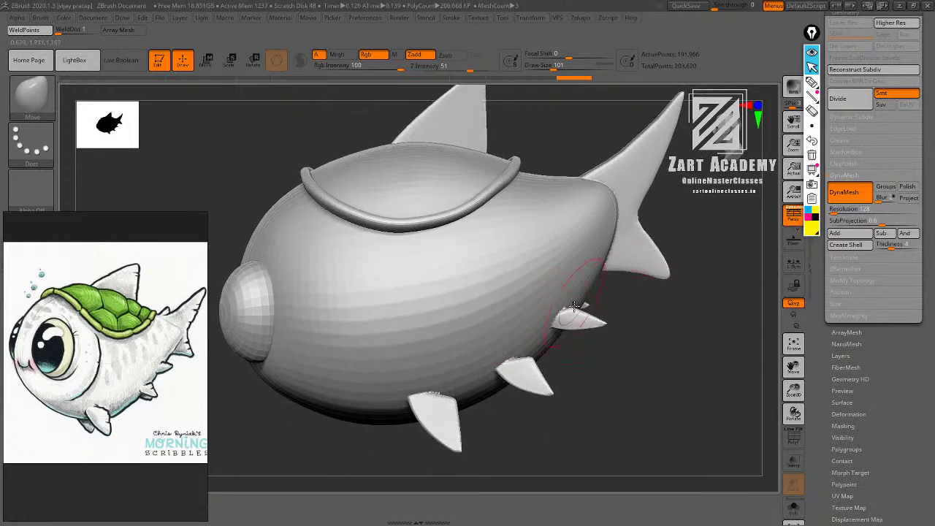
# Smooth the fused fish mesh with several passes of the Polish deformation.
pyautogui.moveTo(592, 343); pyautogui.dragTo(669, 351)
pyautogui.moveTo(884, 361); pyautogui.dragTo(890, 313)
pyautogui.click(848, 366)
pyautogui.moveTo(927, 264); pyautogui.dragTo(924, 351)
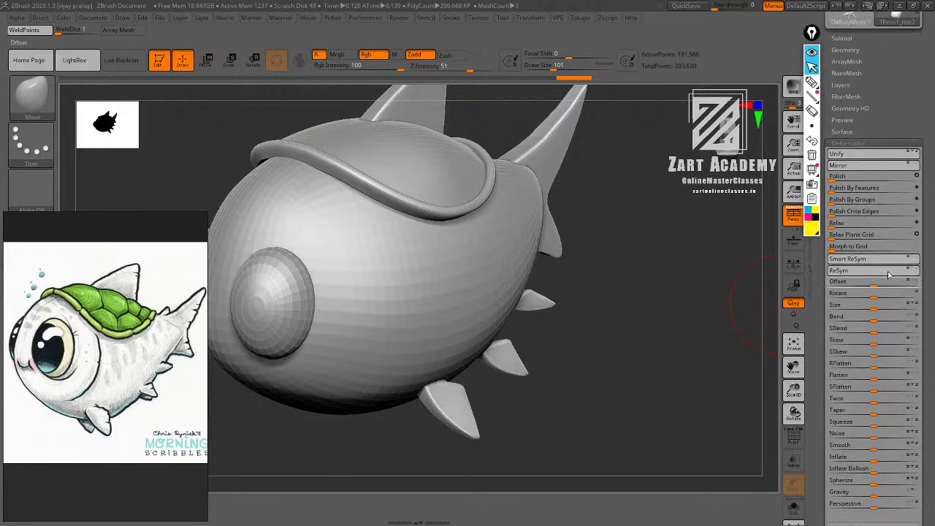
pyautogui.click(838, 178)
pyautogui.click(847, 177)
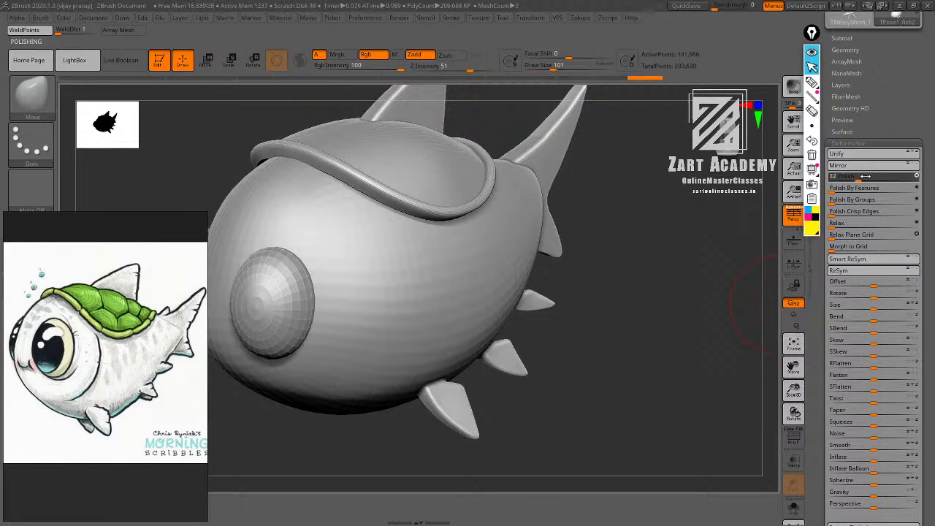
pyautogui.hotkey('shift', 'f')
pyautogui.hotkey('shift', 'f')
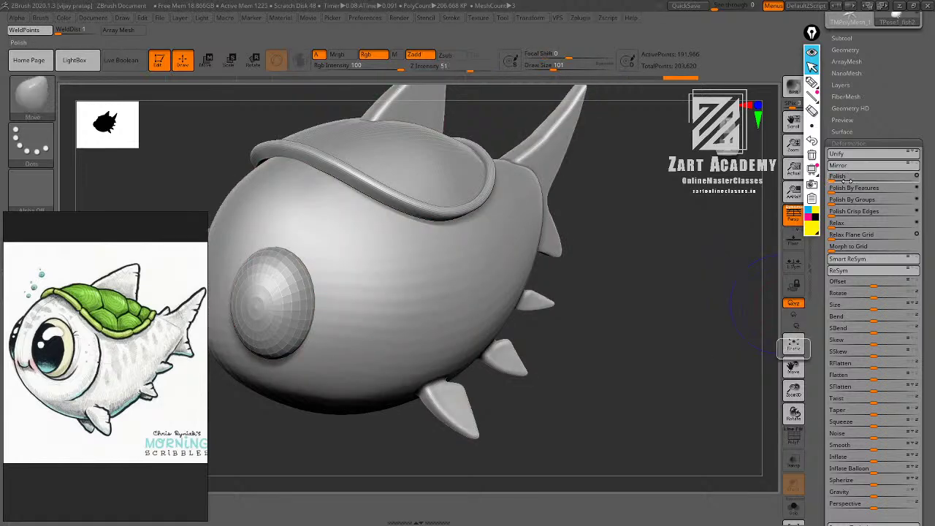
pyautogui.click(853, 178)
pyautogui.click(859, 178)
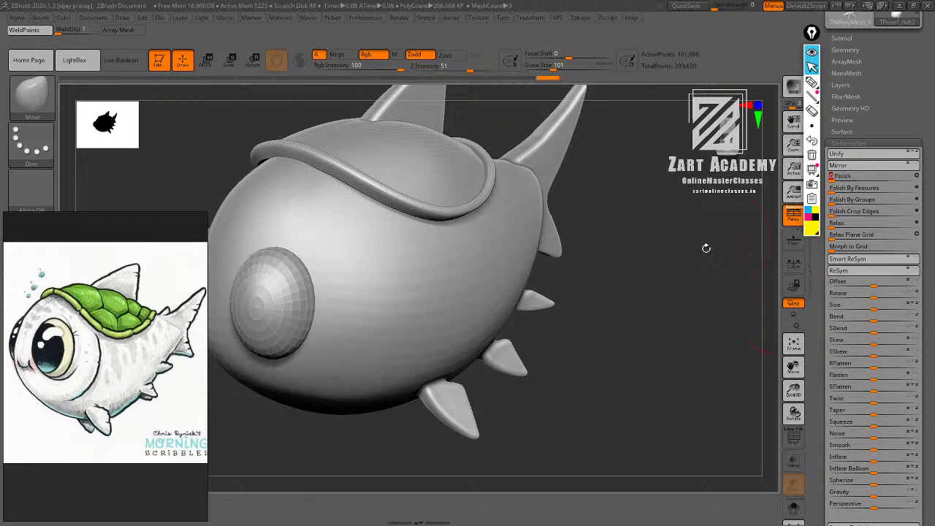
# Examine the polished fish and its fin joints from several angles, including its polyframe density.
pyautogui.moveTo(707, 248); pyautogui.dragTo(634, 244)
pyautogui.moveTo(561, 248); pyautogui.dragTo(691, 251)
pyautogui.press('f')
pyautogui.moveTo(673, 218); pyautogui.dragTo(674, 248)
pyautogui.moveTo(882, 97); pyautogui.dragTo(880, 136)
pyautogui.click(850, 129)
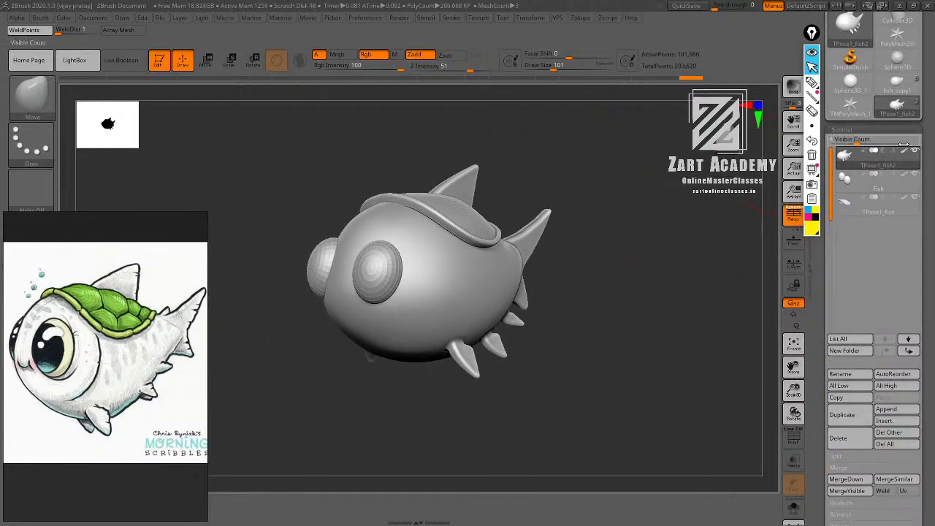
pyautogui.moveTo(918, 174); pyautogui.dragTo(918, 156)
pyautogui.moveTo(641, 222); pyautogui.dragTo(776, 253)
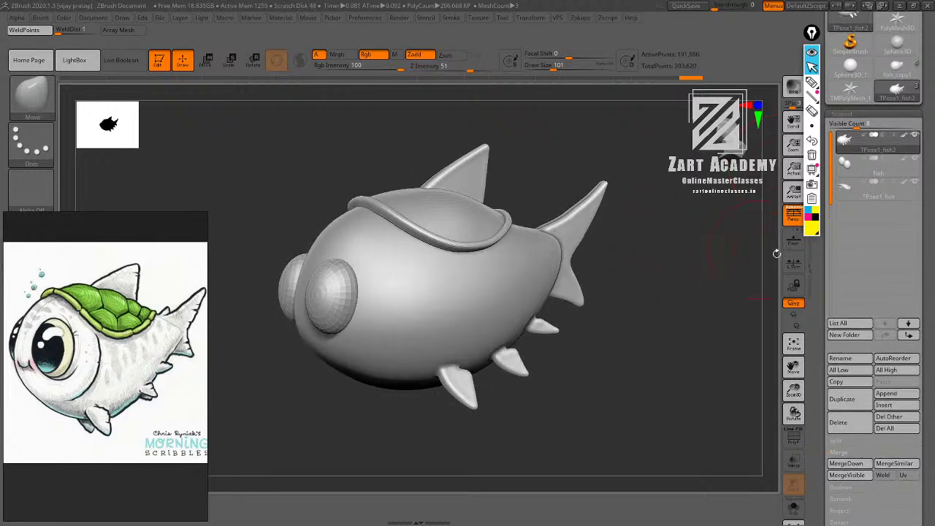
pyautogui.hotkey('shift', 'f')
pyautogui.moveTo(760, 336); pyautogui.dragTo(730, 325)
# Retopologize the fish with ZRemesher at a target polygons count of 2, checking that symmetry is active.
pyautogui.moveTo(927, 301); pyautogui.dragTo(923, 236)
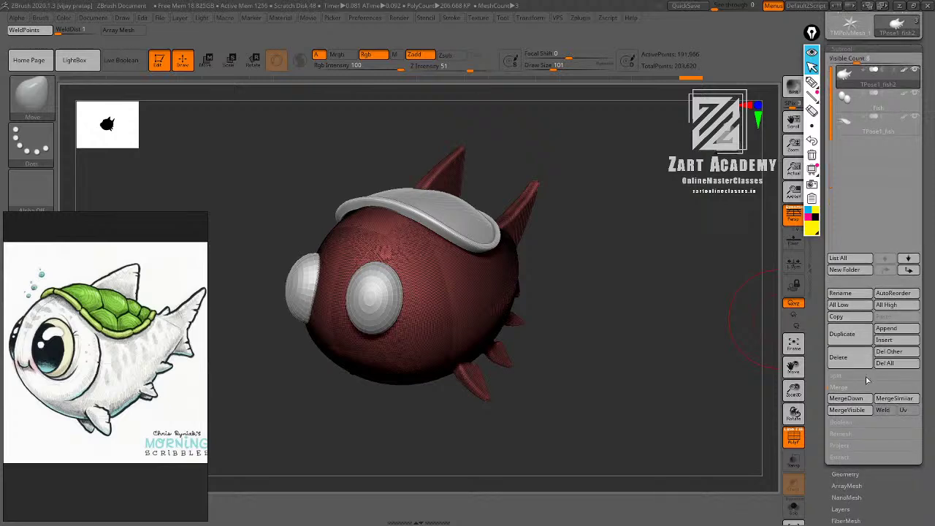
pyautogui.click(845, 474)
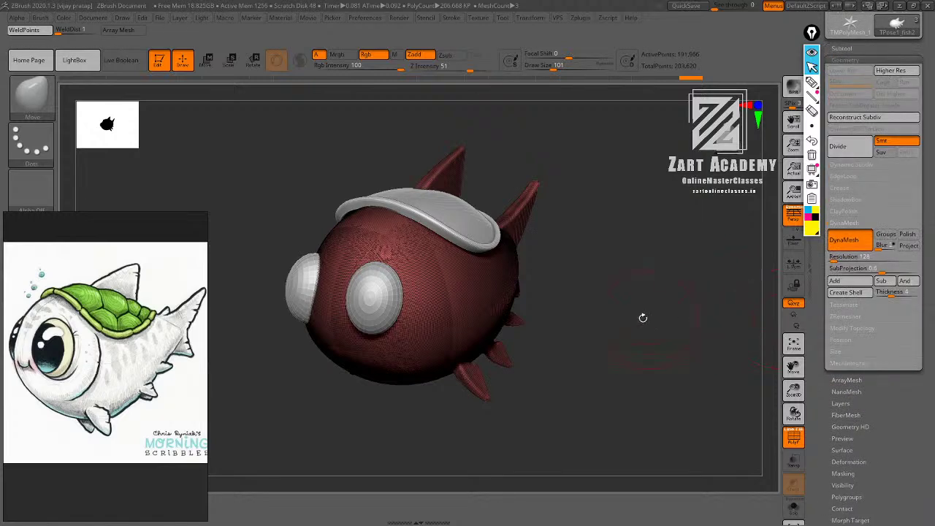
pyautogui.moveTo(582, 188); pyautogui.dragTo(537, 193)
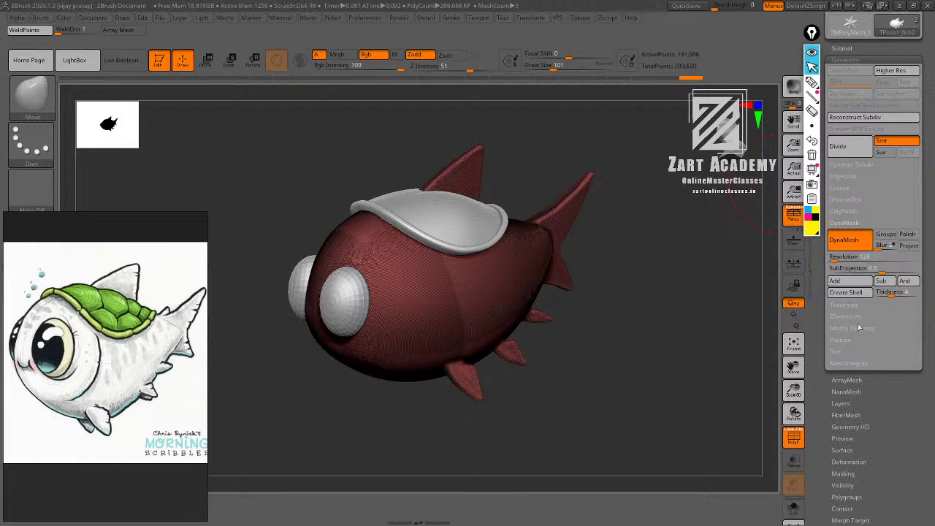
pyautogui.click(855, 328)
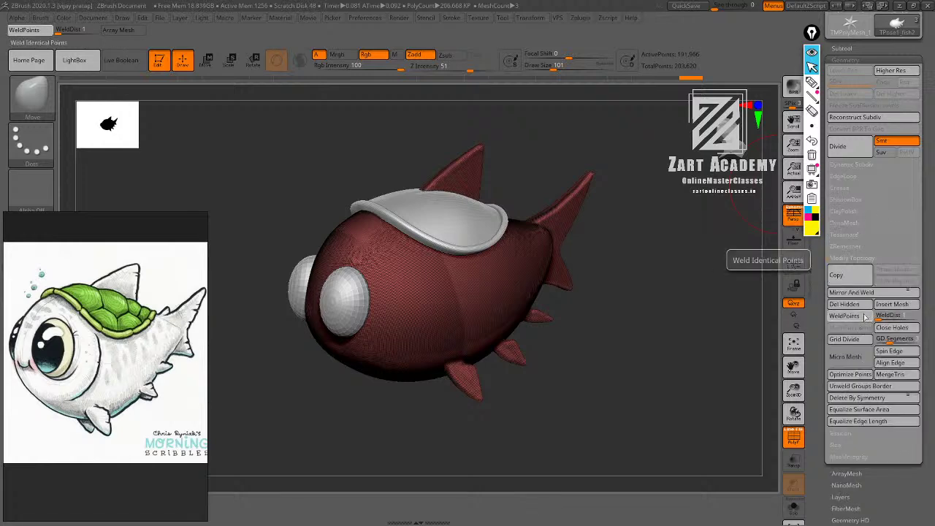
pyautogui.click(860, 248)
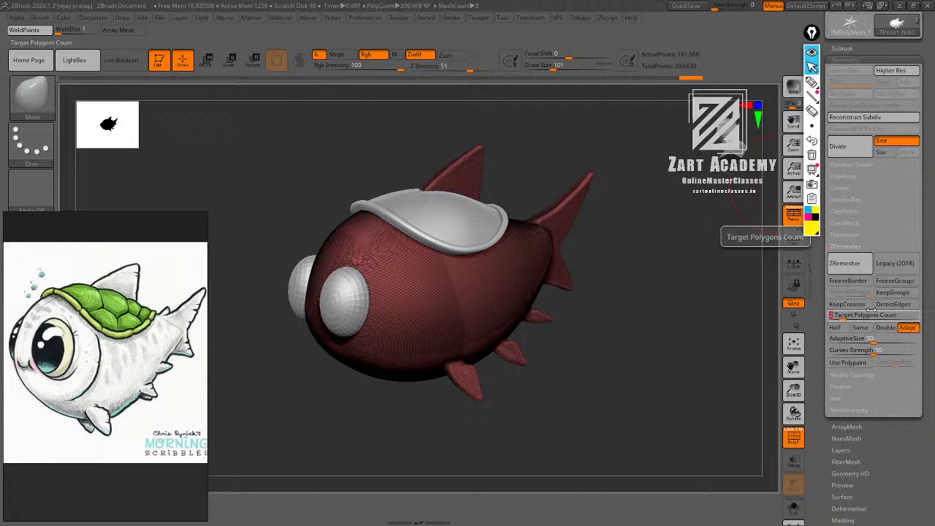
pyautogui.moveTo(597, 266); pyautogui.dragTo(506, 301)
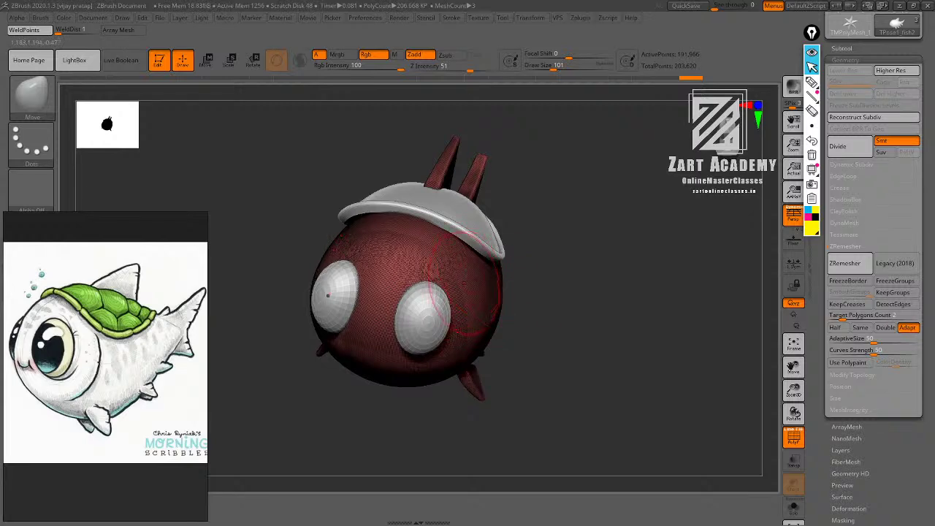
pyautogui.moveTo(543, 219); pyautogui.dragTo(549, 274)
pyautogui.moveTo(531, 18)
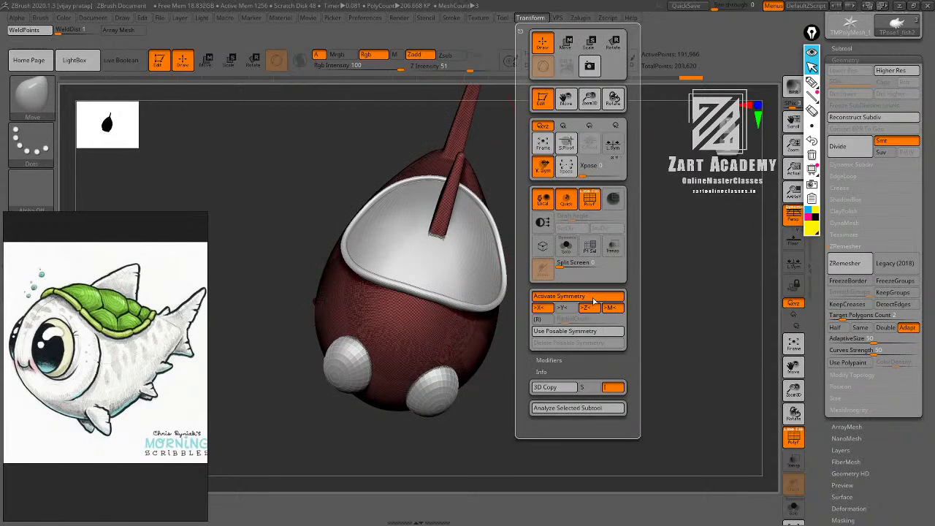
pyautogui.moveTo(632, 315); pyautogui.dragTo(708, 247)
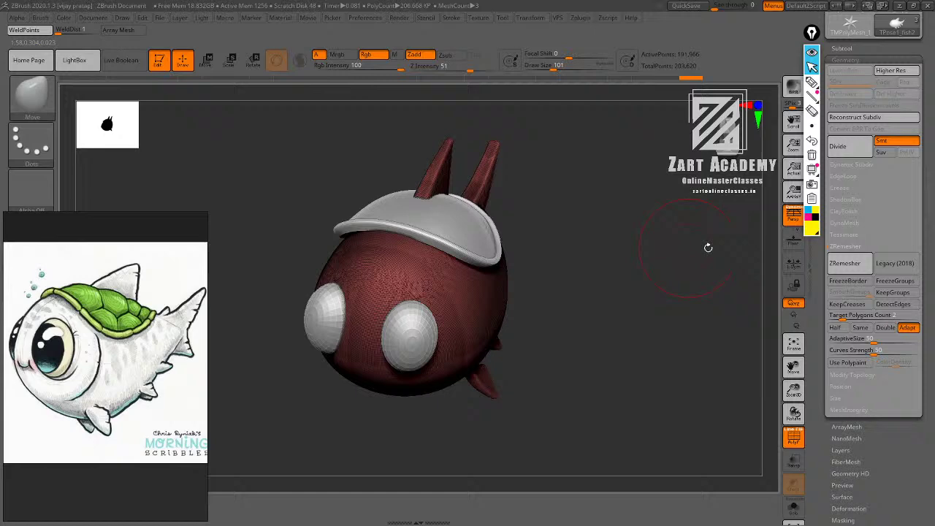
pyautogui.click(850, 263)
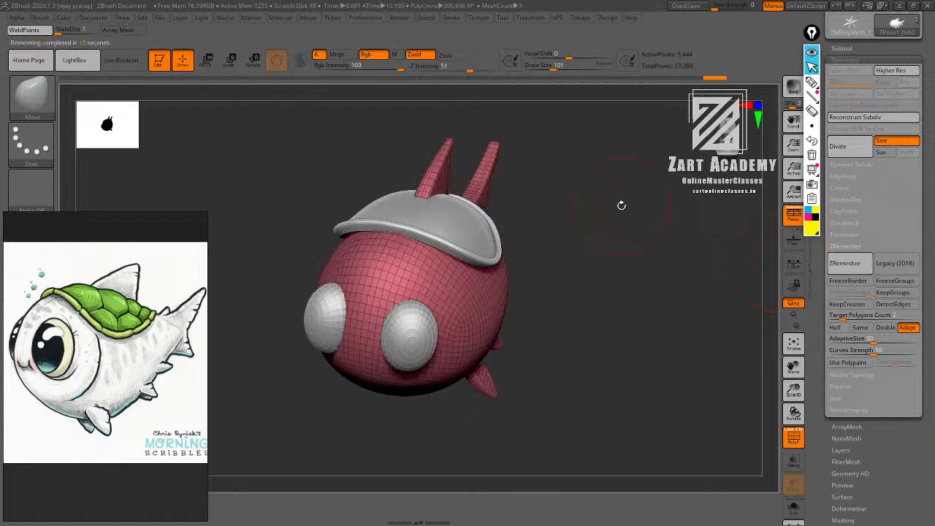
# Hide the polyframe and smooth the joints where the lower fins meet the remeshed body.
pyautogui.moveTo(621, 205)
pyautogui.mouseDown()
pyautogui.moveTo(626, 224)
pyautogui.moveTo(595, 241)
pyautogui.moveTo(626, 226)
pyautogui.moveTo(662, 232)
pyautogui.moveTo(649, 211)
pyautogui.moveTo(653, 226)
pyautogui.moveTo(697, 237)
pyautogui.moveTo(655, 215)
pyautogui.moveTo(671, 227)
pyautogui.moveTo(657, 203)
pyautogui.moveTo(694, 211)
pyautogui.moveTo(607, 226)
pyautogui.moveTo(631, 289)
pyautogui.mouseUp()
pyautogui.hotkey('shift', 'f')
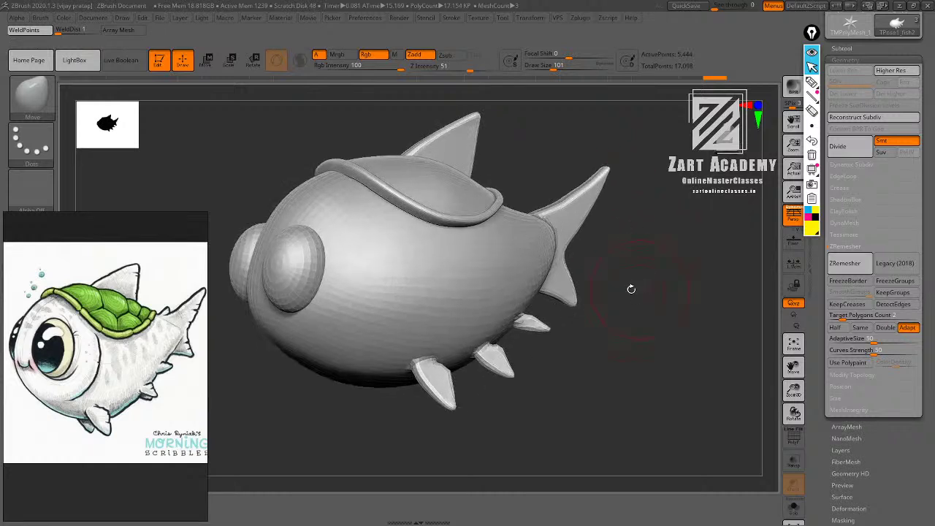
pyautogui.hotkey('shift', 'f')
pyautogui.hotkey('shift', 'f')
pyautogui.moveTo(503, 419); pyautogui.dragTo(479, 418)
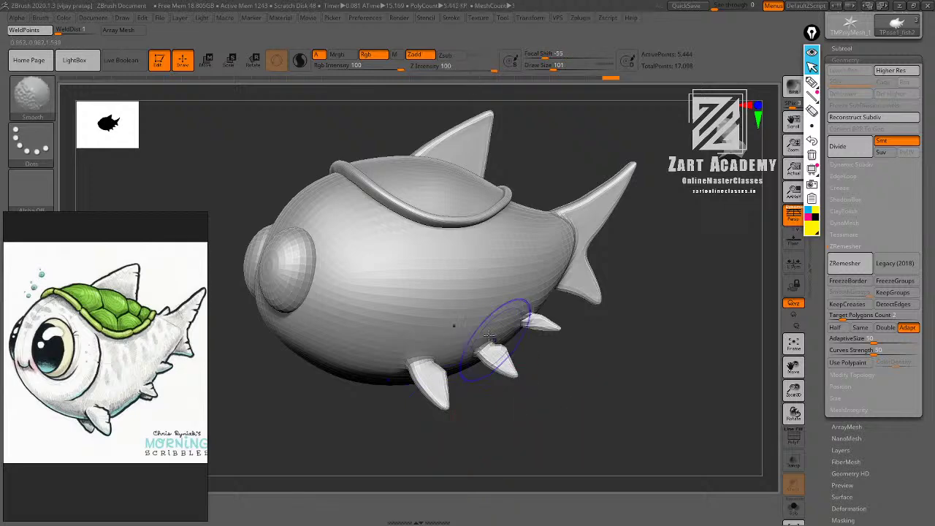
pyautogui.moveTo(526, 377); pyautogui.dragTo(534, 302)
pyautogui.moveTo(564, 380)
pyautogui.keyDown('alt'); pyautogui.mouseDown()
pyautogui.moveTo(607, 299)
pyautogui.moveTo(651, 334)
pyautogui.moveTo(666, 333)
pyautogui.moveTo(605, 268)
pyautogui.moveTo(653, 253)
pyautogui.moveTo(643, 265)
pyautogui.mouseUp(); pyautogui.keyUp('alt')
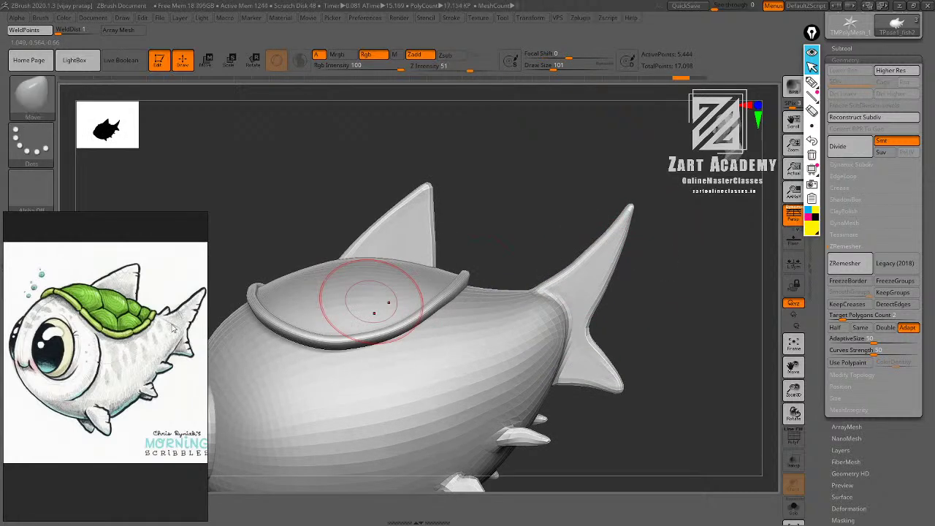
# Smooth the base and upper lobe of the tail fin and adjust its inner rear edge.
pyautogui.moveTo(542, 196); pyautogui.dragTo(572, 195)
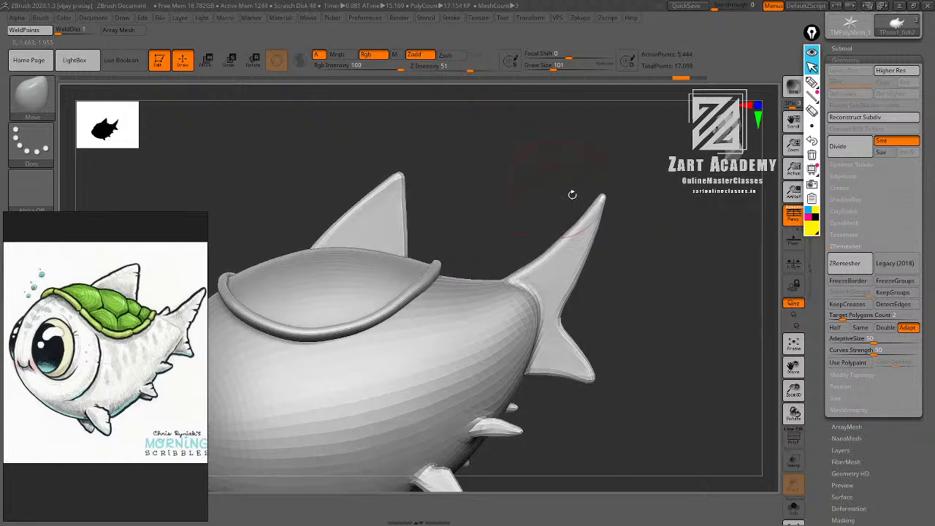
pyautogui.moveTo(658, 223)
pyautogui.mouseDown()
pyautogui.moveTo(679, 234)
pyautogui.moveTo(675, 252)
pyautogui.mouseUp()
pyautogui.moveTo(518, 284)
pyautogui.keyDown('shift'); pyautogui.mouseDown()
pyautogui.moveTo(543, 272)
pyautogui.moveTo(533, 288)
pyautogui.moveTo(578, 221)
pyautogui.moveTo(533, 270)
pyautogui.mouseUp(); pyautogui.keyUp('shift')
pyautogui.moveTo(652, 218); pyautogui.dragTo(653, 169)
pyautogui.keyDown('shift'); pyautogui.moveTo(555, 249); pyautogui.dragTo(591, 201); pyautogui.keyUp('shift')
pyautogui.keyDown('alt'); pyautogui.moveTo(619, 248); pyautogui.dragTo(625, 205); pyautogui.keyUp('alt')
pyautogui.moveTo(577, 308); pyautogui.dragTo(580, 313)
# Pull the tip of the tail fin's lower lobe slightly outward with the Move brush.
pyautogui.moveTo(622, 289)
pyautogui.keyDown('alt'); pyautogui.mouseDown()
pyautogui.moveTo(626, 338)
pyautogui.moveTo(576, 346)
pyautogui.mouseUp(); pyautogui.keyUp('alt')
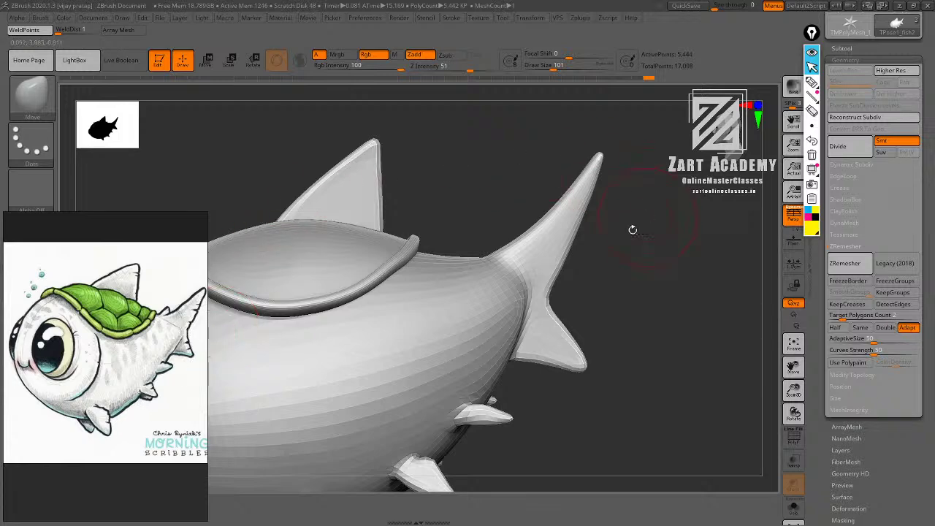
pyautogui.moveTo(633, 231); pyautogui.dragTo(634, 252)
pyautogui.moveTo(634, 311)
pyautogui.keyDown('alt'); pyautogui.mouseDown()
pyautogui.moveTo(633, 245)
pyautogui.moveTo(636, 313)
pyautogui.mouseUp(); pyautogui.keyUp('alt')
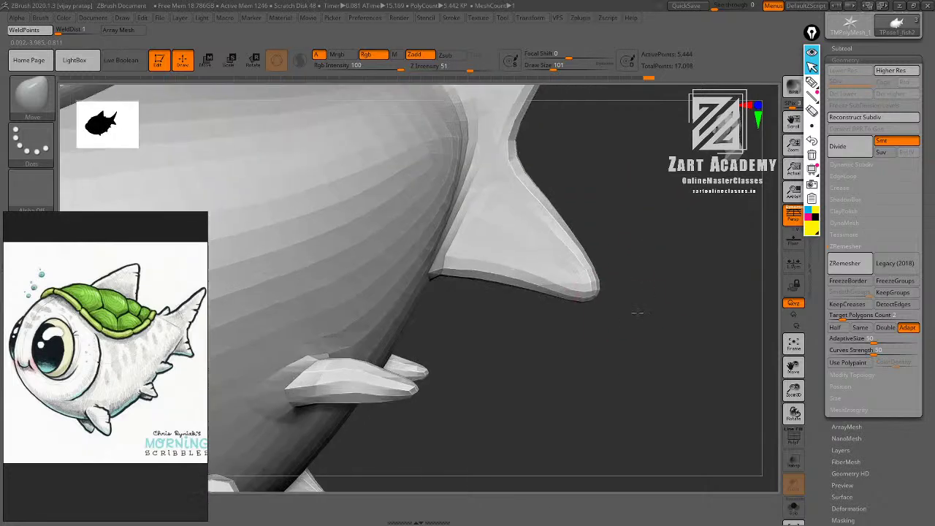
pyautogui.moveTo(593, 287); pyautogui.dragTo(603, 293)
pyautogui.moveTo(613, 292); pyautogui.dragTo(643, 233)
pyautogui.moveTo(642, 196); pyautogui.dragTo(691, 253)
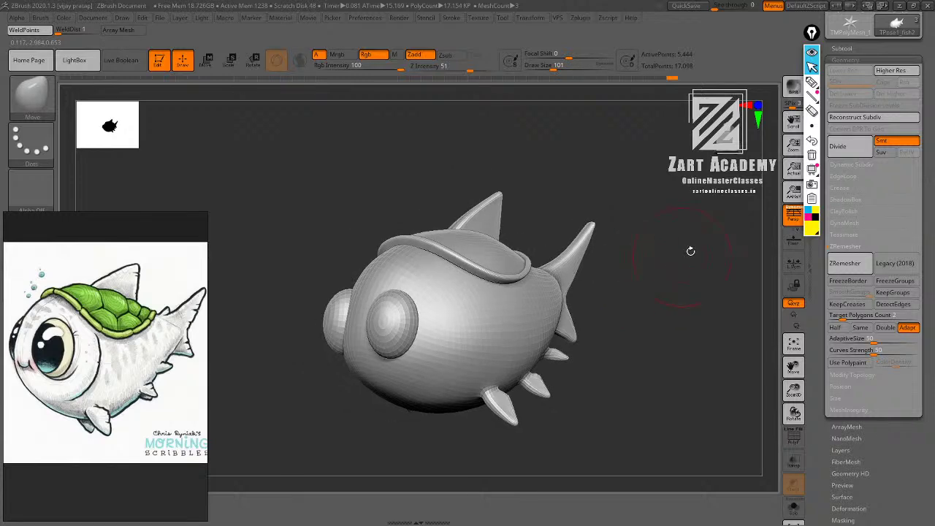
# Save the tool over the existing Fish.ZTL file in Downloads.
pyautogui.moveTo(907, 51); pyautogui.dragTo(906, 263)
pyautogui.click(897, 44)
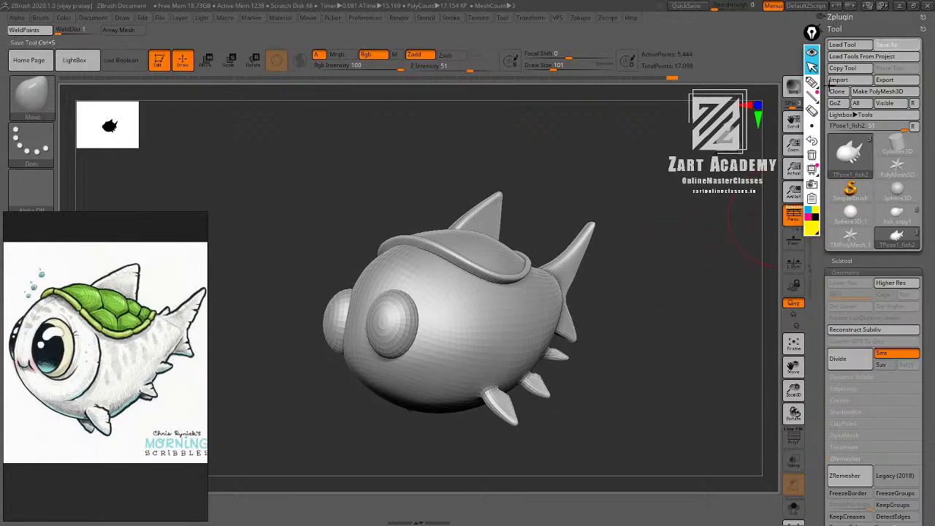
pyautogui.doubleClick(329, 130)
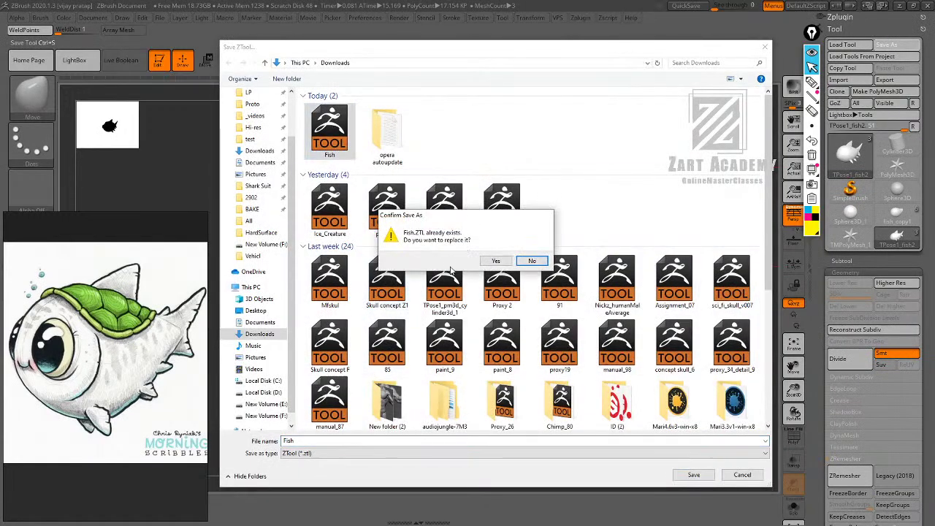
pyautogui.click(497, 260)
# Switch to the Standard brush and subdivide the fish body once.
pyautogui.moveTo(649, 216); pyautogui.dragTo(634, 259)
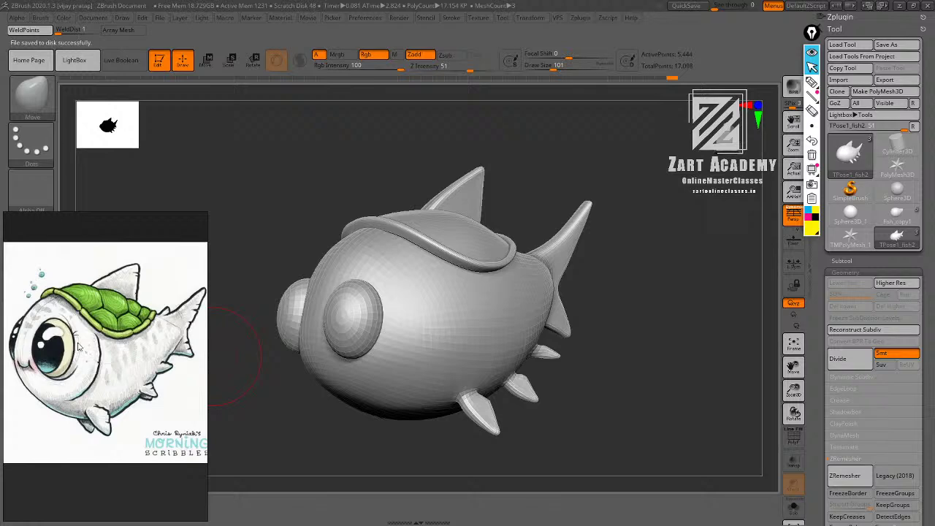
pyautogui.moveTo(228, 165)
pyautogui.mouseDown()
pyautogui.moveTo(299, 151)
pyautogui.moveTo(442, 164)
pyautogui.mouseUp()
pyautogui.moveTo(631, 216)
pyautogui.keyDown('alt'); pyautogui.mouseDown()
pyautogui.moveTo(572, 231)
pyautogui.moveTo(551, 275)
pyautogui.moveTo(609, 242)
pyautogui.moveTo(622, 257)
pyautogui.mouseUp(); pyautogui.keyUp('alt')
pyautogui.press('b')
pyautogui.press('s')
pyautogui.press('t')
pyautogui.hotkey('ctrl', 'd')
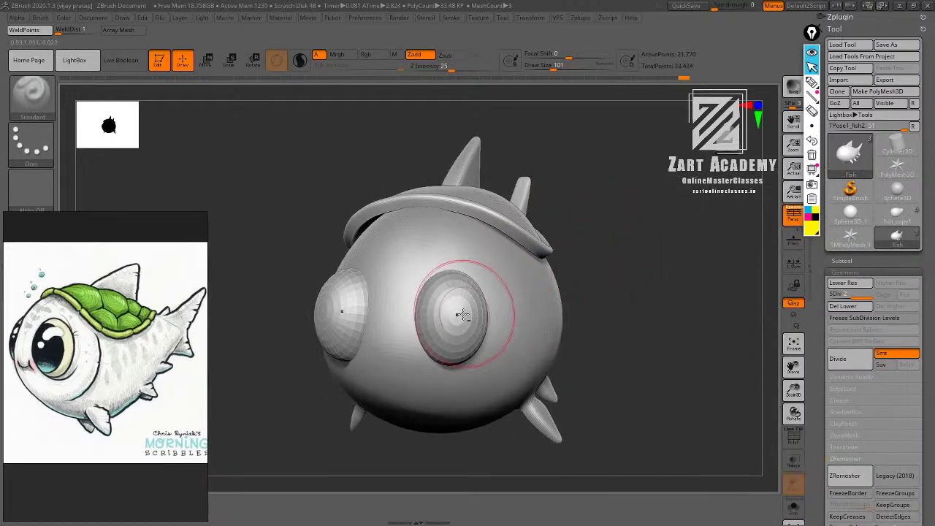
# Select the eyes subtool, subdivide it once, and open its geometry settings.
pyautogui.keyDown('alt'); pyautogui.click(463, 315); pyautogui.keyUp('alt')
pyautogui.hotkey('ctrl', 'd')
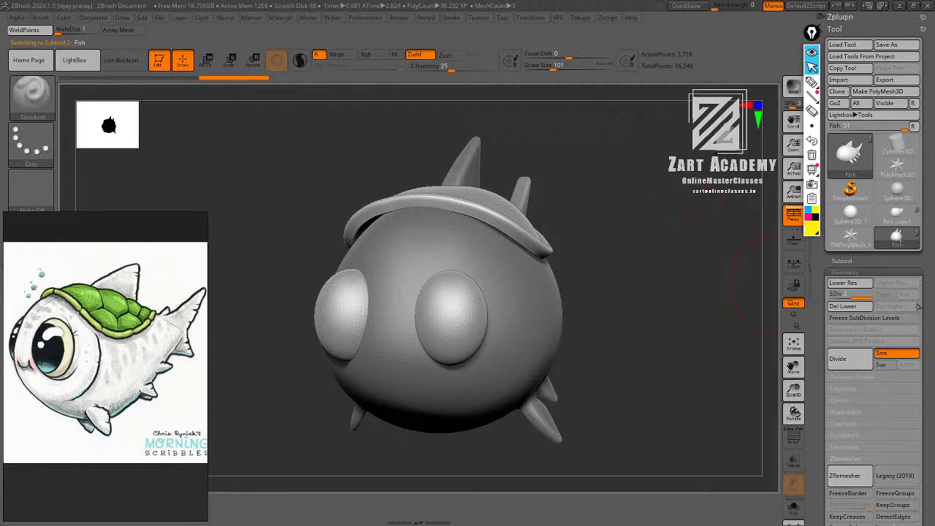
pyautogui.click(846, 263)
pyautogui.keyDown('shift'); pyautogui.click(904, 305); pyautogui.keyUp('shift')
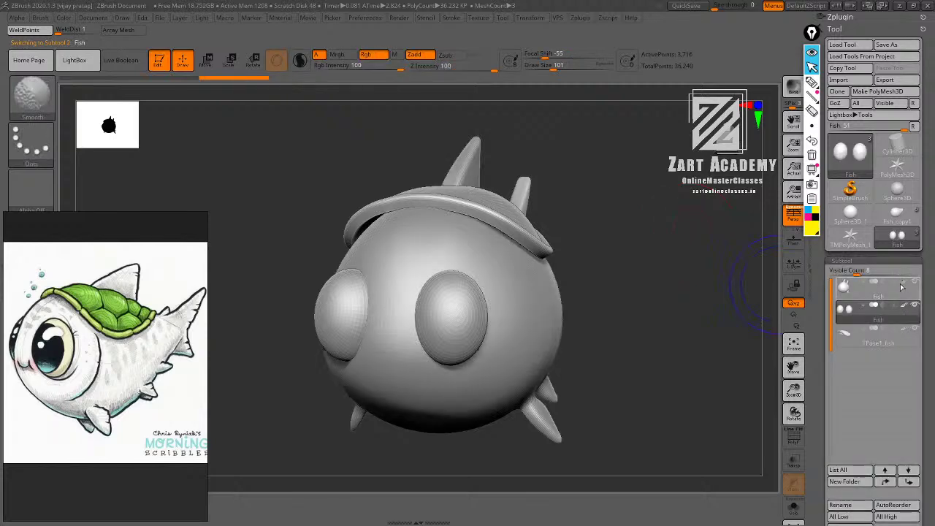
pyautogui.keyDown('alt'); pyautogui.moveTo(644, 257); pyautogui.dragTo(684, 310); pyautogui.keyUp('alt')
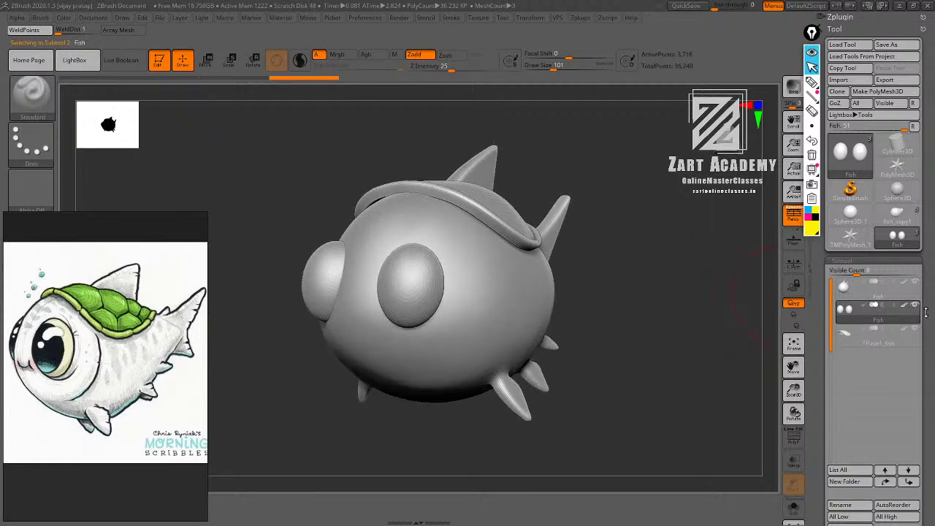
pyautogui.moveTo(926, 315); pyautogui.dragTo(922, 139)
pyautogui.click(848, 400)
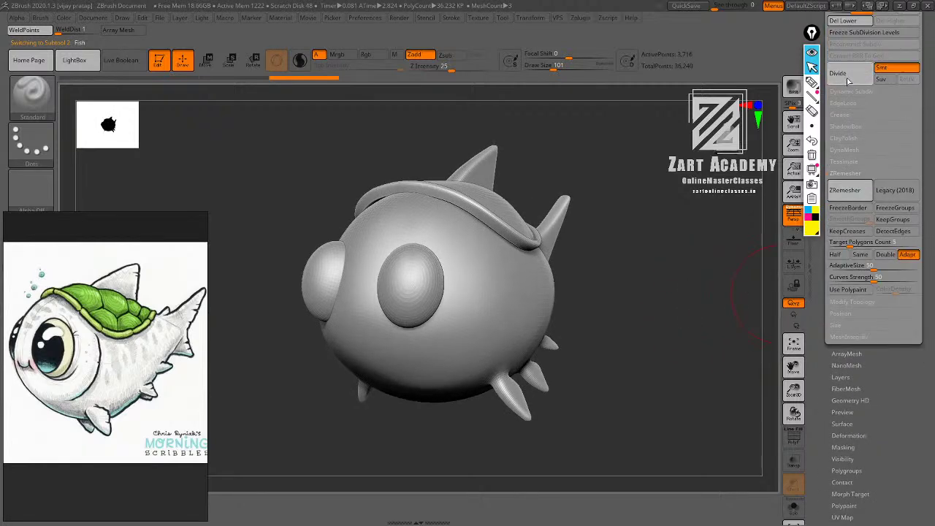
# Make the fish body the active subtool and reduce the Standard brush's draw size to 33.
pyautogui.moveTo(887, 395); pyautogui.dragTo(884, 497)
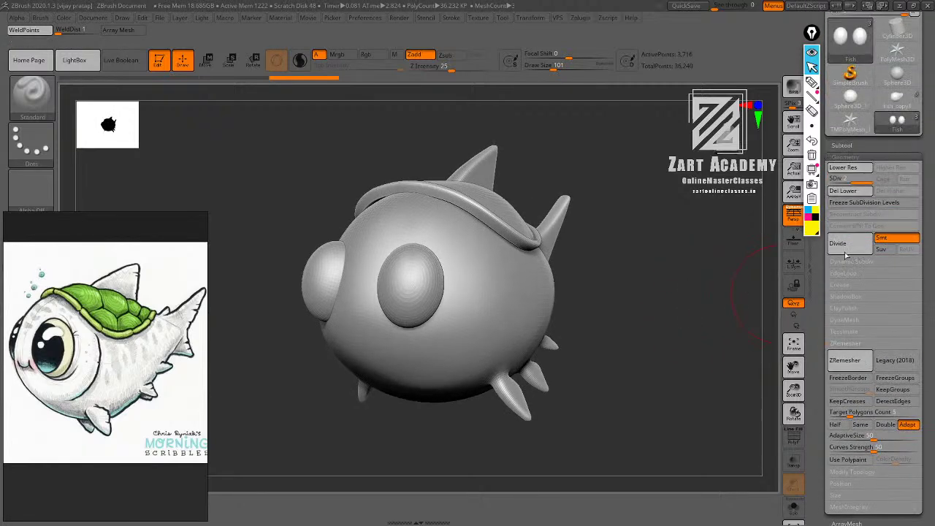
pyautogui.click(848, 144)
pyautogui.moveTo(639, 226)
pyautogui.mouseDown()
pyautogui.moveTo(637, 252)
pyautogui.moveTo(660, 281)
pyautogui.mouseUp()
pyautogui.keyDown('alt'); pyautogui.click(527, 256); pyautogui.keyUp('alt')
pyautogui.press('[')
pyautogui.press('[')
pyautogui.press('[')
pyautogui.press('[')
pyautogui.press('[')
pyautogui.press('[')
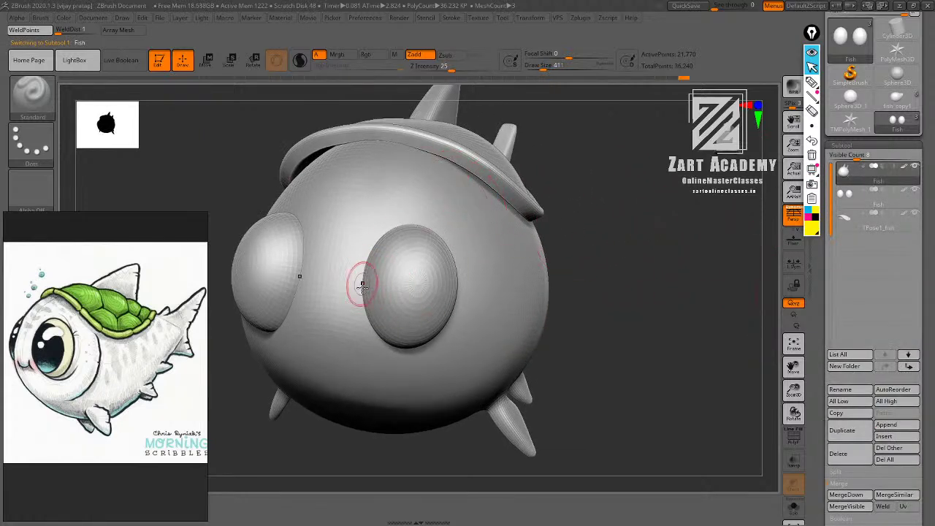
pyautogui.press('[')
pyautogui.press('[')
pyautogui.press(']')
pyautogui.press(']')
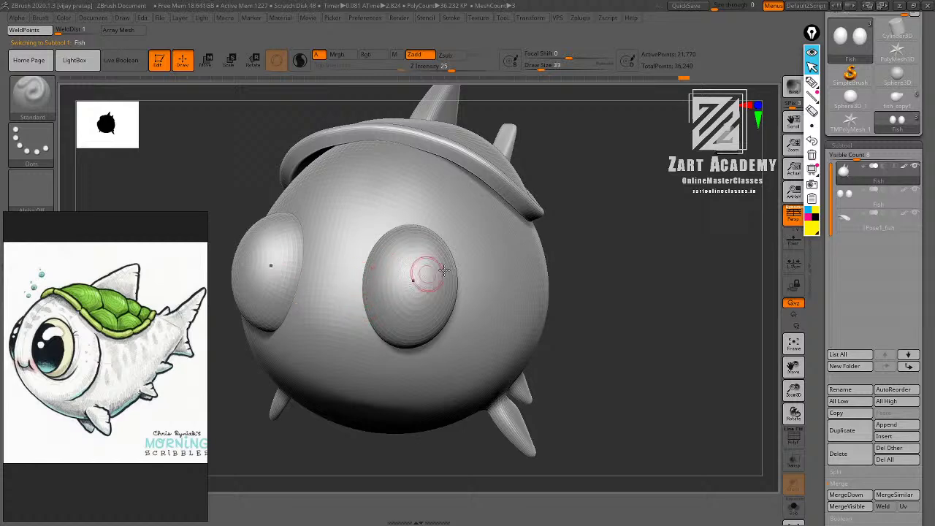
# Build up a raised rim on the body around both eyes with the Standard brush.
pyautogui.moveTo(601, 209)
pyautogui.keyDown('alt'); pyautogui.mouseDown()
pyautogui.moveTo(609, 238)
pyautogui.moveTo(608, 227)
pyautogui.mouseUp(); pyautogui.keyUp('alt')
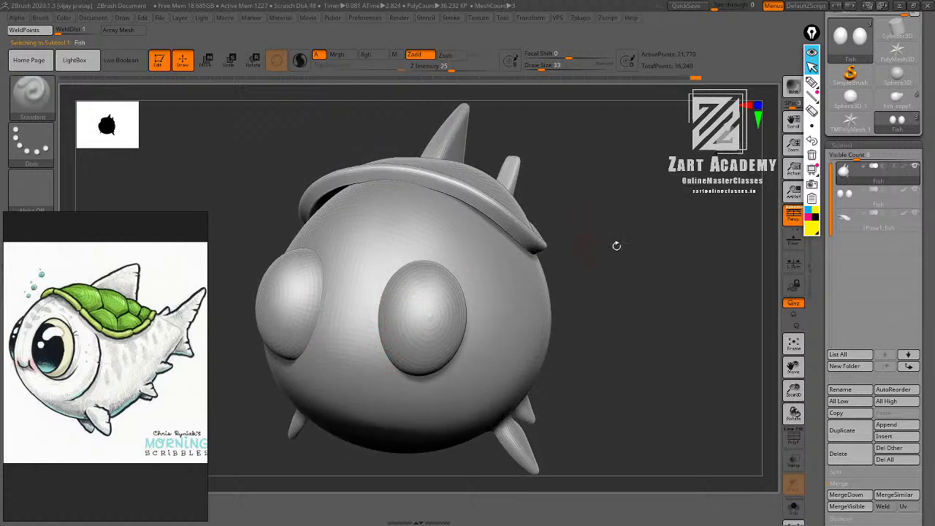
pyautogui.hotkey('ctrl', 'z')
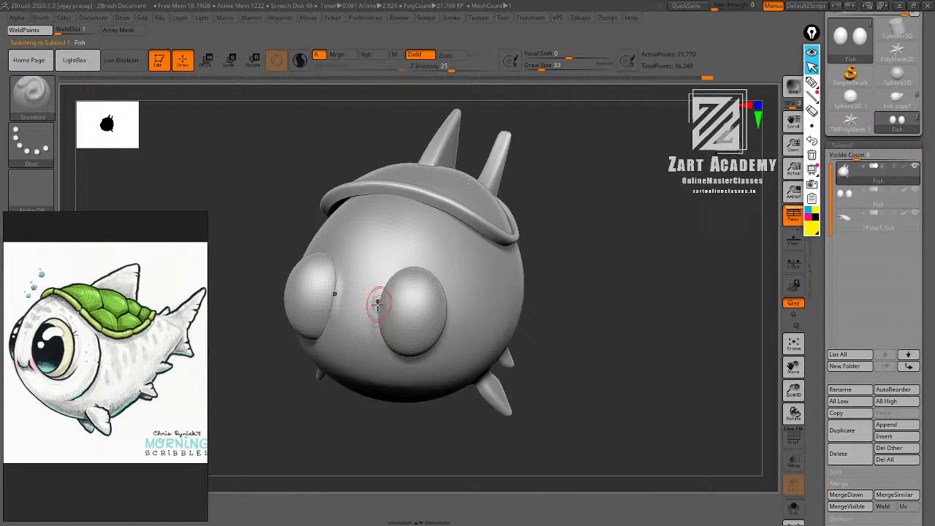
pyautogui.keyDown('alt'); pyautogui.moveTo(601, 245); pyautogui.dragTo(595, 218); pyautogui.keyUp('alt')
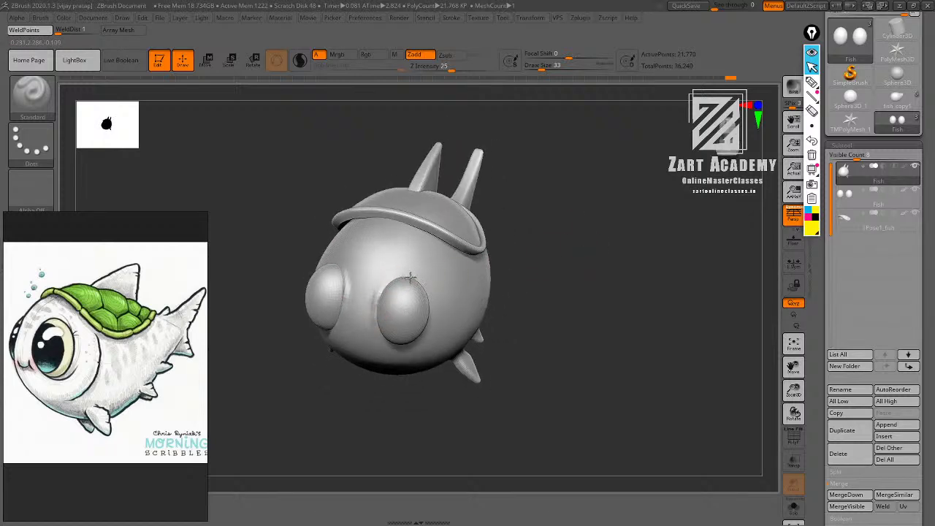
pyautogui.moveTo(541, 274); pyautogui.dragTo(510, 284)
pyautogui.moveTo(409, 278)
pyautogui.mouseDown()
pyautogui.moveTo(376, 294)
pyautogui.moveTo(386, 282)
pyautogui.moveTo(424, 281)
pyautogui.mouseUp()
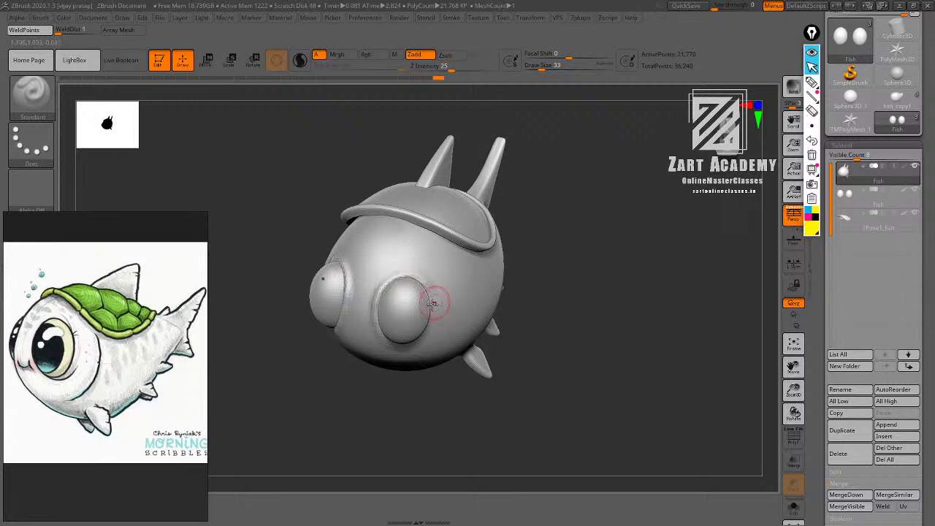
pyautogui.moveTo(552, 265); pyautogui.dragTo(513, 249)
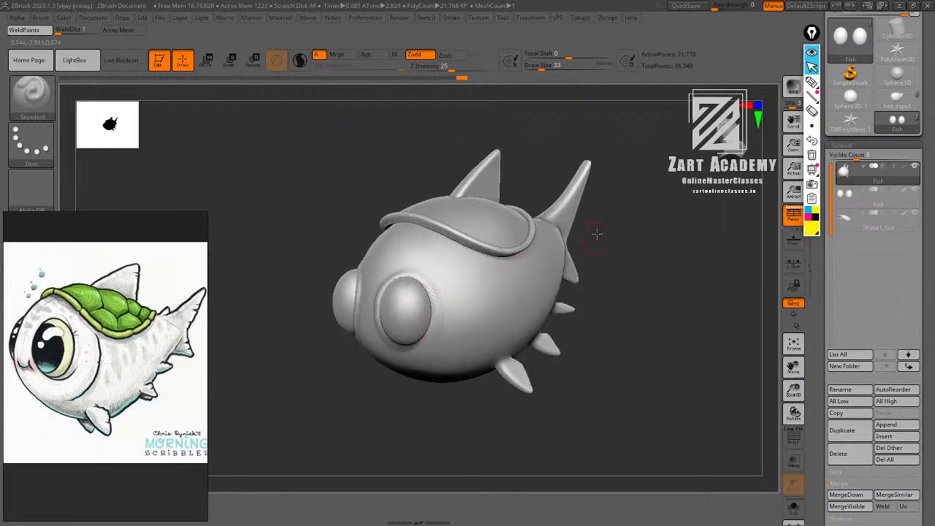
pyautogui.moveTo(597, 234); pyautogui.dragTo(592, 205)
pyautogui.moveTo(526, 206); pyautogui.dragTo(433, 302, button='right')
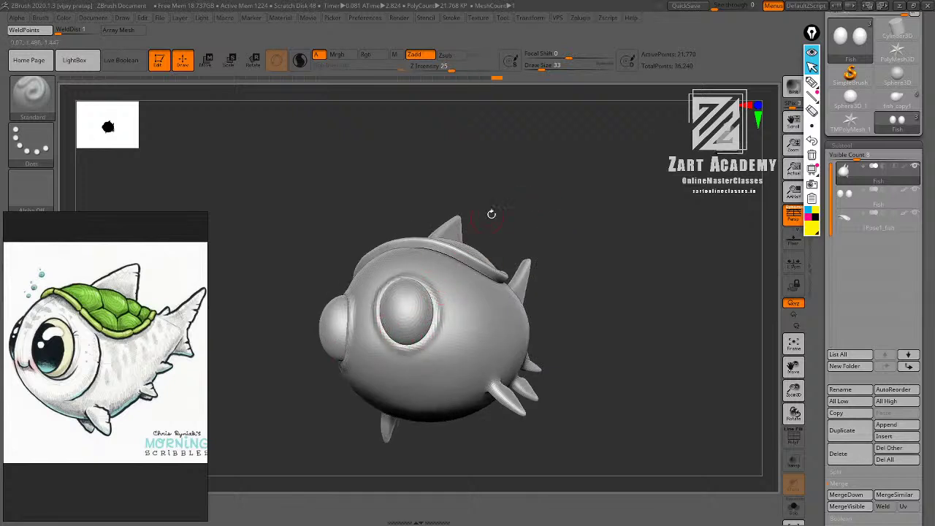
pyautogui.moveTo(491, 214); pyautogui.dragTo(392, 296, button='right')
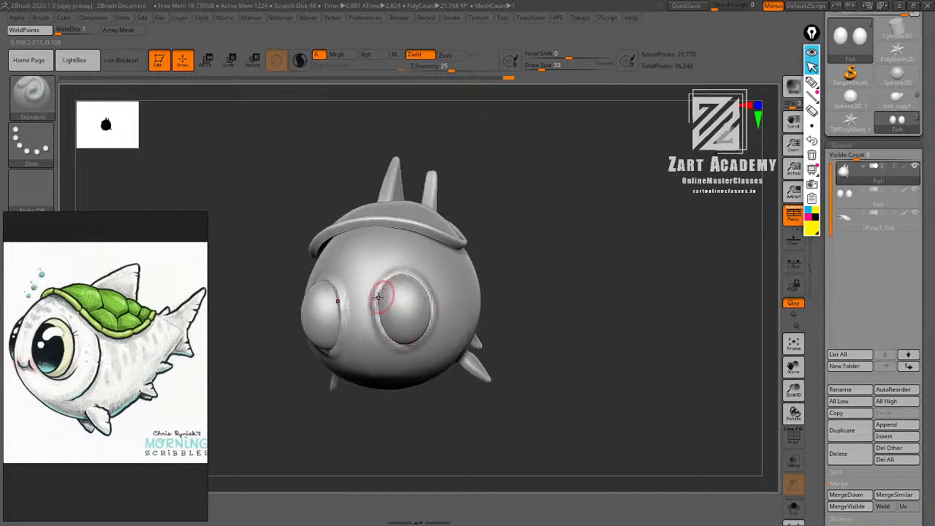
pyautogui.keyDown('ctrl'); pyautogui.moveTo(554, 248); pyautogui.dragTo(513, 179, button='right'); pyautogui.keyUp('ctrl')
pyautogui.moveTo(621, 219); pyautogui.dragTo(556, 239, button='right')
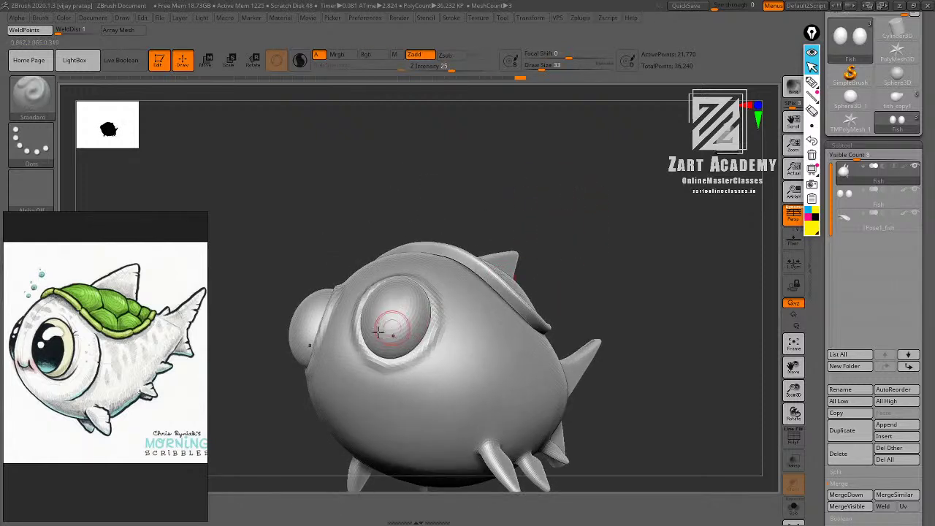
# Thicken the eye rim along its lower and upper edges with more Standard brush strokes.
pyautogui.moveTo(373, 350); pyautogui.dragTo(403, 360)
pyautogui.moveTo(525, 236)
pyautogui.keyDown('ctrl'); pyautogui.mouseDown(button='right')
pyautogui.moveTo(511, 194)
pyautogui.moveTo(529, 222)
pyautogui.mouseUp(button='right'); pyautogui.keyUp('ctrl')
pyautogui.moveTo(386, 359); pyautogui.dragTo(396, 362)
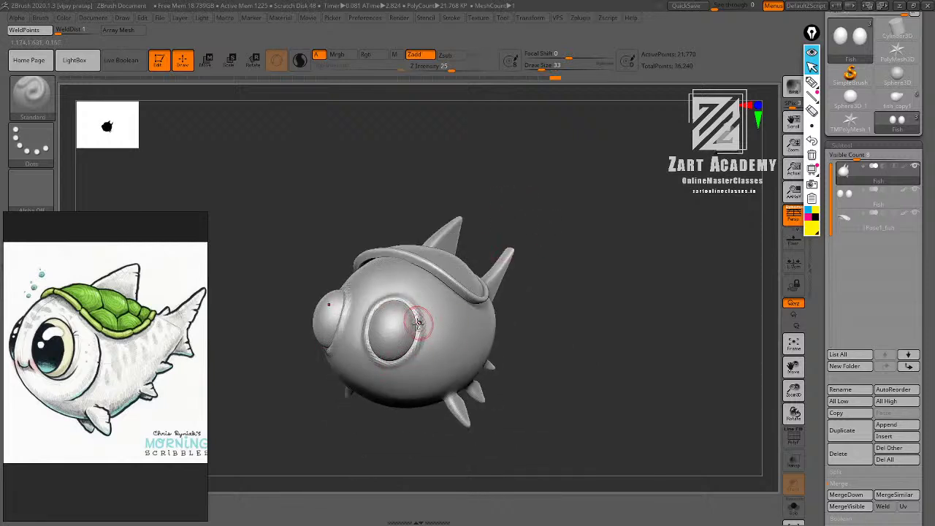
pyautogui.moveTo(404, 300); pyautogui.dragTo(398, 299)
pyautogui.keyDown('ctrl'); pyautogui.moveTo(516, 236); pyautogui.dragTo(493, 175, button='right'); pyautogui.keyUp('ctrl')
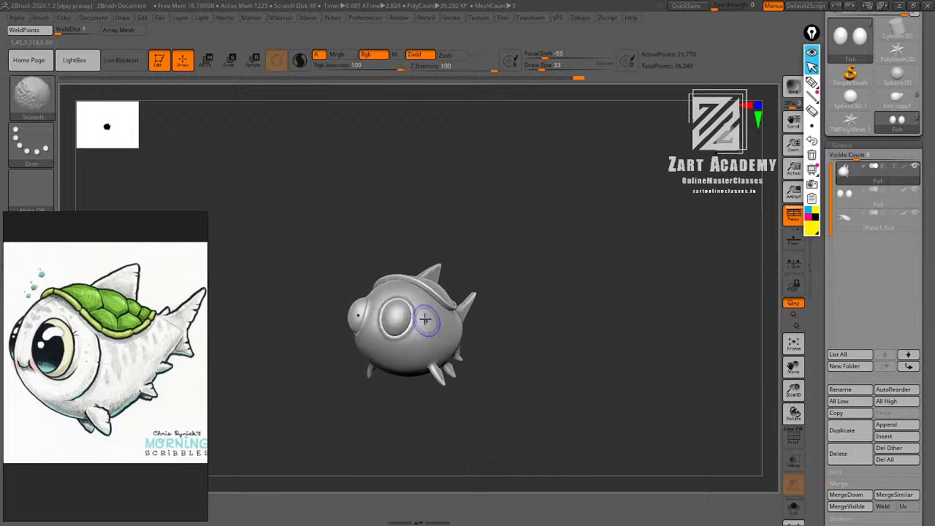
# Smooth the body surface along the outer side of the raised eye rim.
pyautogui.keyDown('shift'); pyautogui.moveTo(415, 328); pyautogui.dragTo(411, 338); pyautogui.keyUp('shift')
pyautogui.moveTo(559, 215)
pyautogui.mouseDown(button='right')
pyautogui.moveTo(577, 211)
pyautogui.moveTo(569, 201)
pyautogui.mouseUp(button='right')
pyautogui.moveTo(569, 201)
pyautogui.mouseDown(button='right')
pyautogui.moveTo(601, 248)
pyautogui.moveTo(564, 202)
pyautogui.moveTo(598, 241)
pyautogui.moveTo(591, 245)
pyautogui.mouseUp(button='right')
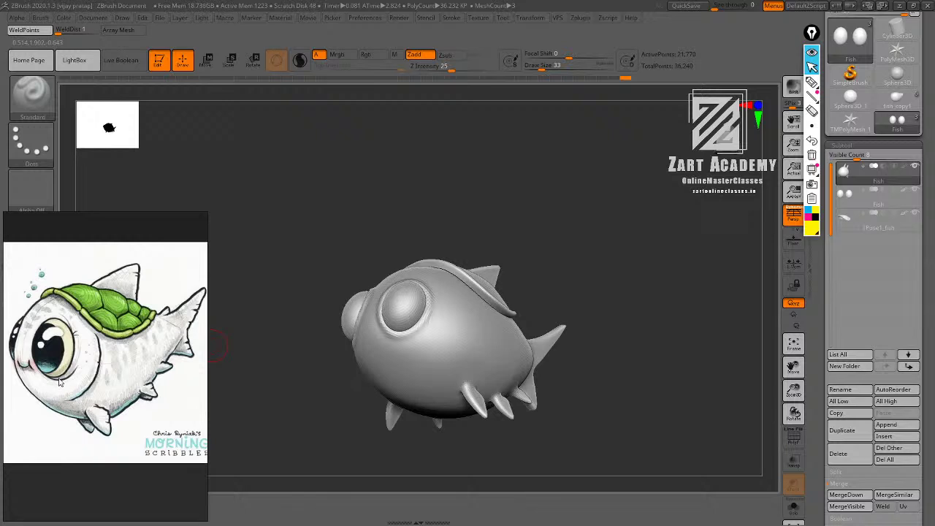
pyautogui.keyDown('ctrl'); pyautogui.moveTo(579, 205); pyautogui.dragTo(599, 245, button='right'); pyautogui.keyUp('ctrl')
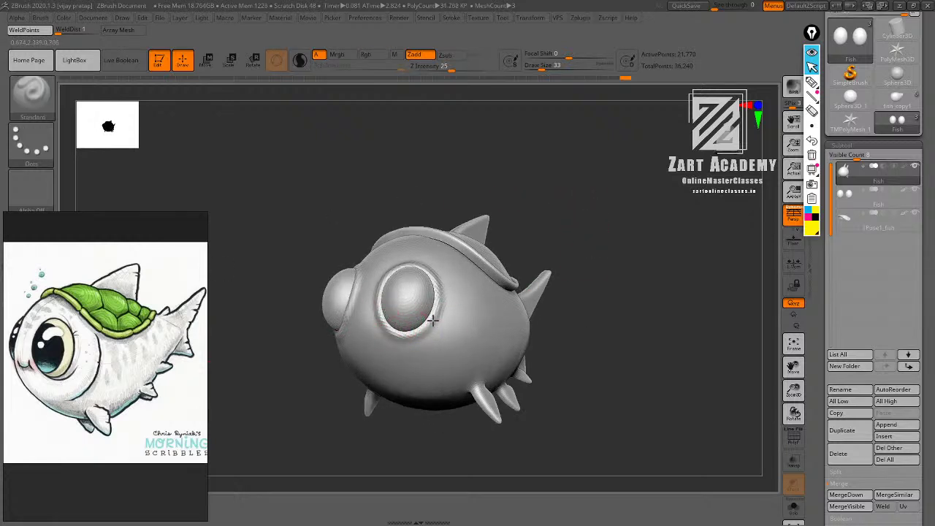
# Carve a crease along the lower outer edge of the eye rim with the DamStandard brush, raising its intensity to 33.
pyautogui.press('b')
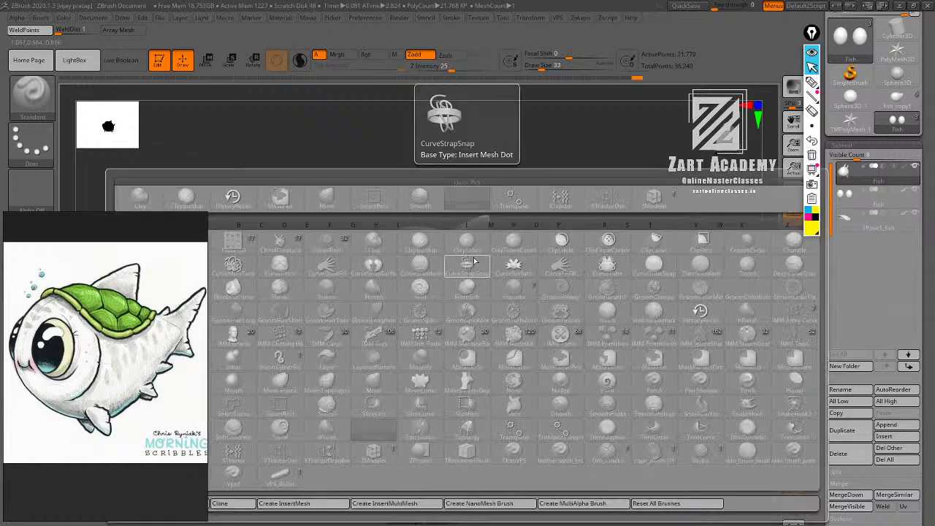
pyautogui.press('d')
pyautogui.press('s')
pyautogui.moveTo(472, 196); pyautogui.dragTo(590, 201, button='right')
pyautogui.moveTo(379, 339); pyautogui.dragTo(425, 342)
pyautogui.keyDown('shift'); pyautogui.moveTo(425, 343); pyautogui.dragTo(397, 339); pyautogui.keyUp('shift')
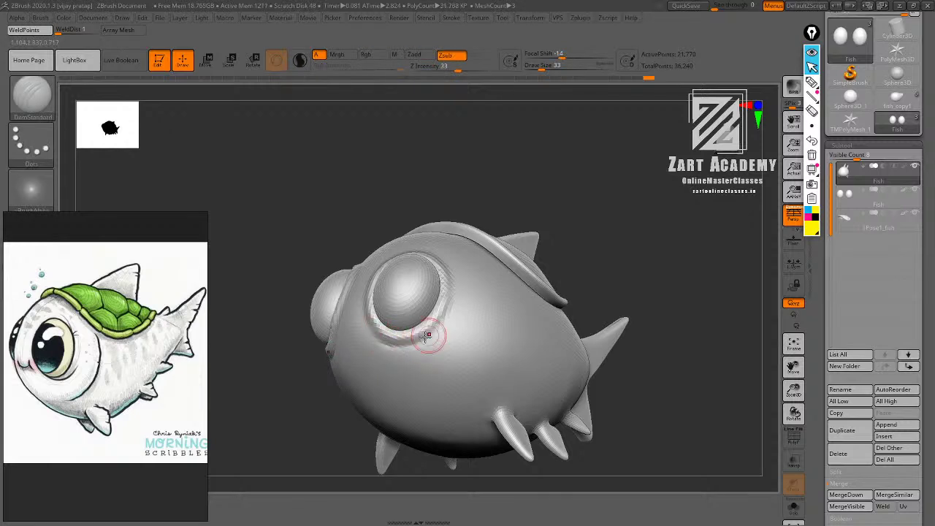
pyautogui.moveTo(446, 316); pyautogui.dragTo(370, 318)
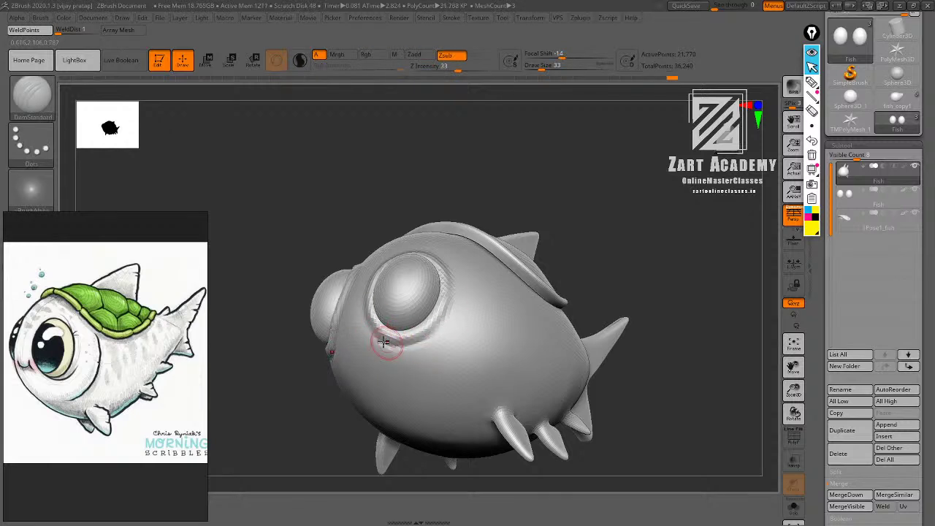
pyautogui.moveTo(406, 347); pyautogui.dragTo(446, 318)
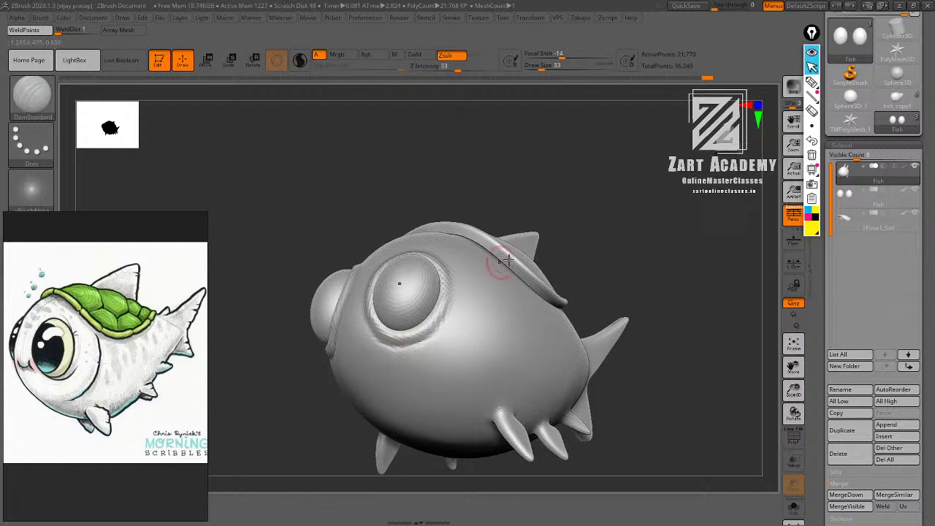
# Sculpt a raised curved gill fold behind the eye, from the shell edge toward the belly, using the Standard brush at size 49.
pyautogui.keyDown('alt'); pyautogui.moveTo(563, 256); pyautogui.dragTo(639, 238); pyautogui.keyUp('alt')
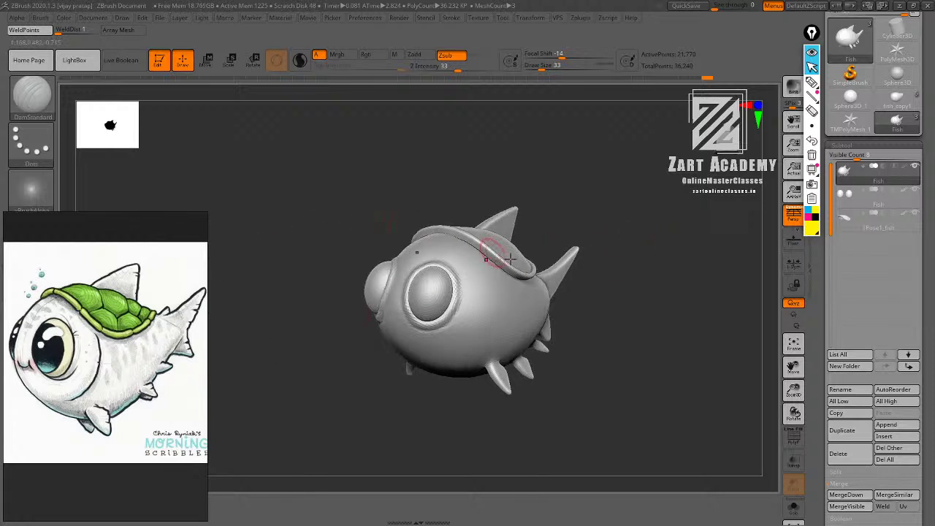
pyautogui.moveTo(661, 255)
pyautogui.mouseDown()
pyautogui.moveTo(653, 281)
pyautogui.moveTo(646, 270)
pyautogui.mouseUp()
pyautogui.press('b')
pyautogui.press('s')
pyautogui.press('t')
pyautogui.moveTo(477, 334); pyautogui.dragTo(502, 267)
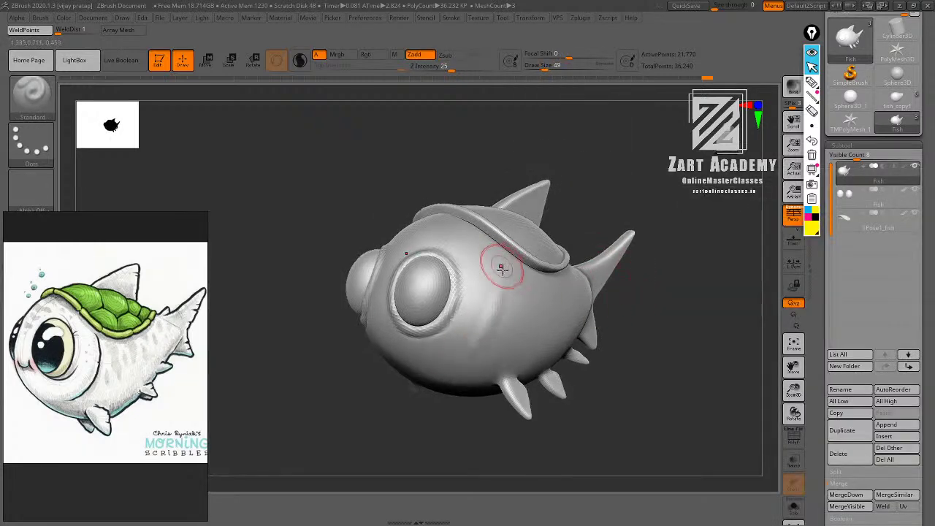
pyautogui.hotkey('ctrl', 'z')
pyautogui.moveTo(475, 360); pyautogui.dragTo(497, 271)
pyautogui.moveTo(505, 273); pyautogui.dragTo(460, 363)
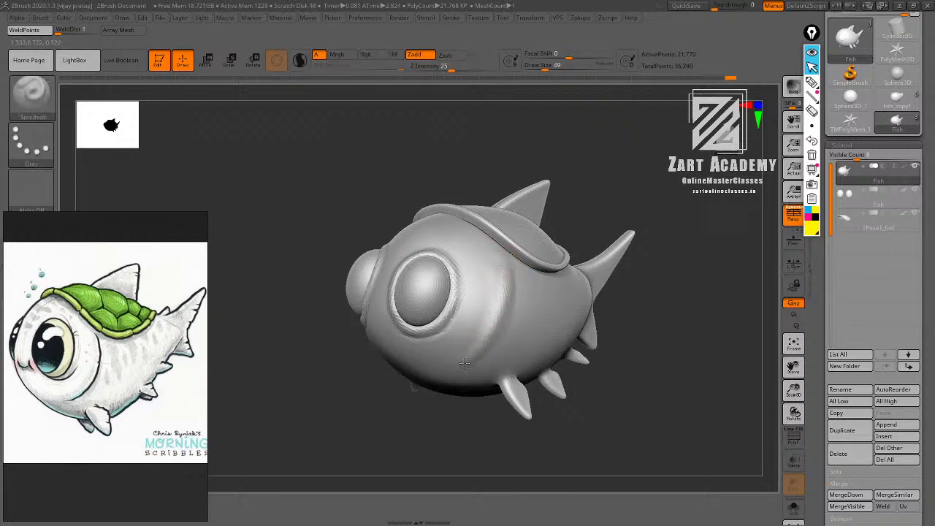
pyautogui.moveTo(471, 358); pyautogui.dragTo(462, 364)
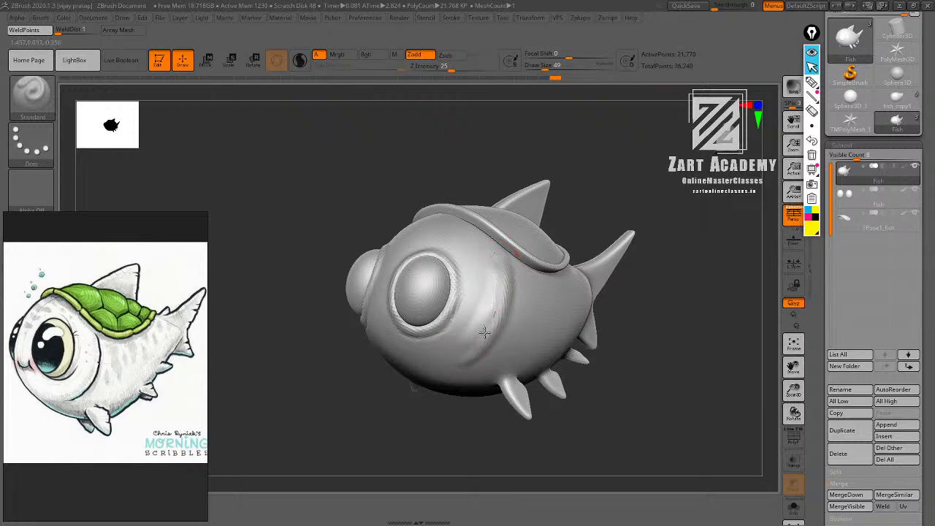
# Smooth the area between the eye and the gill fold so the fold blends into the cheek.
pyautogui.press('shift')
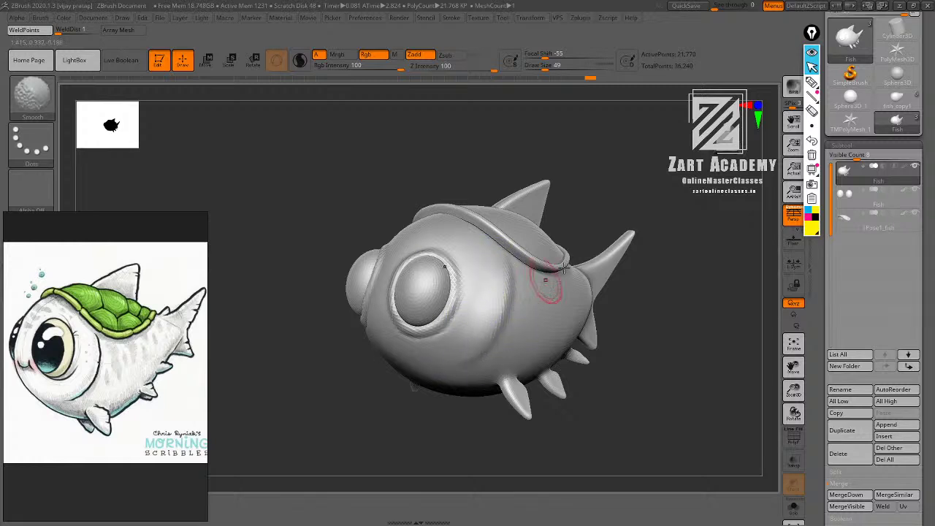
pyautogui.moveTo(621, 282)
pyautogui.mouseDown()
pyautogui.moveTo(640, 248)
pyautogui.moveTo(610, 266)
pyautogui.mouseUp()
pyautogui.press('shift')
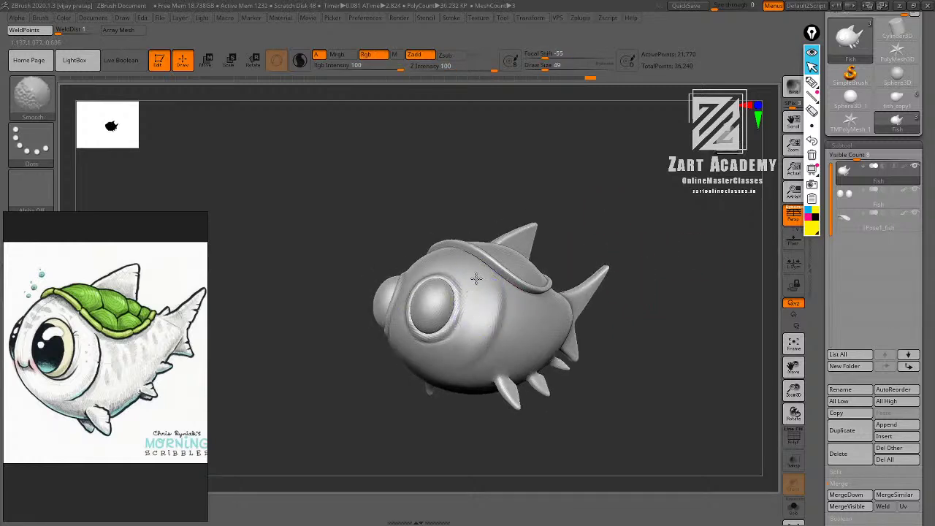
pyautogui.keyDown('shift'); pyautogui.moveTo(477, 294); pyautogui.dragTo(483, 287); pyautogui.keyUp('shift')
pyautogui.keyDown('alt'); pyautogui.moveTo(653, 267); pyautogui.dragTo(655, 287); pyautogui.keyUp('alt')
pyautogui.press('shift')
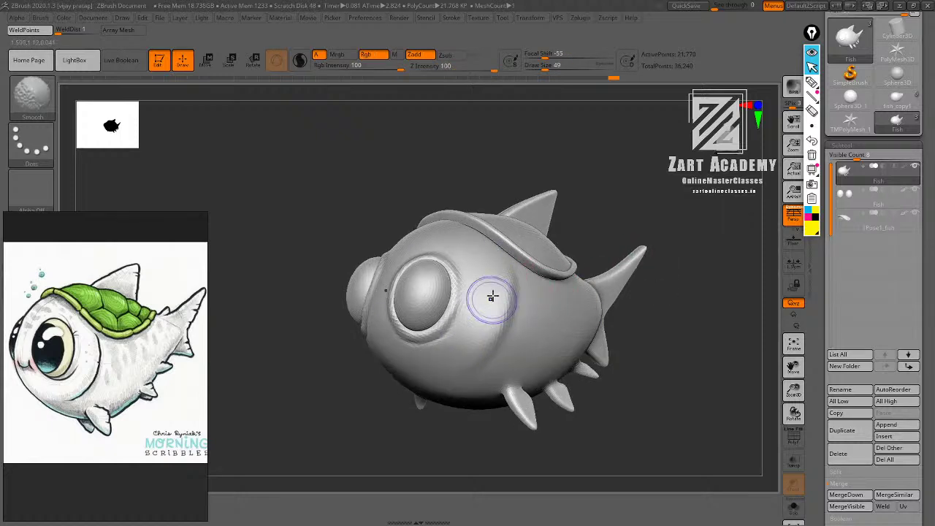
pyautogui.keyDown('shift'); pyautogui.moveTo(492, 296); pyautogui.dragTo(562, 328); pyautogui.keyUp('shift')
pyautogui.moveTo(626, 329); pyautogui.dragTo(578, 337)
pyautogui.moveTo(438, 453); pyautogui.dragTo(478, 438)
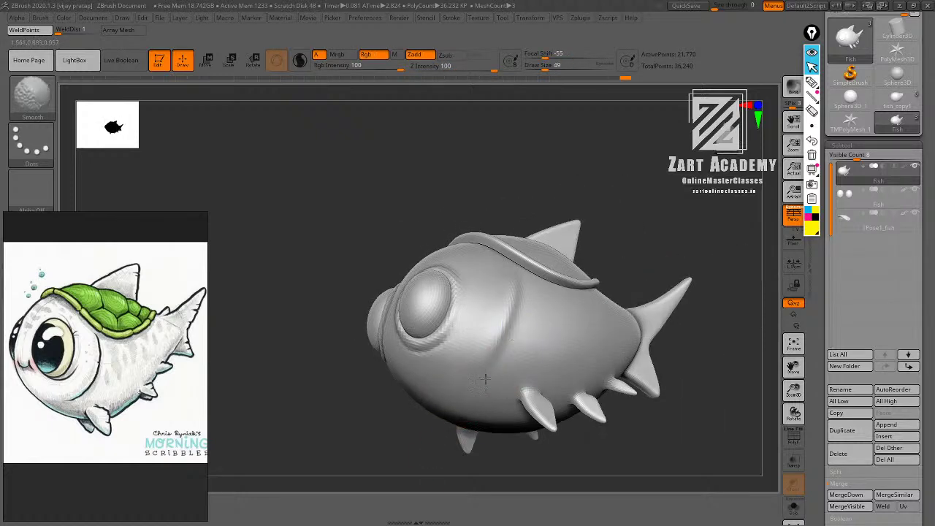
pyautogui.keyDown('shift'); pyautogui.moveTo(515, 269); pyautogui.dragTo(541, 298); pyautogui.keyUp('shift')
pyautogui.keyDown('alt'); pyautogui.moveTo(649, 282); pyautogui.dragTo(647, 217); pyautogui.keyUp('alt')
pyautogui.moveTo(648, 217)
pyautogui.mouseDown()
pyautogui.moveTo(651, 265)
pyautogui.moveTo(645, 236)
pyautogui.mouseUp()
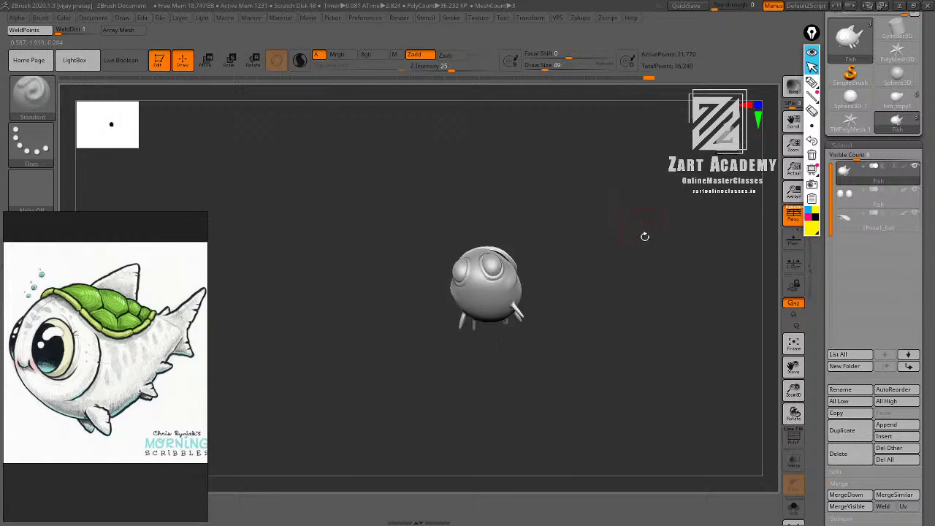
# Carve a crease along the back edge of the gill fold down toward the belly with the DamStandard brush.
pyautogui.moveTo(613, 200)
pyautogui.mouseDown()
pyautogui.moveTo(619, 236)
pyautogui.moveTo(562, 217)
pyautogui.moveTo(589, 226)
pyautogui.moveTo(603, 271)
pyautogui.moveTo(641, 278)
pyautogui.moveTo(642, 288)
pyautogui.mouseUp()
pyautogui.press('b')
pyautogui.press('d')
pyautogui.press('s')
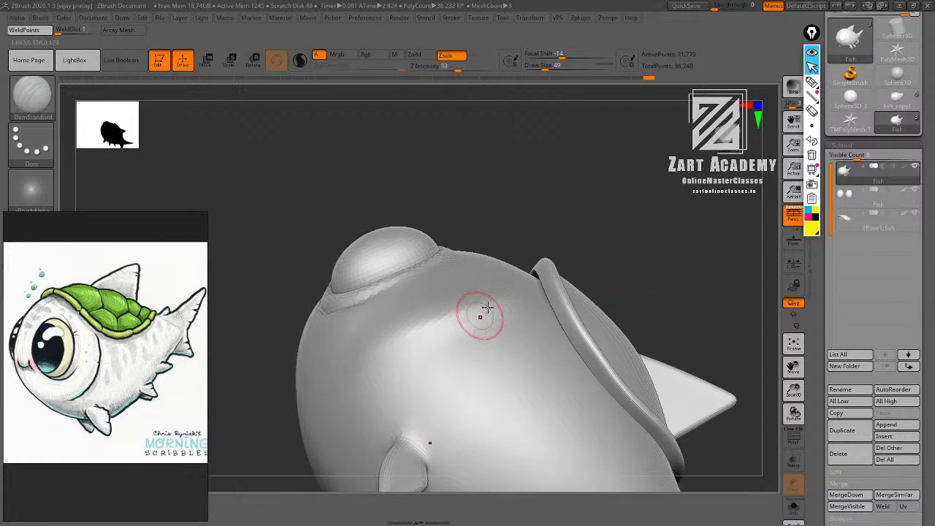
pyautogui.moveTo(607, 219)
pyautogui.mouseDown()
pyautogui.moveTo(624, 236)
pyautogui.moveTo(602, 226)
pyautogui.mouseUp()
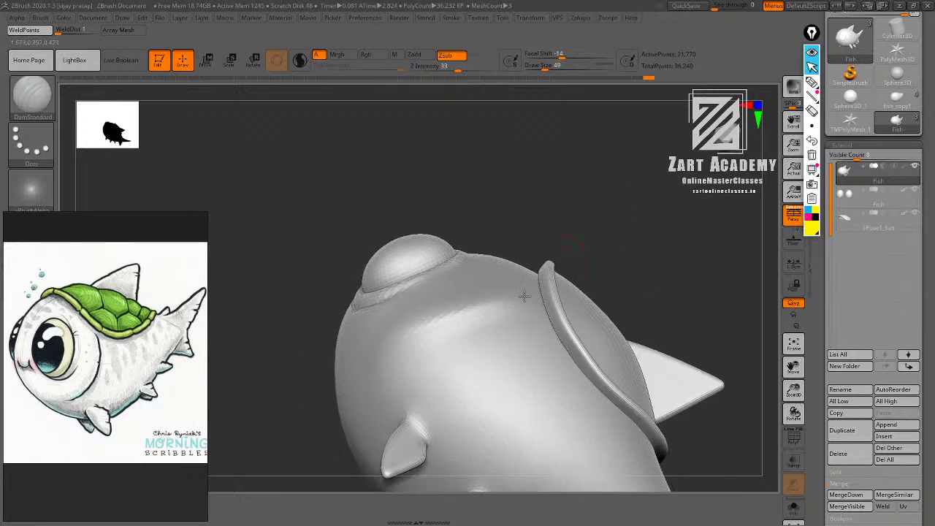
pyautogui.moveTo(525, 296)
pyautogui.mouseDown()
pyautogui.moveTo(524, 312)
pyautogui.moveTo(463, 328)
pyautogui.mouseUp()
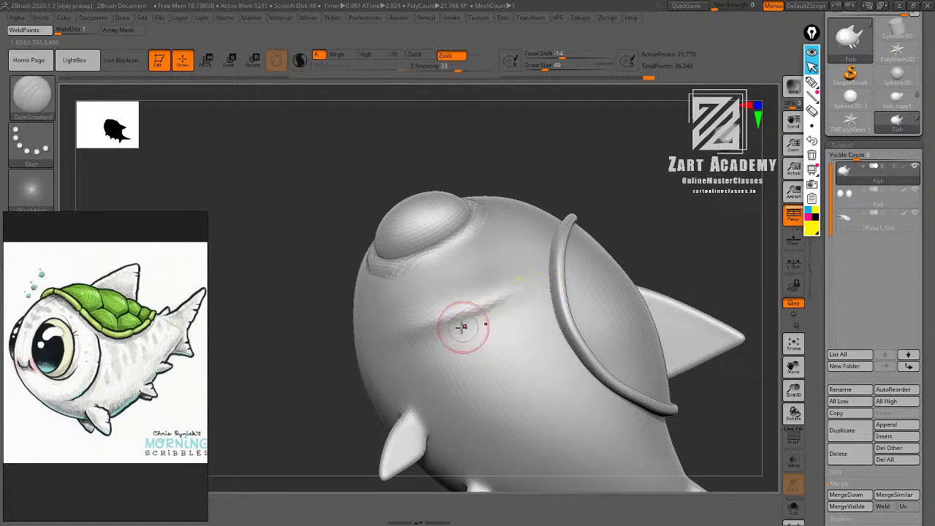
pyautogui.moveTo(341, 378); pyautogui.dragTo(518, 319)
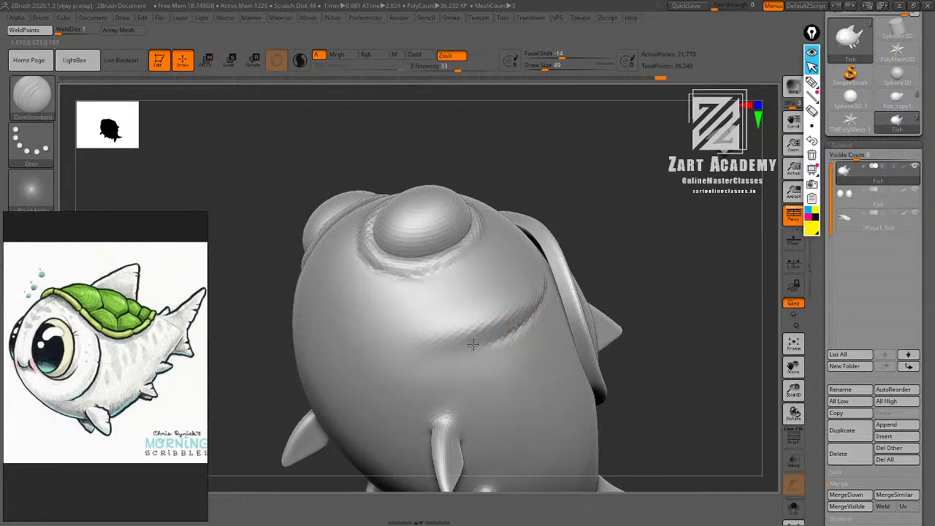
pyautogui.moveTo(426, 352); pyautogui.dragTo(388, 342)
# Soften the upper end of the gill crease below the shell and extend its lower end farther under the belly.
pyautogui.moveTo(584, 257)
pyautogui.keyDown('alt'); pyautogui.mouseDown()
pyautogui.moveTo(557, 212)
pyautogui.moveTo(610, 336)
pyautogui.moveTo(620, 309)
pyautogui.mouseUp(); pyautogui.keyUp('alt')
pyautogui.moveTo(629, 220)
pyautogui.keyDown('alt'); pyautogui.mouseDown()
pyautogui.moveTo(633, 286)
pyautogui.moveTo(619, 348)
pyautogui.mouseUp(); pyautogui.keyUp('alt')
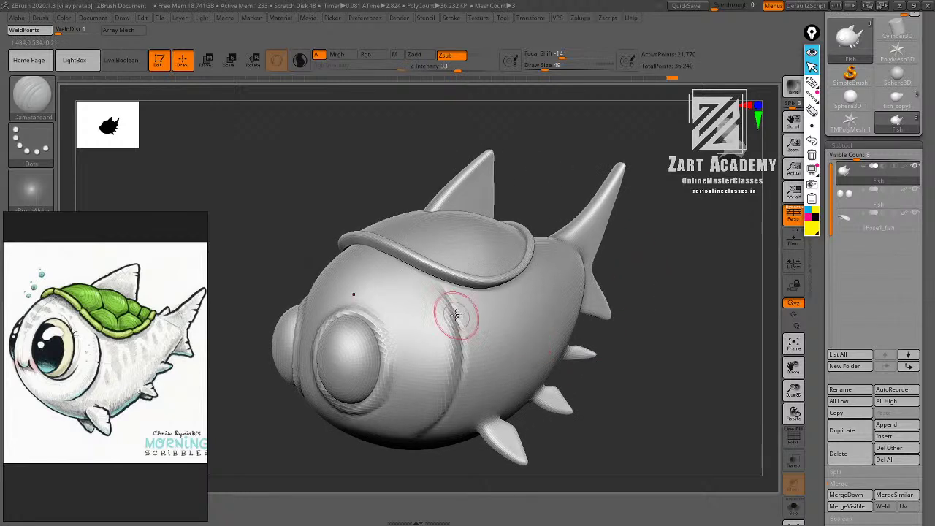
pyautogui.keyDown('shift'); pyautogui.moveTo(439, 280); pyautogui.dragTo(495, 331); pyautogui.keyUp('shift')
pyautogui.moveTo(634, 313)
pyautogui.keyDown('alt'); pyautogui.mouseDown()
pyautogui.moveTo(639, 268)
pyautogui.moveTo(624, 261)
pyautogui.moveTo(641, 264)
pyautogui.moveTo(471, 313)
pyautogui.mouseUp(); pyautogui.keyUp('alt')
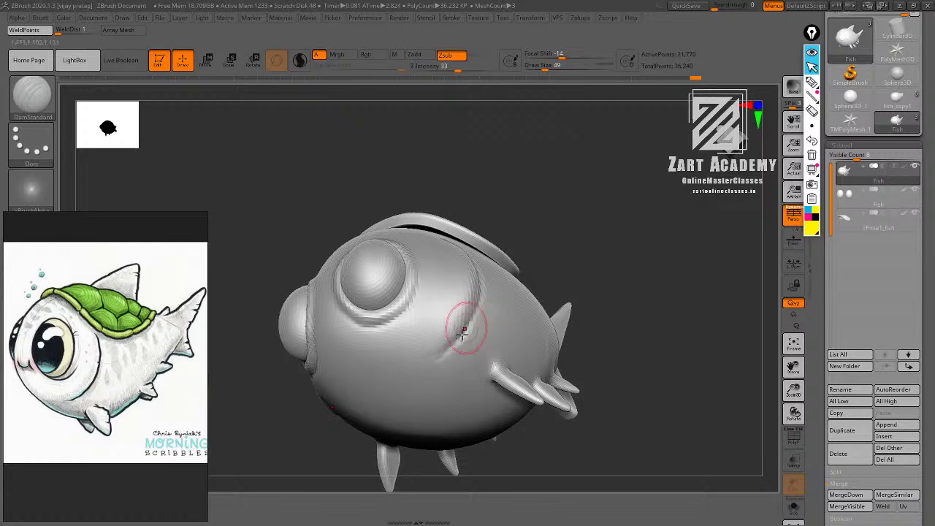
pyautogui.moveTo(417, 365); pyautogui.dragTo(394, 386)
pyautogui.moveTo(621, 220); pyautogui.dragTo(545, 273)
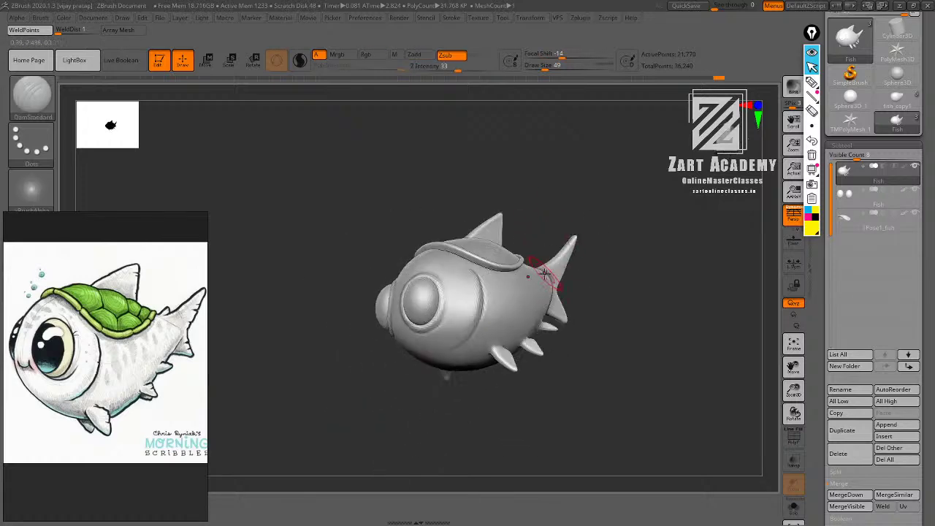
# Smooth along the gill crease behind the eye, from the shell edge down toward the belly.
pyautogui.keyDown('alt'); pyautogui.moveTo(616, 260); pyautogui.dragTo(614, 282); pyautogui.keyUp('alt')
pyautogui.keyDown('shift'); pyautogui.moveTo(485, 245); pyautogui.dragTo(441, 383); pyautogui.keyUp('shift')
pyautogui.moveTo(665, 257)
pyautogui.mouseDown()
pyautogui.moveTo(668, 292)
pyautogui.moveTo(631, 290)
pyautogui.mouseUp()
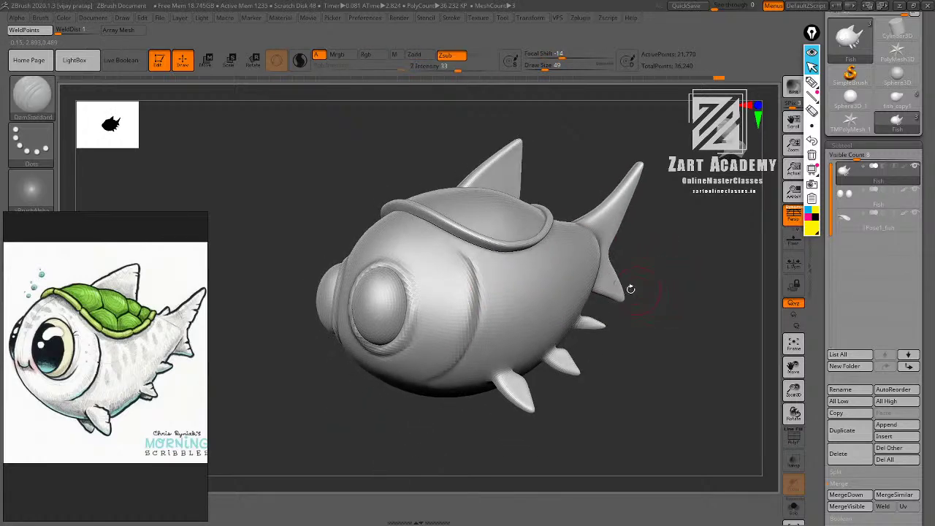
# Build up the upper end of the gill fold below the shell with the Standard brush at size 49.
pyautogui.press('b')
pyautogui.press('s')
pyautogui.press('t')
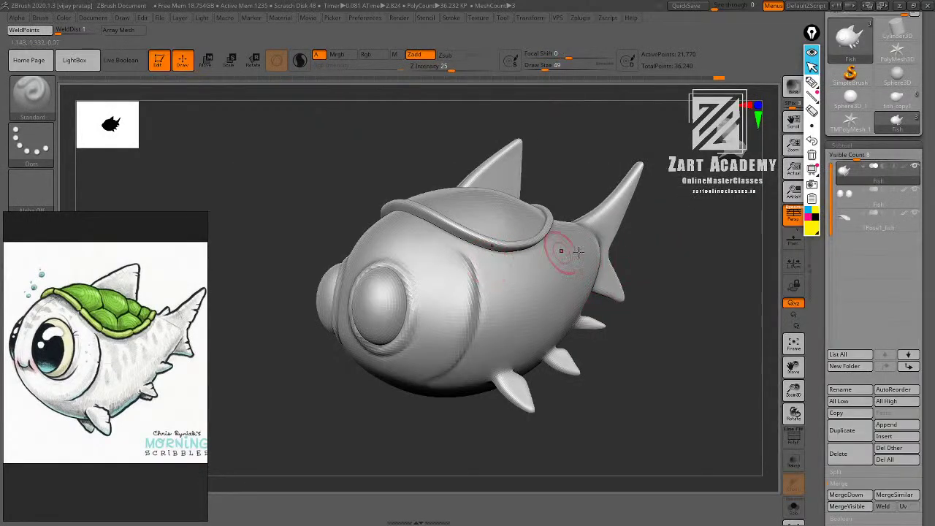
pyautogui.moveTo(684, 276); pyautogui.dragTo(603, 265)
pyautogui.hotkey('ctrl', 'z')
pyautogui.moveTo(463, 256); pyautogui.dragTo(474, 287)
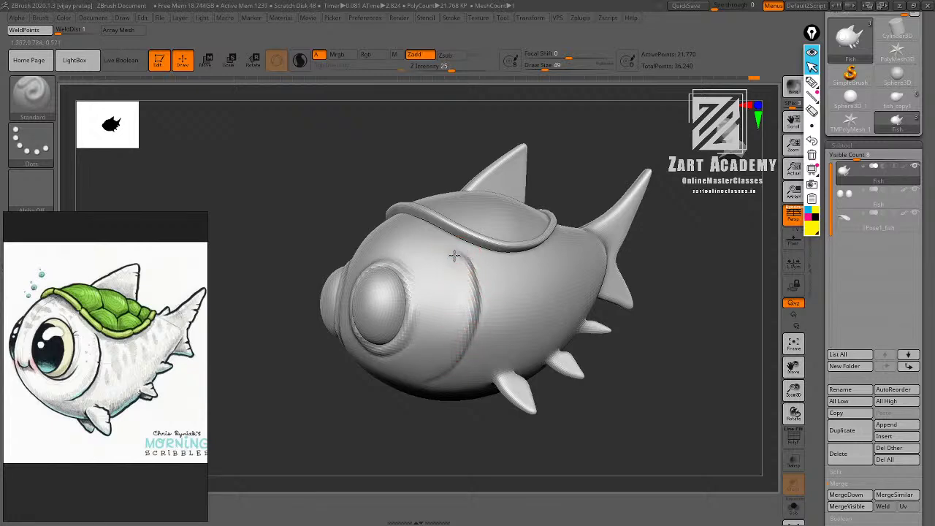
pyautogui.moveTo(454, 256); pyautogui.dragTo(476, 293)
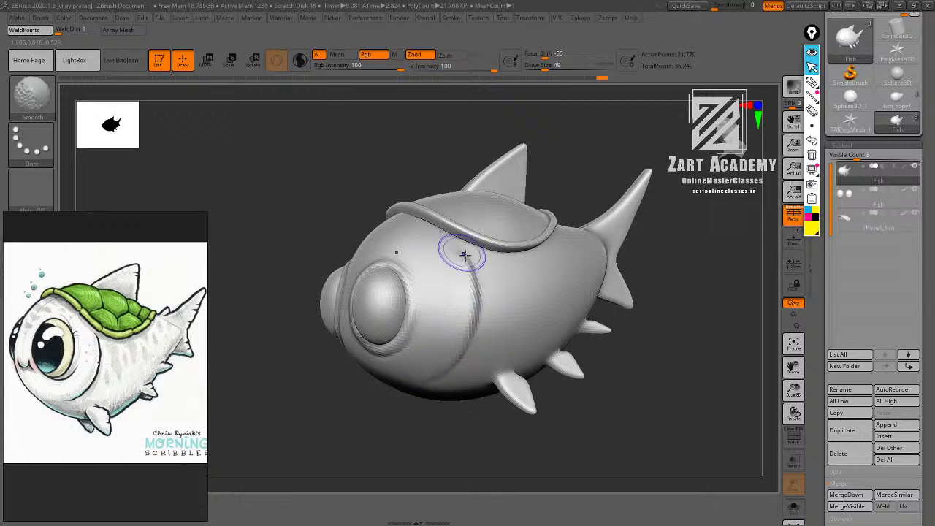
# Smooth the upper end of the gill fold and its lower stretch so both blend into the cheek.
pyautogui.keyDown('shift'); pyautogui.moveTo(464, 255); pyautogui.dragTo(476, 287); pyautogui.keyUp('shift')
pyautogui.keyDown('shift'); pyautogui.moveTo(452, 369); pyautogui.dragTo(437, 324); pyautogui.keyUp('shift')
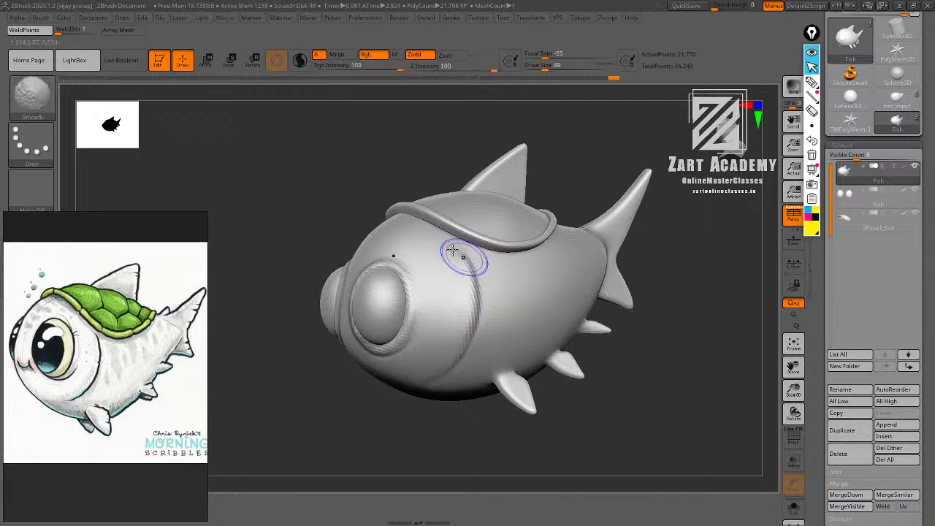
pyautogui.keyDown('shift'); pyautogui.moveTo(453, 251); pyautogui.dragTo(446, 247); pyautogui.keyUp('shift')
pyautogui.moveTo(663, 255); pyautogui.dragTo(662, 237)
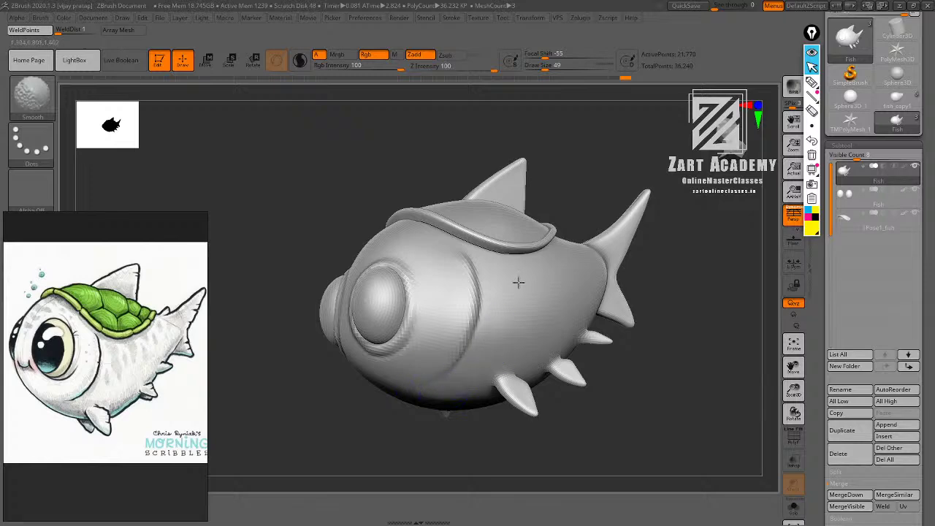
# Lower the body's subdivision level and lasso-mask the flank and belly area behind the gill fold.
pyautogui.moveTo(633, 337)
pyautogui.keyDown('alt'); pyautogui.mouseDown()
pyautogui.moveTo(626, 231)
pyautogui.moveTo(645, 271)
pyautogui.moveTo(610, 277)
pyautogui.mouseUp(); pyautogui.keyUp('alt')
pyautogui.keyDown('alt'); pyautogui.moveTo(609, 277); pyautogui.dragTo(657, 264); pyautogui.keyUp('alt')
pyautogui.moveTo(656, 265)
pyautogui.keyDown('alt'); pyautogui.mouseDown()
pyautogui.moveTo(657, 315)
pyautogui.moveTo(637, 325)
pyautogui.mouseUp(); pyautogui.keyUp('alt')
pyautogui.moveTo(580, 278)
pyautogui.mouseDown()
pyautogui.moveTo(599, 251)
pyautogui.moveTo(572, 217)
pyautogui.moveTo(543, 282)
pyautogui.moveTo(514, 289)
pyautogui.moveTo(529, 273)
pyautogui.moveTo(527, 249)
pyautogui.moveTo(556, 251)
pyautogui.moveTo(449, 292)
pyautogui.moveTo(455, 306)
pyautogui.mouseUp()
pyautogui.press('b')
pyautogui.press('m')
pyautogui.press('v')
pyautogui.hotkey('shift', 'd')
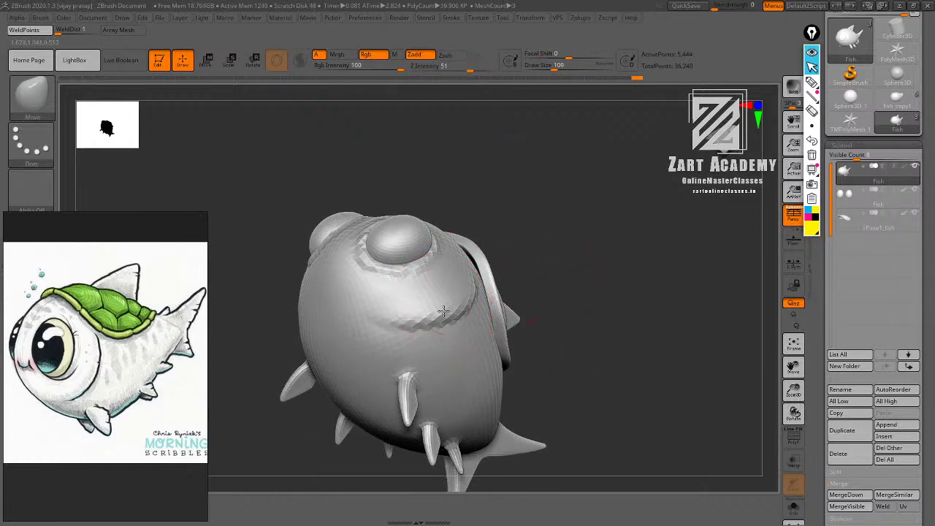
pyautogui.moveTo(541, 254); pyautogui.dragTo(589, 247)
pyautogui.press('ctrl')
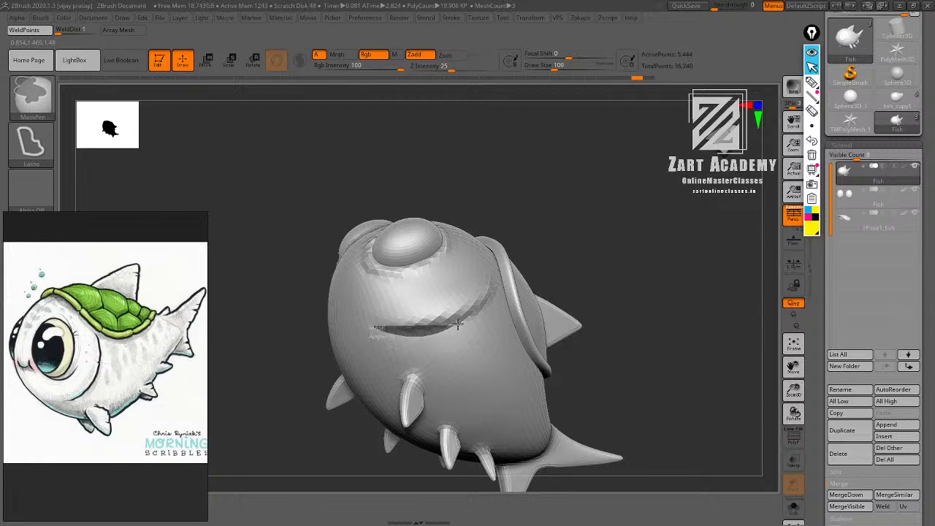
pyautogui.moveTo(500, 277)
pyautogui.keyDown('ctrl'); pyautogui.mouseDown()
pyautogui.moveTo(358, 409)
pyautogui.moveTo(353, 388)
pyautogui.mouseUp(); pyautogui.keyUp('ctrl')
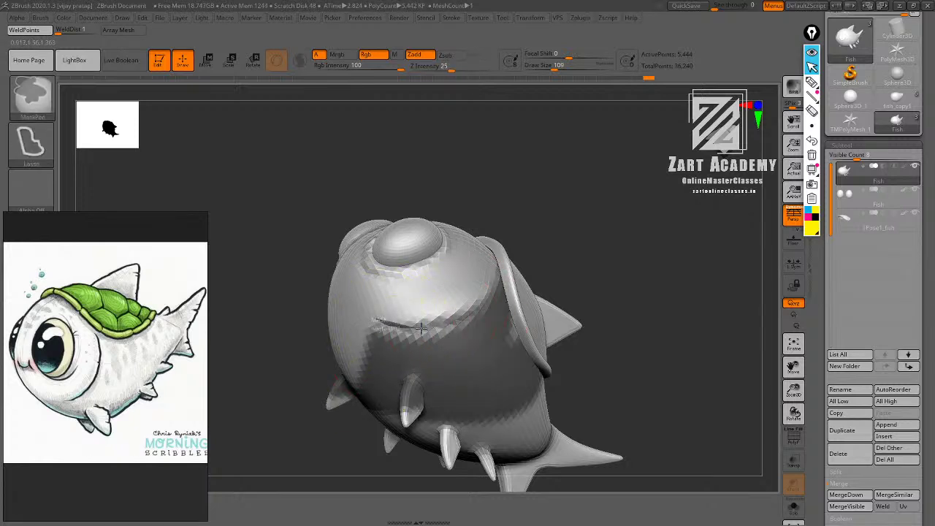
# Extend the mask along the back edge of the gill fold and clean up its border.
pyautogui.moveTo(578, 246); pyautogui.dragTo(571, 268)
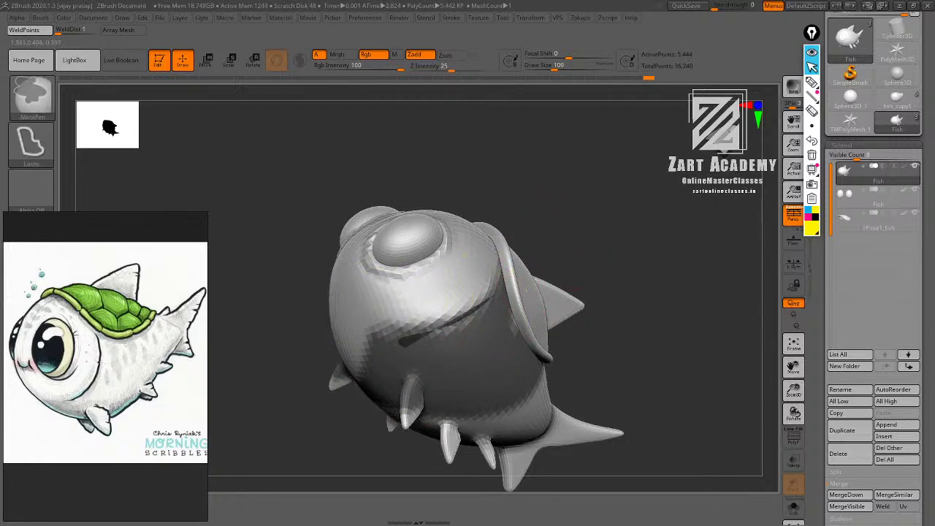
pyautogui.keyDown('ctrl'); pyautogui.moveTo(403, 341); pyautogui.dragTo(475, 331); pyautogui.keyUp('ctrl')
pyautogui.press('ctrl')
pyautogui.moveTo(607, 269)
pyautogui.keyDown('alt'); pyautogui.mouseDown()
pyautogui.moveTo(595, 246)
pyautogui.moveTo(572, 294)
pyautogui.moveTo(586, 303)
pyautogui.mouseUp(); pyautogui.keyUp('alt')
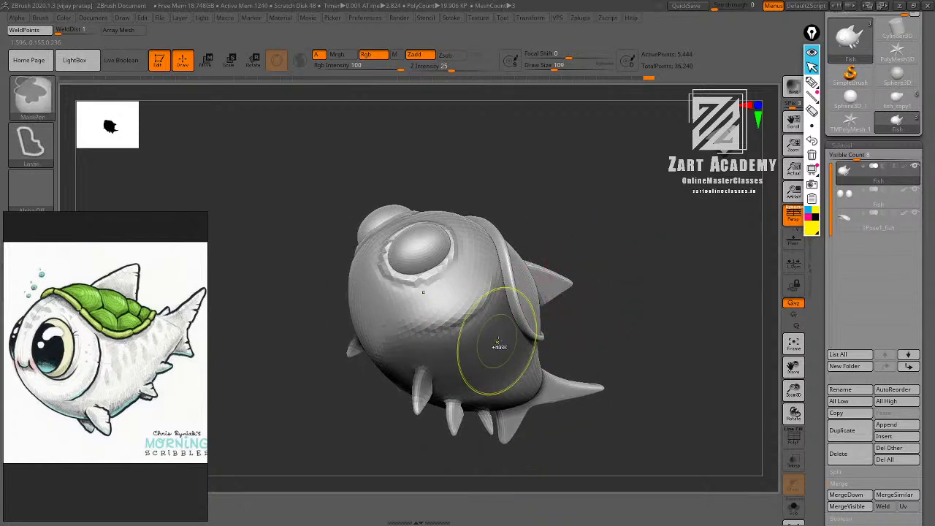
pyautogui.hotkey('ctrl', 'z')
pyautogui.keyDown('ctrl'); pyautogui.click(600, 207); pyautogui.keyUp('ctrl')
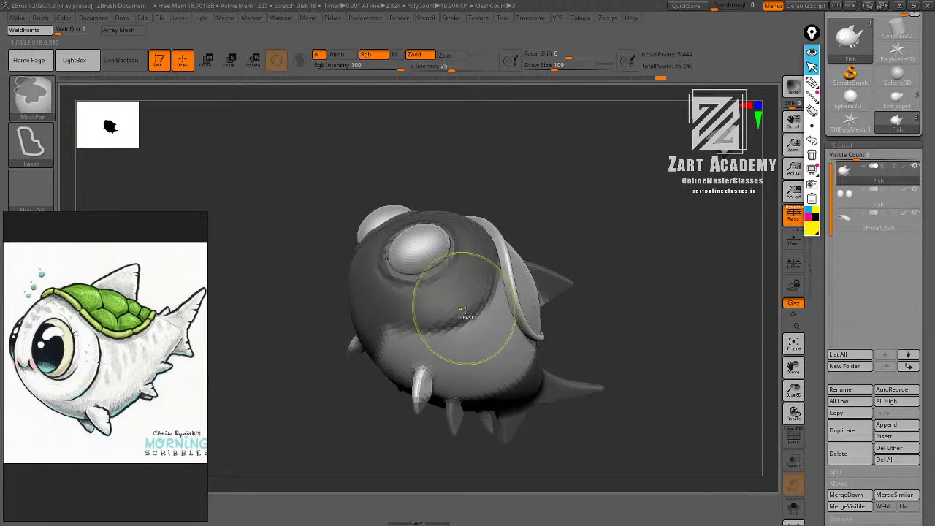
pyautogui.keyDown('ctrl'); pyautogui.click(488, 323); pyautogui.keyUp('ctrl')
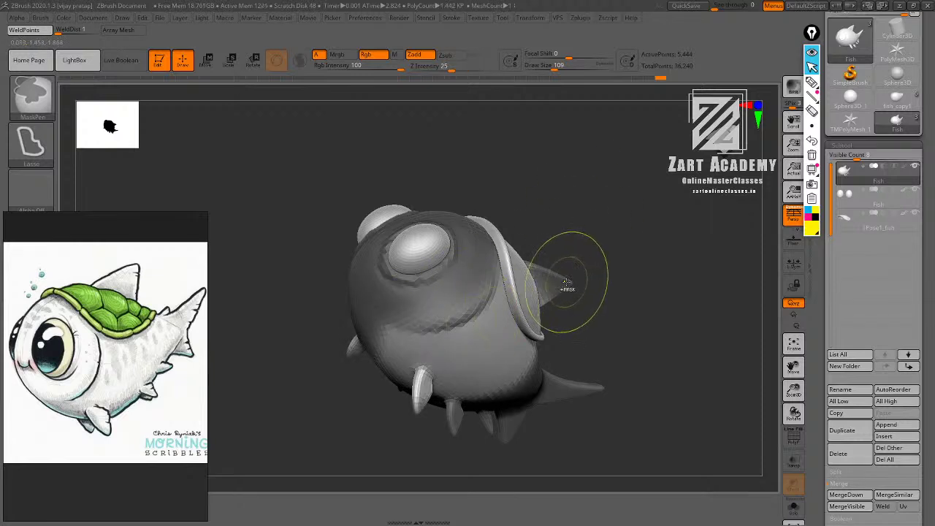
pyautogui.keyDown('ctrl'); pyautogui.click(577, 240); pyautogui.keyUp('ctrl')
pyautogui.keyDown('ctrl'); pyautogui.moveTo(463, 323); pyautogui.dragTo(456, 328, button='right'); pyautogui.keyUp('ctrl')
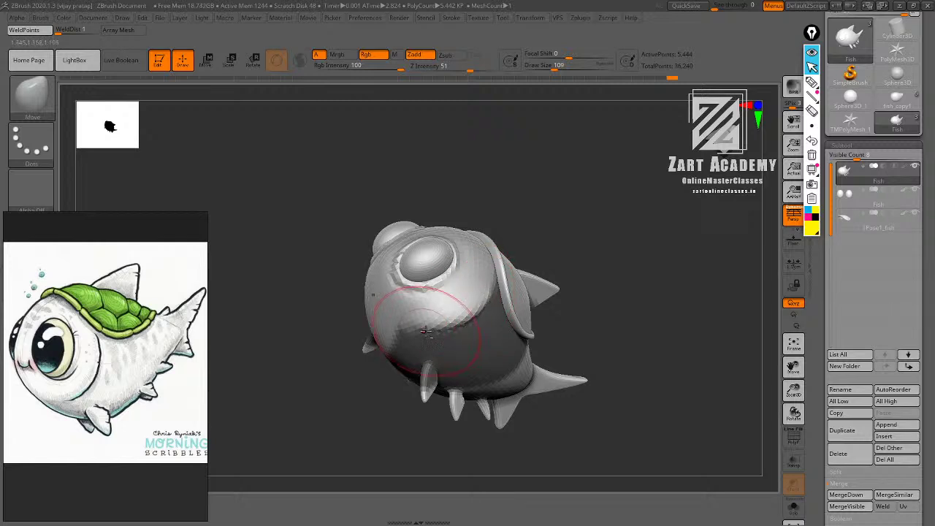
# Pull the unmasked gill fold edge outward over the masked body with the Move brush at size 109, and clear the mask.
pyautogui.moveTo(605, 258); pyautogui.dragTo(537, 272)
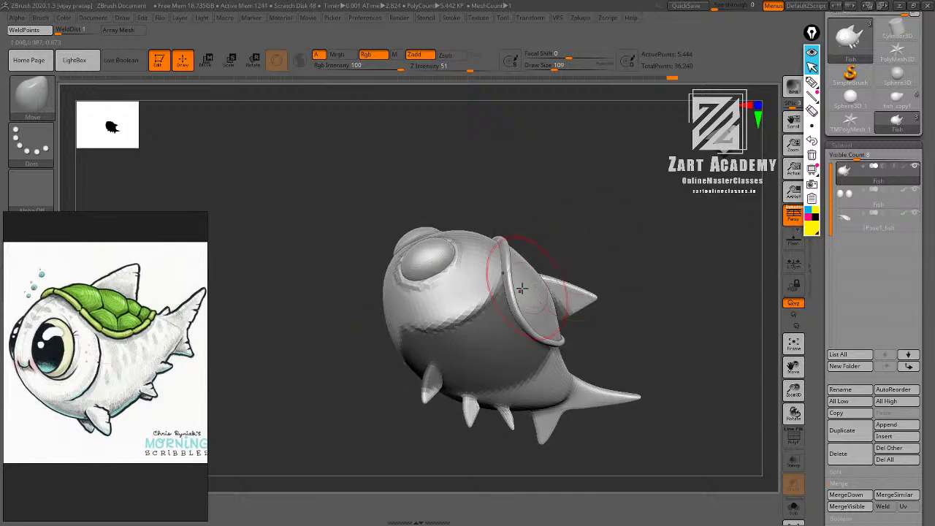
pyautogui.keyDown('alt'); pyautogui.moveTo(571, 212); pyautogui.dragTo(566, 252); pyautogui.keyUp('alt')
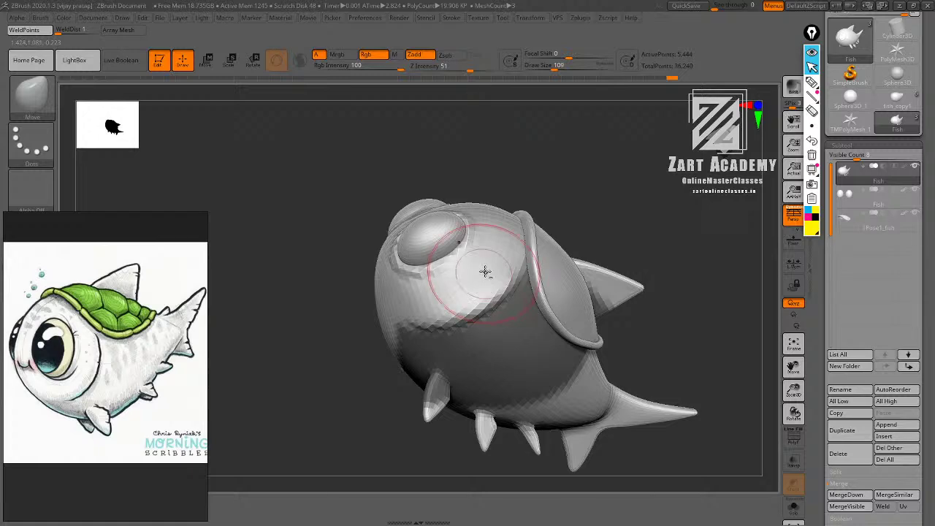
pyautogui.moveTo(614, 218); pyautogui.dragTo(514, 281)
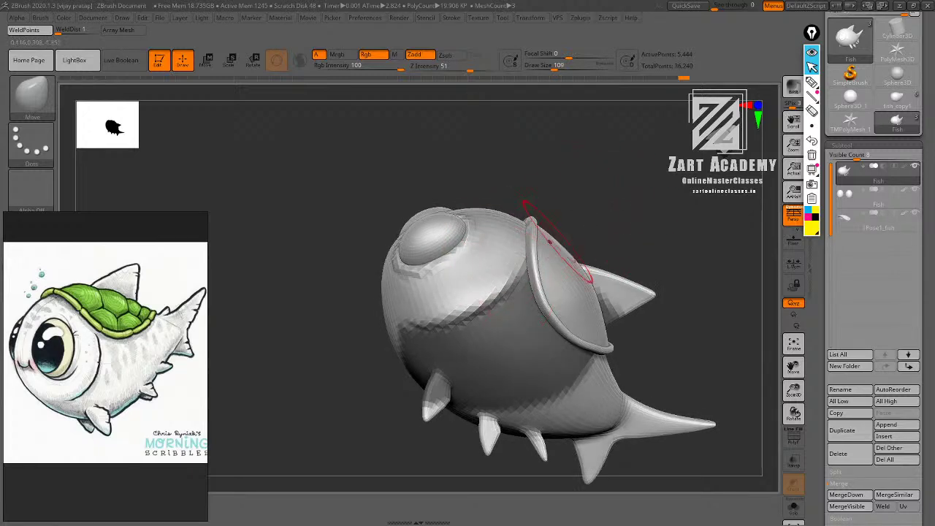
pyautogui.moveTo(594, 228); pyautogui.dragTo(569, 217)
pyautogui.moveTo(488, 276); pyautogui.dragTo(501, 264)
pyautogui.moveTo(615, 226)
pyautogui.keyDown('alt'); pyautogui.mouseDown()
pyautogui.moveTo(640, 219)
pyautogui.moveTo(646, 231)
pyautogui.mouseUp(); pyautogui.keyUp('alt')
pyautogui.keyDown('alt'); pyautogui.moveTo(646, 231); pyautogui.dragTo(630, 226); pyautogui.keyUp('alt')
pyautogui.moveTo(630, 285); pyautogui.dragTo(595, 264)
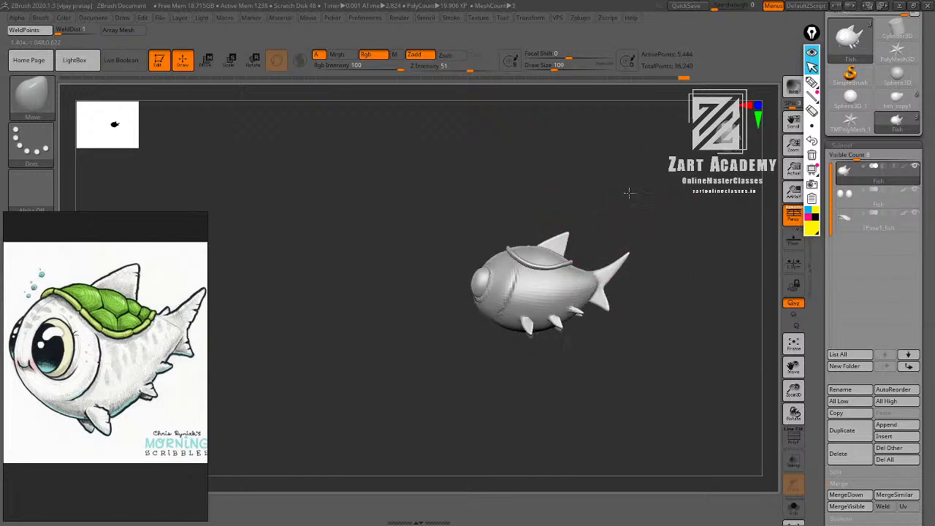
pyautogui.moveTo(628, 193); pyautogui.dragTo(646, 233)
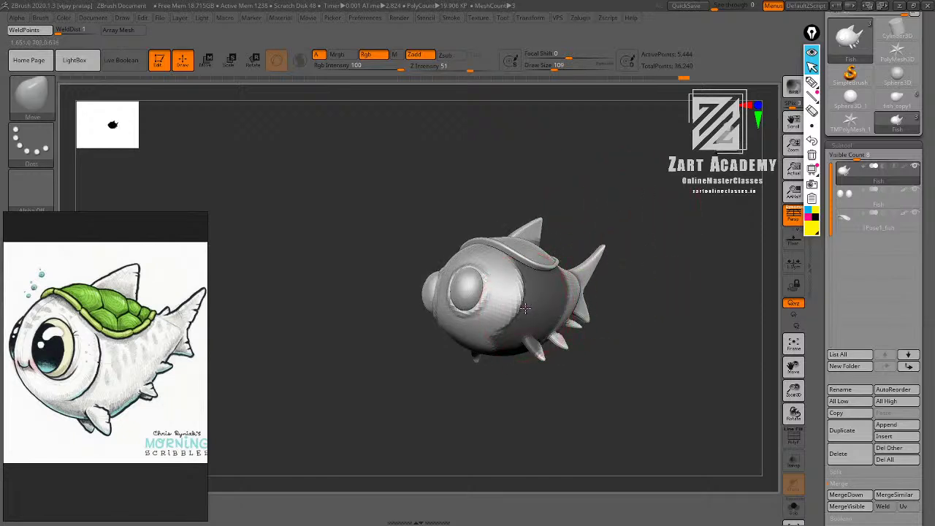
pyautogui.moveTo(524, 312); pyautogui.dragTo(521, 315)
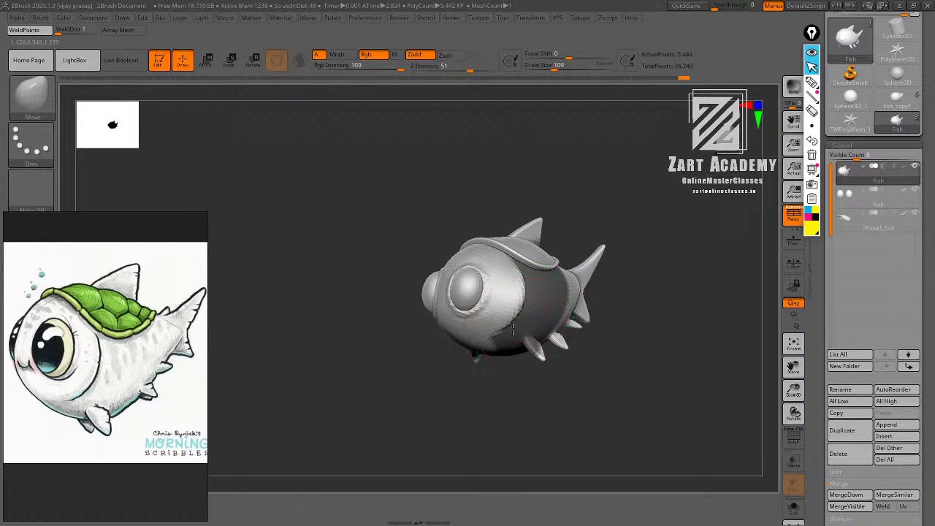
pyautogui.moveTo(630, 236); pyautogui.dragTo(650, 232)
pyautogui.moveTo(638, 193)
pyautogui.keyDown('ctrl'); pyautogui.mouseDown()
pyautogui.moveTo(680, 246)
pyautogui.moveTo(677, 260)
pyautogui.moveTo(616, 253)
pyautogui.moveTo(627, 298)
pyautogui.mouseUp(); pyautogui.keyUp('ctrl')
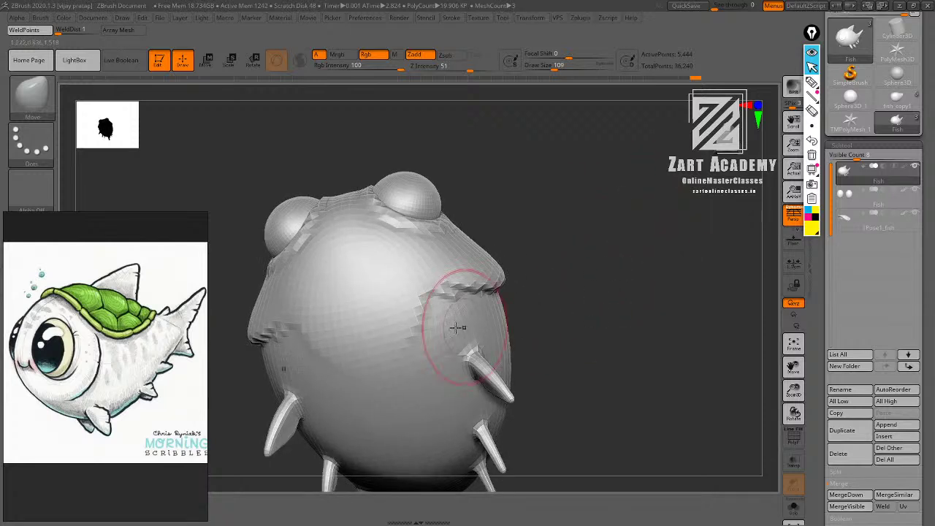
# Smooth the belly area behind the gill fold, and soften the fold's edge at the higher subdivision level.
pyautogui.moveTo(445, 342)
pyautogui.keyDown('shift'); pyautogui.mouseDown()
pyautogui.moveTo(407, 294)
pyautogui.moveTo(482, 323)
pyautogui.mouseUp(); pyautogui.keyUp('shift')
pyautogui.moveTo(608, 286)
pyautogui.mouseDown()
pyautogui.moveTo(539, 353)
pyautogui.moveTo(541, 398)
pyautogui.moveTo(628, 256)
pyautogui.moveTo(620, 253)
pyautogui.moveTo(650, 256)
pyautogui.moveTo(604, 242)
pyautogui.moveTo(628, 267)
pyautogui.moveTo(616, 246)
pyautogui.moveTo(628, 213)
pyautogui.moveTo(645, 247)
pyautogui.moveTo(638, 238)
pyautogui.mouseUp()
pyautogui.press('d')
pyautogui.keyDown('shift'); pyautogui.moveTo(499, 269); pyautogui.dragTo(470, 253); pyautogui.keyUp('shift')
pyautogui.moveTo(658, 235)
pyautogui.mouseDown()
pyautogui.moveTo(672, 230)
pyautogui.moveTo(640, 211)
pyautogui.moveTo(637, 261)
pyautogui.moveTo(604, 268)
pyautogui.mouseUp()
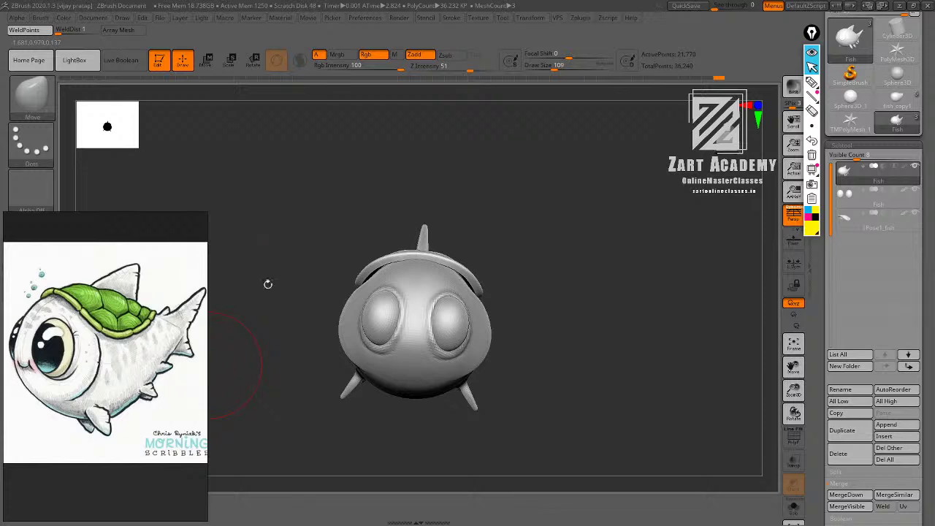
pyautogui.moveTo(578, 237); pyautogui.dragTo(601, 199)
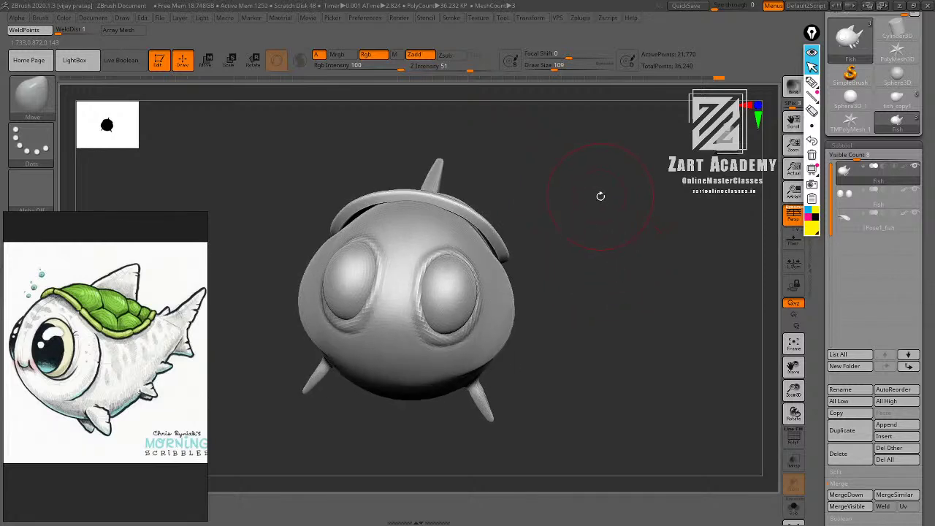
# Combine the fish's subtools into one posing mesh with Transpose Master's TPoseMesh, and hide the eyeballs.
pyautogui.click(583, 18)
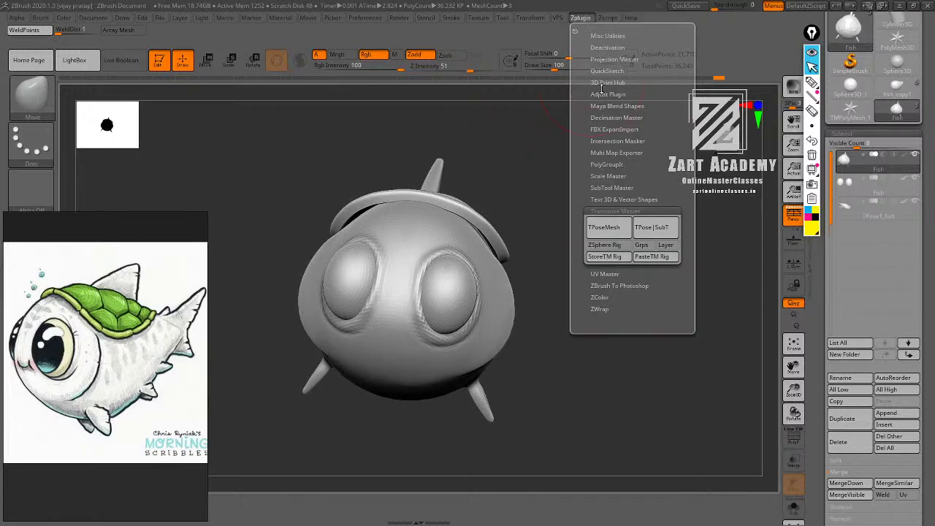
pyautogui.click(620, 230)
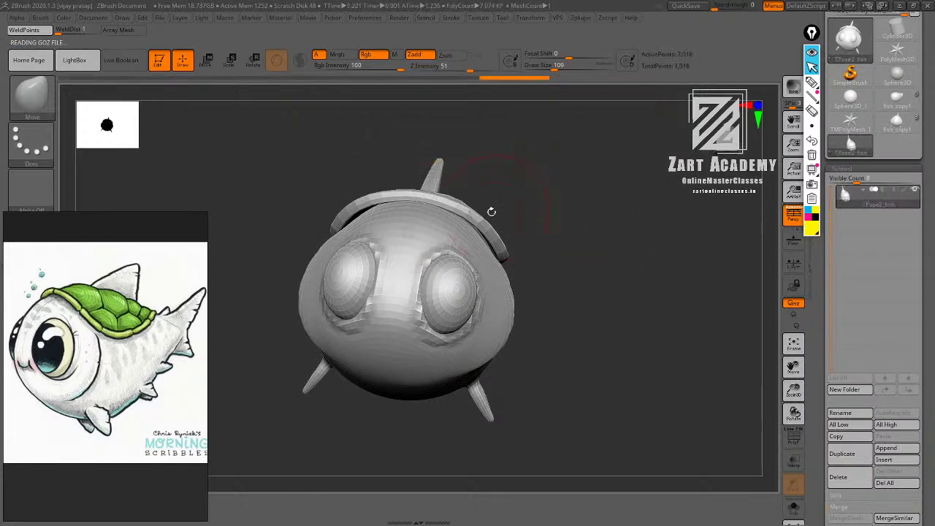
pyautogui.moveTo(594, 271); pyautogui.dragTo(577, 271)
pyautogui.hotkey('ctrl', 'shift')
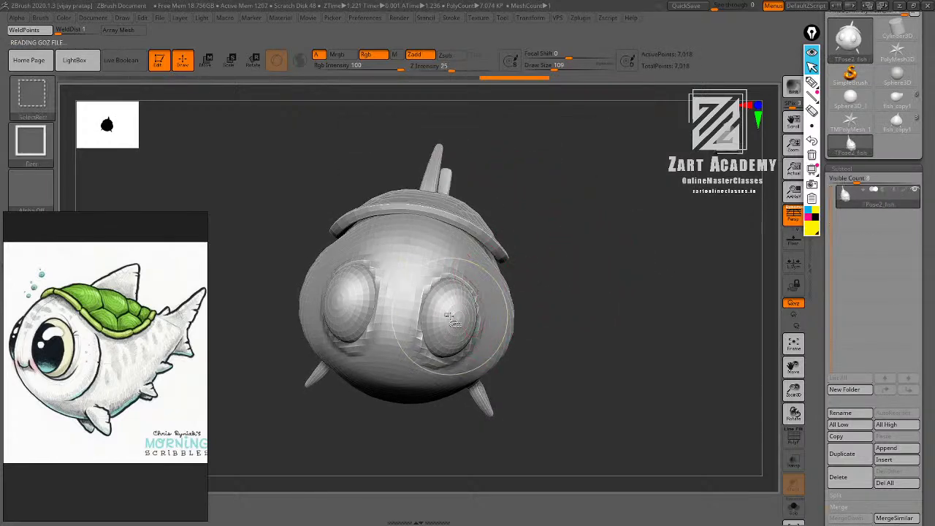
pyautogui.keyDown('ctrl'); pyautogui.keyDown('shift'); pyautogui.click(454, 315); pyautogui.keyUp('shift'); pyautogui.keyUp('ctrl')
pyautogui.keyDown('ctrl'); pyautogui.keyDown('shift'); pyautogui.click(458, 314); pyautogui.keyUp('shift'); pyautogui.keyUp('ctrl')
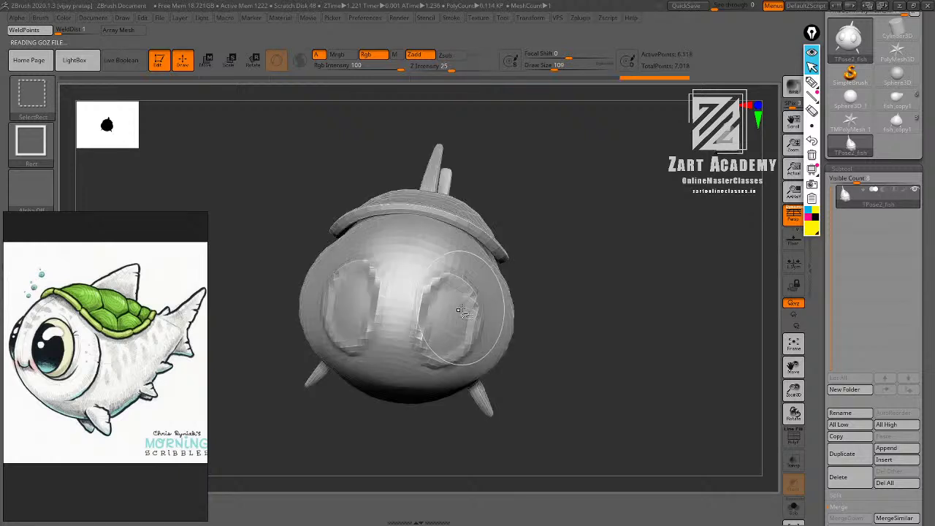
pyautogui.moveTo(599, 256); pyautogui.dragTo(575, 265)
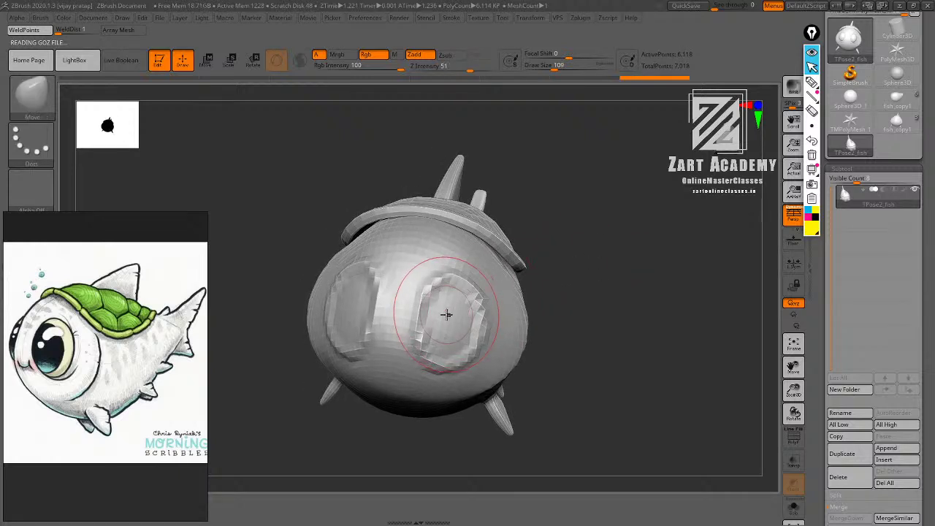
# Paint a mask over both eye sockets with the MaskPen and invert it so only the sockets stay editable.
pyautogui.moveTo(442, 289)
pyautogui.keyDown('ctrl'); pyautogui.mouseDown()
pyautogui.moveTo(440, 313)
pyautogui.moveTo(461, 304)
pyautogui.mouseUp(); pyautogui.keyUp('ctrl')
pyautogui.keyDown('ctrl'); pyautogui.click(45, 150); pyautogui.keyUp('ctrl')
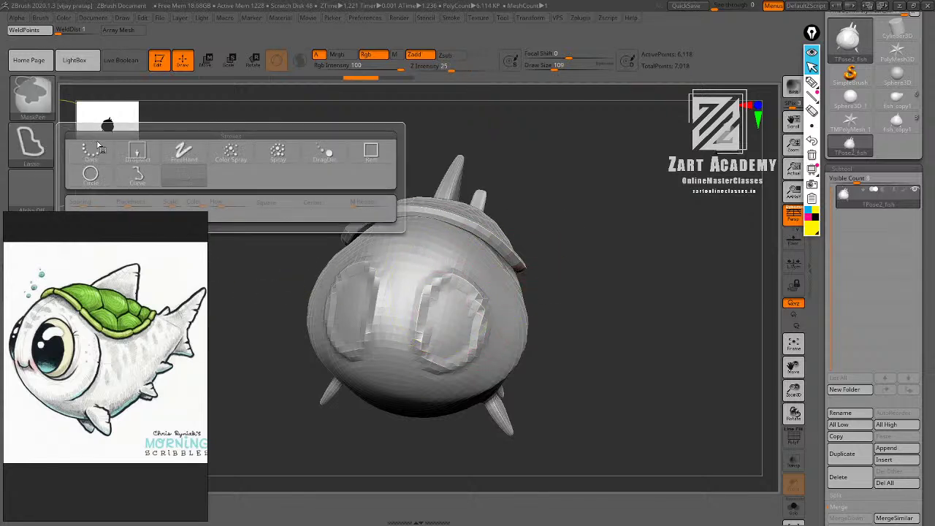
pyautogui.keyDown('ctrl'); pyautogui.click(189, 154); pyautogui.keyUp('ctrl')
pyautogui.moveTo(451, 294)
pyautogui.keyDown('ctrl'); pyautogui.mouseDown()
pyautogui.moveTo(444, 328)
pyautogui.moveTo(445, 304)
pyautogui.moveTo(462, 328)
pyautogui.mouseUp(); pyautogui.keyUp('ctrl')
pyautogui.hotkey('ctrl', 'z')
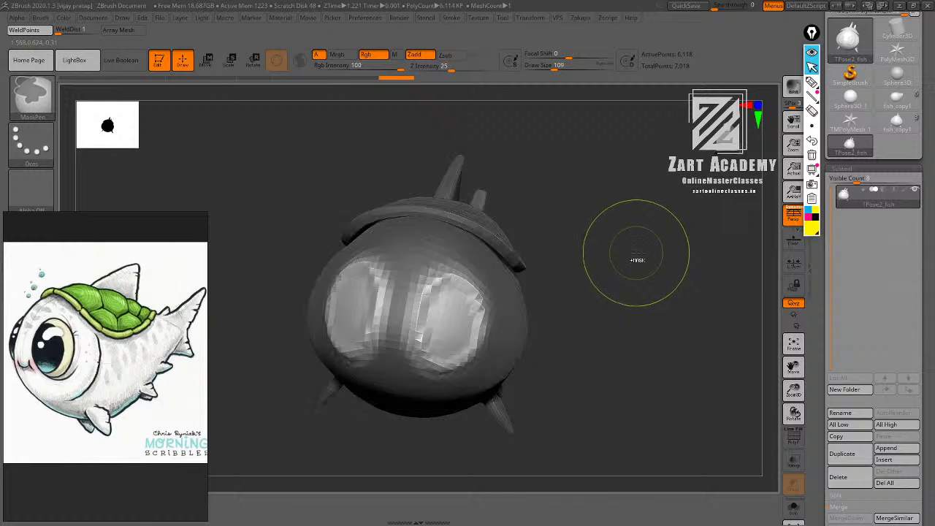
pyautogui.keyDown('ctrl'); pyautogui.click(631, 263); pyautogui.keyUp('ctrl')
# Unhide the eyeballs and soften the mask edge around the eye sockets.
pyautogui.moveTo(620, 255)
pyautogui.mouseDown()
pyautogui.moveTo(624, 261)
pyautogui.moveTo(633, 239)
pyautogui.moveTo(595, 238)
pyautogui.moveTo(610, 239)
pyautogui.mouseUp()
pyautogui.keyDown('ctrl'); pyautogui.keyDown('shift'); pyautogui.click(632, 255); pyautogui.keyUp('shift'); pyautogui.keyUp('ctrl')
pyautogui.moveTo(610, 240)
pyautogui.keyDown('alt'); pyautogui.mouseDown()
pyautogui.moveTo(619, 265)
pyautogui.moveTo(599, 269)
pyautogui.moveTo(612, 282)
pyautogui.moveTo(570, 267)
pyautogui.moveTo(586, 278)
pyautogui.moveTo(579, 294)
pyautogui.moveTo(567, 255)
pyautogui.moveTo(626, 273)
pyautogui.mouseUp(); pyautogui.keyUp('alt')
pyautogui.keyDown('ctrl'); pyautogui.click(462, 321); pyautogui.keyUp('ctrl')
# Centre the move gizmo on one eye and shift both eyes with their sockets outward by about 0.13 units.
pyautogui.press('w')
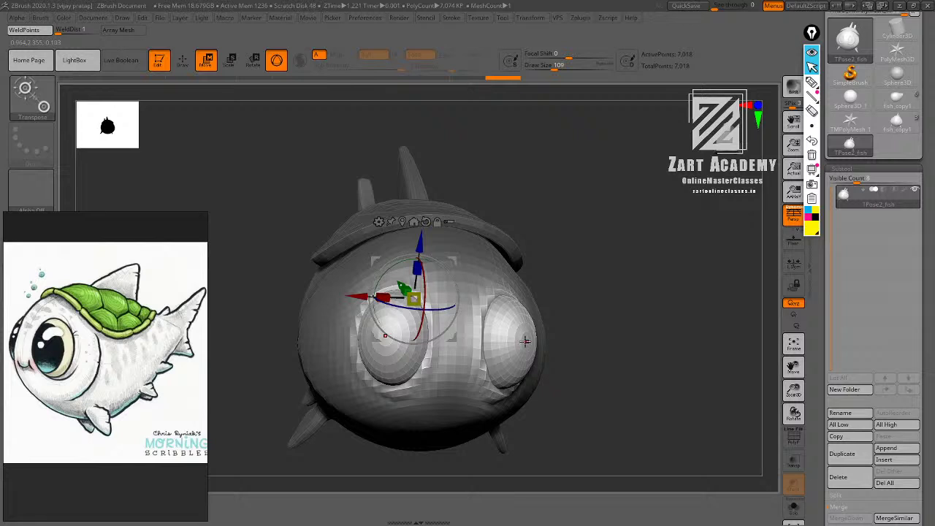
pyautogui.keyDown('alt'); pyautogui.click(526, 341); pyautogui.keyUp('alt')
pyautogui.moveTo(657, 298); pyautogui.dragTo(628, 297)
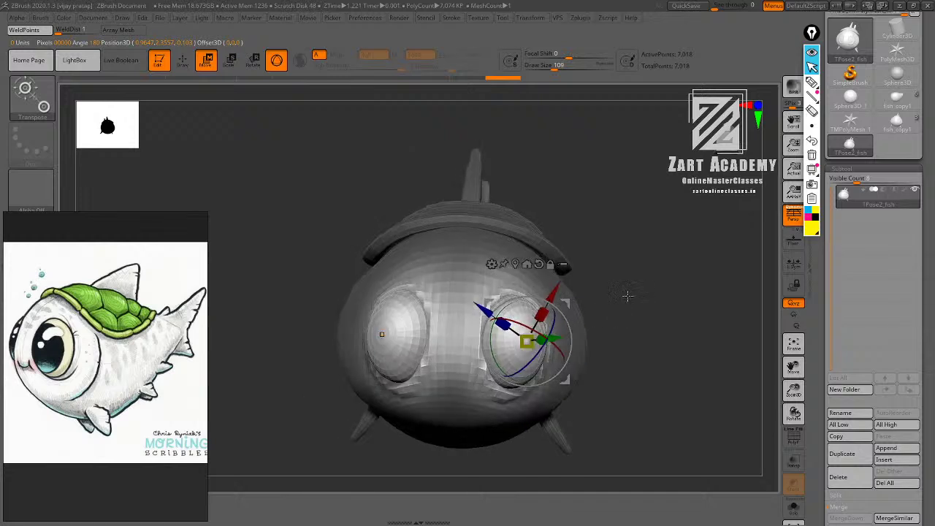
pyautogui.keyDown('alt'); pyautogui.moveTo(514, 302); pyautogui.dragTo(634, 289); pyautogui.keyUp('alt')
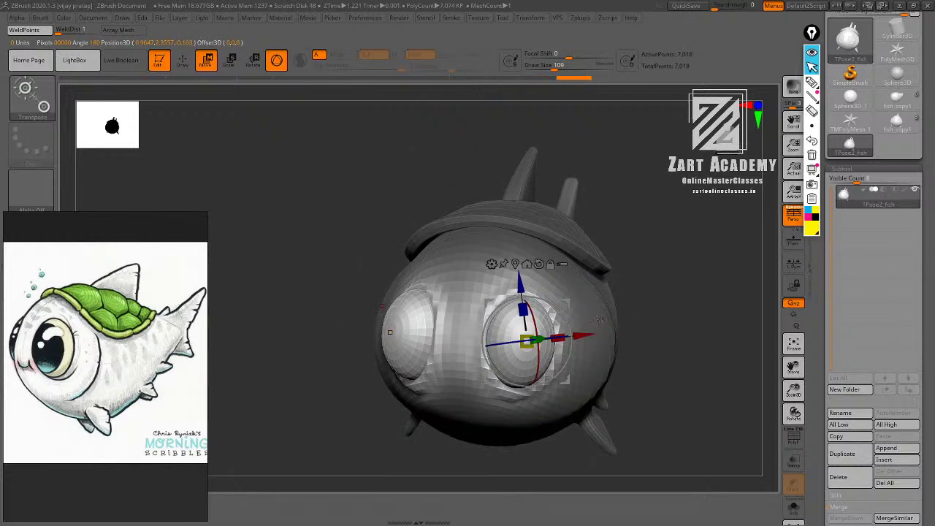
pyautogui.moveTo(589, 335); pyautogui.dragTo(597, 335)
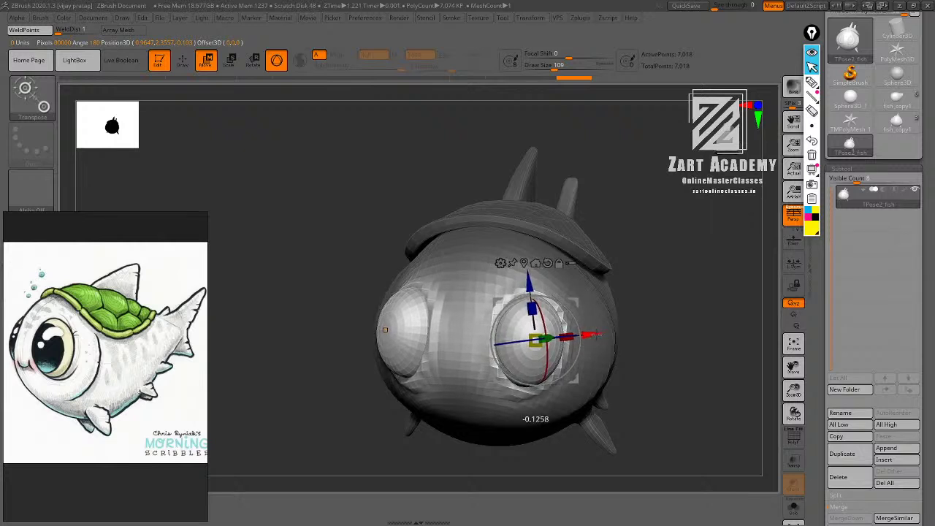
pyautogui.press('q')
pyautogui.moveTo(682, 292)
pyautogui.keyDown('shift'); pyautogui.mouseDown()
pyautogui.moveTo(694, 294)
pyautogui.moveTo(649, 274)
pyautogui.moveTo(613, 242)
pyautogui.moveTo(645, 234)
pyautogui.moveTo(678, 273)
pyautogui.moveTo(626, 231)
pyautogui.moveTo(650, 265)
pyautogui.moveTo(609, 290)
pyautogui.moveTo(570, 292)
pyautogui.moveTo(653, 282)
pyautogui.moveTo(643, 312)
pyautogui.mouseUp(); pyautogui.keyUp('shift')
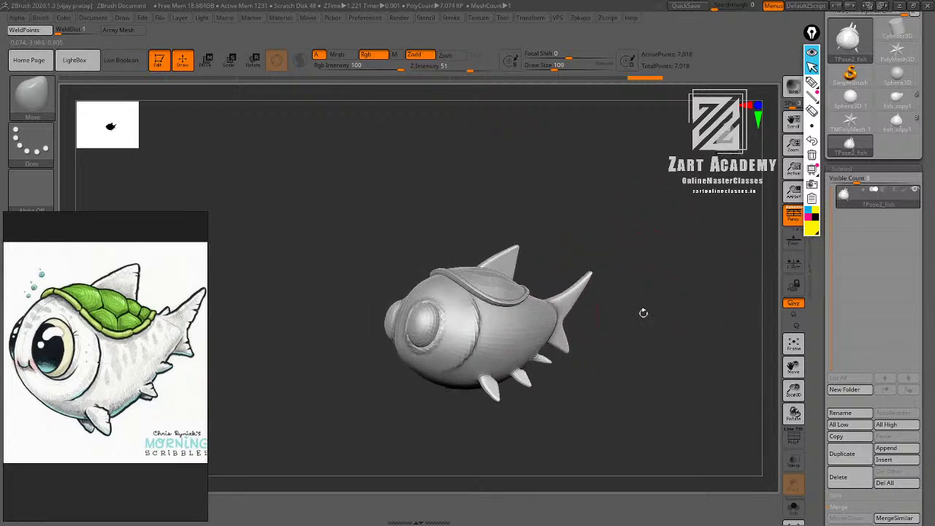
# Isolate the fish's body and adjust the contour of its belly and head with the Move brush at draw size 153.
pyautogui.keyDown('ctrl'); pyautogui.keyDown('shift'); pyautogui.click(482, 360); pyautogui.keyUp('shift'); pyautogui.keyUp('ctrl')
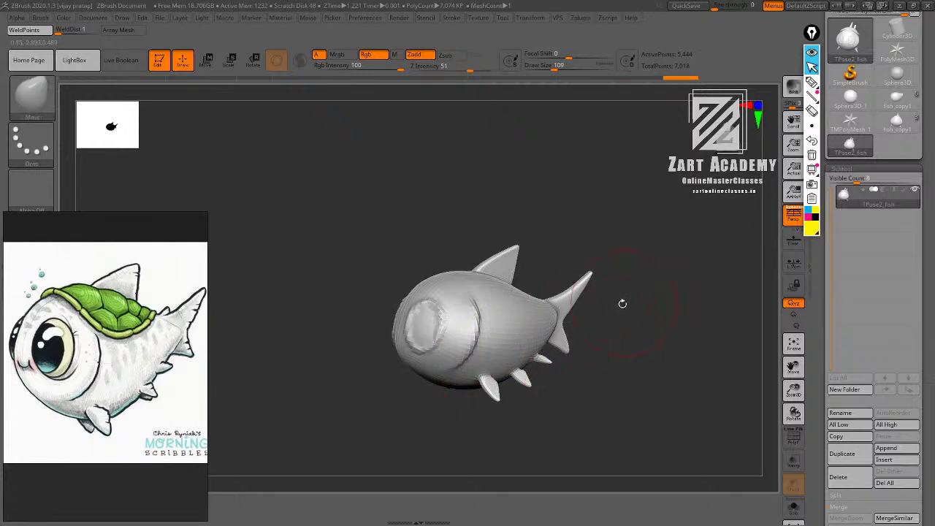
pyautogui.press('b')
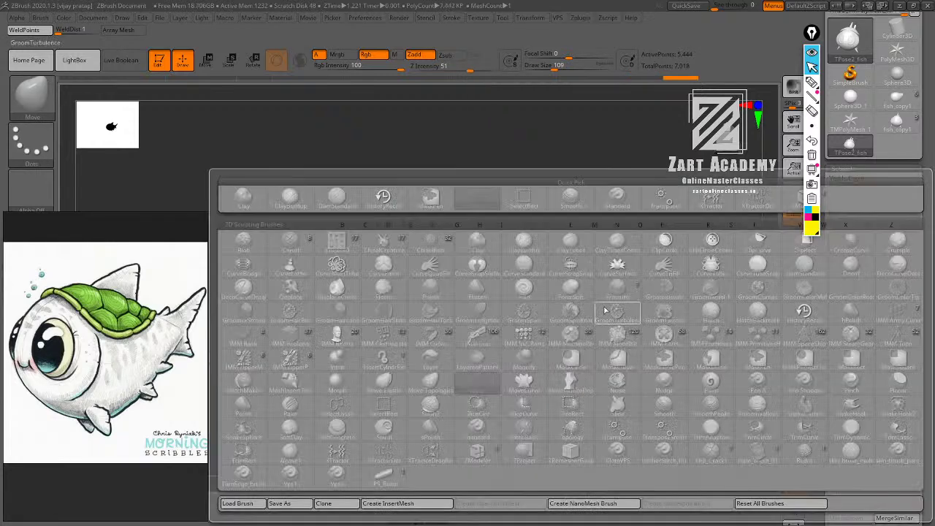
pyautogui.press('m')
pyautogui.press('v')
pyautogui.moveTo(589, 362)
pyautogui.mouseDown()
pyautogui.moveTo(583, 370)
pyautogui.moveTo(620, 373)
pyautogui.moveTo(464, 389)
pyautogui.mouseUp()
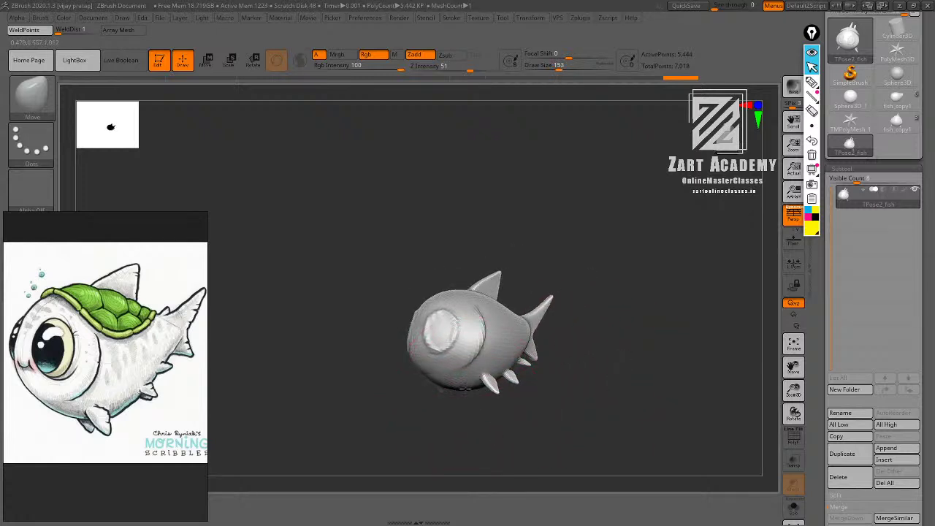
pyautogui.moveTo(453, 407); pyautogui.dragTo(498, 436)
pyautogui.moveTo(496, 398)
pyautogui.mouseDown()
pyautogui.moveTo(503, 429)
pyautogui.moveTo(537, 441)
pyautogui.mouseUp()
pyautogui.moveTo(589, 420); pyautogui.dragTo(604, 419)
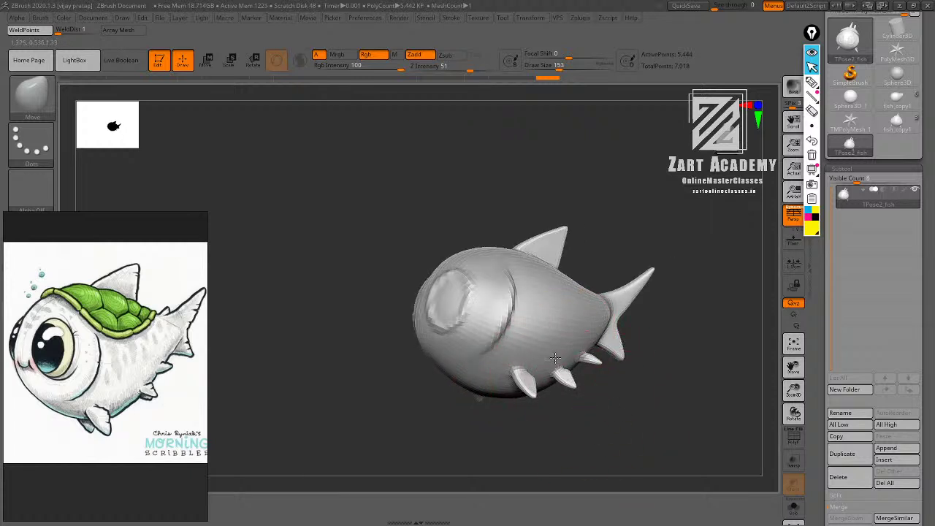
pyautogui.moveTo(629, 329); pyautogui.dragTo(656, 323)
pyautogui.moveTo(601, 359)
pyautogui.mouseDown()
pyautogui.moveTo(621, 324)
pyautogui.moveTo(605, 333)
pyautogui.moveTo(637, 358)
pyautogui.moveTo(594, 352)
pyautogui.mouseUp()
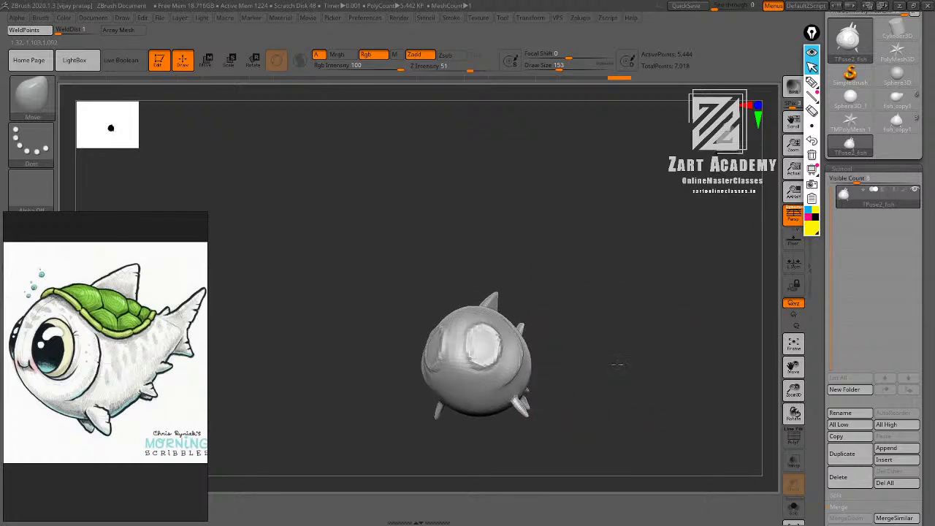
pyautogui.moveTo(506, 355)
pyautogui.mouseDown()
pyautogui.moveTo(695, 332)
pyautogui.moveTo(522, 358)
pyautogui.mouseUp()
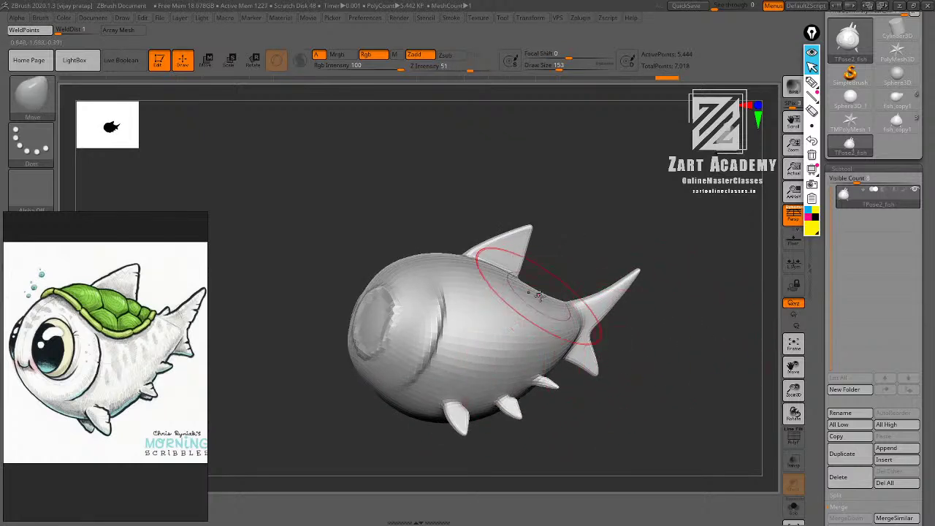
# Smooth the body along the back between the dorsal fin and the tail, and show the hidden eyes and shell again.
pyautogui.keyDown('alt'); pyautogui.moveTo(593, 258); pyautogui.dragTo(548, 359); pyautogui.keyUp('alt')
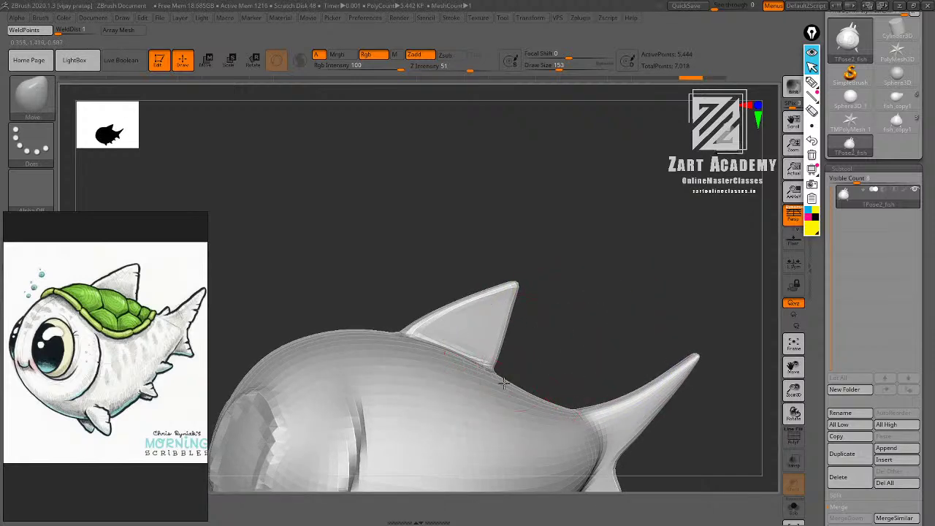
pyautogui.keyDown('alt'); pyautogui.moveTo(544, 296); pyautogui.dragTo(548, 325); pyautogui.keyUp('alt')
pyautogui.keyDown('shift'); pyautogui.moveTo(510, 267); pyautogui.dragTo(511, 253); pyautogui.keyUp('shift')
pyautogui.moveTo(391, 313)
pyautogui.keyDown('shift'); pyautogui.mouseDown()
pyautogui.moveTo(516, 250)
pyautogui.moveTo(552, 201)
pyautogui.mouseUp(); pyautogui.keyUp('shift')
pyautogui.moveTo(550, 226)
pyautogui.mouseDown()
pyautogui.moveTo(570, 249)
pyautogui.moveTo(503, 382)
pyautogui.mouseUp()
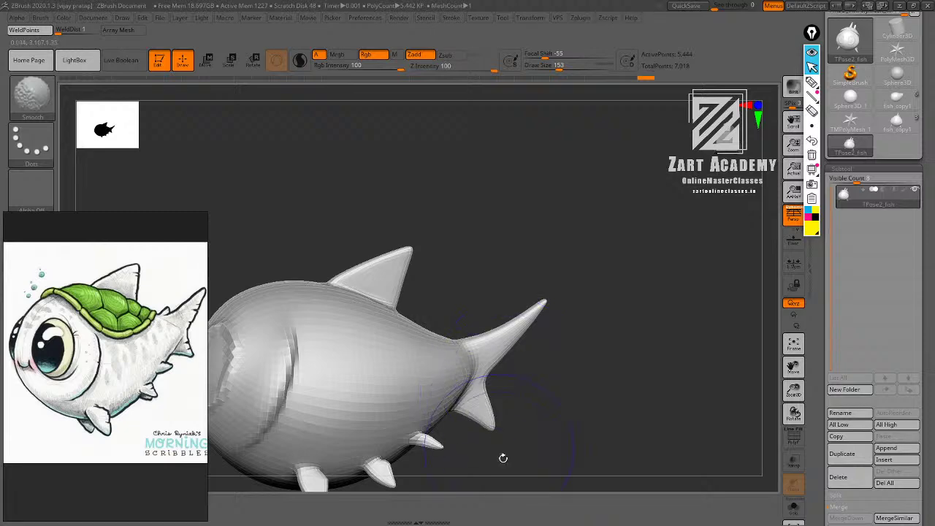
pyautogui.moveTo(502, 458)
pyautogui.mouseDown()
pyautogui.moveTo(578, 312)
pyautogui.moveTo(635, 316)
pyautogui.moveTo(599, 290)
pyautogui.moveTo(664, 334)
pyautogui.moveTo(614, 280)
pyautogui.moveTo(651, 314)
pyautogui.moveTo(636, 300)
pyautogui.moveTo(651, 300)
pyautogui.moveTo(633, 346)
pyautogui.mouseUp()
pyautogui.keyDown('ctrl'); pyautogui.keyDown('shift'); pyautogui.click(649, 307); pyautogui.keyUp('shift'); pyautogui.keyUp('ctrl')
# Isolate the eyeballs and mask the rest of the fish so that only the eyeballs stay editable.
pyautogui.press('w')
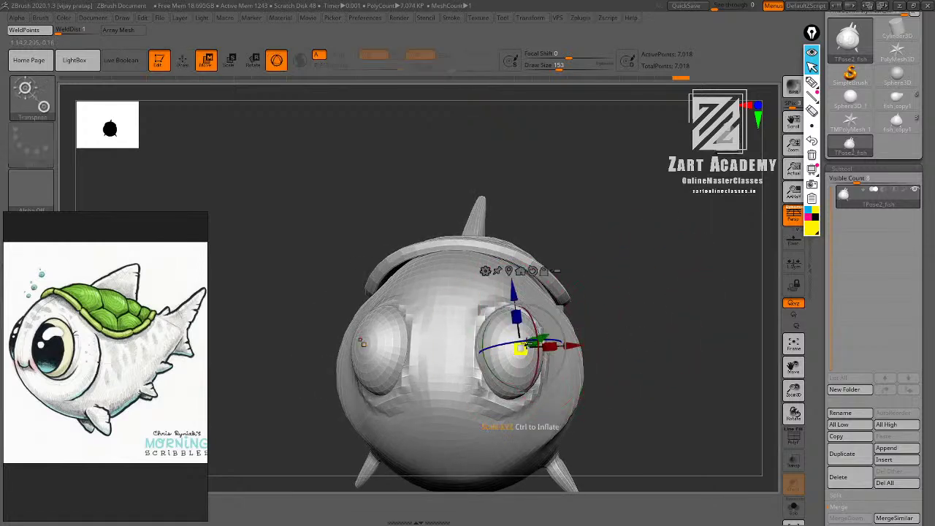
pyautogui.moveTo(584, 318); pyautogui.dragTo(622, 320)
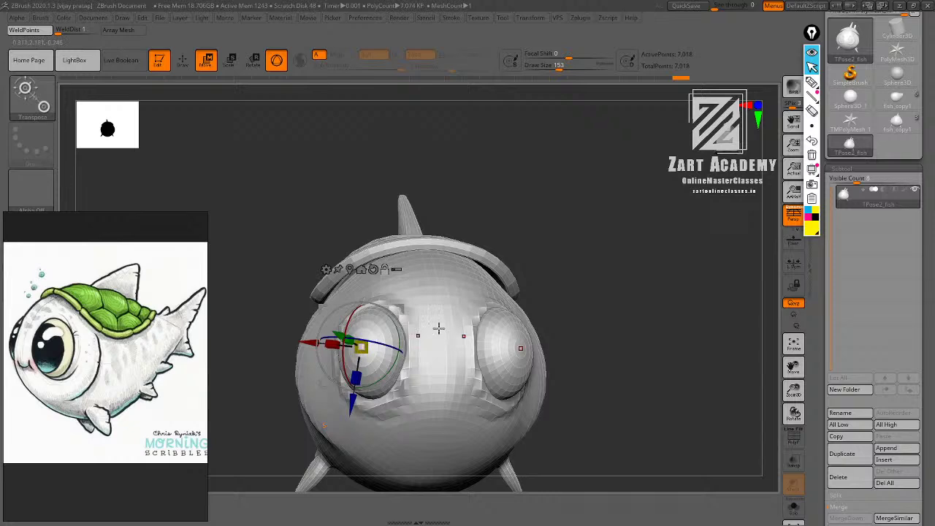
pyautogui.click(520, 348)
pyautogui.click(391, 355)
pyautogui.press('q')
pyautogui.keyDown('ctrl'); pyautogui.keyDown('shift'); pyautogui.click(514, 343); pyautogui.keyUp('shift'); pyautogui.keyUp('ctrl')
pyautogui.keyDown('ctrl'); pyautogui.click(638, 271); pyautogui.keyUp('ctrl')
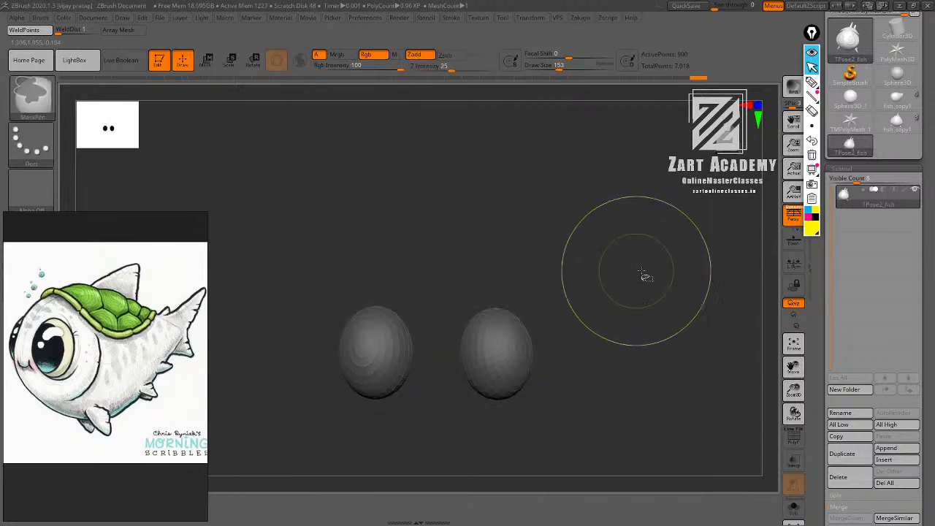
pyautogui.keyDown('ctrl'); pyautogui.keyDown('shift'); pyautogui.click(646, 276); pyautogui.keyUp('shift'); pyautogui.keyUp('ctrl')
# Stretch both eyeballs slightly taller with the gizmo and clear the mask.
pyautogui.press('w')
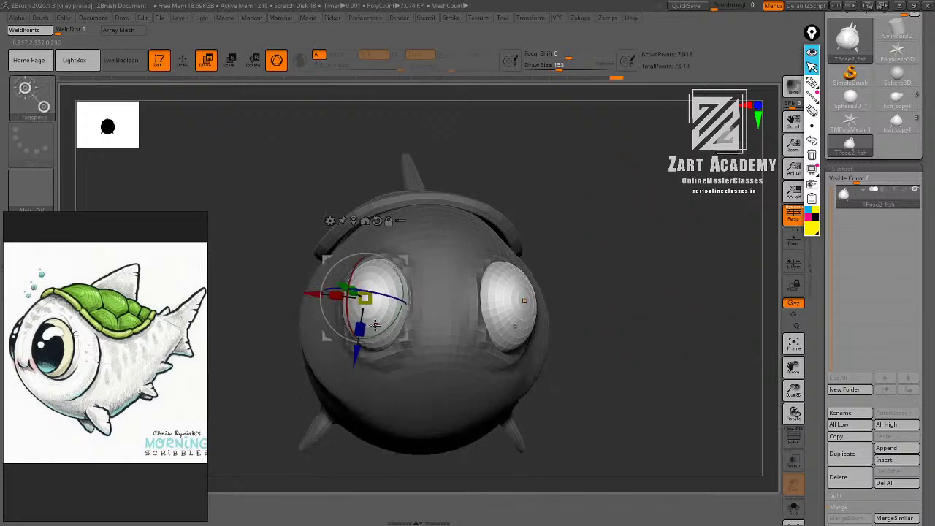
pyautogui.moveTo(375, 325); pyautogui.dragTo(356, 363)
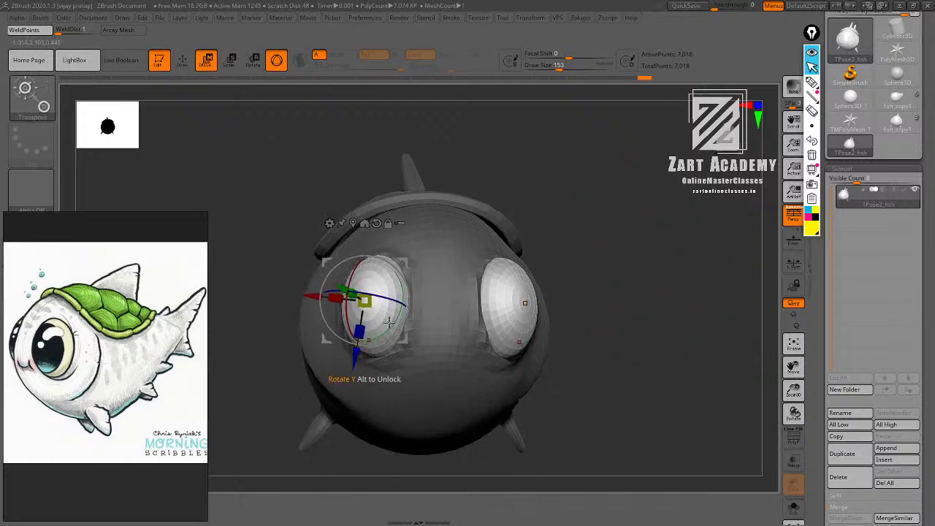
pyautogui.press('q')
pyautogui.keyDown('ctrl'); pyautogui.moveTo(588, 271); pyautogui.dragTo(593, 209, button='right'); pyautogui.keyUp('ctrl')
pyautogui.keyDown('ctrl'); pyautogui.moveTo(593, 209); pyautogui.dragTo(634, 244); pyautogui.keyUp('ctrl')
# Transfer the posed changes back to the original fish subtools with Transpose Master's TPose|SubT.
pyautogui.moveTo(690, 245)
pyautogui.mouseDown(button='right')
pyautogui.moveTo(644, 250)
pyautogui.moveTo(640, 231)
pyautogui.moveTo(655, 252)
pyautogui.mouseUp(button='right')
pyautogui.moveTo(672, 245); pyautogui.dragTo(629, 240, button='right')
pyautogui.moveTo(651, 252); pyautogui.dragTo(638, 223)
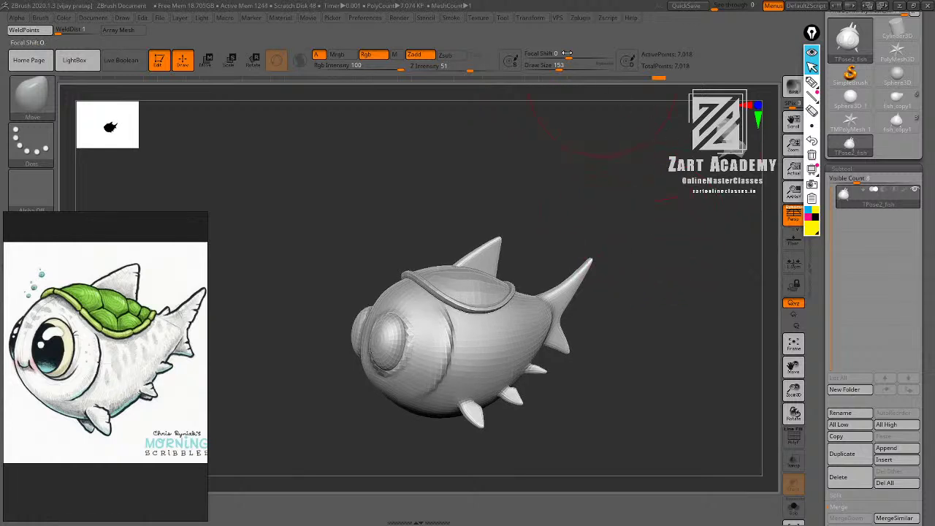
pyautogui.click(580, 18)
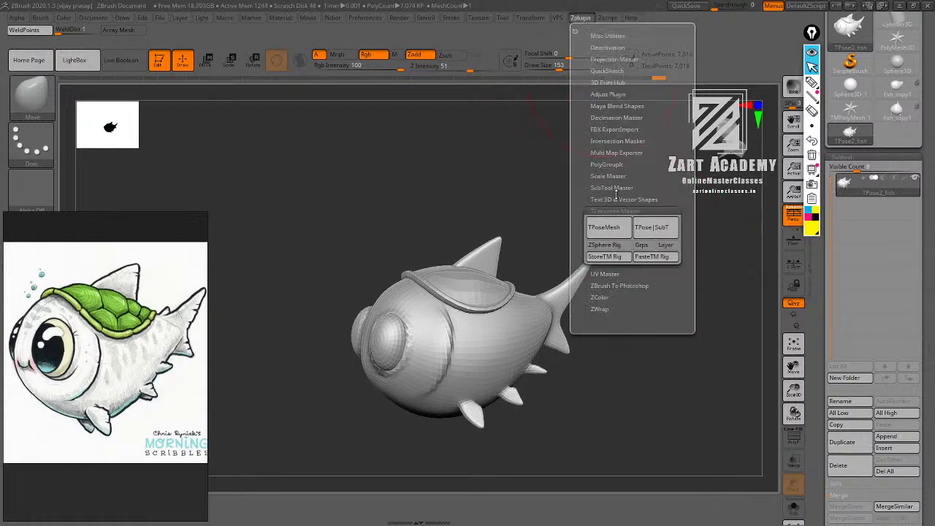
pyautogui.click(655, 229)
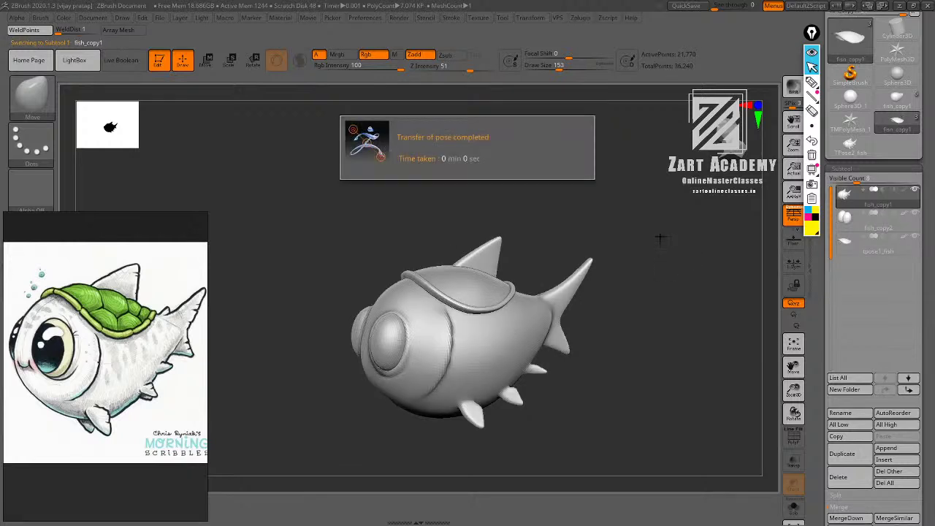
# Reduce the Move brush's draw size to 105, select the shell subtool, and toggle polypaint display for all subtools.
pyautogui.moveTo(660, 238); pyautogui.dragTo(513, 223)
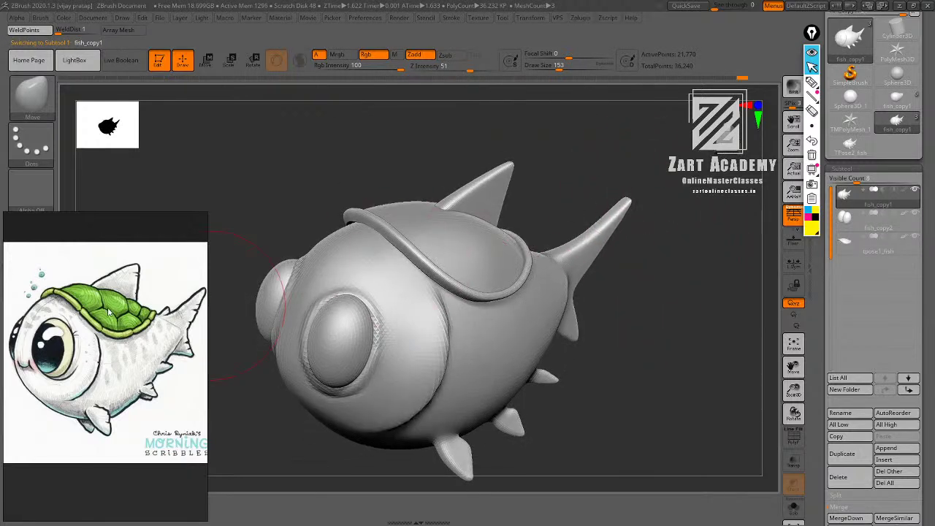
pyautogui.moveTo(514, 132); pyautogui.dragTo(572, 205)
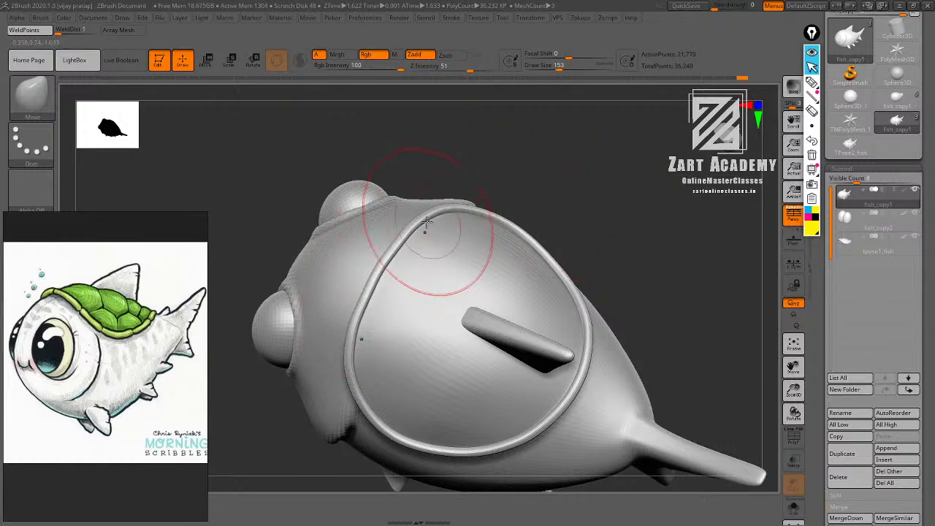
pyautogui.press('b')
pyautogui.press('m')
pyautogui.press('v')
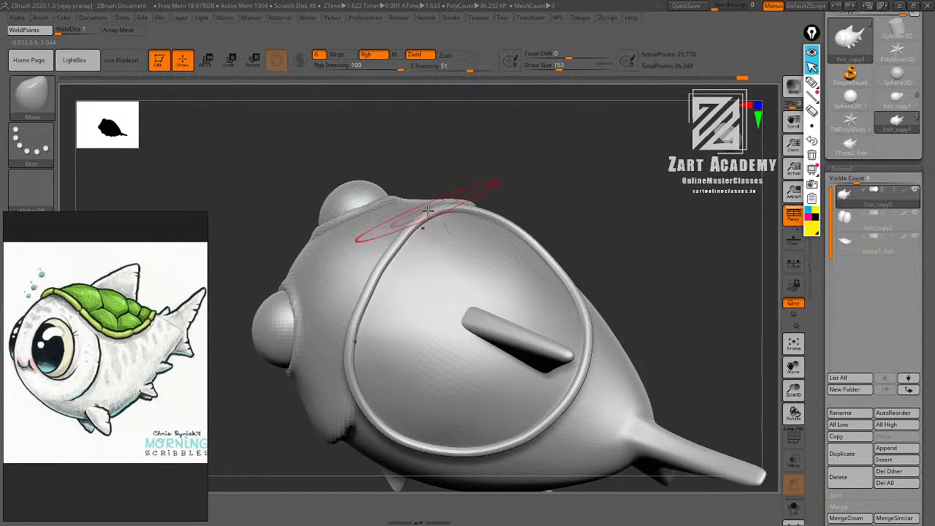
pyautogui.press('[')
pyautogui.press('[')
pyautogui.moveTo(528, 162); pyautogui.dragTo(515, 216)
pyautogui.keyDown('alt'); pyautogui.click(468, 275); pyautogui.keyUp('alt')
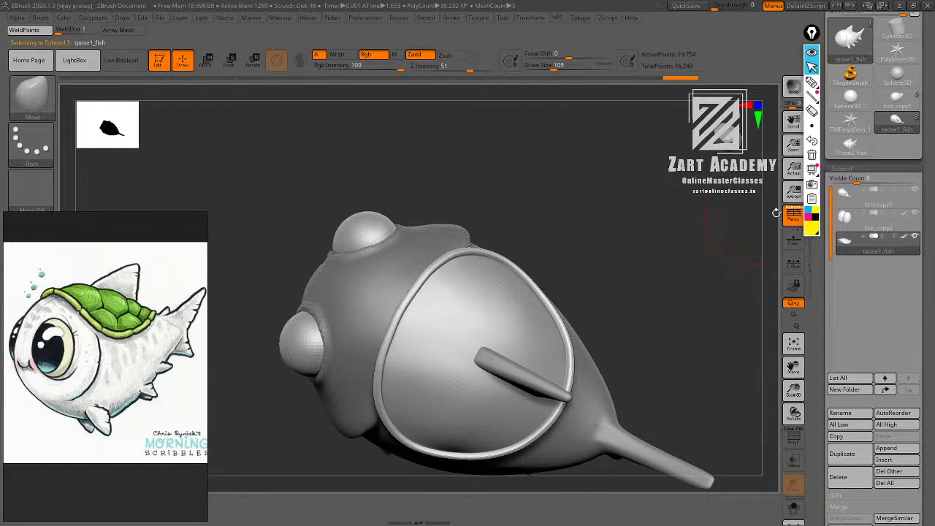
pyautogui.keyDown('shift'); pyautogui.click(905, 237); pyautogui.keyUp('shift')
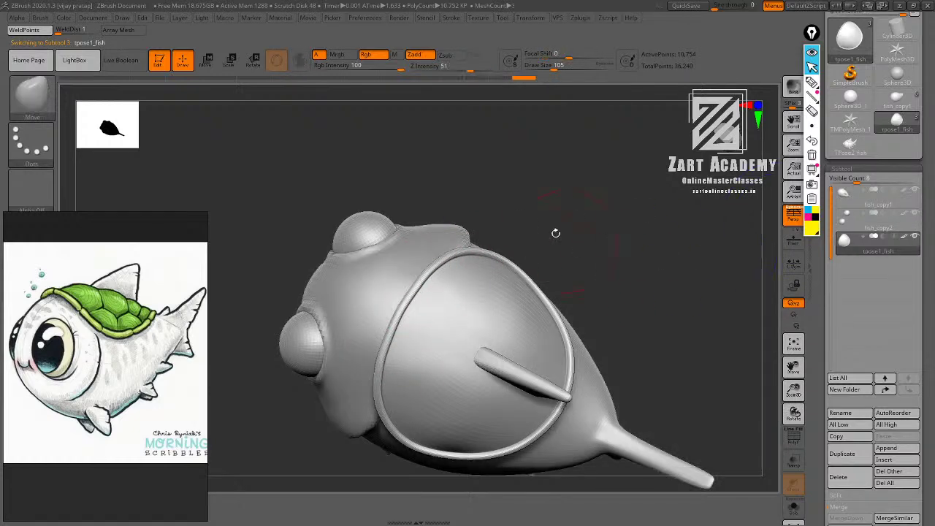
# Reshape the shell's outline over the fish's back with the Move brush and smooth its rim toward the tail.
pyautogui.keyDown('alt'); pyautogui.moveTo(547, 204); pyautogui.dragTo(546, 212); pyautogui.keyUp('alt')
pyautogui.keyDown('alt'); pyautogui.moveTo(476, 249); pyautogui.dragTo(448, 259); pyautogui.keyUp('alt')
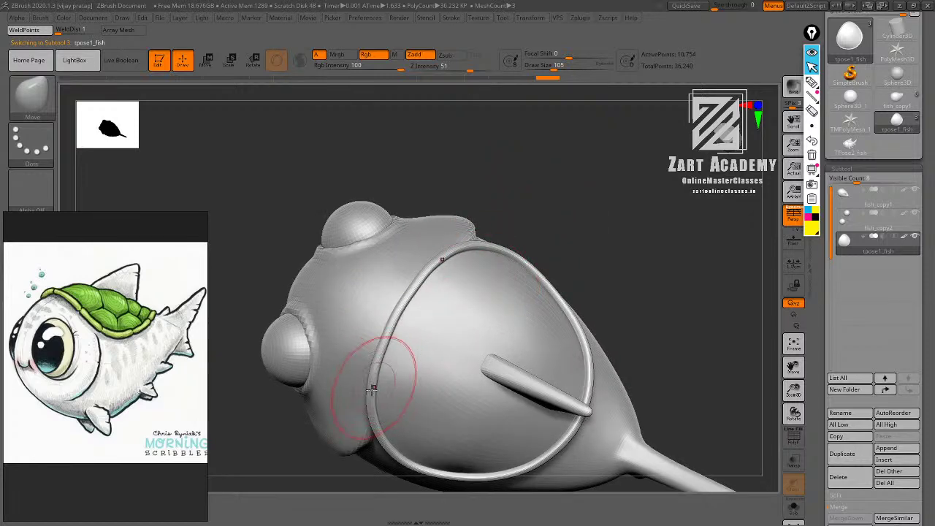
pyautogui.moveTo(565, 252)
pyautogui.mouseDown()
pyautogui.moveTo(567, 213)
pyautogui.moveTo(534, 203)
pyautogui.moveTo(524, 275)
pyautogui.moveTo(472, 372)
pyautogui.moveTo(409, 315)
pyautogui.moveTo(400, 321)
pyautogui.mouseUp()
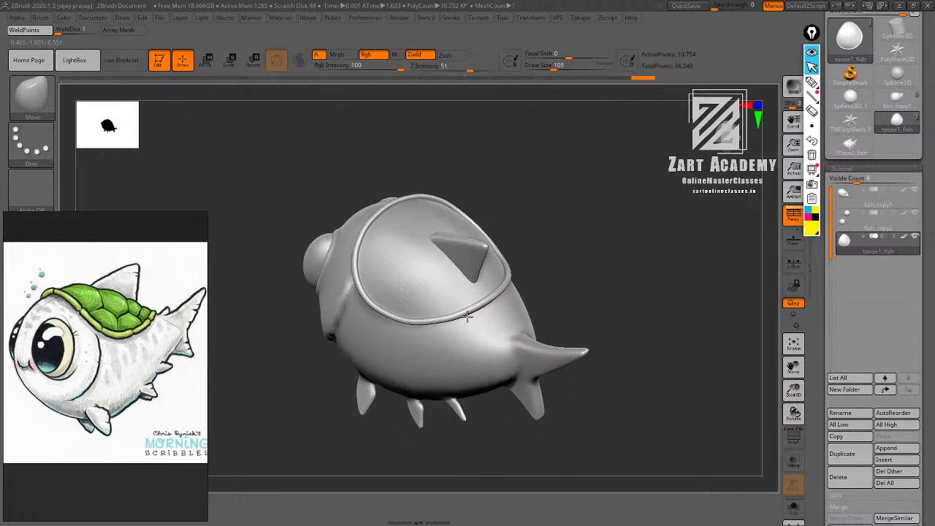
pyautogui.moveTo(557, 223); pyautogui.dragTo(560, 261)
pyautogui.keyDown('shift'); pyautogui.moveTo(381, 231); pyautogui.dragTo(503, 320); pyautogui.keyUp('shift')
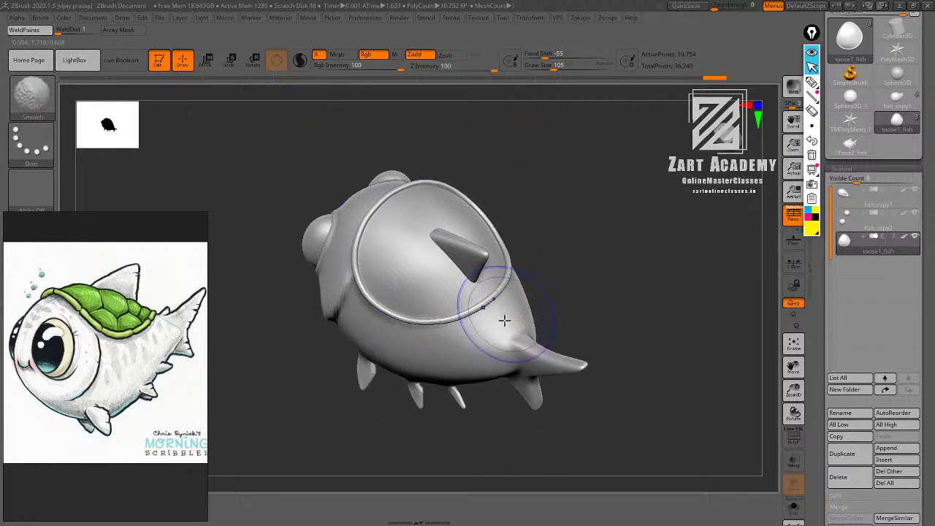
pyautogui.moveTo(608, 292)
pyautogui.mouseDown()
pyautogui.moveTo(616, 201)
pyautogui.moveTo(636, 180)
pyautogui.moveTo(630, 238)
pyautogui.mouseUp()
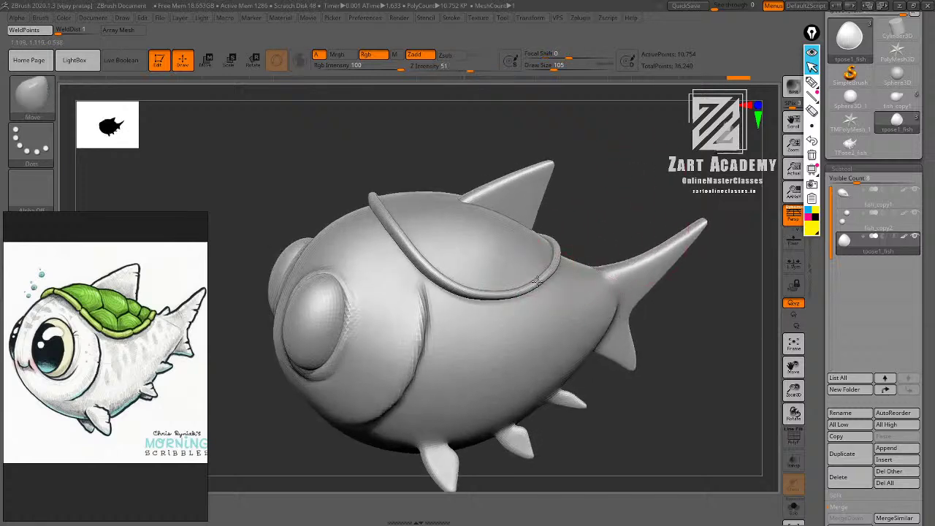
pyautogui.moveTo(551, 271); pyautogui.dragTo(510, 294)
pyautogui.moveTo(611, 222)
pyautogui.keyDown('alt'); pyautogui.mouseDown()
pyautogui.moveTo(616, 190)
pyautogui.moveTo(656, 204)
pyautogui.moveTo(635, 204)
pyautogui.moveTo(622, 182)
pyautogui.moveTo(579, 220)
pyautogui.moveTo(565, 262)
pyautogui.mouseUp(); pyautogui.keyUp('alt')
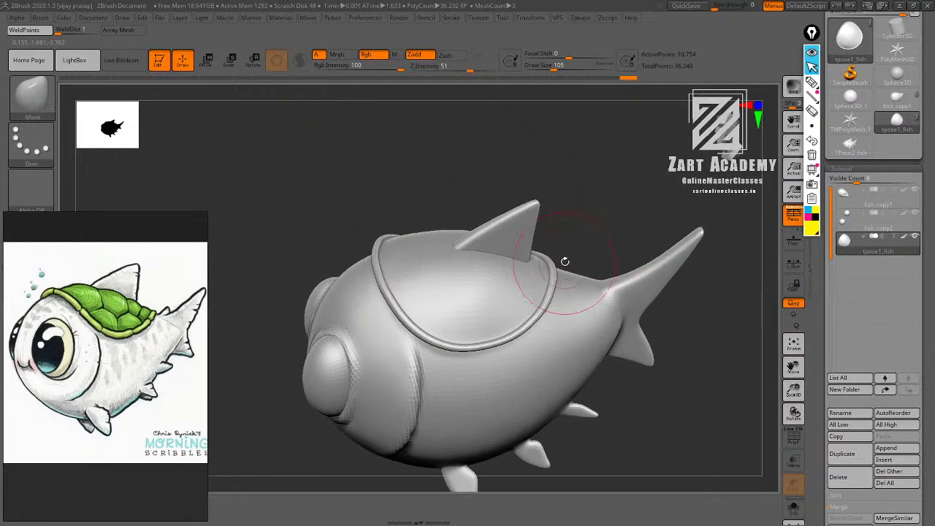
# Thicken the shell rim along its lower and rear side edge with the Inflate brush at Z intensity 10.
pyautogui.press('b')
pyautogui.press('i')
pyautogui.press('n')
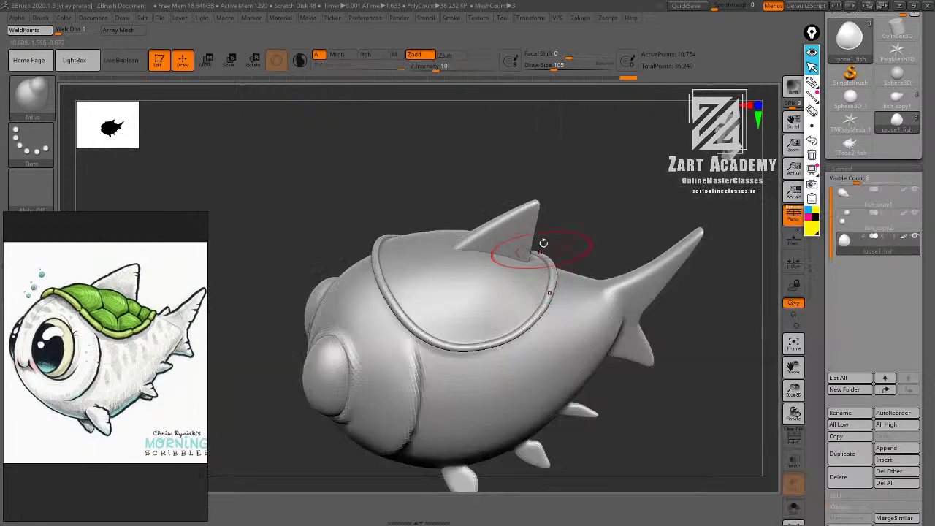
pyautogui.keyDown('alt'); pyautogui.moveTo(594, 163); pyautogui.dragTo(571, 167); pyautogui.keyUp('alt')
pyautogui.moveTo(571, 167); pyautogui.dragTo(563, 197)
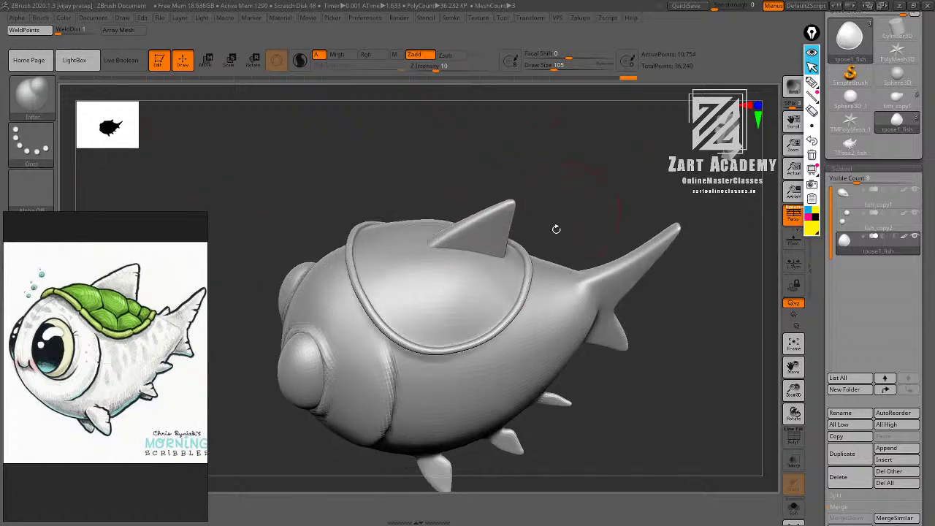
pyautogui.moveTo(419, 345); pyautogui.dragTo(448, 348)
pyautogui.hotkey('ctrl', 'z')
pyautogui.keyDown('alt'); pyautogui.moveTo(576, 194); pyautogui.dragTo(570, 222); pyautogui.keyUp('alt')
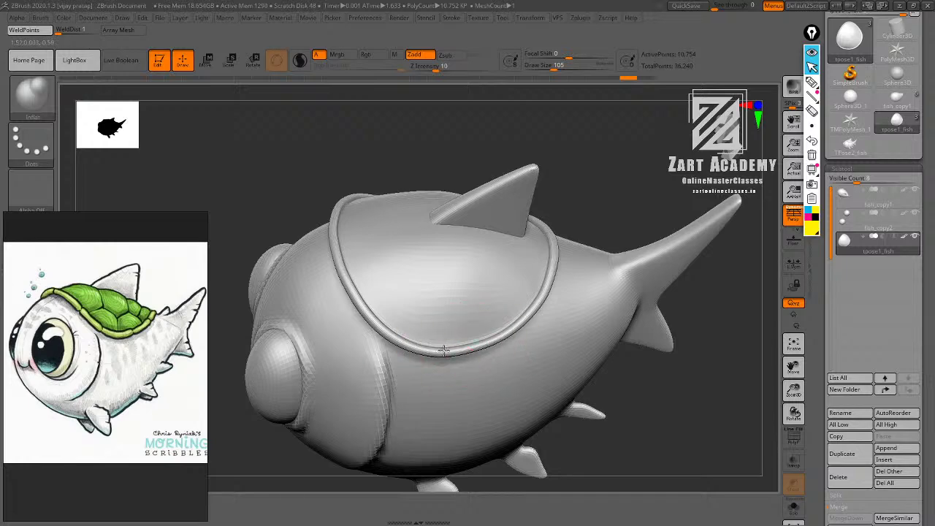
pyautogui.moveTo(517, 324); pyautogui.dragTo(553, 272)
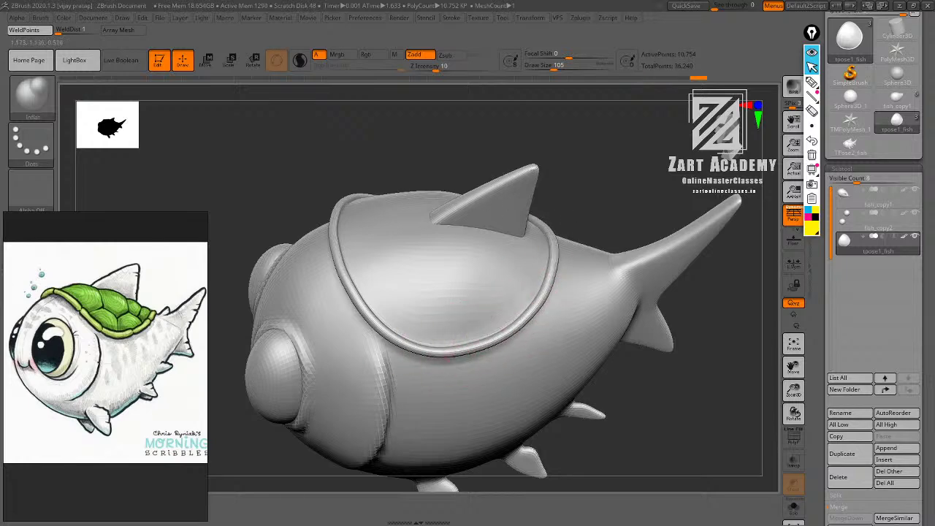
# Thicken the shell rim along its front edge, lower side and opposite side with the Inflate brush.
pyautogui.keyDown('alt'); pyautogui.moveTo(598, 207); pyautogui.dragTo(578, 266); pyautogui.keyUp('alt')
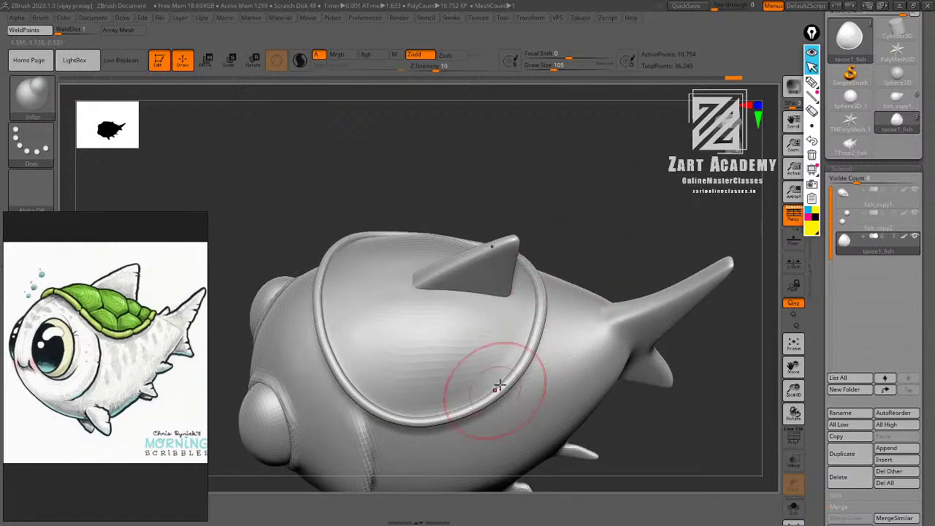
pyautogui.moveTo(318, 305); pyautogui.dragTo(333, 365)
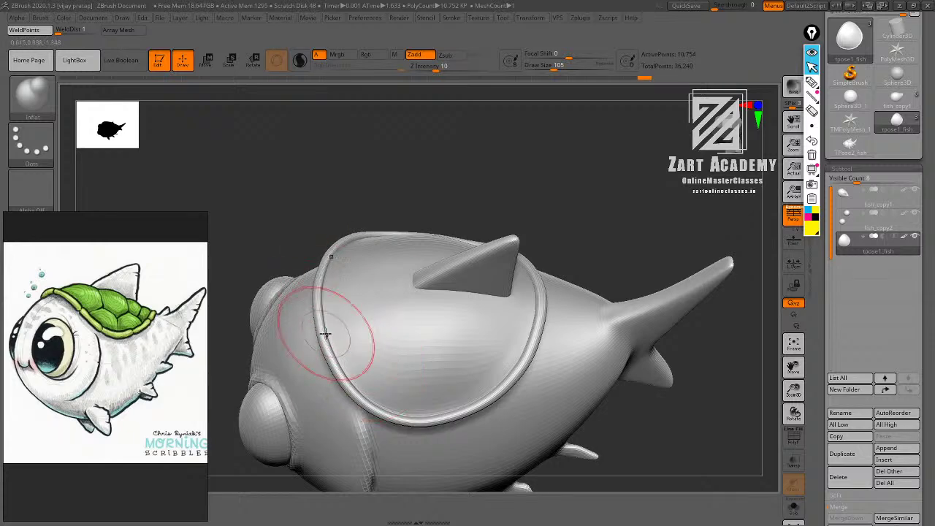
pyautogui.moveTo(326, 334); pyautogui.dragTo(389, 416)
pyautogui.moveTo(342, 351); pyautogui.dragTo(438, 422)
pyautogui.moveTo(453, 165); pyautogui.dragTo(441, 222)
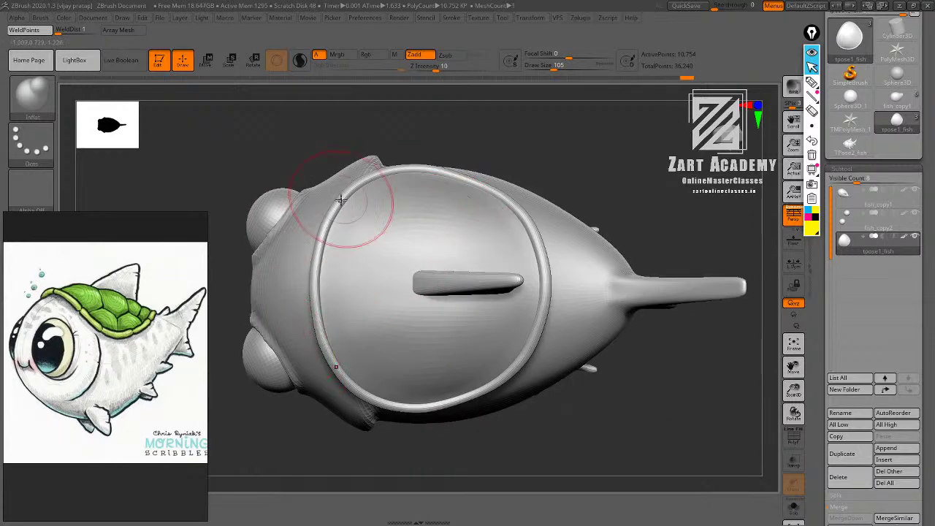
pyautogui.moveTo(389, 172); pyautogui.dragTo(517, 200)
# Build up the shell rim from the middle of the side edge around to the rear corner with the Inflate brush.
pyautogui.moveTo(520, 170)
pyautogui.keyDown('alt'); pyautogui.mouseDown()
pyautogui.moveTo(505, 136)
pyautogui.moveTo(591, 154)
pyautogui.moveTo(534, 211)
pyautogui.mouseUp(); pyautogui.keyUp('alt')
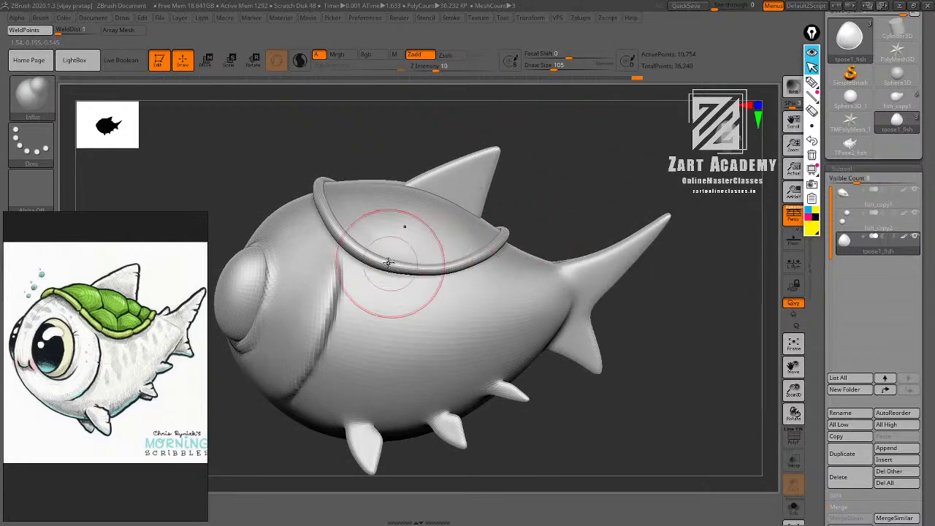
pyautogui.moveTo(390, 263)
pyautogui.mouseDown()
pyautogui.moveTo(431, 271)
pyautogui.moveTo(502, 237)
pyautogui.mouseUp()
pyautogui.moveTo(585, 194)
pyautogui.keyDown('alt'); pyautogui.mouseDown()
pyautogui.moveTo(571, 219)
pyautogui.moveTo(505, 252)
pyautogui.mouseUp(); pyautogui.keyUp('alt')
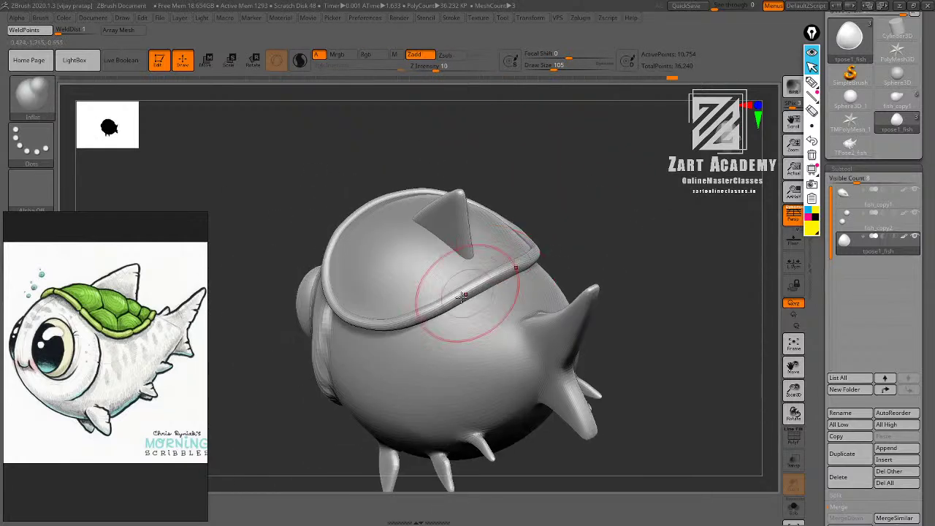
pyautogui.moveTo(466, 292); pyautogui.dragTo(525, 269)
pyautogui.moveTo(601, 205); pyautogui.dragTo(550, 244)
pyautogui.moveTo(510, 275); pyautogui.dragTo(581, 215)
pyautogui.moveTo(647, 144)
pyautogui.keyDown('alt'); pyautogui.mouseDown()
pyautogui.moveTo(621, 261)
pyautogui.moveTo(559, 311)
pyautogui.moveTo(544, 196)
pyautogui.mouseUp(); pyautogui.keyUp('alt')
pyautogui.moveTo(553, 233)
pyautogui.mouseDown()
pyautogui.moveTo(514, 178)
pyautogui.moveTo(446, 161)
pyautogui.moveTo(608, 183)
pyautogui.moveTo(651, 181)
pyautogui.moveTo(674, 163)
pyautogui.moveTo(604, 192)
pyautogui.moveTo(616, 213)
pyautogui.moveTo(597, 184)
pyautogui.moveTo(615, 182)
pyautogui.mouseUp()
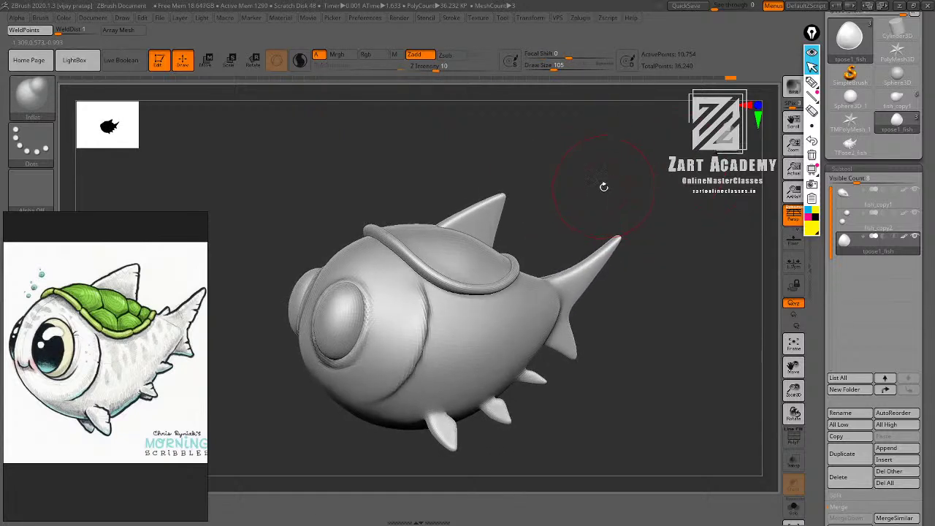
pyautogui.moveTo(582, 171); pyautogui.dragTo(530, 161, button='right')
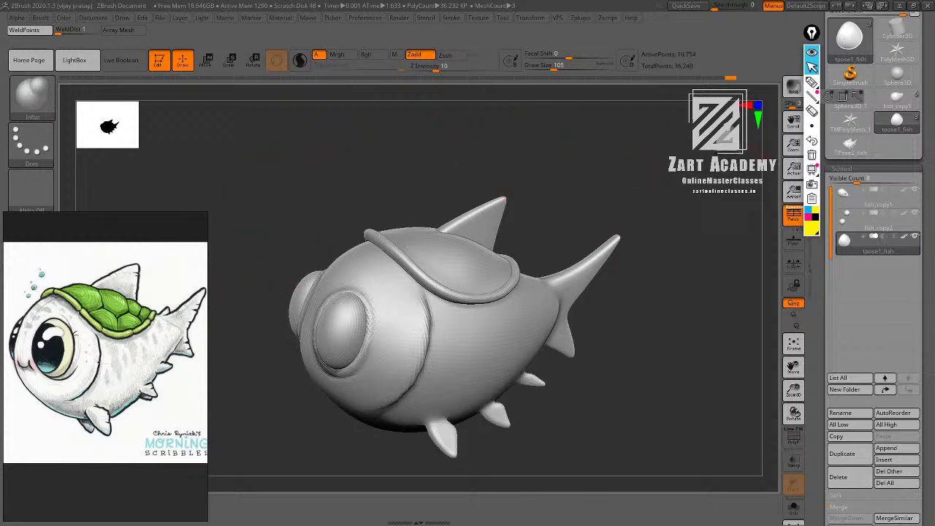
# Save the tool over the existing Fish file in the Downloads folder.
pyautogui.moveTo(927, 91); pyautogui.dragTo(928, 206)
pyautogui.click(890, 45)
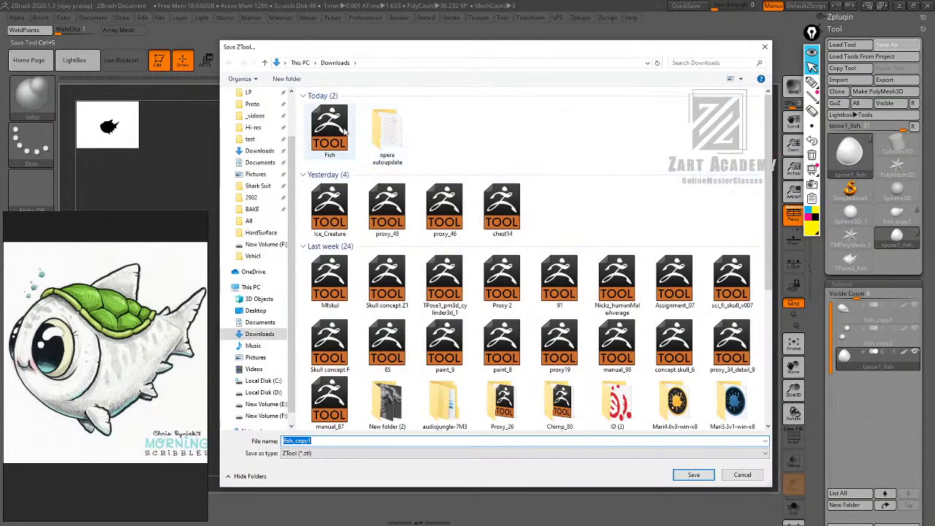
pyautogui.doubleClick(335, 144)
pyautogui.click(496, 263)
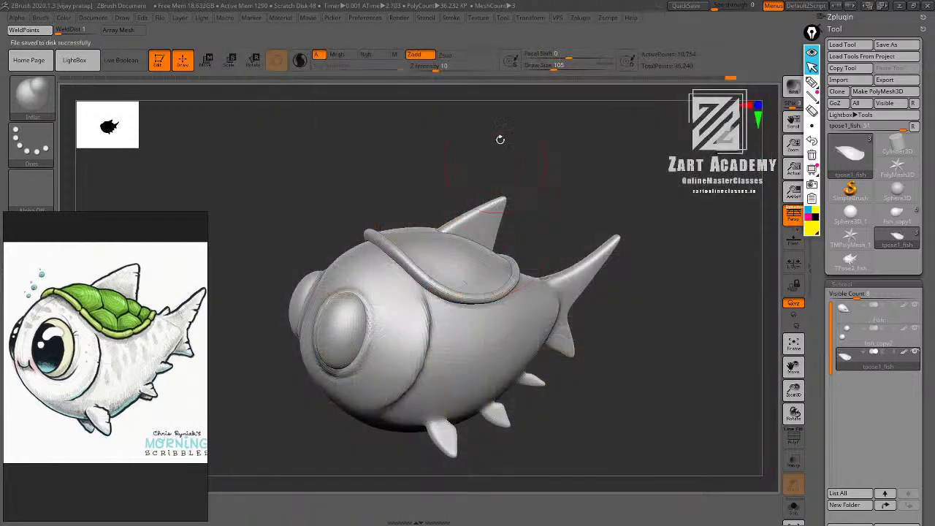
# Smooth the shell's surface inside the rim, below and beside the dorsal fin.
pyautogui.moveTo(605, 179)
pyautogui.mouseDown()
pyautogui.moveTo(595, 164)
pyautogui.moveTo(605, 177)
pyautogui.moveTo(589, 213)
pyautogui.mouseUp()
pyautogui.moveTo(450, 275)
pyautogui.keyDown('shift'); pyautogui.mouseDown()
pyautogui.moveTo(448, 301)
pyautogui.moveTo(452, 292)
pyautogui.mouseUp(); pyautogui.keyUp('shift')
pyautogui.moveTo(581, 210); pyautogui.dragTo(574, 241)
pyautogui.keyDown('shift'); pyautogui.moveTo(454, 285); pyautogui.dragTo(453, 299); pyautogui.keyUp('shift')
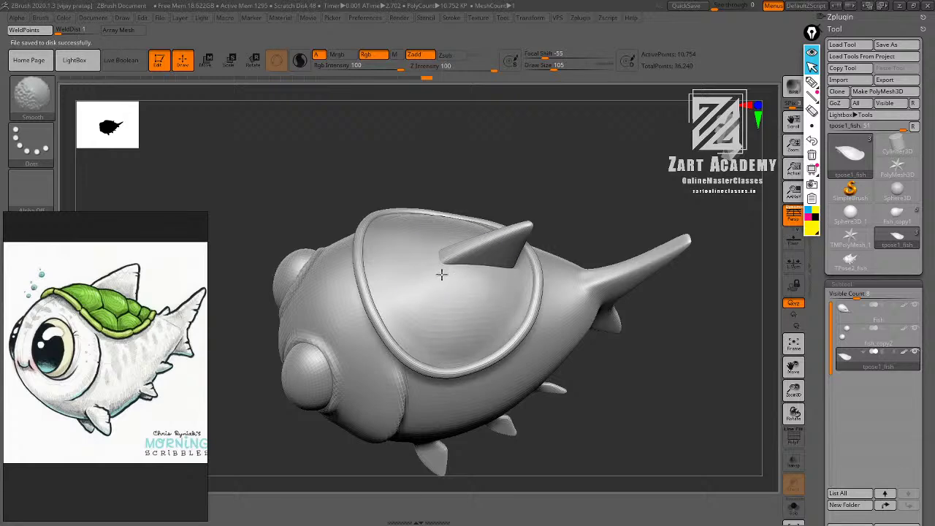
pyautogui.keyDown('shift'); pyautogui.moveTo(491, 294); pyautogui.dragTo(494, 284); pyautogui.keyUp('shift')
pyautogui.keyDown('alt'); pyautogui.moveTo(571, 165); pyautogui.dragTo(578, 179); pyautogui.keyUp('alt')
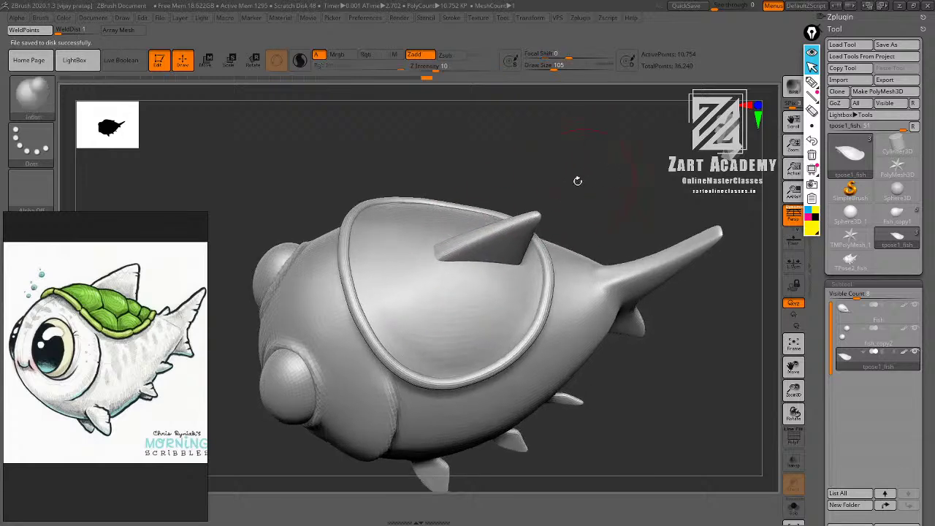
pyautogui.keyDown('shift'); pyautogui.moveTo(430, 314); pyautogui.dragTo(446, 315); pyautogui.keyUp('shift')
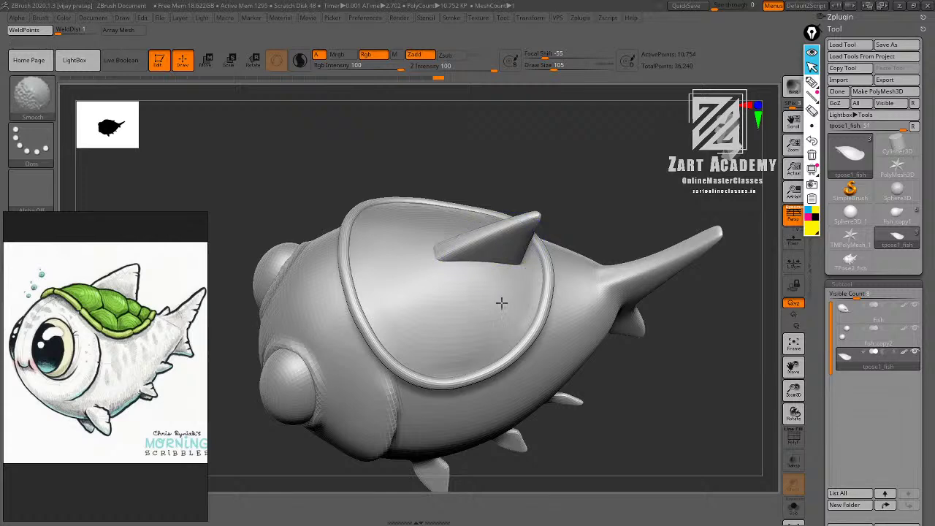
pyautogui.moveTo(544, 178)
pyautogui.mouseDown()
pyautogui.moveTo(582, 173)
pyautogui.moveTo(588, 280)
pyautogui.mouseUp()
pyautogui.keyDown('shift'); pyautogui.moveTo(514, 291); pyautogui.dragTo(499, 296); pyautogui.keyUp('shift')
# Examine the shell's wireframe from above with the polyframe display, then hide the wireframe.
pyautogui.moveTo(558, 179)
pyautogui.keyDown('alt'); pyautogui.mouseDown()
pyautogui.moveTo(568, 168)
pyautogui.moveTo(601, 173)
pyautogui.moveTo(585, 163)
pyautogui.moveTo(606, 216)
pyautogui.moveTo(618, 216)
pyautogui.moveTo(618, 182)
pyautogui.moveTo(624, 260)
pyautogui.mouseUp(); pyautogui.keyUp('alt')
pyautogui.hotkey('shift', 'f')
pyautogui.hotkey('shift', 'f')
pyautogui.hotkey('shift', 'f')
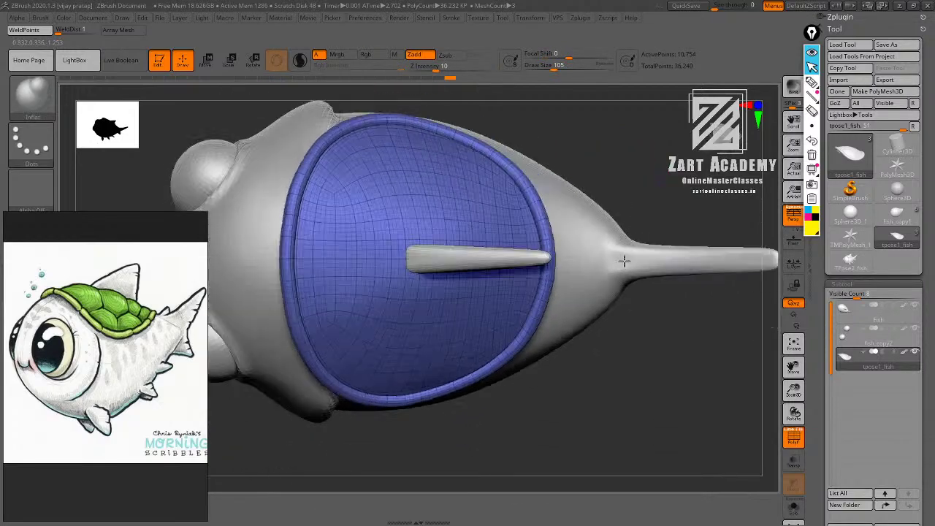
pyautogui.hotkey('shift', 'f')
pyautogui.keyDown('alt'); pyautogui.moveTo(607, 154); pyautogui.dragTo(580, 197); pyautogui.keyUp('alt')
pyautogui.keyDown('alt'); pyautogui.moveTo(546, 155); pyautogui.dragTo(527, 193); pyautogui.keyUp('alt')
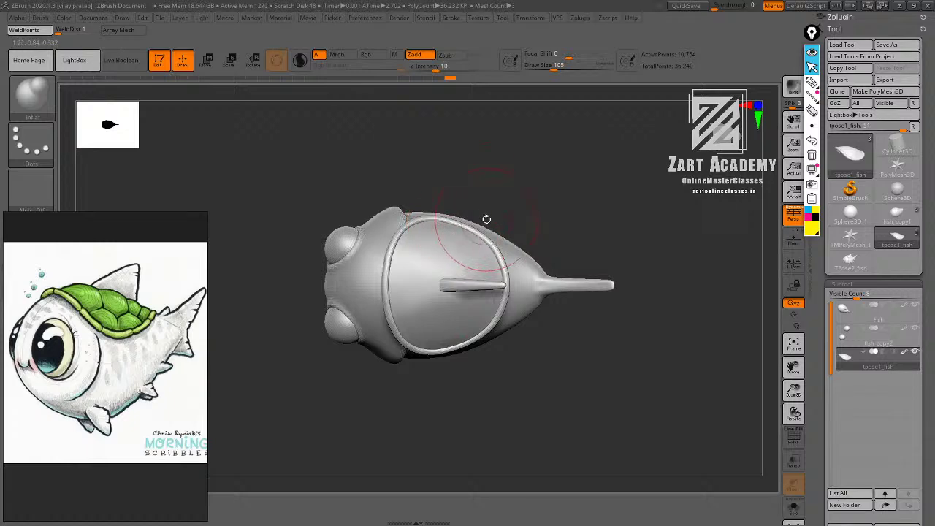
# Adjust the outline of the shell's front edge in top view with the Move brush.
pyautogui.press('b')
pyautogui.press('m')
pyautogui.press('v')
pyautogui.scroll(-2, 466, 231)
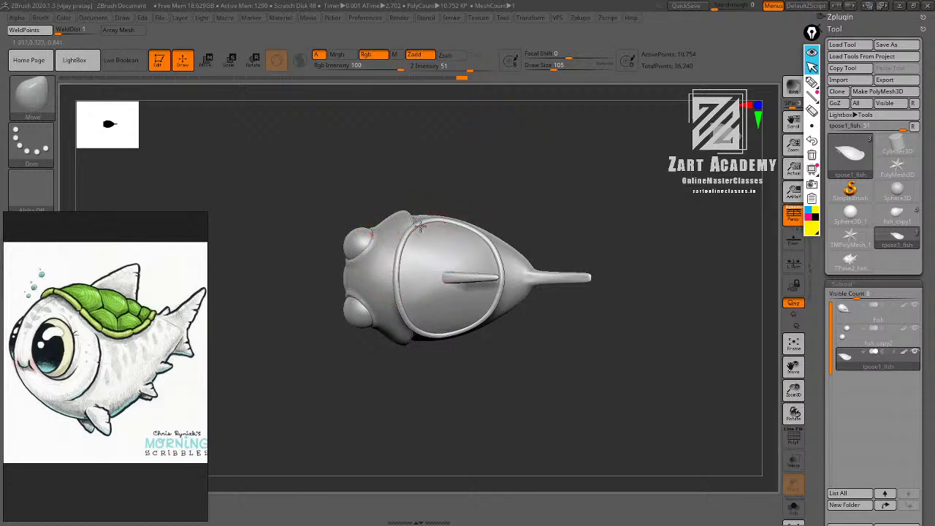
pyautogui.moveTo(421, 228); pyautogui.dragTo(411, 234)
pyautogui.moveTo(529, 195); pyautogui.dragTo(532, 180)
pyautogui.scroll(3, 519, 255)
pyautogui.scroll(2, 563, 250)
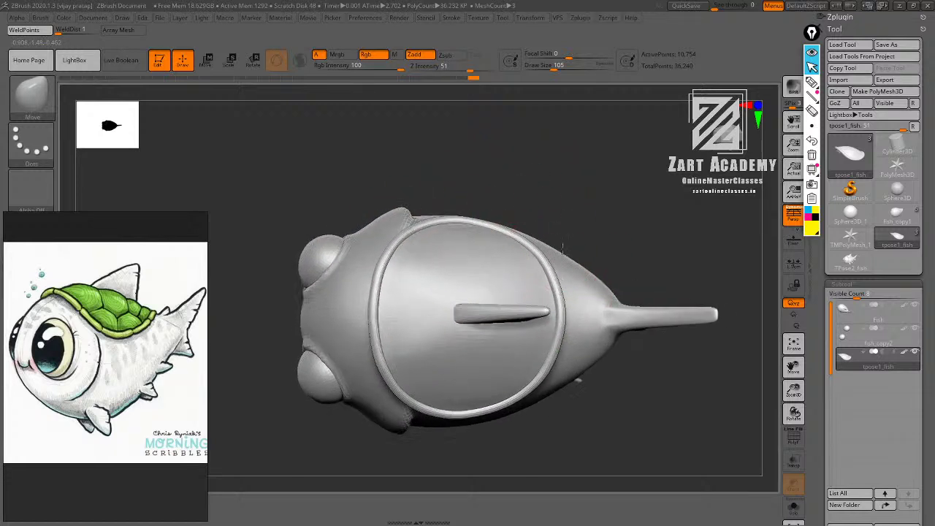
pyautogui.keyDown('alt'); pyautogui.moveTo(562, 249); pyautogui.dragTo(560, 259); pyautogui.keyUp('alt')
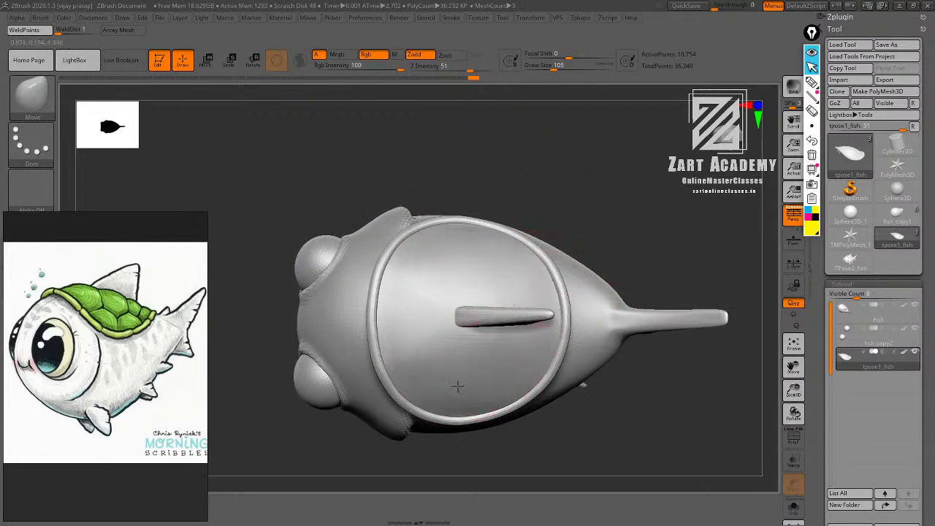
# Nudge the shell's upper surface beside and ahead of the dorsal fin with the Move brush to round its profile.
pyautogui.keyDown('ctrl'); pyautogui.moveTo(530, 273); pyautogui.dragTo(585, 199, button='right'); pyautogui.keyUp('ctrl')
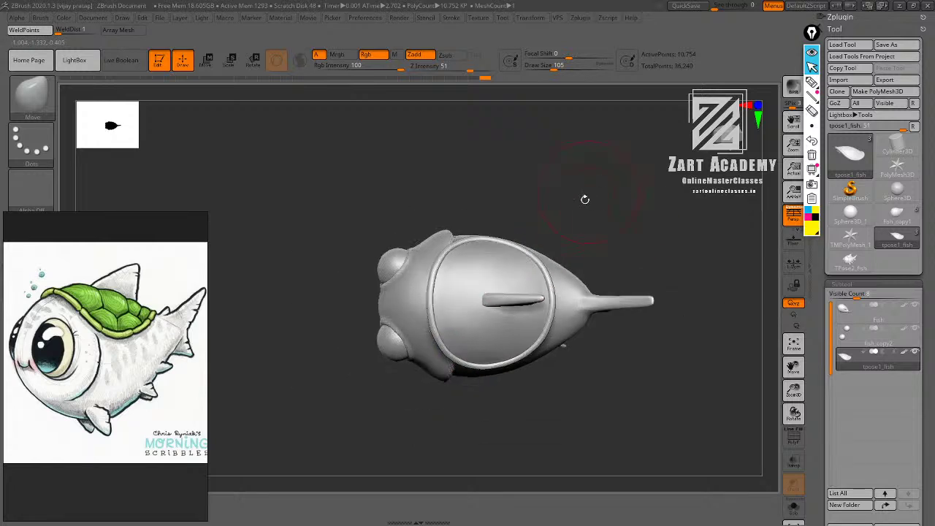
pyautogui.moveTo(502, 282); pyautogui.dragTo(509, 286)
pyautogui.moveTo(509, 287); pyautogui.dragTo(507, 275, button='right')
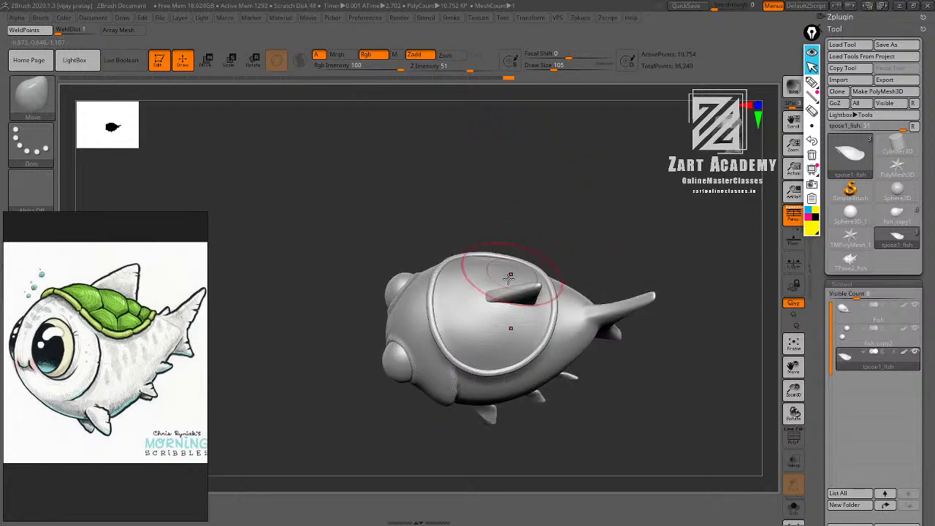
pyautogui.moveTo(577, 219); pyautogui.dragTo(577, 149, button='right')
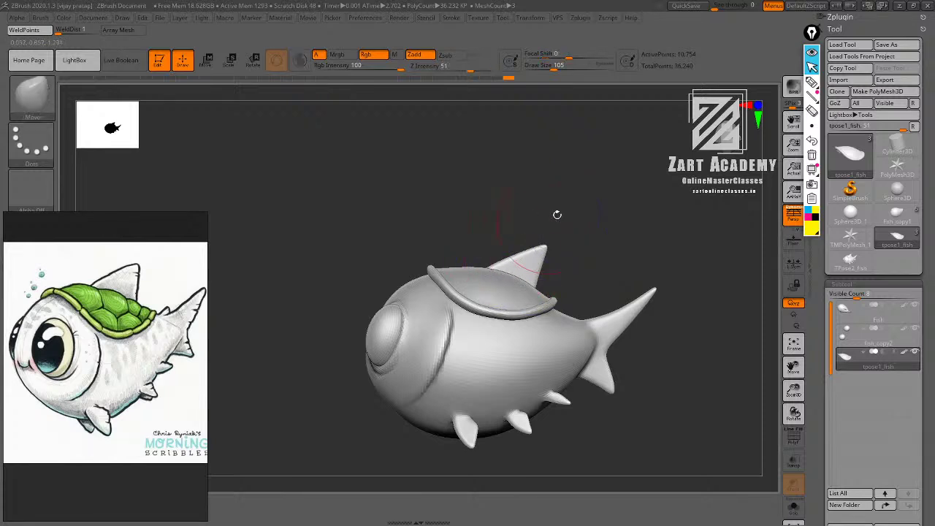
pyautogui.keyDown('ctrl'); pyautogui.moveTo(557, 215); pyautogui.dragTo(553, 225, button='right'); pyautogui.keyUp('ctrl')
pyautogui.moveTo(518, 279); pyautogui.dragTo(521, 276)
pyautogui.keyDown('ctrl'); pyautogui.moveTo(573, 219); pyautogui.dragTo(477, 233, button='right'); pyautogui.keyUp('ctrl')
pyautogui.moveTo(414, 259); pyautogui.dragTo(523, 233, button='right')
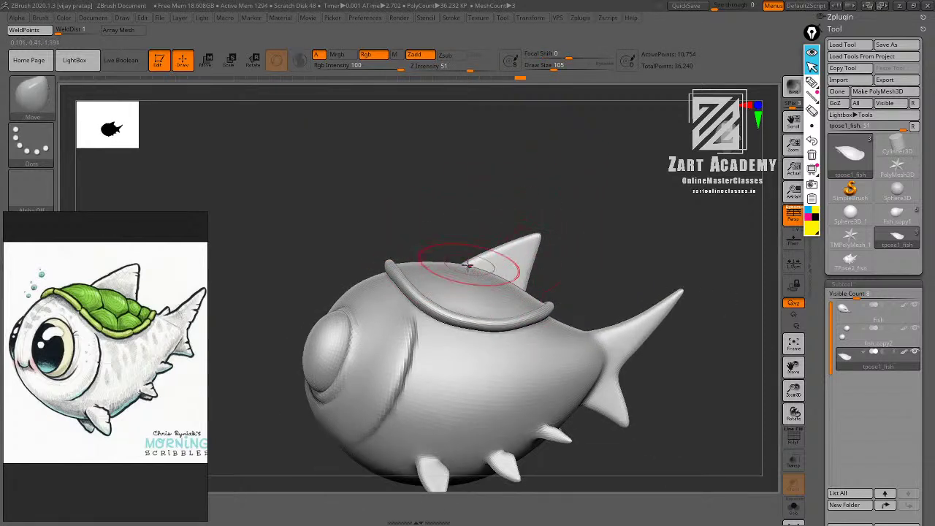
pyautogui.moveTo(453, 263); pyautogui.dragTo(456, 259)
pyautogui.moveTo(537, 222)
pyautogui.keyDown('ctrl'); pyautogui.mouseDown(button='right')
pyautogui.moveTo(536, 183)
pyautogui.moveTo(545, 196)
pyautogui.moveTo(530, 204)
pyautogui.moveTo(576, 196)
pyautogui.moveTo(624, 207)
pyautogui.moveTo(636, 229)
pyautogui.moveTo(607, 250)
pyautogui.moveTo(643, 240)
pyautogui.moveTo(607, 190)
pyautogui.moveTo(649, 261)
pyautogui.moveTo(546, 146)
pyautogui.moveTo(558, 177)
pyautogui.mouseUp(button='right'); pyautogui.keyUp('ctrl')
# Switch to the Slash3 brush and reduce its draw size to 41.
pyautogui.press('b')
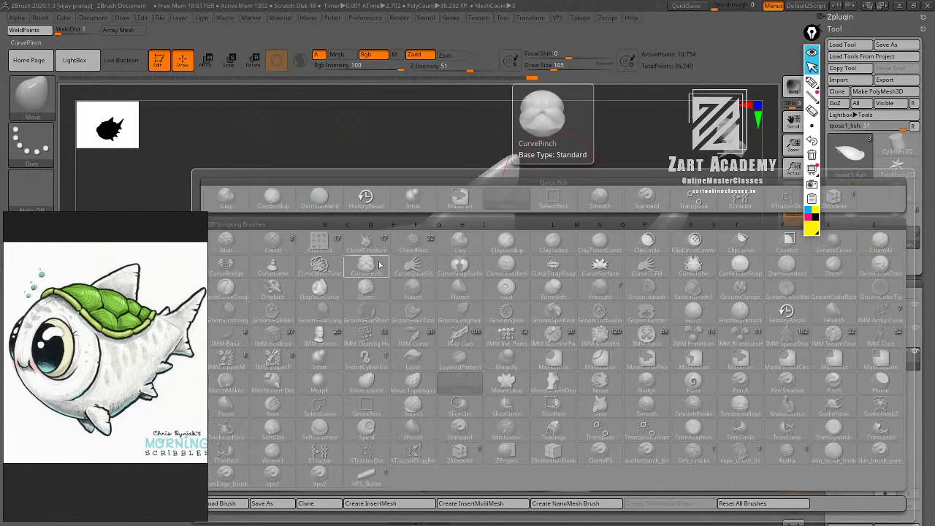
pyautogui.press('b')
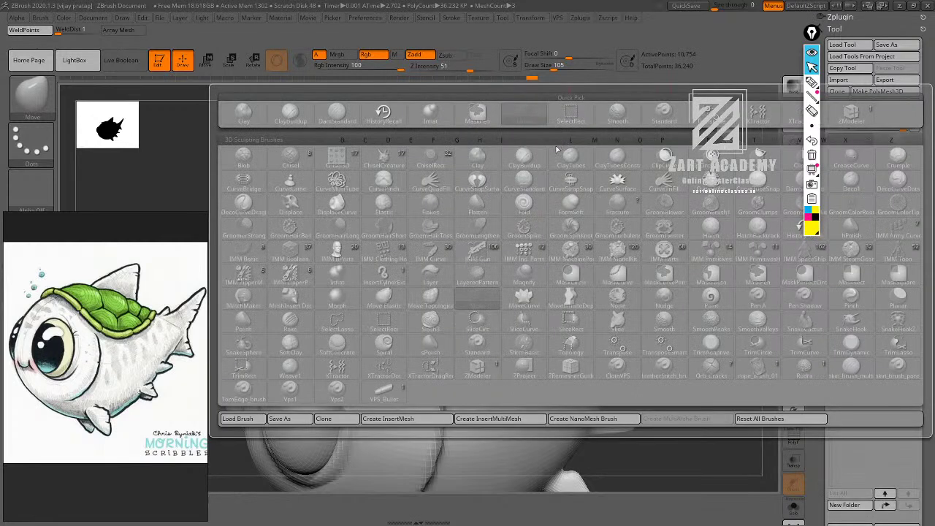
pyautogui.press('s')
pyautogui.press('3')
pyautogui.moveTo(555, 144)
pyautogui.keyDown('alt'); pyautogui.mouseDown()
pyautogui.moveTo(610, 127)
pyautogui.moveTo(597, 179)
pyautogui.moveTo(629, 230)
pyautogui.mouseUp(); pyautogui.keyUp('alt')
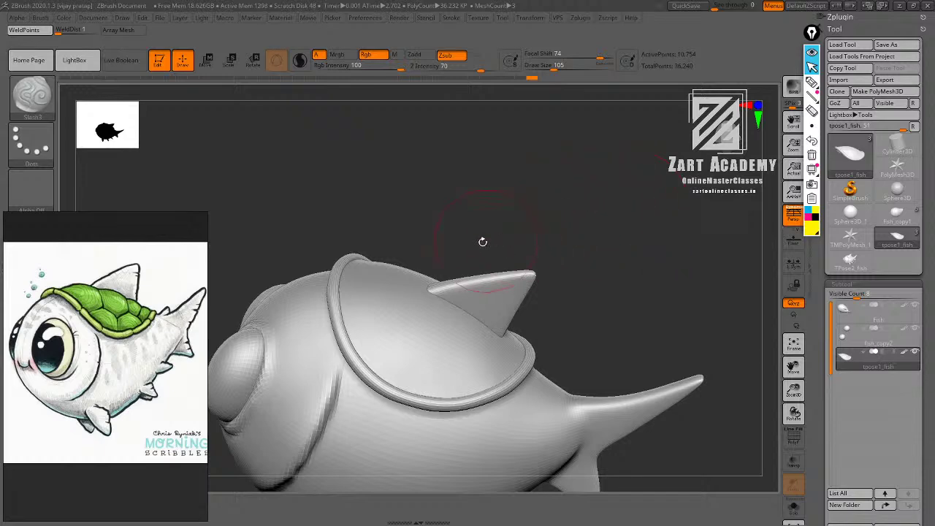
pyautogui.press('[')
pyautogui.press('[')
pyautogui.press('[')
pyautogui.press('[')
pyautogui.press('[')
pyautogui.press('[')
pyautogui.press('[')
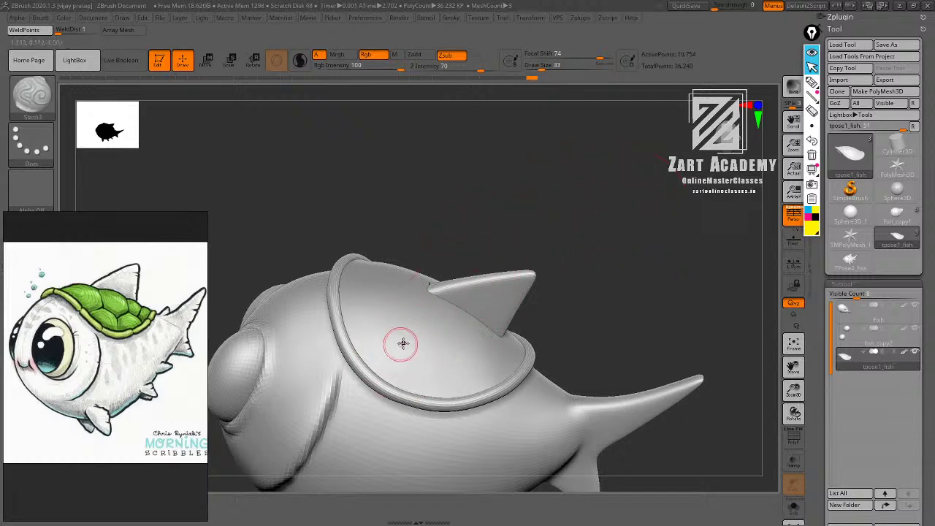
pyautogui.press(']')
# Try to carve a plate groove inward from the shell's front rim with the Slash3 brush.
pyautogui.moveTo(369, 368); pyautogui.dragTo(451, 326)
pyautogui.moveTo(548, 244); pyautogui.dragTo(565, 265)
pyautogui.hotkey('ctrl', 'z')
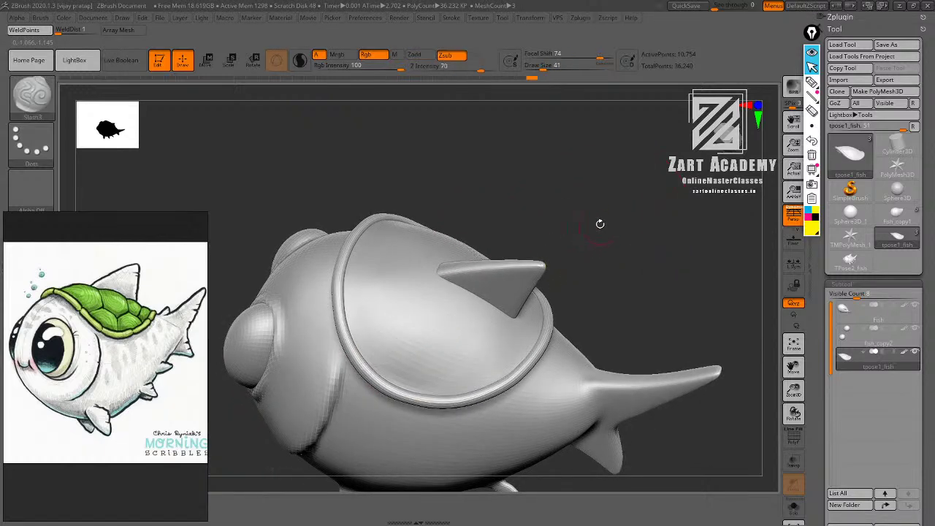
pyautogui.keyDown('alt'); pyautogui.moveTo(600, 223); pyautogui.dragTo(597, 252); pyautogui.keyUp('alt')
pyautogui.moveTo(367, 342); pyautogui.dragTo(460, 301)
pyautogui.hotkey('ctrl', 'z')
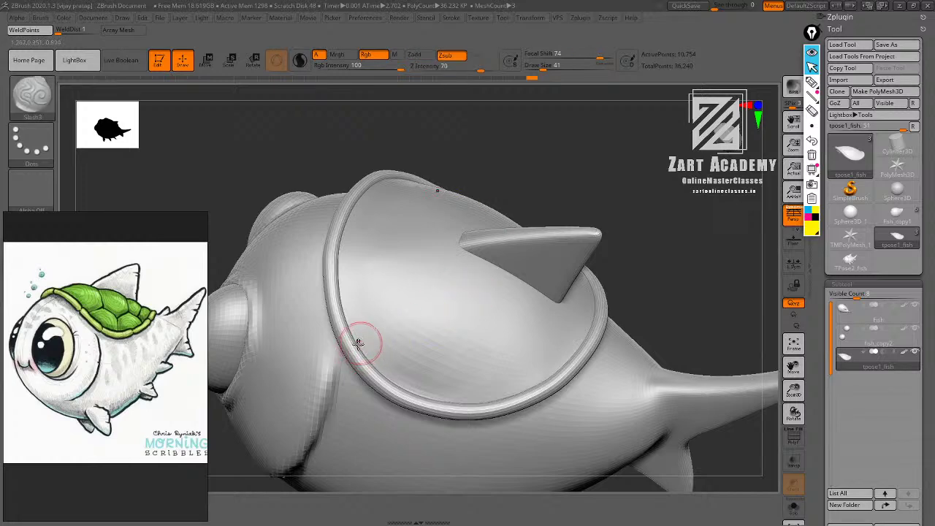
pyautogui.moveTo(358, 344); pyautogui.dragTo(444, 308)
pyautogui.hotkey('ctrl', 'z')
pyautogui.moveTo(359, 342)
pyautogui.mouseDown()
pyautogui.moveTo(412, 320)
pyautogui.moveTo(458, 359)
pyautogui.mouseUp()
pyautogui.hotkey('ctrl', 'z')
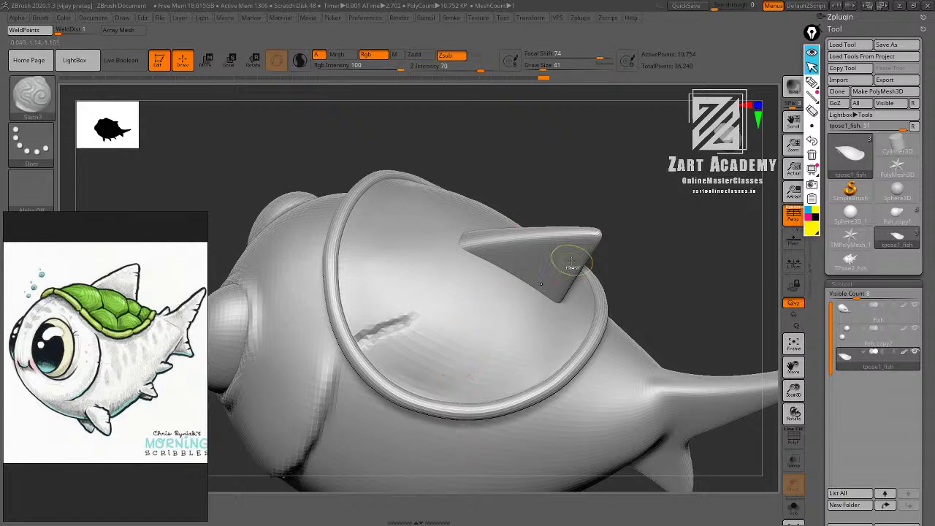
# Undo the trial groove and subdivide the shell mesh once.
pyautogui.hotkey('ctrl', 'd')
pyautogui.hotkey('ctrl', 'z')
pyautogui.hotkey('ctrl', 'z')
pyautogui.hotkey('ctrl', 'd')
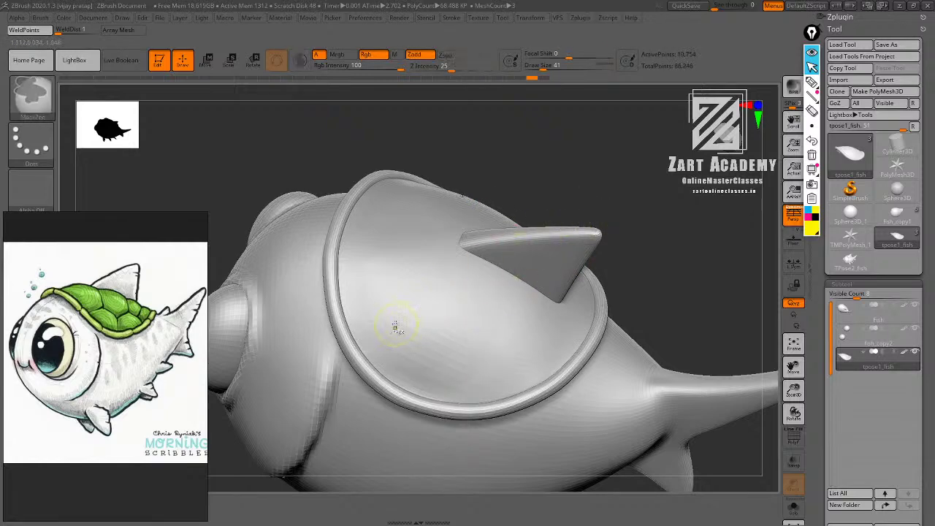
# Carve the first plate's outline on the shell's side, from the front rim to a peak and back down to the lower rim.
pyautogui.moveTo(352, 342); pyautogui.dragTo(414, 314)
pyautogui.hotkey('ctrl', 'z')
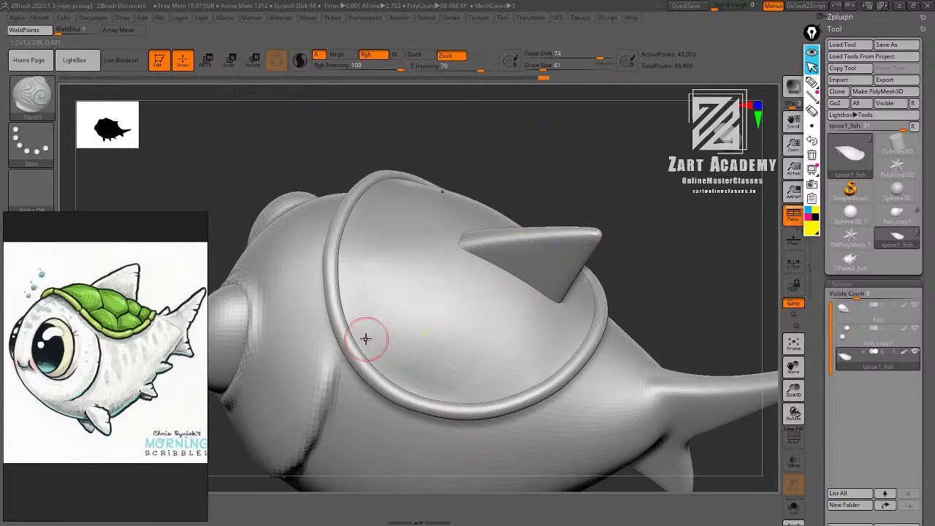
pyautogui.moveTo(359, 342)
pyautogui.mouseDown()
pyautogui.moveTo(419, 318)
pyautogui.moveTo(451, 351)
pyautogui.mouseUp()
pyautogui.hotkey('ctrl', 'z')
pyautogui.moveTo(408, 322)
pyautogui.mouseDown()
pyautogui.moveTo(459, 361)
pyautogui.moveTo(456, 396)
pyautogui.mouseUp()
pyautogui.hotkey('ctrl', 'z')
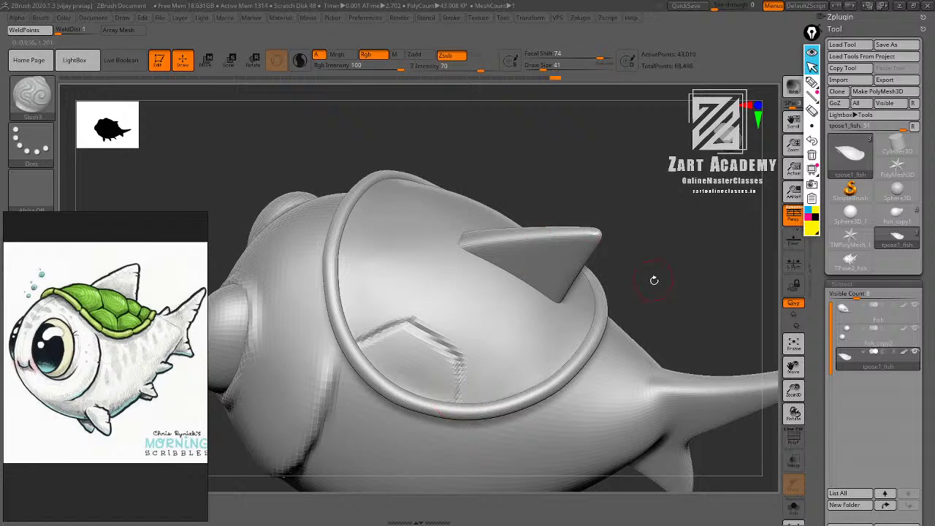
# Carve the second plate's outline behind the first, rising to a peak and ending at the rim's rear side.
pyautogui.moveTo(653, 281)
pyautogui.keyDown('alt'); pyautogui.mouseDown()
pyautogui.moveTo(652, 257)
pyautogui.moveTo(646, 273)
pyautogui.mouseUp(); pyautogui.keyUp('alt')
pyautogui.moveTo(447, 312); pyautogui.dragTo(508, 292)
pyautogui.hotkey('ctrl', 'z')
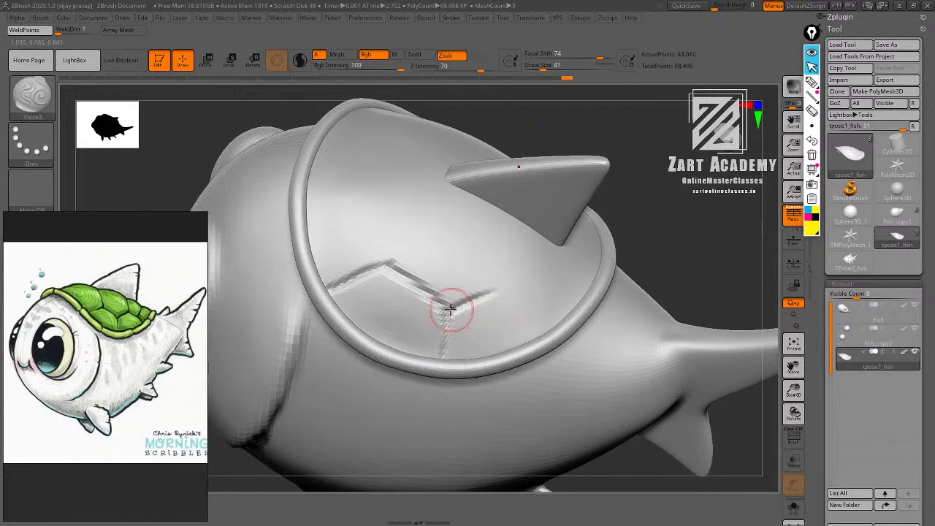
pyautogui.moveTo(450, 310)
pyautogui.mouseDown()
pyautogui.moveTo(521, 285)
pyautogui.moveTo(551, 329)
pyautogui.mouseUp()
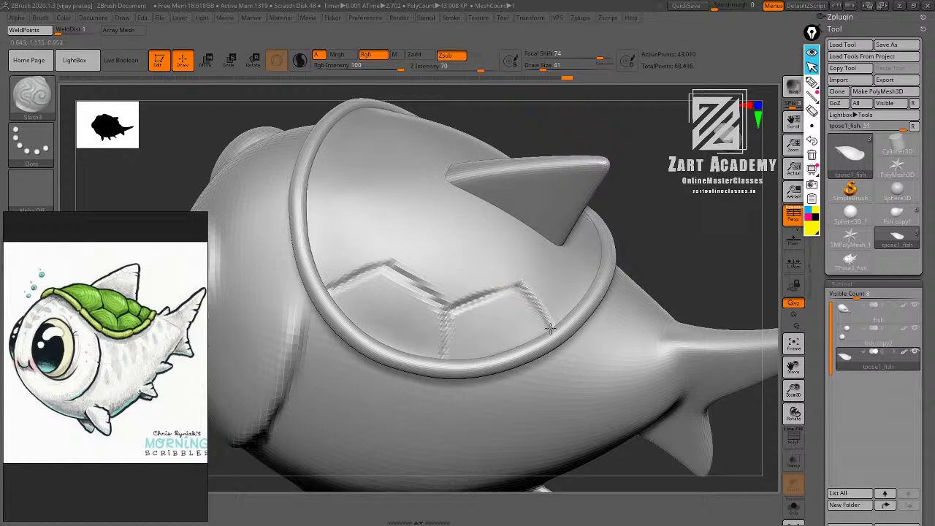
# Carve a third plate's outline on the shell, from the second plate's peak up to the dorsal fin's base and down to the rear rim.
pyautogui.moveTo(624, 212); pyautogui.dragTo(610, 231)
pyautogui.moveTo(522, 285); pyautogui.dragTo(573, 236)
pyautogui.moveTo(583, 235); pyautogui.dragTo(618, 228, button='right')
pyautogui.moveTo(575, 237); pyautogui.dragTo(606, 269)
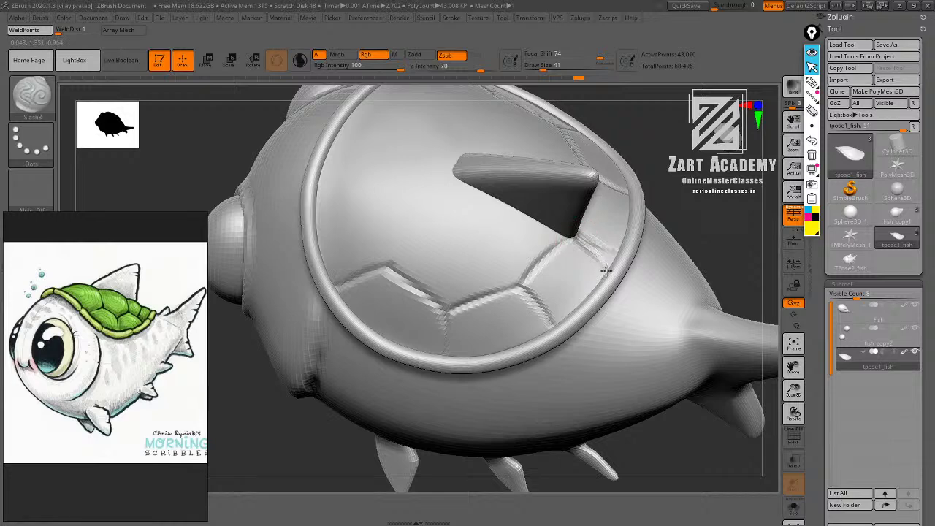
pyautogui.hotkey('ctrl', 'z')
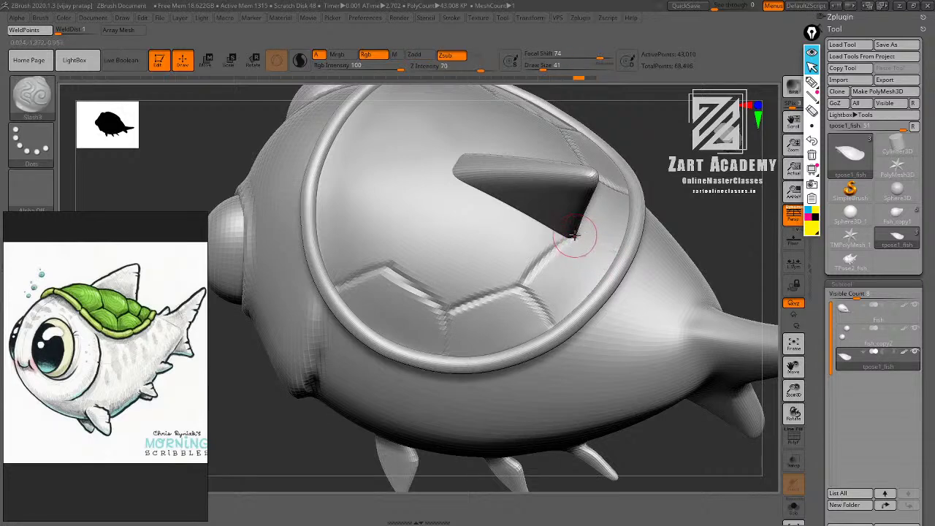
pyautogui.moveTo(575, 236); pyautogui.dragTo(611, 265)
pyautogui.keyDown('ctrl'); pyautogui.moveTo(614, 263); pyautogui.dragTo(648, 198, button='right'); pyautogui.keyUp('ctrl')
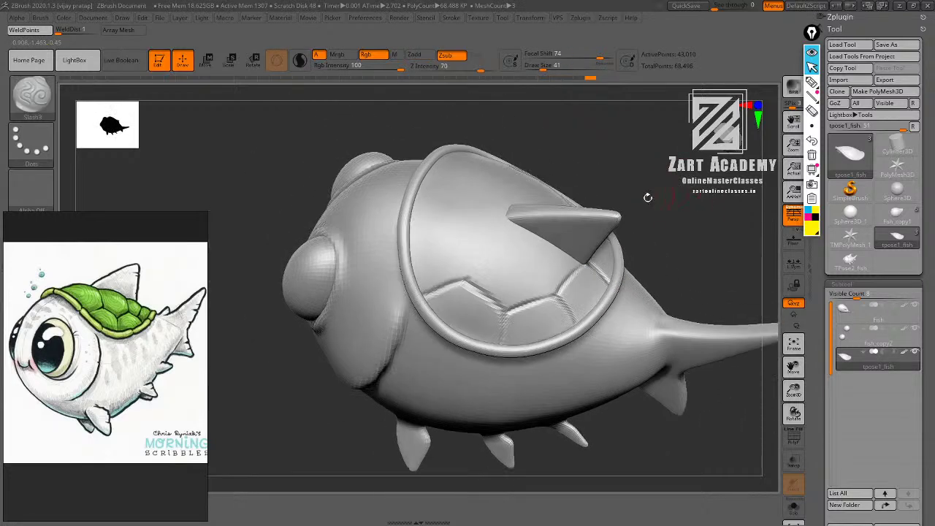
# Carve an angled groove from the first plate's peak across the shell's front and out to the front rim.
pyautogui.moveTo(463, 276); pyautogui.dragTo(450, 204)
pyautogui.hotkey('ctrl', 'z')
pyautogui.moveTo(462, 277)
pyautogui.mouseDown()
pyautogui.moveTo(460, 217)
pyautogui.moveTo(416, 195)
pyautogui.mouseUp()
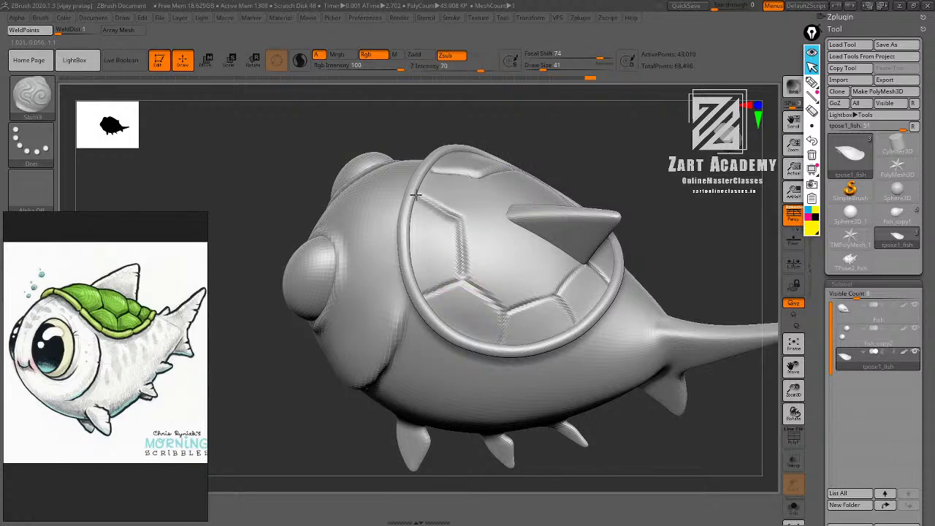
pyautogui.moveTo(571, 134); pyautogui.dragTo(568, 170)
pyautogui.hotkey('ctrl', 'z')
pyautogui.moveTo(463, 322)
pyautogui.mouseDown()
pyautogui.moveTo(458, 257)
pyautogui.moveTo(419, 237)
pyautogui.mouseUp()
pyautogui.moveTo(578, 161); pyautogui.dragTo(581, 195)
pyautogui.hotkey('ctrl', 'z')
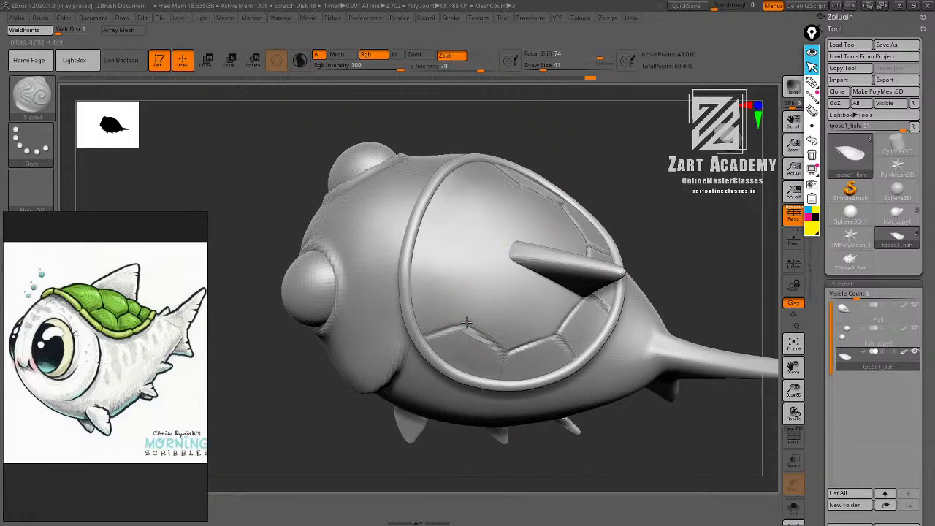
pyautogui.moveTo(465, 324); pyautogui.dragTo(404, 247)
# Carve a bent groove across the shell's front centre, joining the front plate corners of both sides.
pyautogui.moveTo(458, 264); pyautogui.dragTo(479, 198)
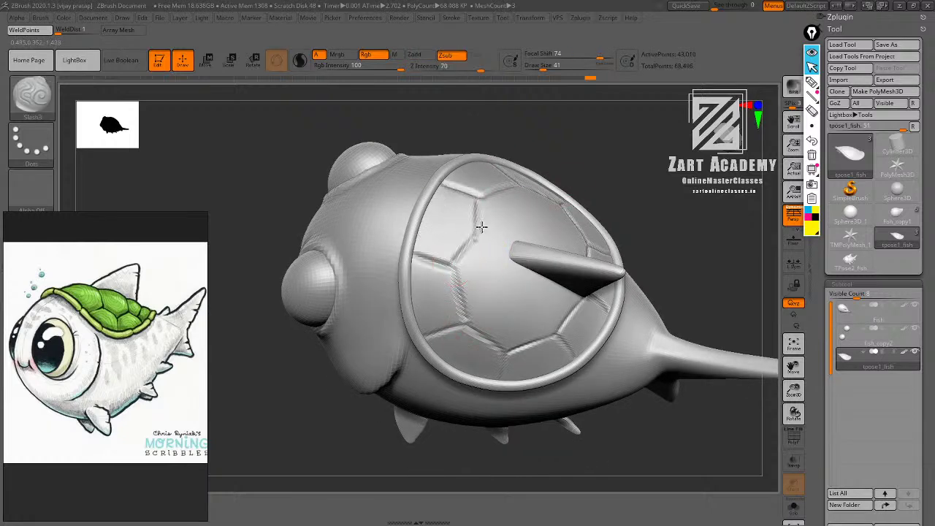
pyautogui.hotkey('ctrl', 'z')
pyautogui.moveTo(444, 266); pyautogui.dragTo(473, 194)
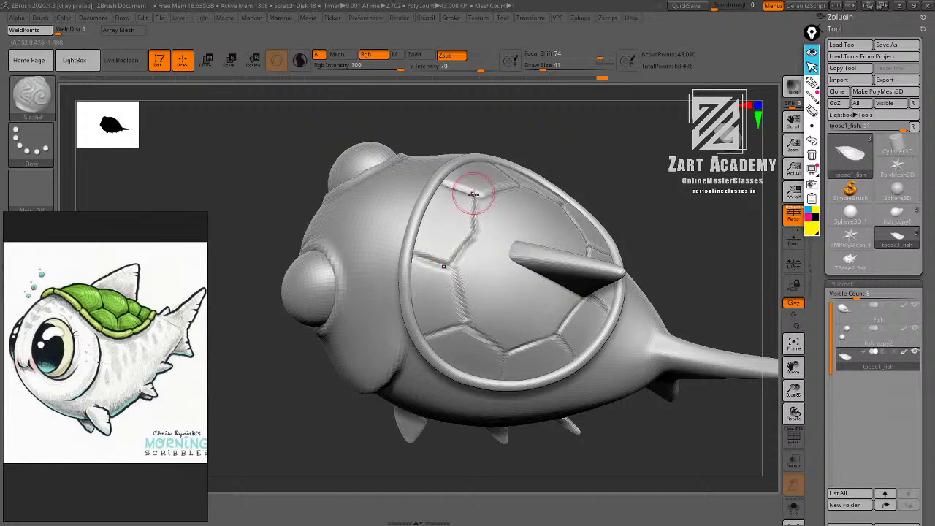
# Try to carve an inner groove from the first plate's peak up toward the dorsal fin.
pyautogui.moveTo(604, 178)
pyautogui.keyDown('alt'); pyautogui.mouseDown()
pyautogui.moveTo(614, 125)
pyautogui.moveTo(631, 151)
pyautogui.moveTo(637, 203)
pyautogui.moveTo(607, 206)
pyautogui.moveTo(633, 226)
pyautogui.mouseUp(); pyautogui.keyUp('alt')
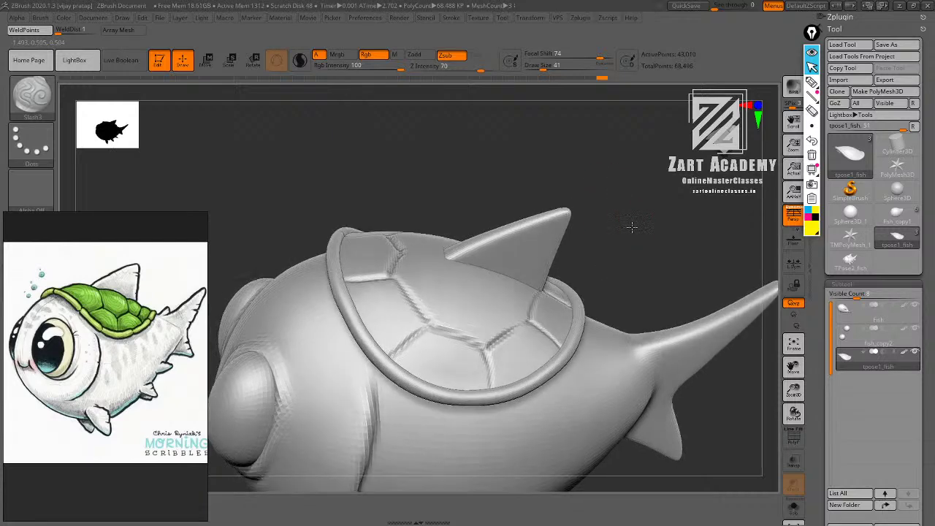
pyautogui.moveTo(473, 291); pyautogui.dragTo(481, 286)
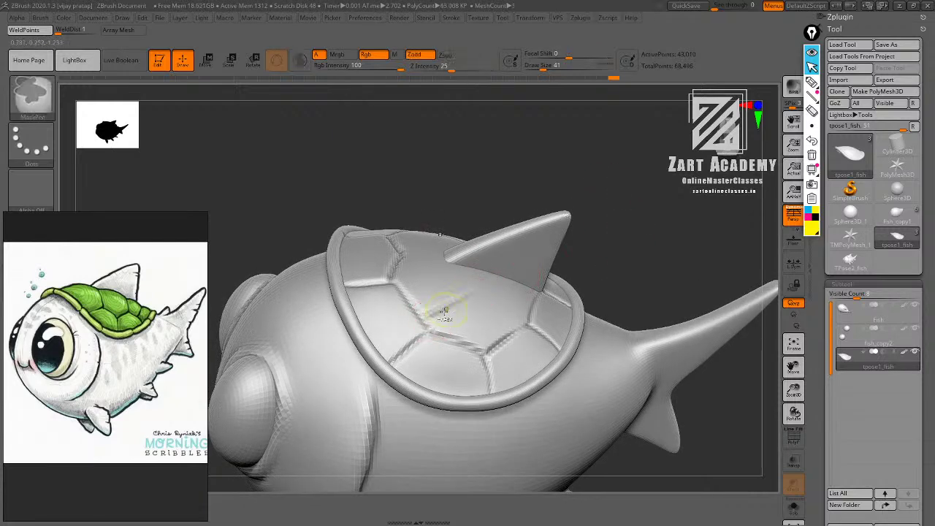
pyautogui.hotkey('ctrl', 'z')
pyautogui.moveTo(430, 330); pyautogui.dragTo(475, 278)
pyautogui.moveTo(586, 170); pyautogui.dragTo(589, 197)
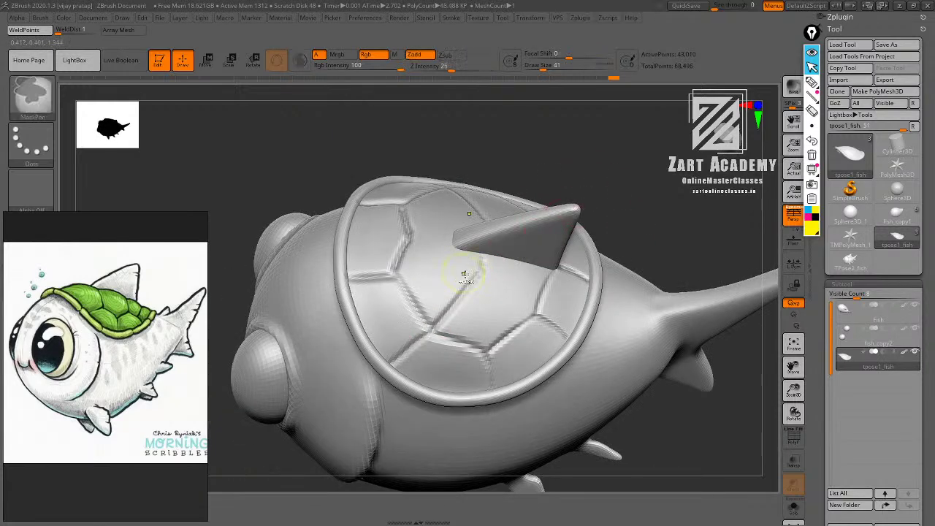
pyautogui.hotkey('ctrl', 'z')
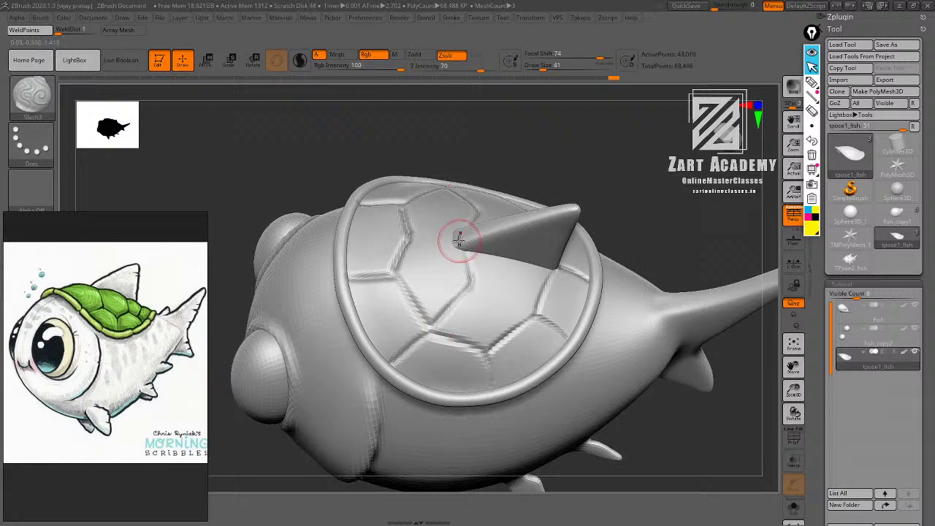
pyautogui.hotkey('ctrl', 'z')
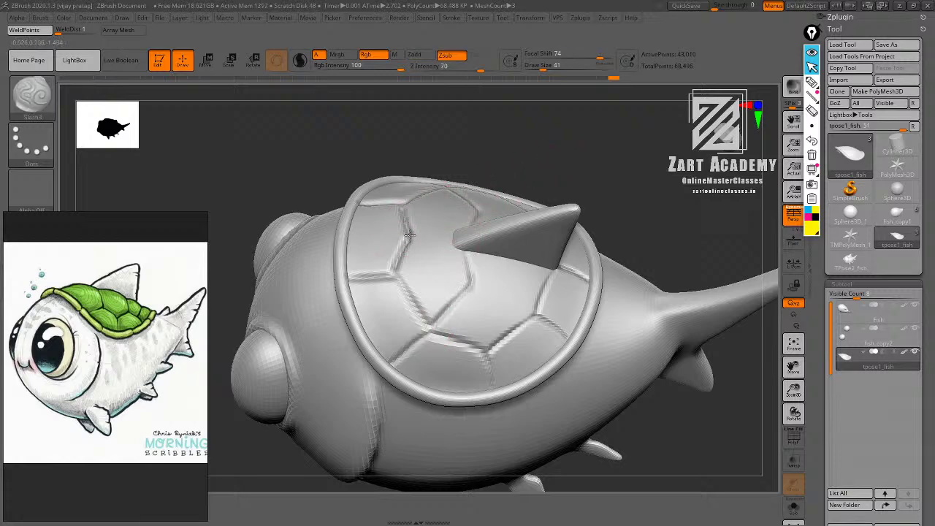
pyautogui.moveTo(620, 202)
pyautogui.keyDown('alt'); pyautogui.mouseDown()
pyautogui.moveTo(589, 158)
pyautogui.moveTo(614, 253)
pyautogui.moveTo(587, 206)
pyautogui.moveTo(592, 163)
pyautogui.moveTo(618, 148)
pyautogui.moveTo(630, 267)
pyautogui.moveTo(613, 236)
pyautogui.moveTo(640, 199)
pyautogui.moveTo(662, 247)
pyautogui.mouseUp(); pyautogui.keyUp('alt')
pyautogui.hotkey('ctrl', 'z')
pyautogui.hotkey('ctrl', 'z')
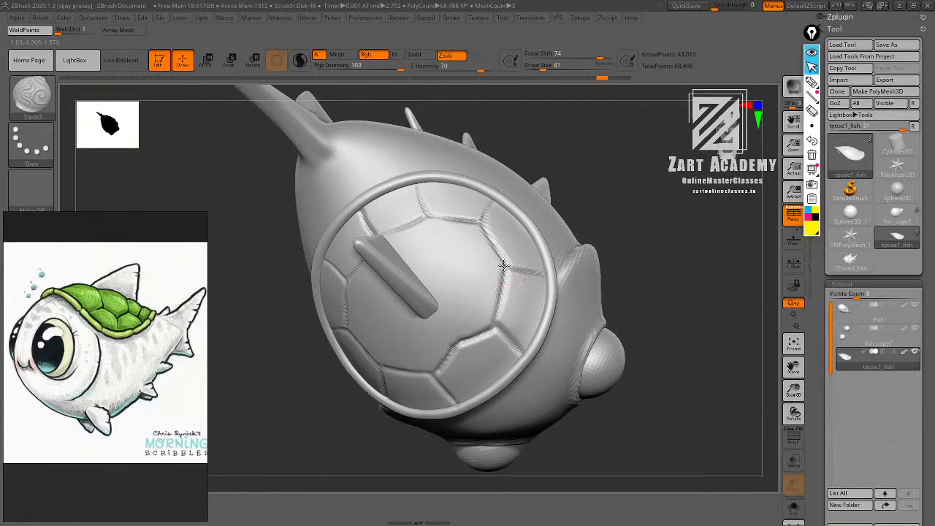
# Carve a curved groove from the first plate's peak to the dorsal fin's front base, then extend the inner grooves in front of the fin.
pyautogui.moveTo(505, 265); pyautogui.dragTo(426, 293)
pyautogui.hotkey('ctrl', 'z')
pyautogui.moveTo(504, 262); pyautogui.dragTo(429, 290)
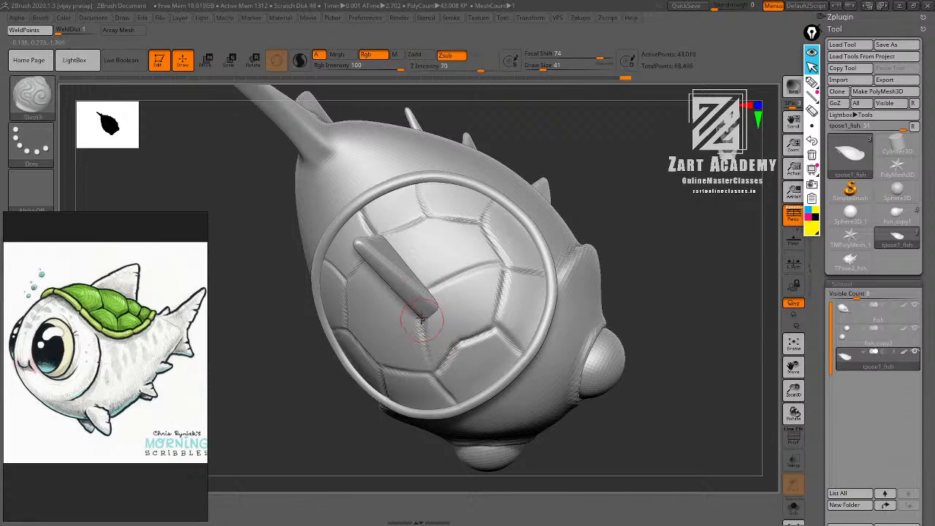
pyautogui.moveTo(437, 354); pyautogui.dragTo(443, 357)
pyautogui.moveTo(577, 226); pyautogui.dragTo(618, 201)
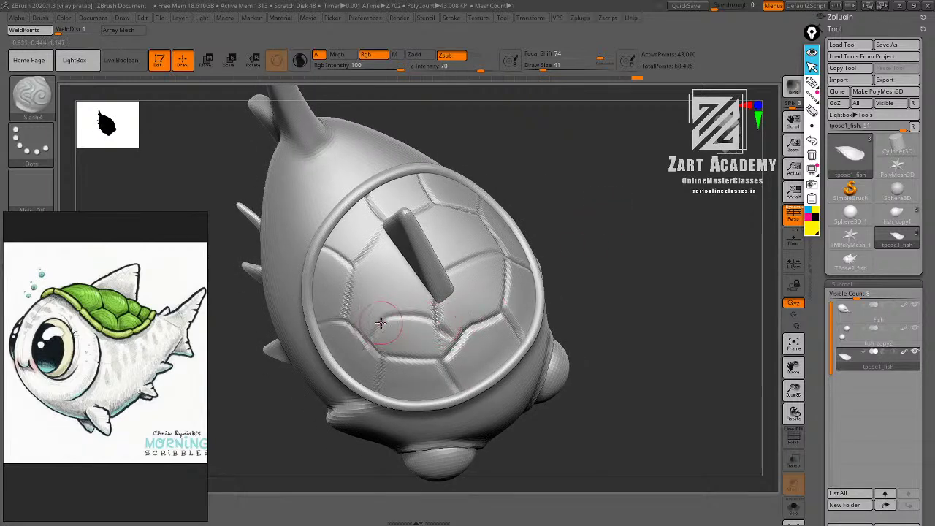
# Carve a groove along the shell's flank beside the fin, from the front inner groove back toward the rear plate groove.
pyautogui.moveTo(573, 199); pyautogui.dragTo(424, 317, button='right')
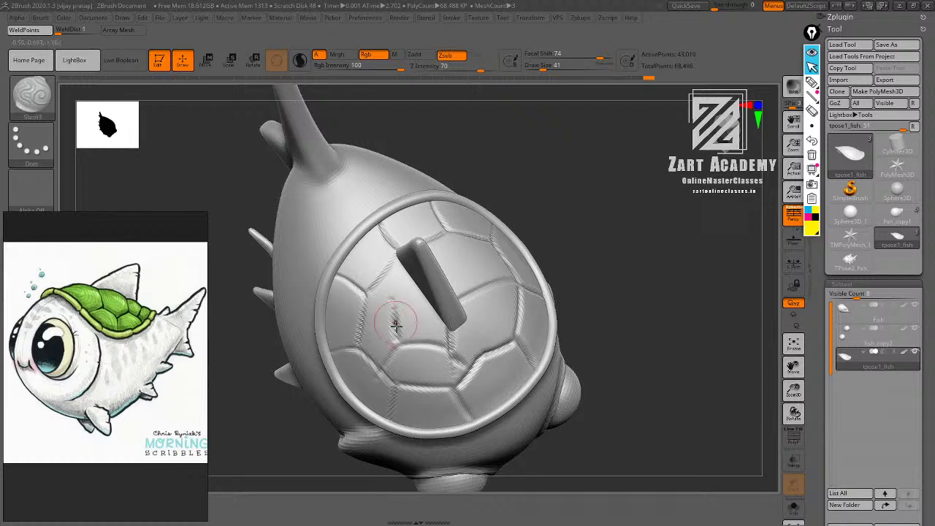
pyautogui.hotkey('ctrl', 'z')
pyautogui.moveTo(397, 342); pyautogui.dragTo(403, 272)
pyautogui.hotkey('ctrl', 'z')
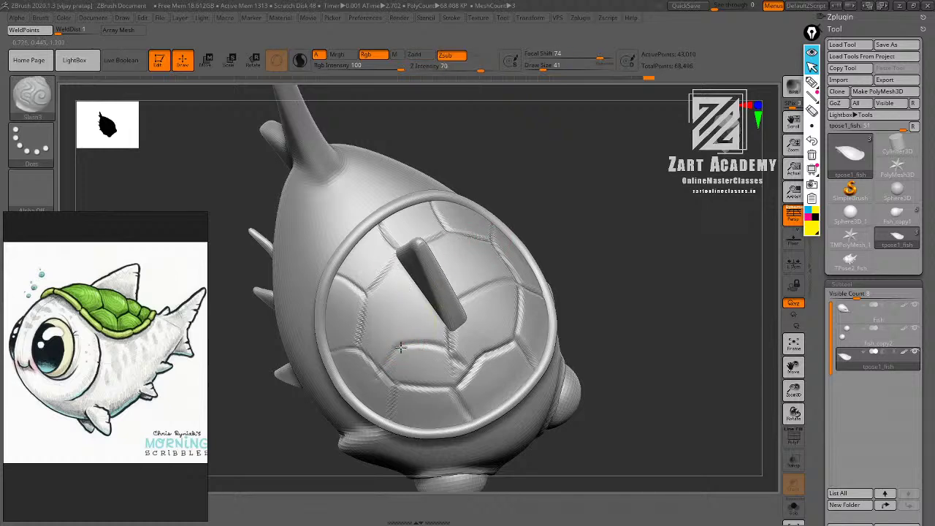
pyautogui.moveTo(400, 341); pyautogui.dragTo(379, 296)
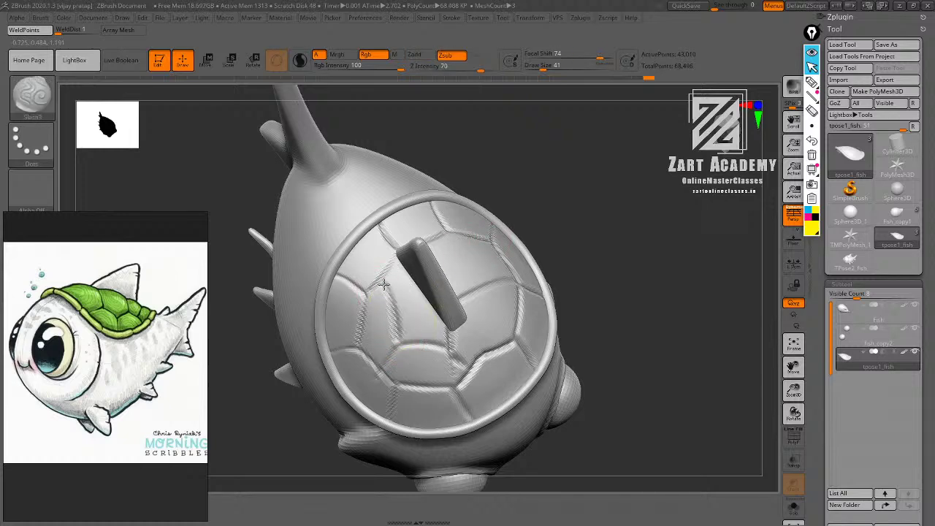
# Carve a short groove beside the dorsal fin, linking the inner plate groove to the area at the fin's base.
pyautogui.keyDown('ctrl'); pyautogui.moveTo(507, 216); pyautogui.dragTo(526, 164, button='right'); pyautogui.keyUp('ctrl')
pyautogui.moveTo(526, 164)
pyautogui.mouseDown(button='right')
pyautogui.moveTo(531, 136)
pyautogui.moveTo(511, 139)
pyautogui.moveTo(559, 244)
pyautogui.moveTo(555, 314)
pyautogui.mouseUp(button='right')
pyautogui.moveTo(451, 295); pyautogui.dragTo(455, 288)
pyautogui.hotkey('ctrl', 'z')
pyautogui.moveTo(439, 337); pyautogui.dragTo(450, 296)
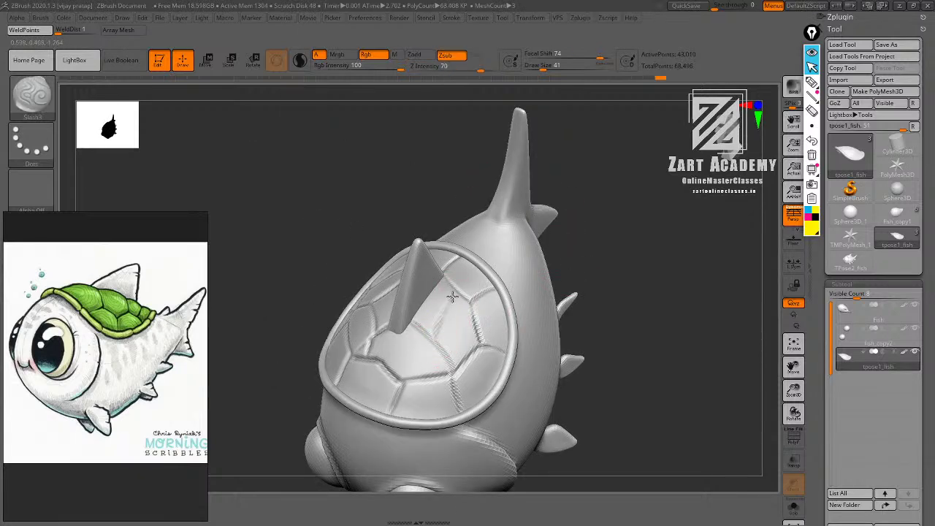
# Examine the shell's plate pattern from several angles and compare it with the reference drawing.
pyautogui.moveTo(603, 228); pyautogui.dragTo(619, 176, button='right')
pyautogui.moveTo(620, 176); pyautogui.dragTo(628, 230, button='right')
pyautogui.moveTo(627, 230)
pyautogui.mouseDown()
pyautogui.moveTo(635, 241)
pyautogui.moveTo(606, 225)
pyautogui.moveTo(595, 157)
pyautogui.moveTo(560, 229)
pyautogui.mouseUp()
pyautogui.moveTo(560, 229); pyautogui.dragTo(593, 307, button='right')
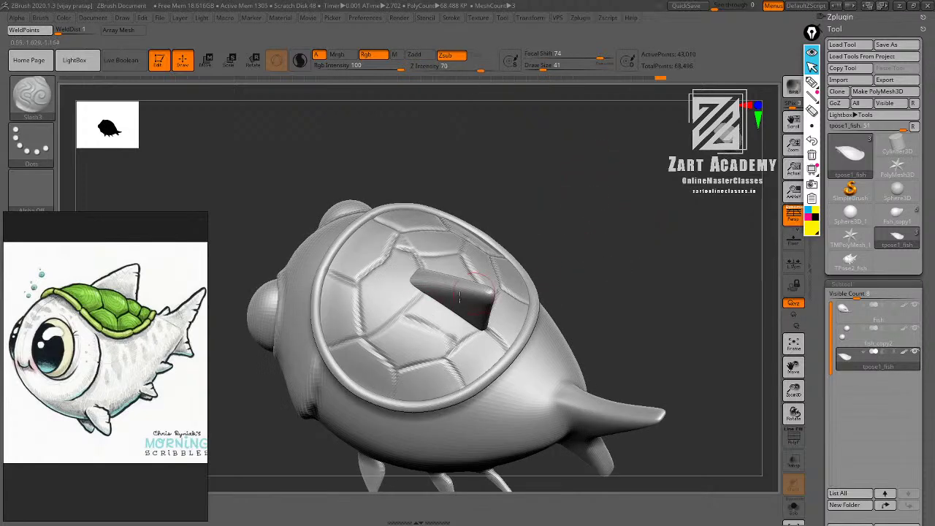
pyautogui.moveTo(591, 231); pyautogui.dragTo(524, 230, button='right')
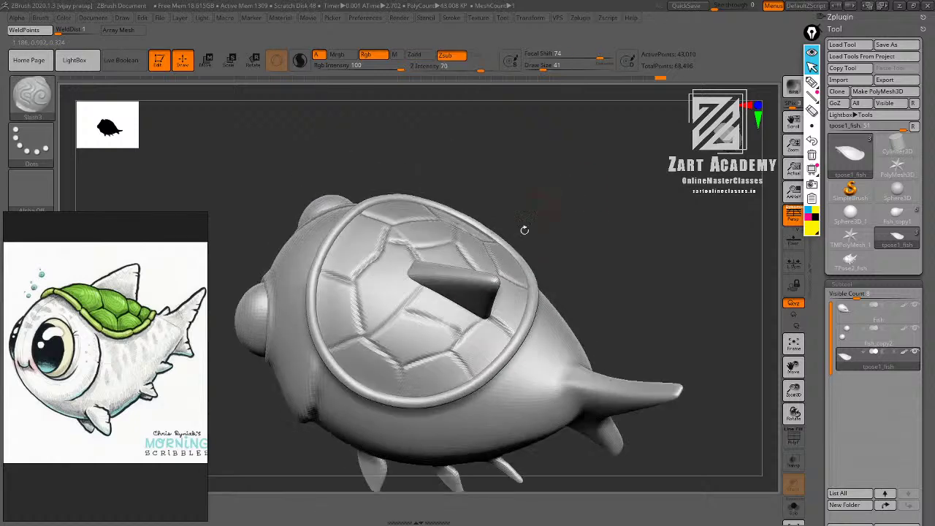
pyautogui.moveTo(599, 212); pyautogui.dragTo(627, 290, button='right')
pyautogui.moveTo(559, 247); pyautogui.dragTo(552, 252, button='right')
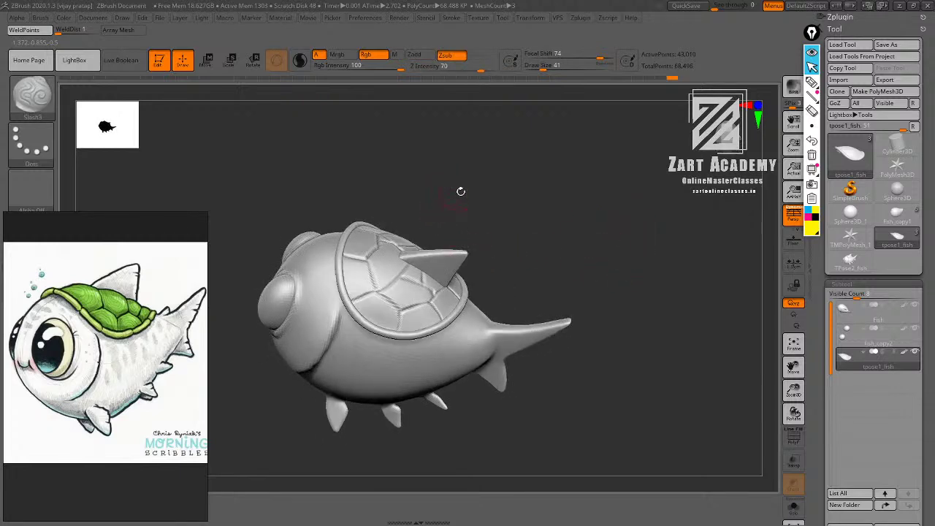
pyautogui.moveTo(460, 191); pyautogui.dragTo(453, 272, button='right')
pyautogui.moveTo(511, 247); pyautogui.dragTo(541, 268)
pyautogui.moveTo(540, 271); pyautogui.dragTo(469, 202, button='right')
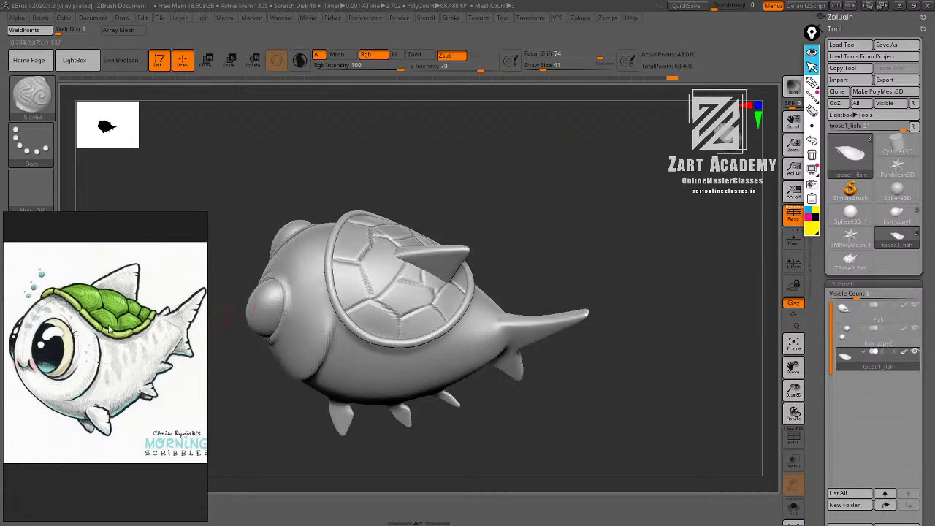
pyautogui.moveTo(526, 201); pyautogui.dragTo(531, 216, button='right')
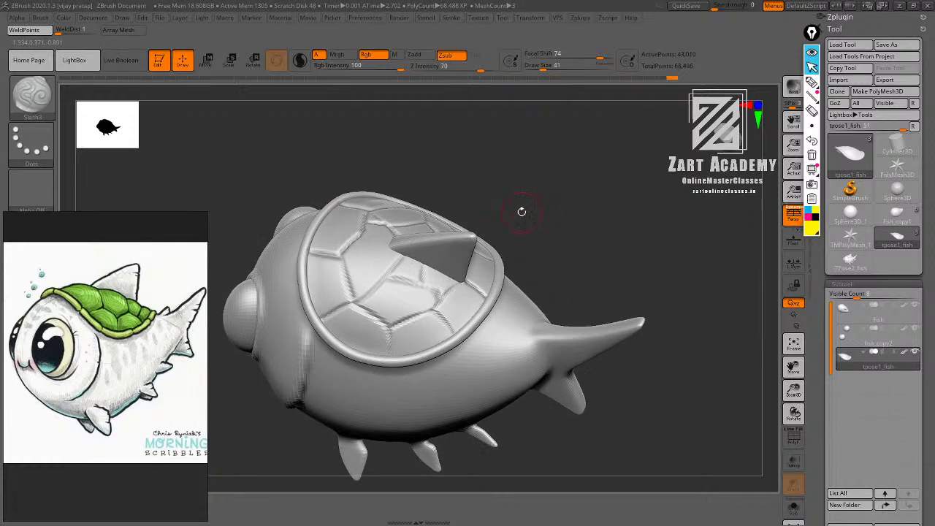
# Build up volume inside the first side plate with the ClayBuildup brush at draw size 53.
pyautogui.press('b')
pyautogui.press('c')
pyautogui.press('b')
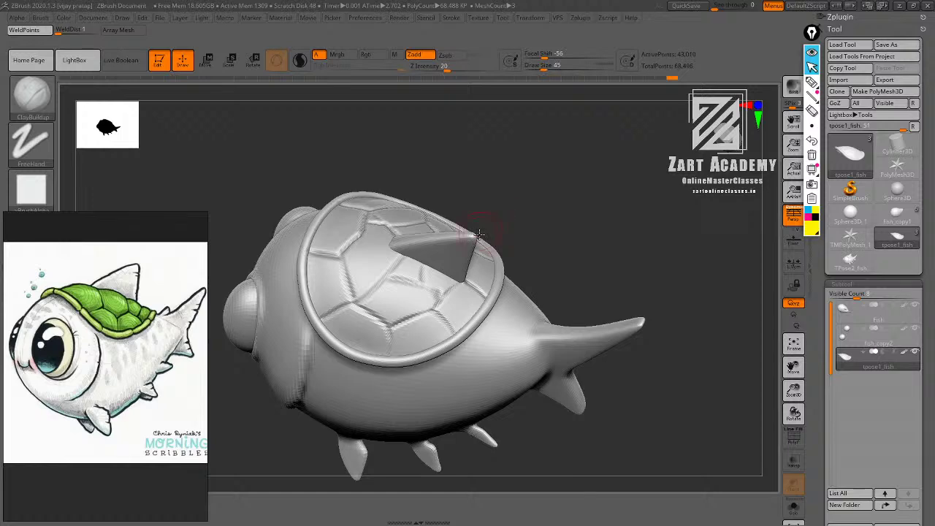
pyautogui.moveTo(563, 214); pyautogui.dragTo(542, 235)
pyautogui.moveTo(486, 178); pyautogui.dragTo(525, 213)
pyautogui.keyDown('alt'); pyautogui.moveTo(583, 222); pyautogui.dragTo(625, 188); pyautogui.keyUp('alt')
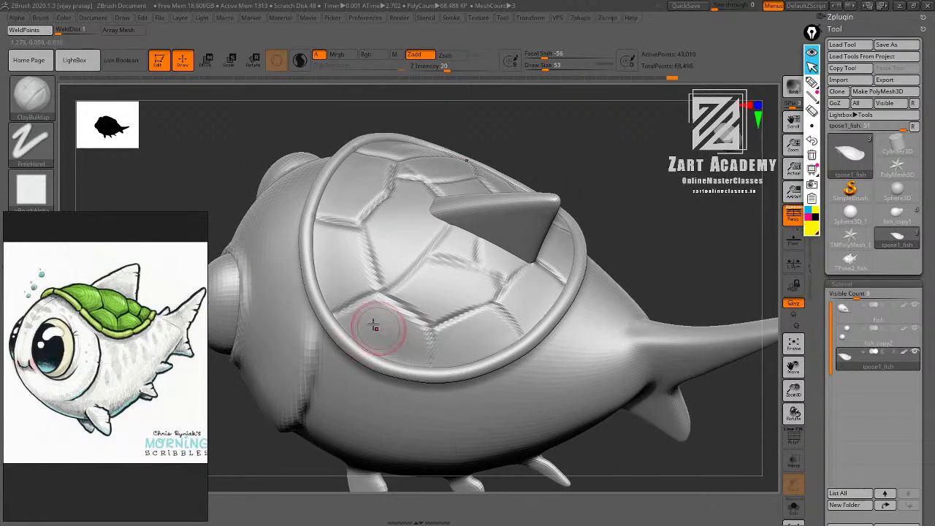
pyautogui.moveTo(587, 213); pyautogui.dragTo(603, 174)
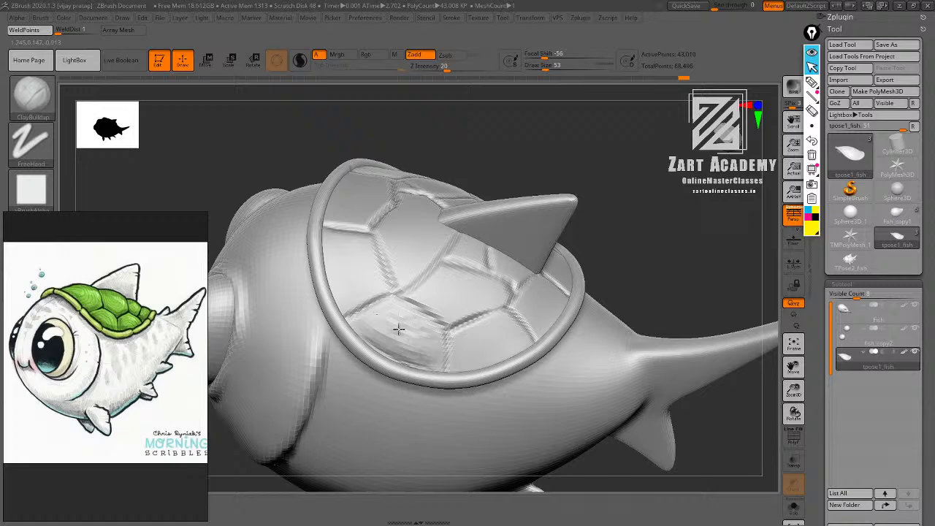
# Build up the shell's near-side front plates with ClayBuildup strokes so they bulge between the grooves.
pyautogui.moveTo(360, 326); pyautogui.dragTo(440, 359)
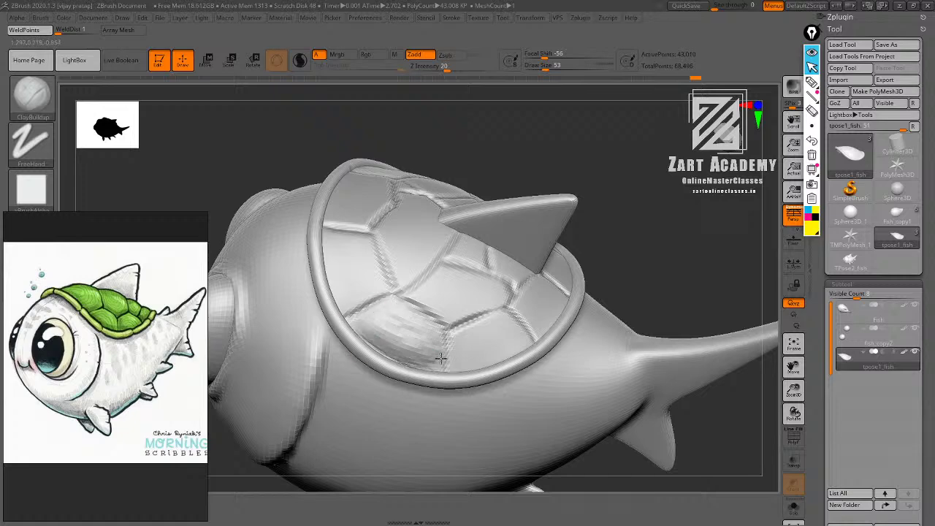
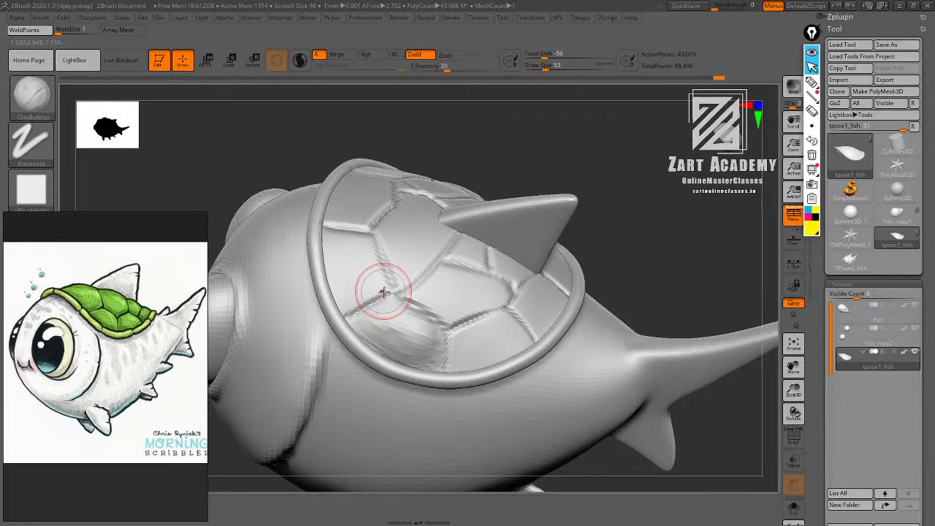
pyautogui.moveTo(386, 305)
pyautogui.mouseDown()
pyautogui.moveTo(382, 318)
pyautogui.moveTo(415, 364)
pyautogui.mouseUp()
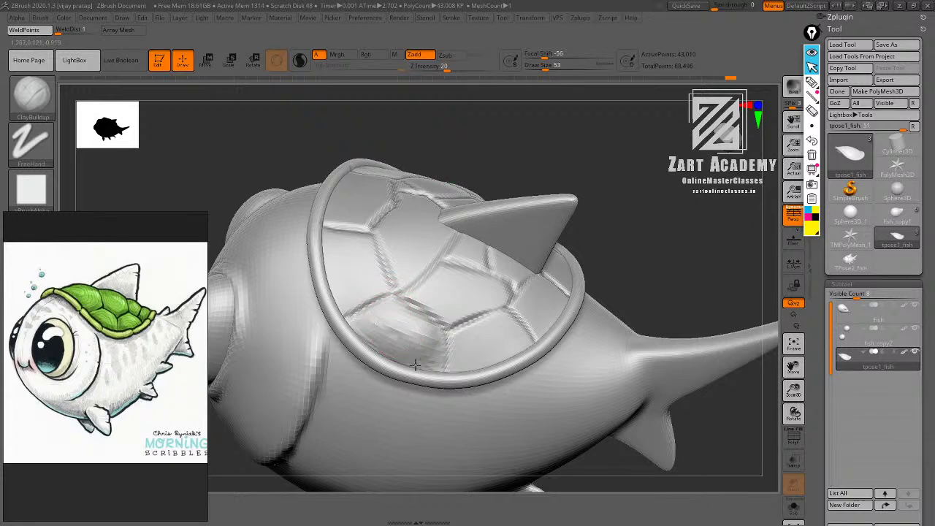
pyautogui.moveTo(381, 326); pyautogui.dragTo(428, 353)
pyautogui.moveTo(480, 161); pyautogui.dragTo(482, 223)
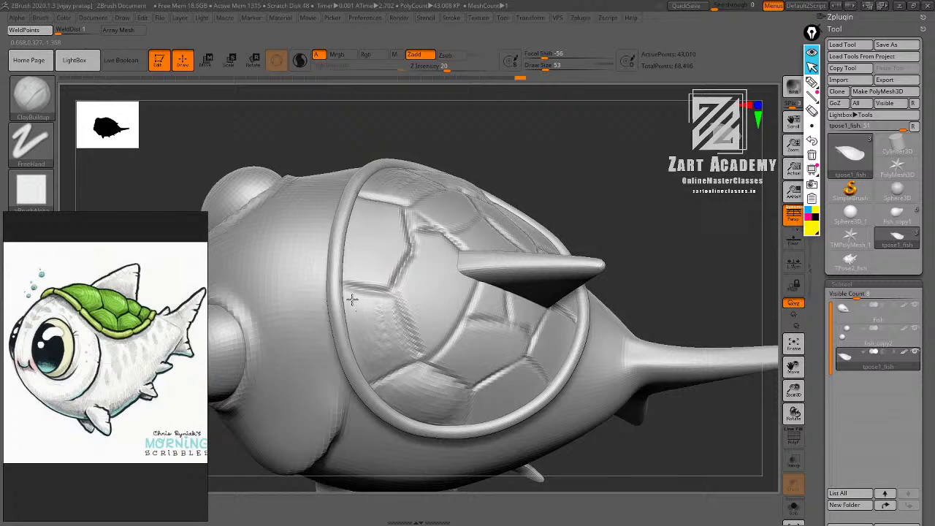
pyautogui.moveTo(385, 308); pyautogui.dragTo(359, 350)
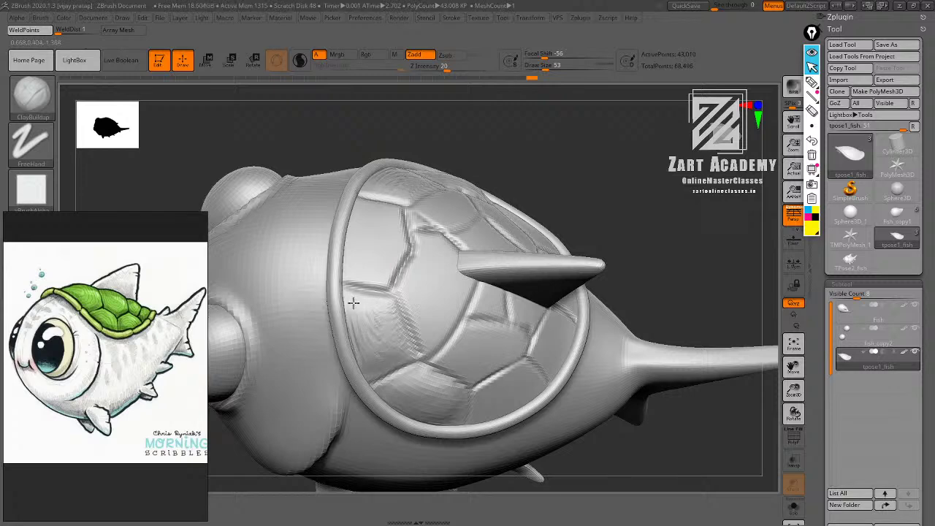
# Build up volume on the shell's near-side plates along the rim toward the tail and beside the dorsal fin.
pyautogui.keyDown('alt'); pyautogui.moveTo(595, 190); pyautogui.dragTo(583, 271); pyautogui.keyUp('alt')
pyautogui.moveTo(429, 323); pyautogui.dragTo(424, 323)
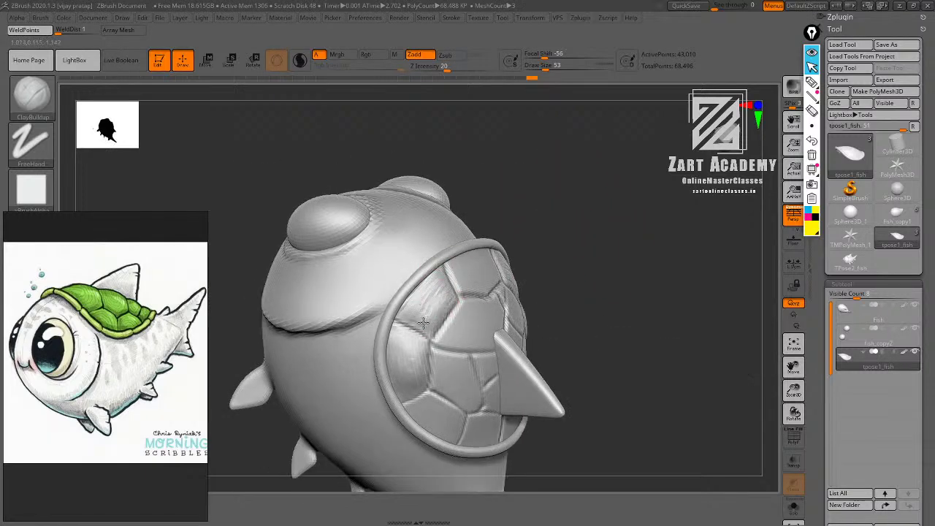
pyautogui.moveTo(561, 257)
pyautogui.keyDown('alt'); pyautogui.mouseDown()
pyautogui.moveTo(559, 204)
pyautogui.moveTo(542, 210)
pyautogui.mouseUp(); pyautogui.keyUp('alt')
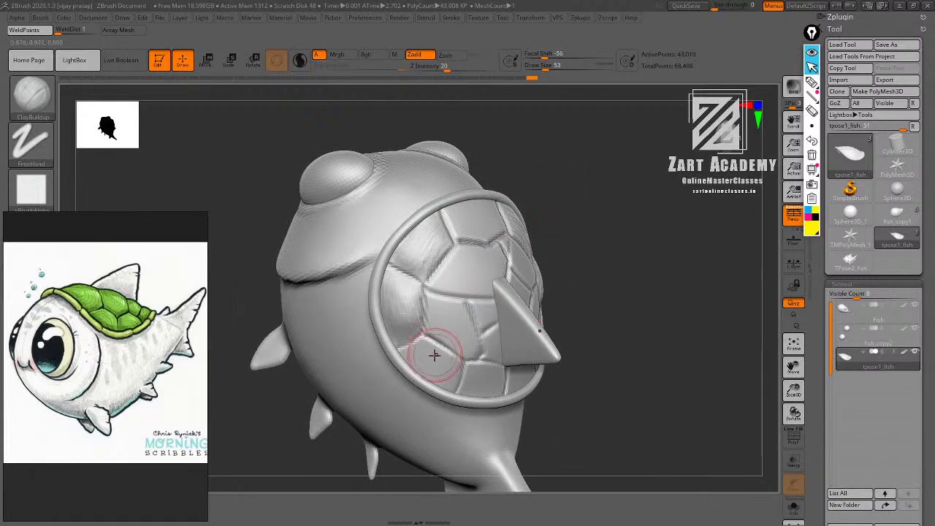
pyautogui.moveTo(434, 355)
pyautogui.mouseDown()
pyautogui.moveTo(444, 382)
pyautogui.moveTo(442, 365)
pyautogui.mouseUp()
pyautogui.moveTo(576, 241)
pyautogui.mouseDown()
pyautogui.moveTo(522, 225)
pyautogui.moveTo(641, 234)
pyautogui.moveTo(449, 276)
pyautogui.mouseUp()
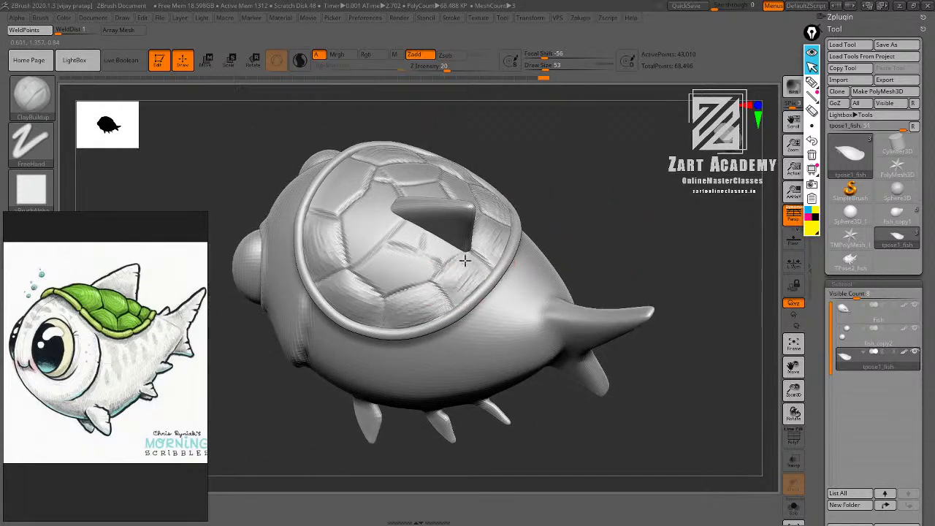
pyautogui.moveTo(574, 184)
pyautogui.mouseDown()
pyautogui.moveTo(635, 202)
pyautogui.moveTo(637, 238)
pyautogui.mouseUp()
pyautogui.moveTo(431, 261); pyautogui.dragTo(397, 287)
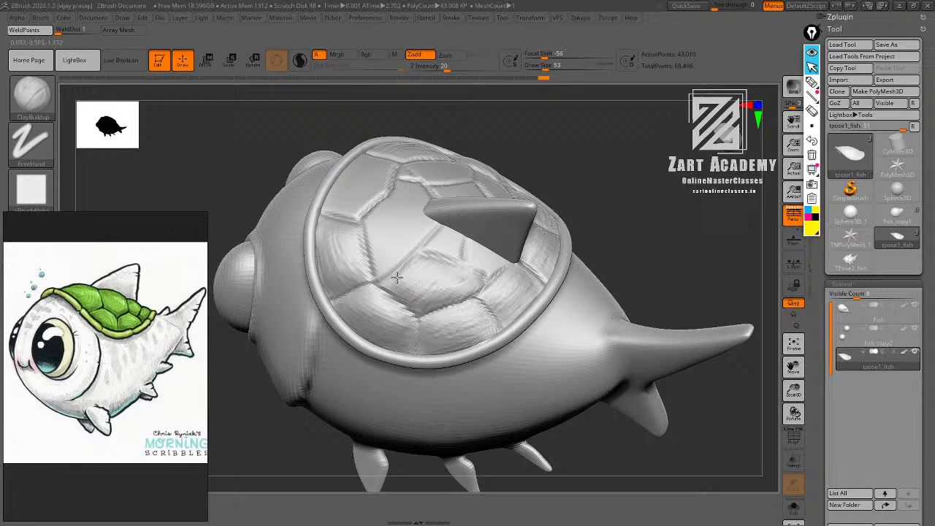
# Add clay strokes to the large central plate ahead of the dorsal fin and the neighbouring front plates.
pyautogui.keyDown('alt'); pyautogui.moveTo(568, 170); pyautogui.dragTo(626, 218); pyautogui.keyUp('alt')
pyautogui.moveTo(440, 303); pyautogui.dragTo(470, 270)
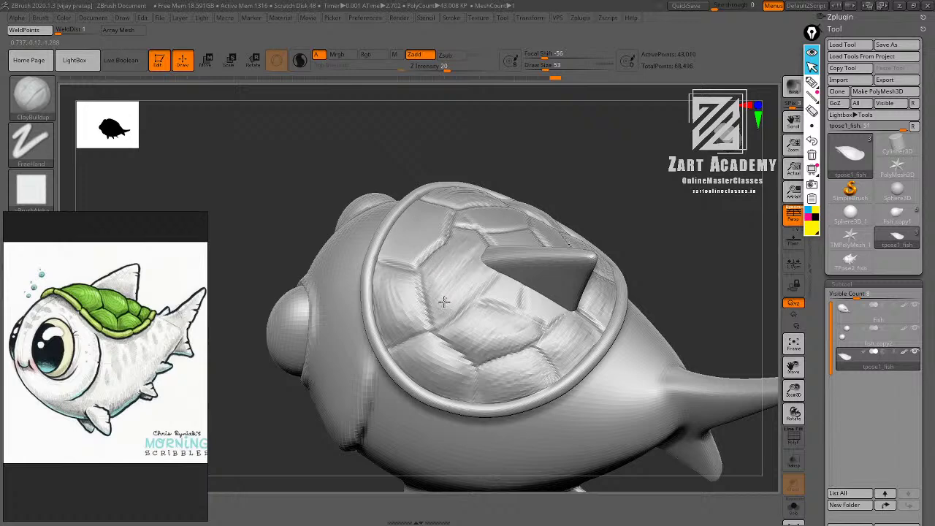
pyautogui.keyDown('alt'); pyautogui.moveTo(623, 204); pyautogui.dragTo(618, 179); pyautogui.keyUp('alt')
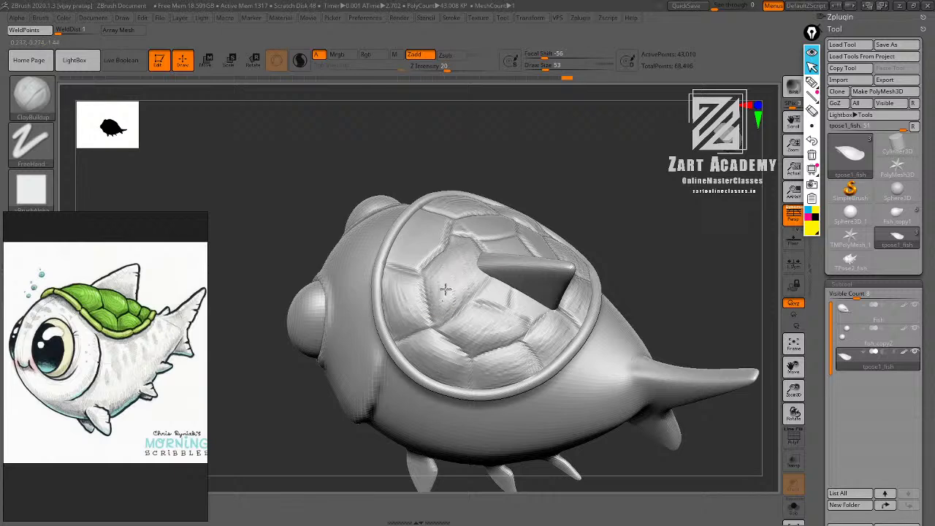
pyautogui.moveTo(446, 290); pyautogui.dragTo(457, 235)
pyautogui.moveTo(545, 179)
pyautogui.keyDown('alt'); pyautogui.mouseDown()
pyautogui.moveTo(568, 212)
pyautogui.moveTo(559, 238)
pyautogui.mouseUp(); pyautogui.keyUp('alt')
pyautogui.moveTo(418, 285)
pyautogui.mouseDown()
pyautogui.moveTo(432, 305)
pyautogui.moveTo(431, 286)
pyautogui.mouseUp()
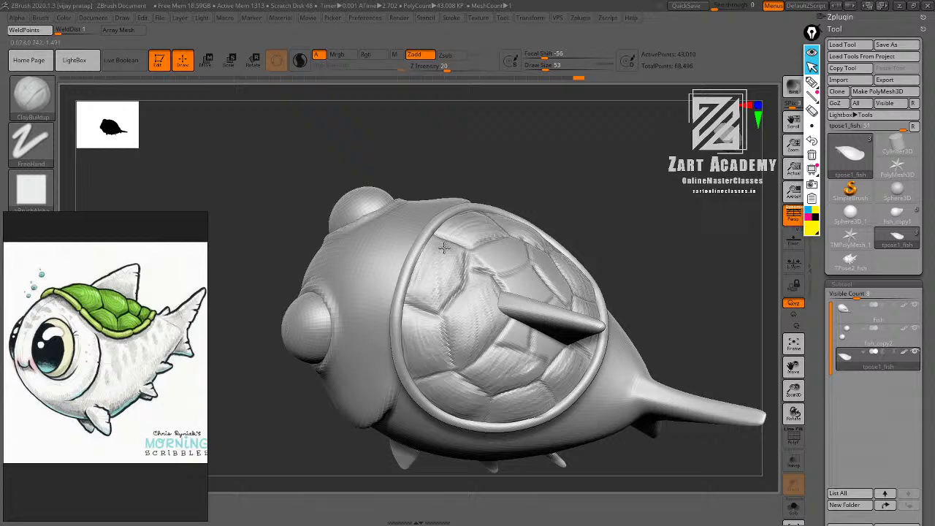
# Build up the far-side shell plates and the small plates around the base of the dorsal fin.
pyautogui.moveTo(574, 228); pyautogui.dragTo(606, 241)
pyautogui.moveTo(517, 280)
pyautogui.mouseDown()
pyautogui.moveTo(503, 277)
pyautogui.moveTo(529, 288)
pyautogui.mouseUp()
pyautogui.moveTo(629, 223); pyautogui.dragTo(624, 215)
pyautogui.moveTo(549, 277)
pyautogui.mouseDown()
pyautogui.moveTo(574, 324)
pyautogui.moveTo(543, 330)
pyautogui.mouseUp()
pyautogui.moveTo(635, 264); pyautogui.dragTo(642, 218)
pyautogui.keyDown('alt'); pyautogui.moveTo(641, 218); pyautogui.dragTo(638, 272); pyautogui.keyUp('alt')
pyautogui.moveTo(505, 347)
pyautogui.mouseDown()
pyautogui.moveTo(501, 355)
pyautogui.moveTo(524, 337)
pyautogui.mouseUp()
pyautogui.keyDown('alt'); pyautogui.moveTo(650, 227); pyautogui.dragTo(640, 200); pyautogui.keyUp('alt')
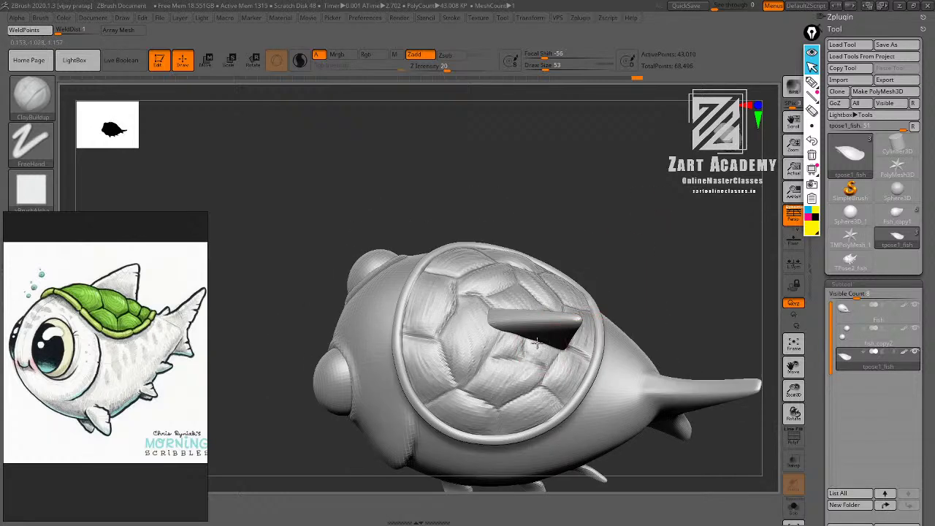
# Smooth the clay strokes on the near-side rear plates and the plates just below the dorsal fin.
pyautogui.keyDown('alt'); pyautogui.moveTo(610, 241); pyautogui.dragTo(602, 150); pyautogui.keyUp('alt')
pyautogui.keyDown('alt'); pyautogui.moveTo(638, 234); pyautogui.dragTo(645, 315); pyautogui.keyUp('alt')
pyautogui.keyDown('alt'); pyautogui.moveTo(555, 168); pyautogui.dragTo(520, 237); pyautogui.keyUp('alt')
pyautogui.press('shift')
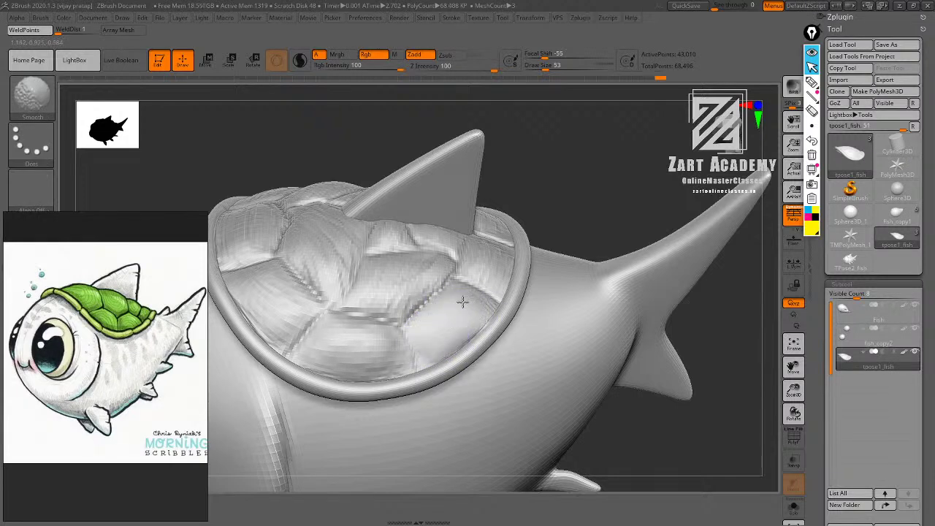
pyautogui.keyDown('shift'); pyautogui.moveTo(463, 302); pyautogui.dragTo(436, 346); pyautogui.keyUp('shift')
pyautogui.keyDown('shift'); pyautogui.moveTo(461, 295); pyautogui.dragTo(460, 296); pyautogui.keyUp('shift')
pyautogui.moveTo(556, 183); pyautogui.dragTo(484, 244)
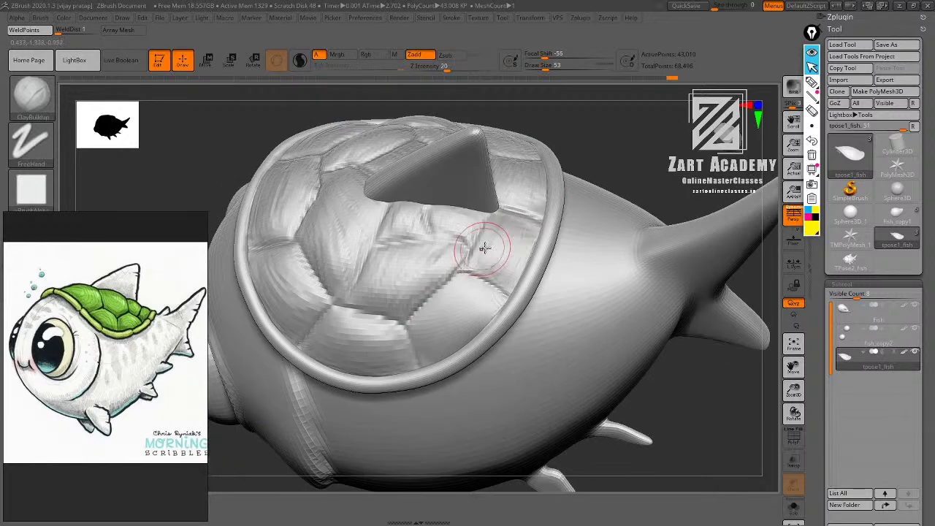
pyautogui.press('shift')
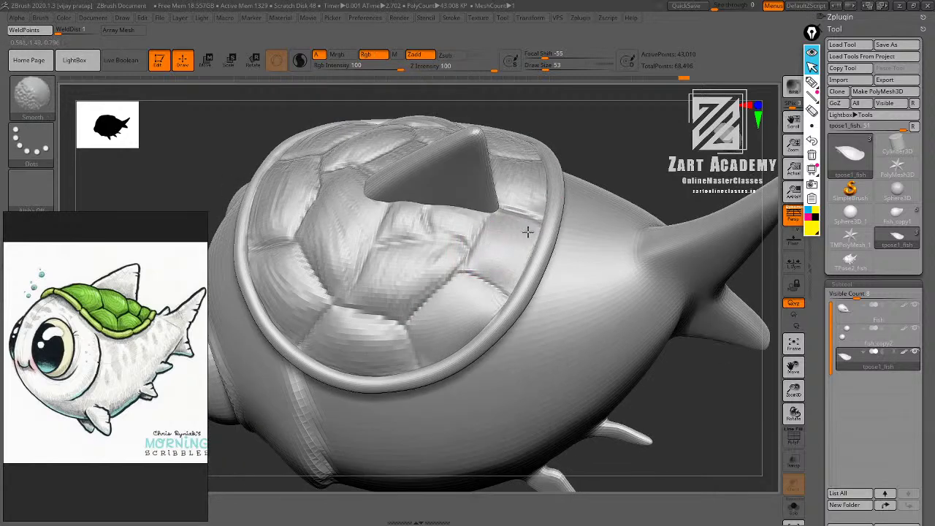
pyautogui.keyDown('shift'); pyautogui.moveTo(519, 236); pyautogui.dragTo(493, 265); pyautogui.keyUp('shift')
pyautogui.moveTo(625, 159); pyautogui.dragTo(650, 208)
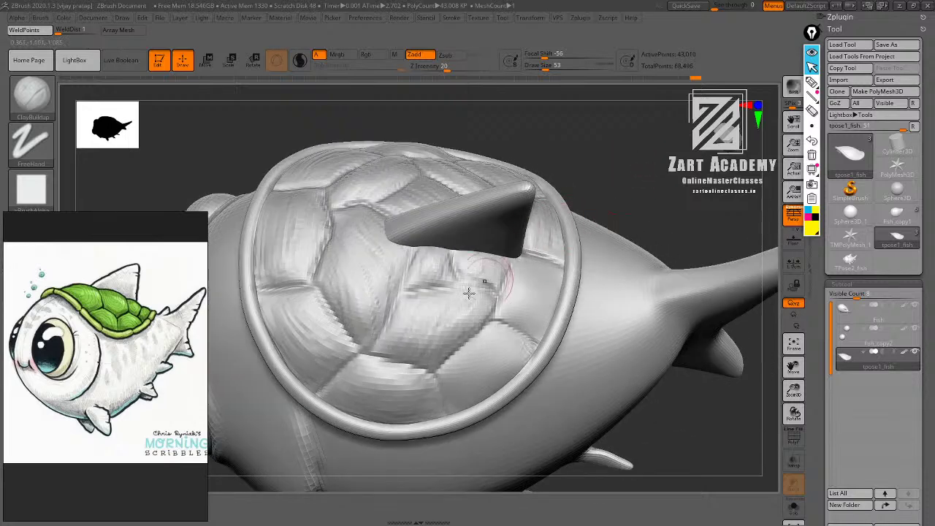
pyautogui.keyDown('shift'); pyautogui.moveTo(468, 296); pyautogui.dragTo(456, 319); pyautogui.keyUp('shift')
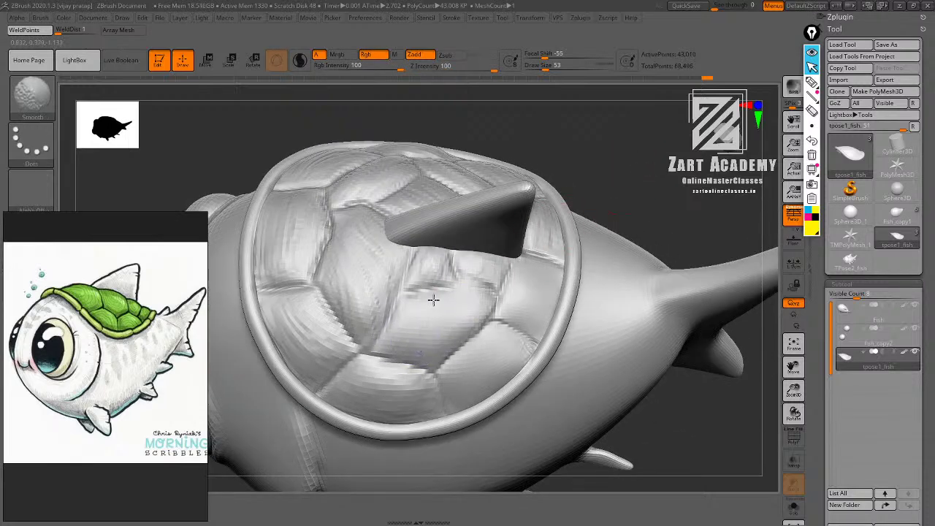
pyautogui.keyDown('shift'); pyautogui.moveTo(415, 316); pyautogui.dragTo(401, 338); pyautogui.keyUp('shift')
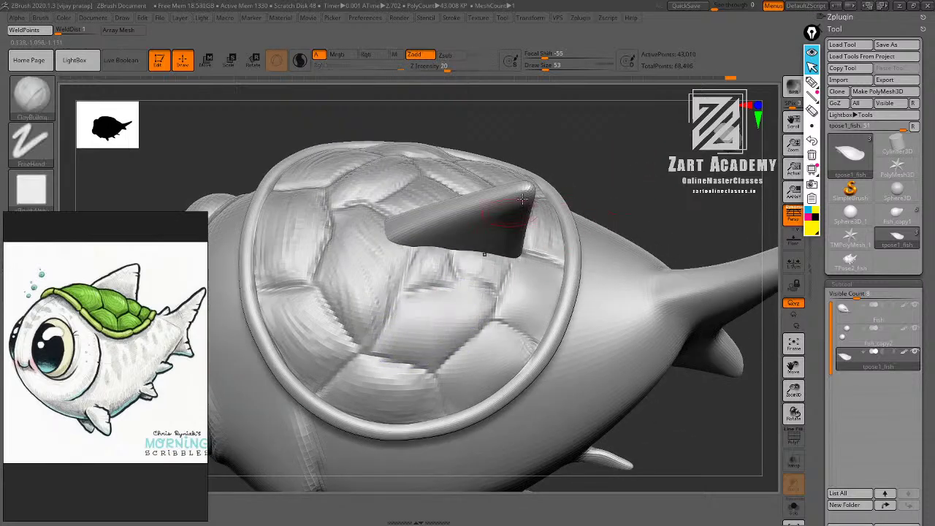
# Smooth the near-side middle and front shell plates, including the large central plate ahead of the fin.
pyautogui.keyDown('alt'); pyautogui.moveTo(592, 173); pyautogui.dragTo(651, 178); pyautogui.keyUp('alt')
pyautogui.moveTo(413, 284)
pyautogui.keyDown('shift'); pyautogui.mouseDown()
pyautogui.moveTo(410, 266)
pyautogui.moveTo(423, 310)
pyautogui.mouseUp(); pyautogui.keyUp('shift')
pyautogui.keyDown('shift'); pyautogui.moveTo(442, 270); pyautogui.dragTo(432, 323); pyautogui.keyUp('shift')
pyautogui.moveTo(402, 276)
pyautogui.keyDown('shift'); pyautogui.mouseDown()
pyautogui.moveTo(401, 290)
pyautogui.moveTo(429, 326)
pyautogui.mouseUp(); pyautogui.keyUp('shift')
pyautogui.keyDown('shift'); pyautogui.moveTo(395, 290); pyautogui.dragTo(415, 224); pyautogui.keyUp('shift')
pyautogui.moveTo(561, 137)
pyautogui.keyDown('alt'); pyautogui.mouseDown()
pyautogui.moveTo(555, 117)
pyautogui.moveTo(597, 163)
pyautogui.moveTo(601, 192)
pyautogui.mouseUp(); pyautogui.keyUp('alt')
pyautogui.moveTo(388, 331)
pyautogui.keyDown('shift'); pyautogui.mouseDown()
pyautogui.moveTo(415, 331)
pyautogui.moveTo(408, 365)
pyautogui.mouseUp(); pyautogui.keyUp('shift')
pyautogui.moveTo(551, 161); pyautogui.dragTo(563, 209)
pyautogui.keyDown('shift'); pyautogui.moveTo(438, 318); pyautogui.dragTo(423, 299); pyautogui.keyUp('shift')
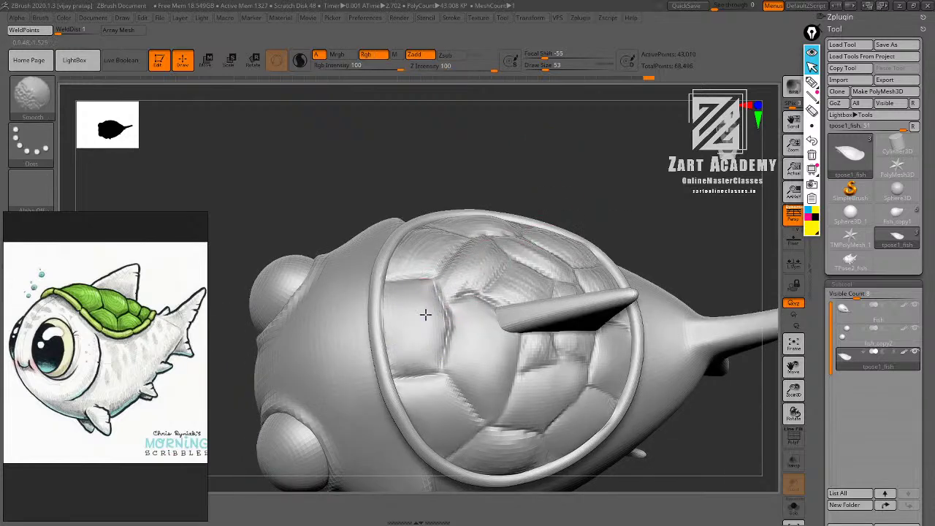
# Smooth the front plates on the far half of the shell while keeping the grooves between them.
pyautogui.keyDown('alt'); pyautogui.moveTo(547, 170); pyautogui.dragTo(551, 206); pyautogui.keyUp('alt')
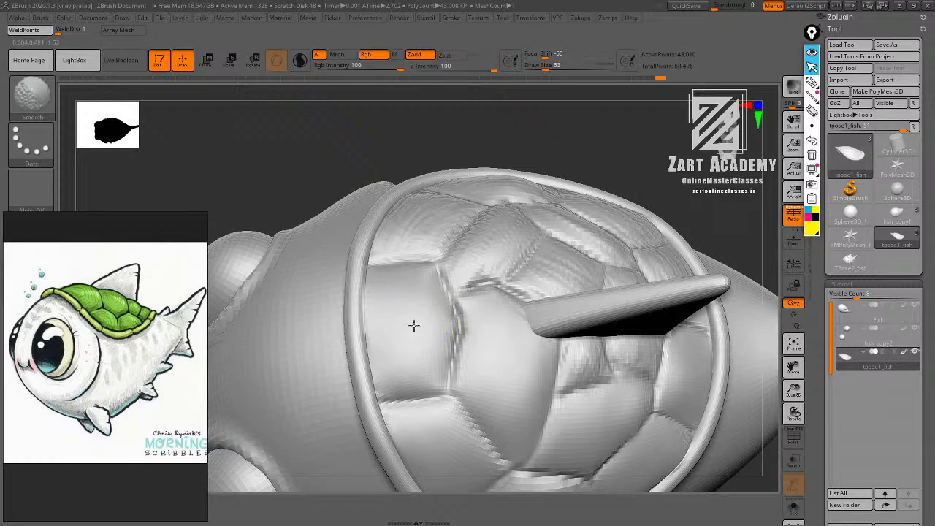
pyautogui.keyDown('shift'); pyautogui.moveTo(486, 255); pyautogui.dragTo(527, 199); pyautogui.keyUp('shift')
pyautogui.moveTo(544, 158); pyautogui.dragTo(537, 201)
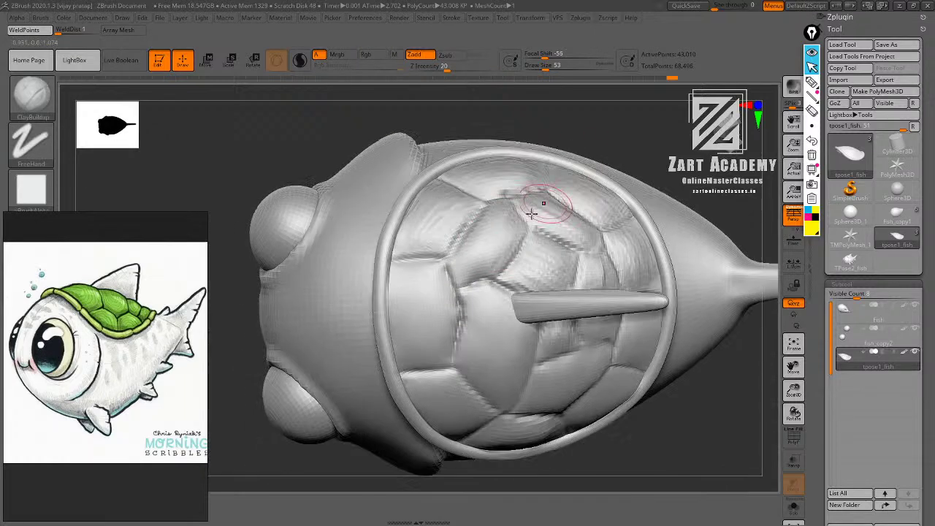
pyautogui.keyDown('shift'); pyautogui.moveTo(485, 240); pyautogui.dragTo(475, 251); pyautogui.keyUp('shift')
pyautogui.keyDown('alt'); pyautogui.moveTo(482, 117); pyautogui.dragTo(493, 198); pyautogui.keyUp('alt')
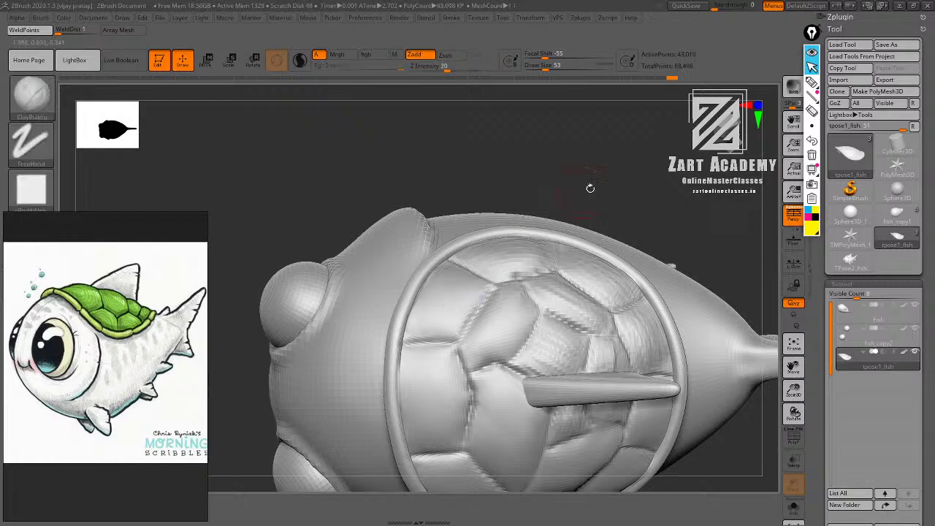
pyautogui.moveTo(590, 187); pyautogui.dragTo(548, 242)
pyautogui.moveTo(431, 296)
pyautogui.keyDown('shift'); pyautogui.mouseDown()
pyautogui.moveTo(420, 304)
pyautogui.moveTo(431, 277)
pyautogui.mouseUp(); pyautogui.keyUp('shift')
# Smooth the remaining far-side plates from the rim up to the dorsal fin, including the rear ones.
pyautogui.moveTo(646, 237)
pyautogui.mouseDown()
pyautogui.moveTo(667, 175)
pyautogui.moveTo(660, 189)
pyautogui.moveTo(621, 197)
pyautogui.moveTo(655, 207)
pyautogui.mouseUp()
pyautogui.moveTo(682, 242)
pyautogui.keyDown('alt'); pyautogui.mouseDown()
pyautogui.moveTo(578, 211)
pyautogui.moveTo(612, 194)
pyautogui.moveTo(616, 251)
pyautogui.moveTo(583, 252)
pyautogui.moveTo(616, 261)
pyautogui.moveTo(621, 280)
pyautogui.moveTo(610, 243)
pyautogui.moveTo(637, 255)
pyautogui.moveTo(618, 260)
pyautogui.mouseUp(); pyautogui.keyUp('alt')
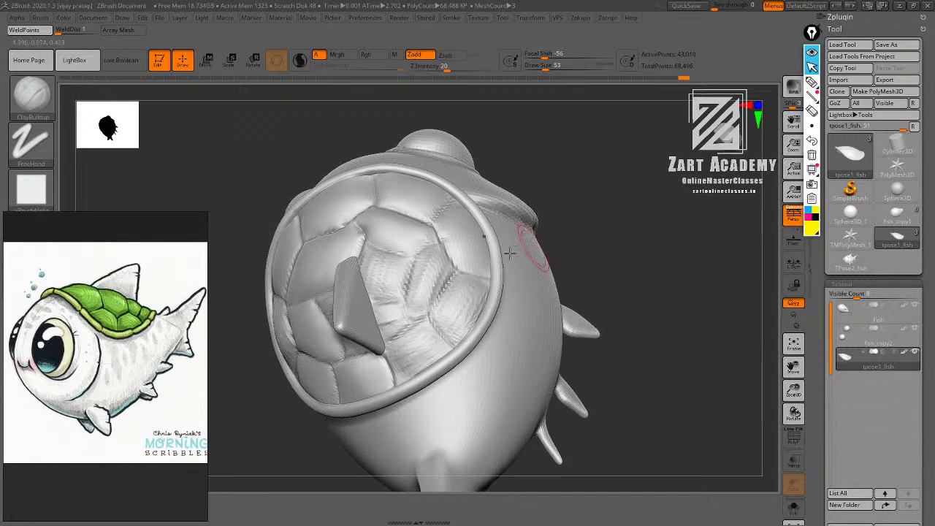
pyautogui.moveTo(465, 302)
pyautogui.keyDown('shift'); pyautogui.mouseDown()
pyautogui.moveTo(456, 296)
pyautogui.moveTo(478, 296)
pyautogui.mouseUp(); pyautogui.keyUp('shift')
pyautogui.keyDown('alt'); pyautogui.moveTo(555, 229); pyautogui.dragTo(582, 246); pyautogui.keyUp('alt')
pyautogui.keyDown('shift'); pyautogui.moveTo(457, 294); pyautogui.dragTo(473, 288); pyautogui.keyUp('shift')
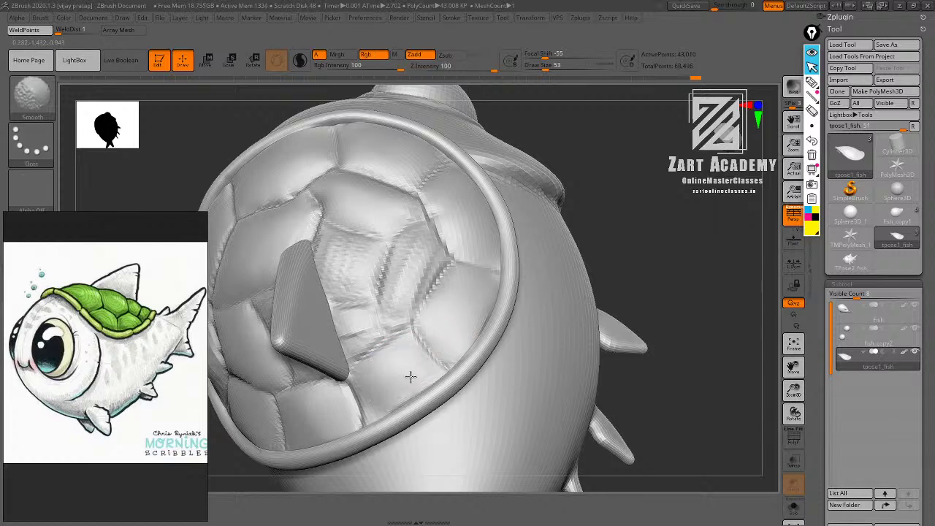
pyautogui.keyDown('shift'); pyautogui.moveTo(403, 357); pyautogui.dragTo(398, 361); pyautogui.keyUp('shift')
pyautogui.moveTo(411, 248)
pyautogui.keyDown('shift'); pyautogui.mouseDown()
pyautogui.moveTo(405, 284)
pyautogui.moveTo(408, 273)
pyautogui.moveTo(354, 338)
pyautogui.mouseUp(); pyautogui.keyUp('shift')
pyautogui.moveTo(356, 265)
pyautogui.keyDown('shift'); pyautogui.mouseDown()
pyautogui.moveTo(353, 275)
pyautogui.moveTo(330, 259)
pyautogui.moveTo(338, 253)
pyautogui.mouseUp(); pyautogui.keyUp('shift')
pyautogui.moveTo(405, 273)
pyautogui.keyDown('shift'); pyautogui.mouseDown()
pyautogui.moveTo(411, 249)
pyautogui.moveTo(394, 274)
pyautogui.mouseUp(); pyautogui.keyUp('shift')
pyautogui.keyDown('shift'); pyautogui.moveTo(361, 326); pyautogui.dragTo(362, 339); pyautogui.keyUp('shift')
pyautogui.keyDown('shift'); pyautogui.moveTo(409, 358); pyautogui.dragTo(382, 387); pyautogui.keyUp('shift')
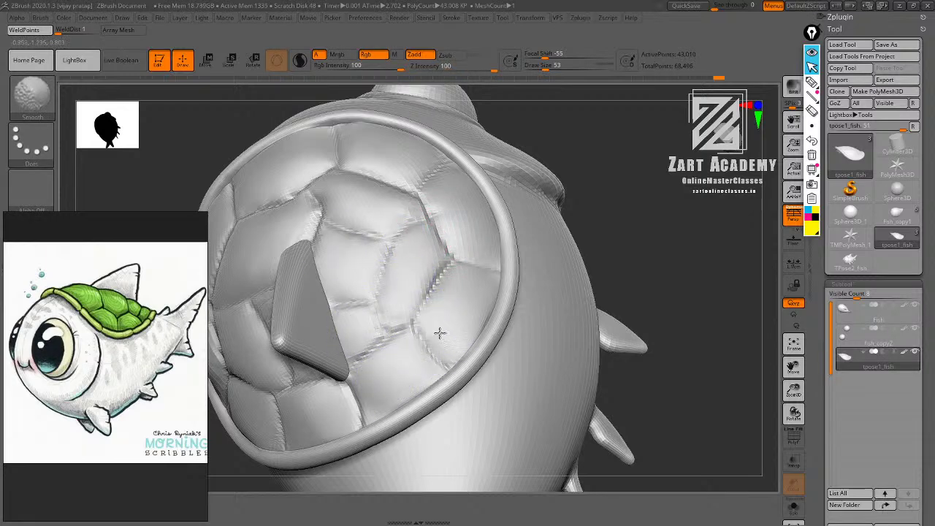
# Make the Fish body the active subtool and raise its mesh by one subdivision level.
pyautogui.moveTo(658, 219); pyautogui.dragTo(576, 165)
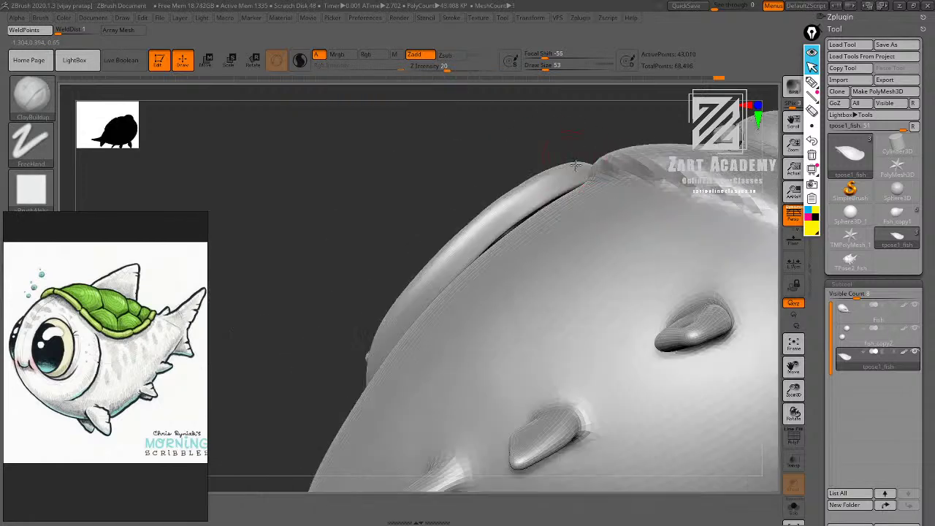
pyautogui.moveTo(519, 146); pyautogui.dragTo(593, 115)
pyautogui.moveTo(634, 188); pyautogui.dragTo(647, 266)
pyautogui.keyDown('alt'); pyautogui.click(385, 332); pyautogui.keyUp('alt')
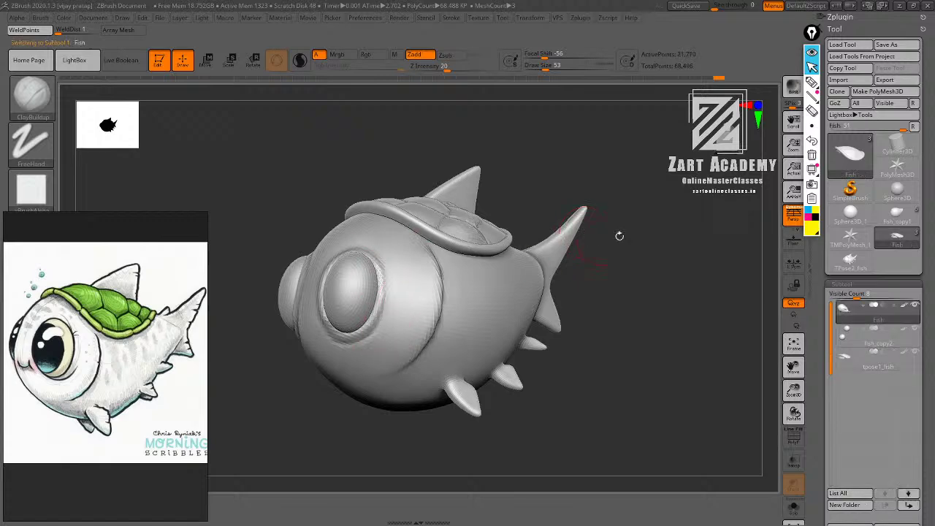
pyautogui.moveTo(620, 235); pyautogui.dragTo(631, 206)
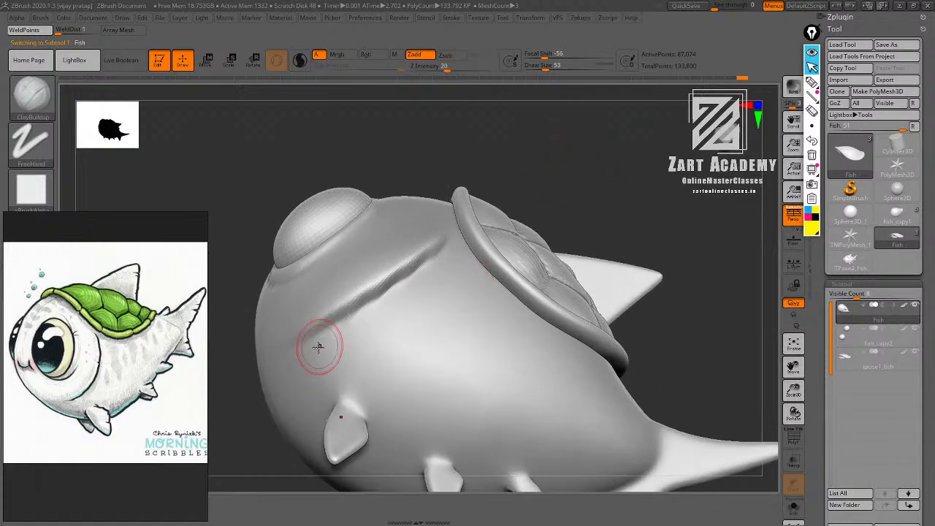
# Smooth the jagged gill crease behind the eye along its full length up toward the shell.
pyautogui.press('shift')
pyautogui.keyDown('shift'); pyautogui.moveTo(387, 306); pyautogui.dragTo(355, 329); pyautogui.keyUp('shift')
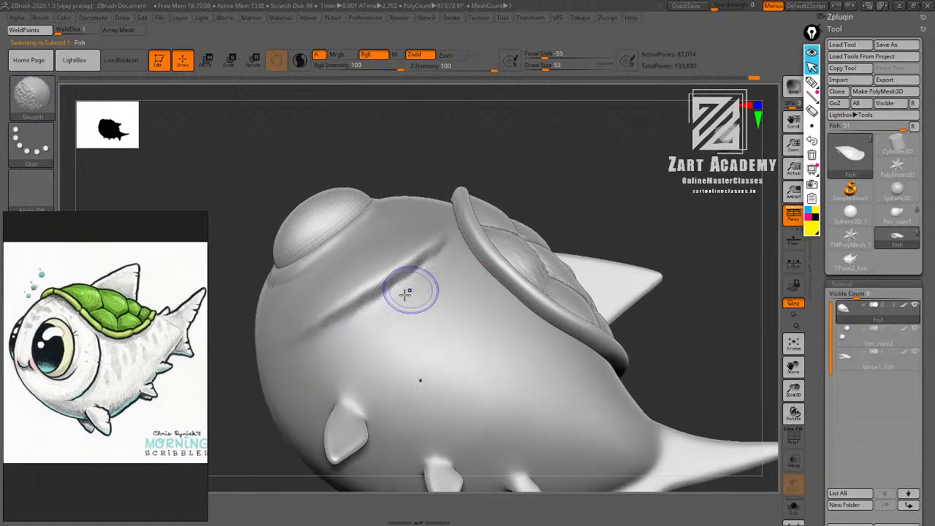
pyautogui.keyDown('shift'); pyautogui.moveTo(456, 247); pyautogui.dragTo(428, 282); pyautogui.keyUp('shift')
pyautogui.keyDown('ctrl'); pyautogui.moveTo(409, 305); pyautogui.dragTo(386, 292, button='right'); pyautogui.keyUp('ctrl')
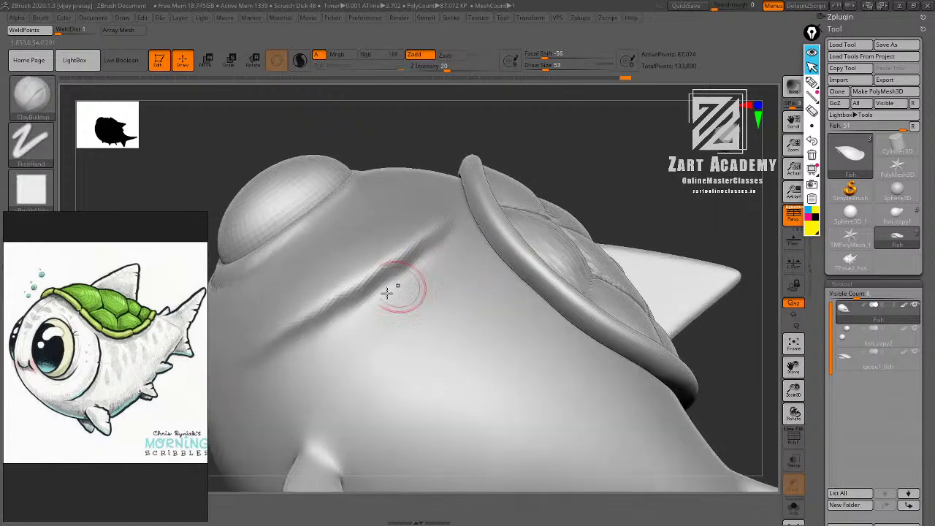
pyautogui.moveTo(387, 292)
pyautogui.keyDown('shift'); pyautogui.mouseDown()
pyautogui.moveTo(283, 350)
pyautogui.moveTo(320, 345)
pyautogui.mouseUp(); pyautogui.keyUp('shift')
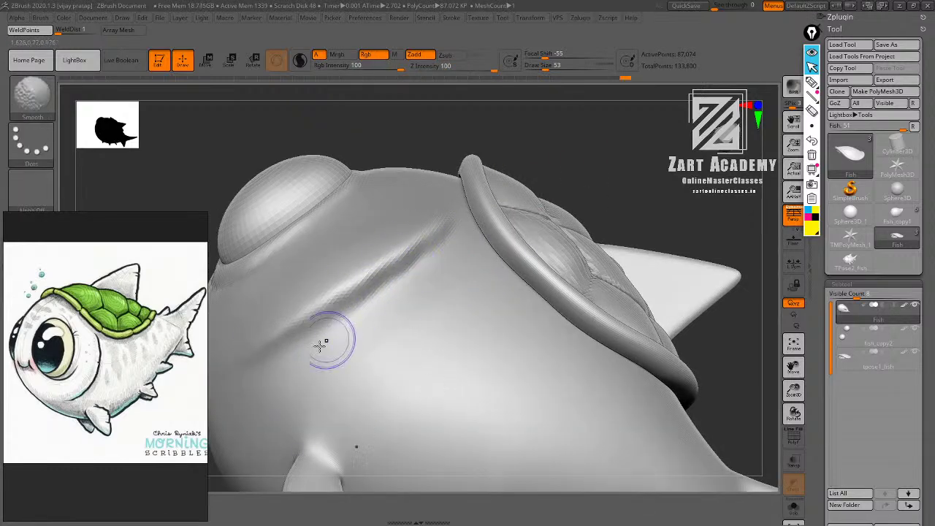
pyautogui.keyDown('shift'); pyautogui.moveTo(374, 306); pyautogui.dragTo(413, 272); pyautogui.keyUp('shift')
pyautogui.moveTo(609, 156)
pyautogui.keyDown('ctrl'); pyautogui.mouseDown(button='right')
pyautogui.moveTo(559, 229)
pyautogui.moveTo(608, 199)
pyautogui.moveTo(587, 201)
pyautogui.mouseUp(button='right'); pyautogui.keyUp('ctrl')
pyautogui.keyDown('shift'); pyautogui.moveTo(406, 294); pyautogui.dragTo(420, 290); pyautogui.keyUp('shift')
pyautogui.moveTo(585, 218); pyautogui.dragTo(512, 222, button='right')
pyautogui.moveTo(468, 236)
pyautogui.keyDown('shift'); pyautogui.mouseDown()
pyautogui.moveTo(412, 303)
pyautogui.moveTo(474, 205)
pyautogui.mouseUp(); pyautogui.keyUp('shift')
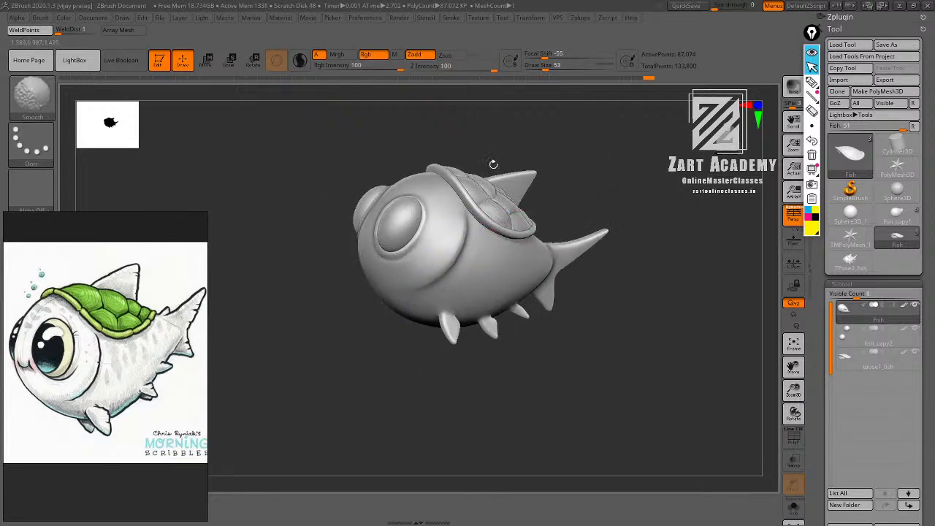
# Switch the sculpting brush to Standard and frame the side of the fish's head and body.
pyautogui.moveTo(659, 199)
pyautogui.mouseDown(button='right')
pyautogui.moveTo(597, 153)
pyautogui.moveTo(617, 166)
pyautogui.mouseUp(button='right')
pyautogui.moveTo(618, 166)
pyautogui.keyDown('alt'); pyautogui.mouseDown(button='right')
pyautogui.moveTo(613, 204)
pyautogui.moveTo(622, 200)
pyautogui.moveTo(578, 200)
pyautogui.mouseUp(button='right'); pyautogui.keyUp('alt')
pyautogui.press('b')
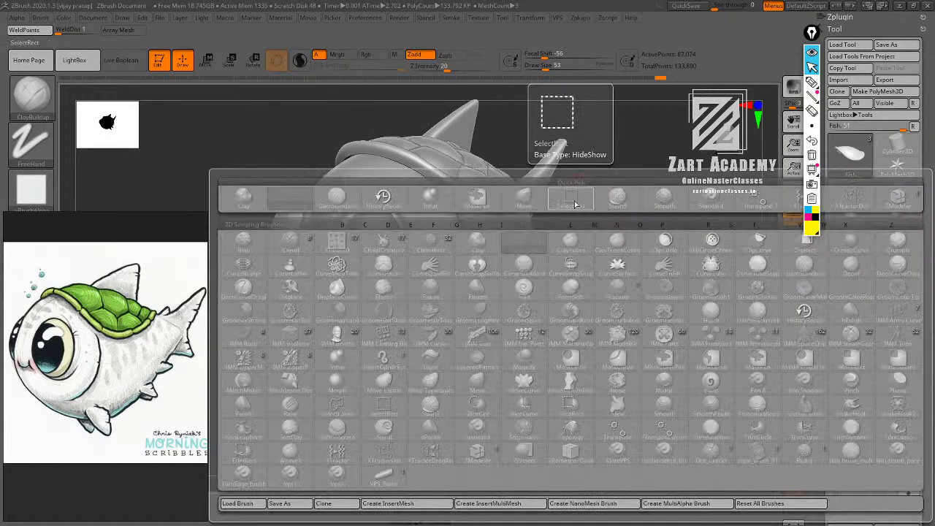
pyautogui.press('s')
pyautogui.press('t')
pyautogui.moveTo(644, 189); pyautogui.dragTo(606, 195, button='right')
pyautogui.moveTo(606, 196); pyautogui.dragTo(589, 202, button='right')
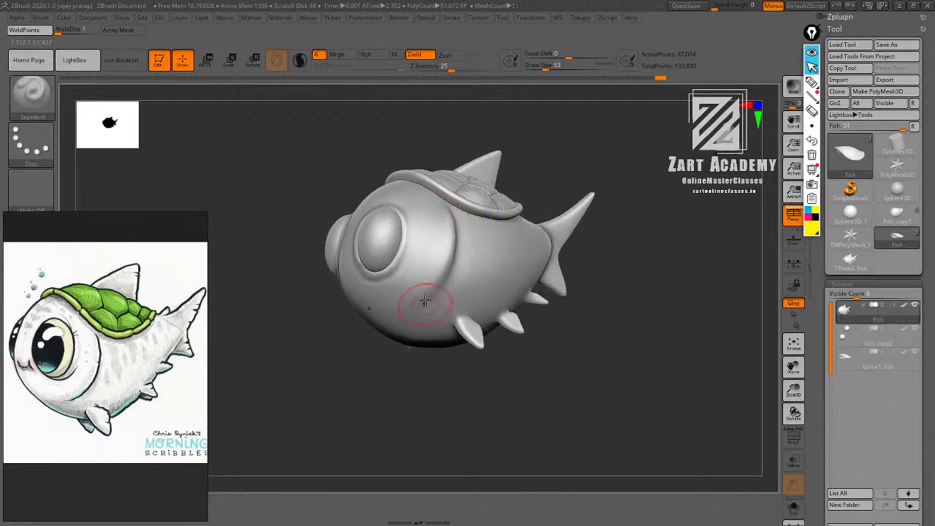
# Build up the cheek surface beside the gill crease and smooth it up toward the shell rim.
pyautogui.moveTo(589, 172); pyautogui.dragTo(585, 130, button='right')
pyautogui.moveTo(447, 258); pyautogui.dragTo(428, 291)
pyautogui.moveTo(427, 294)
pyautogui.keyDown('shift'); pyautogui.mouseDown()
pyautogui.moveTo(418, 315)
pyautogui.moveTo(424, 267)
pyautogui.moveTo(448, 236)
pyautogui.mouseUp(); pyautogui.keyUp('shift')
pyautogui.moveTo(443, 191); pyautogui.dragTo(459, 207, button='right')
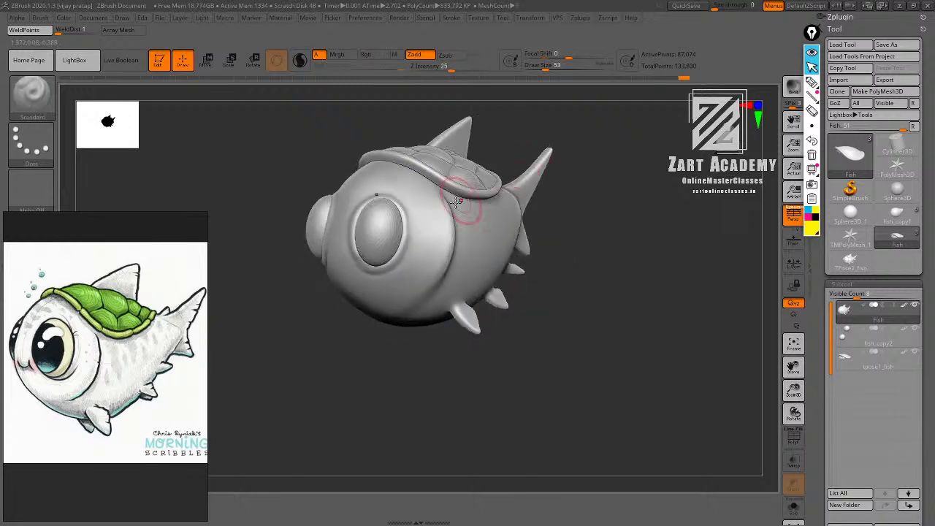
pyautogui.keyDown('shift'); pyautogui.moveTo(429, 181); pyautogui.dragTo(438, 195); pyautogui.keyUp('shift')
# Smooth the front of the face below the eyes and the area between them.
pyautogui.keyDown('ctrl'); pyautogui.moveTo(542, 177); pyautogui.dragTo(537, 145, button='right'); pyautogui.keyUp('ctrl')
pyautogui.moveTo(613, 175)
pyautogui.mouseDown(button='right')
pyautogui.moveTo(583, 185)
pyautogui.moveTo(590, 176)
pyautogui.mouseUp(button='right')
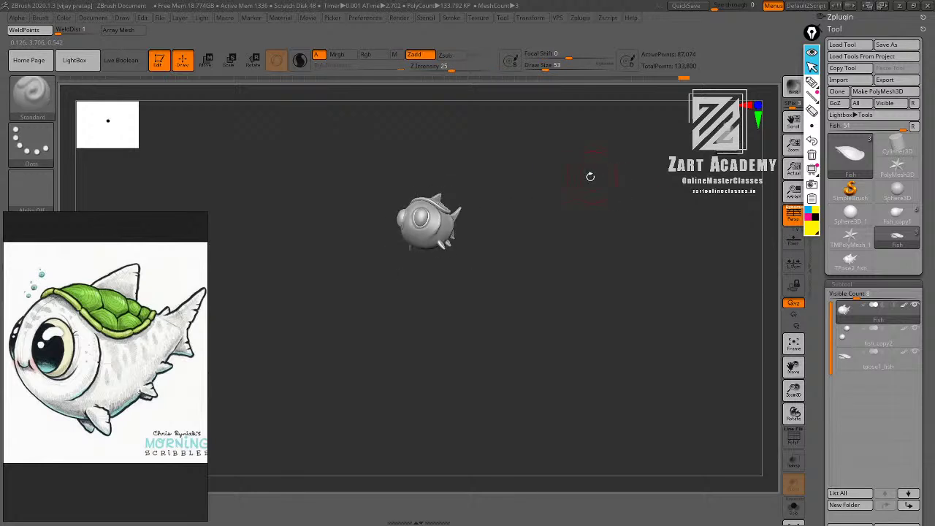
pyautogui.moveTo(619, 218)
pyautogui.mouseDown(button='right')
pyautogui.moveTo(604, 173)
pyautogui.moveTo(604, 206)
pyautogui.mouseUp(button='right')
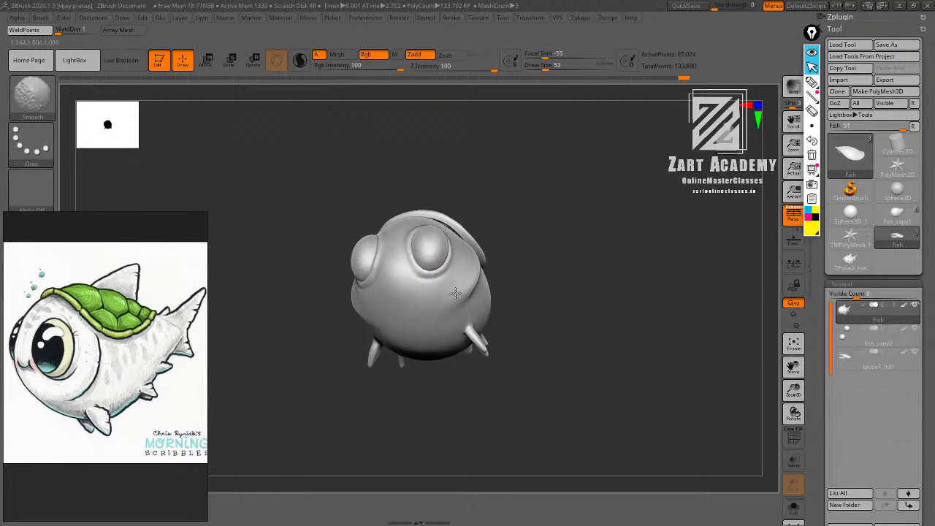
pyautogui.keyDown('shift'); pyautogui.moveTo(455, 293); pyautogui.dragTo(415, 331); pyautogui.keyUp('shift')
pyautogui.moveTo(560, 220)
pyautogui.mouseDown(button='right')
pyautogui.moveTo(599, 206)
pyautogui.moveTo(593, 234)
pyautogui.moveTo(590, 205)
pyautogui.mouseUp(button='right')
pyautogui.moveTo(590, 205)
pyautogui.keyDown('ctrl'); pyautogui.mouseDown(button='right')
pyautogui.moveTo(597, 234)
pyautogui.moveTo(597, 217)
pyautogui.moveTo(613, 213)
pyautogui.moveTo(618, 228)
pyautogui.mouseUp(button='right'); pyautogui.keyUp('ctrl')
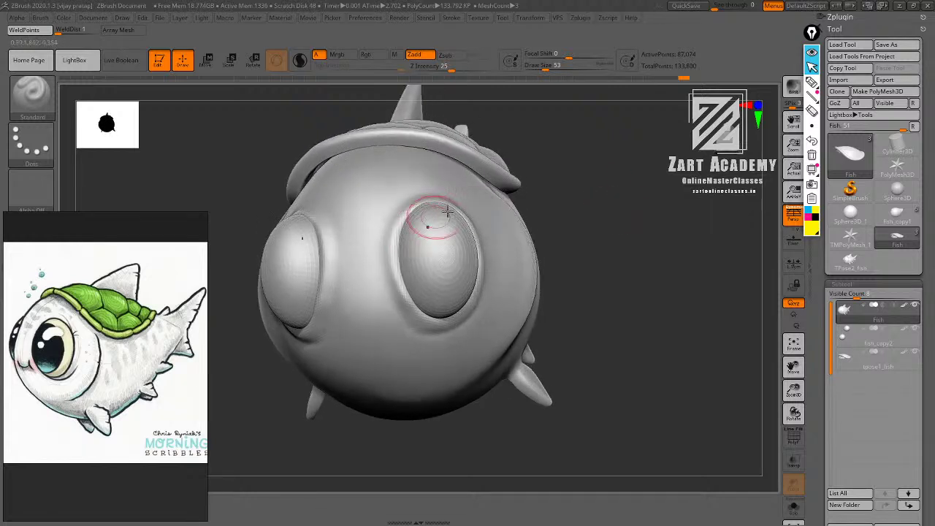
pyautogui.moveTo(591, 168)
pyautogui.keyDown('ctrl'); pyautogui.mouseDown(button='right')
pyautogui.moveTo(597, 175)
pyautogui.moveTo(589, 175)
pyautogui.mouseUp(button='right'); pyautogui.keyUp('ctrl')
pyautogui.moveTo(382, 227)
pyautogui.keyDown('shift'); pyautogui.mouseDown()
pyautogui.moveTo(366, 229)
pyautogui.moveTo(360, 200)
pyautogui.mouseUp(); pyautogui.keyUp('shift')
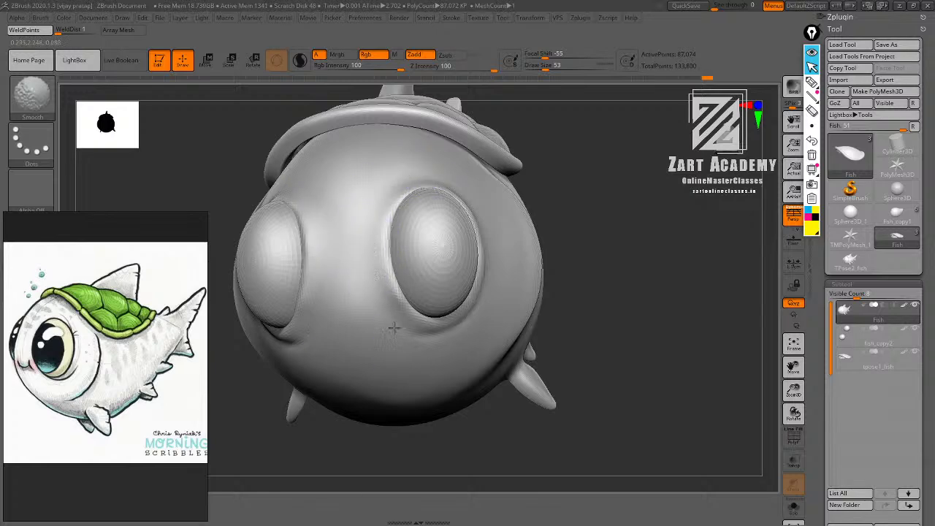
pyautogui.moveTo(588, 164)
pyautogui.mouseDown(button='right')
pyautogui.moveTo(602, 209)
pyautogui.moveTo(587, 177)
pyautogui.moveTo(572, 208)
pyautogui.mouseUp(button='right')
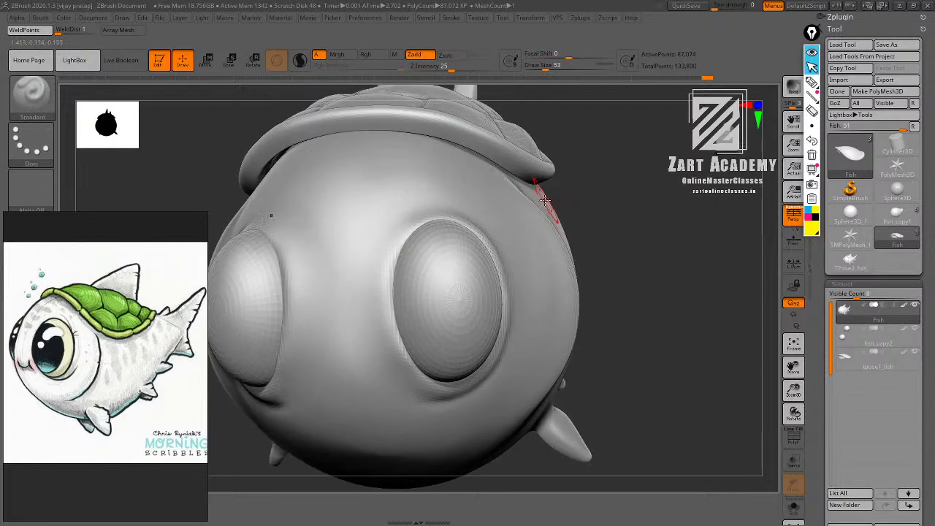
# Raise an eyelid rim around the eye's upper, inner and lower edges with the Standard brush.
pyautogui.press('b')
pyautogui.press('s')
pyautogui.click(539, 206)
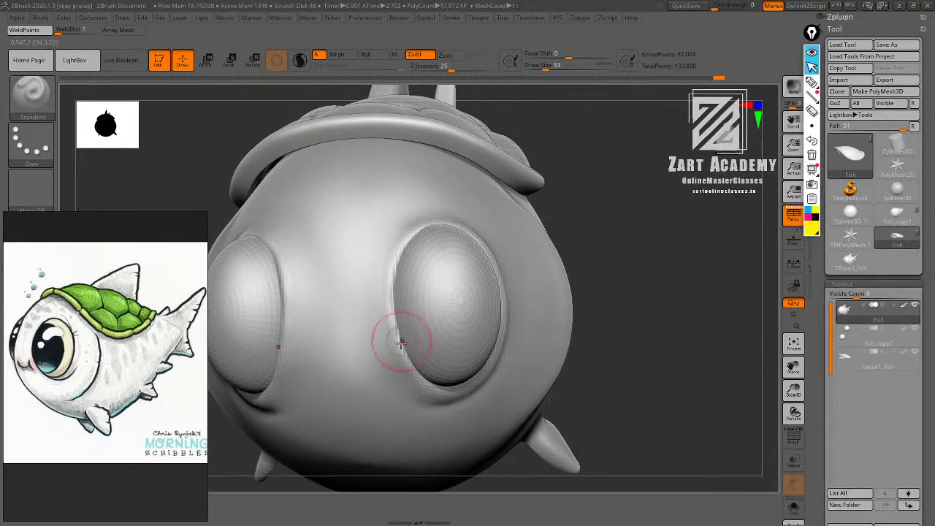
pyautogui.moveTo(403, 249); pyautogui.dragTo(470, 220)
pyautogui.moveTo(502, 209); pyautogui.dragTo(426, 226, button='right')
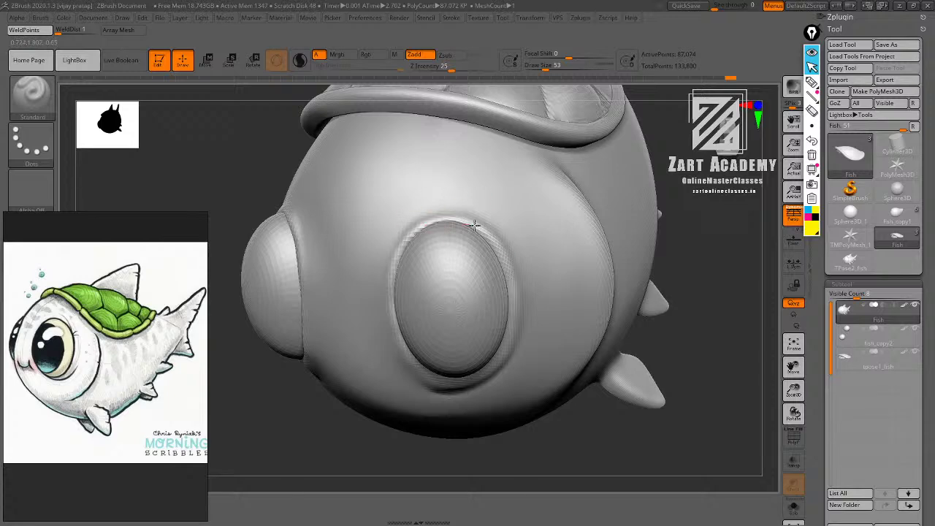
pyautogui.moveTo(437, 227); pyautogui.dragTo(406, 250)
pyautogui.keyDown('ctrl'); pyautogui.moveTo(653, 198); pyautogui.dragTo(614, 157, button='right'); pyautogui.keyUp('ctrl')
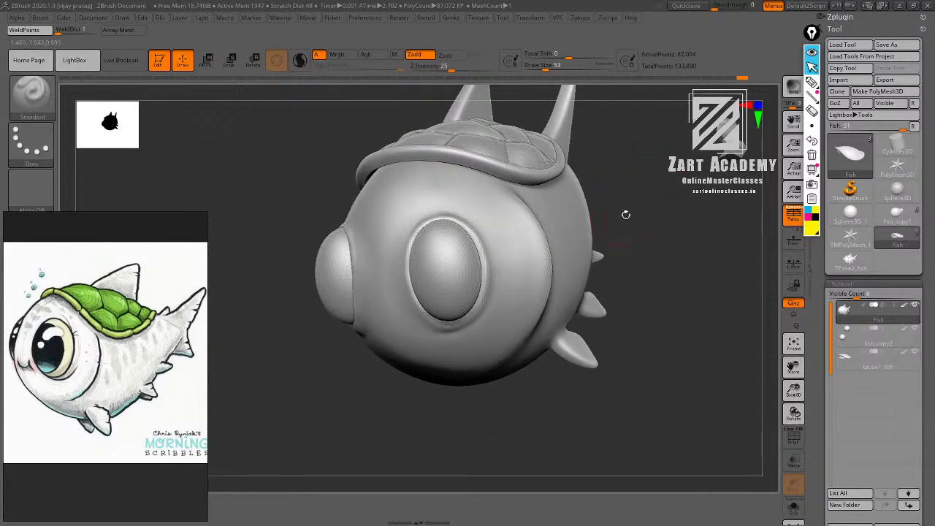
pyautogui.moveTo(625, 214)
pyautogui.mouseDown(button='right')
pyautogui.moveTo(604, 195)
pyautogui.moveTo(448, 231)
pyautogui.mouseUp(button='right')
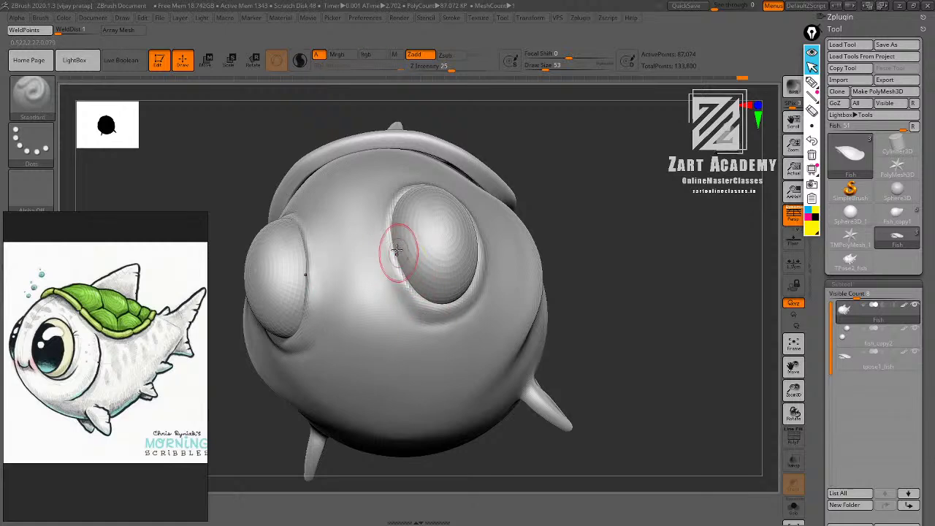
pyautogui.moveTo(474, 294); pyautogui.dragTo(423, 303)
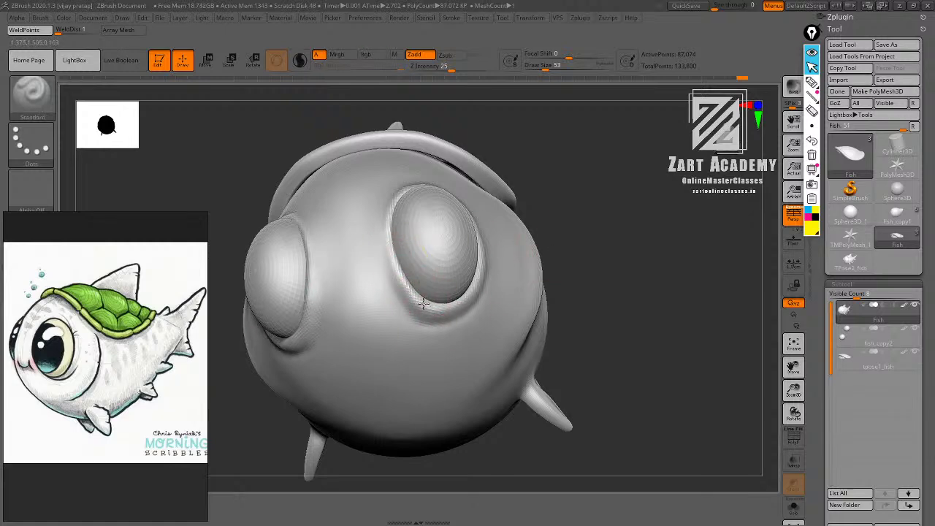
# Smooth the raised eye rim into the face along its inner side, underneath it and between the eyes.
pyautogui.keyDown('shift'); pyautogui.moveTo(396, 220); pyautogui.dragTo(376, 262); pyautogui.keyUp('shift')
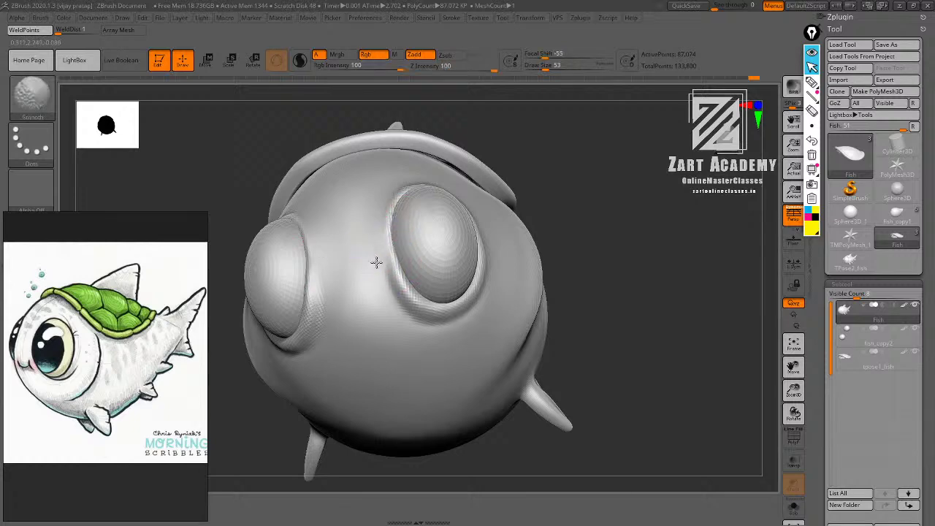
pyautogui.moveTo(427, 336)
pyautogui.keyDown('shift'); pyautogui.mouseDown()
pyautogui.moveTo(406, 320)
pyautogui.moveTo(447, 319)
pyautogui.mouseUp(); pyautogui.keyUp('shift')
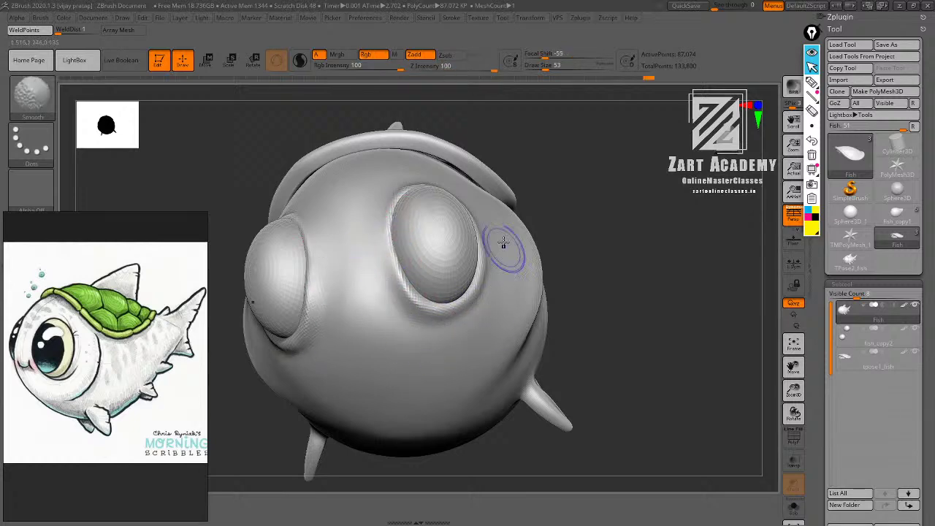
pyautogui.moveTo(638, 227)
pyautogui.keyDown('alt'); pyautogui.mouseDown()
pyautogui.moveTo(647, 191)
pyautogui.moveTo(580, 207)
pyautogui.moveTo(635, 234)
pyautogui.moveTo(511, 202)
pyautogui.mouseUp(); pyautogui.keyUp('alt')
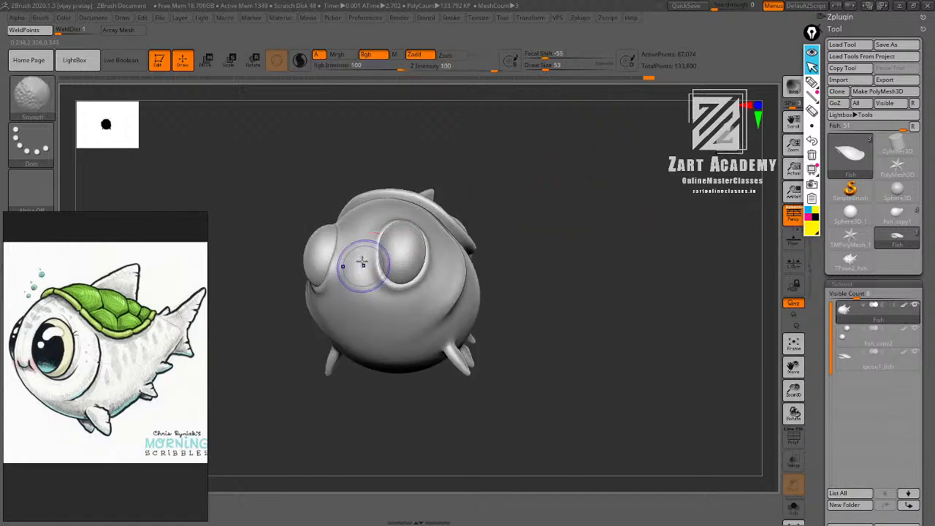
pyautogui.keyDown('shift'); pyautogui.moveTo(362, 265); pyautogui.dragTo(386, 349); pyautogui.keyUp('shift')
# Smooth the body around the base of the front lower fin.
pyautogui.moveTo(527, 252)
pyautogui.keyDown('alt'); pyautogui.mouseDown()
pyautogui.moveTo(536, 221)
pyautogui.moveTo(597, 229)
pyautogui.moveTo(606, 205)
pyautogui.moveTo(612, 266)
pyautogui.moveTo(643, 250)
pyautogui.moveTo(656, 287)
pyautogui.moveTo(608, 256)
pyautogui.moveTo(587, 257)
pyautogui.mouseUp(); pyautogui.keyUp('alt')
pyautogui.keyDown('alt'); pyautogui.moveTo(587, 257); pyautogui.dragTo(586, 294); pyautogui.keyUp('alt')
pyautogui.keyDown('shift'); pyautogui.moveTo(476, 366); pyautogui.dragTo(461, 349); pyautogui.keyUp('shift')
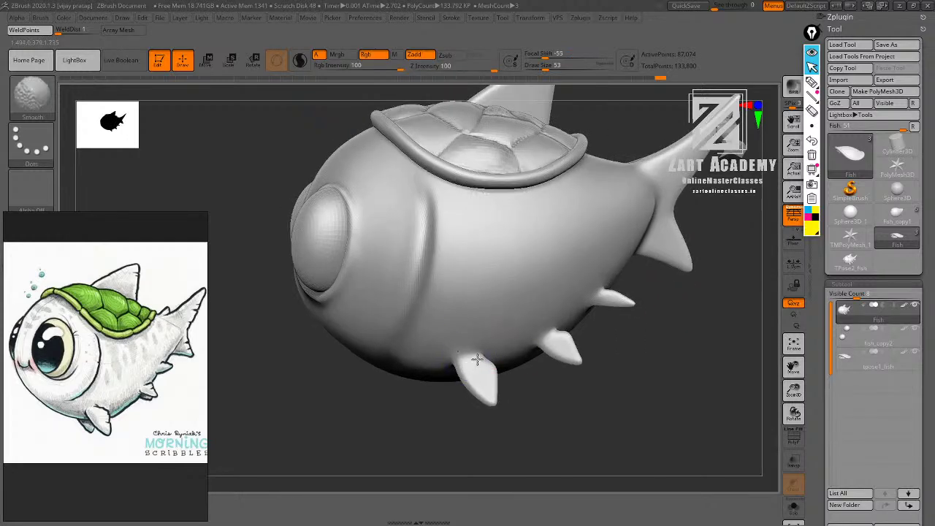
pyautogui.moveTo(550, 428)
pyautogui.keyDown('alt'); pyautogui.mouseDown()
pyautogui.moveTo(519, 392)
pyautogui.moveTo(553, 426)
pyautogui.moveTo(537, 438)
pyautogui.moveTo(567, 419)
pyautogui.mouseUp(); pyautogui.keyUp('alt')
# Carve a short crease in the body just above the front lower fin with the DamStandard brush.
pyautogui.press('b')
pyautogui.press('d')
pyautogui.press('s')
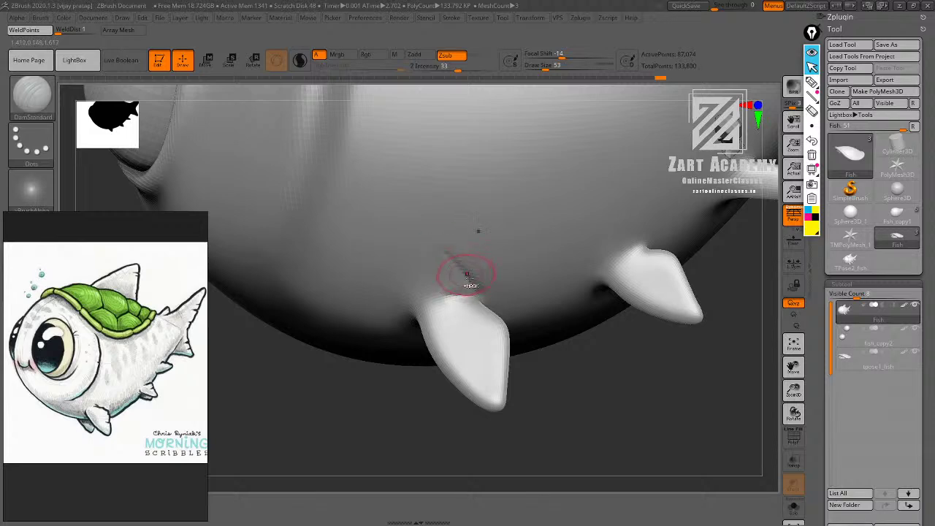
pyautogui.hotkey('ctrl', 'z')
pyautogui.moveTo(481, 300); pyautogui.dragTo(438, 262)
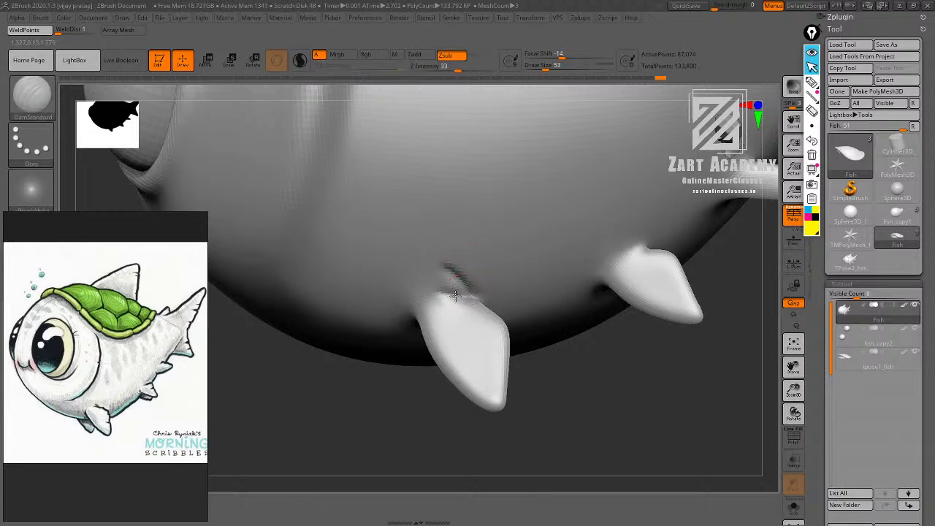
# Soften the carved crease above the front lower fin by smoothing it into the body.
pyautogui.moveTo(566, 400)
pyautogui.keyDown('alt'); pyautogui.mouseDown()
pyautogui.moveTo(520, 377)
pyautogui.moveTo(591, 359)
pyautogui.moveTo(614, 338)
pyautogui.moveTo(538, 364)
pyautogui.moveTo(567, 446)
pyautogui.mouseUp(); pyautogui.keyUp('alt')
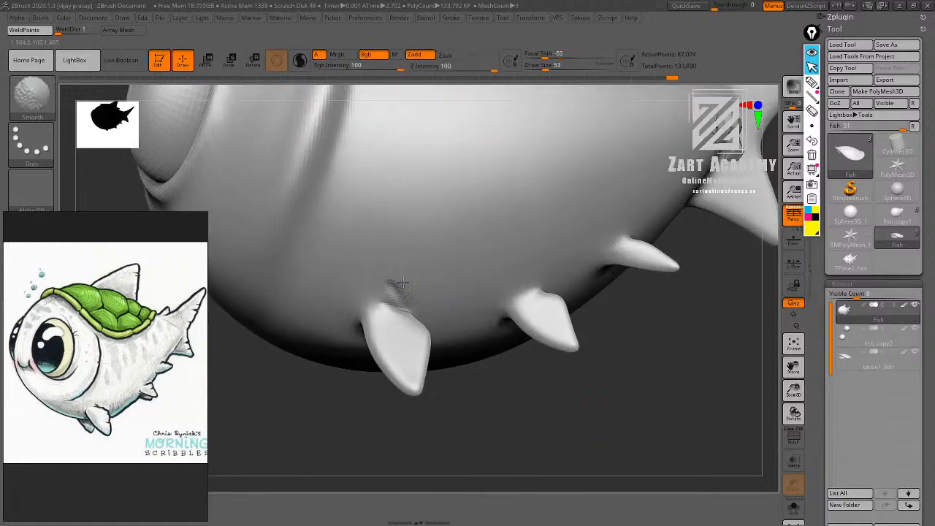
pyautogui.keyDown('shift'); pyautogui.moveTo(402, 282); pyautogui.dragTo(397, 274); pyautogui.keyUp('shift')
pyautogui.keyDown('alt'); pyautogui.moveTo(489, 397); pyautogui.dragTo(464, 397); pyautogui.keyUp('alt')
pyautogui.keyDown('shift'); pyautogui.moveTo(412, 275); pyautogui.dragTo(402, 281); pyautogui.keyUp('shift')
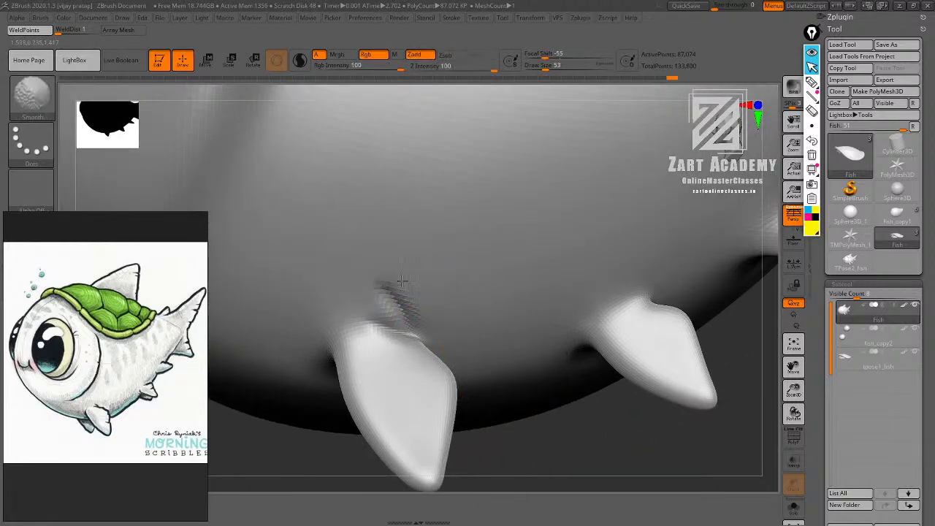
pyautogui.keyDown('alt'); pyautogui.moveTo(488, 448); pyautogui.dragTo(512, 413); pyautogui.keyUp('alt')
# Carve the crease where the middle lower fin joins the body with the DamStandard brush.
pyautogui.moveTo(512, 413)
pyautogui.mouseDown()
pyautogui.moveTo(562, 399)
pyautogui.moveTo(543, 370)
pyautogui.moveTo(527, 392)
pyautogui.moveTo(570, 405)
pyautogui.moveTo(550, 404)
pyautogui.mouseUp()
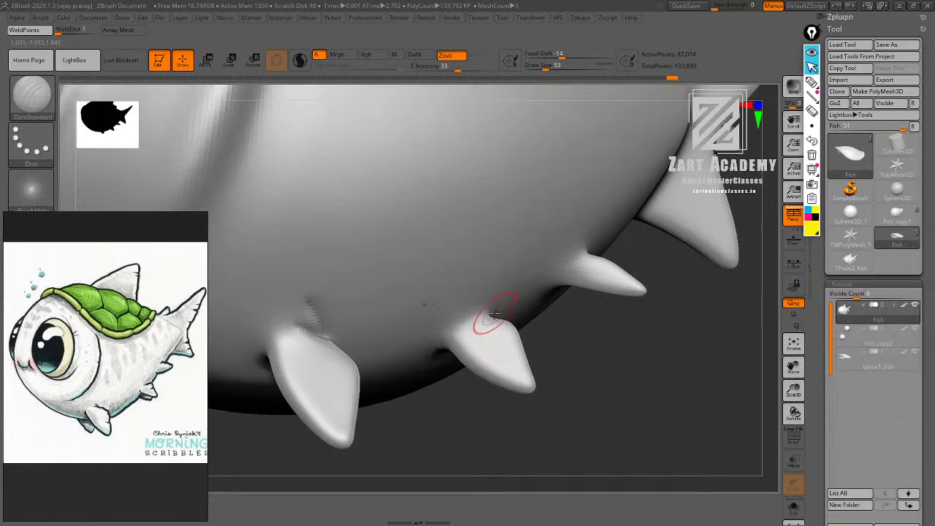
pyautogui.moveTo(574, 370)
pyautogui.mouseDown()
pyautogui.moveTo(519, 302)
pyautogui.moveTo(413, 378)
pyautogui.mouseUp()
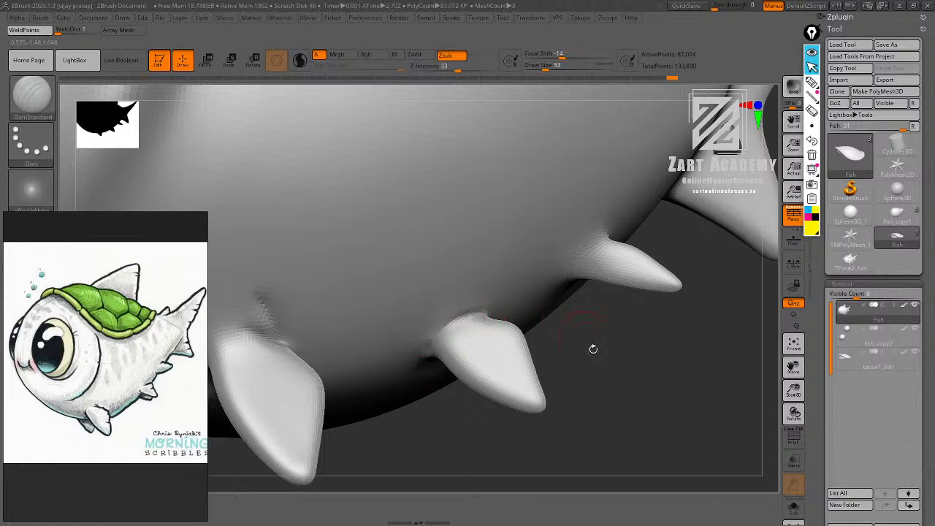
pyautogui.keyDown('alt'); pyautogui.moveTo(593, 350); pyautogui.dragTo(590, 417); pyautogui.keyUp('alt')
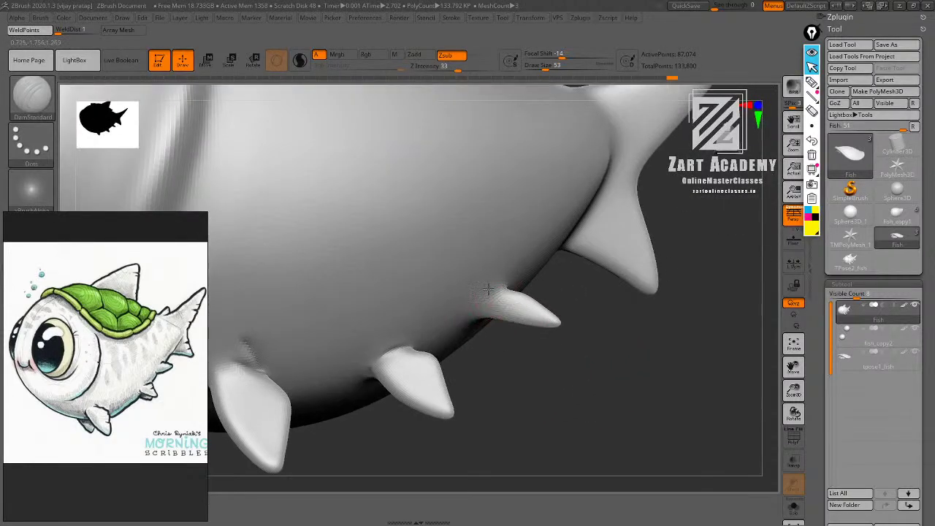
# Try to carve creases at the bases of the small rear fin and the tail fin.
pyautogui.hotkey('ctrl', 'z')
pyautogui.moveTo(560, 295)
pyautogui.keyDown('alt'); pyautogui.mouseDown()
pyautogui.moveTo(594, 320)
pyautogui.moveTo(633, 315)
pyautogui.moveTo(572, 297)
pyautogui.moveTo(639, 314)
pyautogui.moveTo(618, 325)
pyautogui.mouseUp(); pyautogui.keyUp('alt')
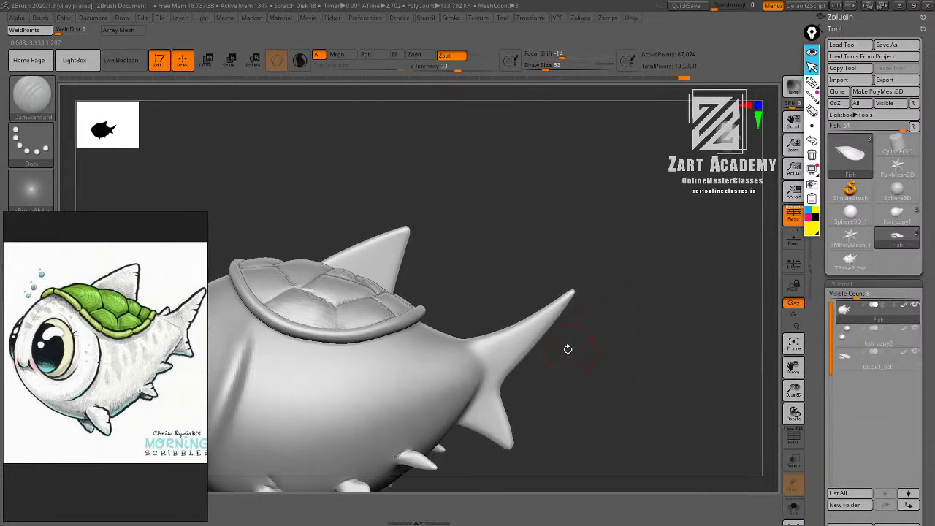
pyautogui.moveTo(567, 348); pyautogui.dragTo(575, 320)
pyautogui.moveTo(461, 441); pyautogui.dragTo(501, 363)
pyautogui.hotkey('ctrl', 'z')
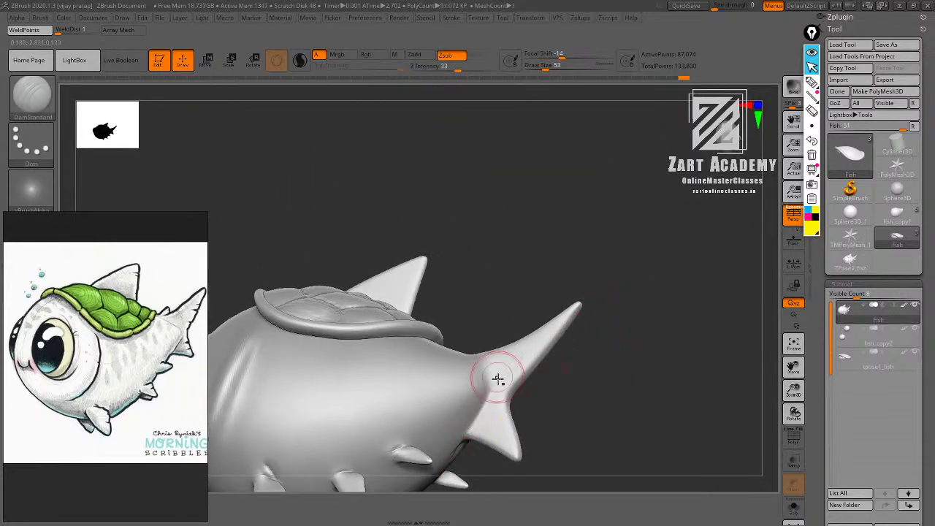
pyautogui.moveTo(570, 366); pyautogui.dragTo(589, 406)
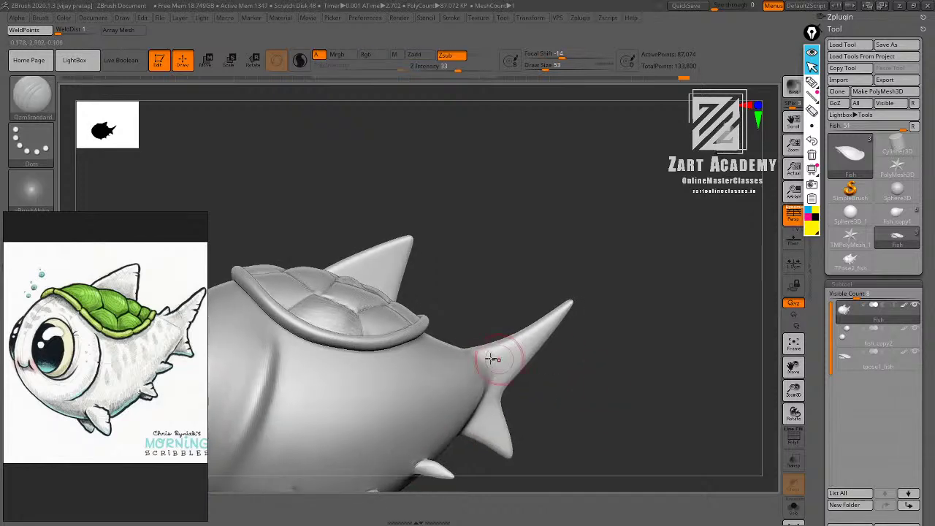
# Frame the face from the front and switch the sculpting brush to Slash3.
pyautogui.moveTo(563, 357)
pyautogui.keyDown('alt'); pyautogui.mouseDown()
pyautogui.moveTo(597, 328)
pyautogui.moveTo(576, 252)
pyautogui.moveTo(619, 333)
pyautogui.mouseUp(); pyautogui.keyUp('alt')
pyautogui.keyDown('alt'); pyautogui.moveTo(624, 333); pyautogui.dragTo(645, 335); pyautogui.keyUp('alt')
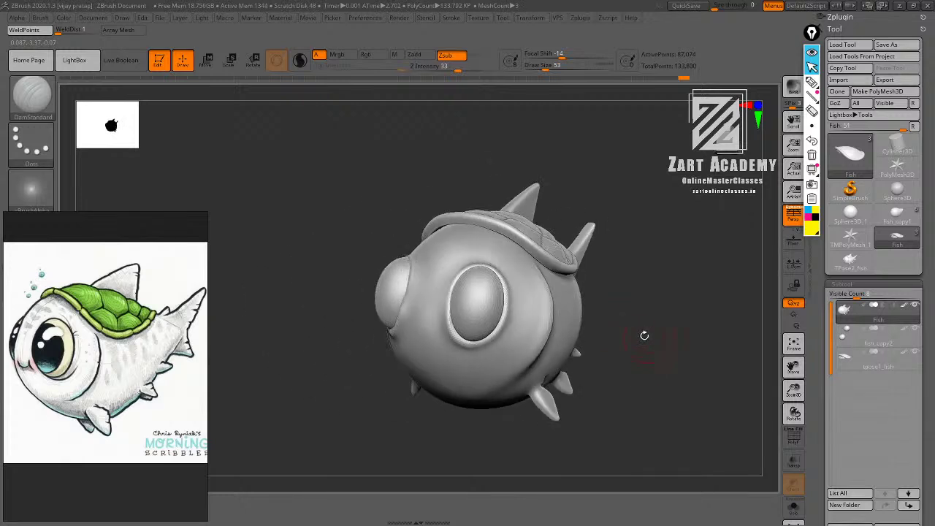
pyautogui.moveTo(573, 252); pyautogui.dragTo(633, 278)
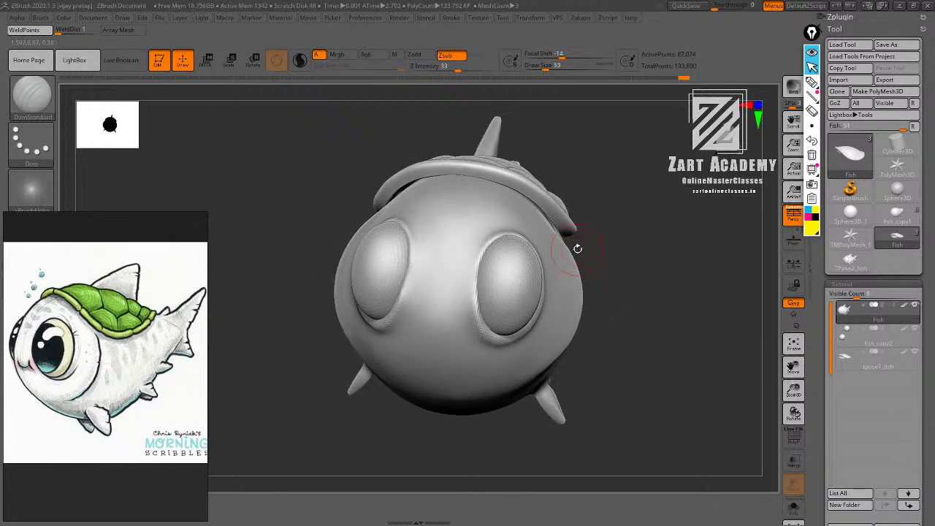
pyautogui.press('b')
pyautogui.press('d')
pyautogui.press('s')
pyautogui.press('b')
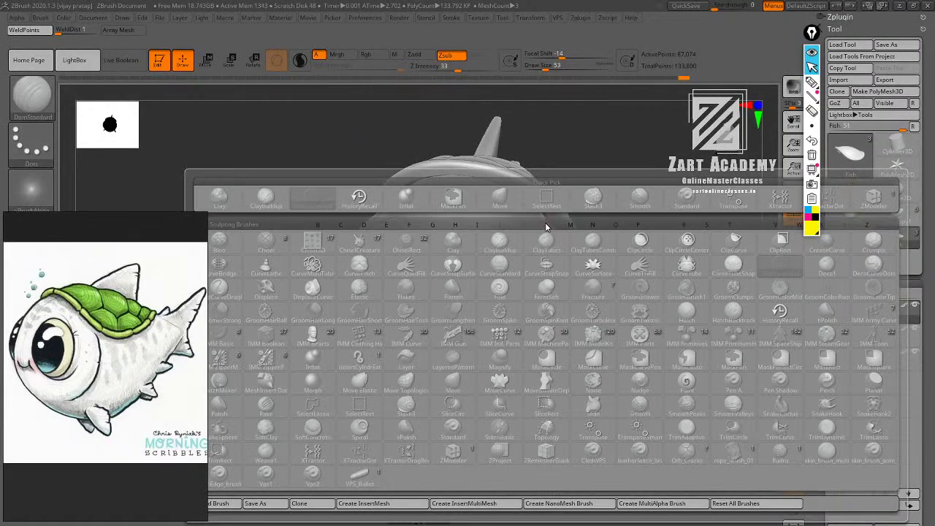
pyautogui.press('s')
pyautogui.press('3')
# Try to carve a mouth slit between the eyes, first at draw size 53 and again at 21.
pyautogui.moveTo(652, 258); pyautogui.dragTo(641, 287)
pyautogui.moveTo(439, 323); pyautogui.dragTo(449, 319)
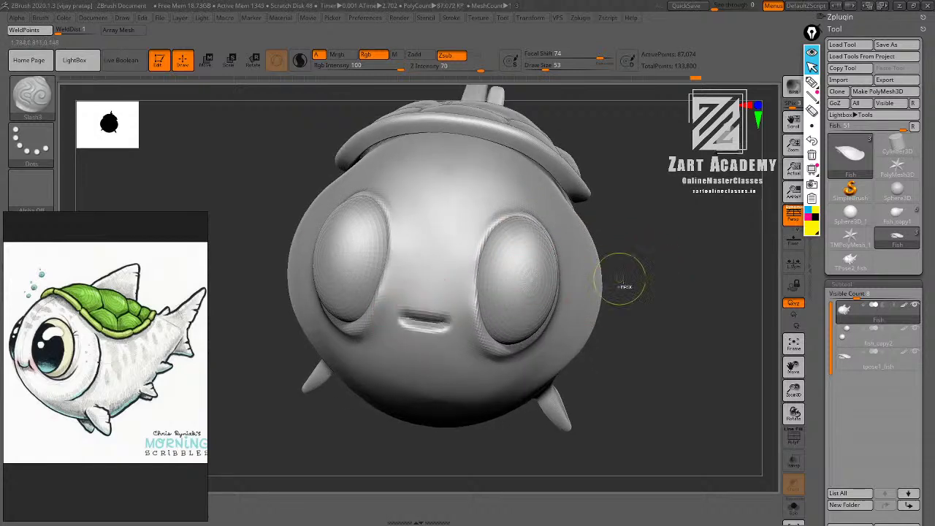
pyautogui.moveTo(622, 281)
pyautogui.mouseDown()
pyautogui.moveTo(660, 313)
pyautogui.moveTo(591, 271)
pyautogui.moveTo(621, 255)
pyautogui.moveTo(652, 270)
pyautogui.mouseUp()
pyautogui.press('[')
pyautogui.press('[')
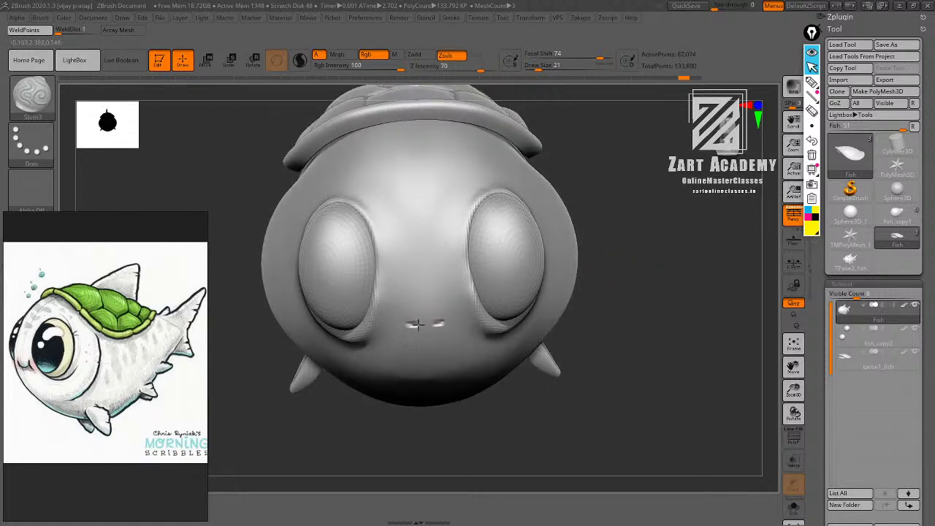
pyautogui.moveTo(418, 324); pyautogui.dragTo(460, 314)
pyautogui.hotkey('ctrl', 'z')
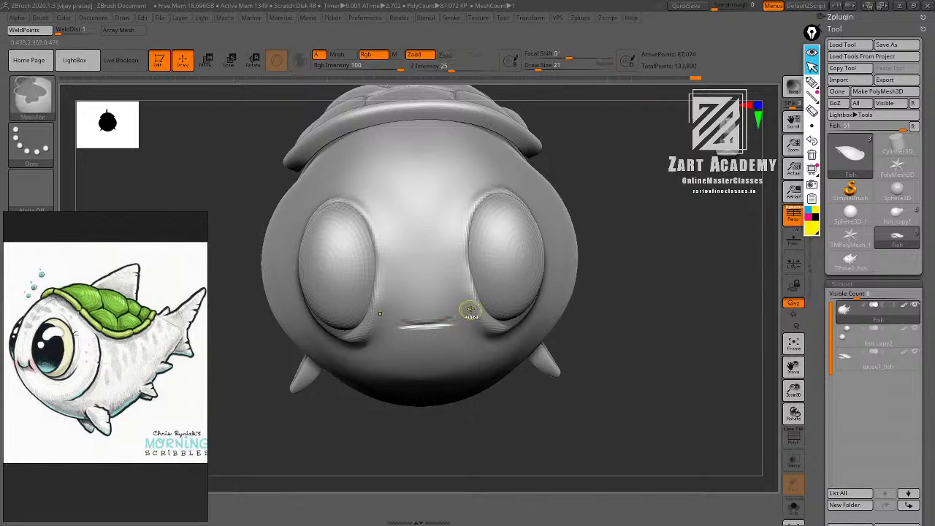
pyautogui.hotkey('ctrl', 'z')
# Subdivide the fish body once more and carve a curved smiling mouth between the eyes at draw size 33.
pyautogui.hotkey('ctrl', 'd')
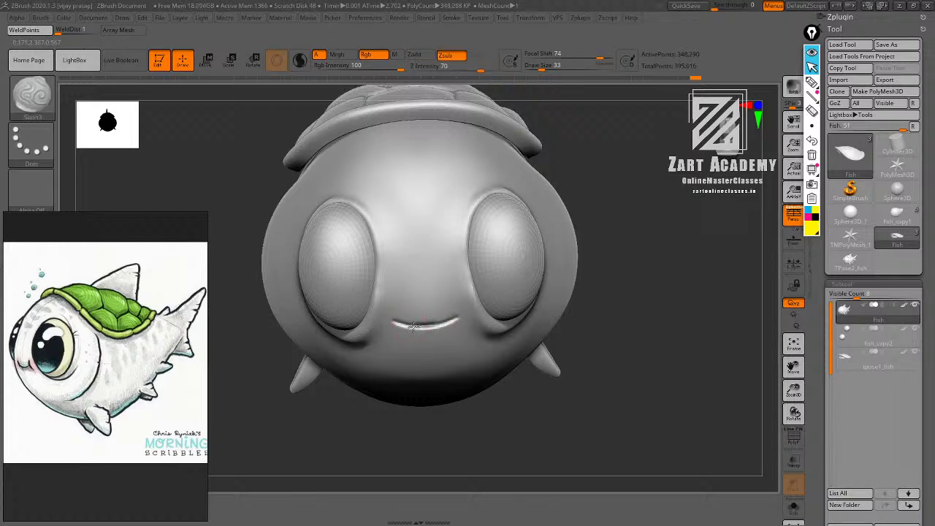
pyautogui.keyDown('alt'); pyautogui.moveTo(632, 277); pyautogui.dragTo(663, 369); pyautogui.keyUp('alt')
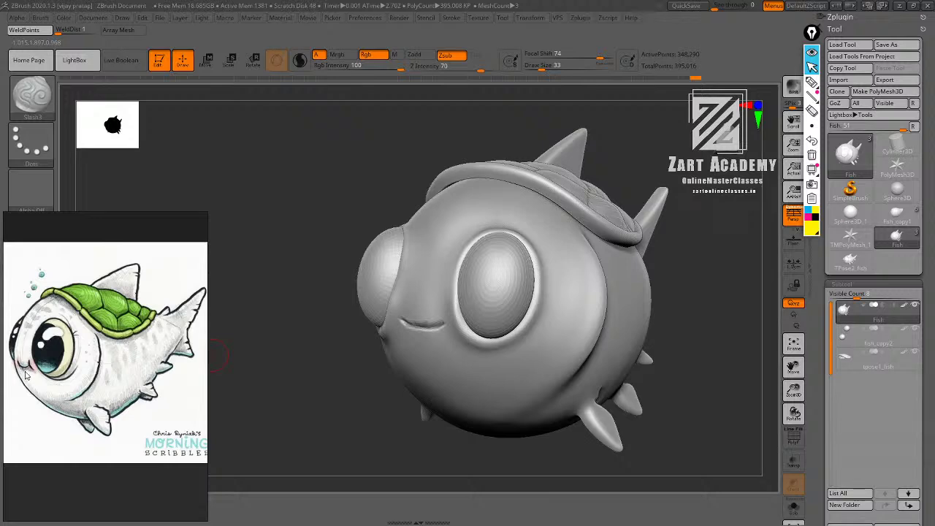
# Puff up the upper lip just above the mouth line with the Inflate brush.
pyautogui.moveTo(321, 385)
pyautogui.mouseDown()
pyautogui.moveTo(636, 286)
pyautogui.moveTo(659, 290)
pyautogui.mouseUp()
pyautogui.press('b')
pyautogui.press('i')
pyautogui.press('n')
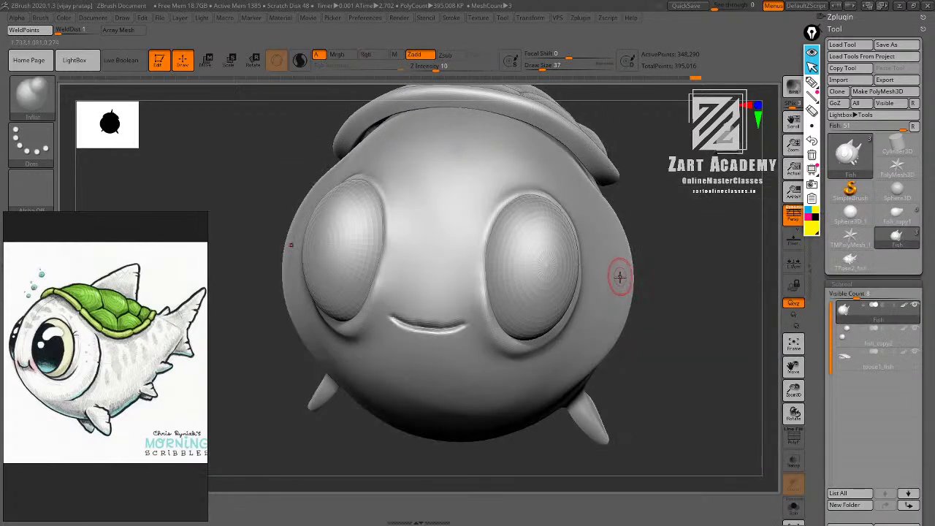
pyautogui.moveTo(403, 313); pyautogui.dragTo(422, 312)
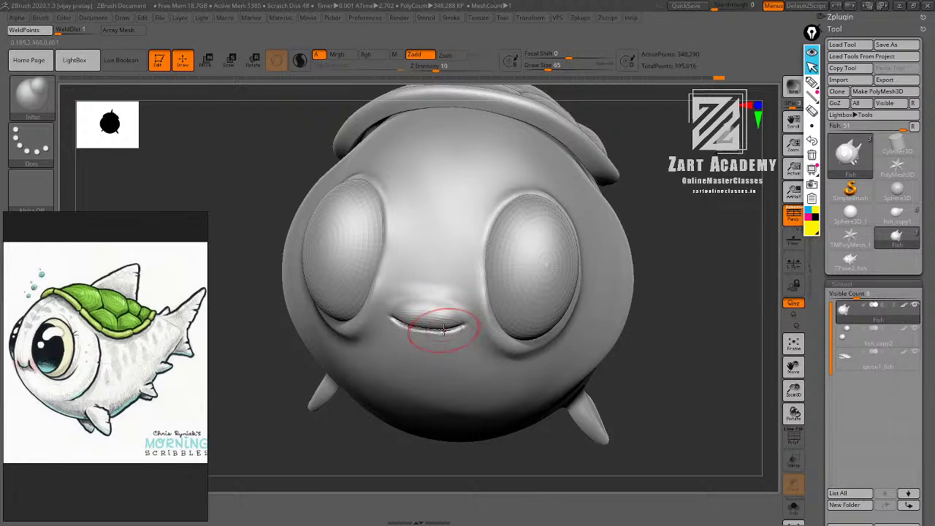
# Fill out the area above the upper lip with ClayBuildup one subdivision level down, and smooth it at both levels.
pyautogui.press('b')
pyautogui.press('s')
pyautogui.press('m')
pyautogui.hotkey('shift', 'd')
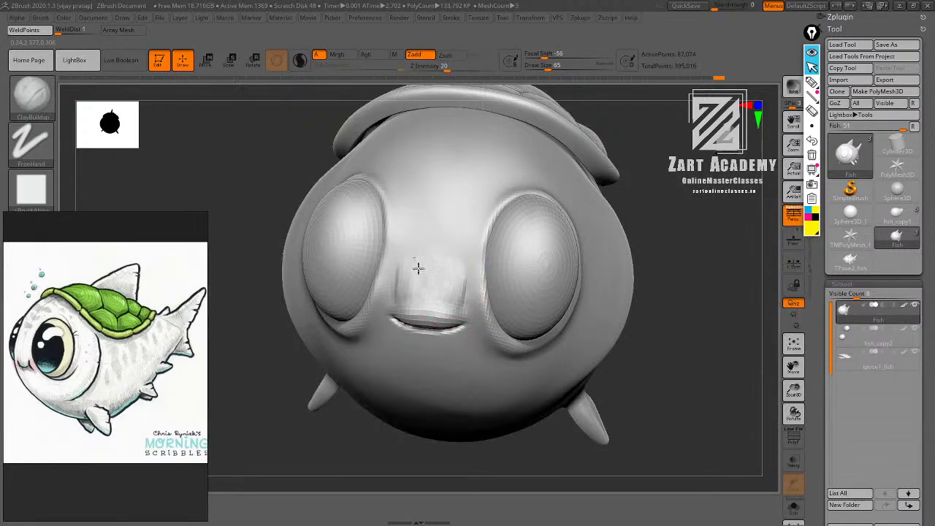
pyautogui.moveTo(438, 278)
pyautogui.keyDown('shift'); pyautogui.mouseDown()
pyautogui.moveTo(438, 293)
pyautogui.moveTo(459, 228)
pyautogui.mouseUp(); pyautogui.keyUp('shift')
pyautogui.press('d')
pyautogui.moveTo(657, 292)
pyautogui.keyDown('alt'); pyautogui.mouseDown()
pyautogui.moveTo(653, 258)
pyautogui.moveTo(652, 311)
pyautogui.mouseUp(); pyautogui.keyUp('alt')
pyautogui.moveTo(453, 303)
pyautogui.keyDown('shift'); pyautogui.mouseDown()
pyautogui.moveTo(441, 298)
pyautogui.moveTo(444, 283)
pyautogui.mouseUp(); pyautogui.keyUp('shift')
pyautogui.keyDown('alt'); pyautogui.moveTo(347, 471); pyautogui.dragTo(344, 434); pyautogui.keyUp('alt')
pyautogui.moveTo(607, 316)
pyautogui.mouseDown()
pyautogui.moveTo(635, 286)
pyautogui.moveTo(659, 286)
pyautogui.mouseUp()
pyautogui.moveTo(660, 287)
pyautogui.keyDown('alt'); pyautogui.mouseDown()
pyautogui.moveTo(655, 255)
pyautogui.moveTo(643, 355)
pyautogui.mouseUp(); pyautogui.keyUp('alt')
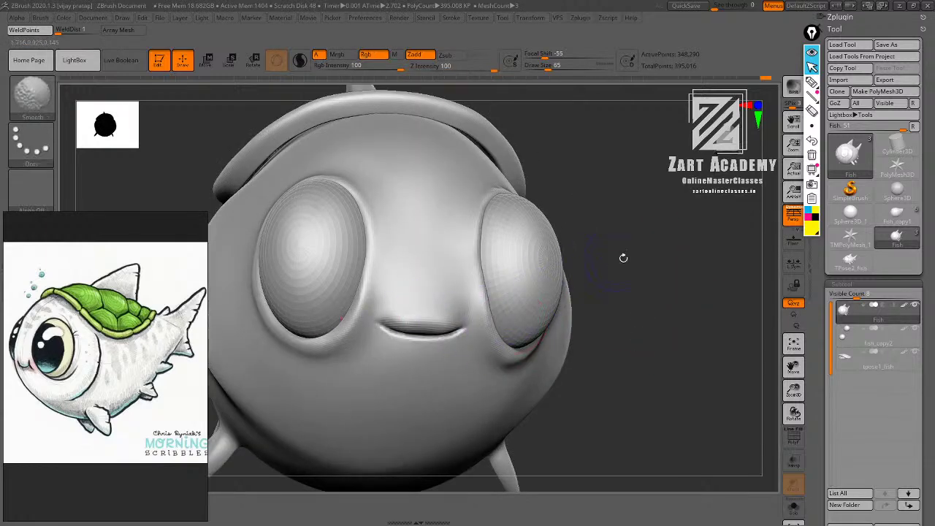
pyautogui.keyDown('shift'); pyautogui.moveTo(624, 257); pyautogui.dragTo(626, 285); pyautogui.keyUp('shift')
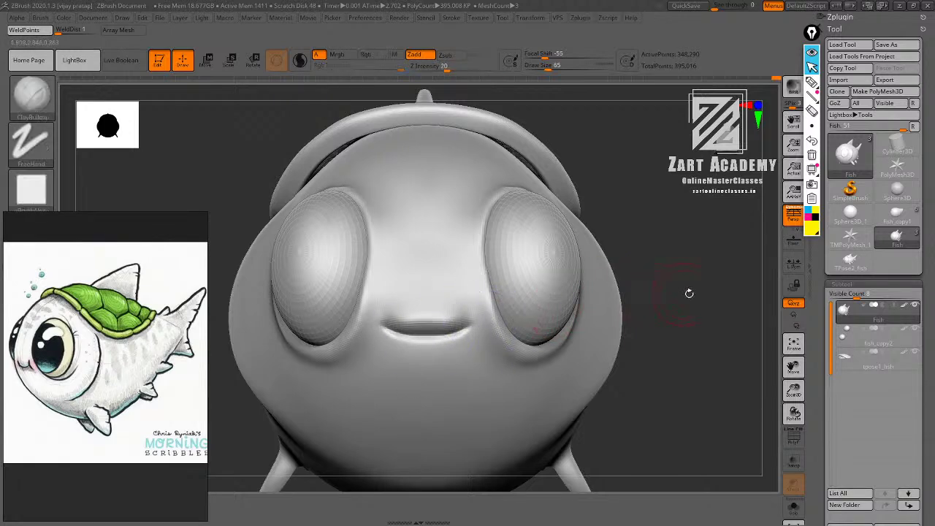
# Adjust the shape of the upper lip and mouth line with the Move brush at draw size 65.
pyautogui.moveTo(689, 292)
pyautogui.keyDown('alt'); pyautogui.mouseDown()
pyautogui.moveTo(641, 297)
pyautogui.moveTo(641, 274)
pyautogui.moveTo(631, 297)
pyautogui.mouseUp(); pyautogui.keyUp('alt')
pyautogui.press('b')
pyautogui.click(631, 296)
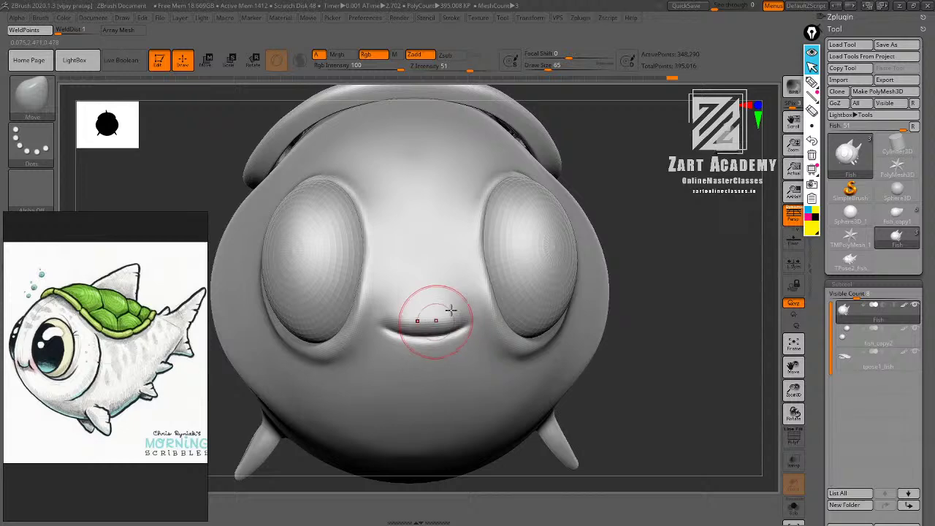
pyautogui.moveTo(668, 277); pyautogui.dragTo(640, 290)
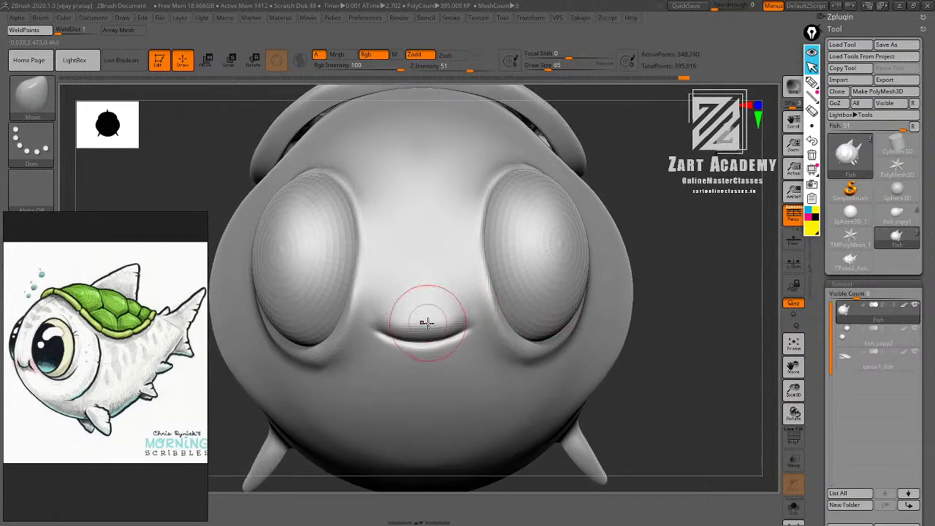
pyautogui.moveTo(436, 346); pyautogui.dragTo(449, 346)
pyautogui.keyDown('alt'); pyautogui.moveTo(635, 245); pyautogui.dragTo(622, 211); pyautogui.keyUp('alt')
pyautogui.moveTo(687, 281)
pyautogui.mouseDown()
pyautogui.moveTo(653, 294)
pyautogui.moveTo(715, 285)
pyautogui.mouseUp()
pyautogui.moveTo(678, 227)
pyautogui.keyDown('alt'); pyautogui.mouseDown()
pyautogui.moveTo(659, 314)
pyautogui.moveTo(649, 202)
pyautogui.mouseUp(); pyautogui.keyUp('alt')
pyautogui.moveTo(648, 314)
pyautogui.keyDown('alt'); pyautogui.mouseDown()
pyautogui.moveTo(644, 277)
pyautogui.moveTo(687, 324)
pyautogui.moveTo(668, 288)
pyautogui.moveTo(660, 319)
pyautogui.mouseUp(); pyautogui.keyUp('alt')
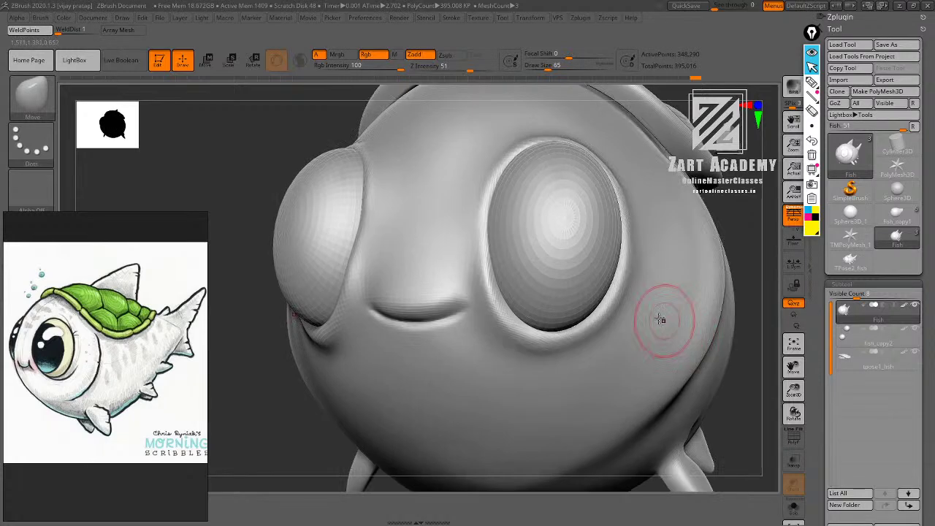
# Carve short vertical creases at both mouth corners with the Slash3 brush at draw size 37.
pyautogui.press('b')
pyautogui.press('d')
pyautogui.press('s')
pyautogui.press('b')
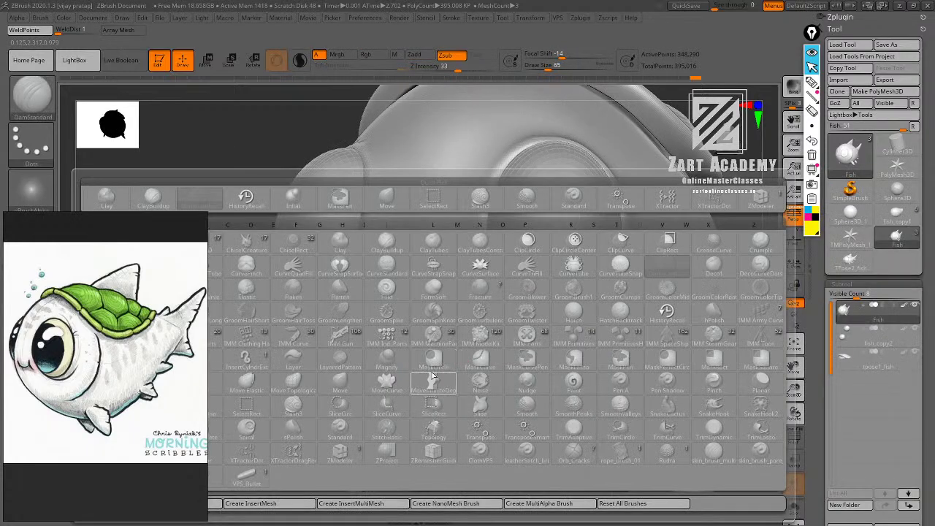
pyautogui.press('s')
pyautogui.press('a')
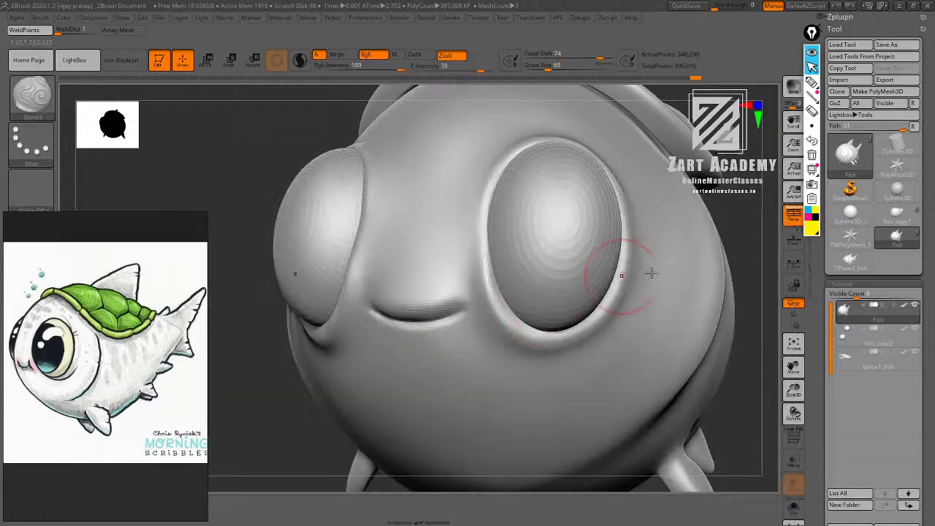
pyautogui.moveTo(258, 444); pyautogui.dragTo(274, 442)
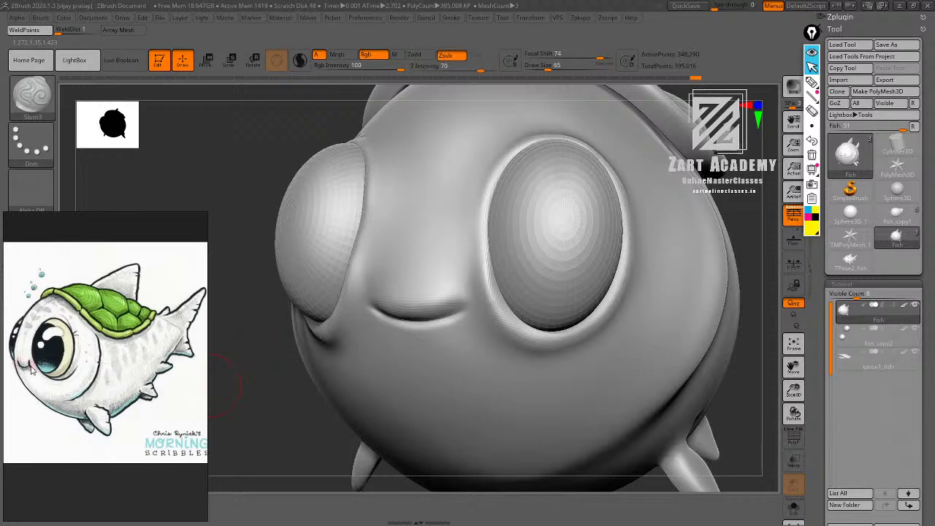
pyautogui.moveTo(297, 447); pyautogui.dragTo(293, 444)
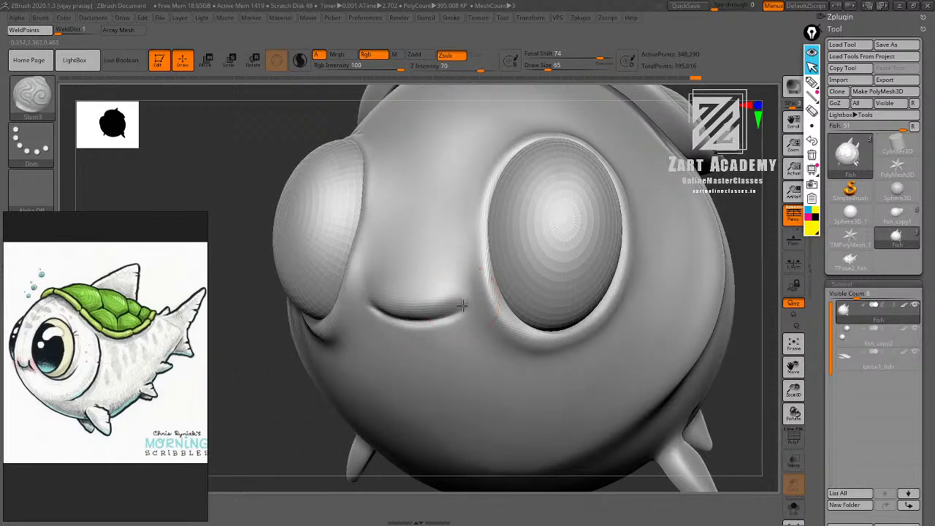
pyautogui.hotkey('ctrl', 'z')
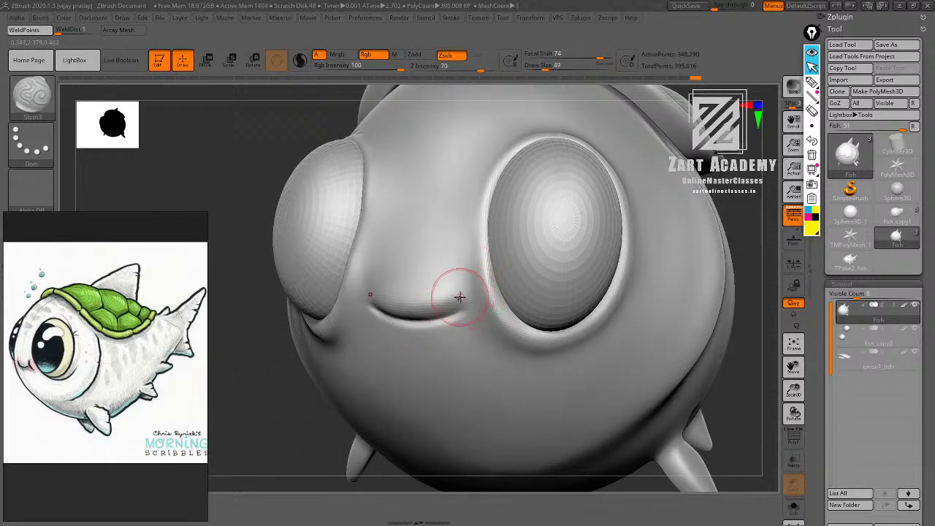
pyautogui.keyDown('shift'); pyautogui.moveTo(464, 294); pyautogui.dragTo(459, 291); pyautogui.keyUp('shift')
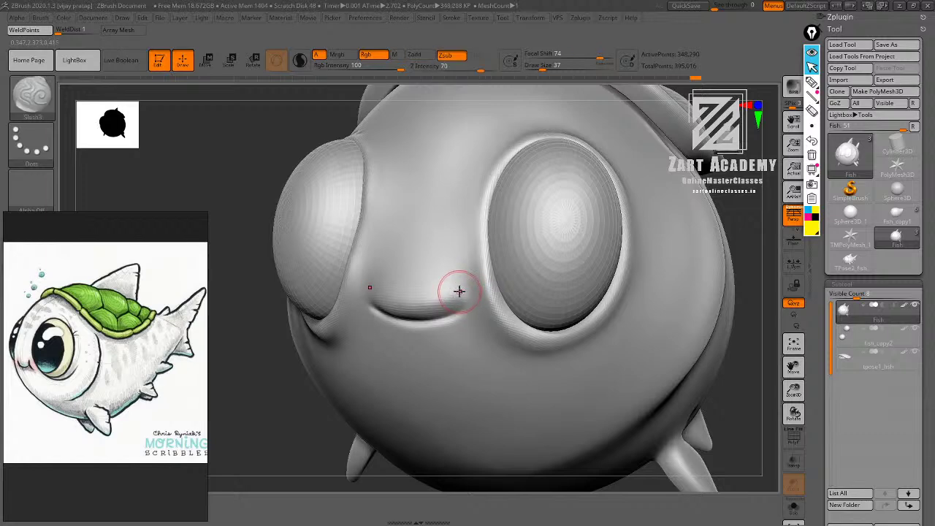
pyautogui.keyDown('alt'); pyautogui.moveTo(293, 434); pyautogui.dragTo(293, 394); pyautogui.keyUp('alt')
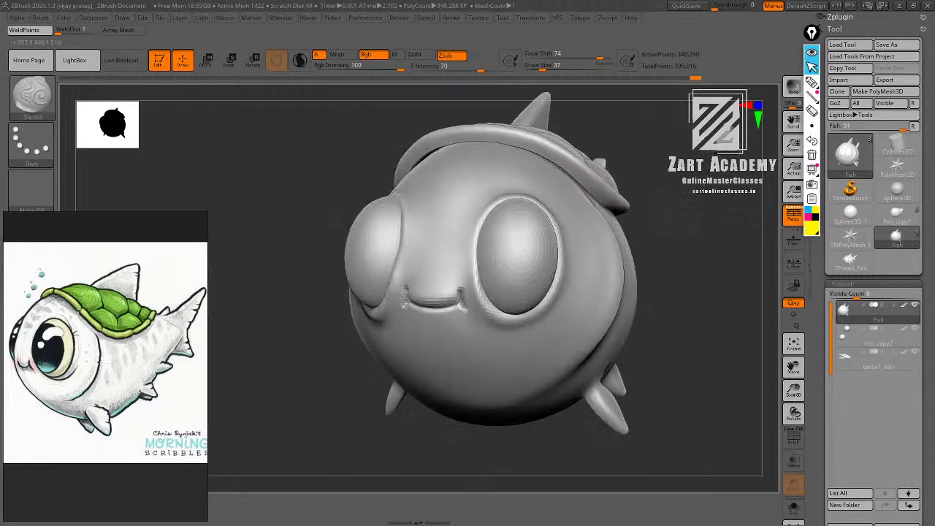
pyautogui.moveTo(627, 228)
pyautogui.mouseDown()
pyautogui.moveTo(664, 226)
pyautogui.moveTo(650, 217)
pyautogui.moveTo(652, 257)
pyautogui.mouseUp()
pyautogui.keyDown('shift'); pyautogui.moveTo(455, 338); pyautogui.dragTo(459, 334); pyautogui.keyUp('shift')
pyautogui.keyDown('alt'); pyautogui.moveTo(733, 257); pyautogui.dragTo(679, 231); pyautogui.keyUp('alt')
# Mask the chin area below the mouth line and its corners using the MaskPen with a Lasso stroke.
pyautogui.press('ctrl')
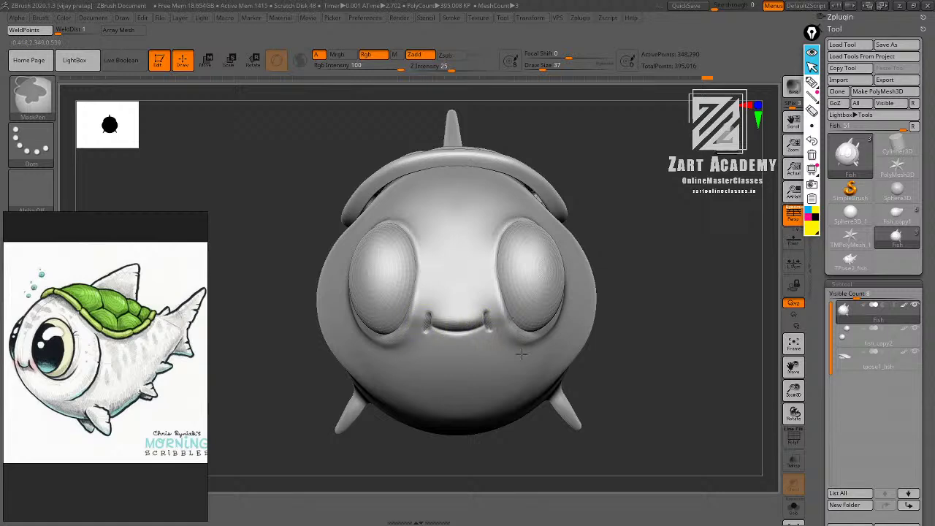
pyautogui.click(30, 142)
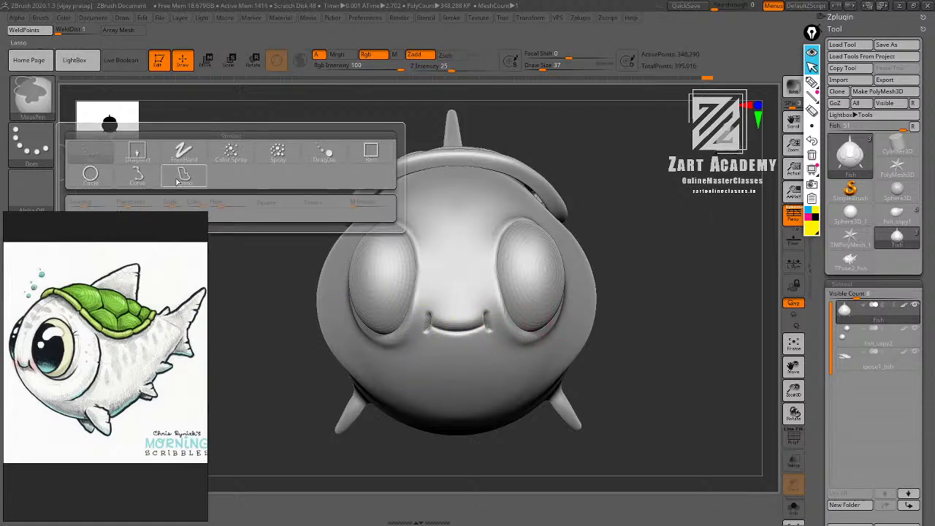
pyautogui.click(177, 182)
pyautogui.moveTo(604, 266); pyautogui.dragTo(609, 280)
pyautogui.keyDown('alt'); pyautogui.moveTo(609, 280); pyautogui.dragTo(603, 307); pyautogui.keyUp('alt')
pyautogui.press('ctrl')
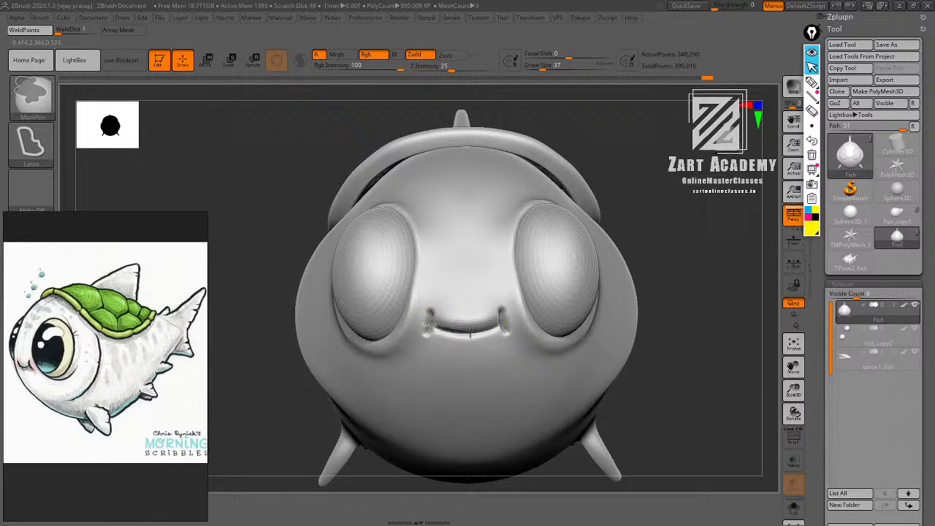
pyautogui.moveTo(470, 332)
pyautogui.keyDown('ctrl'); pyautogui.mouseDown()
pyautogui.moveTo(540, 360)
pyautogui.moveTo(469, 401)
pyautogui.mouseUp(); pyautogui.keyUp('ctrl')
pyautogui.moveTo(677, 271); pyautogui.dragTo(656, 316)
pyautogui.press('ctrl')
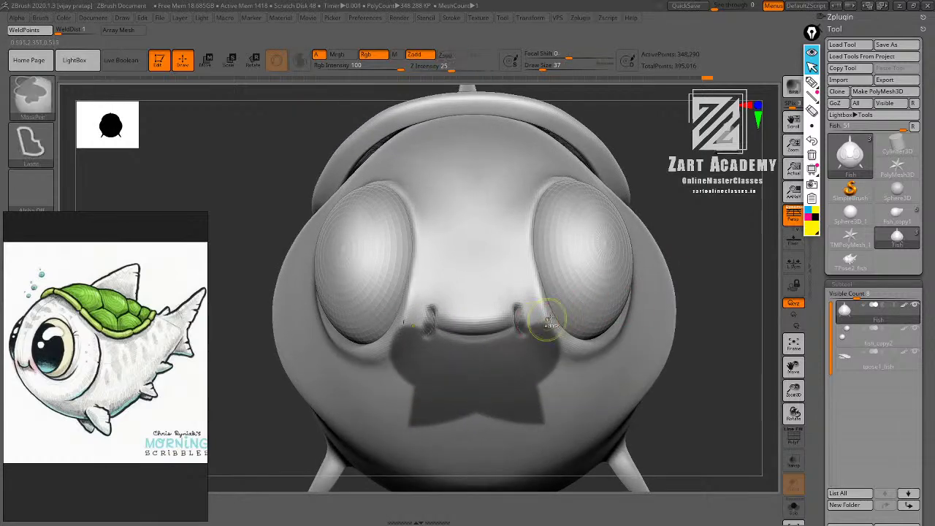
pyautogui.keyDown('ctrl'); pyautogui.moveTo(583, 302); pyautogui.dragTo(561, 399); pyautogui.keyUp('ctrl')
pyautogui.moveTo(681, 300)
pyautogui.keyDown('alt'); pyautogui.mouseDown()
pyautogui.moveTo(663, 254)
pyautogui.moveTo(656, 284)
pyautogui.mouseUp(); pyautogui.keyUp('alt')
pyautogui.press('ctrl')
# Reshape the upper lip above the masked chin with the Move brush at draw size 97, undoing the last change.
pyautogui.press('b')
pyautogui.press('m')
pyautogui.press('v')
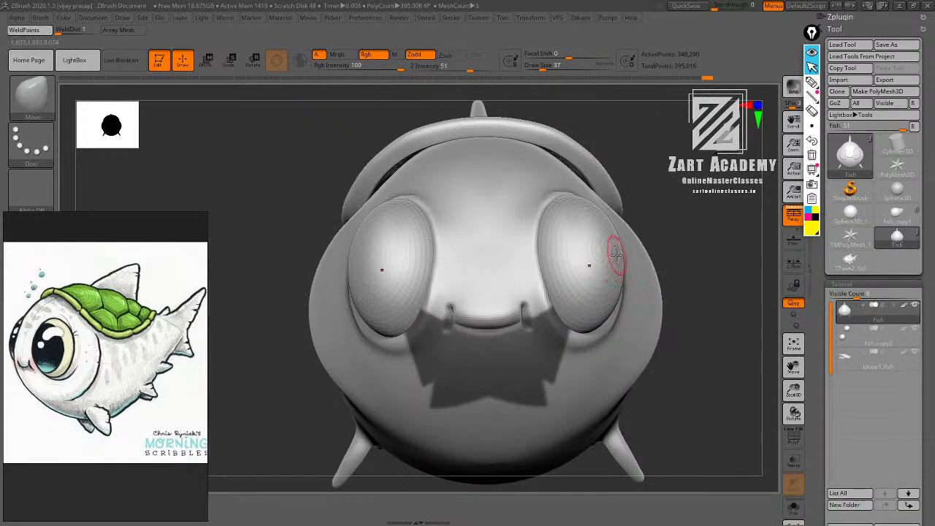
pyautogui.press(']')
pyautogui.press(']')
pyautogui.press(']')
pyautogui.press(']')
pyautogui.press(']')
pyautogui.moveTo(692, 263)
pyautogui.mouseDown()
pyautogui.moveTo(710, 271)
pyautogui.moveTo(658, 257)
pyautogui.moveTo(644, 282)
pyautogui.mouseUp()
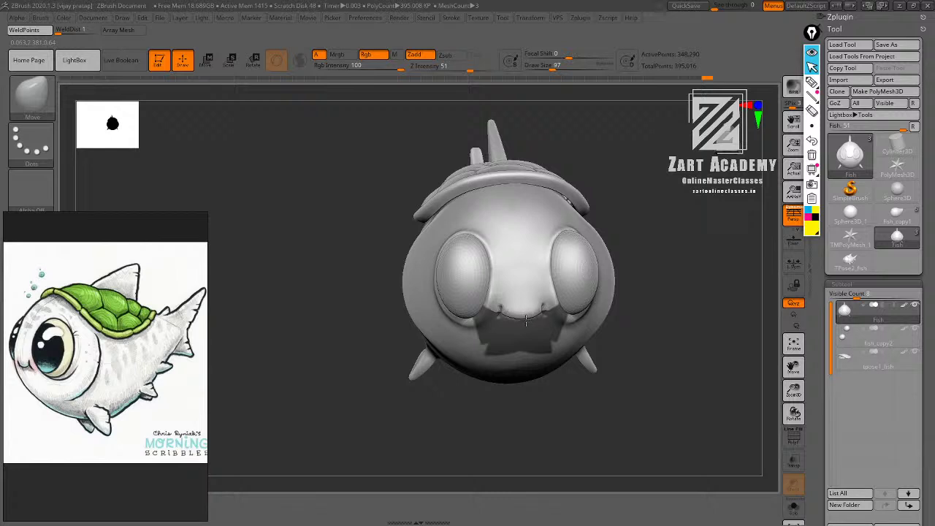
pyautogui.moveTo(526, 322); pyautogui.dragTo(526, 318)
pyautogui.moveTo(654, 274)
pyautogui.mouseDown()
pyautogui.moveTo(670, 277)
pyautogui.moveTo(641, 300)
pyautogui.mouseUp()
pyautogui.keyDown('shift'); pyautogui.moveTo(517, 328); pyautogui.dragTo(519, 329); pyautogui.keyUp('shift')
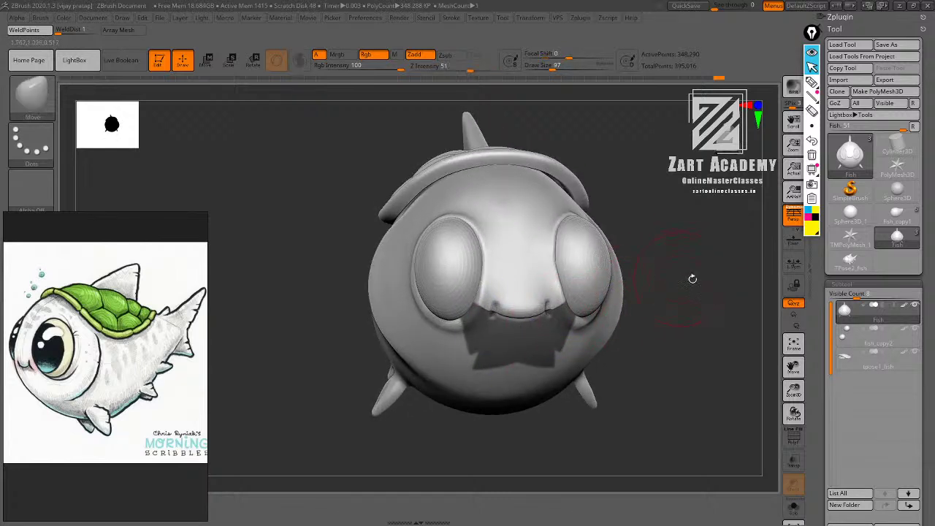
pyautogui.moveTo(693, 279)
pyautogui.keyDown('alt'); pyautogui.mouseDown()
pyautogui.moveTo(664, 311)
pyautogui.moveTo(705, 329)
pyautogui.moveTo(680, 312)
pyautogui.moveTo(665, 343)
pyautogui.mouseUp(); pyautogui.keyUp('alt')
pyautogui.hotkey('ctrl', 'z')
# Clear the chin mask and smooth the creases at the mouth corners.
pyautogui.keyDown('shift'); pyautogui.moveTo(564, 301); pyautogui.dragTo(558, 280); pyautogui.keyUp('shift')
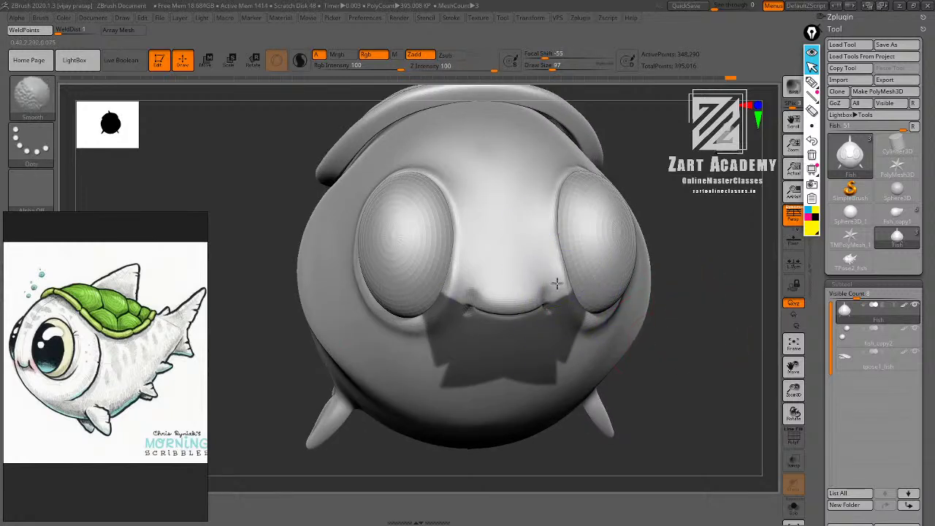
pyautogui.moveTo(678, 331)
pyautogui.keyDown('ctrl'); pyautogui.mouseDown()
pyautogui.moveTo(689, 342)
pyautogui.moveTo(675, 352)
pyautogui.mouseUp(); pyautogui.keyUp('ctrl')
pyautogui.keyDown('shift'); pyautogui.moveTo(569, 338); pyautogui.dragTo(568, 290); pyautogui.keyUp('shift')
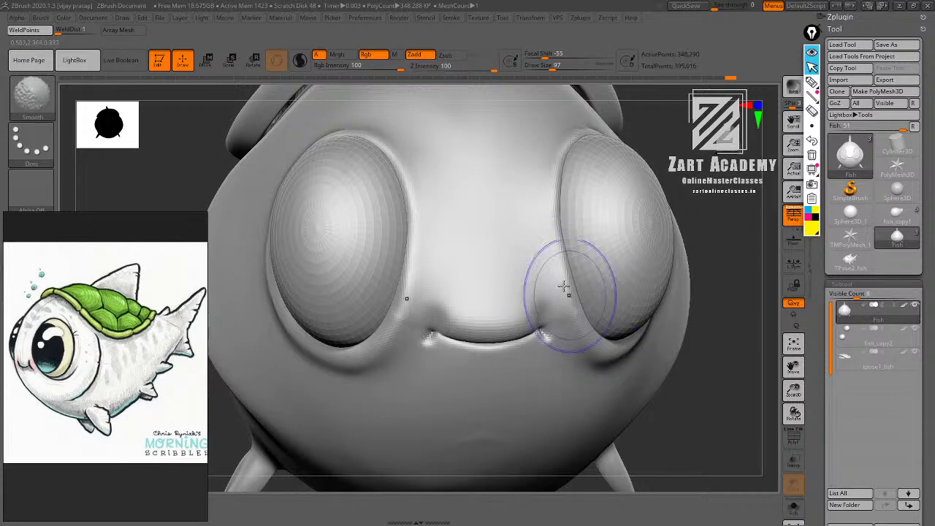
pyautogui.moveTo(693, 322)
pyautogui.keyDown('alt'); pyautogui.mouseDown()
pyautogui.moveTo(654, 292)
pyautogui.moveTo(660, 313)
pyautogui.moveTo(672, 287)
pyautogui.mouseUp(); pyautogui.keyUp('alt')
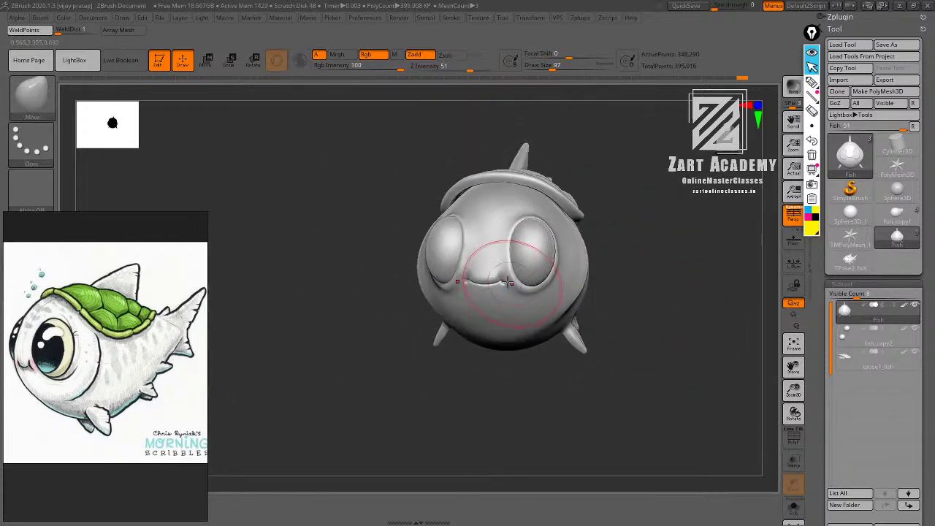
pyautogui.keyDown('shift'); pyautogui.moveTo(511, 284); pyautogui.dragTo(517, 278); pyautogui.keyUp('shift')
# Build up the rims around the eyes with the Standard brush, reducing the draw size to 61.
pyautogui.keyDown('alt'); pyautogui.moveTo(670, 302); pyautogui.dragTo(665, 249); pyautogui.keyUp('alt')
pyautogui.moveTo(665, 249)
pyautogui.mouseDown()
pyautogui.moveTo(689, 242)
pyautogui.moveTo(634, 317)
pyautogui.moveTo(659, 275)
pyautogui.moveTo(661, 286)
pyautogui.mouseUp()
pyautogui.press('b')
pyautogui.press('s')
pyautogui.press('t')
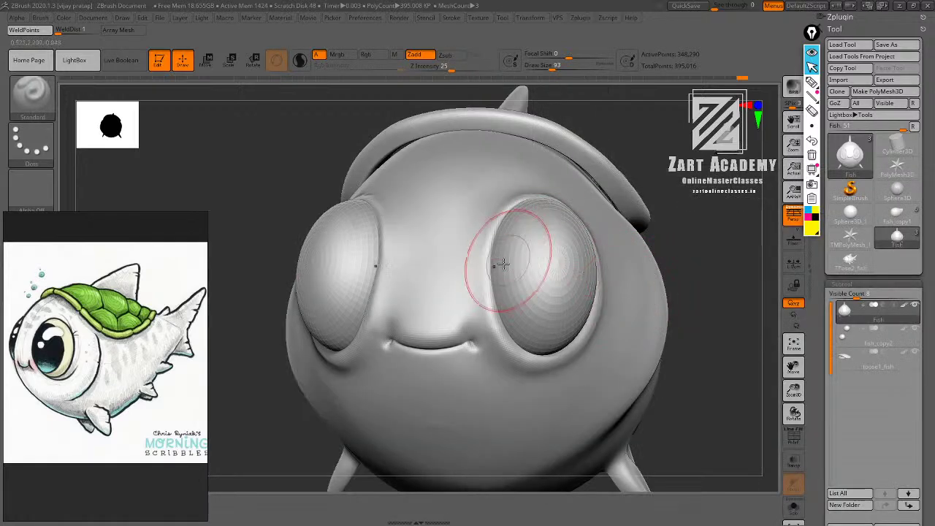
pyautogui.moveTo(493, 234); pyautogui.dragTo(497, 342)
pyautogui.moveTo(672, 193); pyautogui.dragTo(534, 200)
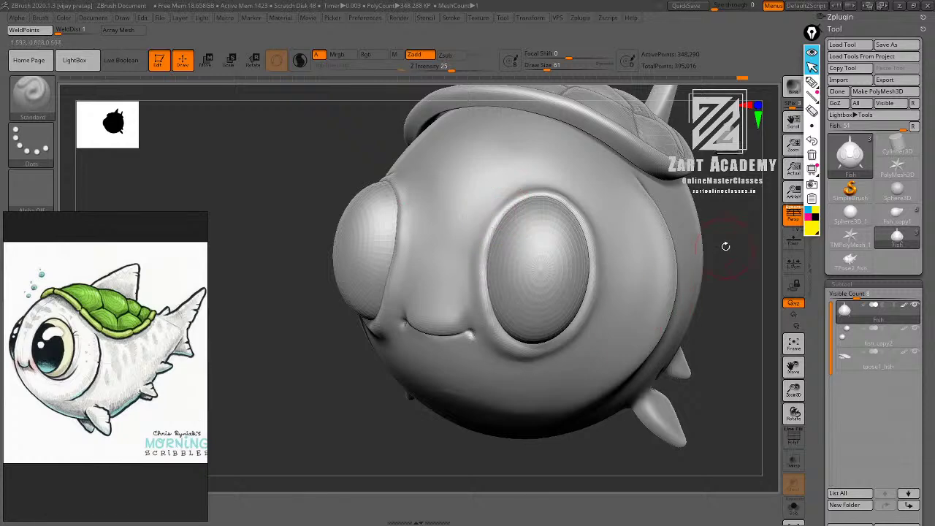
# Smooth the upper and outer part of the raised eye rims.
pyautogui.press('shift')
pyautogui.keyDown('shift'); pyautogui.moveTo(503, 211); pyautogui.dragTo(590, 252); pyautogui.keyUp('shift')
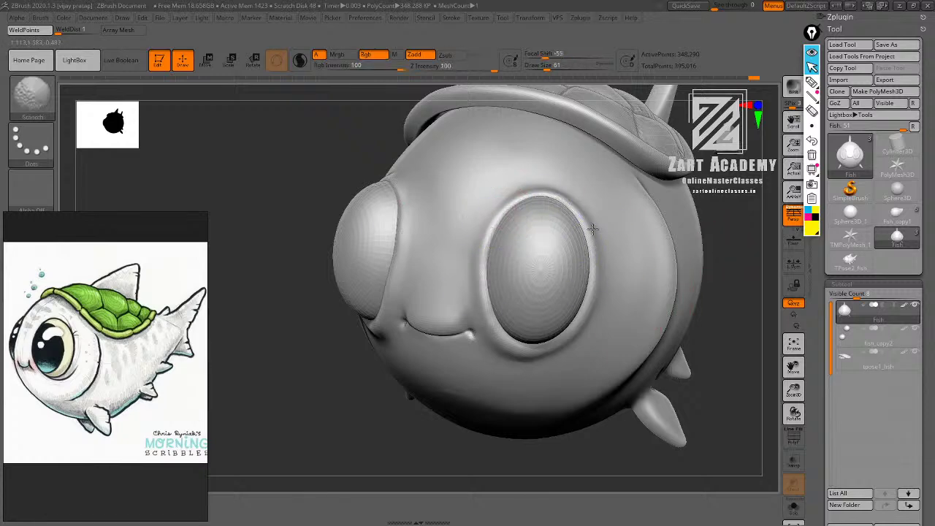
pyautogui.keyDown('alt'); pyautogui.moveTo(680, 336); pyautogui.dragTo(676, 195); pyautogui.keyUp('alt')
pyautogui.press('shift')
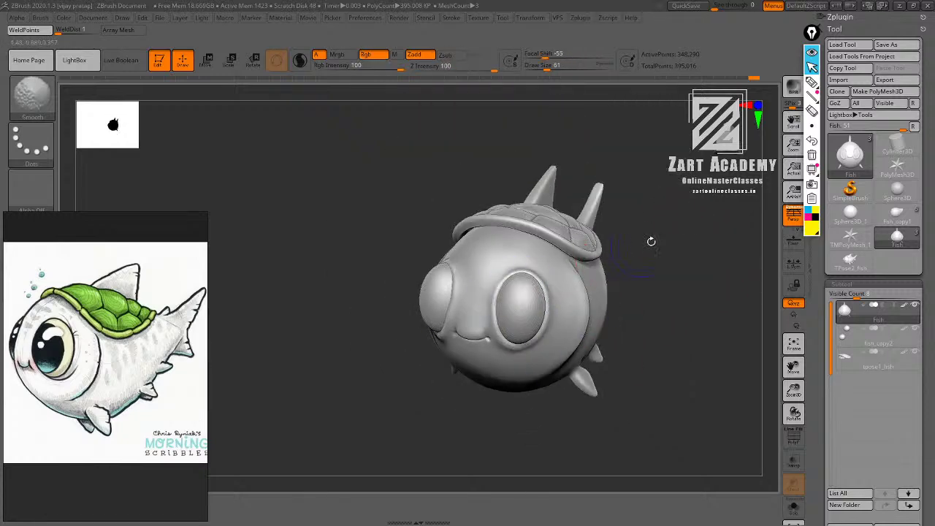
pyautogui.moveTo(651, 242)
pyautogui.keyDown('alt'); pyautogui.mouseDown()
pyautogui.moveTo(646, 253)
pyautogui.moveTo(622, 217)
pyautogui.moveTo(621, 285)
pyautogui.mouseUp(); pyautogui.keyUp('alt')
# Select the eyeball subtool and subdivide it once.
pyautogui.keyDown('alt'); pyautogui.click(486, 273); pyautogui.keyUp('alt')
pyautogui.press('ctrl')
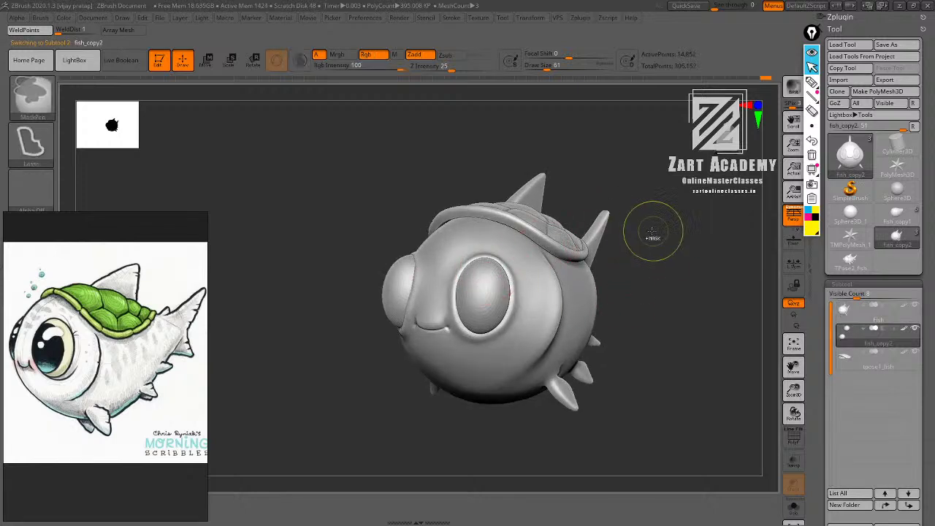
pyautogui.hotkey('ctrl', 'd')
pyautogui.keyDown('alt'); pyautogui.moveTo(651, 253); pyautogui.dragTo(651, 219); pyautogui.keyUp('alt')
pyautogui.moveTo(650, 219)
pyautogui.mouseDown()
pyautogui.moveTo(641, 240)
pyautogui.moveTo(658, 230)
pyautogui.moveTo(639, 315)
pyautogui.moveTo(651, 257)
pyautogui.moveTo(629, 258)
pyautogui.moveTo(653, 260)
pyautogui.moveTo(638, 227)
pyautogui.moveTo(660, 253)
pyautogui.moveTo(654, 223)
pyautogui.moveTo(666, 238)
pyautogui.moveTo(643, 242)
pyautogui.mouseUp()
# Make the fish body active and extend the cheek crease towards the belly with the DamStandard brush at draw size 61.
pyautogui.press('b')
pyautogui.press('d')
pyautogui.press('s')
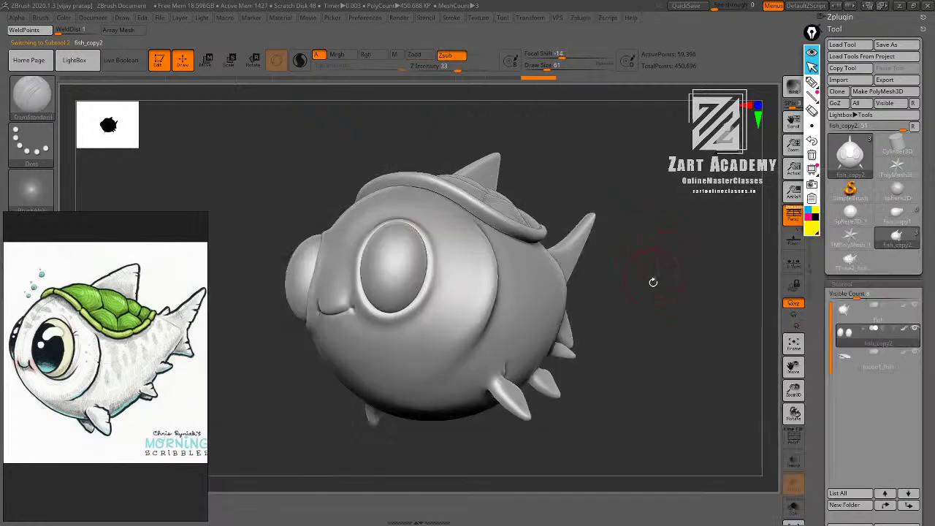
pyautogui.moveTo(653, 282); pyautogui.dragTo(658, 231)
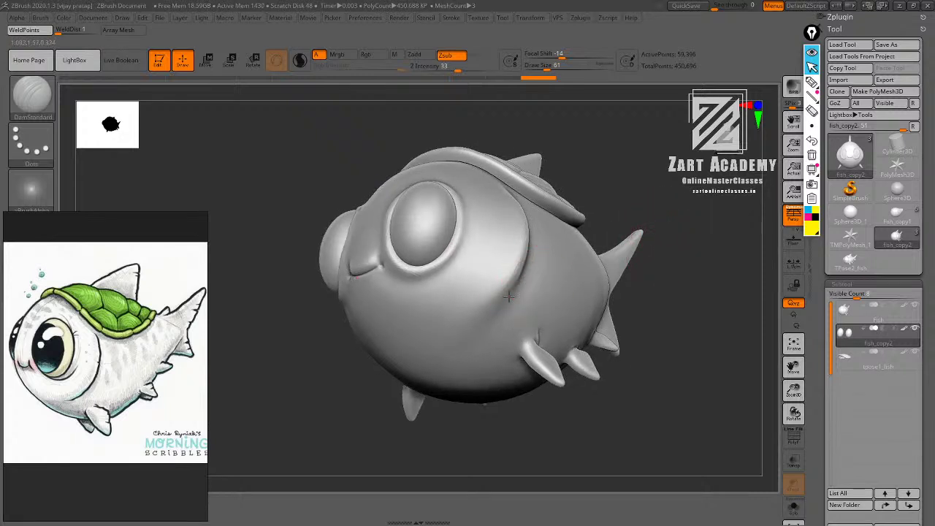
pyautogui.moveTo(652, 279); pyautogui.dragTo(650, 264)
pyautogui.moveTo(424, 313)
pyautogui.keyDown('shift'); pyautogui.mouseDown()
pyautogui.moveTo(382, 320)
pyautogui.moveTo(396, 291)
pyautogui.mouseUp(); pyautogui.keyUp('shift')
pyautogui.keyDown('alt'); pyautogui.click(414, 316); pyautogui.keyUp('alt')
pyautogui.moveTo(652, 267); pyautogui.dragTo(643, 262)
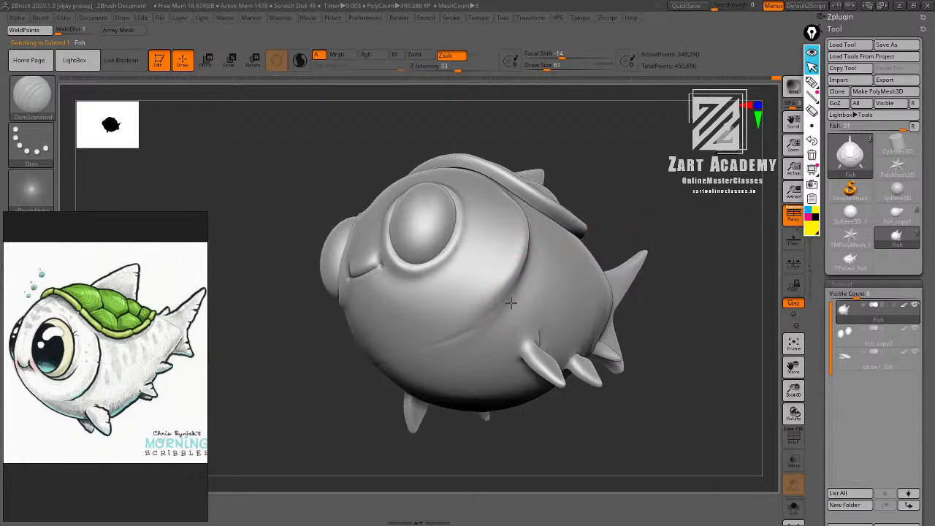
# Smooth the lower stretch of the cheek crease so it fades into the belly.
pyautogui.press('shift')
pyautogui.keyDown('shift'); pyautogui.moveTo(423, 347); pyautogui.dragTo(526, 287); pyautogui.keyUp('shift')
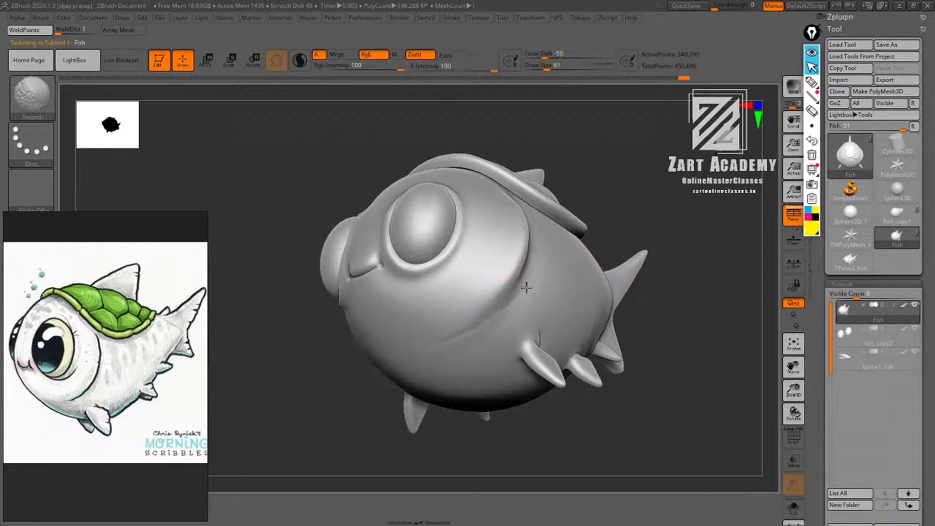
pyautogui.keyDown('alt'); pyautogui.moveTo(627, 233); pyautogui.dragTo(605, 218); pyautogui.keyUp('alt')
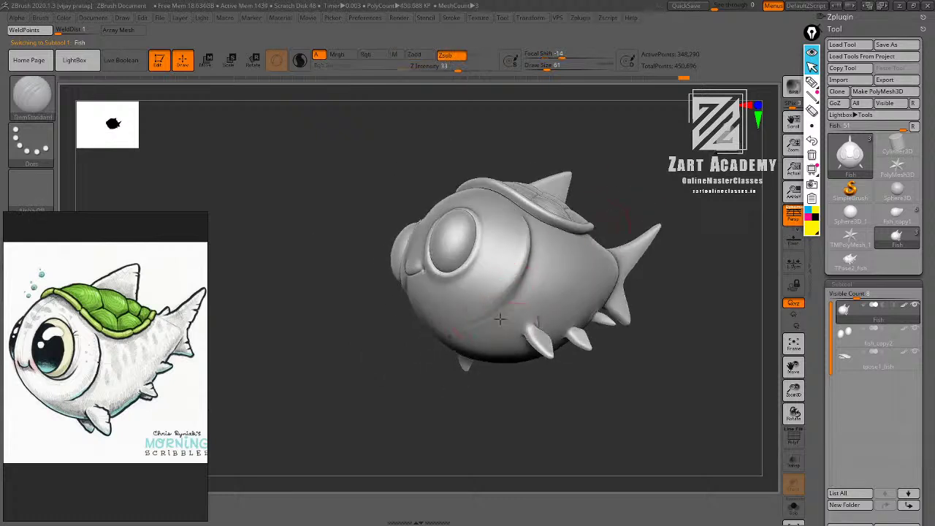
pyautogui.keyDown('shift'); pyautogui.moveTo(471, 327); pyautogui.dragTo(534, 288); pyautogui.keyUp('shift')
pyautogui.moveTo(640, 186)
pyautogui.keyDown('alt'); pyautogui.mouseDown()
pyautogui.moveTo(589, 286)
pyautogui.moveTo(645, 251)
pyautogui.moveTo(673, 261)
pyautogui.moveTo(685, 305)
pyautogui.moveTo(662, 319)
pyautogui.moveTo(700, 322)
pyautogui.moveTo(647, 323)
pyautogui.mouseUp(); pyautogui.keyUp('alt')
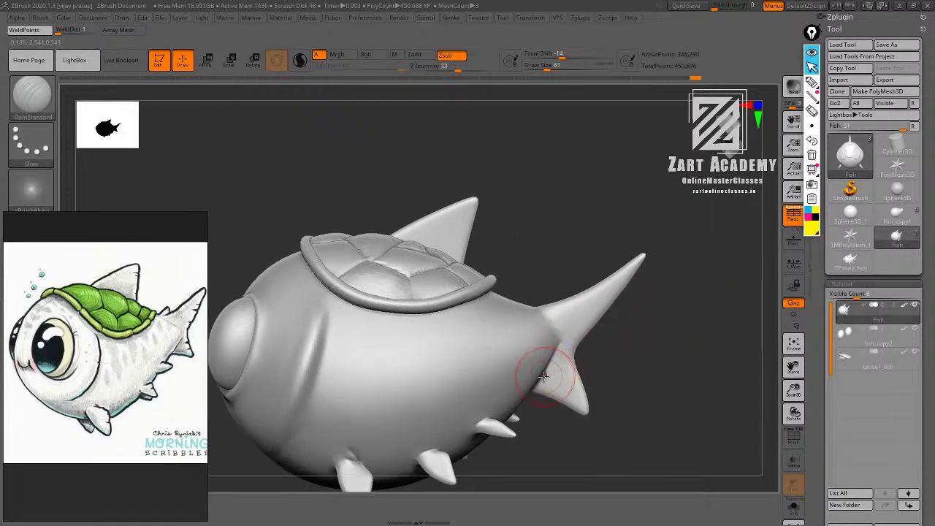
# Carve a crease along the base of the fish's tail fin with the DamStandard brush.
pyautogui.moveTo(545, 378)
pyautogui.mouseDown()
pyautogui.moveTo(560, 341)
pyautogui.moveTo(548, 315)
pyautogui.moveTo(561, 323)
pyautogui.mouseUp()
pyautogui.moveTo(680, 305); pyautogui.dragTo(661, 263)
pyautogui.moveTo(662, 263)
pyautogui.mouseDown()
pyautogui.moveTo(697, 328)
pyautogui.moveTo(697, 292)
pyautogui.moveTo(687, 310)
pyautogui.moveTo(665, 311)
pyautogui.moveTo(697, 309)
pyautogui.mouseUp()
pyautogui.moveTo(623, 222); pyautogui.dragTo(621, 196)
# Carve along the outer side of the raised eye rim and smooth that stroke.
pyautogui.moveTo(395, 321)
pyautogui.mouseDown()
pyautogui.moveTo(423, 371)
pyautogui.moveTo(425, 403)
pyautogui.mouseUp()
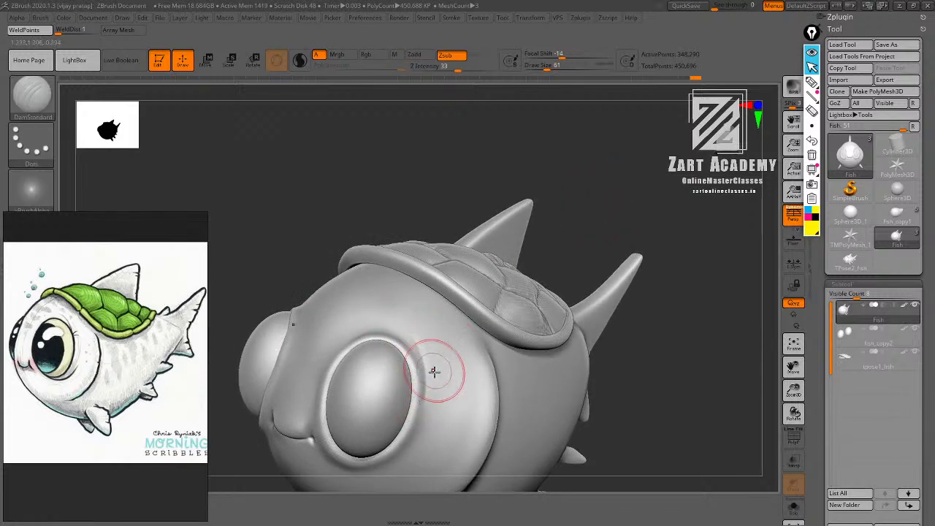
pyautogui.keyDown('shift'); pyautogui.moveTo(427, 352); pyautogui.dragTo(426, 391); pyautogui.keyUp('shift')
pyautogui.hotkey('ctrl', 'z')
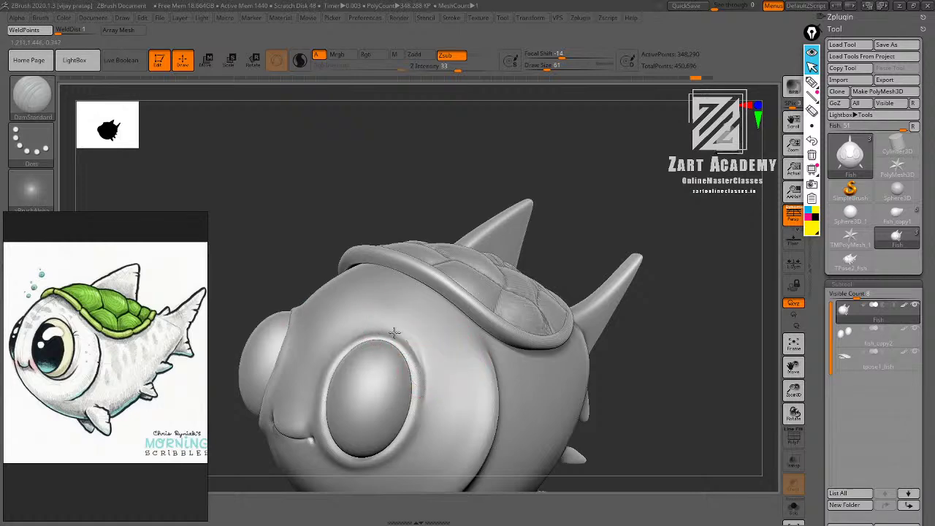
pyautogui.hotkey('ctrl', 'shift', 'z')
# Smooth the lower and outer edges of the eye rim where they meet the cheek.
pyautogui.moveTo(614, 230)
pyautogui.keyDown('alt'); pyautogui.mouseDown()
pyautogui.moveTo(595, 196)
pyautogui.moveTo(609, 225)
pyautogui.moveTo(674, 228)
pyautogui.mouseUp(); pyautogui.keyUp('alt')
pyautogui.keyDown('shift'); pyautogui.moveTo(387, 426); pyautogui.dragTo(347, 427); pyautogui.keyUp('shift')
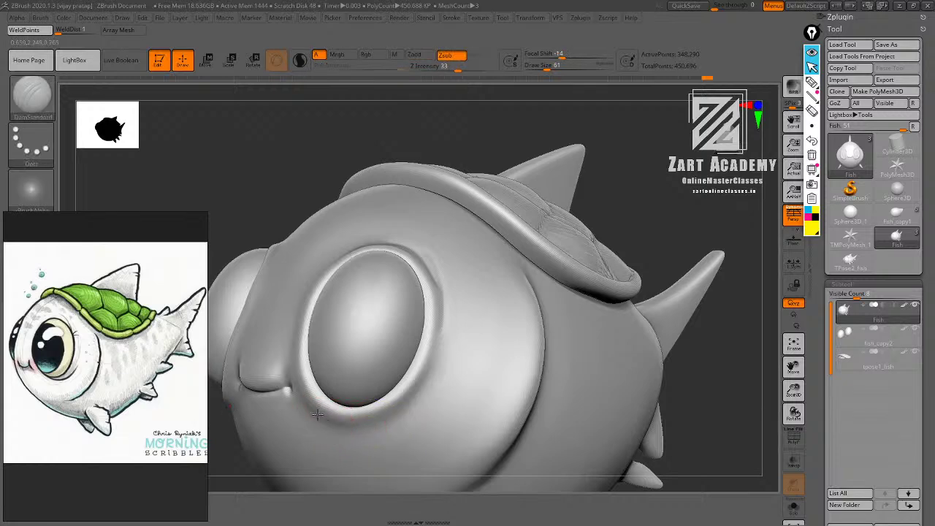
pyautogui.keyDown('shift'); pyautogui.moveTo(440, 359); pyautogui.dragTo(343, 434); pyautogui.keyUp('shift')
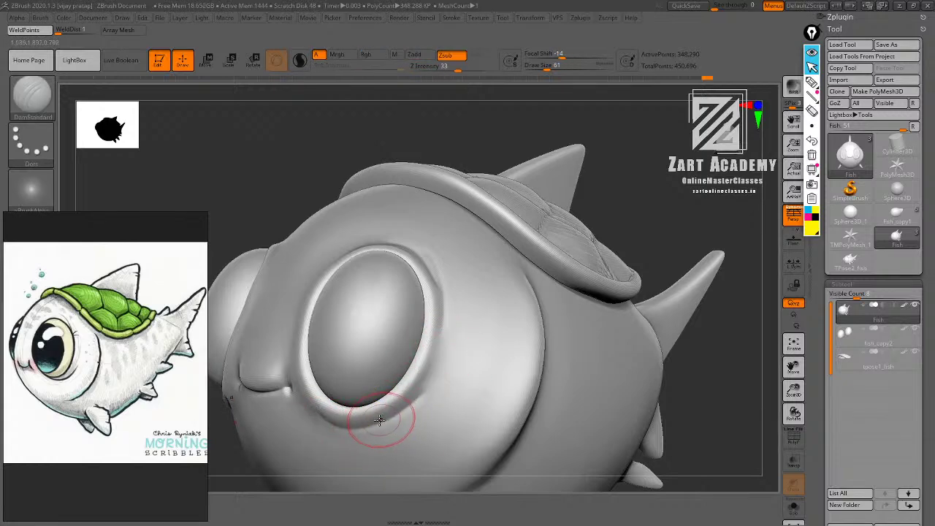
pyautogui.keyDown('shift'); pyautogui.moveTo(443, 353); pyautogui.dragTo(395, 411); pyautogui.keyUp('shift')
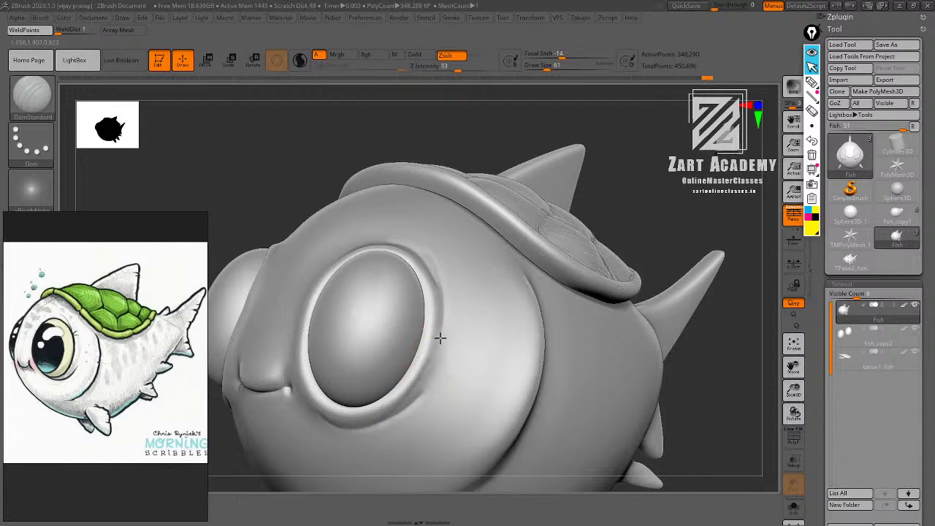
pyautogui.keyDown('alt'); pyautogui.moveTo(598, 241); pyautogui.dragTo(621, 266); pyautogui.keyUp('alt')
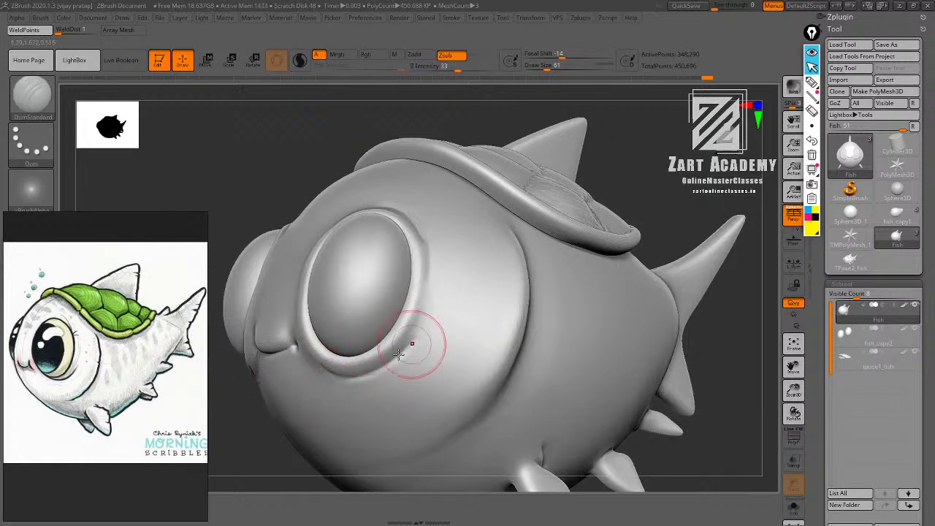
pyautogui.press('shift')
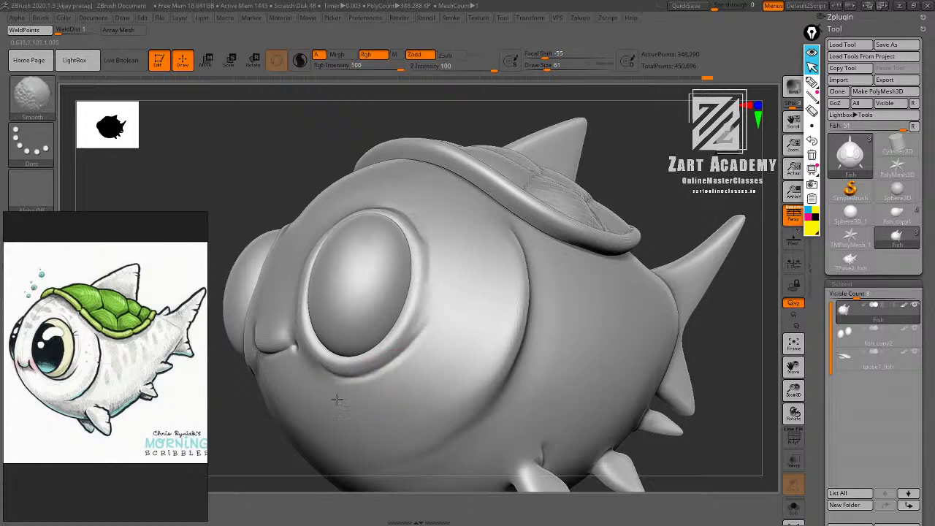
pyautogui.keyDown('alt'); pyautogui.moveTo(672, 340); pyautogui.dragTo(637, 343); pyautogui.keyUp('alt')
# Make the eyeball subtool active and subdivide it one more level.
pyautogui.keyDown('alt'); pyautogui.click(402, 307); pyautogui.keyUp('alt')
pyautogui.hotkey('ctrl', 'd')
pyautogui.keyDown('alt'); pyautogui.moveTo(651, 309); pyautogui.dragTo(651, 355); pyautogui.keyUp('alt')
pyautogui.moveTo(667, 323); pyautogui.dragTo(621, 352)
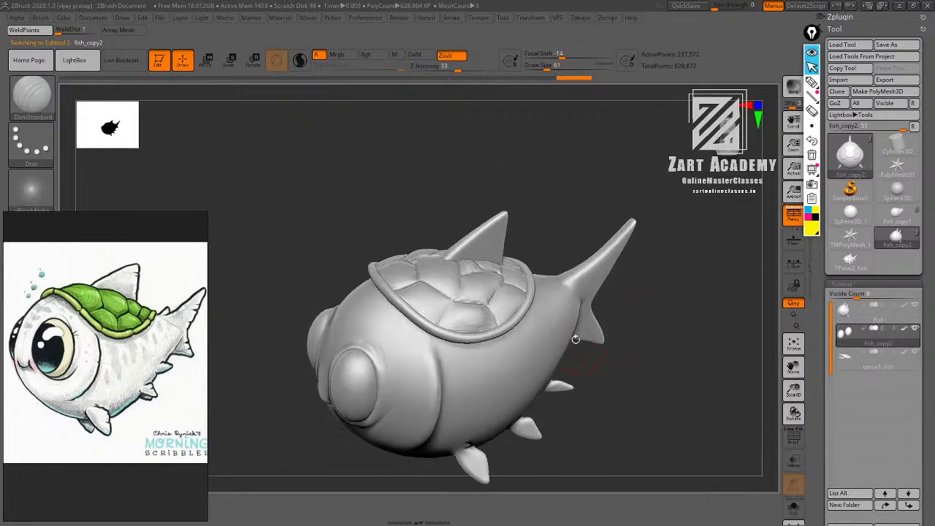
# Make the shell subtool active, smooth its plate surface and subdivide it once.
pyautogui.keyDown('alt'); pyautogui.click(467, 272); pyautogui.keyUp('alt')
pyautogui.moveTo(596, 208); pyautogui.dragTo(577, 235)
pyautogui.keyDown('shift'); pyautogui.moveTo(466, 333); pyautogui.dragTo(407, 349); pyautogui.keyUp('shift')
pyautogui.moveTo(610, 190)
pyautogui.keyDown('alt'); pyautogui.mouseDown()
pyautogui.moveTo(611, 149)
pyautogui.moveTo(620, 149)
pyautogui.moveTo(627, 205)
pyautogui.moveTo(630, 196)
pyautogui.mouseUp(); pyautogui.keyUp('alt')
pyautogui.moveTo(486, 368)
pyautogui.keyDown('shift'); pyautogui.mouseDown()
pyautogui.moveTo(468, 371)
pyautogui.moveTo(512, 372)
pyautogui.mouseUp(); pyautogui.keyUp('shift')
pyautogui.press('d')
# Examine the shell's plates, seams and rim from above and from the side.
pyautogui.moveTo(589, 270); pyautogui.dragTo(589, 232)
pyautogui.keyDown('ctrl'); pyautogui.moveTo(589, 232); pyautogui.dragTo(585, 192, button='right'); pyautogui.keyUp('ctrl')
pyautogui.moveTo(585, 192); pyautogui.dragTo(607, 268)
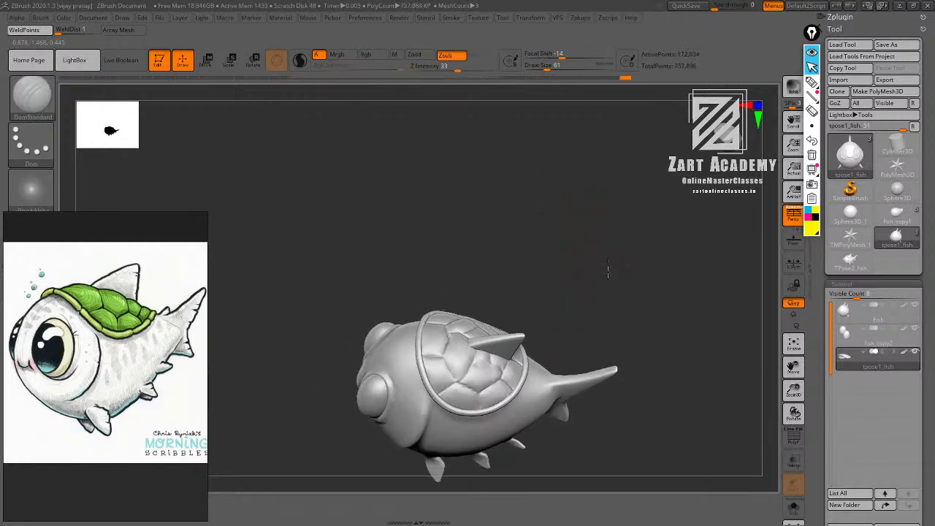
pyautogui.keyDown('ctrl'); pyautogui.moveTo(608, 268); pyautogui.dragTo(612, 223, button='right'); pyautogui.keyUp('ctrl')
pyautogui.moveTo(612, 223); pyautogui.dragTo(572, 219)
pyautogui.keyDown('ctrl'); pyautogui.moveTo(572, 219); pyautogui.dragTo(620, 328, button='right'); pyautogui.keyUp('ctrl')
pyautogui.moveTo(620, 328); pyautogui.dragTo(608, 231)
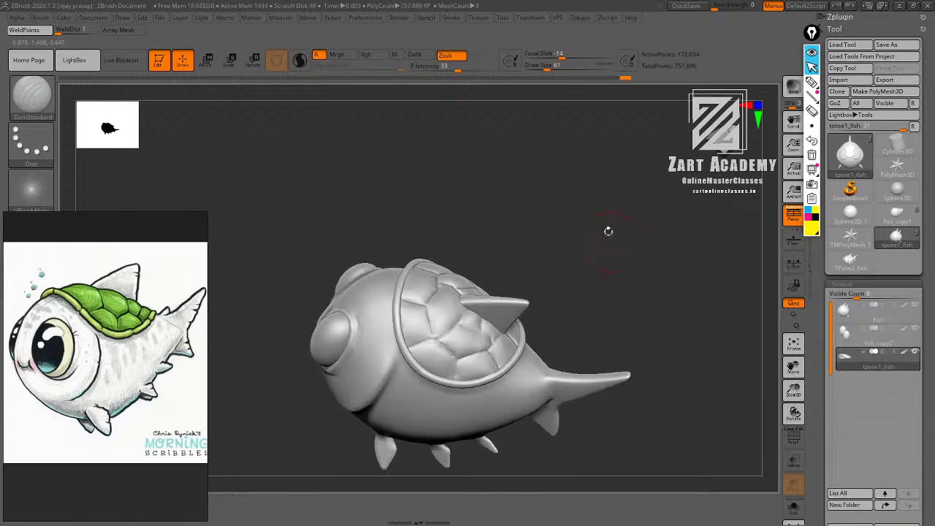
pyautogui.keyDown('ctrl'); pyautogui.moveTo(608, 232); pyautogui.dragTo(607, 258, button='right'); pyautogui.keyUp('ctrl')
# Deepen the seam between the front side plates with DamStandard at draw size 37 and carry it across the shell's rim.
pyautogui.press('b')
pyautogui.press('d')
pyautogui.press('s')
pyautogui.moveTo(580, 255)
pyautogui.keyDown('alt'); pyautogui.mouseDown()
pyautogui.moveTo(651, 241)
pyautogui.moveTo(633, 252)
pyautogui.mouseUp(); pyautogui.keyUp('alt')
pyautogui.keyDown('ctrl'); pyautogui.moveTo(633, 252); pyautogui.dragTo(619, 294, button='right'); pyautogui.keyUp('ctrl')
pyautogui.moveTo(620, 294); pyautogui.dragTo(652, 238)
pyautogui.hotkey('ctrl', 'z')
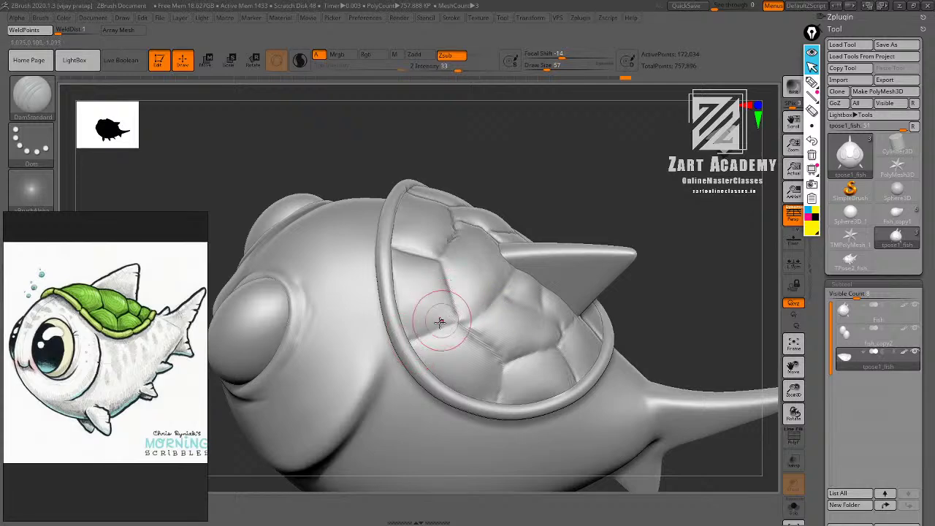
pyautogui.hotkey('ctrl', 'z')
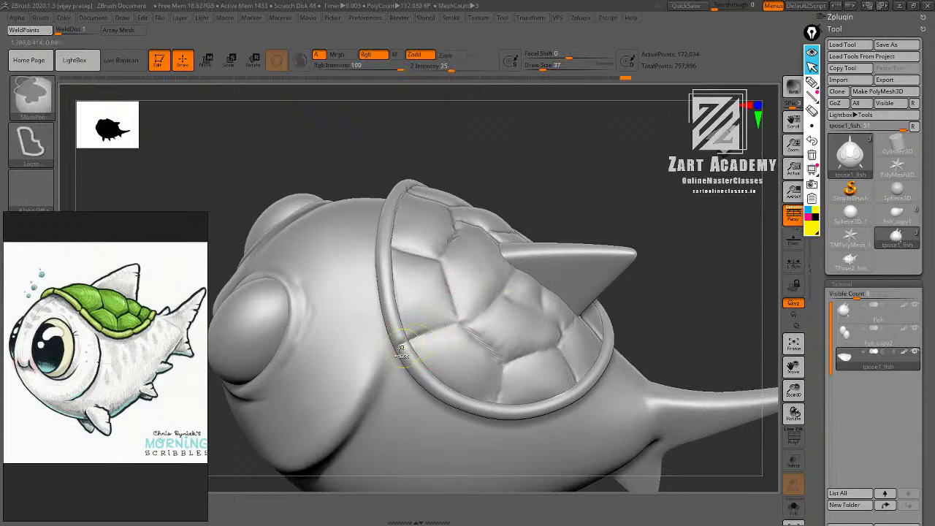
pyautogui.moveTo(405, 345); pyautogui.dragTo(462, 322)
pyautogui.moveTo(656, 247); pyautogui.dragTo(638, 252)
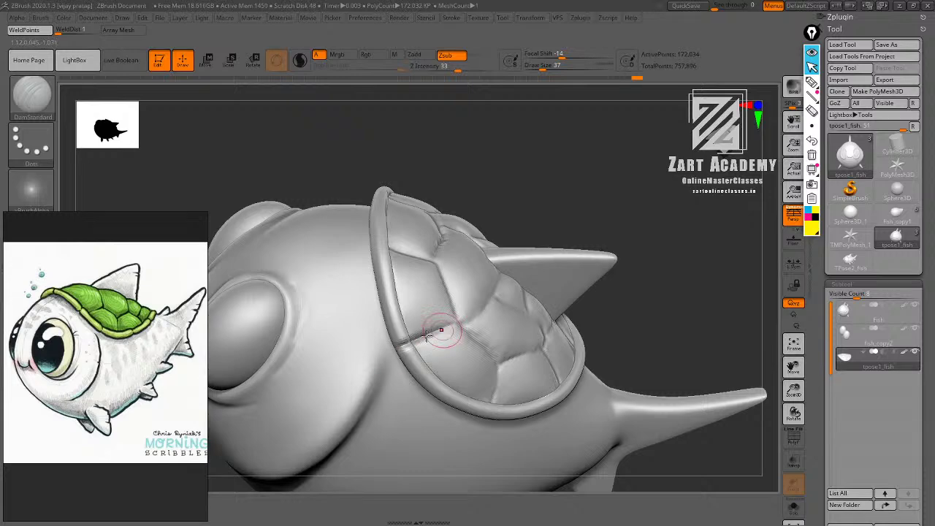
# Carve the adjoining side plate seams deeper and cut the lower one across the shell's rim.
pyautogui.moveTo(569, 282); pyautogui.dragTo(532, 288, button='right')
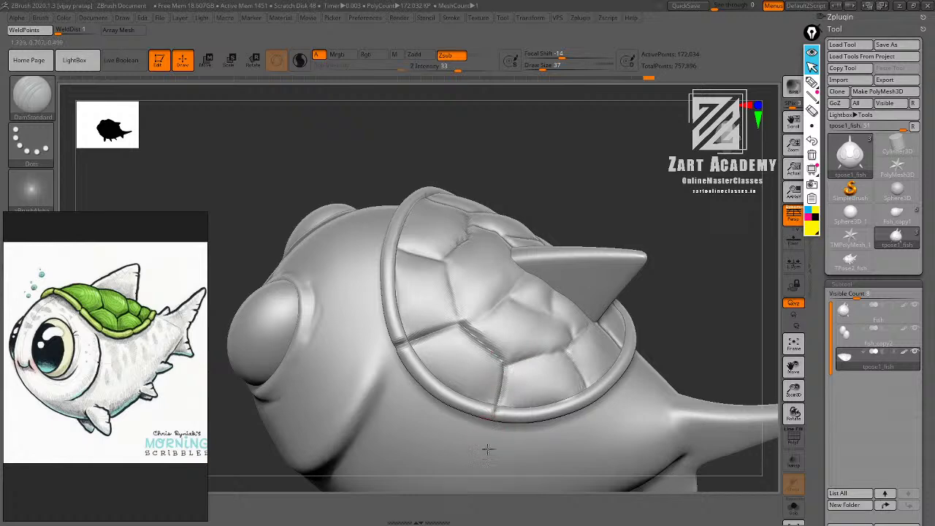
pyautogui.keyDown('ctrl'); pyautogui.moveTo(609, 257); pyautogui.dragTo(616, 296, button='right'); pyautogui.keyUp('ctrl')
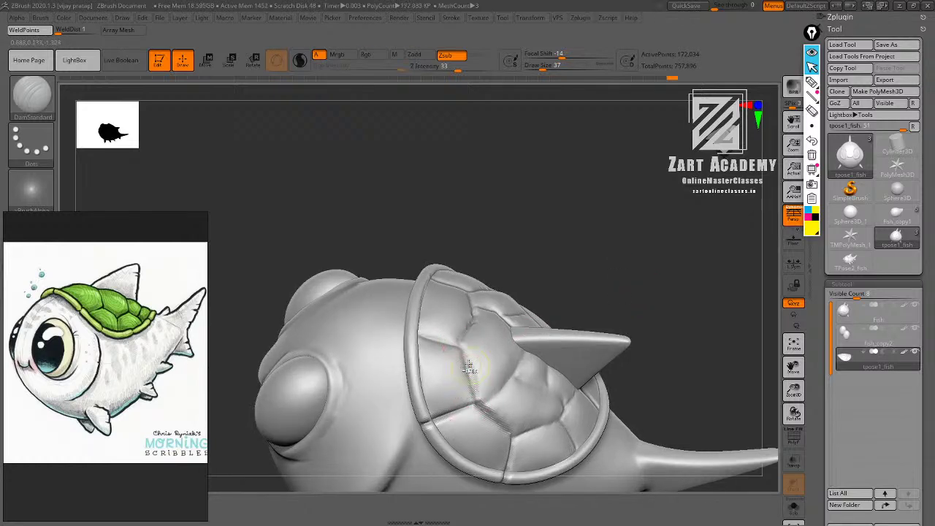
pyautogui.keyDown('ctrl'); pyautogui.moveTo(566, 266); pyautogui.dragTo(603, 266, button='right'); pyautogui.keyUp('ctrl')
pyautogui.moveTo(603, 267); pyautogui.dragTo(650, 342, button='right')
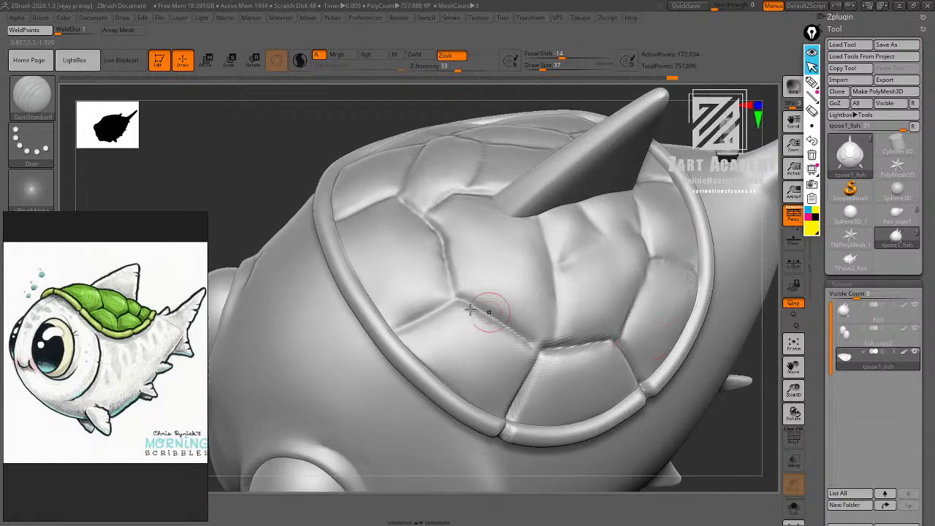
# Deepen the seam beside the shell's front plate and cut it through the front stretch of the rim.
pyautogui.moveTo(456, 303); pyautogui.dragTo(378, 352)
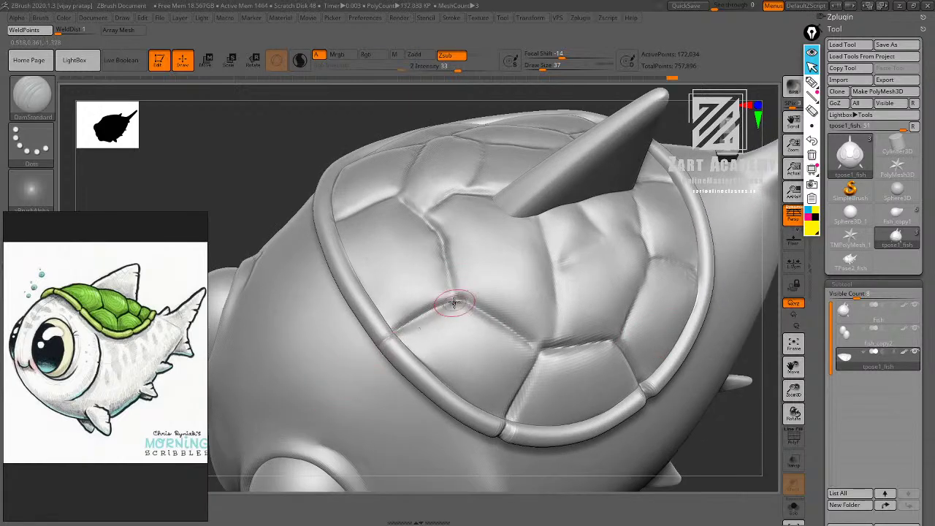
pyautogui.keyDown('ctrl'); pyautogui.moveTo(299, 155); pyautogui.dragTo(651, 245, button='right'); pyautogui.keyUp('ctrl')
pyautogui.keyDown('ctrl'); pyautogui.moveTo(651, 244); pyautogui.dragTo(632, 351, button='right'); pyautogui.keyUp('ctrl')
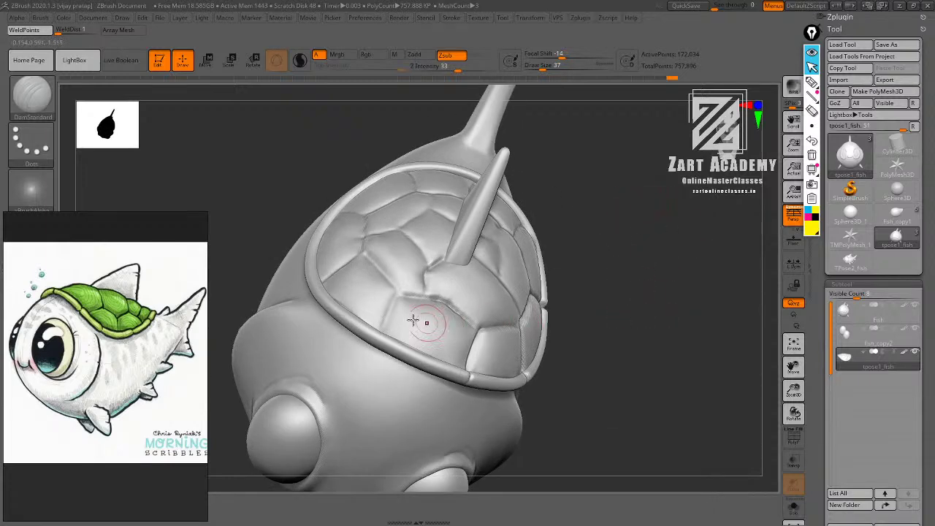
pyautogui.moveTo(402, 296); pyautogui.dragTo(403, 319, button='right')
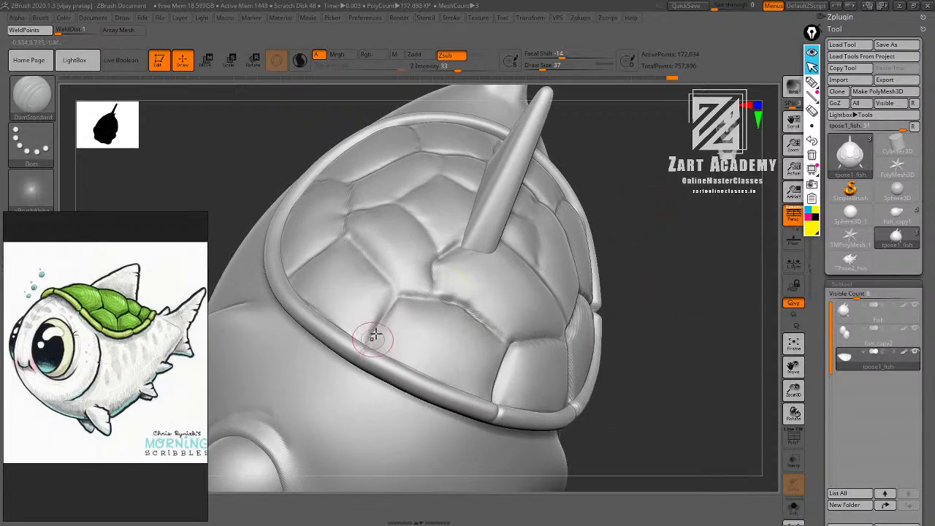
# Sharpen the seams around the central front plate ahead of the dorsal fin.
pyautogui.keyDown('ctrl'); pyautogui.moveTo(653, 230); pyautogui.dragTo(653, 193, button='right'); pyautogui.keyUp('ctrl')
pyautogui.moveTo(653, 193); pyautogui.dragTo(582, 314, button='right')
pyautogui.keyDown('ctrl'); pyautogui.moveTo(417, 286); pyautogui.dragTo(416, 317, button='right'); pyautogui.keyUp('ctrl')
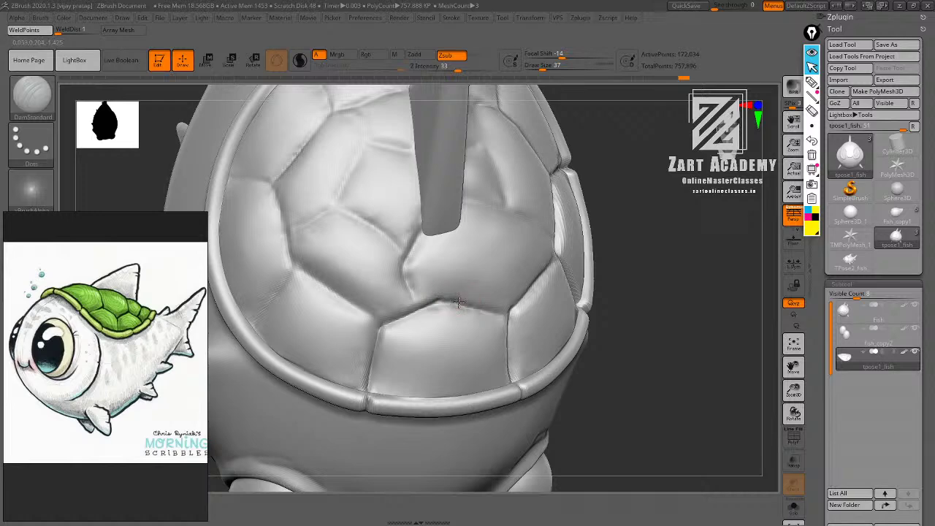
pyautogui.keyDown('ctrl'); pyautogui.moveTo(648, 290); pyautogui.dragTo(645, 241, button='right'); pyautogui.keyUp('ctrl')
pyautogui.keyDown('ctrl'); pyautogui.moveTo(645, 241); pyautogui.dragTo(652, 321, button='right'); pyautogui.keyUp('ctrl')
# Deepen the notches where the plate seams cross the rim above the eye.
pyautogui.moveTo(492, 324); pyautogui.dragTo(497, 385, button='right')
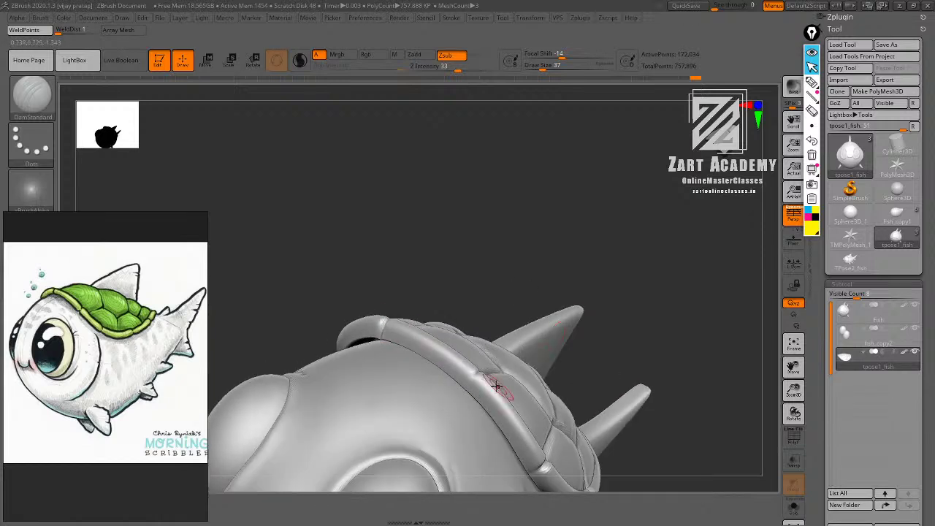
pyautogui.moveTo(626, 327); pyautogui.dragTo(525, 413, button='right')
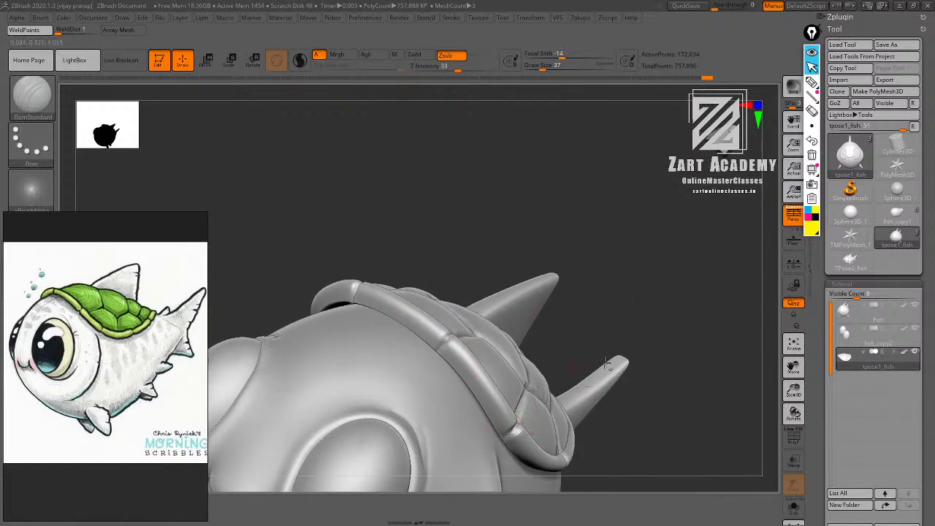
pyautogui.keyDown('ctrl'); pyautogui.moveTo(606, 364); pyautogui.dragTo(604, 277, button='right'); pyautogui.keyUp('ctrl')
# Clean up and deepen the uneven seam along the back edge of the central front plate.
pyautogui.keyDown('alt'); pyautogui.moveTo(648, 319); pyautogui.dragTo(491, 281, button='right'); pyautogui.keyUp('alt')
pyautogui.moveTo(491, 282); pyautogui.dragTo(642, 202, button='right')
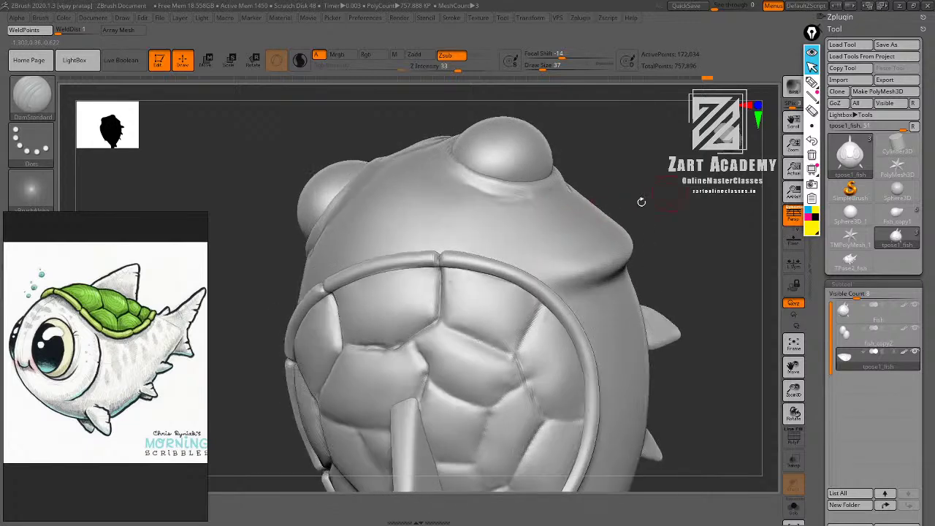
pyautogui.moveTo(431, 323); pyautogui.dragTo(508, 276, button='right')
pyautogui.moveTo(395, 338); pyautogui.dragTo(438, 339)
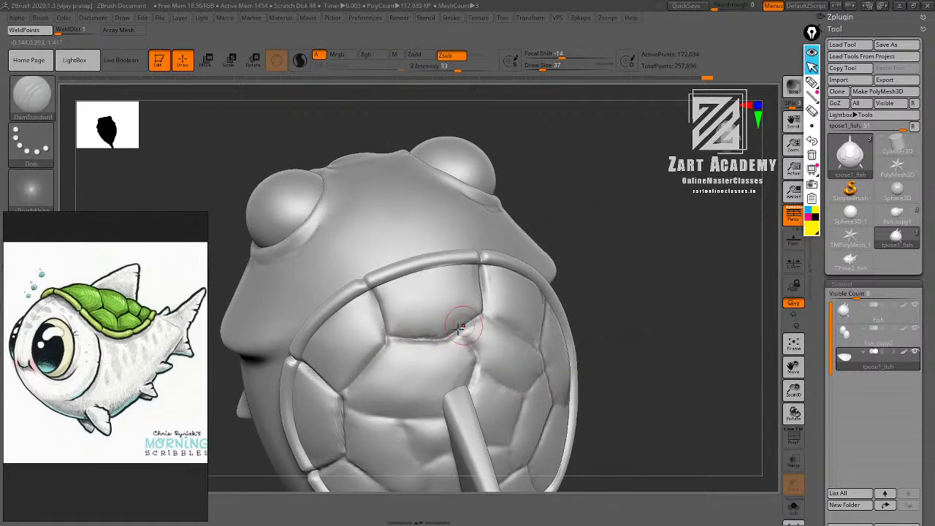
pyautogui.keyDown('alt'); pyautogui.moveTo(387, 343); pyautogui.dragTo(425, 333); pyautogui.keyUp('alt')
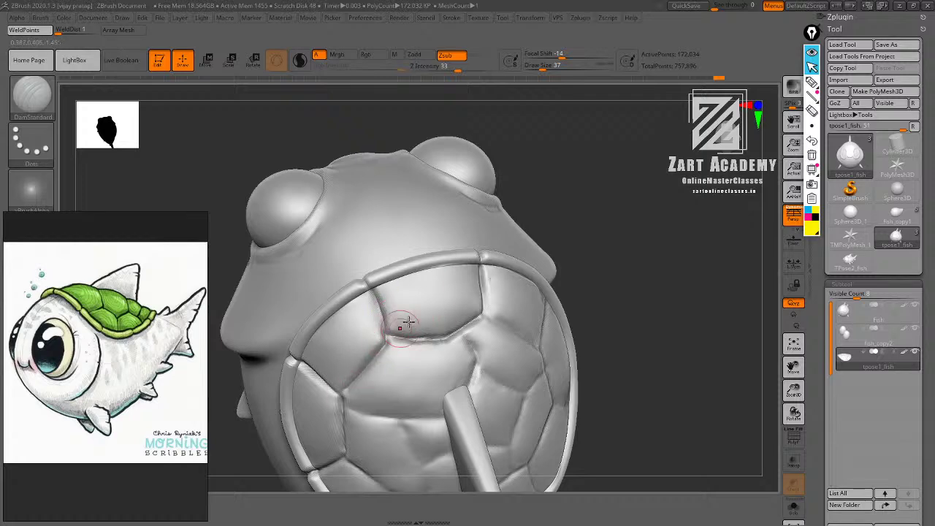
# Carve the seams around the front plate on the shell's opposite side and notch the rim where they meet it.
pyautogui.keyDown('ctrl'); pyautogui.moveTo(408, 323); pyautogui.dragTo(567, 256, button='right'); pyautogui.keyUp('ctrl')
pyautogui.moveTo(428, 244); pyautogui.dragTo(436, 302)
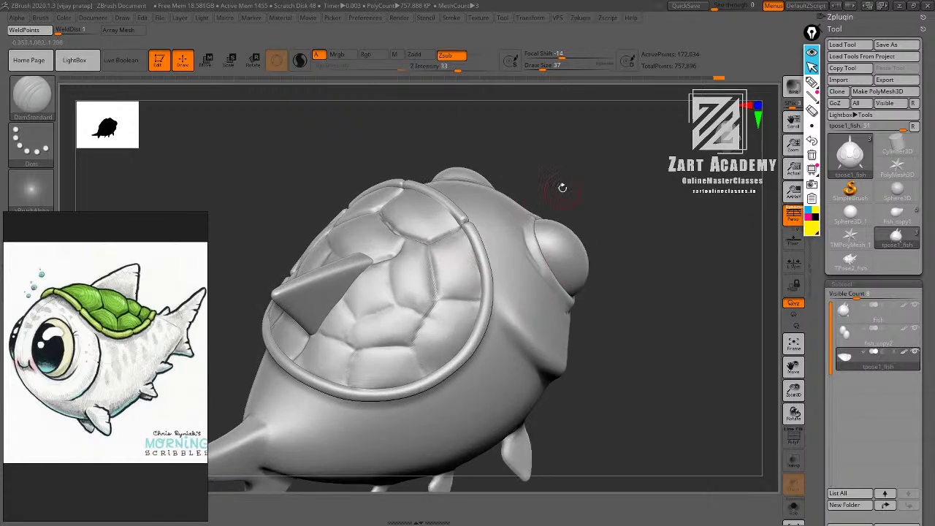
pyautogui.keyDown('ctrl'); pyautogui.moveTo(562, 187); pyautogui.dragTo(566, 213, button='right'); pyautogui.keyUp('ctrl')
pyautogui.moveTo(431, 247); pyautogui.dragTo(442, 312)
pyautogui.moveTo(431, 247)
pyautogui.mouseDown()
pyautogui.moveTo(442, 313)
pyautogui.moveTo(506, 317)
pyautogui.mouseUp()
pyautogui.moveTo(639, 247); pyautogui.dragTo(581, 256, button='right')
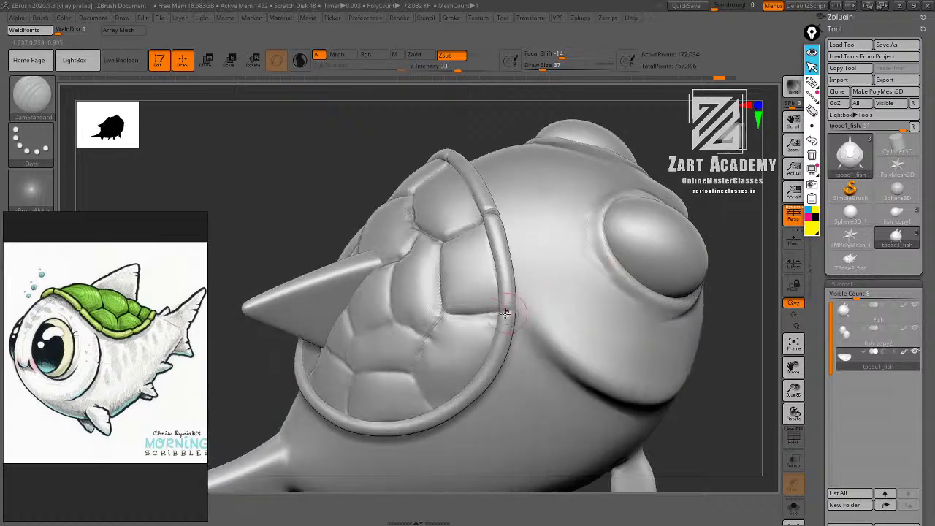
pyautogui.moveTo(513, 310); pyautogui.dragTo(498, 311)
pyautogui.moveTo(702, 211); pyautogui.dragTo(586, 231)
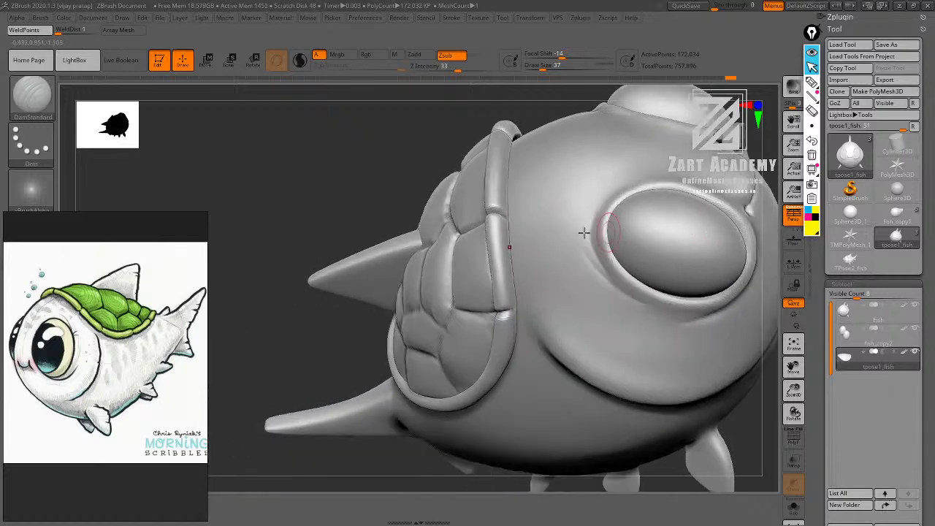
# Carve the seams of the lower side plates and extend two of them down across the rim.
pyautogui.moveTo(318, 324)
pyautogui.keyDown('alt'); pyautogui.mouseDown()
pyautogui.moveTo(332, 287)
pyautogui.moveTo(691, 201)
pyautogui.moveTo(609, 194)
pyautogui.moveTo(605, 241)
pyautogui.mouseUp(); pyautogui.keyUp('alt')
pyautogui.moveTo(398, 266); pyautogui.dragTo(364, 315)
pyautogui.hotkey('ctrl', 'z')
pyautogui.moveTo(381, 373); pyautogui.dragTo(362, 329)
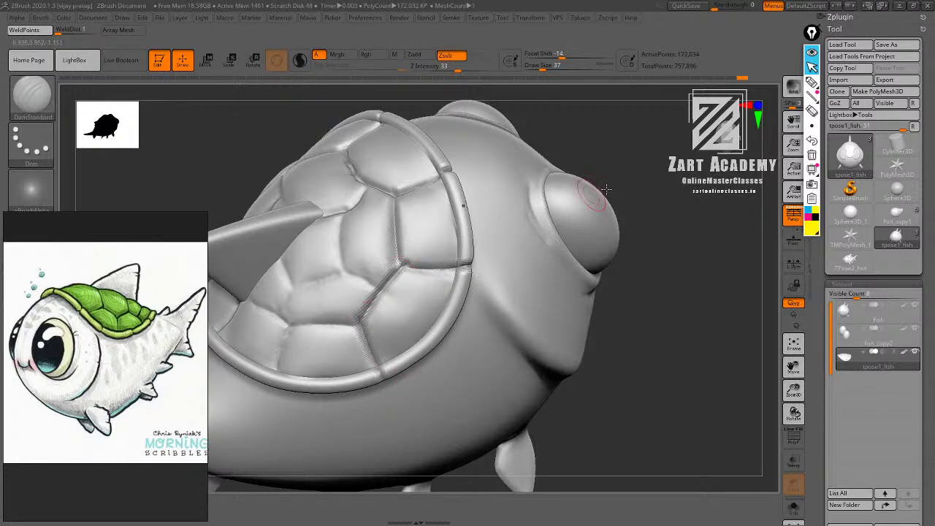
pyautogui.moveTo(611, 187); pyautogui.dragTo(620, 152)
pyautogui.moveTo(544, 220); pyautogui.dragTo(511, 275, button='right')
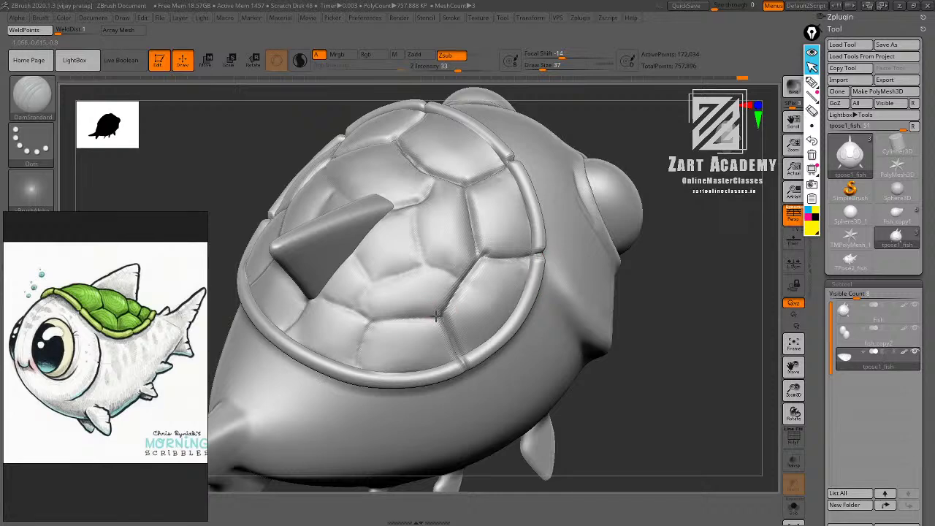
pyautogui.moveTo(364, 361); pyautogui.dragTo(361, 344)
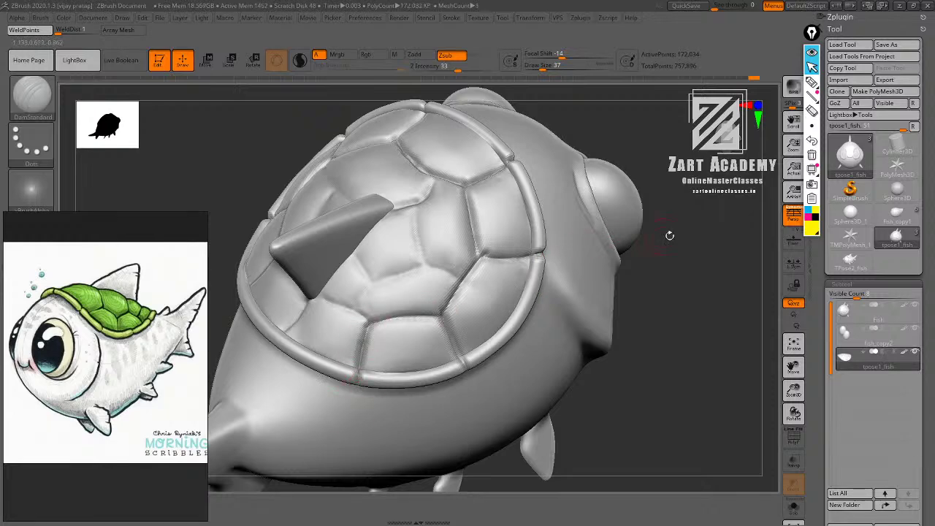
# Deepen the seams of the rear side plates near the dorsal fin.
pyautogui.keyDown('ctrl'); pyautogui.moveTo(669, 234); pyautogui.dragTo(656, 210, button='right'); pyautogui.keyUp('ctrl')
pyautogui.moveTo(656, 211); pyautogui.dragTo(607, 280, button='right')
pyautogui.moveTo(410, 336); pyautogui.dragTo(374, 321)
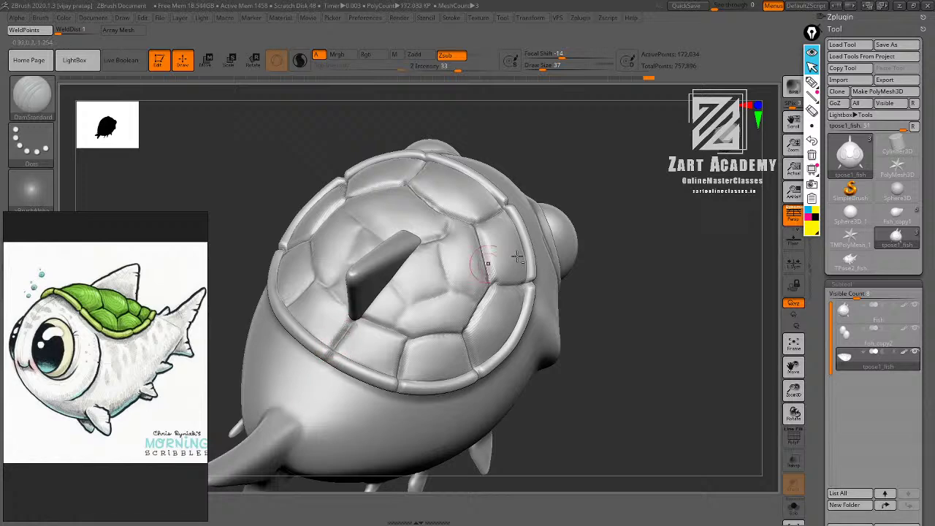
# Cut the rear plate seams across the shell's rim on the tail side of the dorsal fin.
pyautogui.keyDown('ctrl'); pyautogui.moveTo(517, 257); pyautogui.dragTo(555, 191, button='right'); pyautogui.keyUp('ctrl')
pyautogui.moveTo(555, 192); pyautogui.dragTo(484, 332, button='right')
pyautogui.keyDown('alt'); pyautogui.moveTo(483, 332); pyautogui.dragTo(542, 256, button='right'); pyautogui.keyUp('alt')
pyautogui.keyDown('ctrl'); pyautogui.moveTo(542, 256); pyautogui.dragTo(563, 252, button='right'); pyautogui.keyUp('ctrl')
pyautogui.moveTo(373, 287); pyautogui.dragTo(446, 253, button='right')
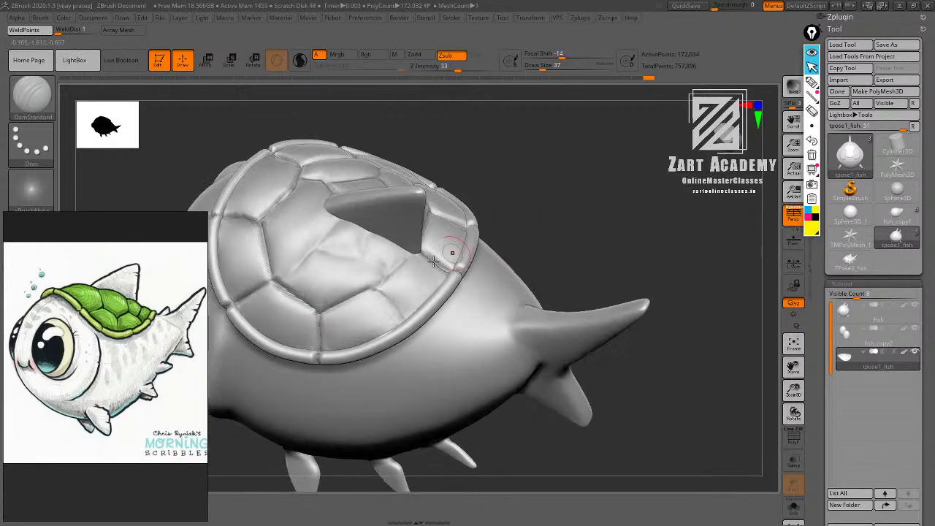
pyautogui.moveTo(526, 238); pyautogui.dragTo(425, 323, button='right')
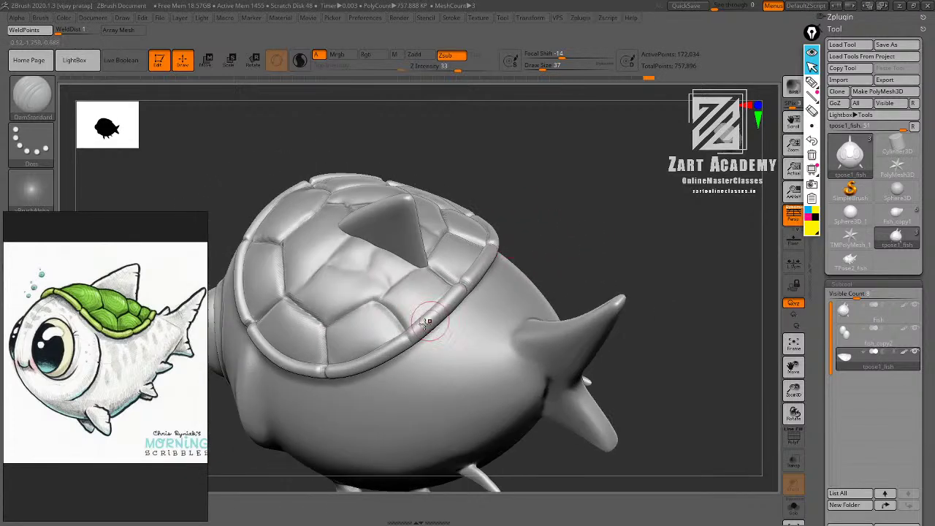
pyautogui.moveTo(422, 360); pyautogui.dragTo(429, 386, button='right')
pyautogui.moveTo(429, 311); pyautogui.dragTo(443, 331)
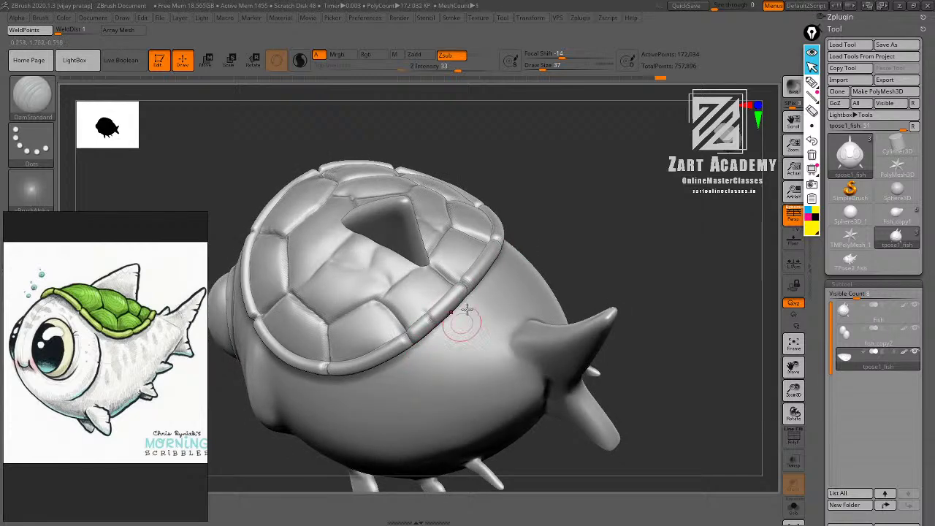
# Carve the seams between the inner shell plates beside and in front of the dorsal fin.
pyautogui.moveTo(475, 301); pyautogui.dragTo(505, 329, button='right')
pyautogui.moveTo(527, 266); pyautogui.dragTo(628, 252, button='right')
pyautogui.moveTo(369, 336); pyautogui.dragTo(418, 298)
pyautogui.moveTo(491, 273)
pyautogui.mouseDown(button='right')
pyautogui.moveTo(557, 246)
pyautogui.moveTo(517, 262)
pyautogui.moveTo(511, 293)
pyautogui.mouseUp(button='right')
pyautogui.hotkey('ctrl', 'z')
pyautogui.moveTo(371, 339)
pyautogui.mouseDown()
pyautogui.moveTo(431, 293)
pyautogui.moveTo(491, 318)
pyautogui.mouseUp()
pyautogui.keyDown('alt'); pyautogui.moveTo(519, 321); pyautogui.dragTo(522, 359, button='right'); pyautogui.keyUp('alt')
pyautogui.moveTo(462, 248); pyautogui.dragTo(450, 318, button='right')
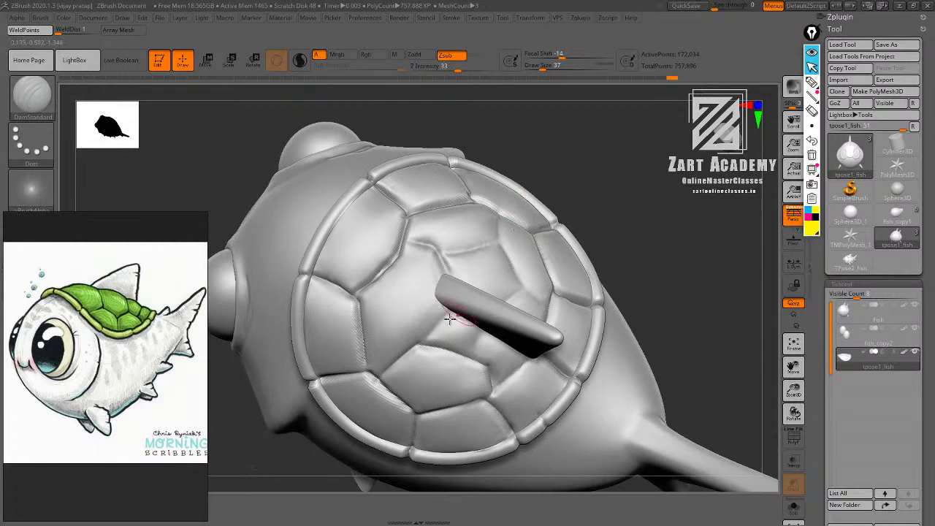
pyautogui.moveTo(407, 243)
pyautogui.mouseDown()
pyautogui.moveTo(432, 248)
pyautogui.moveTo(454, 287)
pyautogui.mouseUp()
# Deepen the seam separating the two inner plates on the opposite side of the dorsal fin.
pyautogui.moveTo(584, 225)
pyautogui.keyDown('ctrl'); pyautogui.mouseDown(button='right')
pyautogui.moveTo(592, 193)
pyautogui.moveTo(608, 195)
pyautogui.mouseUp(button='right'); pyautogui.keyUp('ctrl')
pyautogui.keyDown('ctrl'); pyautogui.moveTo(608, 195); pyautogui.dragTo(601, 222, button='right'); pyautogui.keyUp('ctrl')
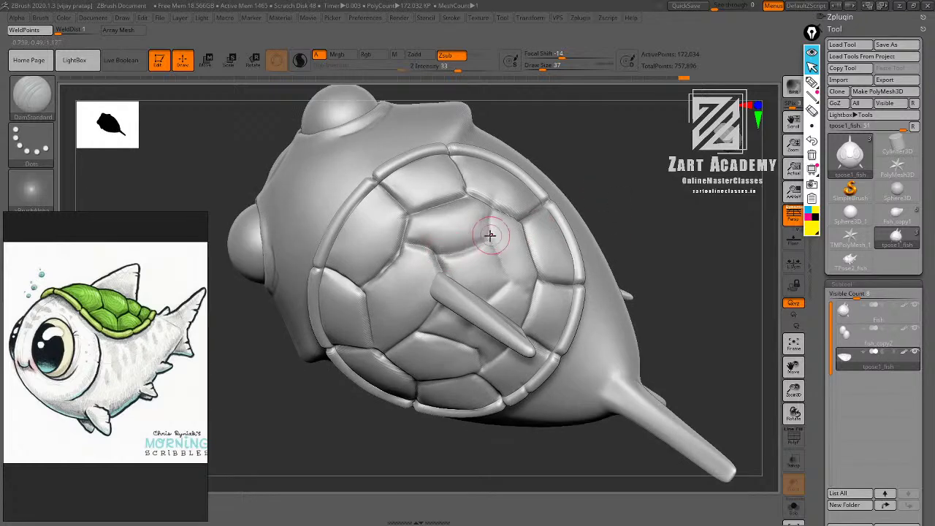
pyautogui.moveTo(593, 208); pyautogui.dragTo(567, 178)
pyautogui.moveTo(495, 243)
pyautogui.mouseDown()
pyautogui.moveTo(511, 278)
pyautogui.moveTo(476, 299)
pyautogui.mouseUp()
pyautogui.moveTo(621, 223); pyautogui.dragTo(616, 195)
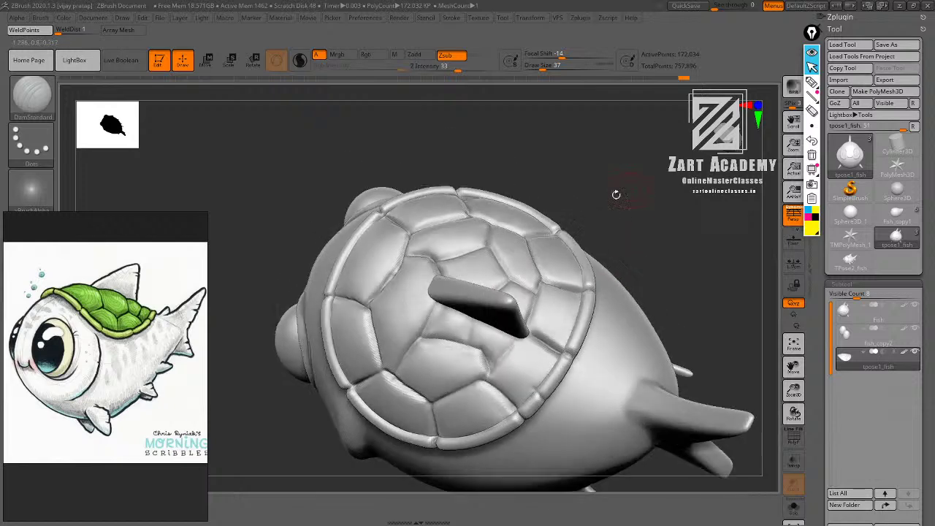
# Carve fine creases across the rim along the shell's side with the draw size at 13.
pyautogui.moveTo(621, 241)
pyautogui.keyDown('alt'); pyautogui.mouseDown()
pyautogui.moveTo(620, 200)
pyautogui.moveTo(645, 162)
pyautogui.moveTo(641, 232)
pyautogui.moveTo(659, 307)
pyautogui.mouseUp(); pyautogui.keyUp('alt')
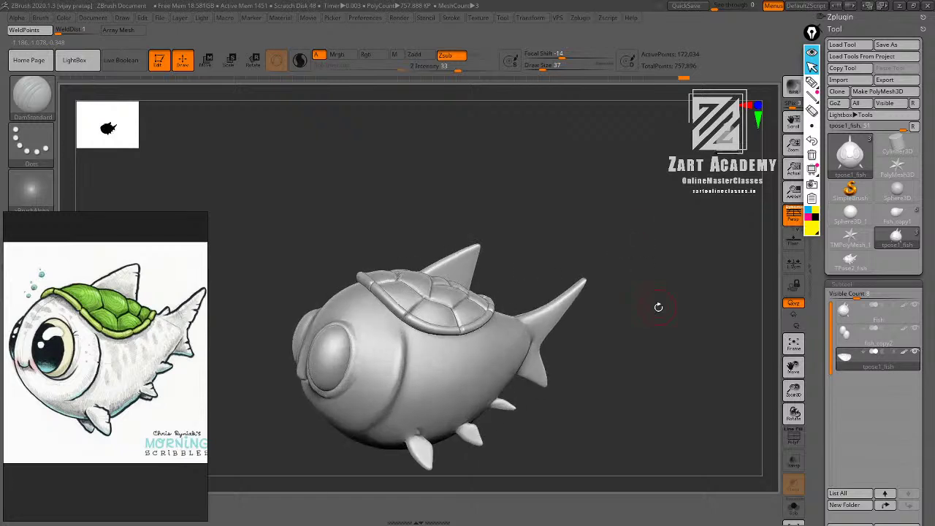
pyautogui.moveTo(665, 345)
pyautogui.keyDown('alt'); pyautogui.mouseDown()
pyautogui.moveTo(662, 306)
pyautogui.moveTo(668, 333)
pyautogui.mouseUp(); pyautogui.keyUp('alt')
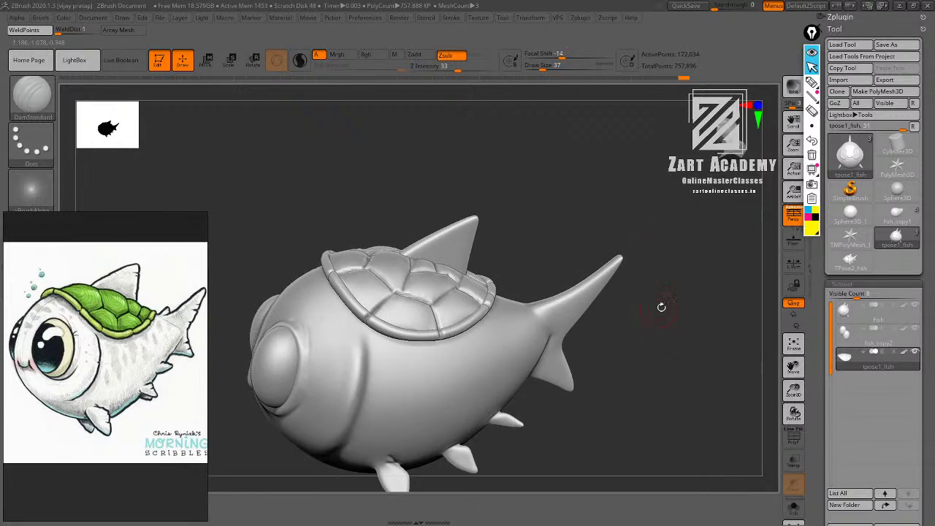
pyautogui.moveTo(637, 337); pyautogui.dragTo(634, 339, button='right')
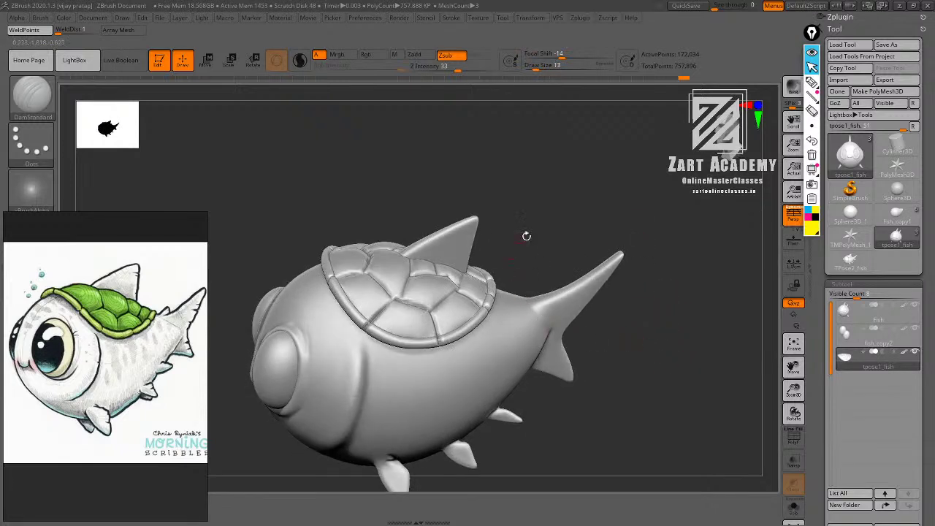
pyautogui.moveTo(526, 236); pyautogui.dragTo(529, 235)
pyautogui.keyDown('alt'); pyautogui.moveTo(556, 232); pyautogui.dragTo(562, 273); pyautogui.keyUp('alt')
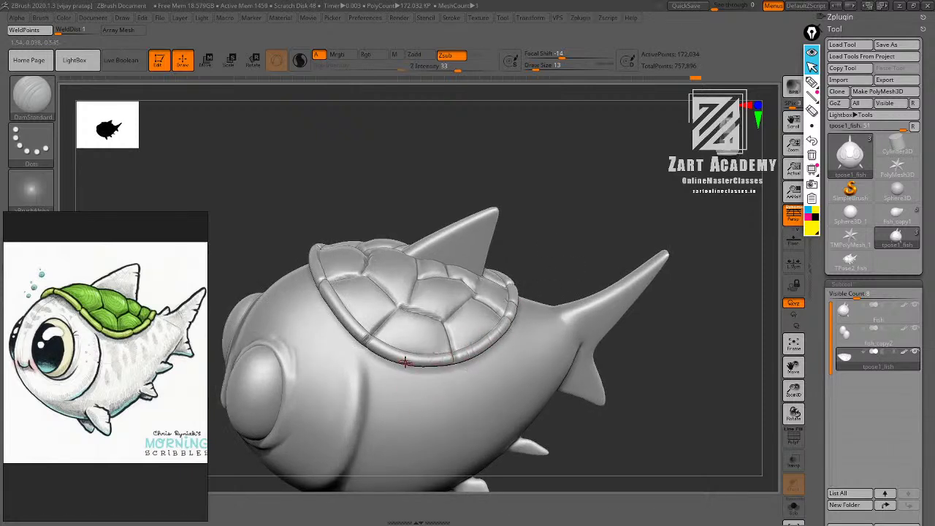
pyautogui.keyDown('alt'); pyautogui.moveTo(505, 247); pyautogui.dragTo(562, 227); pyautogui.keyUp('alt')
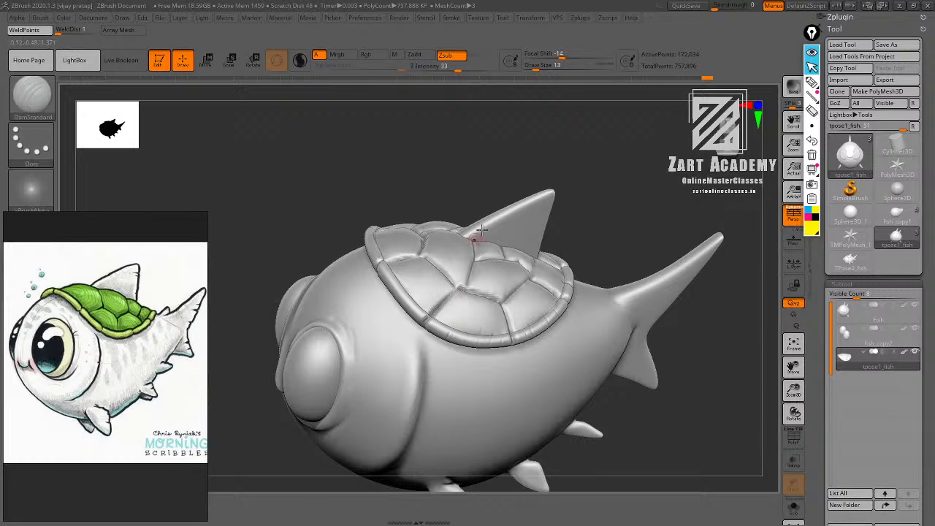
pyautogui.moveTo(615, 196); pyautogui.dragTo(659, 226)
pyautogui.moveTo(464, 322); pyautogui.dragTo(454, 334)
pyautogui.moveTo(621, 197); pyautogui.dragTo(643, 249)
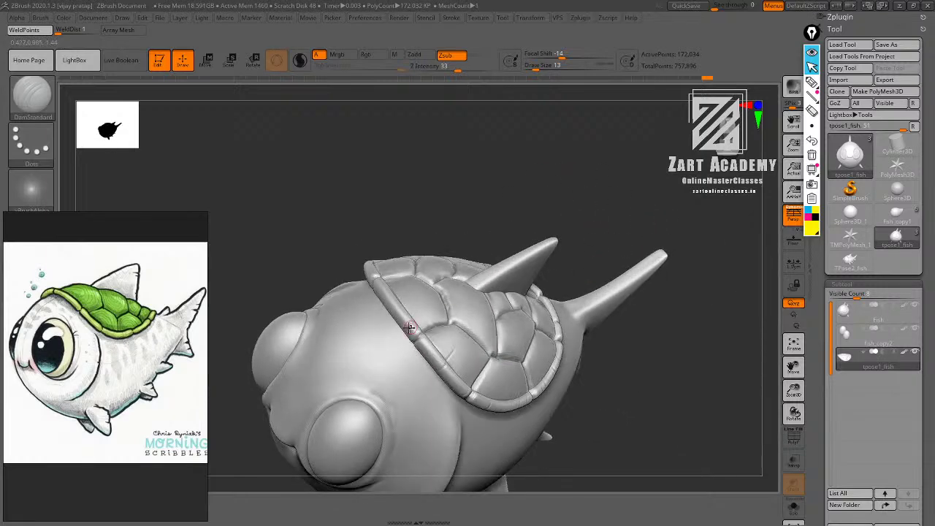
# Continue the fine creases around the front of the shell's rim and at the edges of the neighbouring plates.
pyautogui.moveTo(516, 199); pyautogui.dragTo(576, 224)
pyautogui.keyDown('alt'); pyautogui.moveTo(517, 219); pyautogui.dragTo(558, 272); pyautogui.keyUp('alt')
pyautogui.moveTo(477, 227); pyautogui.dragTo(539, 263)
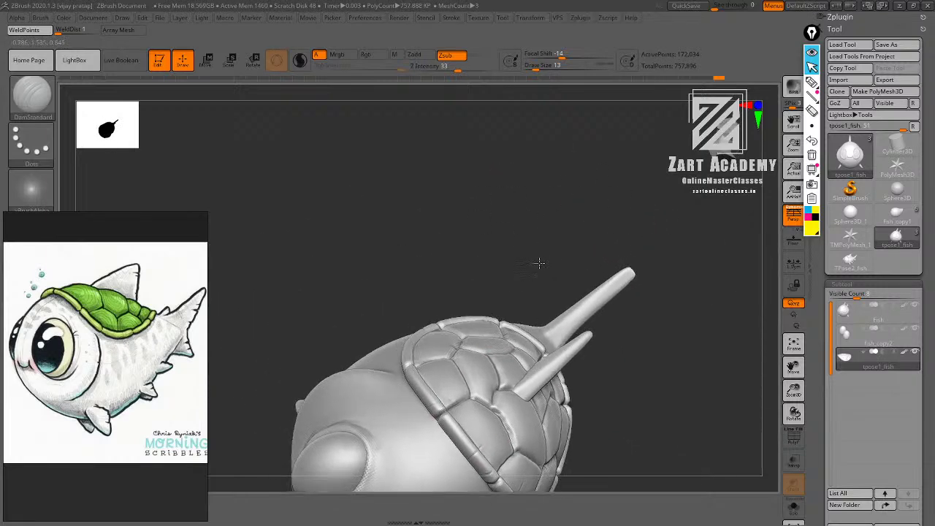
pyautogui.moveTo(539, 263); pyautogui.dragTo(427, 397, button='right')
pyautogui.moveTo(601, 233); pyautogui.dragTo(437, 326, button='right')
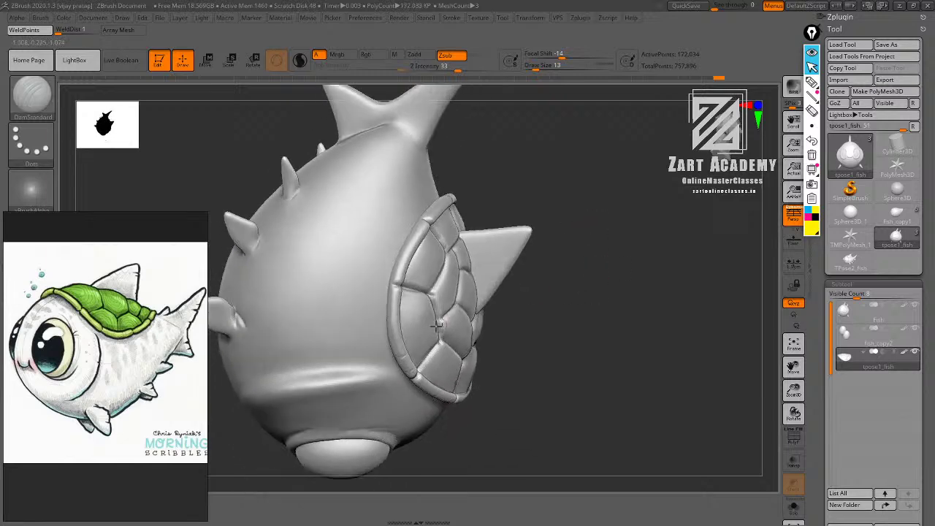
pyautogui.moveTo(632, 184); pyautogui.dragTo(639, 295)
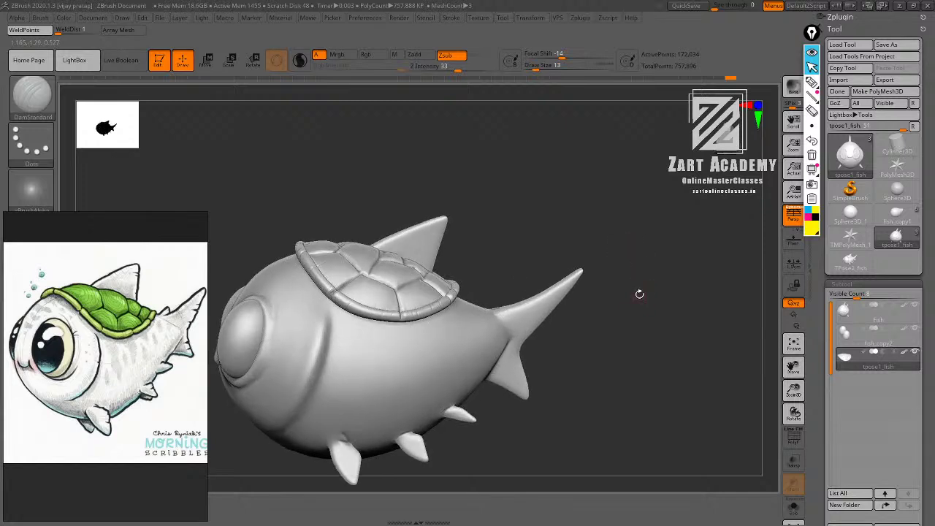
# Subdivide the shell mesh one more level for finer surface detail.
pyautogui.keyDown('alt'); pyautogui.moveTo(578, 219); pyautogui.dragTo(631, 228); pyautogui.keyUp('alt')
pyautogui.hotkey('ctrl', 'd')
pyautogui.keyDown('alt'); pyautogui.moveTo(631, 228); pyautogui.dragTo(605, 195); pyautogui.keyUp('alt')
pyautogui.keyDown('alt'); pyautogui.moveTo(518, 192); pyautogui.dragTo(574, 194); pyautogui.keyUp('alt')
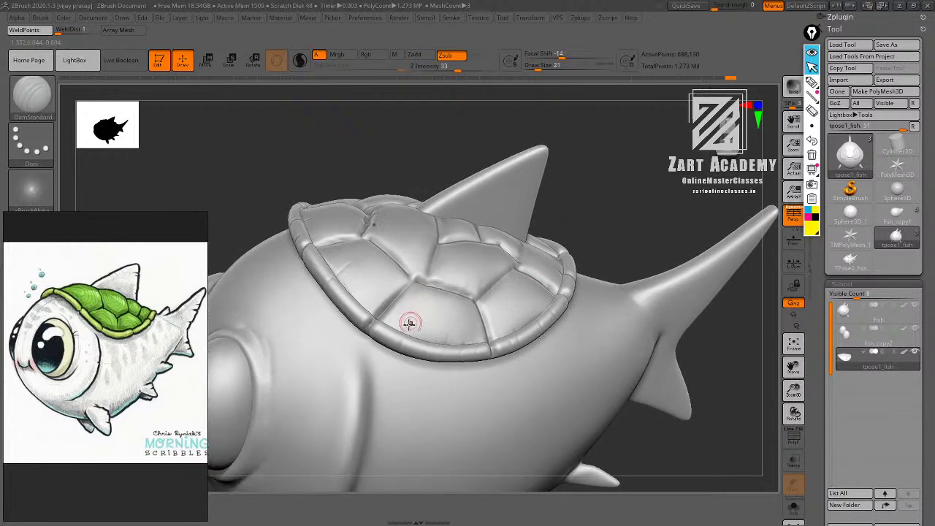
# Carve a squared spiral groove into the lower middle side plate with a draw size of 18.
pyautogui.keyDown('ctrl'); pyautogui.moveTo(418, 298); pyautogui.dragTo(407, 310, button='right'); pyautogui.keyUp('ctrl')
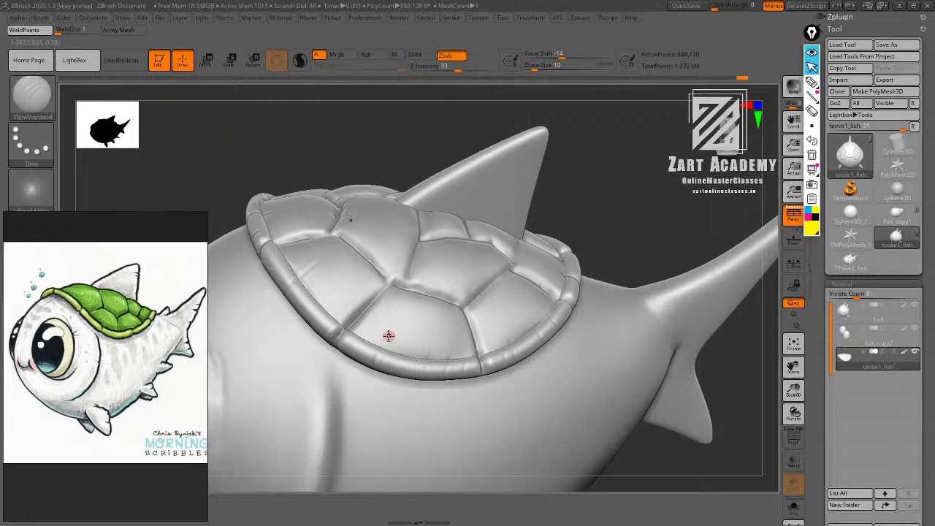
pyautogui.hotkey('ctrl', 'z')
pyautogui.press(']')
pyautogui.moveTo(369, 337)
pyautogui.mouseDown()
pyautogui.moveTo(388, 309)
pyautogui.moveTo(380, 317)
pyautogui.mouseUp()
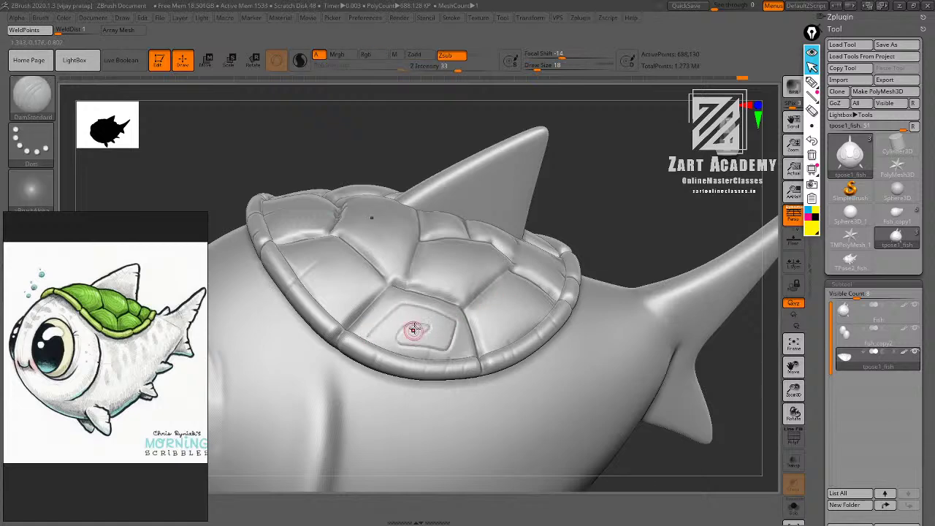
pyautogui.moveTo(628, 224)
pyautogui.keyDown('ctrl'); pyautogui.mouseDown(button='right')
pyautogui.moveTo(585, 198)
pyautogui.moveTo(576, 265)
pyautogui.moveTo(563, 253)
pyautogui.moveTo(559, 204)
pyautogui.mouseUp(button='right'); pyautogui.keyUp('ctrl')
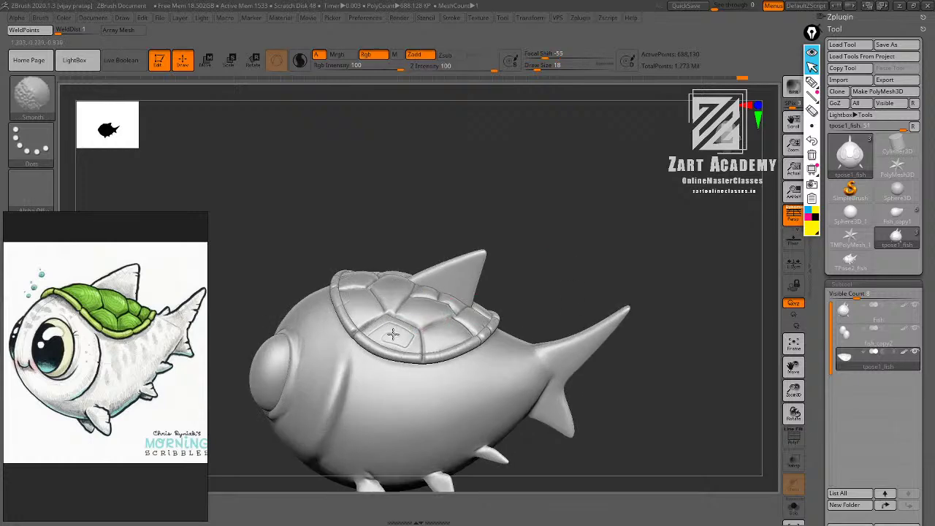
# Carve an angular spiral groove into the side plate just behind it, following the plate's outline.
pyautogui.moveTo(574, 271)
pyautogui.mouseDown(button='right')
pyautogui.moveTo(592, 273)
pyautogui.moveTo(589, 293)
pyautogui.mouseUp(button='right')
pyautogui.moveTo(439, 307); pyautogui.dragTo(480, 297)
pyautogui.hotkey('ctrl', 'z')
pyautogui.moveTo(443, 341)
pyautogui.mouseDown()
pyautogui.moveTo(438, 311)
pyautogui.moveTo(478, 298)
pyautogui.mouseUp()
pyautogui.hotkey('ctrl', 'z')
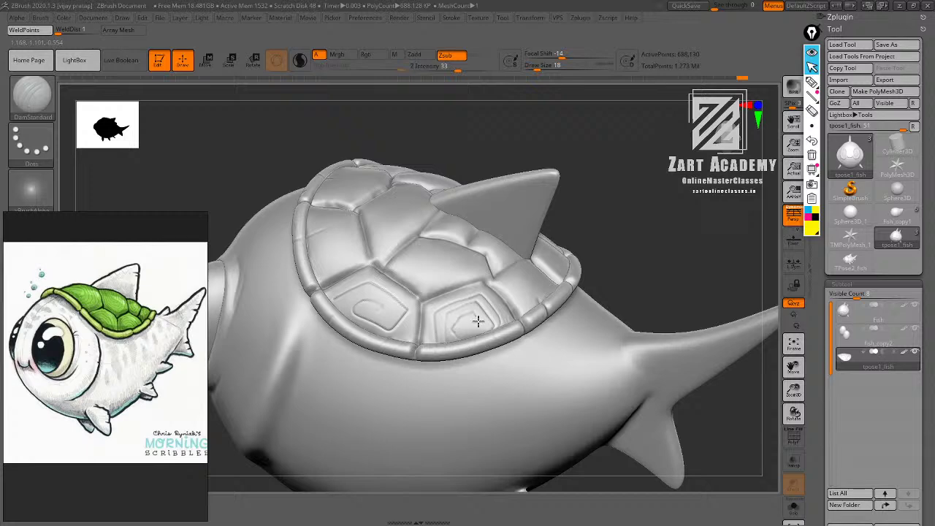
pyautogui.moveTo(478, 321); pyautogui.dragTo(460, 332)
# Carve spiral grooves into the front side plate and the front centre plate beside the rim.
pyautogui.moveTo(644, 301)
pyautogui.keyDown('alt'); pyautogui.mouseDown()
pyautogui.moveTo(650, 257)
pyautogui.moveTo(618, 262)
pyautogui.moveTo(624, 292)
pyautogui.moveTo(591, 215)
pyautogui.moveTo(575, 256)
pyautogui.moveTo(621, 235)
pyautogui.moveTo(737, 250)
pyautogui.mouseUp(); pyautogui.keyUp('alt')
pyautogui.moveTo(376, 304)
pyautogui.keyDown('shift'); pyautogui.mouseDown()
pyautogui.moveTo(391, 334)
pyautogui.moveTo(371, 327)
pyautogui.mouseUp(); pyautogui.keyUp('shift')
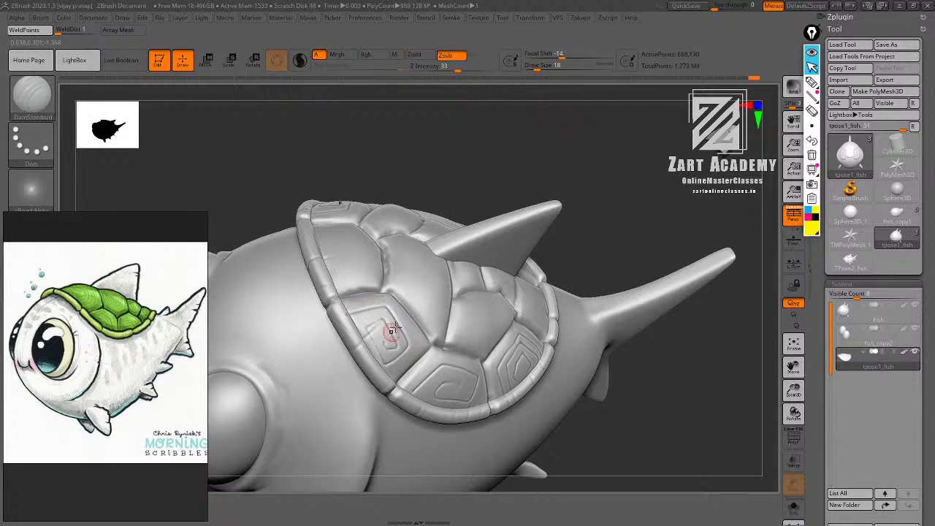
pyautogui.keyDown('alt'); pyautogui.moveTo(602, 192); pyautogui.dragTo(537, 266); pyautogui.keyUp('alt')
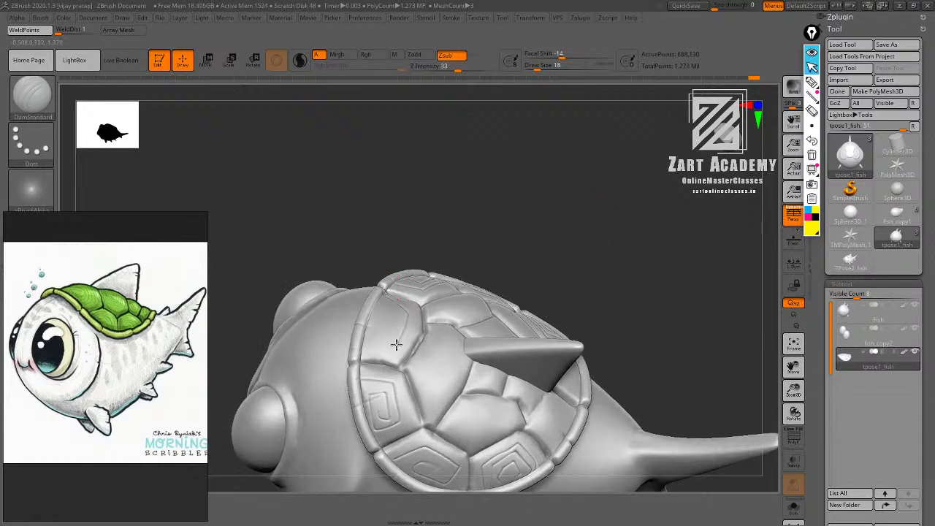
pyautogui.moveTo(386, 331); pyautogui.dragTo(388, 321)
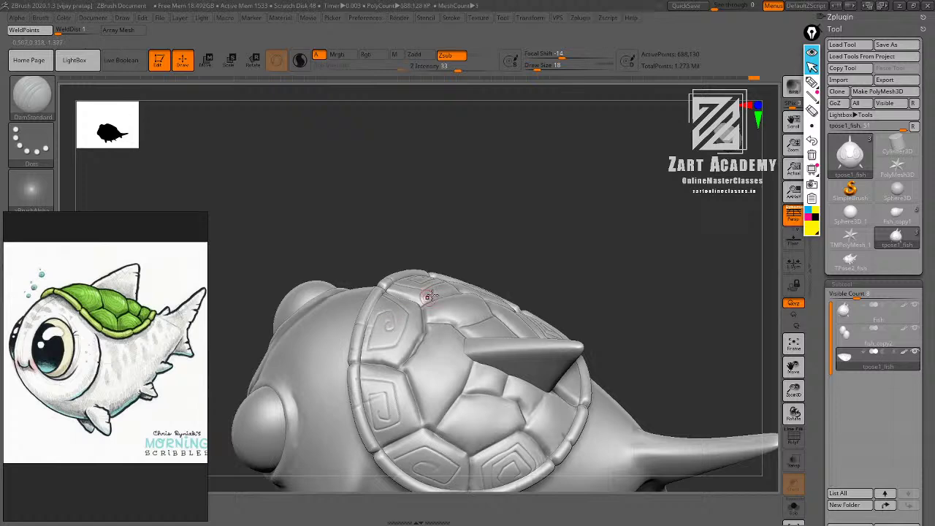
# Carve spiral grooves into the rear outer plates on the tail side of the dorsal fin.
pyautogui.moveTo(569, 303)
pyautogui.keyDown('alt'); pyautogui.mouseDown()
pyautogui.moveTo(562, 244)
pyautogui.moveTo(536, 250)
pyautogui.moveTo(553, 298)
pyautogui.mouseUp(); pyautogui.keyUp('alt')
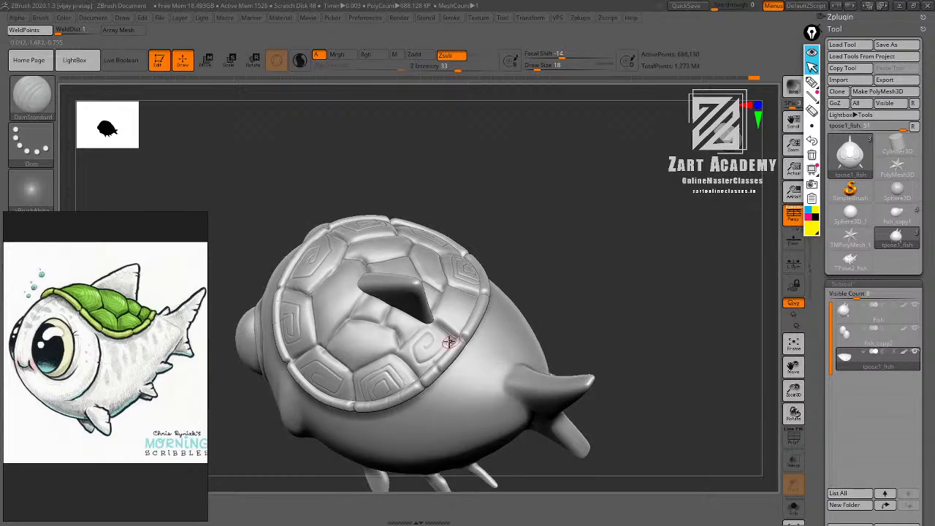
pyautogui.moveTo(449, 341); pyautogui.dragTo(433, 356)
pyautogui.moveTo(560, 285); pyautogui.dragTo(518, 329)
pyautogui.moveTo(454, 294); pyautogui.dragTo(462, 326, button='right')
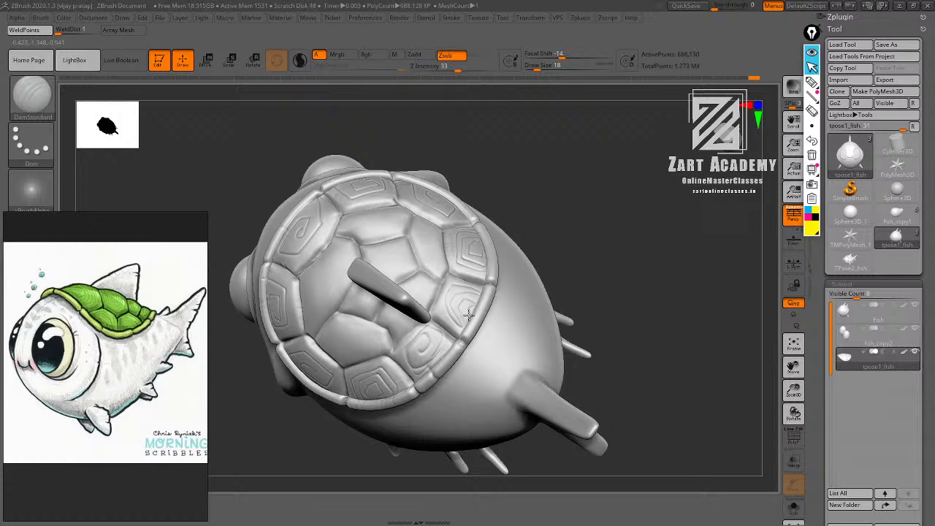
# Carve a concentric angular spiral into the large inner side plate below the dorsal fin.
pyautogui.keyDown('alt'); pyautogui.moveTo(575, 257); pyautogui.dragTo(531, 304); pyautogui.keyUp('alt')
pyautogui.moveTo(569, 266); pyautogui.dragTo(564, 309)
pyautogui.keyDown('shift'); pyautogui.moveTo(427, 350); pyautogui.dragTo(434, 333); pyautogui.keyUp('shift')
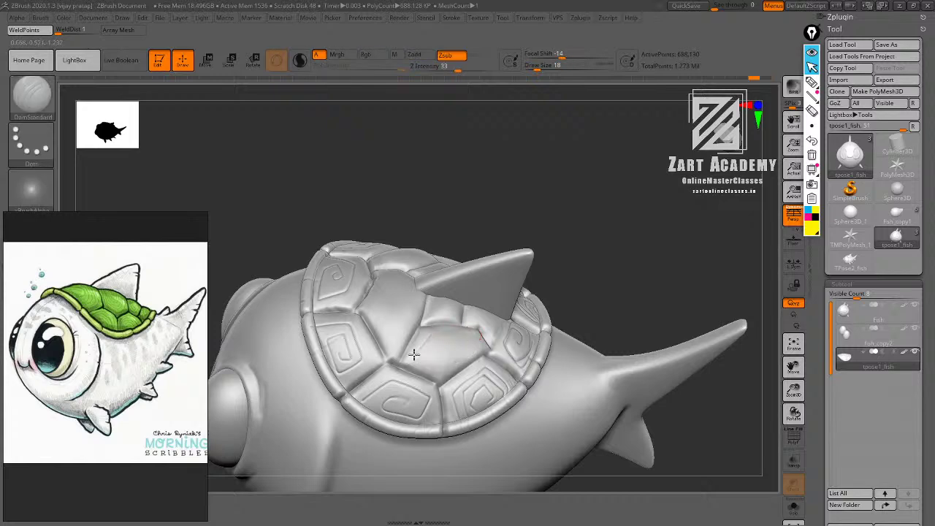
pyautogui.moveTo(414, 355)
pyautogui.mouseDown()
pyautogui.moveTo(447, 361)
pyautogui.moveTo(477, 349)
pyautogui.mouseUp()
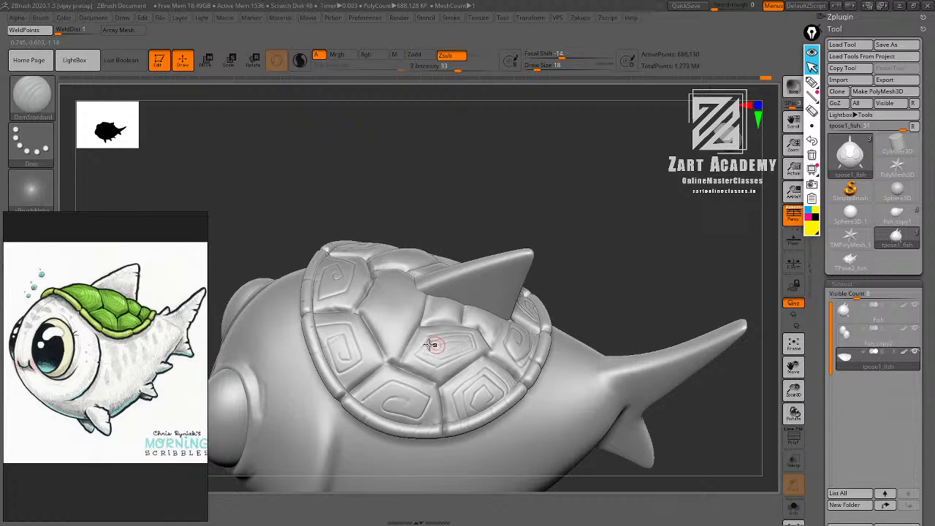
# Carve a long, narrow spiral groove into the inner plate at the front base of the dorsal fin.
pyautogui.keyDown('alt'); pyautogui.moveTo(603, 287); pyautogui.dragTo(601, 234); pyautogui.keyUp('alt')
pyautogui.moveTo(601, 234); pyautogui.dragTo(628, 263)
pyautogui.keyDown('alt'); pyautogui.moveTo(629, 263); pyautogui.dragTo(685, 262); pyautogui.keyUp('alt')
pyautogui.moveTo(581, 231); pyautogui.dragTo(577, 212)
pyautogui.moveTo(558, 171); pyautogui.dragTo(544, 194)
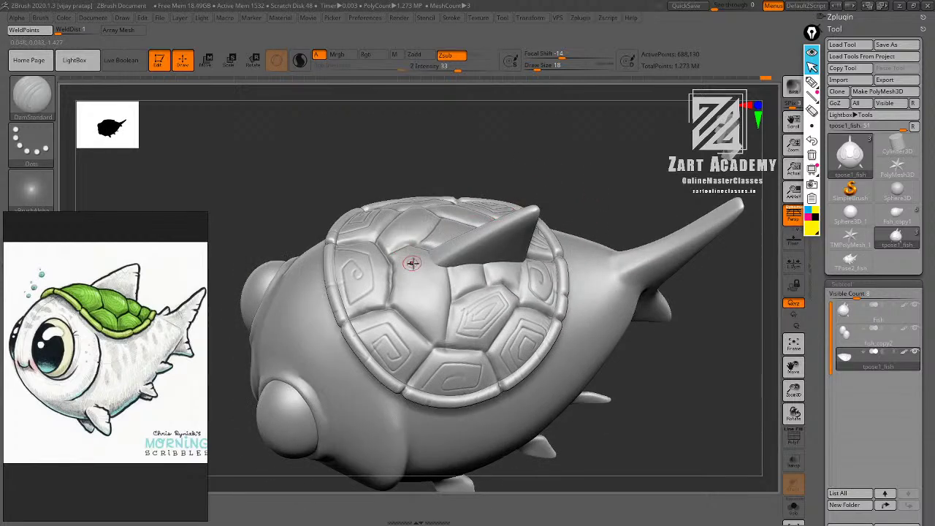
pyautogui.moveTo(406, 259); pyautogui.dragTo(401, 286)
pyautogui.hotkey('ctrl', 'z')
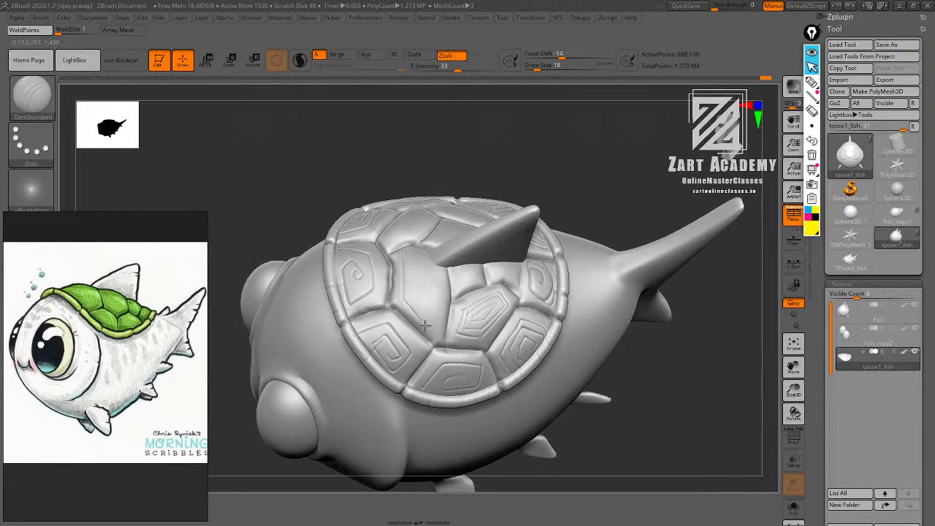
pyautogui.moveTo(438, 325); pyautogui.dragTo(439, 297)
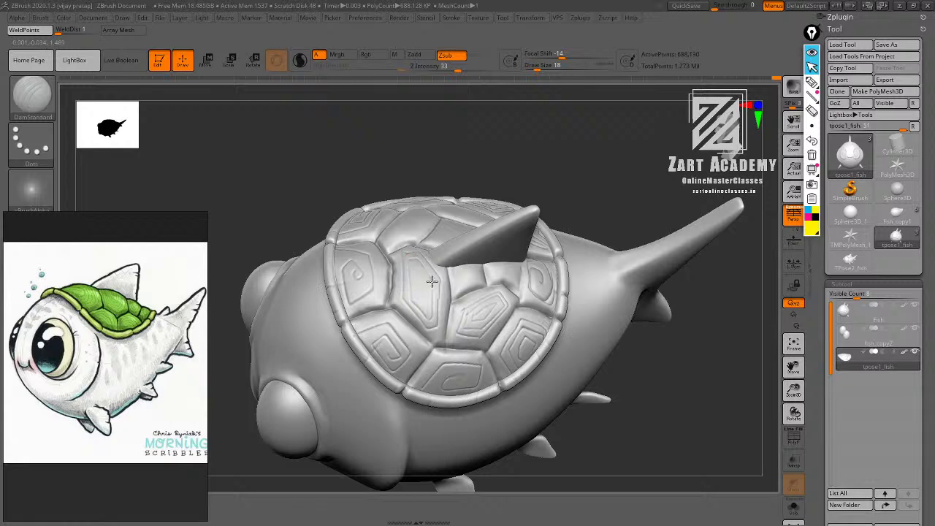
pyautogui.moveTo(432, 281); pyautogui.dragTo(438, 298)
pyautogui.keyDown('alt'); pyautogui.moveTo(535, 165); pyautogui.dragTo(540, 184); pyautogui.keyUp('alt')
pyautogui.moveTo(426, 287); pyautogui.dragTo(433, 318)
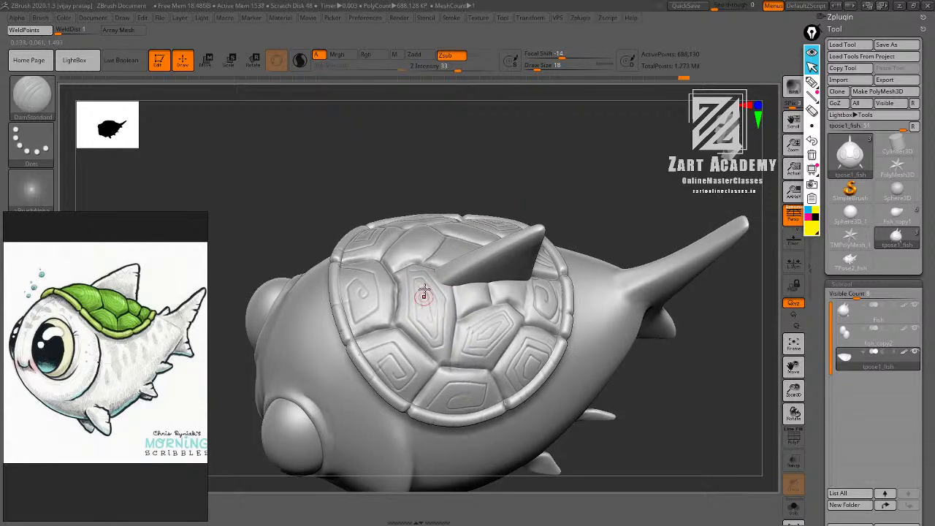
# Carve spiral grooves into the inner plates on the opposite side of the dorsal fin.
pyautogui.moveTo(553, 172); pyautogui.dragTo(564, 230)
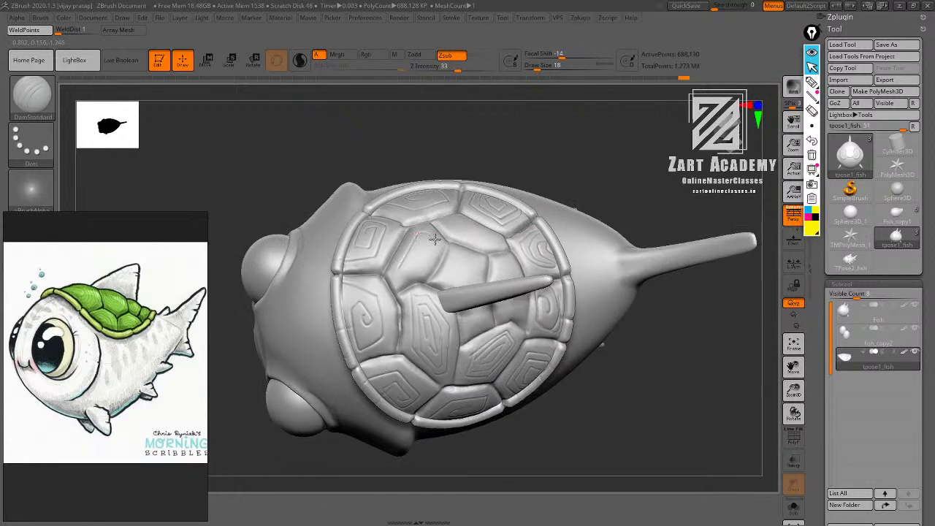
pyautogui.moveTo(419, 249); pyautogui.dragTo(414, 259)
pyautogui.keyDown('alt'); pyautogui.moveTo(607, 160); pyautogui.dragTo(581, 212); pyautogui.keyUp('alt')
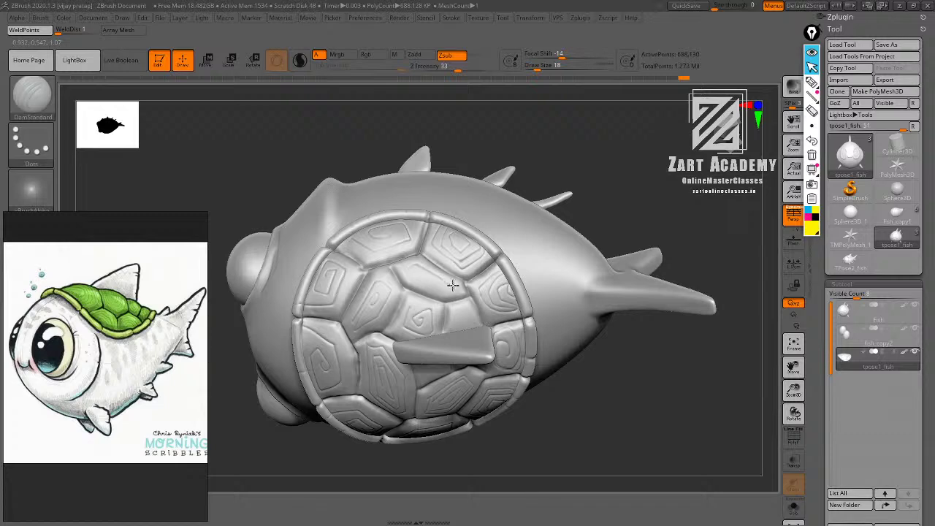
pyautogui.keyDown('alt'); pyautogui.moveTo(615, 201); pyautogui.dragTo(588, 220); pyautogui.keyUp('alt')
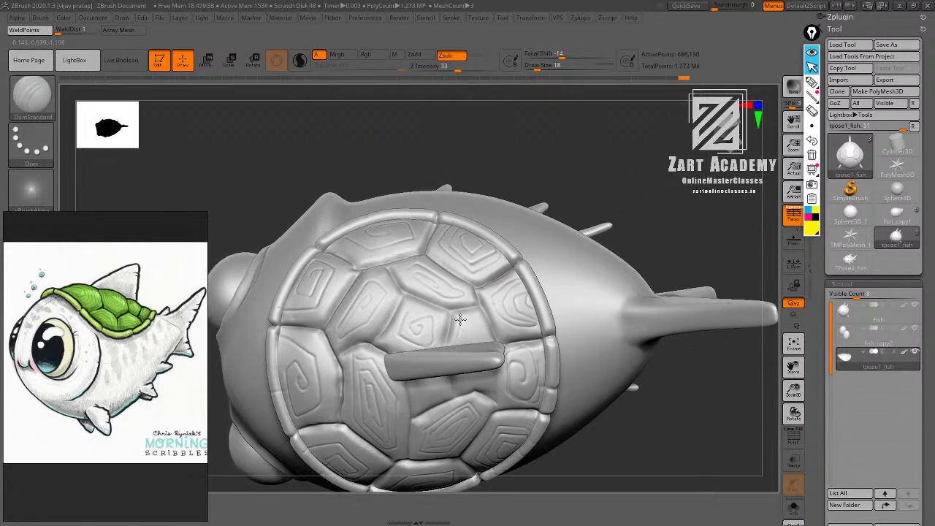
# Carve small spiral grooves into the remaining narrow plates on both sides of the dorsal fin's base.
pyautogui.moveTo(469, 332); pyautogui.dragTo(471, 379, button='right')
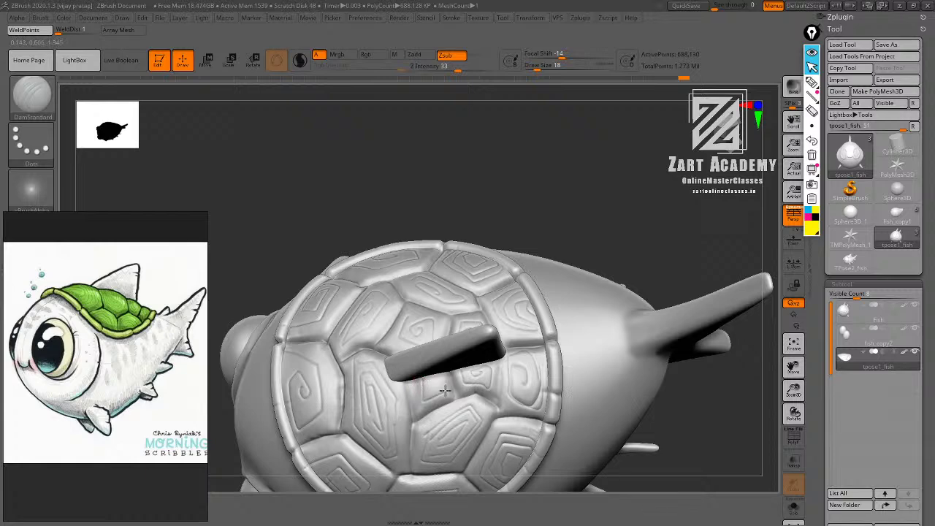
pyautogui.moveTo(460, 330)
pyautogui.mouseDown(button='right')
pyautogui.moveTo(595, 190)
pyautogui.moveTo(654, 316)
pyautogui.moveTo(634, 263)
pyautogui.moveTo(617, 302)
pyautogui.mouseUp(button='right')
# Enlarge the brush to a draw size of 110.
pyautogui.moveTo(618, 302); pyautogui.dragTo(631, 334, button='right')
pyautogui.moveTo(523, 185); pyautogui.dragTo(513, 227, button='right')
pyautogui.keyDown('ctrl'); pyautogui.moveTo(513, 226); pyautogui.dragTo(504, 252, button='right'); pyautogui.keyUp('ctrl')
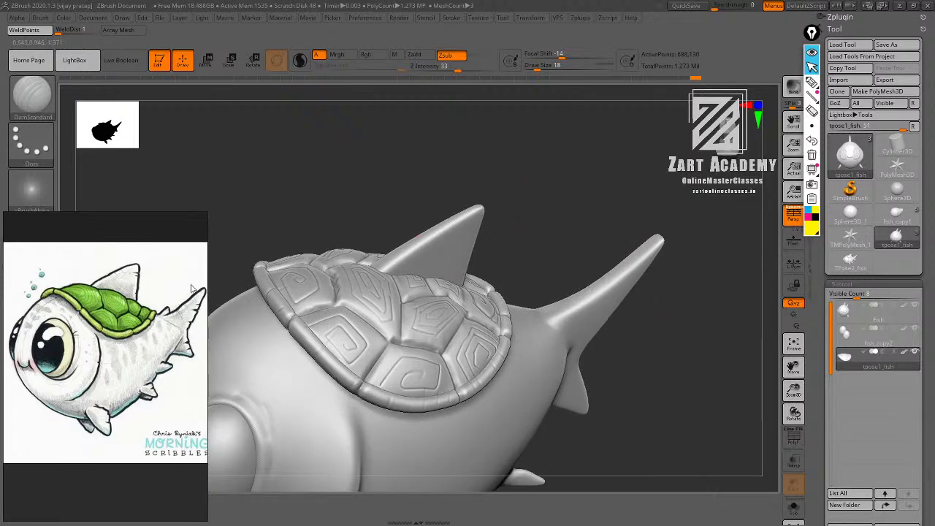
pyautogui.press(']')
pyautogui.press(']')
pyautogui.press(']')
pyautogui.press(']')
pyautogui.hotkey('shift', 'd')
pyautogui.hotkey('shift', 'd')
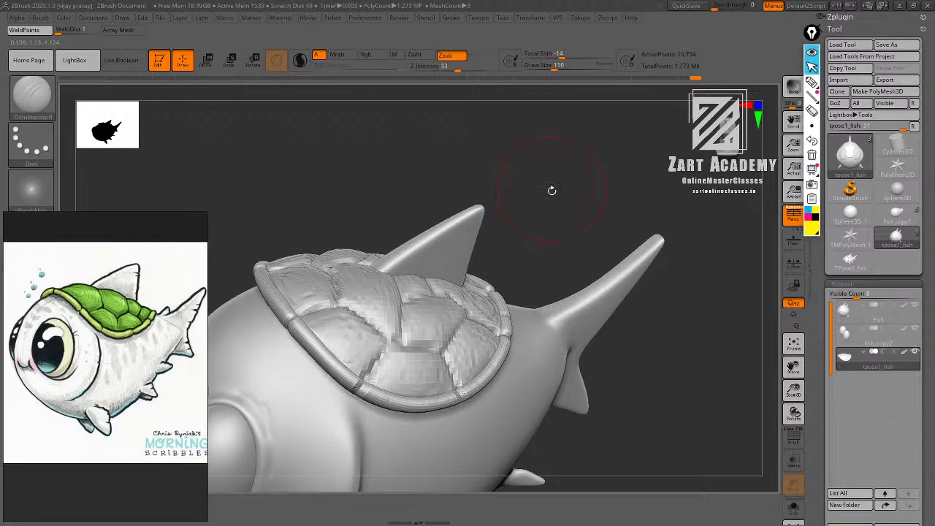
pyautogui.moveTo(552, 191); pyautogui.dragTo(553, 196, button='right')
pyautogui.press('d')
pyautogui.press('d')
# Make the fish body the active subtool.
pyautogui.keyDown('alt'); pyautogui.click(543, 317); pyautogui.keyUp('alt')
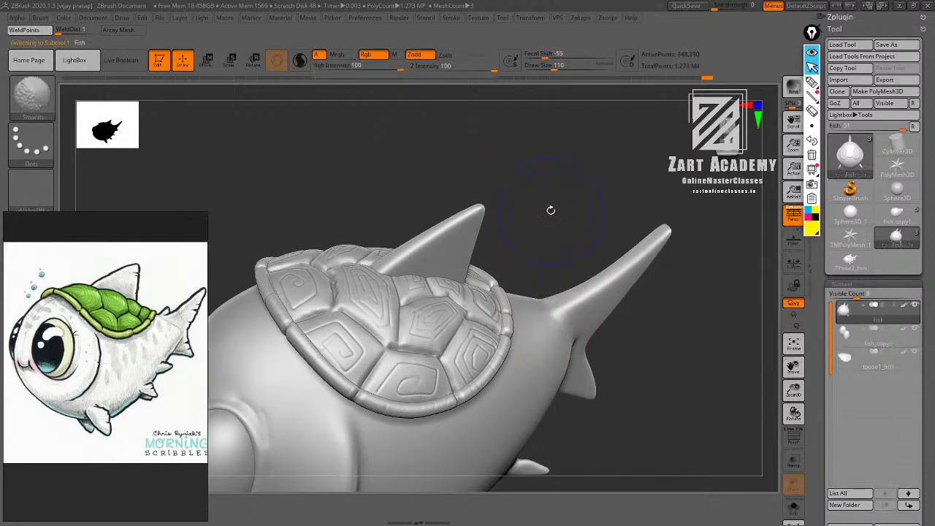
# Drop the fish body to its lowest subdivision level and thicken and smooth the dorsal fin using the Inflate and Smooth brushes.
pyautogui.hotkey('shift', 'f')
pyautogui.hotkey('shift', 'f')
pyautogui.hotkey('shift', 'd')
pyautogui.hotkey('shift', 'd')
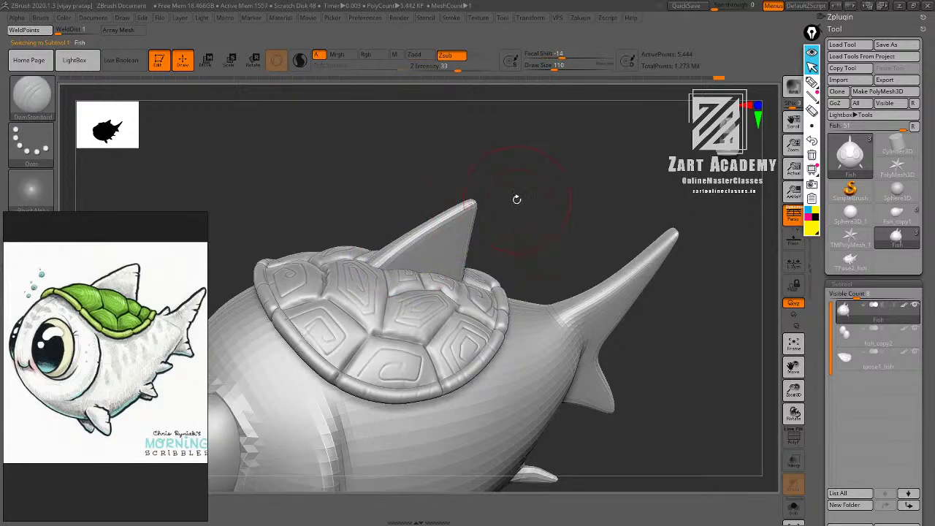
pyautogui.moveTo(517, 199); pyautogui.dragTo(535, 176)
pyautogui.press('b')
pyautogui.press('i')
pyautogui.press('n')
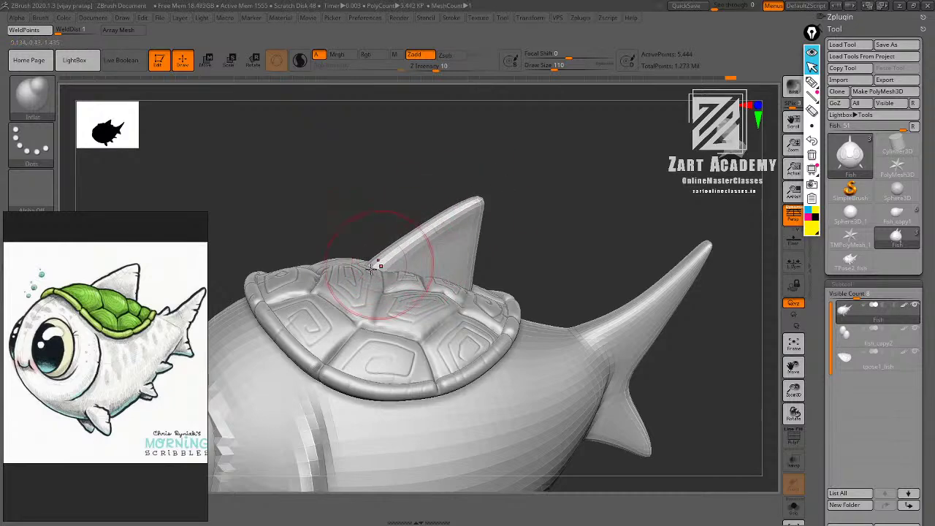
pyautogui.moveTo(444, 221)
pyautogui.keyDown('shift'); pyautogui.mouseDown()
pyautogui.moveTo(475, 203)
pyautogui.moveTo(490, 207)
pyautogui.moveTo(463, 231)
pyautogui.moveTo(465, 256)
pyautogui.mouseUp(); pyautogui.keyUp('shift')
# Raise the body one subdivision level and refine the dorsal fin's edges with the Move and Smooth brushes.
pyautogui.moveTo(495, 225)
pyautogui.mouseDown()
pyautogui.moveTo(558, 178)
pyautogui.moveTo(565, 154)
pyautogui.mouseUp()
pyautogui.press('d')
pyautogui.press('b')
pyautogui.press('m')
pyautogui.press('v')
pyautogui.keyDown('alt'); pyautogui.moveTo(515, 208); pyautogui.dragTo(516, 242); pyautogui.keyUp('alt')
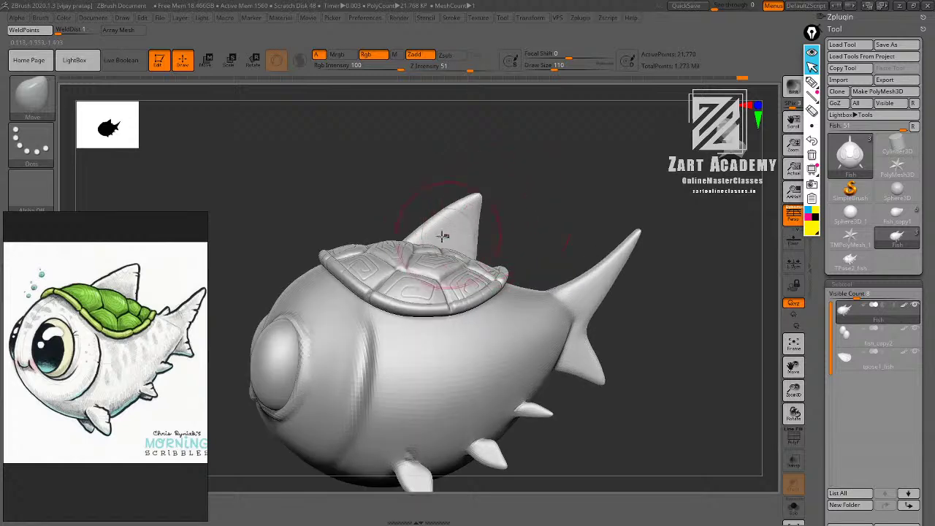
pyautogui.press('shift')
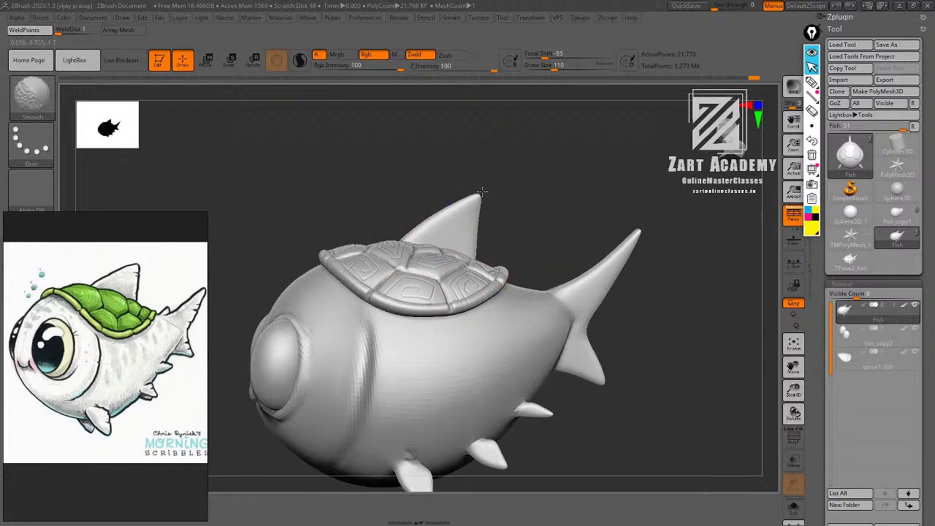
pyautogui.moveTo(605, 179); pyautogui.dragTo(612, 205)
pyautogui.keyDown('alt'); pyautogui.moveTo(612, 204); pyautogui.dragTo(528, 219); pyautogui.keyUp('alt')
pyautogui.press('shift')
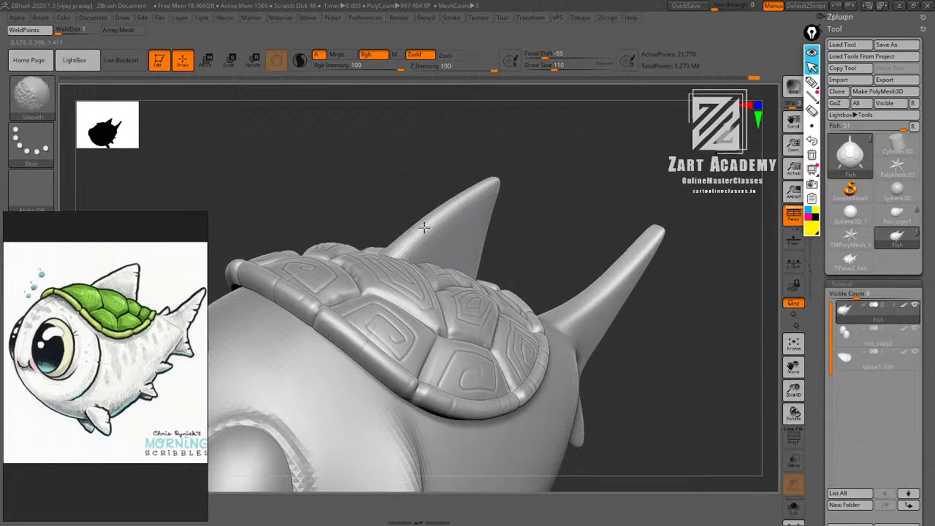
# Raise the body's subdivision level again and smooth the upper lobe of the tail fin.
pyautogui.moveTo(580, 167)
pyautogui.keyDown('alt'); pyautogui.mouseDown()
pyautogui.moveTo(551, 164)
pyautogui.moveTo(529, 188)
pyautogui.moveTo(530, 161)
pyautogui.moveTo(519, 166)
pyautogui.moveTo(520, 256)
pyautogui.moveTo(555, 234)
pyautogui.mouseUp(); pyautogui.keyUp('alt')
pyautogui.press('v')
pyautogui.press('d')
pyautogui.press('d')
pyautogui.press('shift')
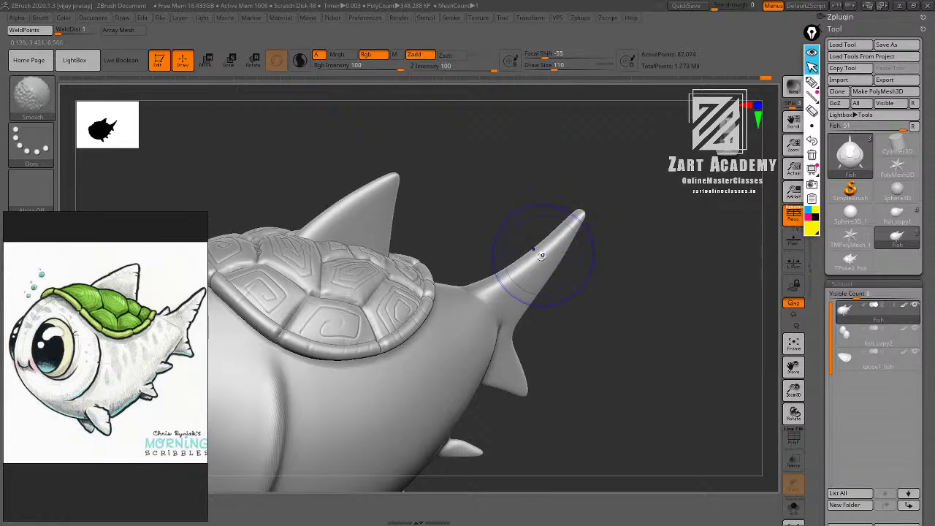
# Return the body to its lowest subdivision level, inflate the upper tail lobe, and smooth its tip one level higher.
pyautogui.hotkey('shift', 'd')
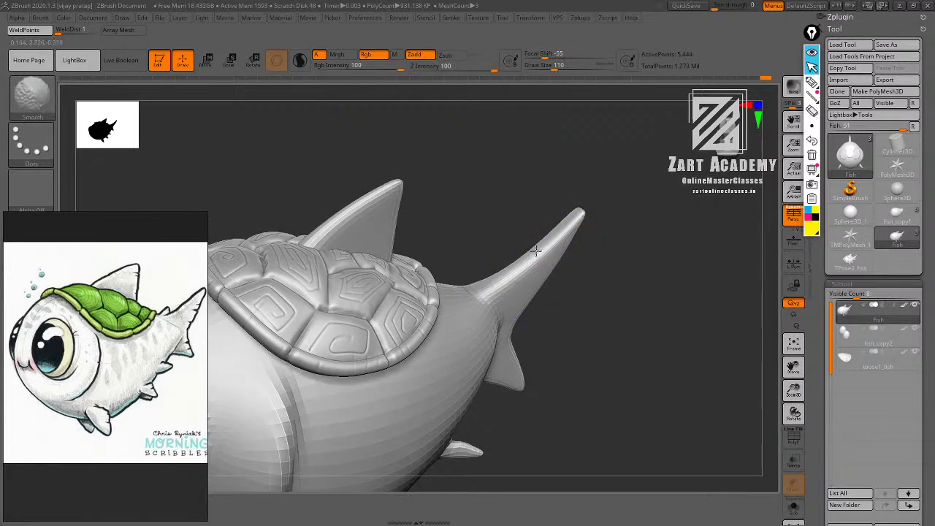
pyautogui.press('b')
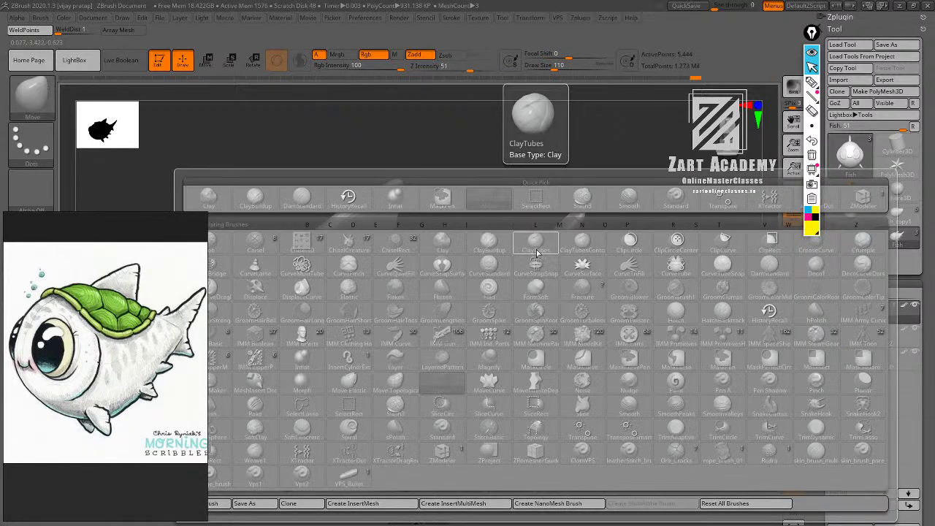
pyautogui.press('i')
pyautogui.press('n')
pyautogui.moveTo(600, 229); pyautogui.dragTo(569, 250)
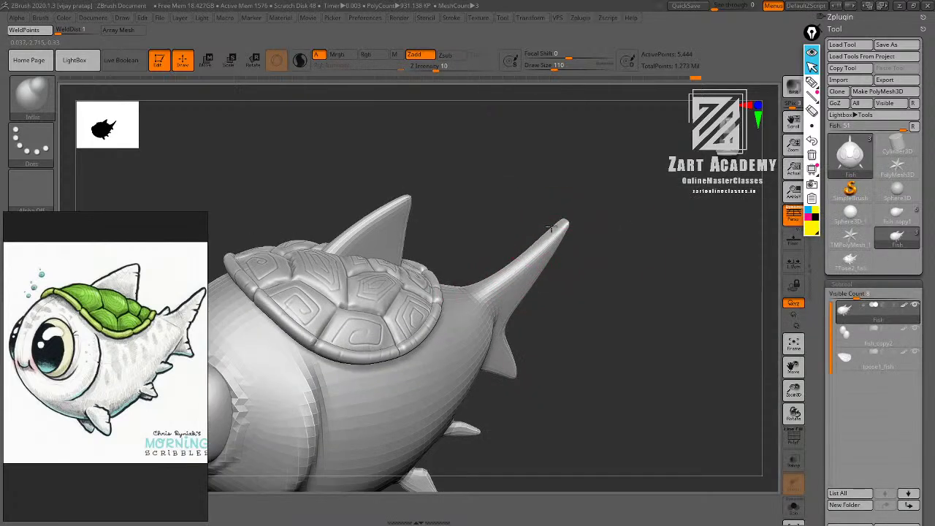
pyautogui.press('d')
pyautogui.press('shift')
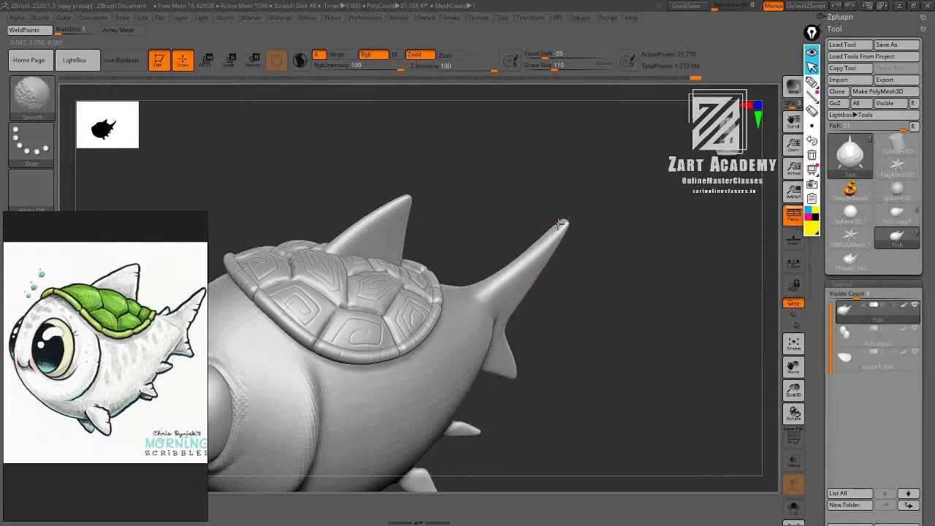
# Smooth the fork between the tail fin's two lobes and the upper lobe's edge.
pyautogui.moveTo(602, 265)
pyautogui.mouseDown()
pyautogui.moveTo(580, 257)
pyautogui.moveTo(579, 213)
pyautogui.mouseUp()
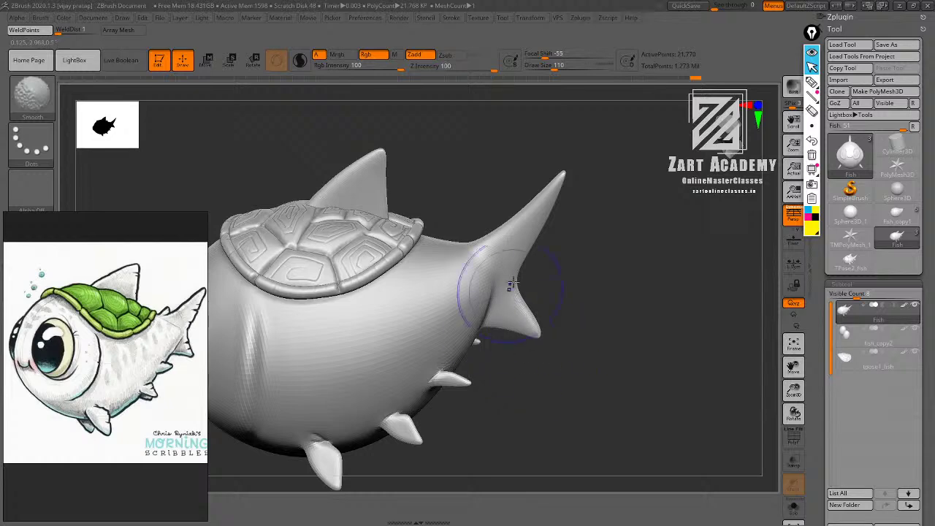
pyautogui.keyDown('shift'); pyautogui.moveTo(513, 283); pyautogui.dragTo(520, 268); pyautogui.keyUp('shift')
pyautogui.moveTo(584, 277)
pyautogui.mouseDown()
pyautogui.moveTo(608, 280)
pyautogui.moveTo(626, 249)
pyautogui.moveTo(646, 261)
pyautogui.mouseUp()
pyautogui.moveTo(646, 262)
pyautogui.keyDown('alt'); pyautogui.mouseDown()
pyautogui.moveTo(624, 202)
pyautogui.moveTo(621, 233)
pyautogui.mouseUp(); pyautogui.keyUp('alt')
pyautogui.press('shift')
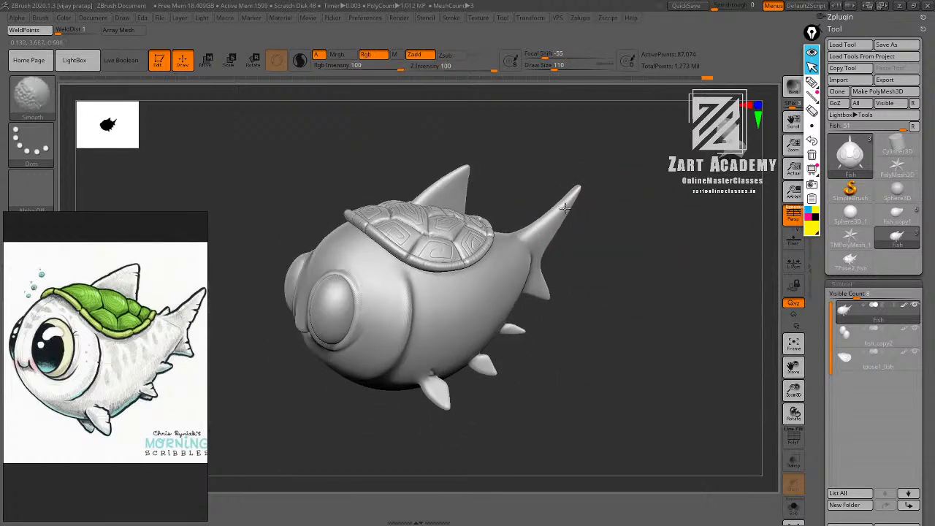
# Smooth the upper tail lobe once more at a lower subdivision level and restore the body to its highest level.
pyautogui.keyDown('alt'); pyautogui.moveTo(633, 177); pyautogui.dragTo(618, 270); pyautogui.keyUp('alt')
pyautogui.hotkey('shift', 'd')
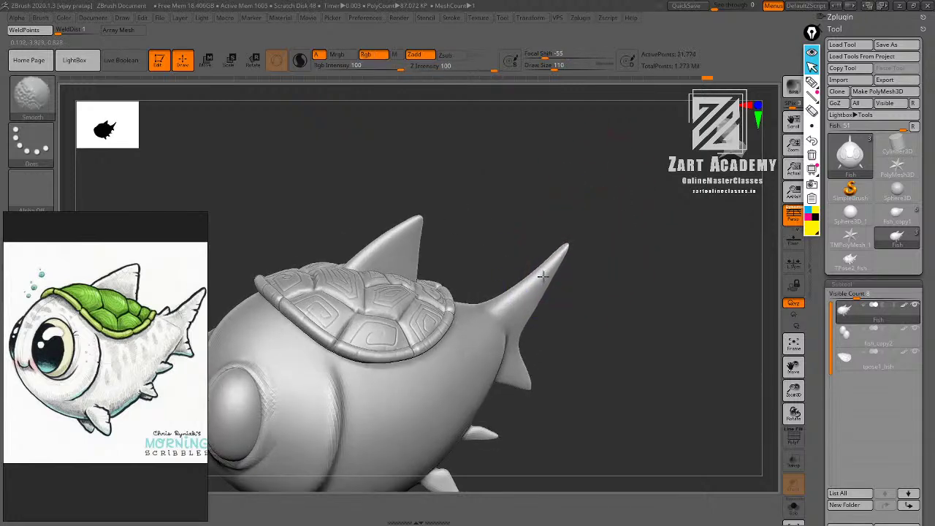
pyautogui.keyDown('alt'); pyautogui.moveTo(608, 237); pyautogui.dragTo(599, 198); pyautogui.keyUp('alt')
pyautogui.keyDown('shift'); pyautogui.moveTo(560, 257); pyautogui.dragTo(548, 273); pyautogui.keyUp('shift')
pyautogui.moveTo(615, 170); pyautogui.dragTo(649, 238)
pyautogui.moveTo(649, 238)
pyautogui.keyDown('alt'); pyautogui.mouseDown()
pyautogui.moveTo(622, 209)
pyautogui.moveTo(666, 283)
pyautogui.moveTo(658, 267)
pyautogui.moveTo(678, 227)
pyautogui.moveTo(645, 174)
pyautogui.moveTo(636, 219)
pyautogui.moveTo(653, 180)
pyautogui.moveTo(656, 242)
pyautogui.moveTo(671, 244)
pyautogui.moveTo(666, 231)
pyautogui.moveTo(641, 241)
pyautogui.mouseUp(); pyautogui.keyUp('alt')
pyautogui.press('d')
pyautogui.press('d')
# Switch to the Standard brush and choose a muted green paint colour, RGB 124, 174, 74.
pyautogui.press('space')
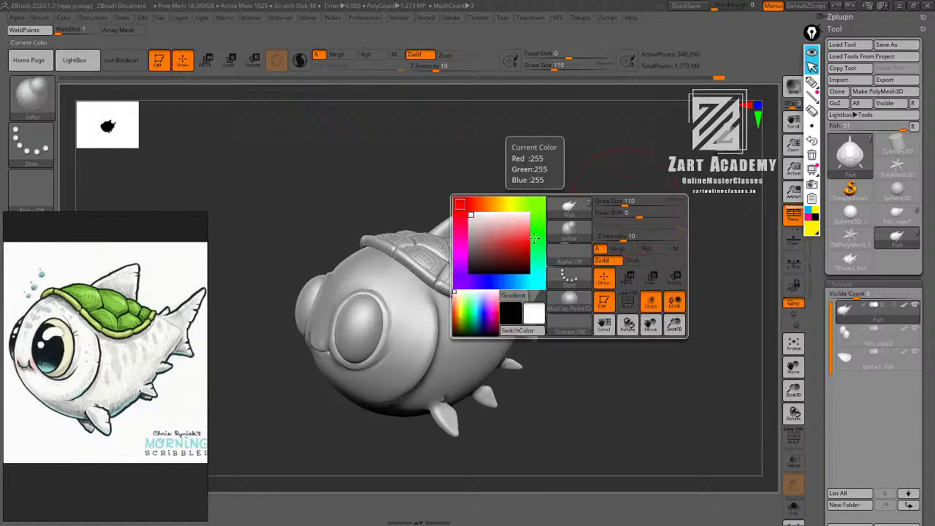
pyautogui.press('b')
pyautogui.press('s')
pyautogui.press('t')
pyautogui.press('space')
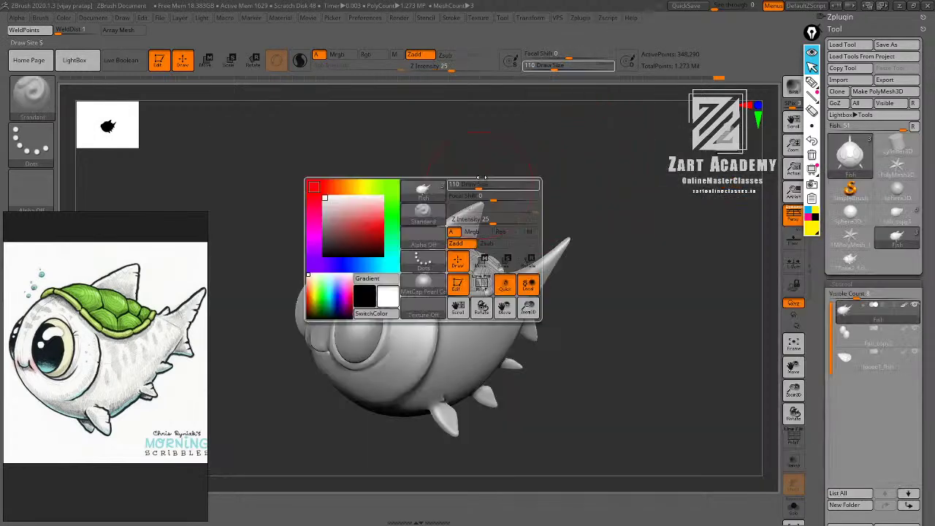
pyautogui.click(392, 187)
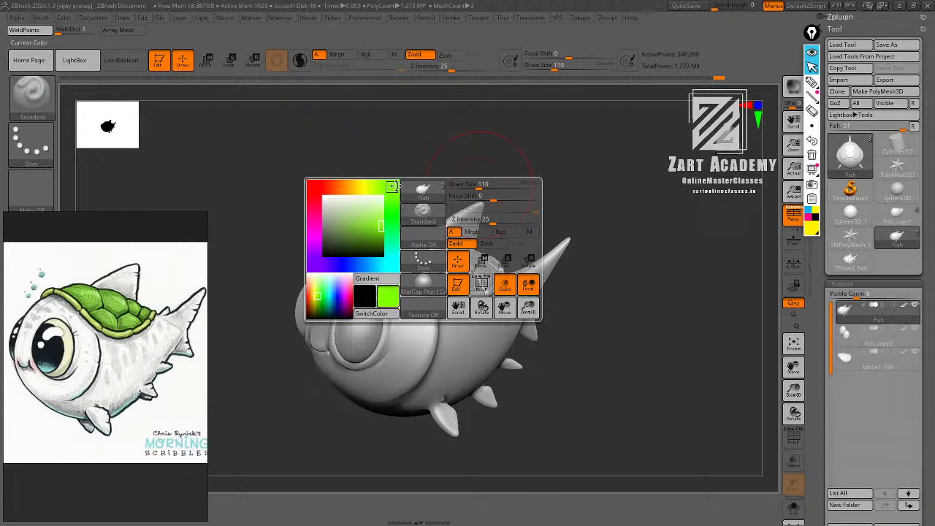
pyautogui.moveTo(372, 234); pyautogui.dragTo(356, 231)
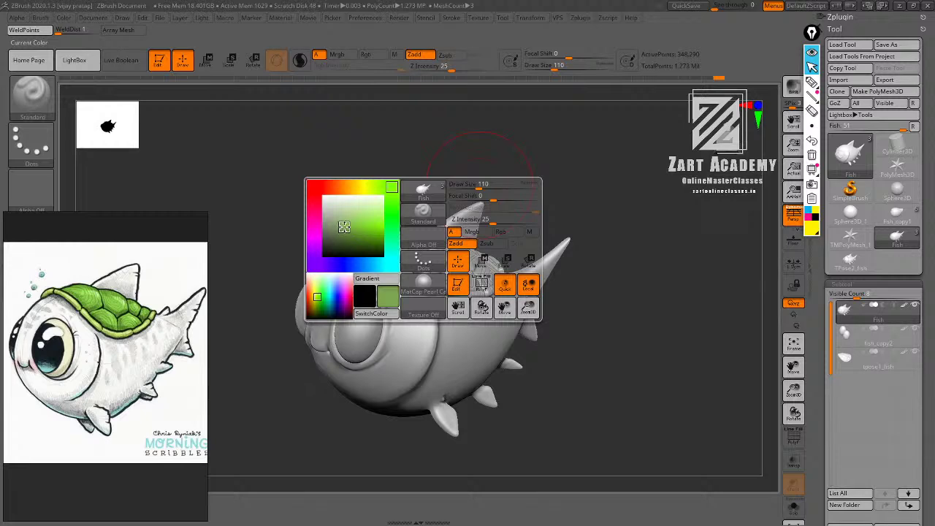
pyautogui.moveTo(361, 211); pyautogui.dragTo(366, 225)
# Make the turtle shell the active subtool and dock the Color palette in the side tray.
pyautogui.keyDown('alt'); pyautogui.click(463, 268); pyautogui.keyUp('alt')
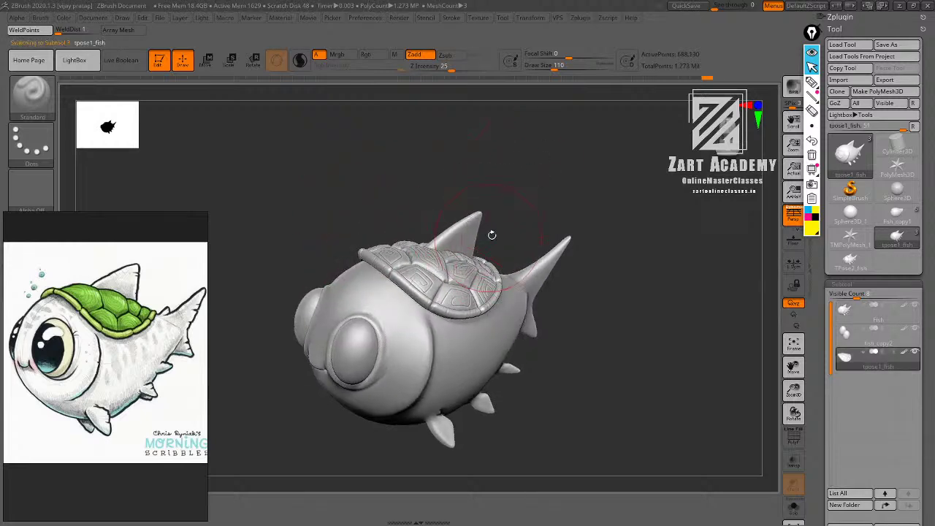
pyautogui.click(64, 18)
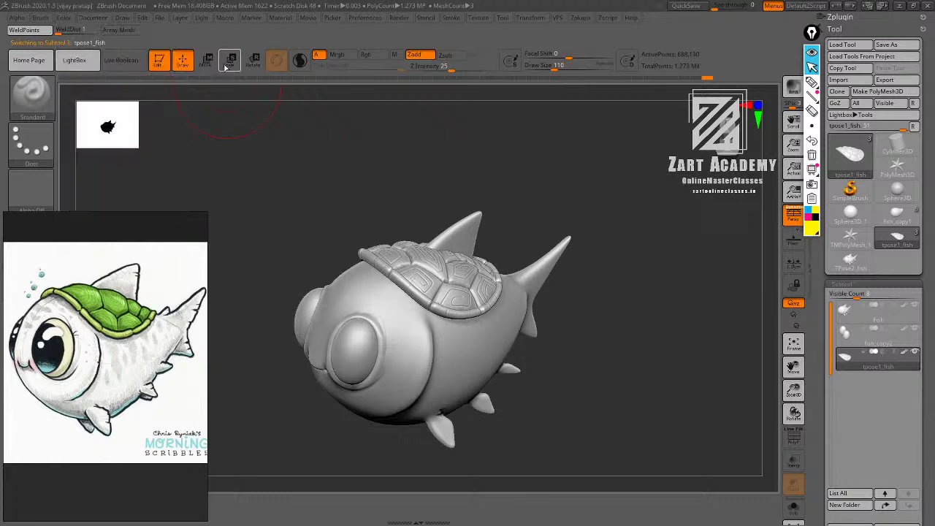
pyautogui.click(64, 18)
pyautogui.moveTo(61, 30); pyautogui.dragTo(874, 42)
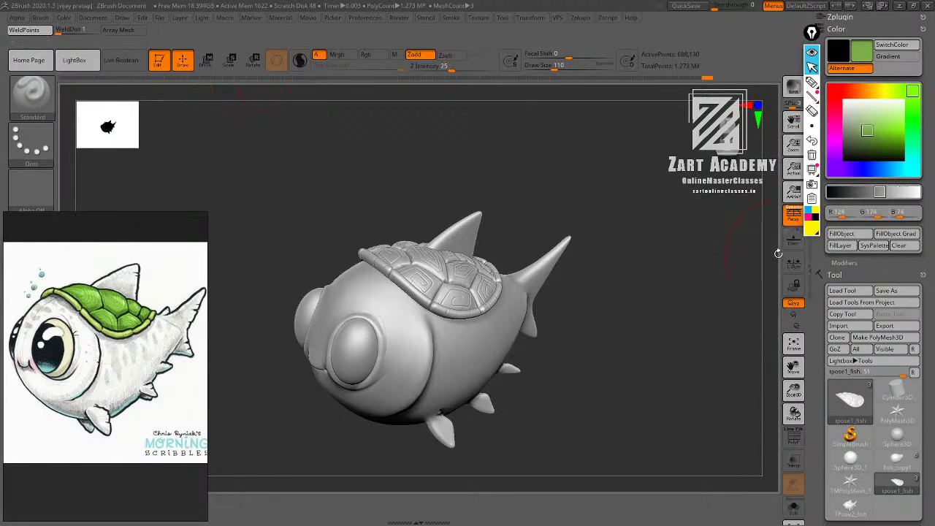
# Fill the whole shell with the muted green colour.
pyautogui.moveTo(588, 220); pyautogui.dragTo(643, 234)
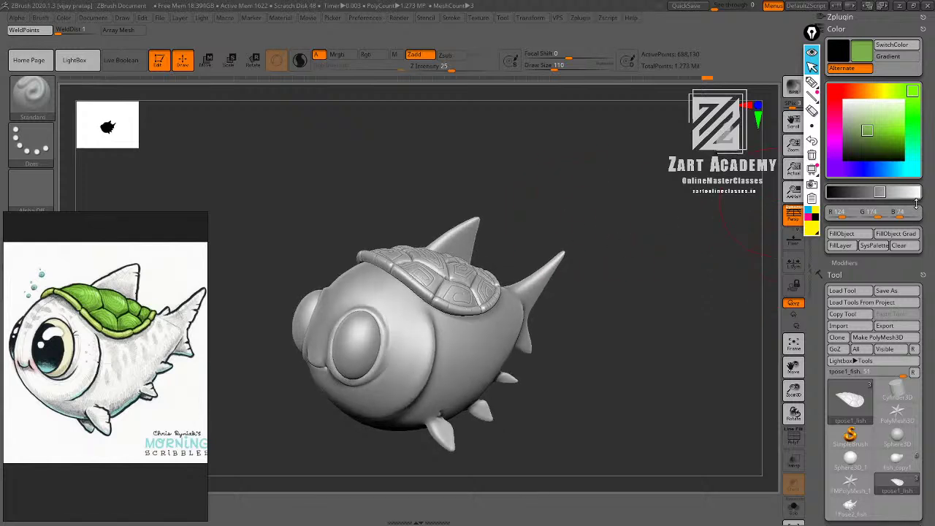
pyautogui.moveTo(918, 202); pyautogui.dragTo(919, 173)
pyautogui.moveTo(683, 277); pyautogui.dragTo(671, 271)
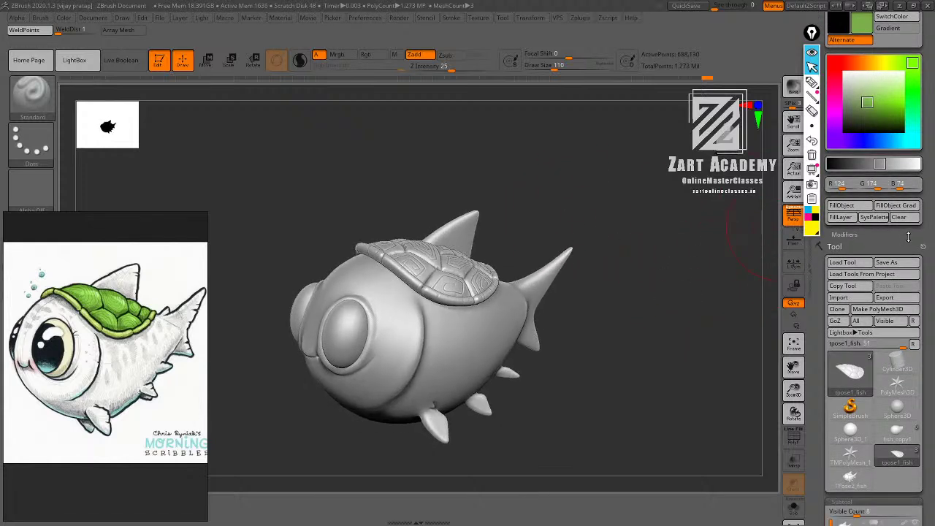
pyautogui.moveTo(896, 247); pyautogui.dragTo(896, 275)
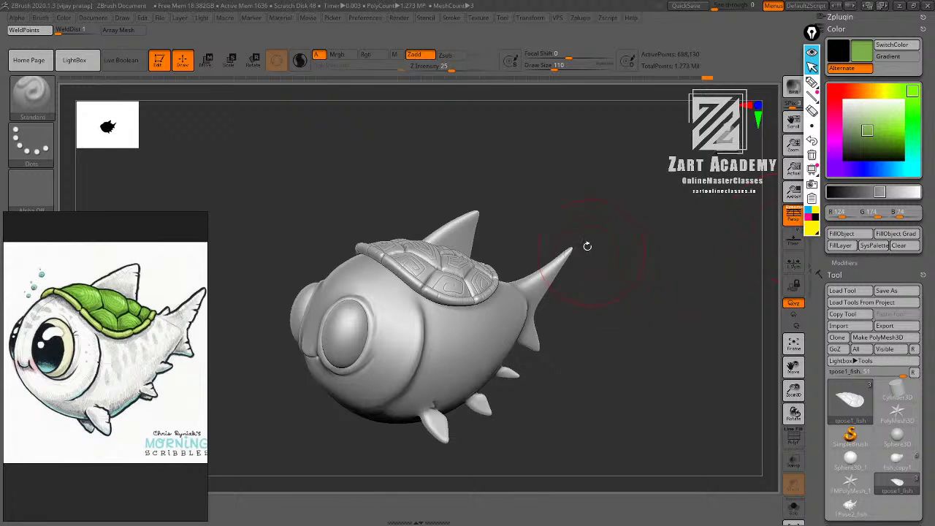
pyautogui.moveTo(586, 246); pyautogui.dragTo(771, 231)
pyautogui.click(851, 234)
# Lighten the green to RGB 153, 207, 98 and refill the whole shell with it.
pyautogui.moveTo(654, 321); pyautogui.dragTo(648, 272)
pyautogui.rightClick(566, 266)
pyautogui.press('space')
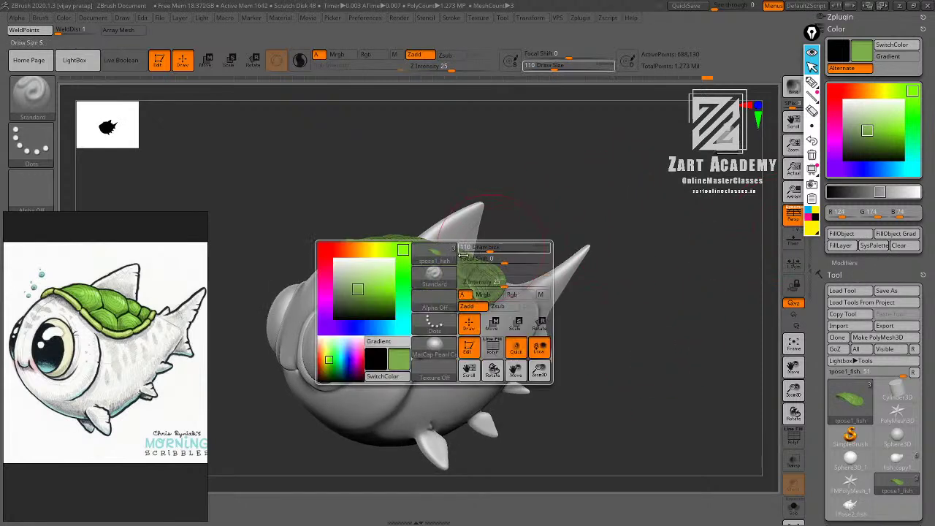
pyautogui.moveTo(444, 262)
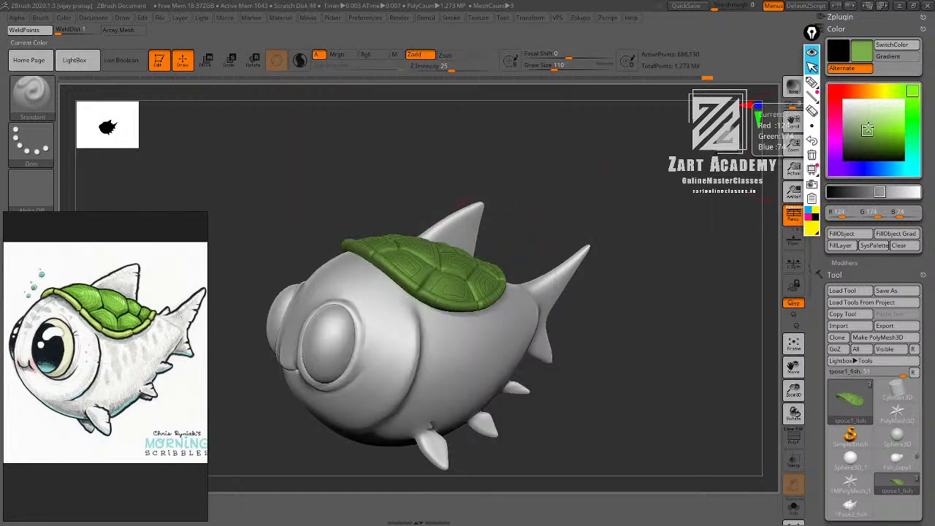
pyautogui.moveTo(867, 128); pyautogui.dragTo(875, 123)
pyautogui.click(850, 239)
pyautogui.click(854, 238)
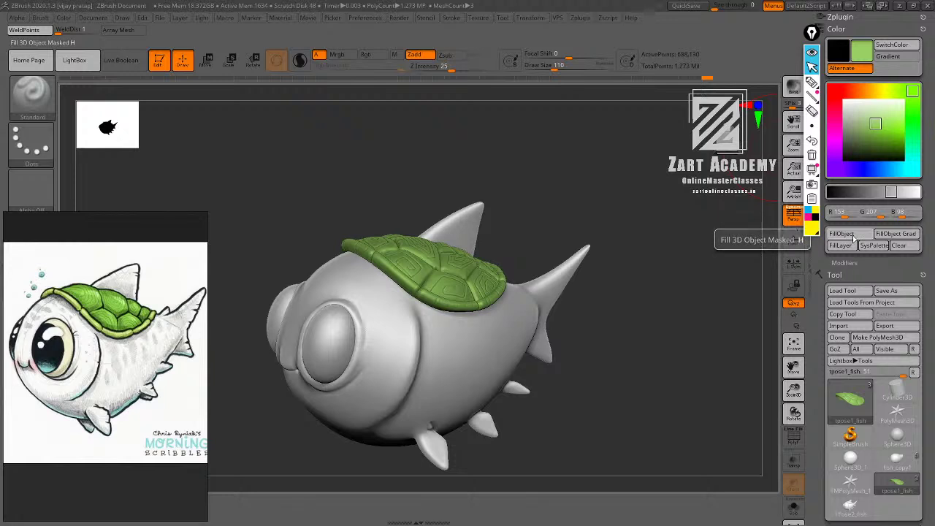
# Pick a pale yellow-green and set the Standard brush to paint colour only, with Zadd off and a draw size of 46.
pyautogui.moveTo(659, 236)
pyautogui.mouseDown()
pyautogui.moveTo(616, 239)
pyautogui.moveTo(636, 202)
pyautogui.moveTo(674, 265)
pyautogui.moveTo(708, 283)
pyautogui.mouseUp()
pyautogui.click(877, 120)
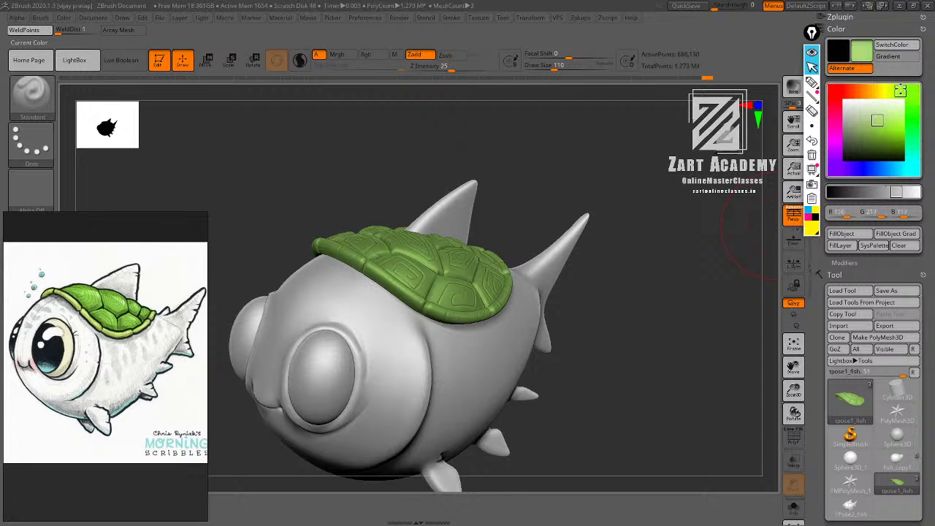
pyautogui.moveTo(878, 120); pyautogui.dragTo(884, 119)
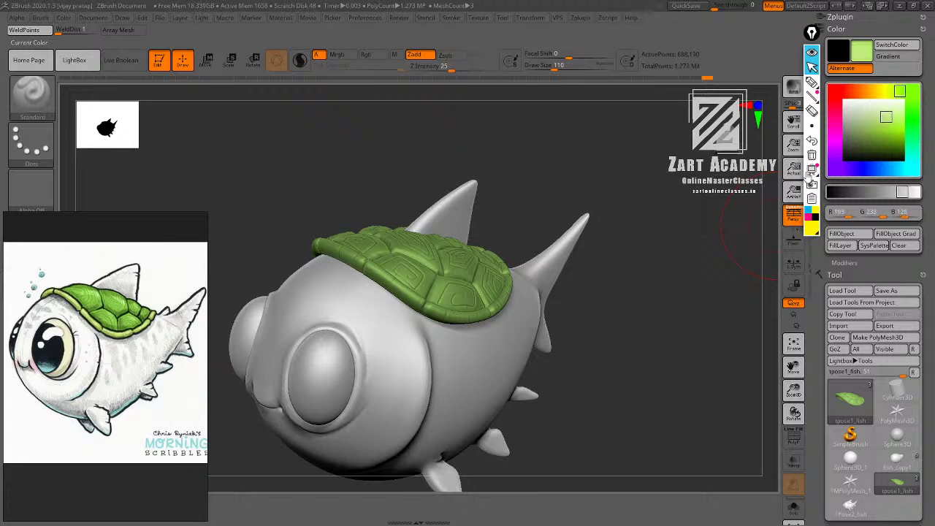
pyautogui.moveTo(712, 272); pyautogui.dragTo(661, 332)
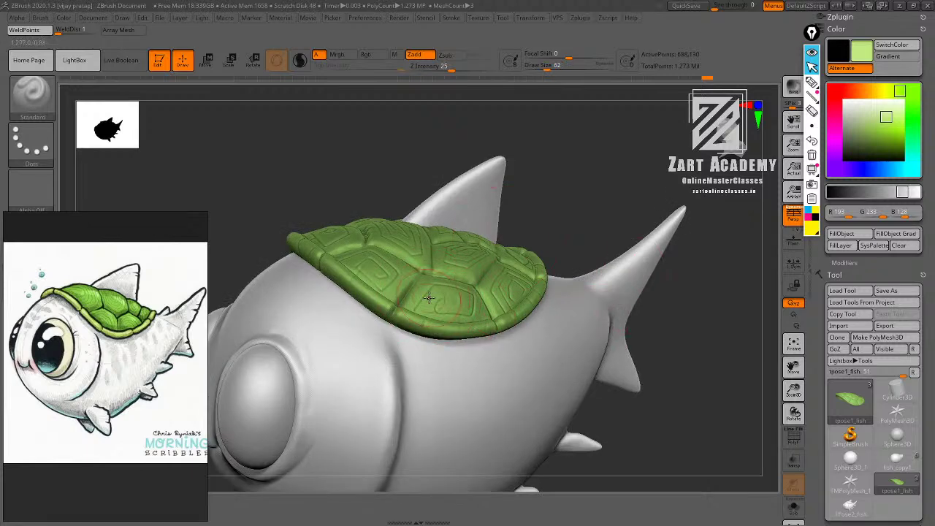
pyautogui.click(420, 59)
pyautogui.click(376, 57)
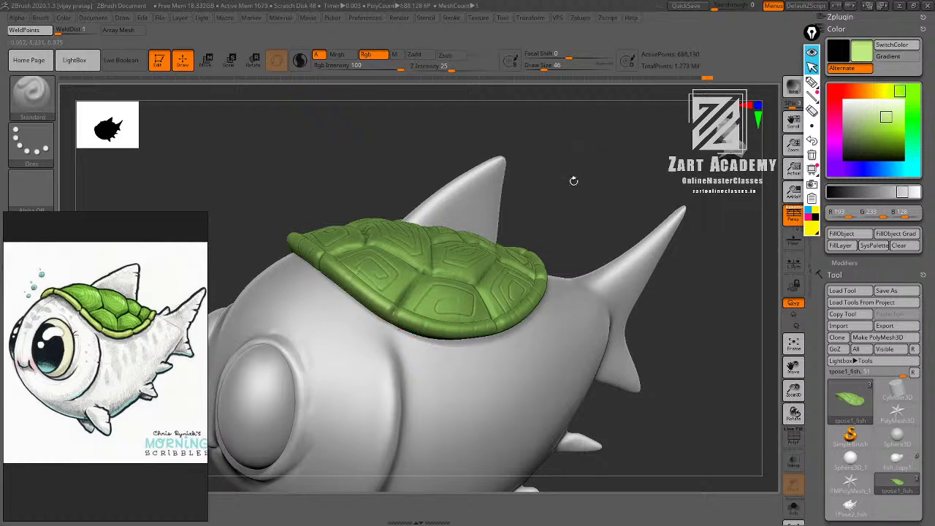
# Adjust the paint colour to RGB 205, 230, 127 and paint the shell's rim from the side towards the rear.
pyautogui.keyDown('alt'); pyautogui.moveTo(574, 180); pyautogui.dragTo(570, 150); pyautogui.keyUp('alt')
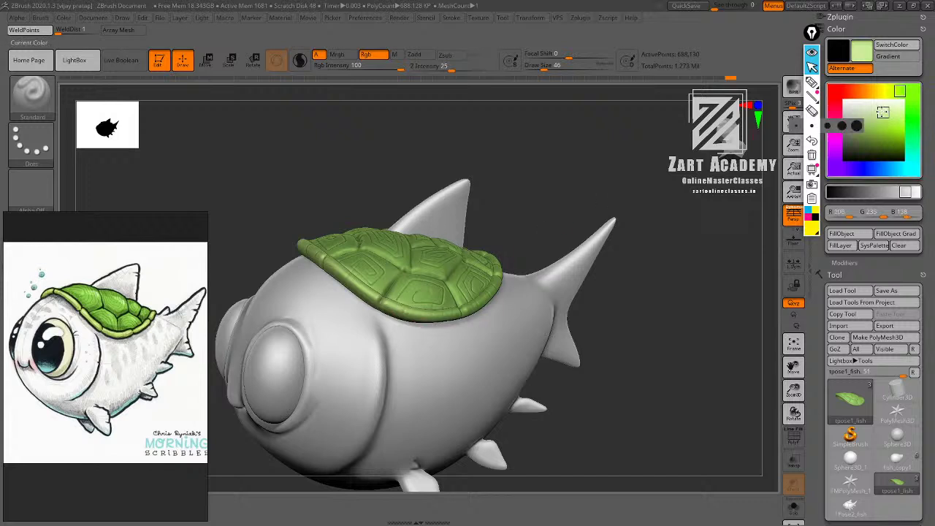
pyautogui.moveTo(883, 113); pyautogui.dragTo(884, 117)
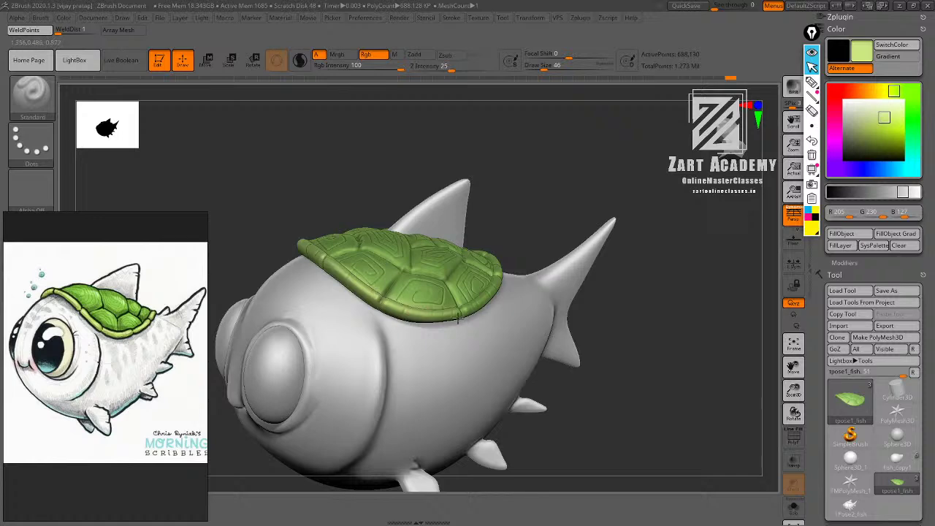
pyautogui.moveTo(497, 292); pyautogui.dragTo(493, 305, button='right')
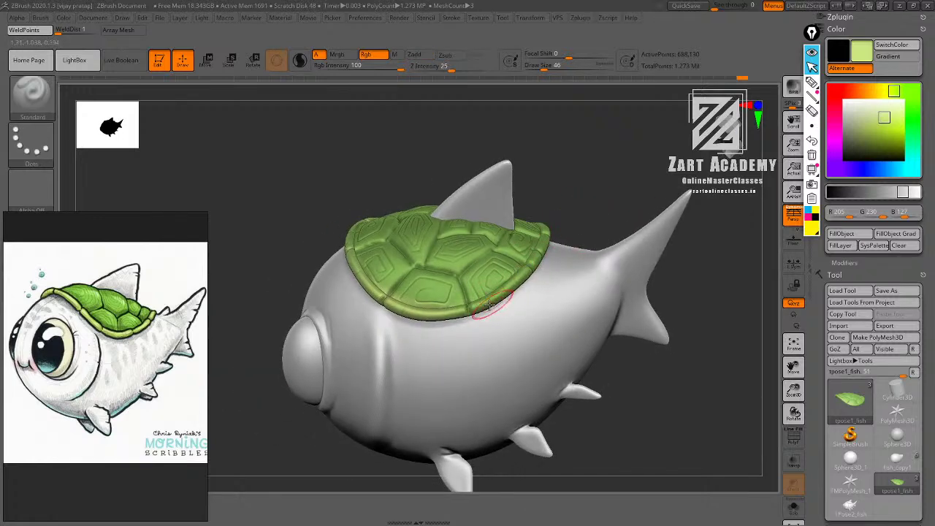
pyautogui.moveTo(506, 287); pyautogui.dragTo(524, 272)
pyautogui.moveTo(608, 192)
pyautogui.keyDown('alt'); pyautogui.mouseDown()
pyautogui.moveTo(540, 233)
pyautogui.moveTo(531, 285)
pyautogui.moveTo(564, 237)
pyautogui.mouseUp(); pyautogui.keyUp('alt')
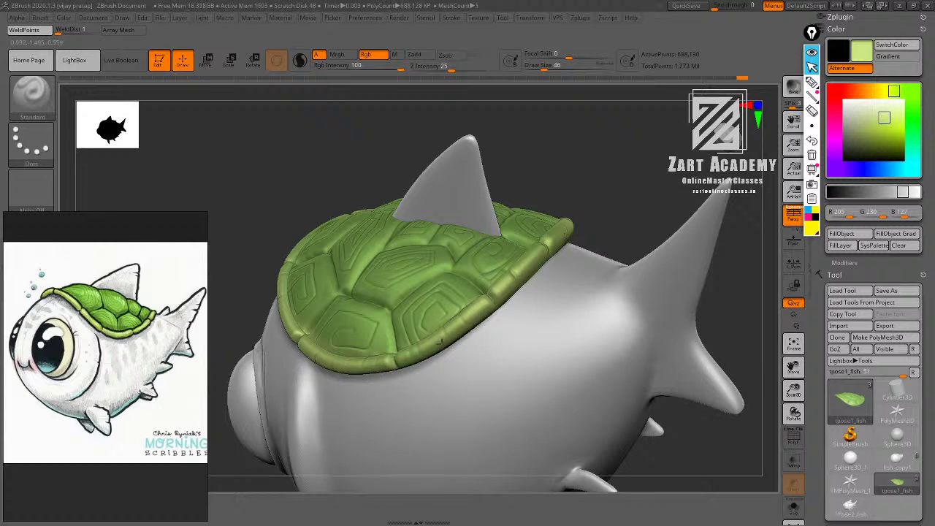
pyautogui.keyDown('alt'); pyautogui.moveTo(603, 203); pyautogui.dragTo(512, 278); pyautogui.keyUp('alt')
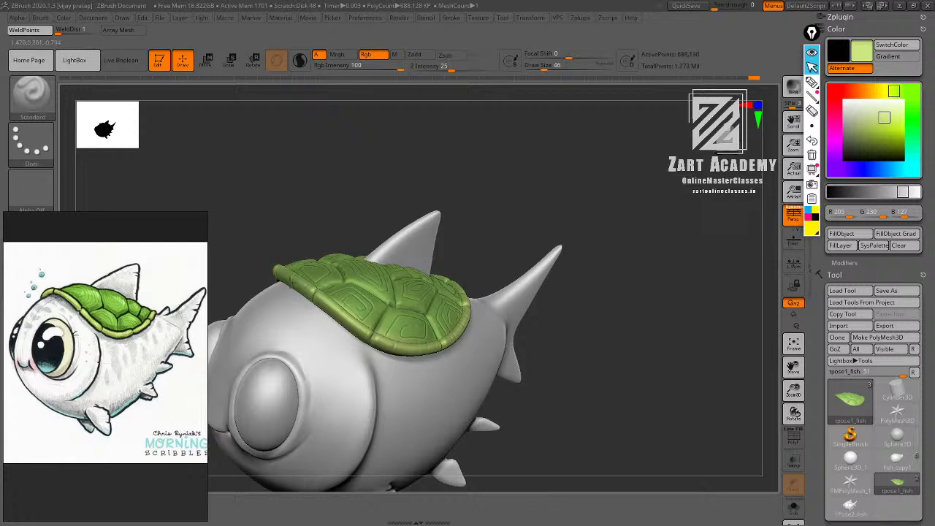
# Select the fish body and fill it with a teal colour.
pyautogui.keyDown('alt'); pyautogui.moveTo(534, 236); pyautogui.dragTo(542, 273); pyautogui.keyUp('alt')
pyautogui.keyDown('alt'); pyautogui.moveTo(542, 274); pyautogui.dragTo(593, 235); pyautogui.keyUp('alt')
pyautogui.keyDown('alt'); pyautogui.click(483, 295); pyautogui.keyUp('alt')
pyautogui.click(914, 173)
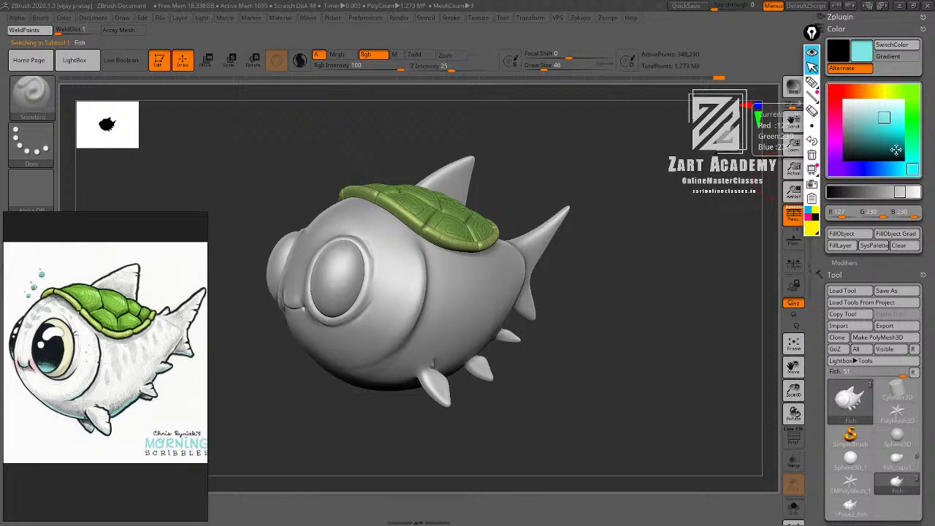
pyautogui.moveTo(883, 118); pyautogui.dragTo(881, 122)
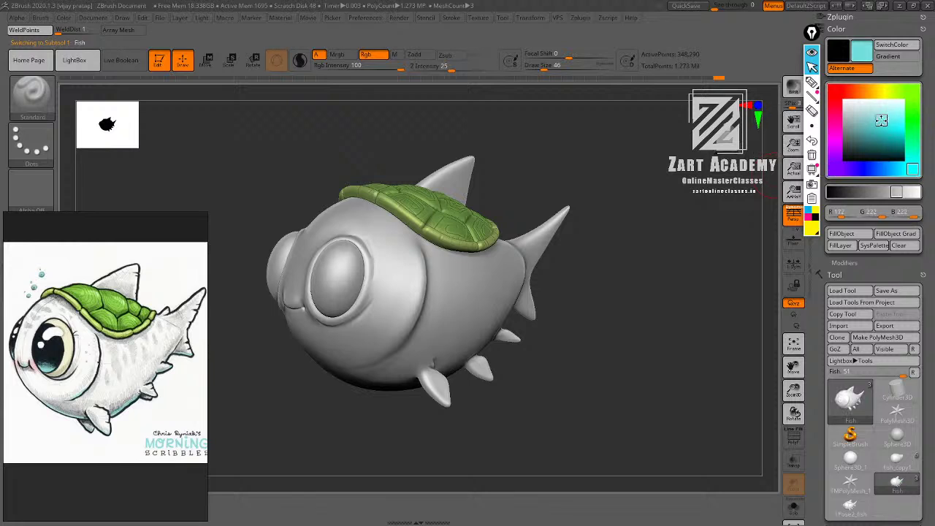
pyautogui.click(855, 235)
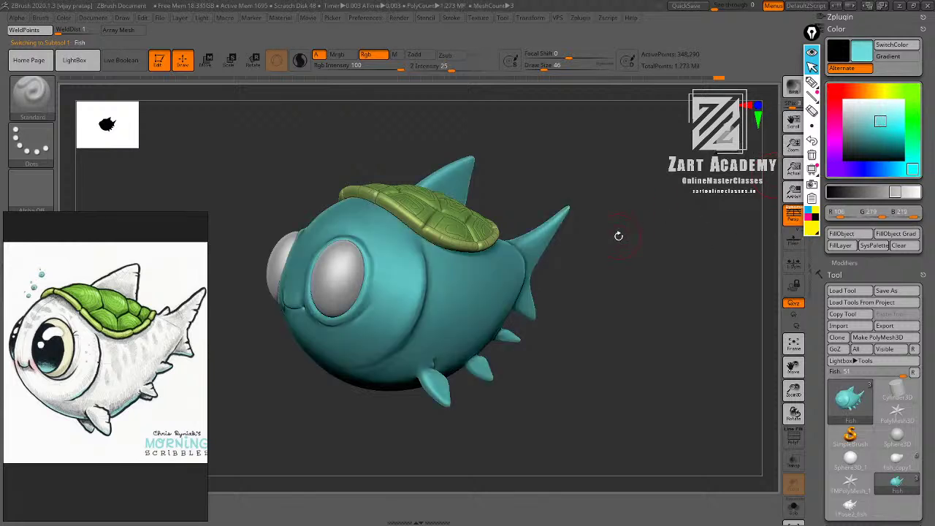
# Pick white, enlarge the brush to a draw size of 126 and paint the forehead and the area around the eyes.
pyautogui.keyDown('alt'); pyautogui.moveTo(619, 236); pyautogui.dragTo(633, 236); pyautogui.keyUp('alt')
pyautogui.moveTo(892, 132); pyautogui.dragTo(842, 98)
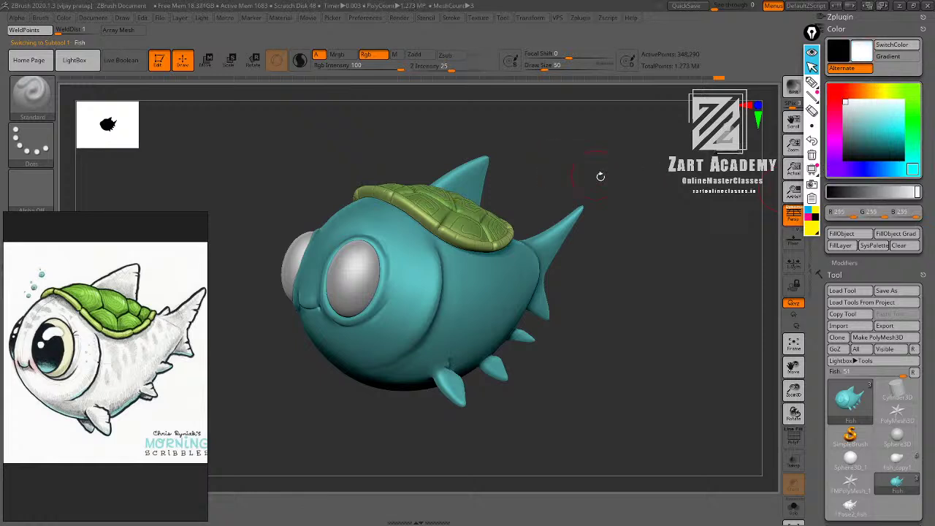
pyautogui.moveTo(601, 242); pyautogui.dragTo(608, 248)
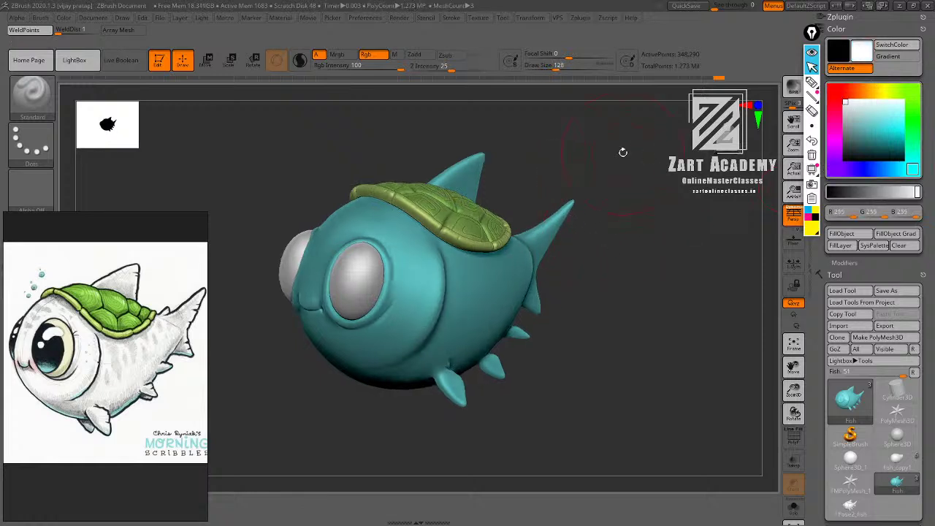
pyautogui.keyDown('alt'); pyautogui.moveTo(623, 153); pyautogui.dragTo(616, 143); pyautogui.keyUp('alt')
pyautogui.moveTo(539, 174); pyautogui.dragTo(566, 181)
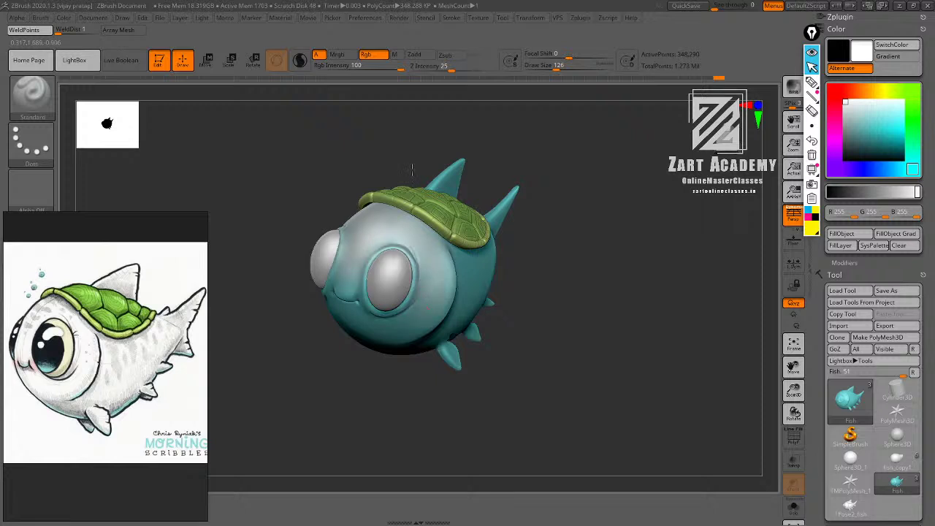
pyautogui.keyDown('alt'); pyautogui.moveTo(548, 170); pyautogui.dragTo(553, 148); pyautogui.keyUp('alt')
pyautogui.moveTo(557, 219)
pyautogui.mouseDown()
pyautogui.moveTo(547, 203)
pyautogui.moveTo(549, 228)
pyautogui.mouseUp()
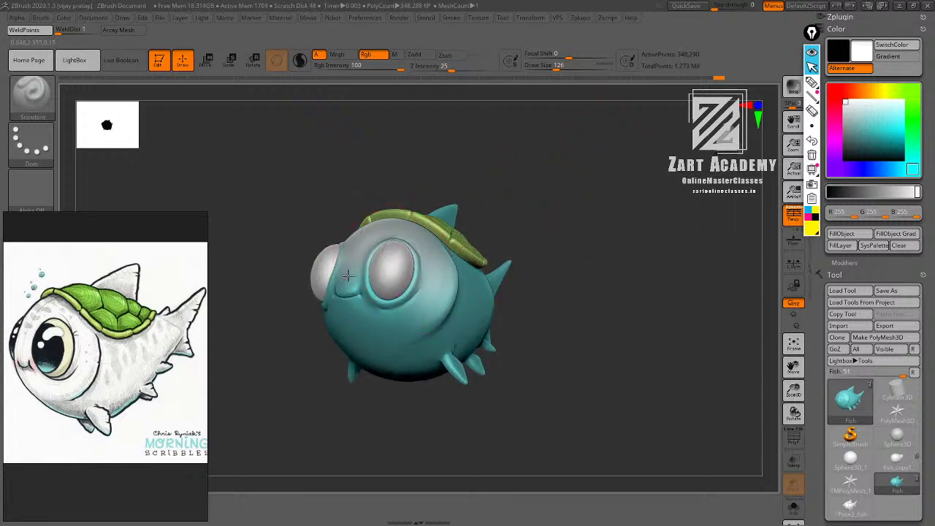
# Paint white over the fish's mouth area, chin and cheek, leaving the underside teal.
pyautogui.keyDown('alt'); pyautogui.moveTo(564, 179); pyautogui.dragTo(577, 148); pyautogui.keyUp('alt')
pyautogui.moveTo(392, 284); pyautogui.dragTo(379, 284)
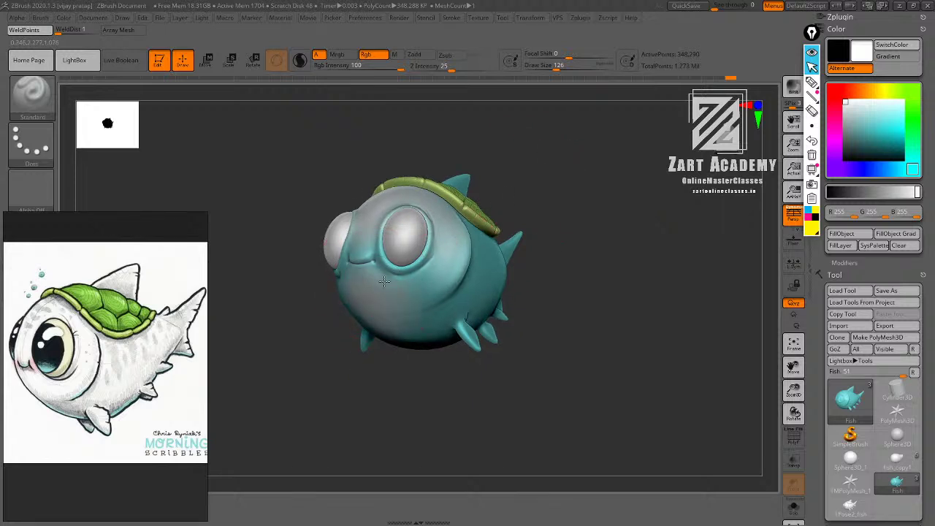
pyautogui.keyDown('alt'); pyautogui.moveTo(514, 192); pyautogui.dragTo(504, 155); pyautogui.keyUp('alt')
pyautogui.moveTo(504, 154); pyautogui.dragTo(552, 159)
pyautogui.moveTo(530, 272); pyautogui.dragTo(482, 226)
pyautogui.moveTo(532, 249); pyautogui.dragTo(519, 278)
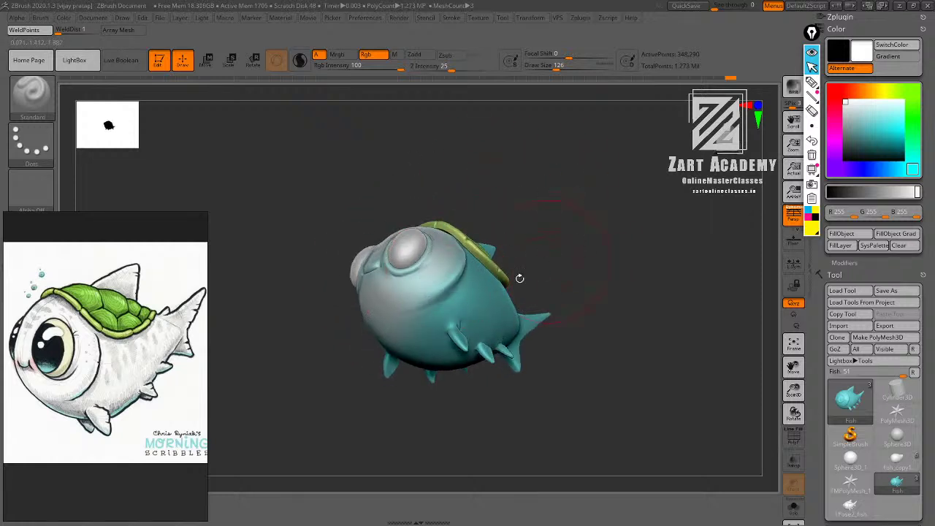
# Paint white over the body's side, the dorsal fin and the upper tail fin.
pyautogui.moveTo(564, 219); pyautogui.dragTo(530, 259)
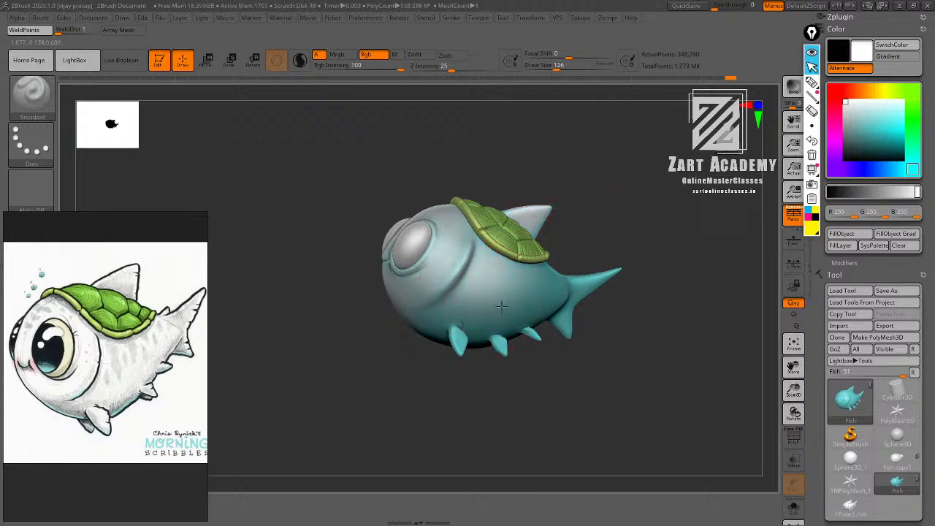
pyautogui.moveTo(596, 277); pyautogui.dragTo(623, 263)
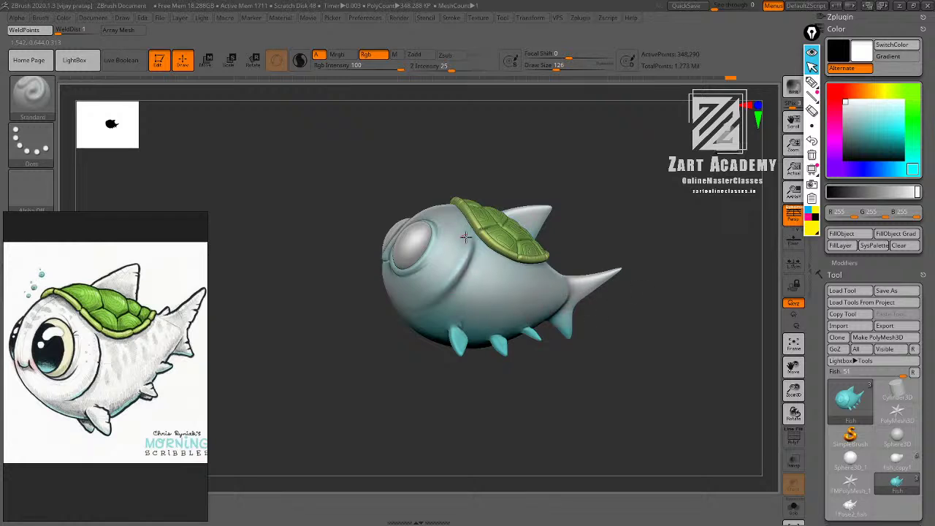
pyautogui.moveTo(667, 239); pyautogui.dragTo(573, 315)
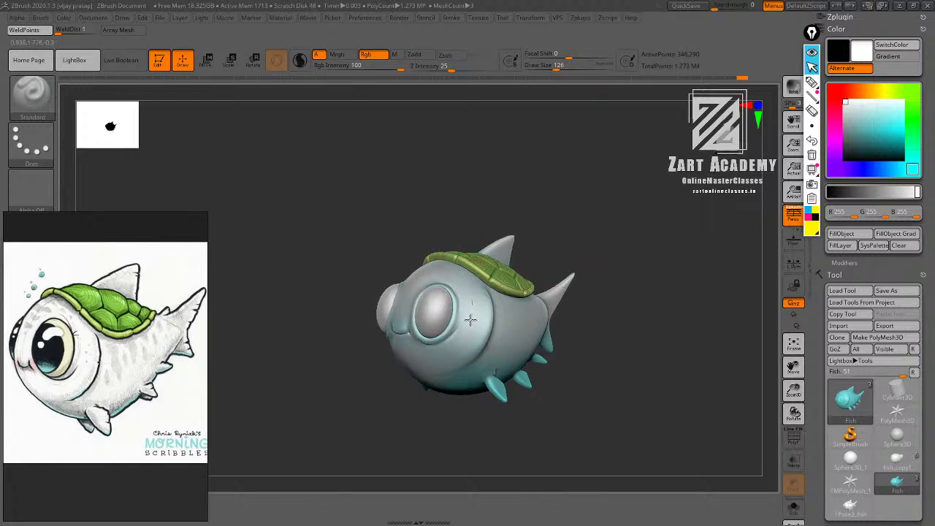
# Lighten the face, lower body and small belly fins with white, keeping some teal along the underside.
pyautogui.keyDown('alt'); pyautogui.moveTo(687, 265); pyautogui.dragTo(607, 299); pyautogui.keyUp('alt')
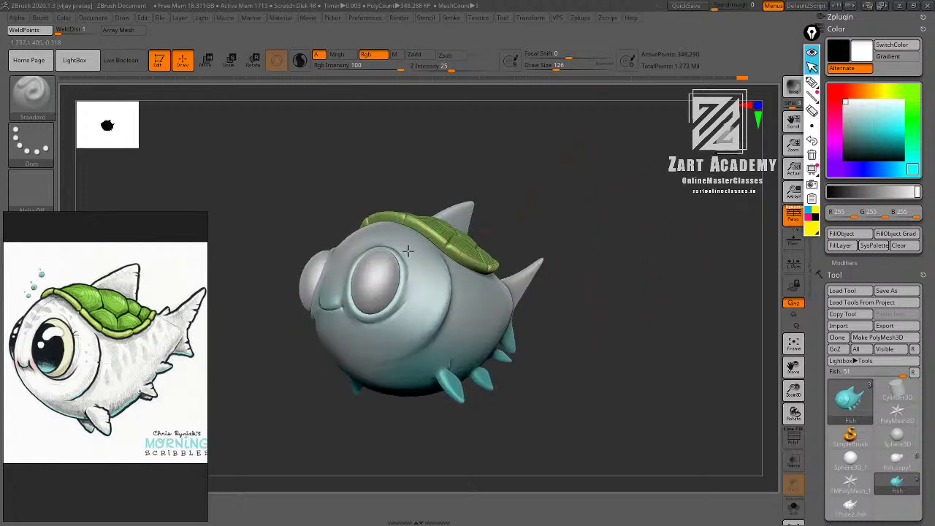
pyautogui.keyDown('alt'); pyautogui.moveTo(564, 206); pyautogui.dragTo(553, 178); pyautogui.keyUp('alt')
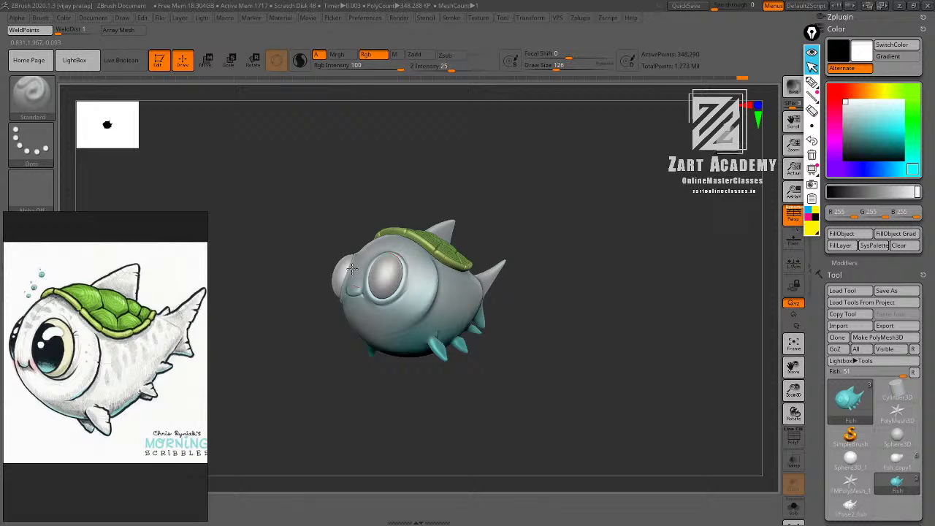
pyautogui.keyDown('shift'); pyautogui.moveTo(580, 213); pyautogui.dragTo(563, 238); pyautogui.keyUp('shift')
pyautogui.moveTo(331, 255); pyautogui.dragTo(624, 258, button='right')
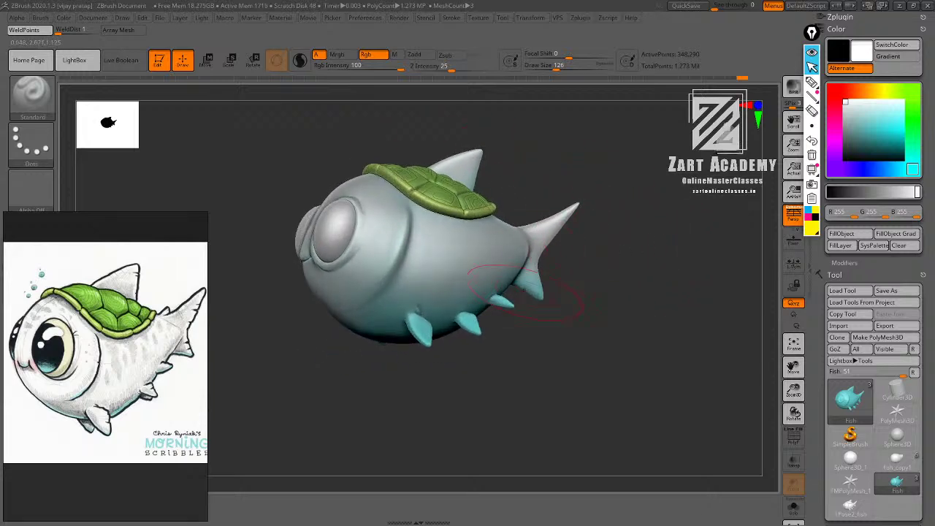
pyautogui.keyDown('ctrl'); pyautogui.moveTo(512, 292); pyautogui.dragTo(440, 351, button='right'); pyautogui.keyUp('ctrl')
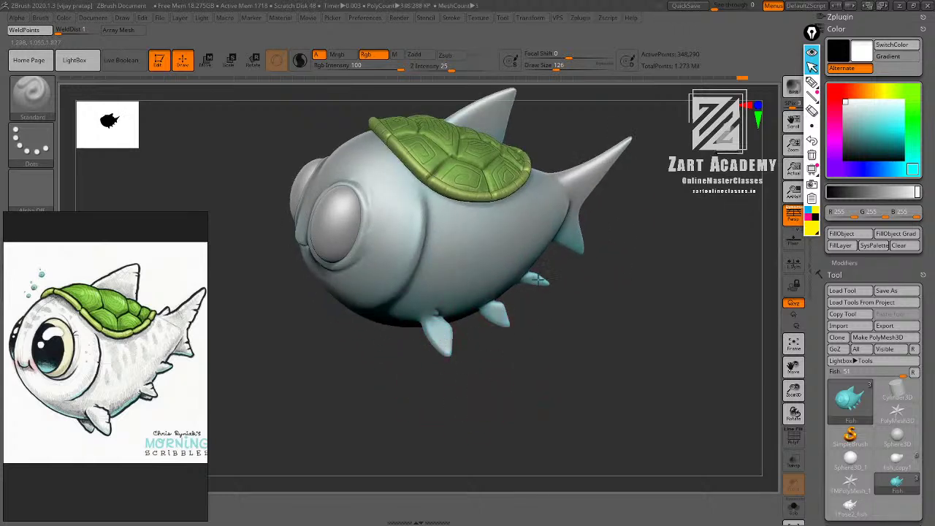
pyautogui.moveTo(624, 224)
pyautogui.keyDown('alt'); pyautogui.mouseDown(button='right')
pyautogui.moveTo(605, 285)
pyautogui.moveTo(624, 167)
pyautogui.moveTo(687, 246)
pyautogui.moveTo(675, 274)
pyautogui.moveTo(670, 244)
pyautogui.moveTo(680, 234)
pyautogui.moveTo(685, 252)
pyautogui.moveTo(622, 234)
pyautogui.mouseUp(button='right'); pyautogui.keyUp('alt')
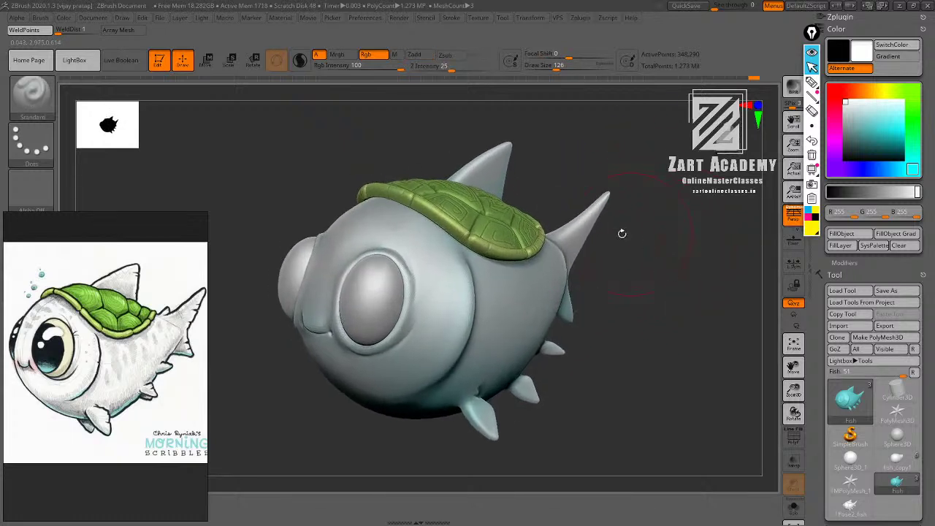
# Select the eyes and choose the ToyPlastic material.
pyautogui.keyDown('alt'); pyautogui.click(380, 297); pyautogui.keyUp('alt')
pyautogui.keyDown('ctrl'); pyautogui.moveTo(656, 265); pyautogui.dragTo(630, 242, button='right'); pyautogui.keyUp('ctrl')
pyautogui.moveTo(630, 242); pyautogui.dragTo(602, 236, button='right')
pyautogui.rightClick(601, 235)
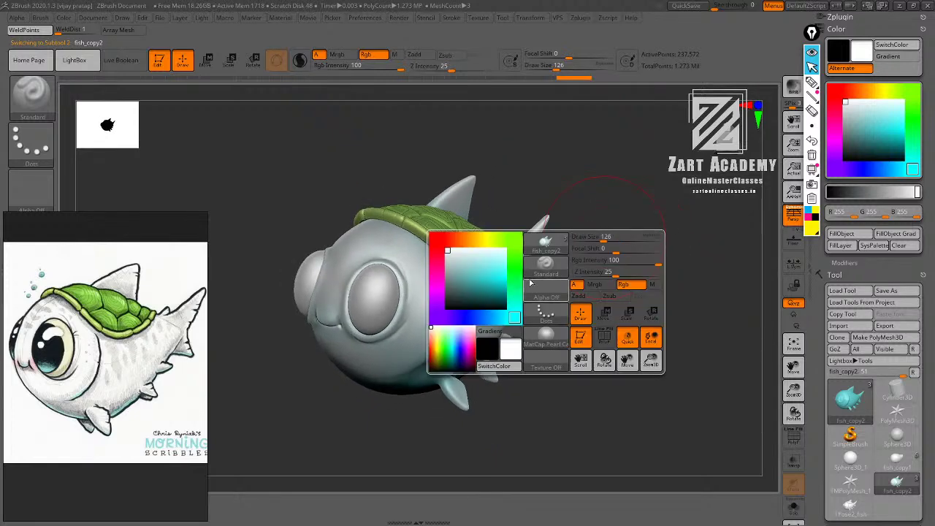
pyautogui.click(547, 328)
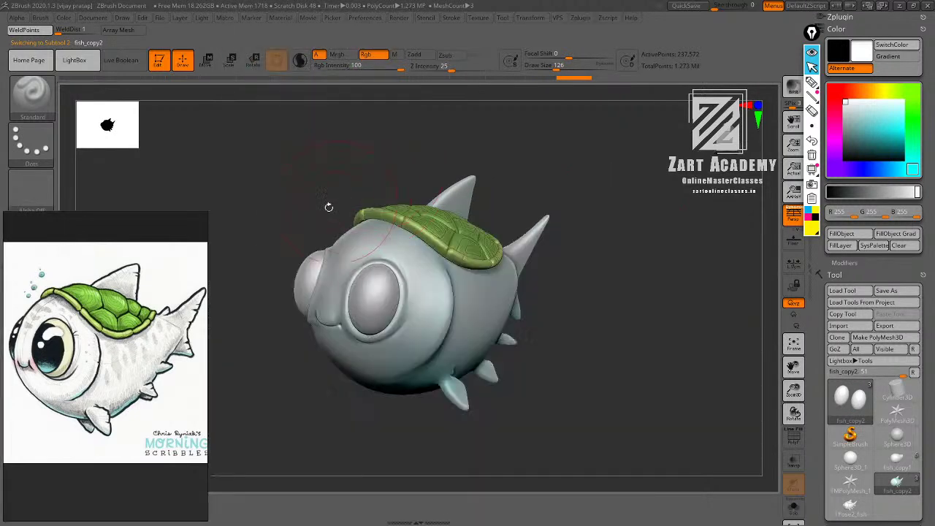
pyautogui.rightClick(315, 226)
pyautogui.click(261, 320)
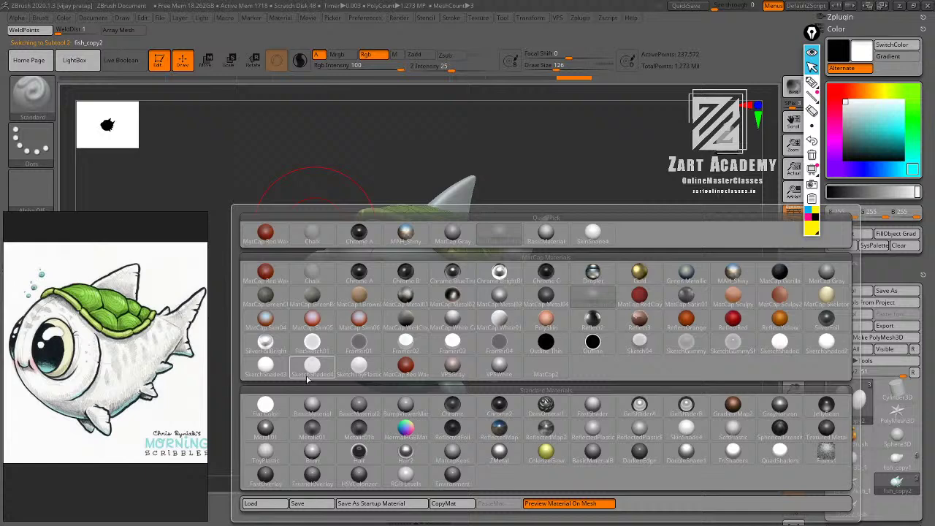
pyautogui.click(277, 447)
# Set the brush to apply material only and fill the eyes with the ToyPlastic material.
pyautogui.keyDown('ctrl'); pyautogui.moveTo(542, 165); pyautogui.dragTo(548, 174, button='right'); pyautogui.keyUp('ctrl')
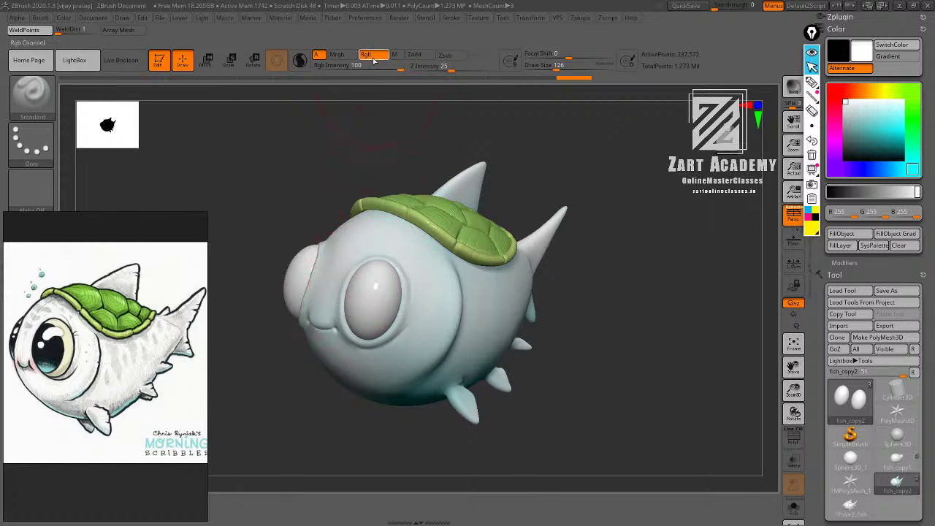
pyautogui.click(397, 56)
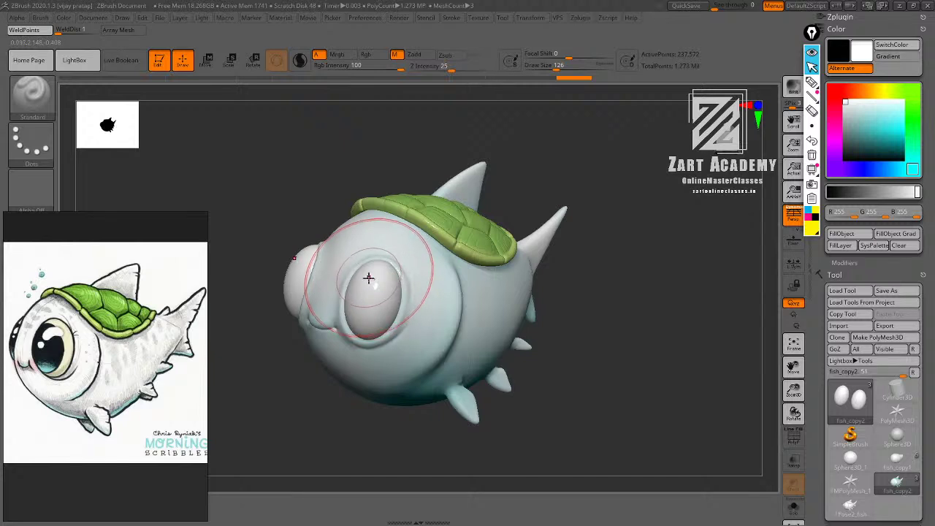
pyautogui.hotkey('shift', 'f')
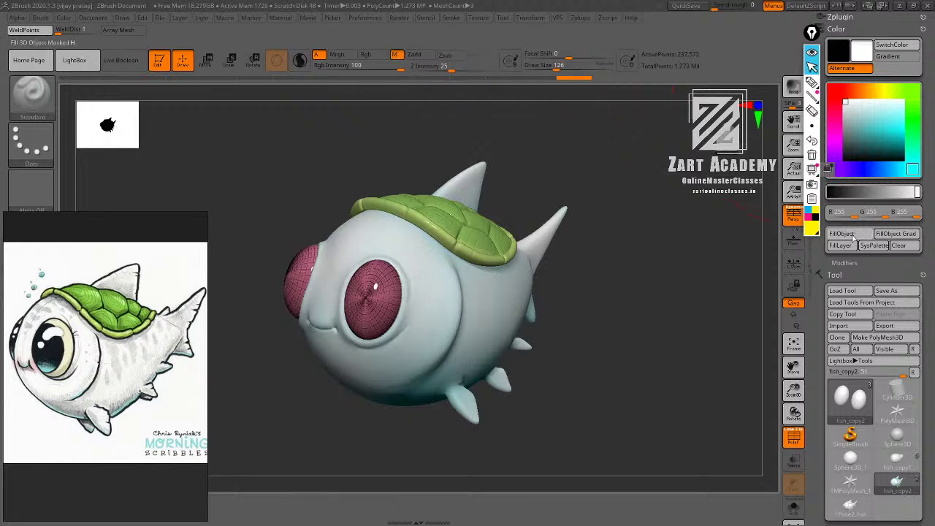
pyautogui.hotkey('shift', 'f')
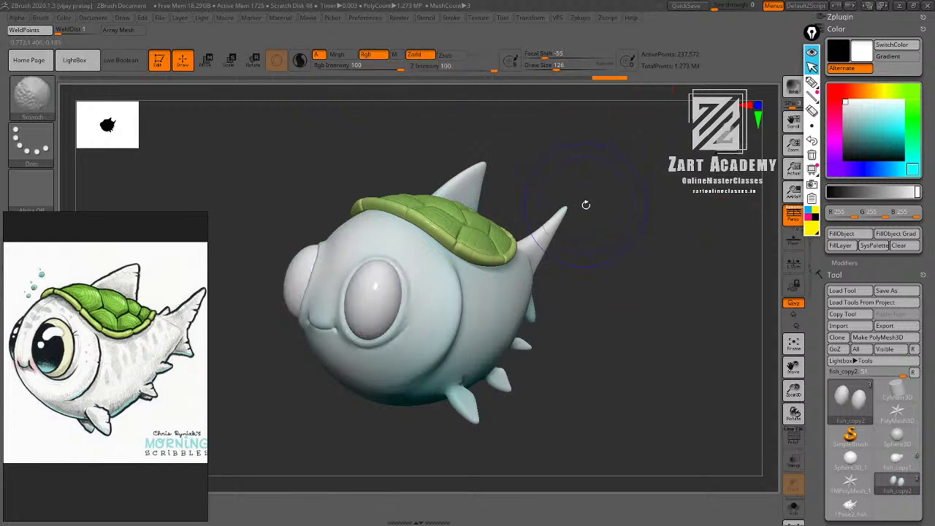
# Switch the active material back to a grey MatCap for the body and shell.
pyautogui.moveTo(587, 205); pyautogui.dragTo(654, 224)
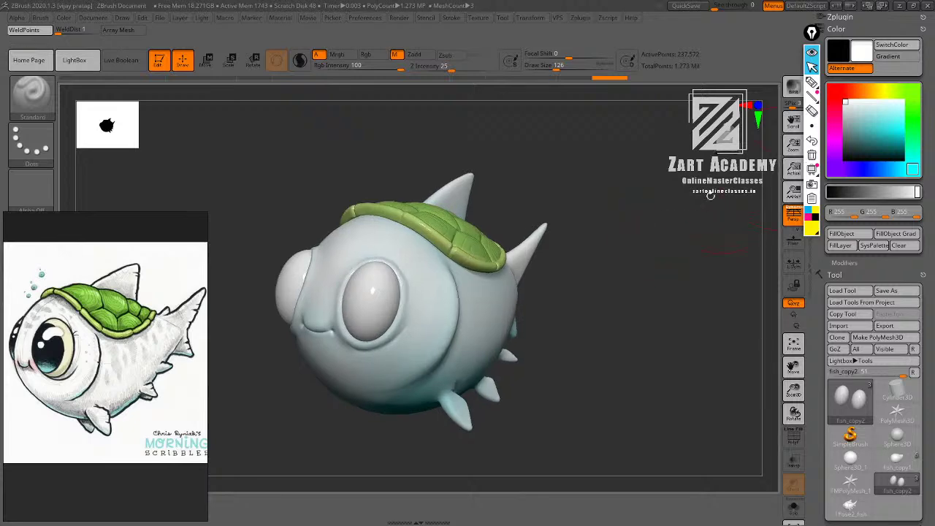
pyautogui.press('space')
pyautogui.click(556, 320)
pyautogui.click(365, 294)
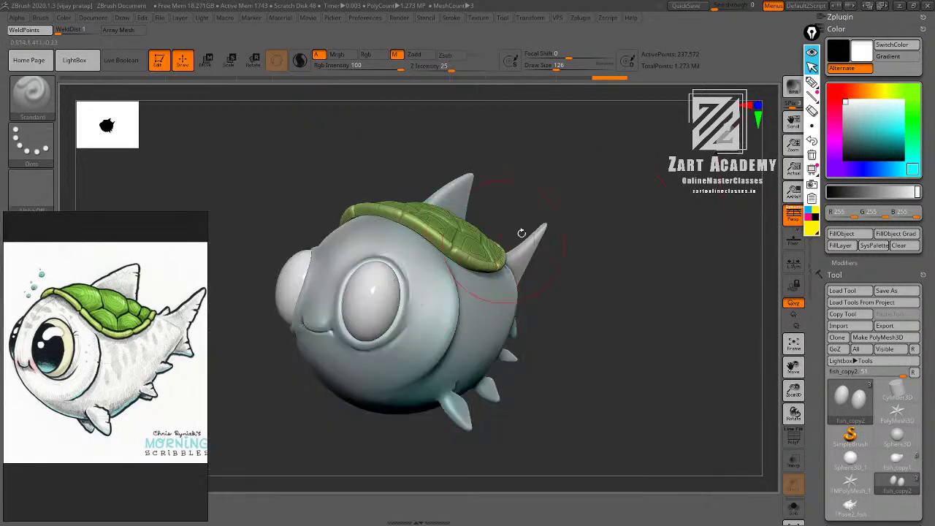
pyautogui.moveTo(634, 184); pyautogui.dragTo(658, 206)
pyautogui.moveTo(491, 252); pyautogui.dragTo(657, 298)
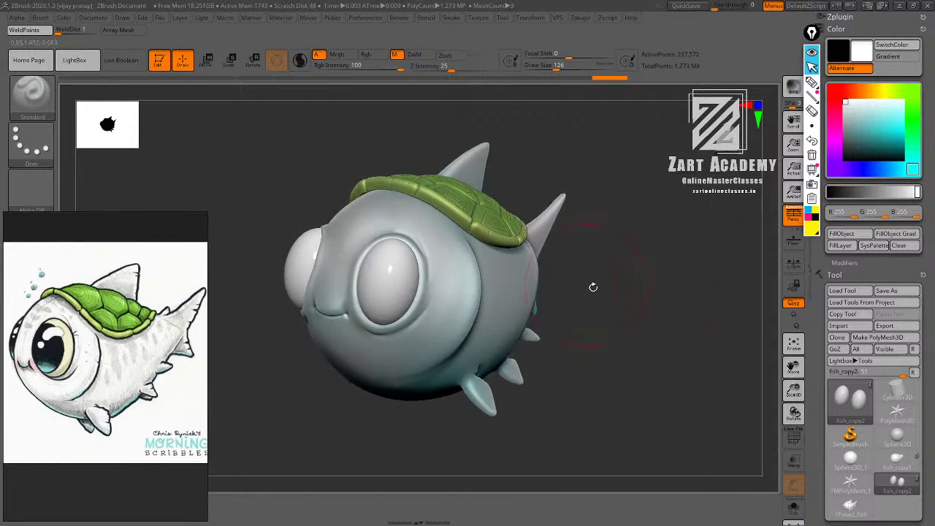
pyautogui.moveTo(593, 288); pyautogui.dragTo(630, 292)
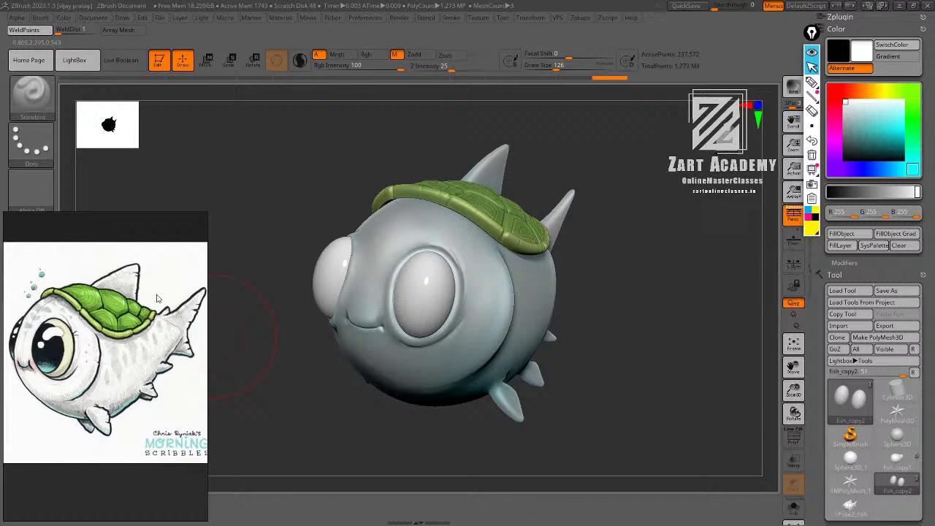
# Pick a muted yellow of RGB 195, 191, 147, switch from material to colour mode and fill the eyes with it.
pyautogui.click(879, 92)
pyautogui.click(878, 123)
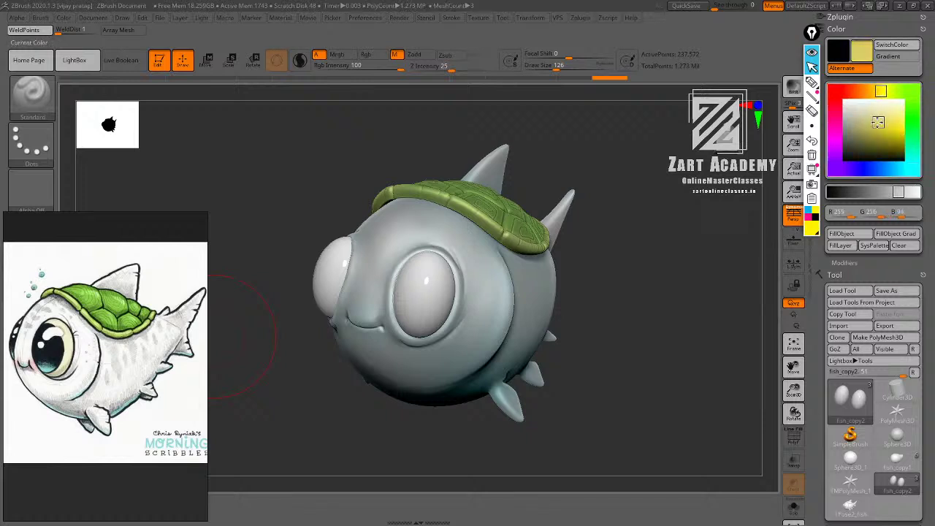
pyautogui.click(860, 119)
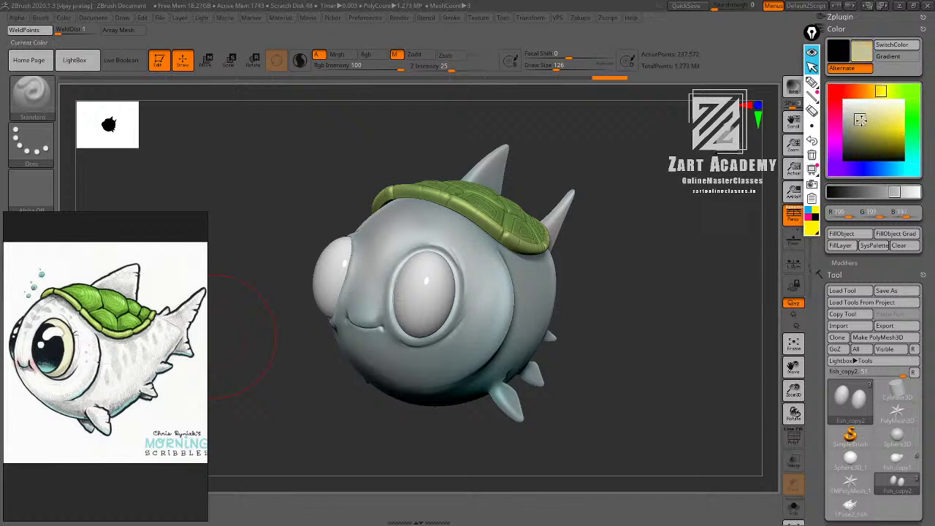
pyautogui.click(855, 235)
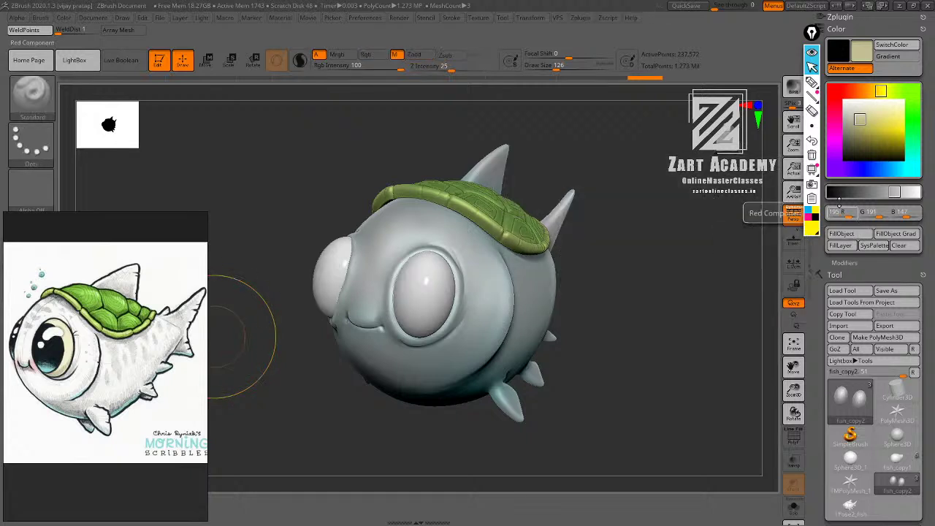
pyautogui.click(374, 55)
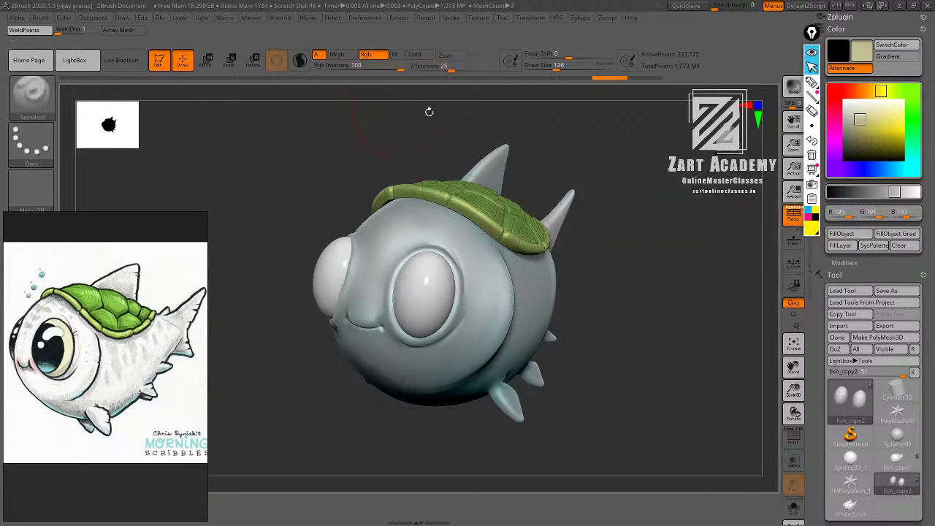
pyautogui.moveTo(706, 252); pyautogui.dragTo(772, 263)
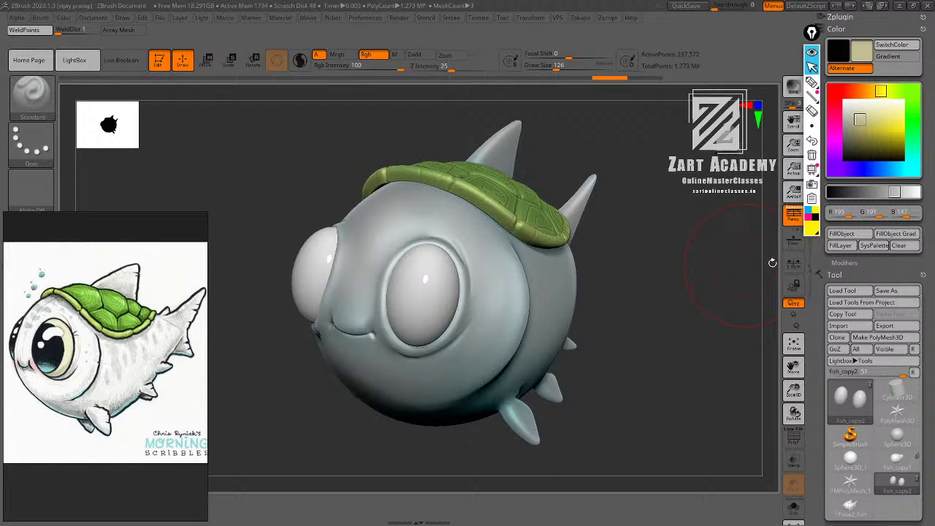
pyautogui.click(853, 235)
# Lighten the eye colour in two passes to a pale cream, refilling the eyes each time.
pyautogui.moveTo(662, 286); pyautogui.dragTo(692, 266)
pyautogui.click(860, 117)
pyautogui.click(851, 234)
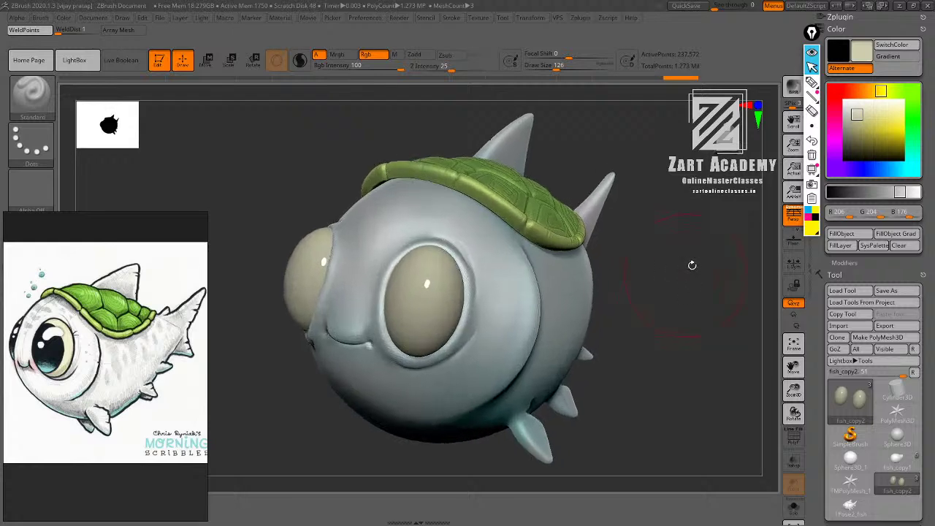
pyautogui.click(858, 110)
pyautogui.click(850, 234)
pyautogui.moveTo(643, 304); pyautogui.dragTo(671, 312)
pyautogui.moveTo(671, 312); pyautogui.dragTo(664, 330)
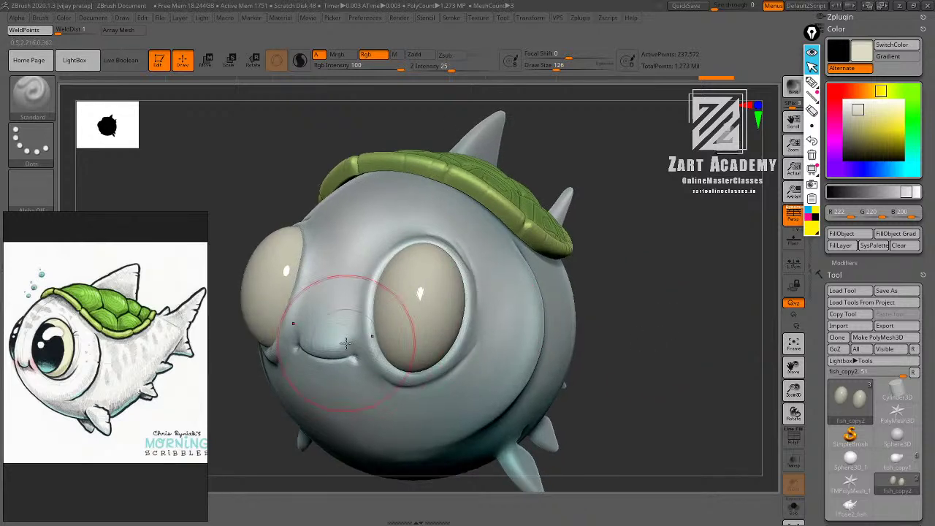
# Mask an elliptical pupil area on the front of both eyes using the masking brush's Circle stroke.
pyautogui.moveTo(601, 286)
pyautogui.mouseDown()
pyautogui.moveTo(630, 277)
pyautogui.moveTo(585, 302)
pyautogui.mouseUp()
pyautogui.keyDown('ctrl'); pyautogui.click(33, 146); pyautogui.keyUp('ctrl')
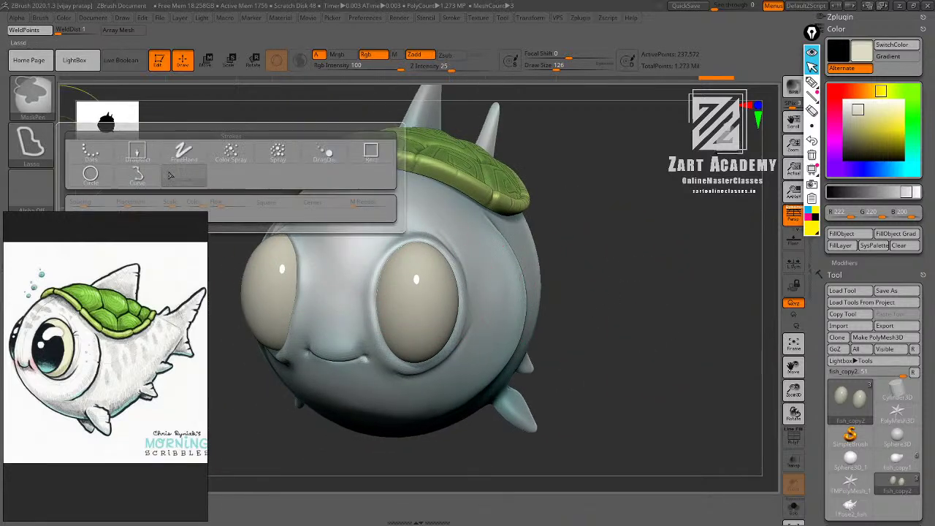
pyautogui.keyDown('ctrl'); pyautogui.click(92, 177); pyautogui.keyUp('ctrl')
pyautogui.keyDown('ctrl'); pyautogui.moveTo(406, 272); pyautogui.dragTo(412, 296); pyautogui.keyUp('ctrl')
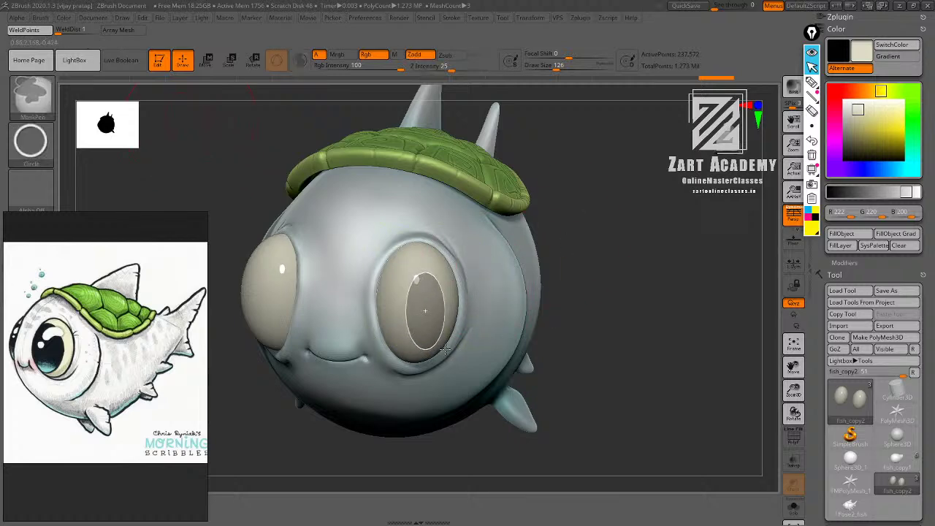
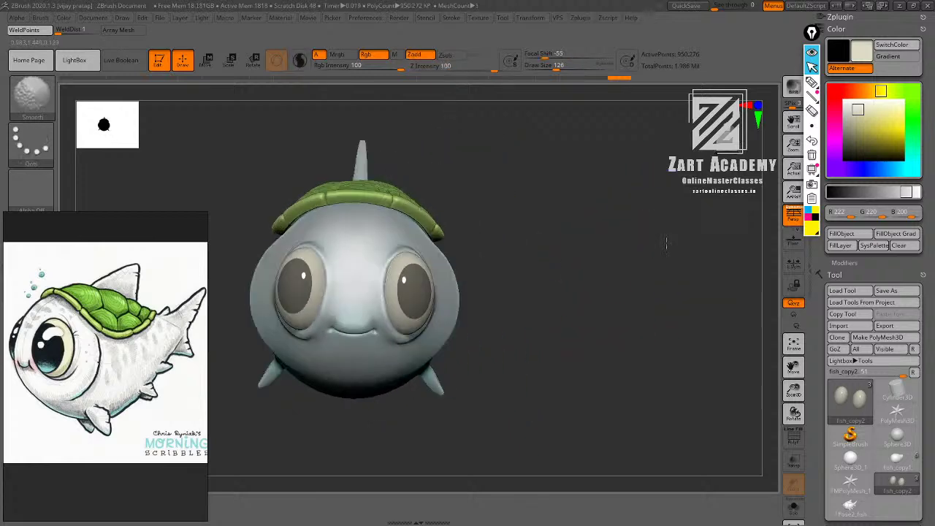
# Invert the eye mask so only the pupils are editable and fill them with black.
pyautogui.moveTo(665, 244); pyautogui.dragTo(627, 274)
pyautogui.keyDown('ctrl'); pyautogui.click(657, 268); pyautogui.keyUp('ctrl')
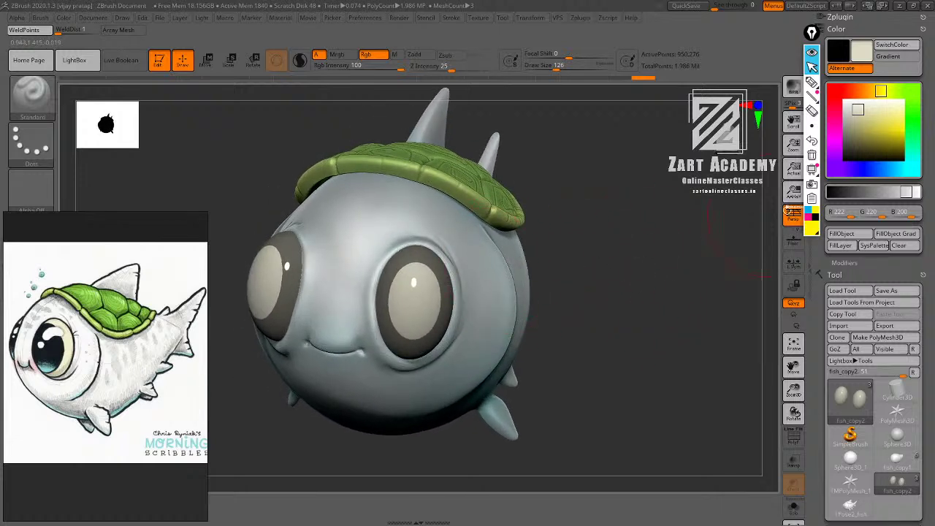
pyautogui.moveTo(861, 120); pyautogui.dragTo(836, 166)
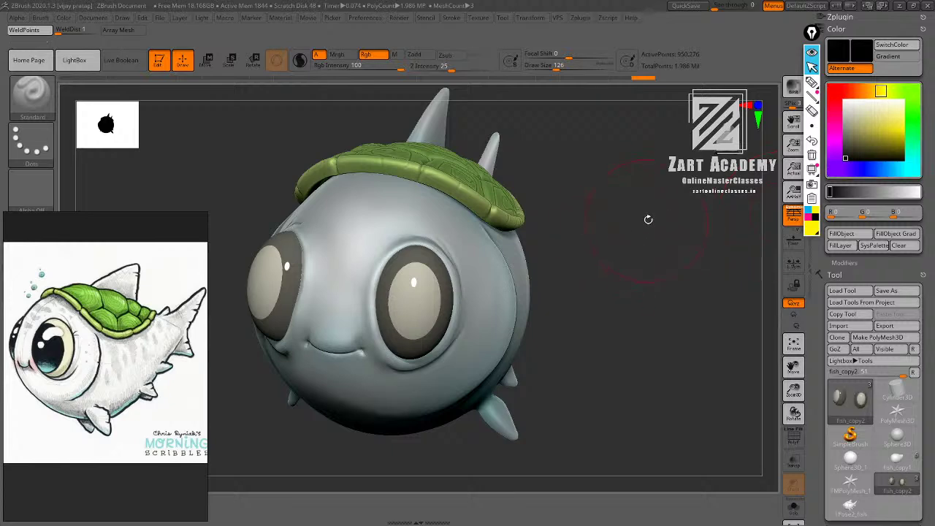
pyautogui.hotkey('ctrl', 'f')
pyautogui.keyDown('ctrl'); pyautogui.moveTo(632, 246); pyautogui.dragTo(670, 296); pyautogui.keyUp('ctrl')
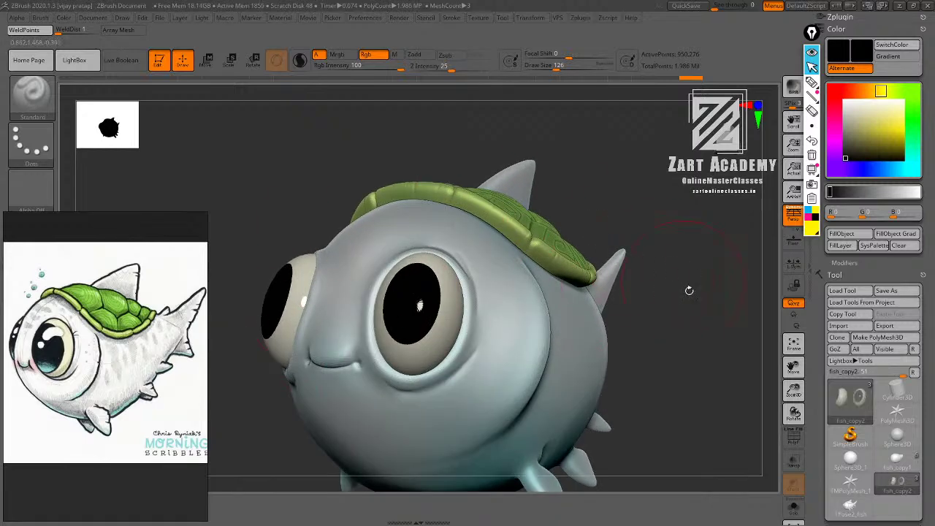
# Choose a light teal of RGB 132, 218, 218 and brush it into the lower pupils at draw size 50.
pyautogui.moveTo(689, 290); pyautogui.dragTo(605, 318)
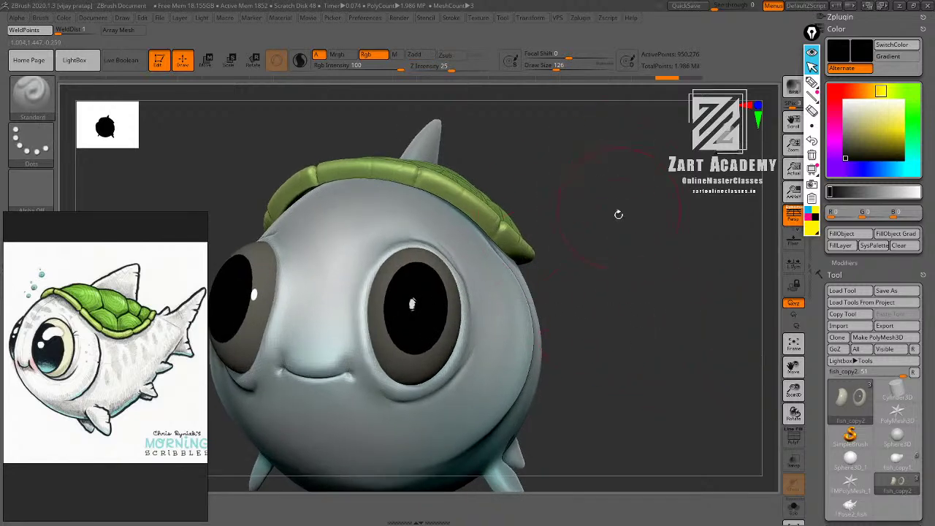
pyautogui.keyDown('alt'); pyautogui.moveTo(619, 214); pyautogui.dragTo(639, 208); pyautogui.keyUp('alt')
pyautogui.click(913, 169)
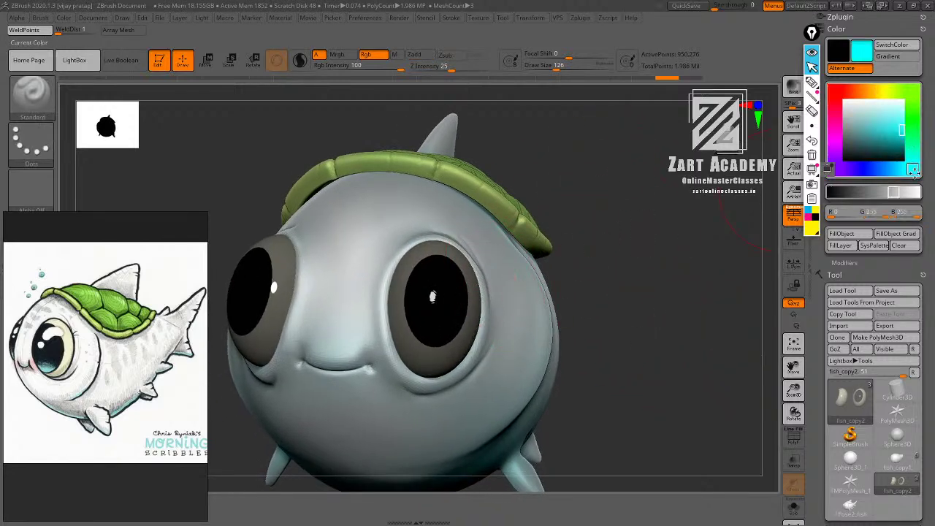
pyautogui.moveTo(868, 126); pyautogui.dragTo(873, 118)
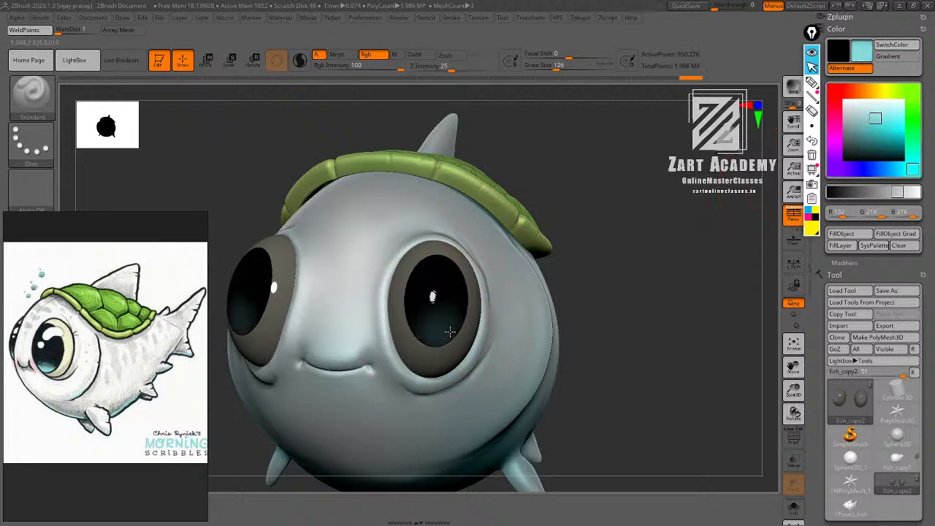
pyautogui.click(459, 279)
pyautogui.press('[')
pyautogui.press('[')
pyautogui.press('[')
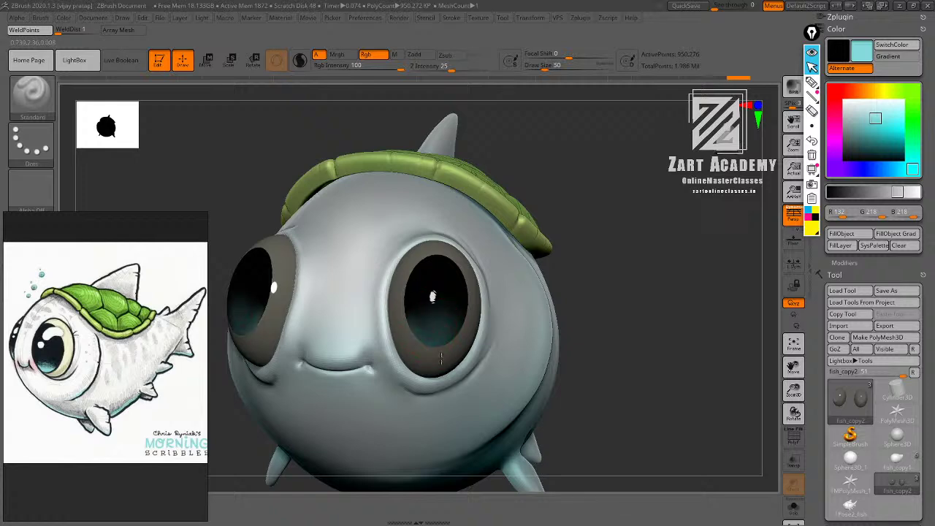
pyautogui.moveTo(410, 317)
pyautogui.mouseDown()
pyautogui.moveTo(450, 349)
pyautogui.moveTo(431, 316)
pyautogui.moveTo(423, 344)
pyautogui.moveTo(465, 299)
pyautogui.mouseUp()
# Undo the last teal strokes and repaint the lower pupils as a stronger teal gradient with draw size 62.
pyautogui.press(']')
pyautogui.hotkey('ctrl', 'z')
pyautogui.hotkey('ctrl', 'z')
pyautogui.hotkey('ctrl', 'z')
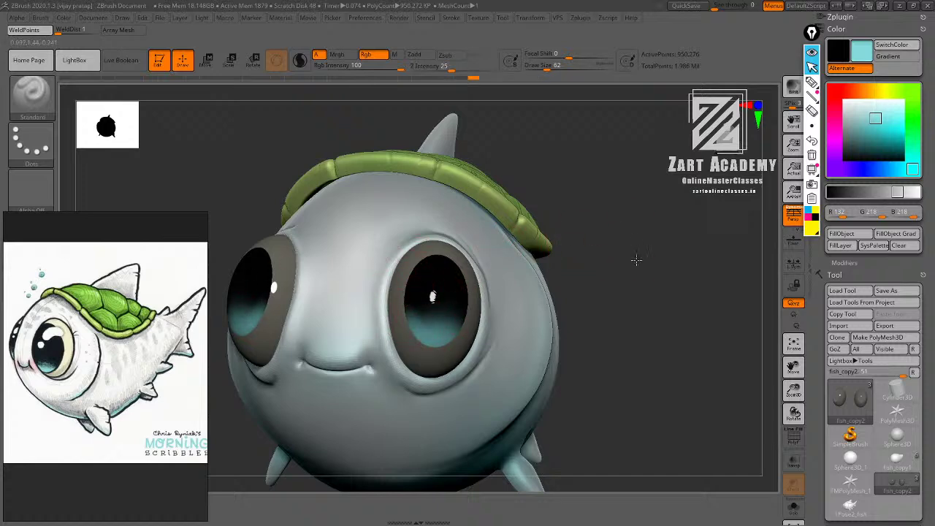
pyautogui.moveTo(635, 261)
pyautogui.mouseDown()
pyautogui.moveTo(637, 213)
pyautogui.moveTo(643, 227)
pyautogui.mouseUp()
pyautogui.moveTo(643, 227)
pyautogui.keyDown('alt'); pyautogui.mouseDown()
pyautogui.moveTo(633, 192)
pyautogui.moveTo(669, 259)
pyautogui.moveTo(635, 224)
pyautogui.moveTo(647, 256)
pyautogui.moveTo(652, 187)
pyautogui.moveTo(603, 211)
pyautogui.mouseUp(); pyautogui.keyUp('alt')
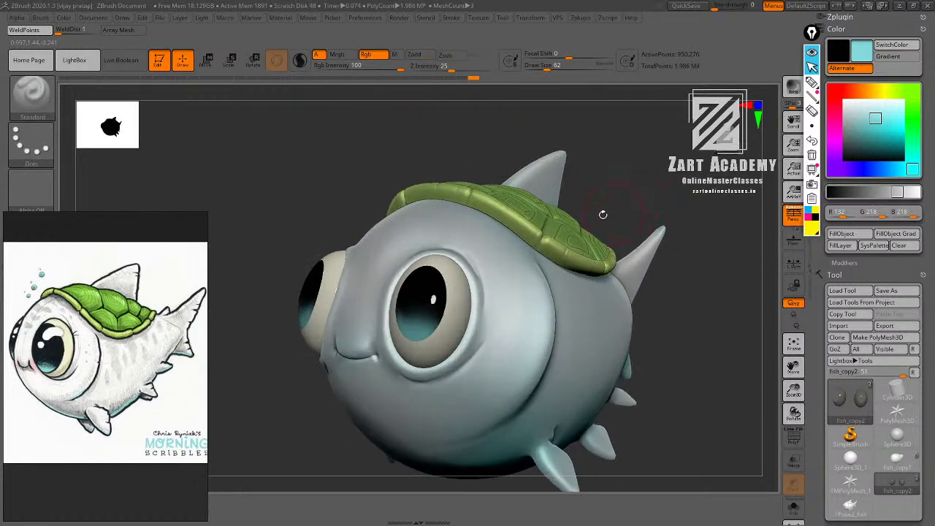
pyautogui.moveTo(448, 285); pyautogui.dragTo(414, 280)
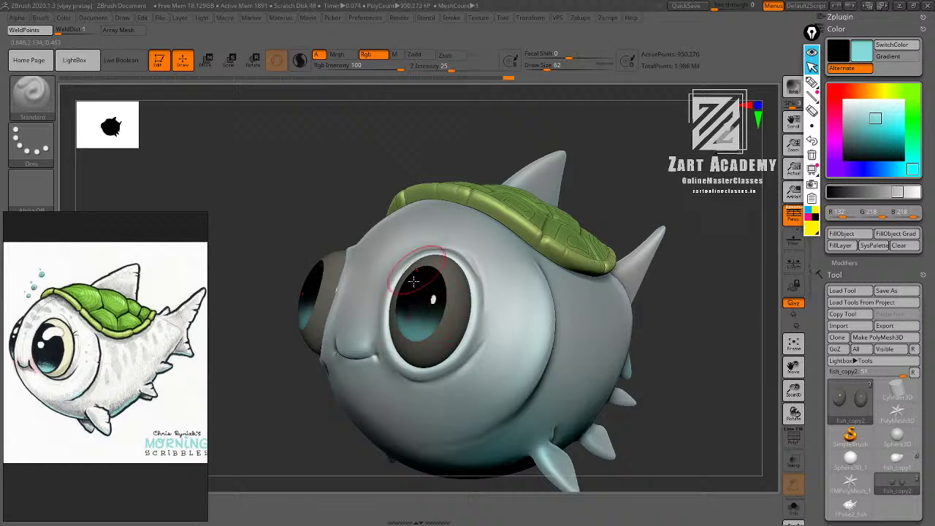
pyautogui.moveTo(415, 328); pyautogui.dragTo(424, 321)
# Paint a small white highlight on each pupil using RGB 255, 255, 255 and a draw size of 14.
pyautogui.keyDown('alt'); pyautogui.moveTo(578, 198); pyautogui.dragTo(553, 165); pyautogui.keyUp('alt')
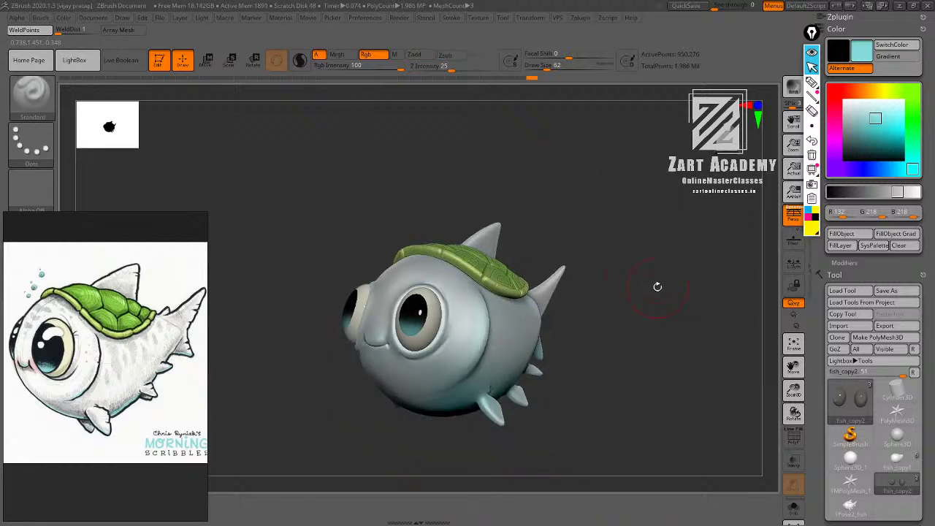
pyautogui.keyDown('alt'); pyautogui.moveTo(658, 288); pyautogui.dragTo(646, 238); pyautogui.keyUp('alt')
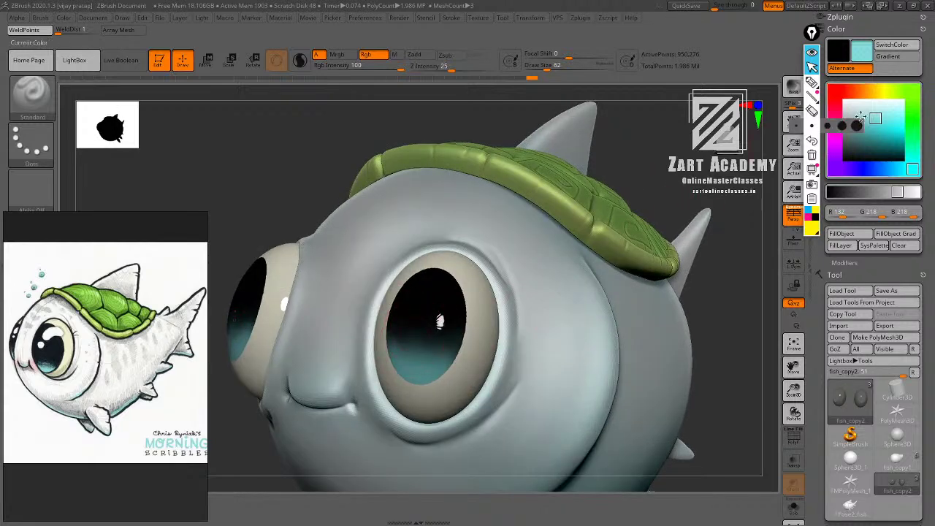
pyautogui.moveTo(860, 116); pyautogui.dragTo(843, 100)
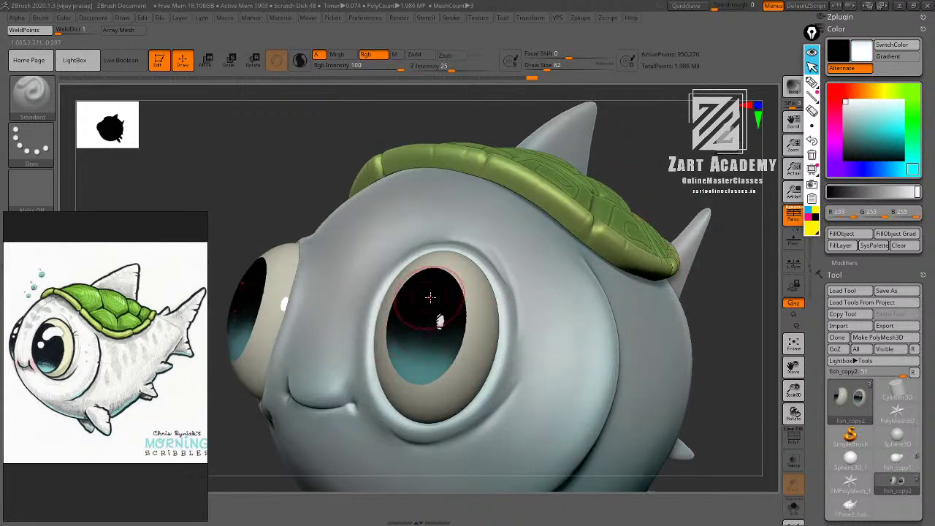
pyautogui.press('[')
pyautogui.press('[')
pyautogui.press('[')
pyautogui.press('[')
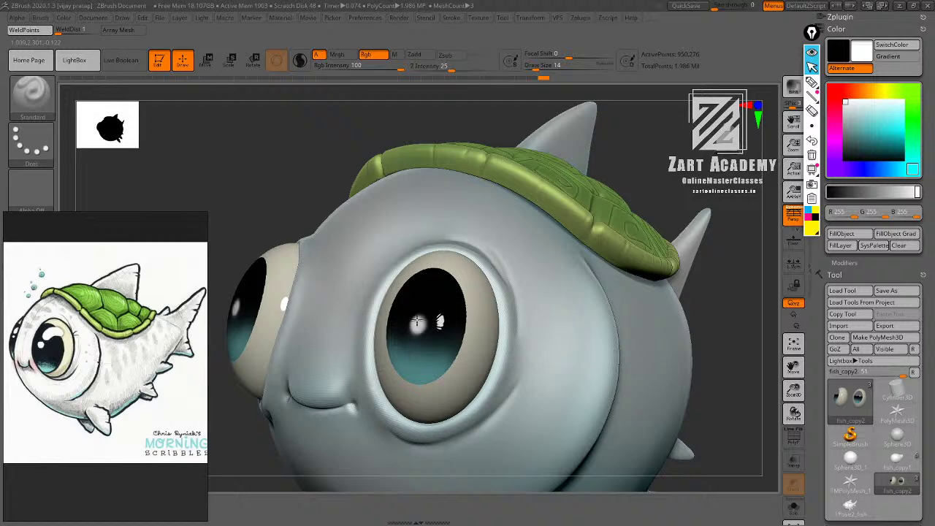
pyautogui.moveTo(417, 321)
pyautogui.mouseDown()
pyautogui.moveTo(425, 318)
pyautogui.moveTo(419, 325)
pyautogui.mouseUp()
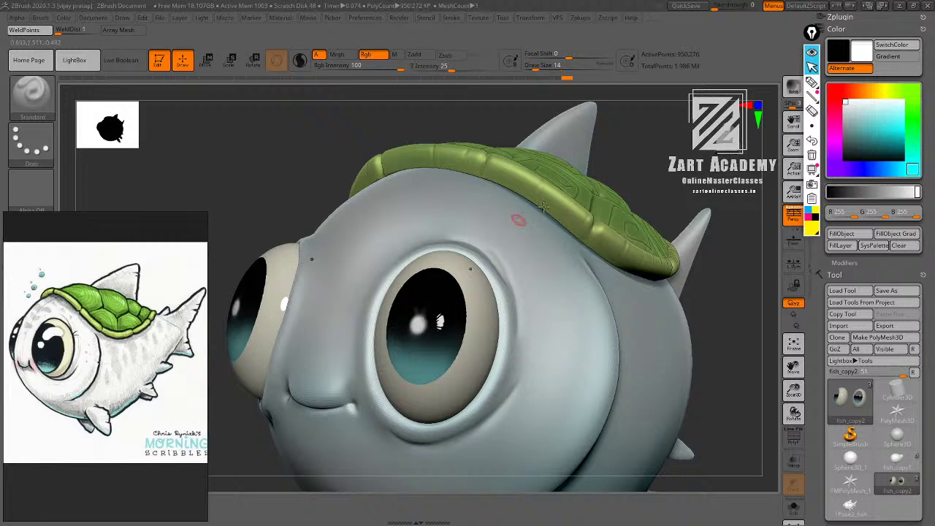
pyautogui.keyDown('alt'); pyautogui.moveTo(649, 160); pyautogui.dragTo(634, 227); pyautogui.keyUp('alt')
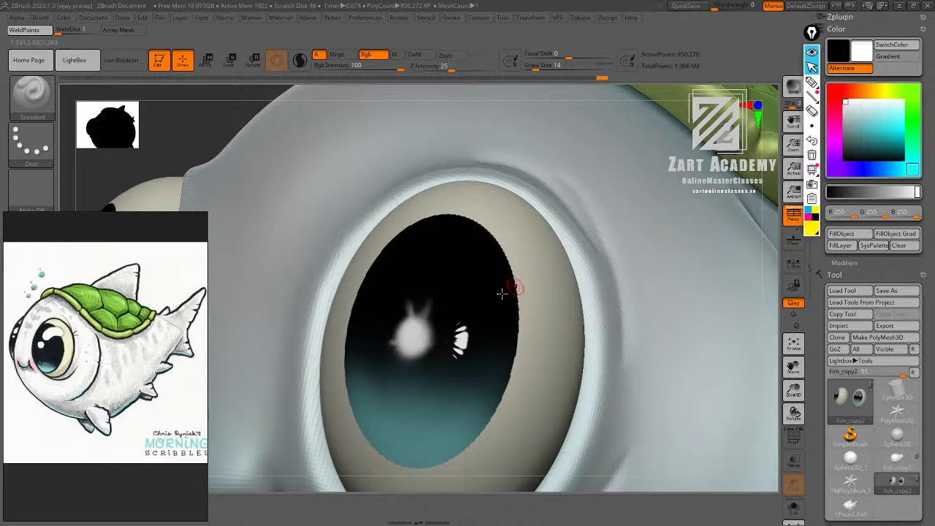
pyautogui.moveTo(510, 322); pyautogui.dragTo(528, 312, button='right')
pyautogui.press('f')
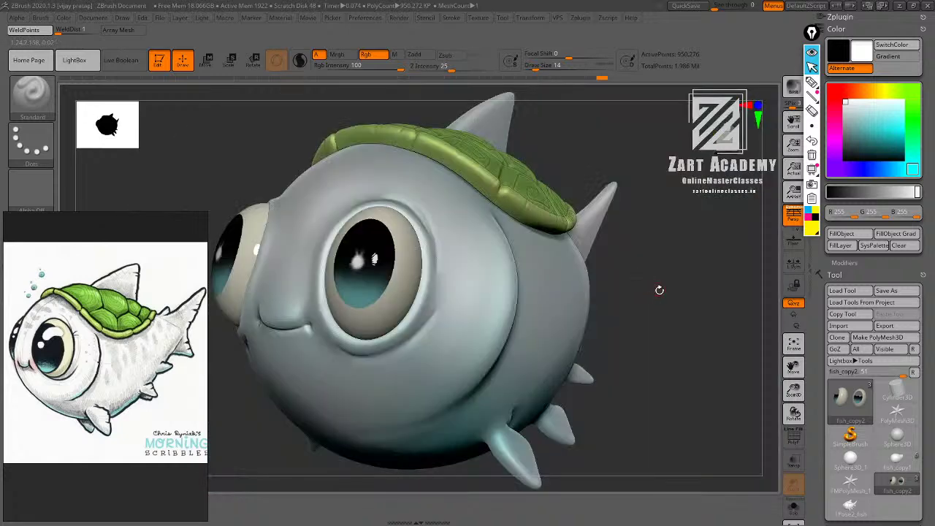
# Make the green shell the active subtool and bring its top surface into view.
pyautogui.keyDown('alt'); pyautogui.moveTo(660, 290); pyautogui.dragTo(620, 235); pyautogui.keyUp('alt')
pyautogui.moveTo(637, 294); pyautogui.dragTo(663, 310)
pyautogui.keyDown('alt'); pyautogui.click(529, 258); pyautogui.keyUp('alt')
pyautogui.moveTo(604, 165); pyautogui.dragTo(605, 192)
pyautogui.keyDown('alt'); pyautogui.moveTo(605, 192); pyautogui.dragTo(601, 227); pyautogui.keyUp('alt')
pyautogui.moveTo(600, 226); pyautogui.dragTo(590, 231, button='right')
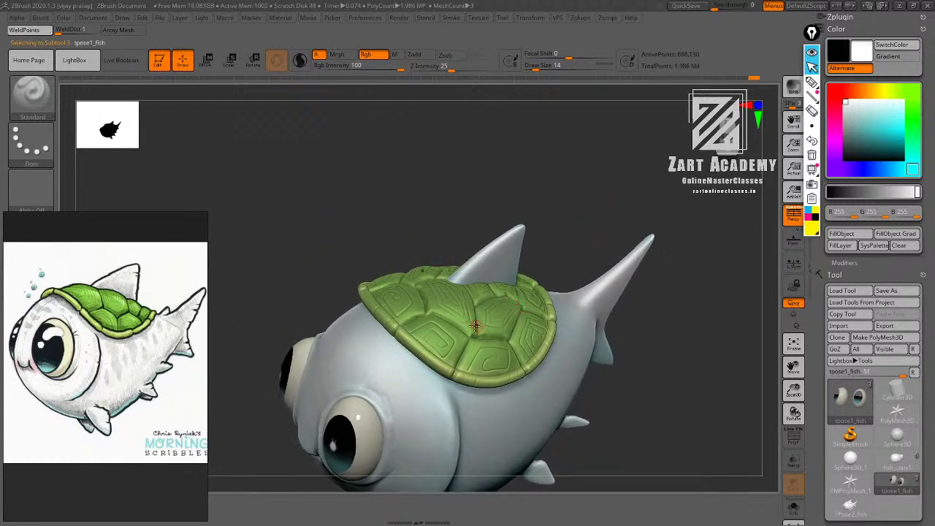
# Sample the shell's green, RGB 153, 207, 98, as the paint colour and shift it to a darker shade.
pyautogui.keyDown('alt'); pyautogui.moveTo(583, 235); pyautogui.dragTo(583, 171); pyautogui.keyUp('alt')
pyautogui.moveTo(886, 130); pyautogui.dragTo(467, 312)
pyautogui.moveTo(928, 518); pyautogui.dragTo(926, 303)
pyautogui.moveTo(892, 47); pyautogui.dragTo(888, 262)
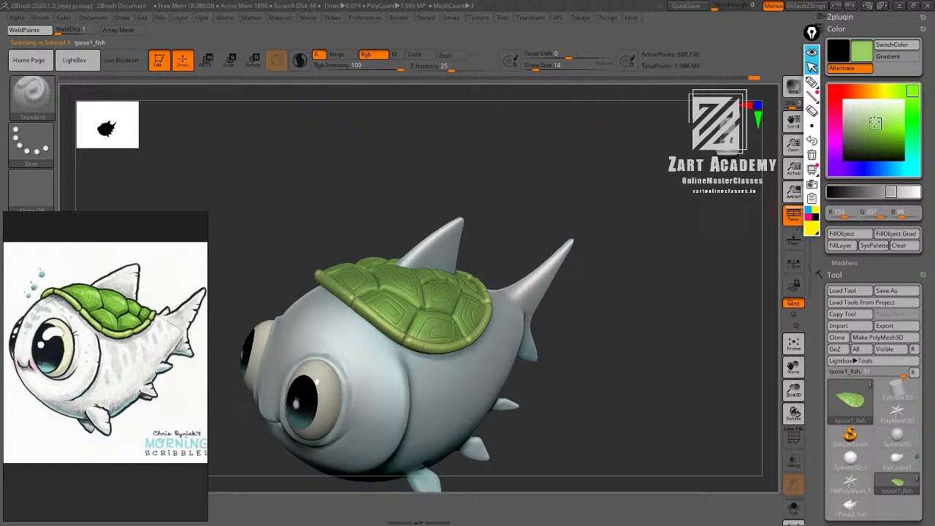
pyautogui.moveTo(875, 122)
pyautogui.mouseDown()
pyautogui.moveTo(568, 194)
pyautogui.moveTo(448, 273)
pyautogui.moveTo(444, 295)
pyautogui.mouseUp()
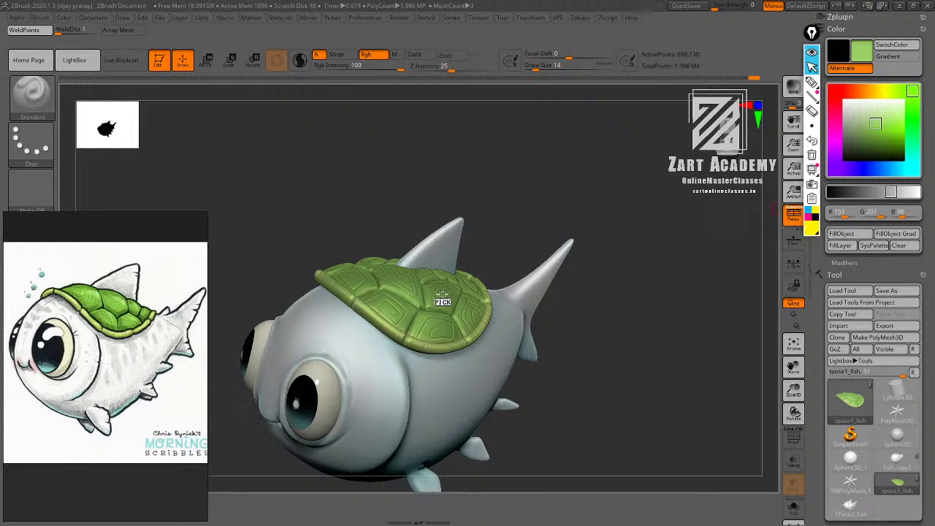
pyautogui.moveTo(442, 294); pyautogui.dragTo(442, 294)
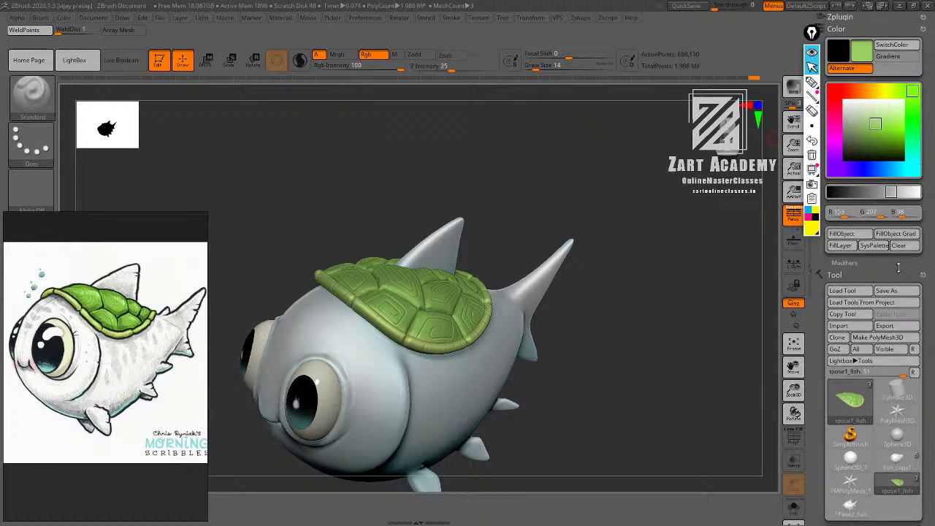
pyautogui.moveTo(871, 125); pyautogui.dragTo(871, 140)
# Mask the grooves of the shell with Mask By Cavity at intensity 100.
pyautogui.moveTo(632, 359); pyautogui.dragTo(637, 279)
pyautogui.moveTo(927, 334); pyautogui.dragTo(921, 30)
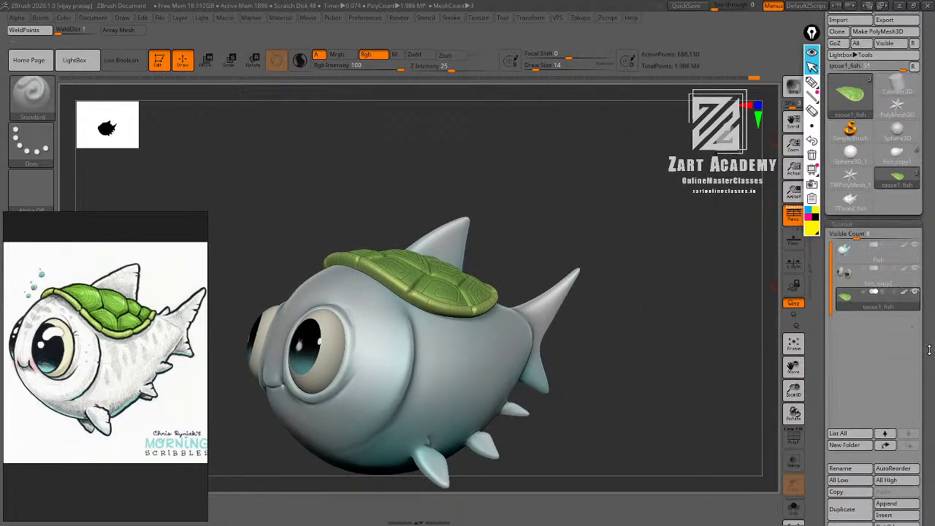
pyautogui.moveTo(922, 364); pyautogui.dragTo(917, 298)
pyautogui.scroll(-5, 917, 298)
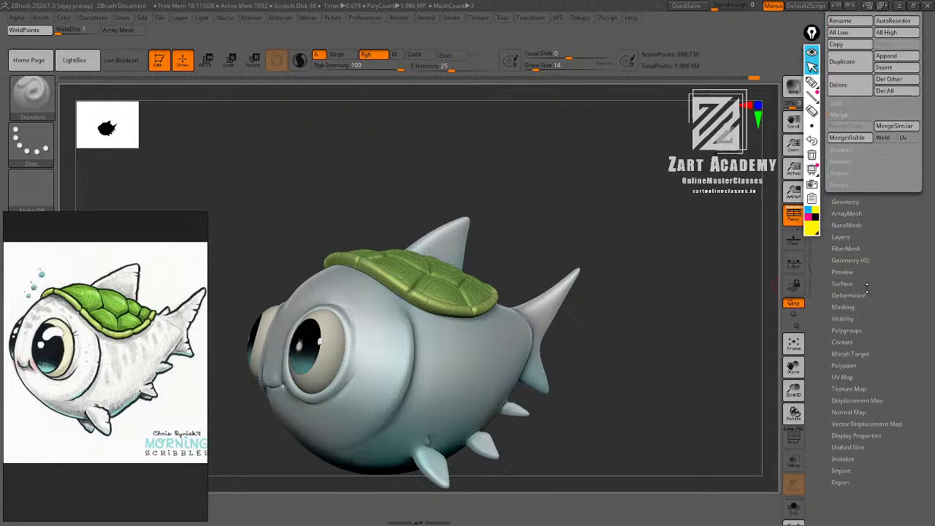
pyautogui.moveTo(876, 303); pyautogui.dragTo(879, 340)
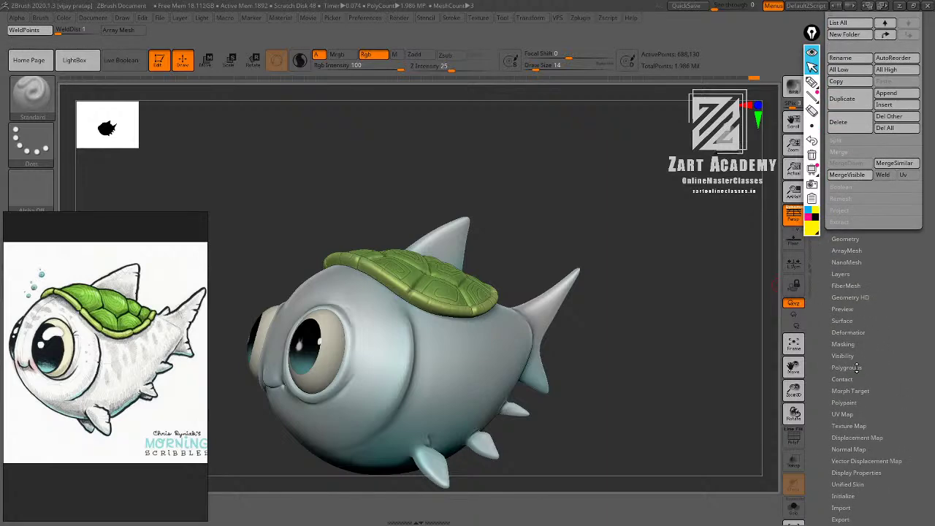
pyautogui.click(843, 344)
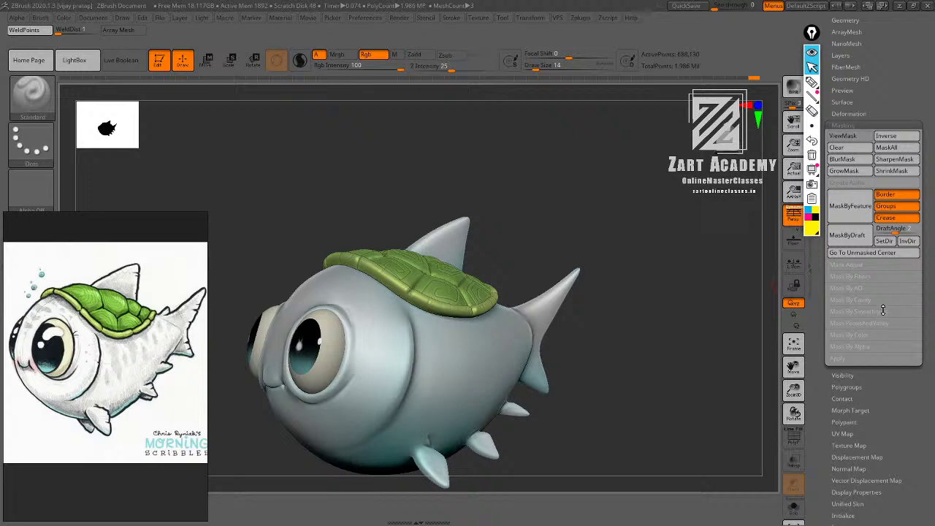
pyautogui.click(866, 299)
pyautogui.click(865, 311)
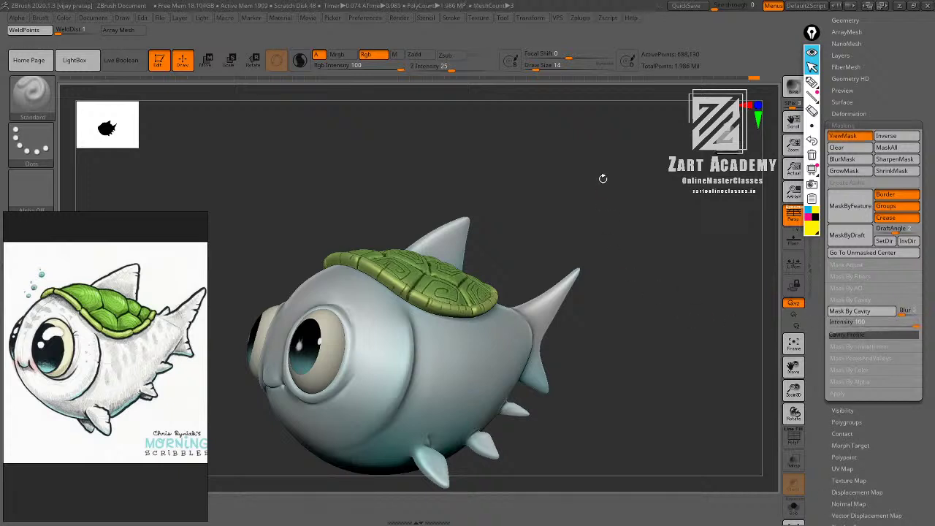
# Invert the cavity mask and darken the shell's grooves with the darker green, toggling the mask display to check.
pyautogui.moveTo(604, 180); pyautogui.dragTo(584, 266)
pyautogui.keyDown('ctrl'); pyautogui.click(635, 227); pyautogui.keyUp('ctrl')
pyautogui.keyDown('alt'); pyautogui.moveTo(473, 193); pyautogui.dragTo(507, 171); pyautogui.keyUp('alt')
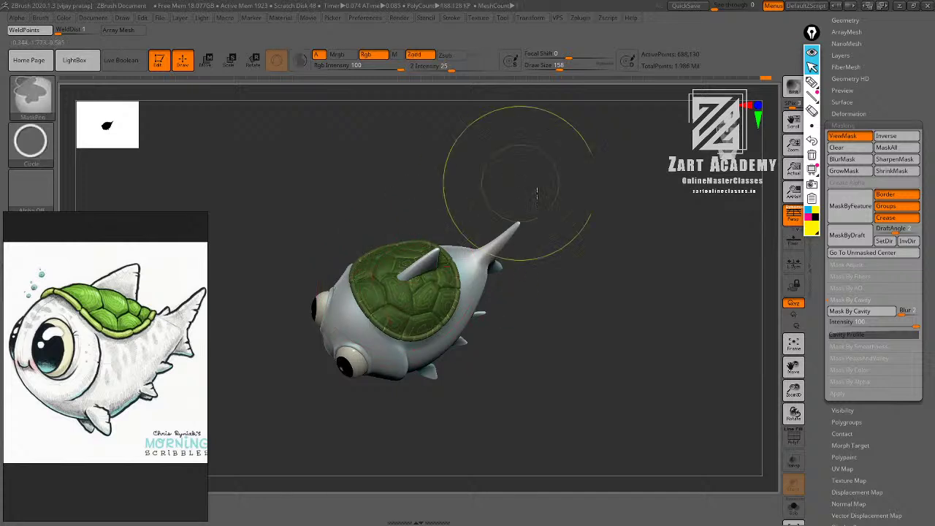
pyautogui.hotkey('ctrl', 'h')
pyautogui.moveTo(618, 217); pyautogui.dragTo(557, 191)
pyautogui.hotkey('ctrl', 'h')
pyautogui.moveTo(408, 330); pyautogui.dragTo(400, 294)
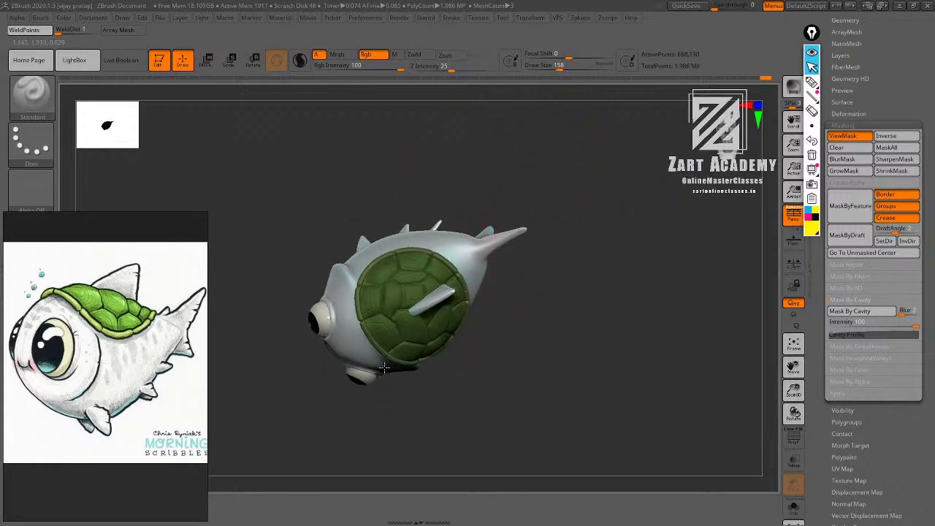
pyautogui.moveTo(383, 368); pyautogui.dragTo(647, 247)
pyautogui.hotkey('ctrl', 'h')
# Invert the shell's cavity mask and paint the raised plates with a lighter green at brush size 58.
pyautogui.keyDown('ctrl'); pyautogui.click(648, 229); pyautogui.keyUp('ctrl')
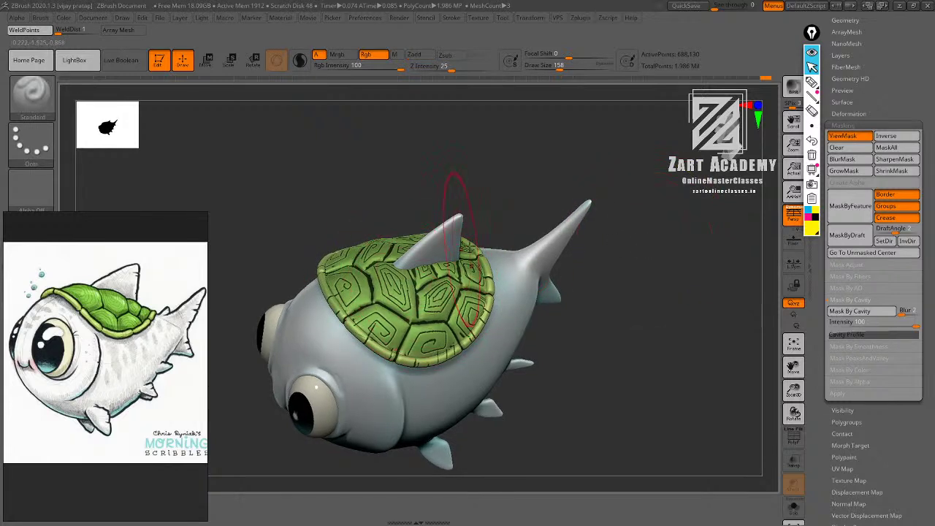
pyautogui.press('space')
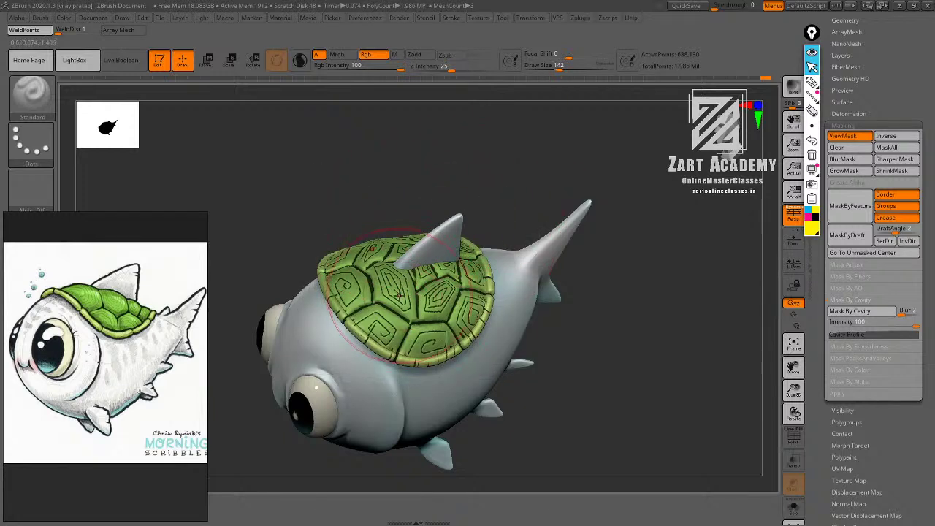
pyautogui.press('[')
pyautogui.press('[')
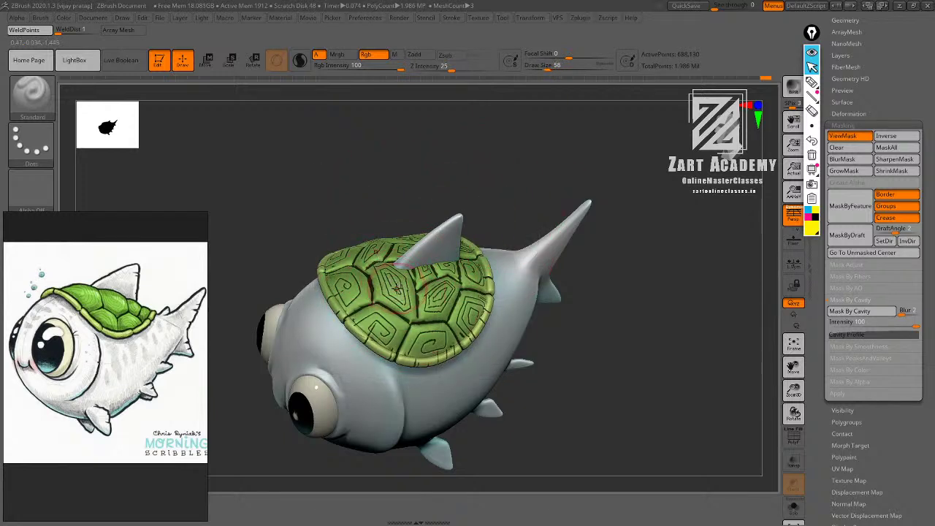
pyautogui.moveTo(368, 287); pyautogui.dragTo(341, 293)
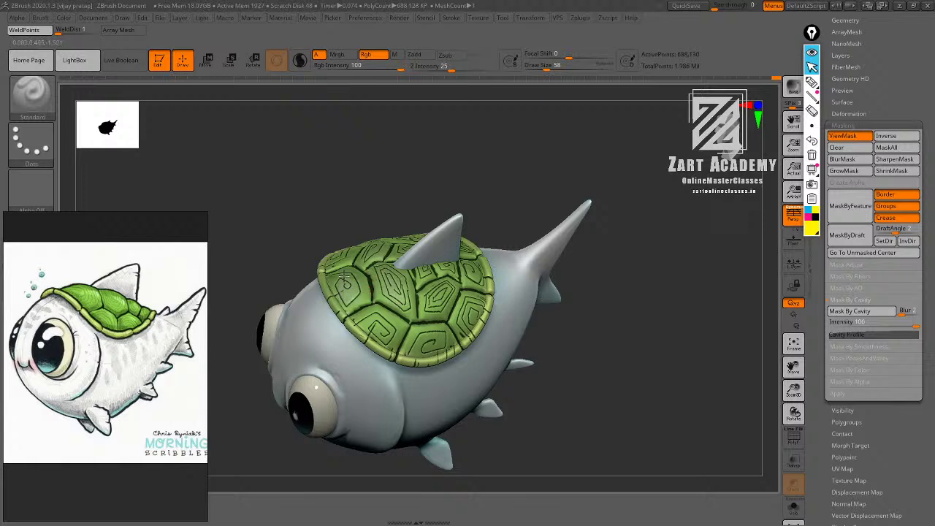
pyautogui.moveTo(548, 166)
pyautogui.keyDown('alt'); pyautogui.mouseDown()
pyautogui.moveTo(552, 193)
pyautogui.moveTo(531, 250)
pyautogui.mouseUp(); pyautogui.keyUp('alt')
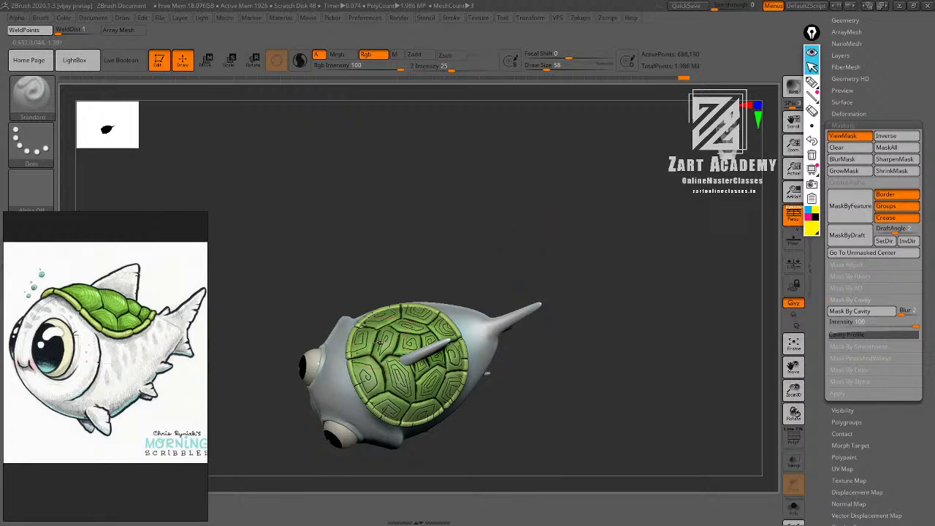
pyautogui.moveTo(413, 275); pyautogui.dragTo(414, 316)
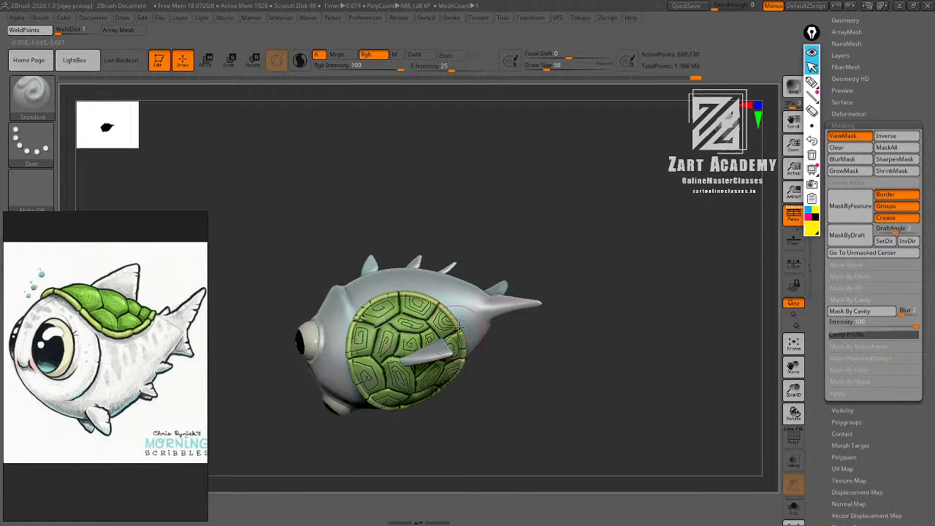
pyautogui.moveTo(458, 327); pyautogui.dragTo(544, 186, button='right')
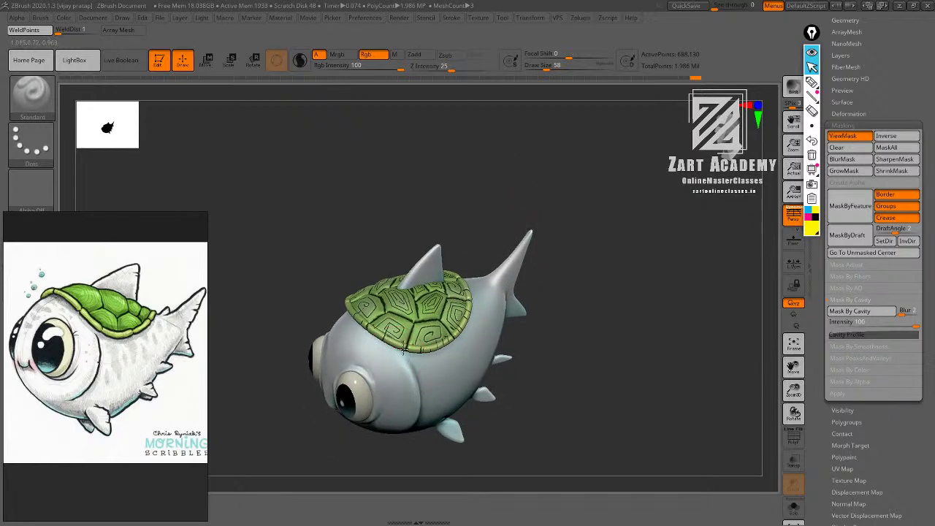
pyautogui.moveTo(489, 200)
pyautogui.mouseDown(button='right')
pyautogui.moveTo(558, 223)
pyautogui.moveTo(566, 261)
pyautogui.mouseUp(button='right')
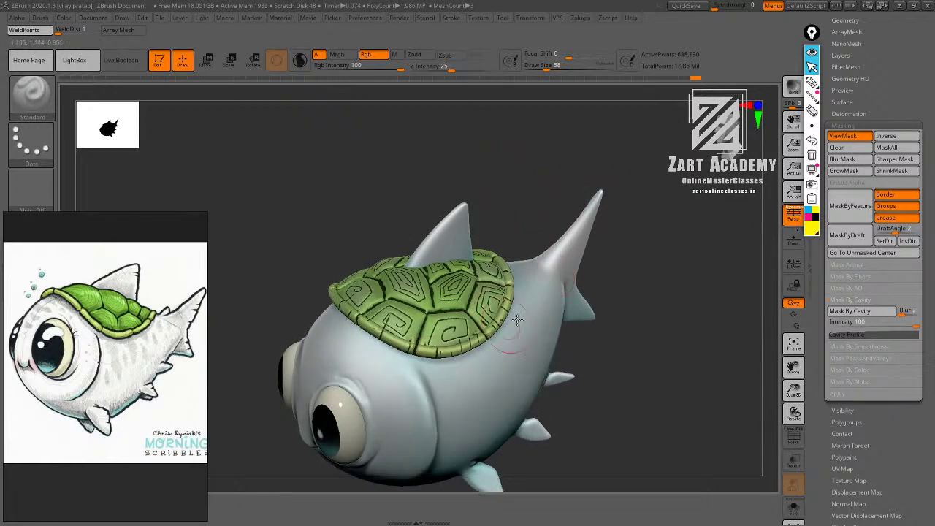
# Toggle the mask display to compare the shell's shading, leaving the mask hidden.
pyautogui.hotkey('ctrl', 'h')
pyautogui.moveTo(676, 278); pyautogui.dragTo(649, 284, button='right')
pyautogui.hotkey('ctrl', 'h')
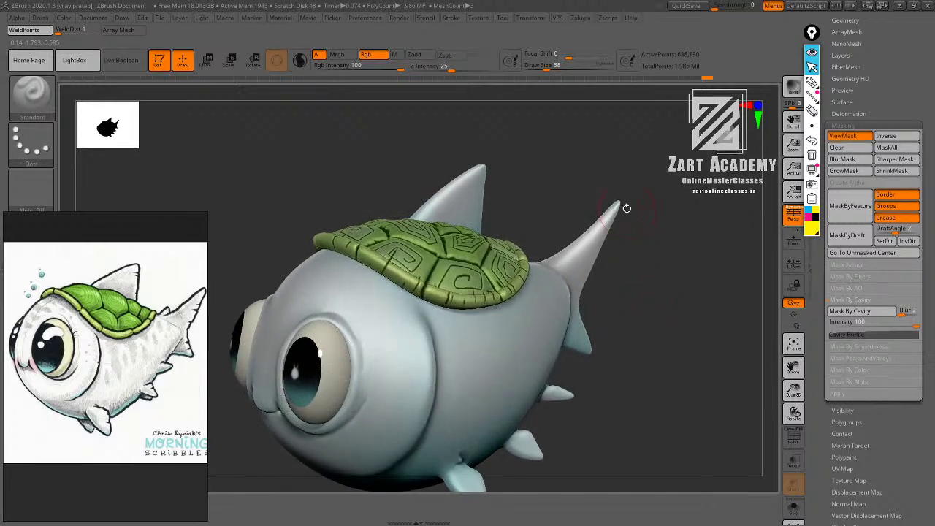
pyautogui.moveTo(650, 233)
pyautogui.mouseDown(button='right')
pyautogui.moveTo(663, 264)
pyautogui.moveTo(656, 290)
pyautogui.mouseUp(button='right')
pyautogui.hotkey('ctrl', 'h')
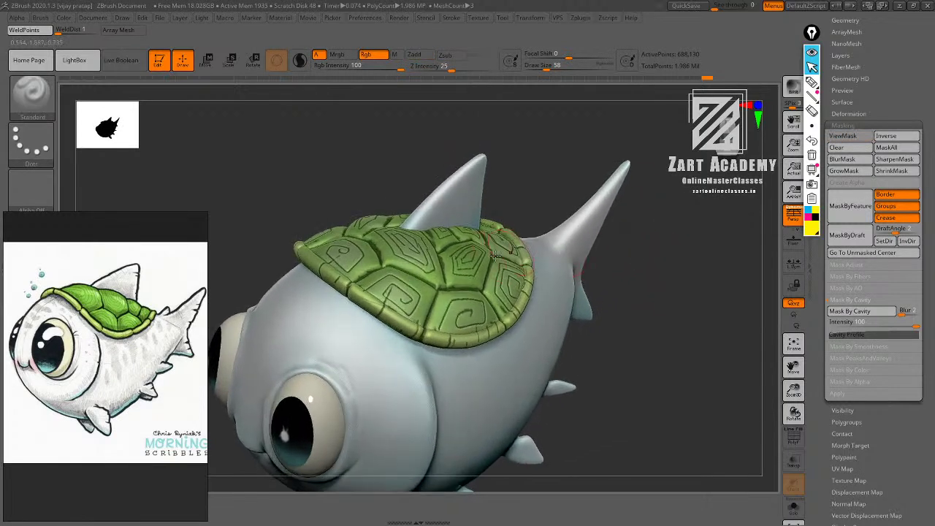
pyautogui.moveTo(556, 146); pyautogui.dragTo(551, 174, button='right')
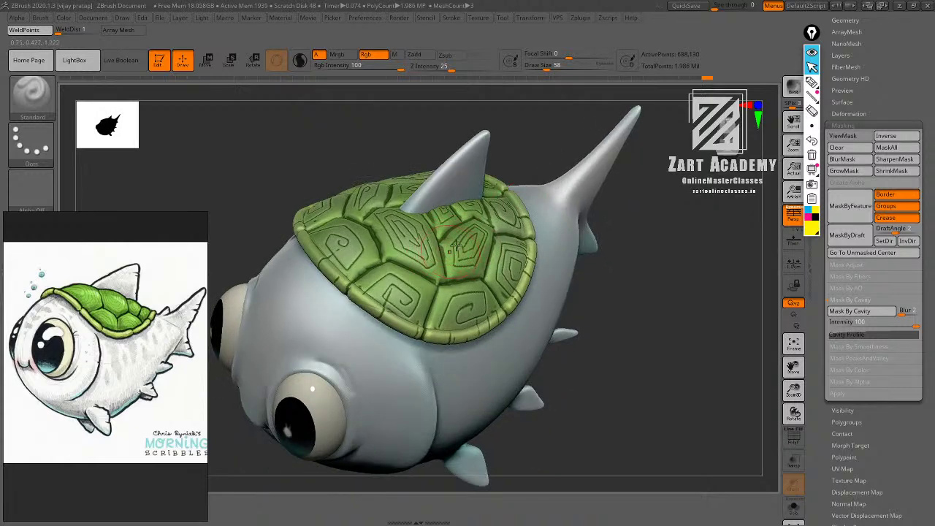
# Adjust the green paint colour and paint over the shell's plates from several angles at brush size 78.
pyautogui.press('space')
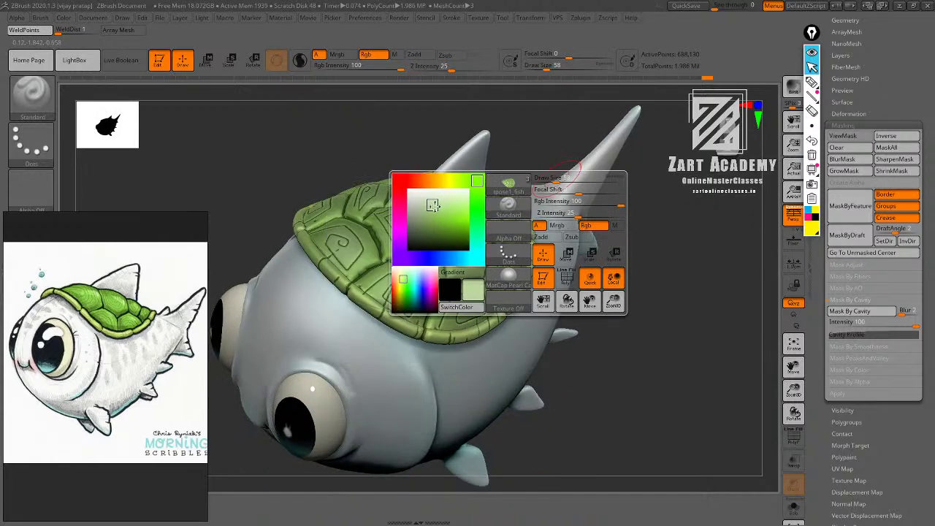
pyautogui.moveTo(432, 203); pyautogui.dragTo(437, 226)
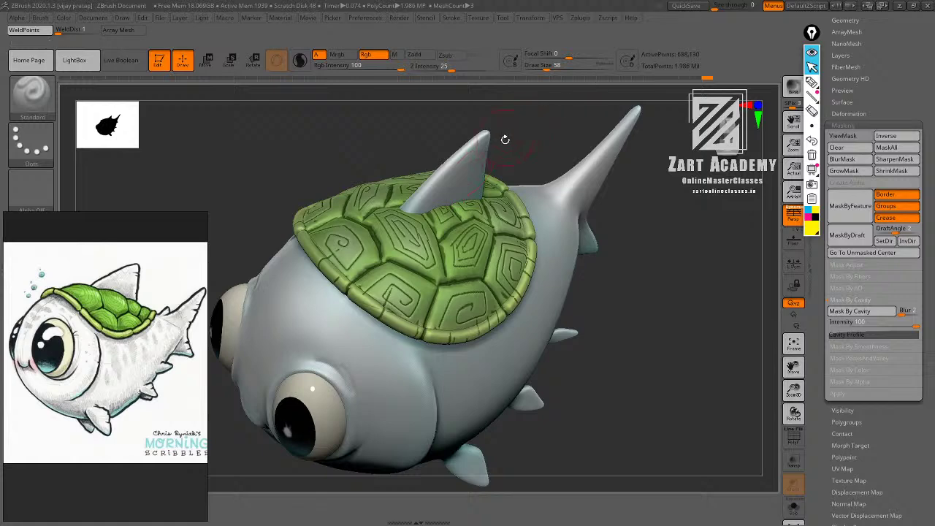
pyautogui.moveTo(524, 151); pyautogui.dragTo(447, 264)
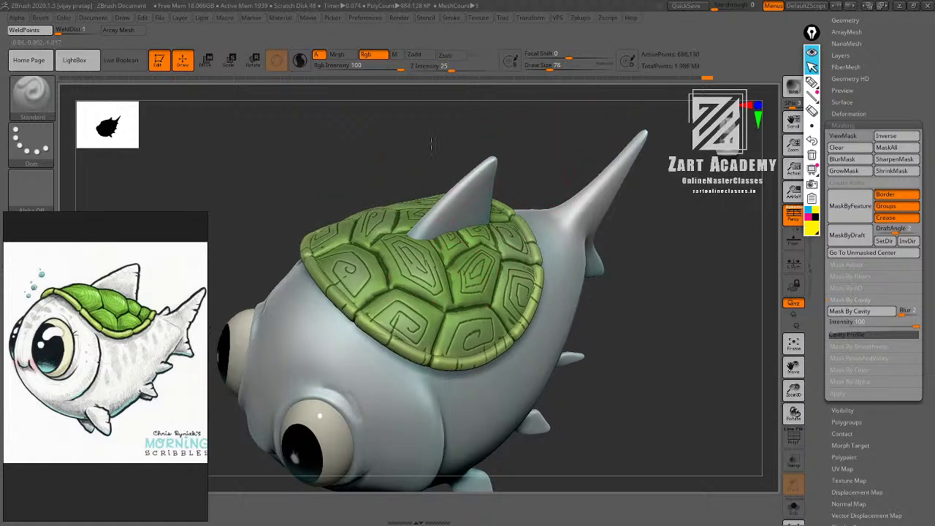
pyautogui.moveTo(432, 141); pyautogui.dragTo(390, 271)
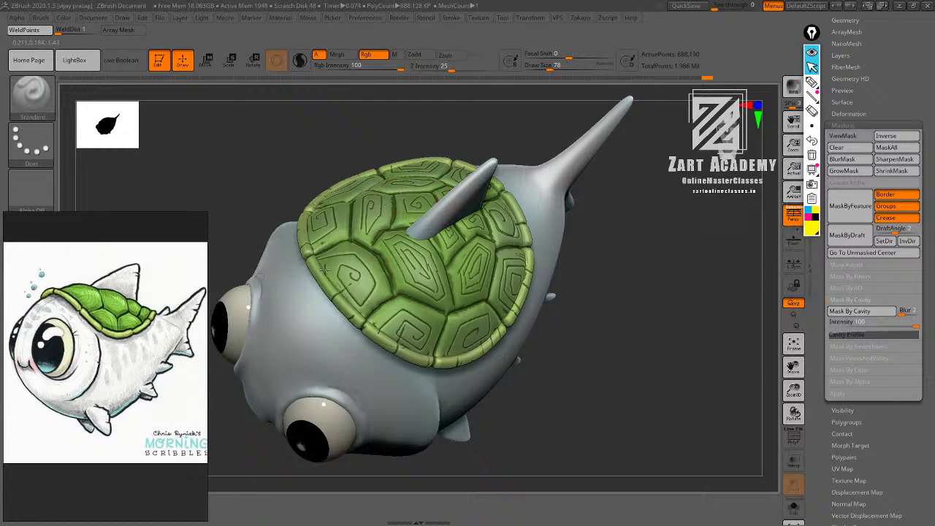
pyautogui.keyDown('alt'); pyautogui.moveTo(439, 115); pyautogui.dragTo(562, 219); pyautogui.keyUp('alt')
pyautogui.keyDown('alt'); pyautogui.moveTo(478, 172); pyautogui.dragTo(472, 136); pyautogui.keyUp('alt')
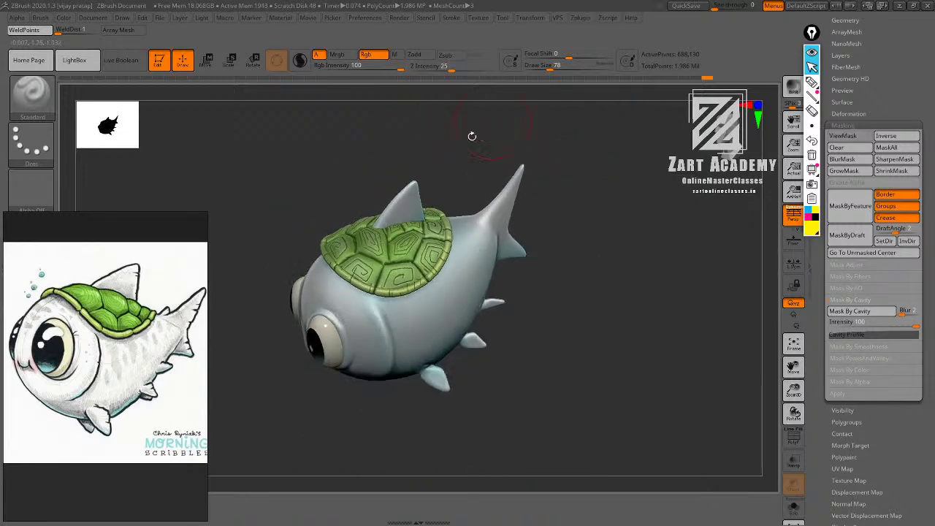
pyautogui.moveTo(373, 288); pyautogui.dragTo(374, 230)
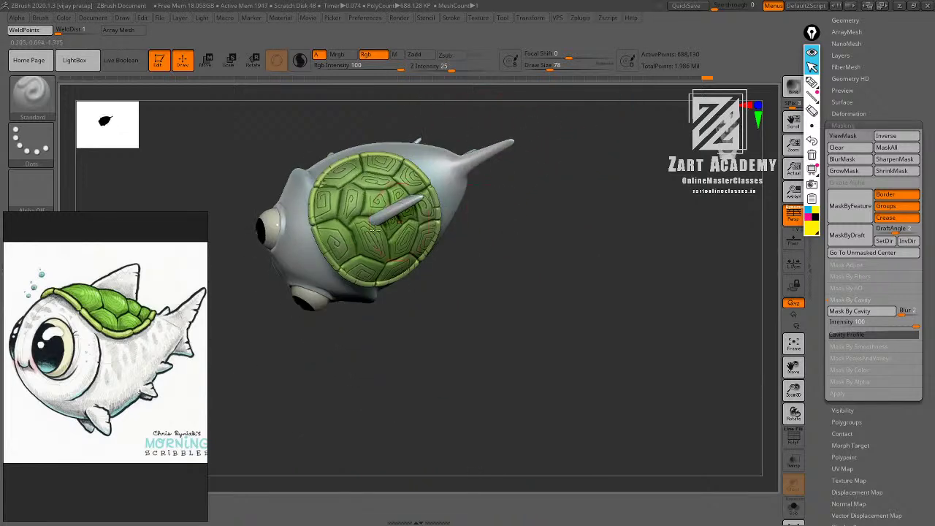
pyautogui.moveTo(537, 132); pyautogui.dragTo(553, 170)
pyautogui.keyDown('alt'); pyautogui.moveTo(553, 169); pyautogui.dragTo(549, 272); pyautogui.keyUp('alt')
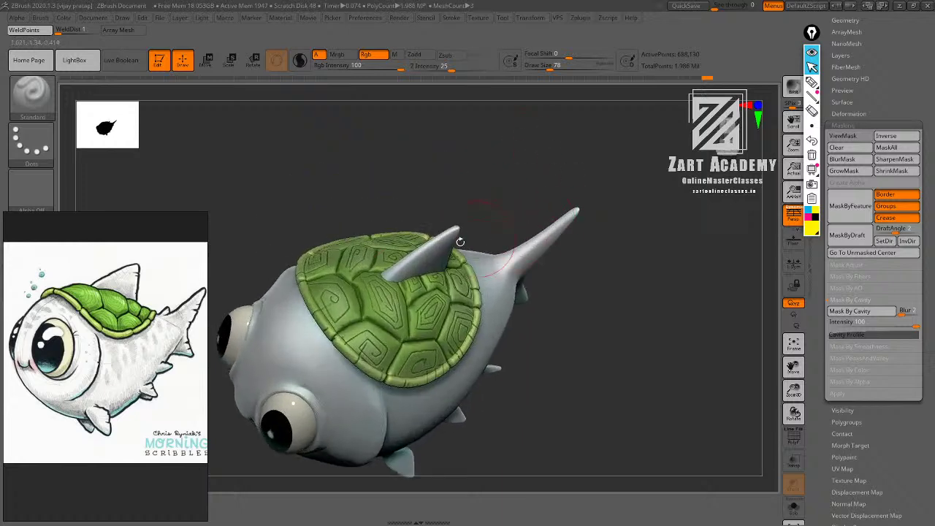
pyautogui.moveTo(497, 175)
pyautogui.keyDown('alt'); pyautogui.mouseDown()
pyautogui.moveTo(499, 192)
pyautogui.moveTo(534, 202)
pyautogui.moveTo(527, 219)
pyautogui.mouseUp(); pyautogui.keyUp('alt')
# Fine-tune the pale green and blend the plate highlights, using the Smooth brush to soften them.
pyautogui.press('space')
pyautogui.moveTo(289, 320); pyautogui.dragTo(288, 326)
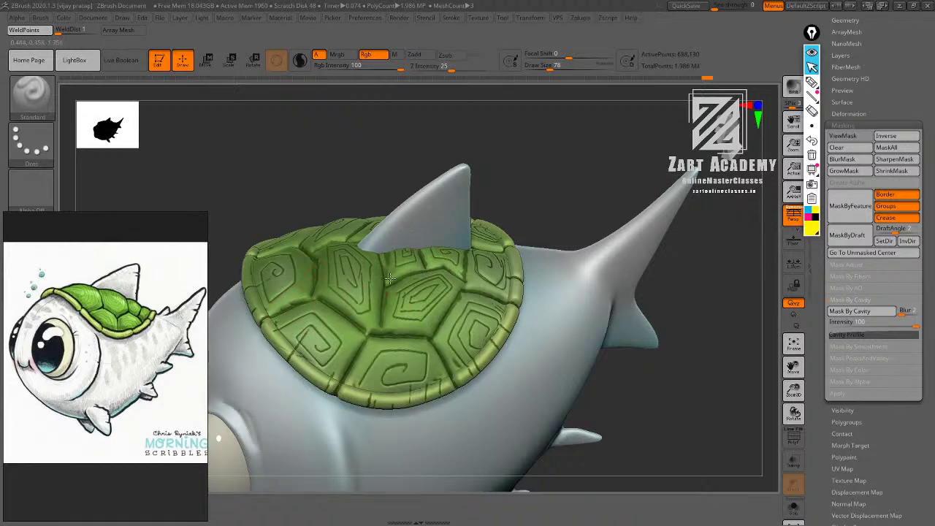
pyautogui.keyDown('ctrl'); pyautogui.moveTo(435, 271); pyautogui.dragTo(453, 252, button='right'); pyautogui.keyUp('ctrl')
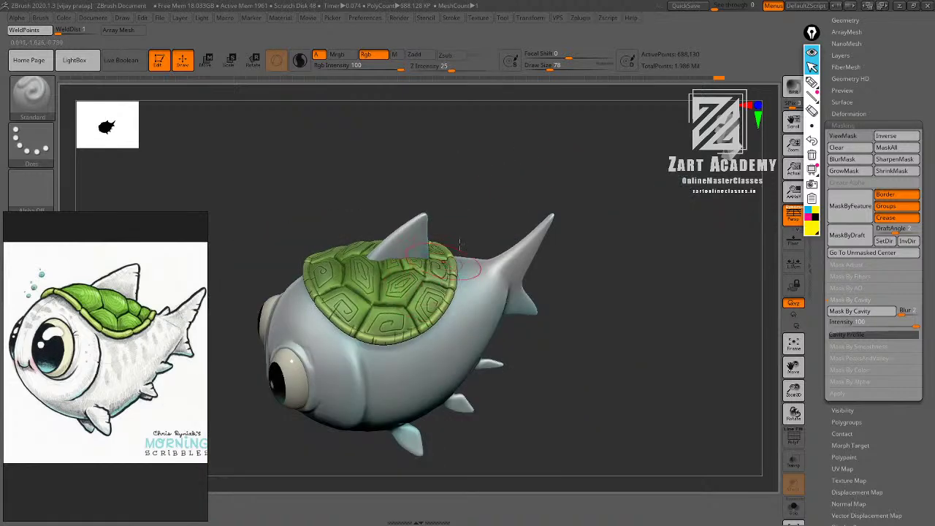
pyautogui.moveTo(510, 172); pyautogui.dragTo(527, 192)
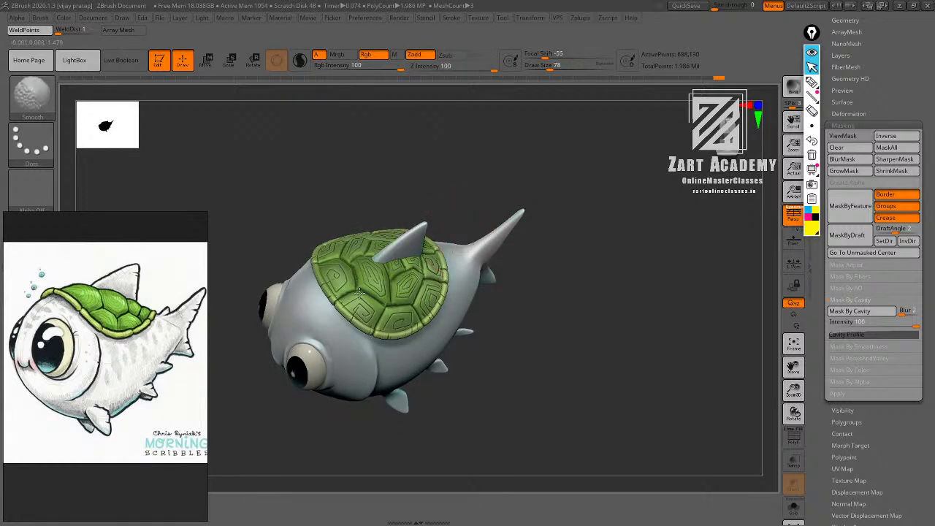
pyautogui.moveTo(416, 209); pyautogui.dragTo(355, 256)
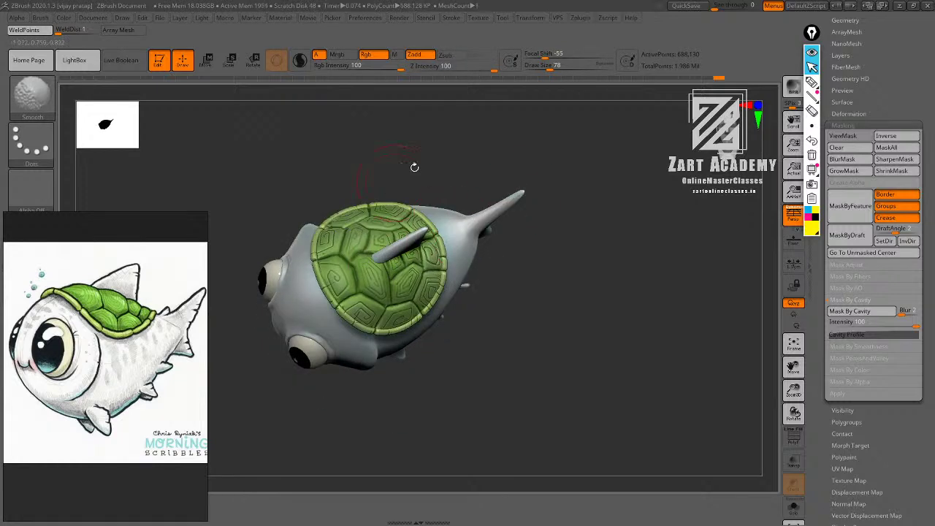
# Examine the shell's colouring from above, the front and the side against the reference.
pyautogui.moveTo(414, 168); pyautogui.dragTo(414, 140)
pyautogui.moveTo(531, 175)
pyautogui.mouseDown()
pyautogui.moveTo(532, 124)
pyautogui.moveTo(504, 167)
pyautogui.moveTo(531, 226)
pyautogui.moveTo(514, 256)
pyautogui.mouseUp()
pyautogui.keyDown('alt'); pyautogui.moveTo(462, 207); pyautogui.dragTo(461, 127); pyautogui.keyUp('alt')
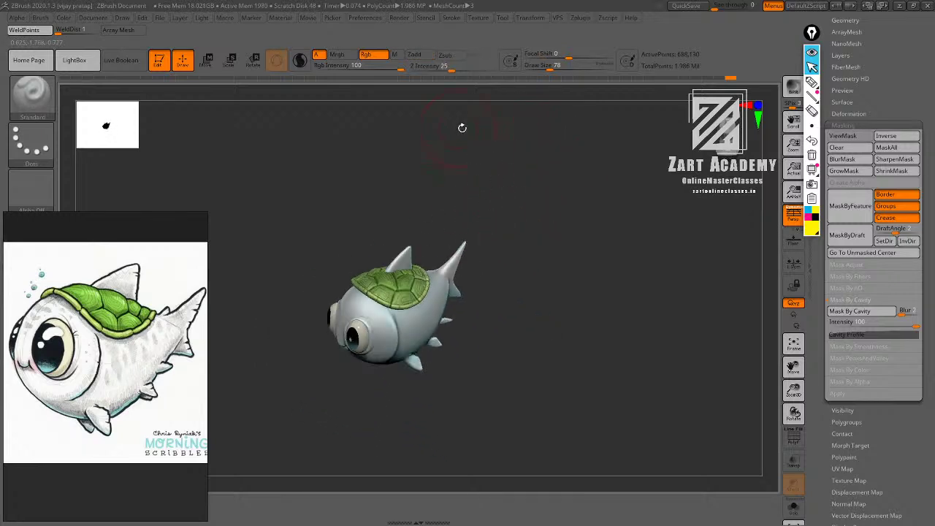
pyautogui.moveTo(618, 290); pyautogui.dragTo(607, 310)
pyautogui.moveTo(653, 284); pyautogui.dragTo(635, 267)
pyautogui.moveTo(495, 208); pyautogui.dragTo(563, 270)
pyautogui.moveTo(406, 236); pyautogui.dragTo(440, 260)
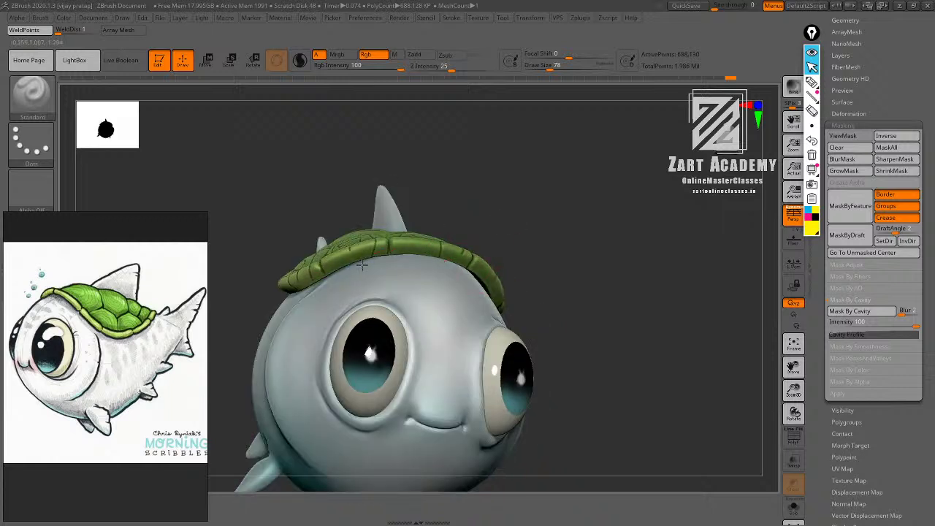
pyautogui.keyDown('alt'); pyautogui.moveTo(553, 242); pyautogui.dragTo(570, 215); pyautogui.keyUp('alt')
pyautogui.keyDown('alt'); pyautogui.moveTo(634, 201); pyautogui.dragTo(532, 209); pyautogui.keyUp('alt')
pyautogui.keyDown('alt'); pyautogui.moveTo(532, 210); pyautogui.dragTo(536, 273); pyautogui.keyUp('alt')
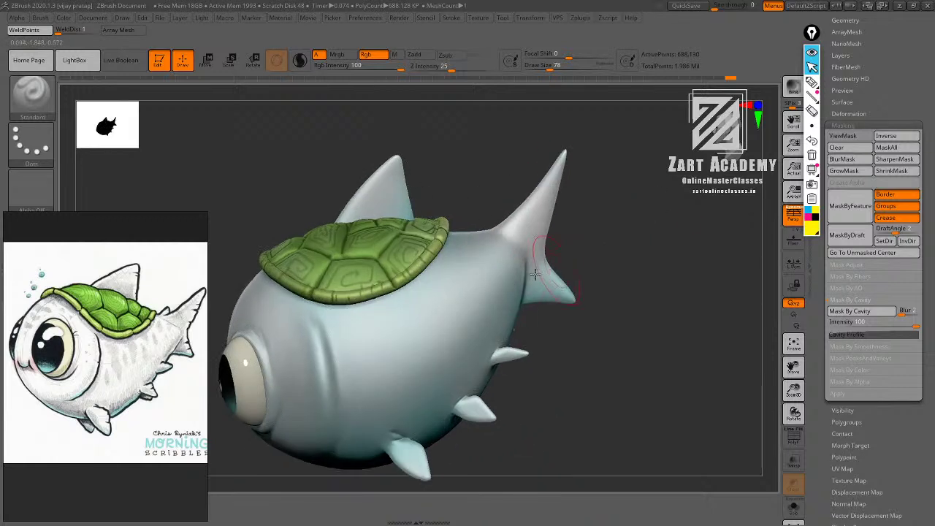
# Shift the paint colour towards yellow and tint the shell's front rim at brush size 38.
pyautogui.moveTo(626, 192); pyautogui.dragTo(670, 307)
pyautogui.press('space')
pyautogui.moveTo(257, 358); pyautogui.dragTo(254, 340)
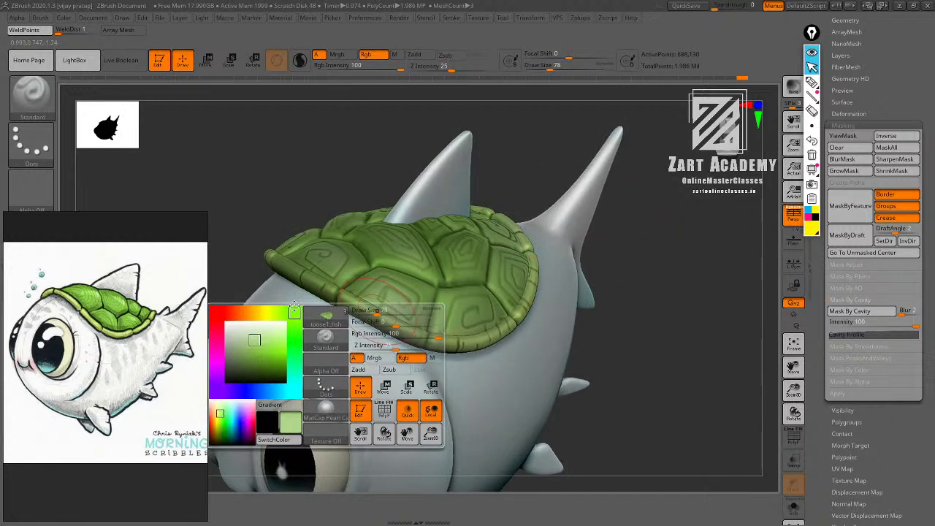
pyautogui.moveTo(285, 313)
pyautogui.mouseDown()
pyautogui.moveTo(269, 314)
pyautogui.moveTo(253, 346)
pyautogui.mouseUp()
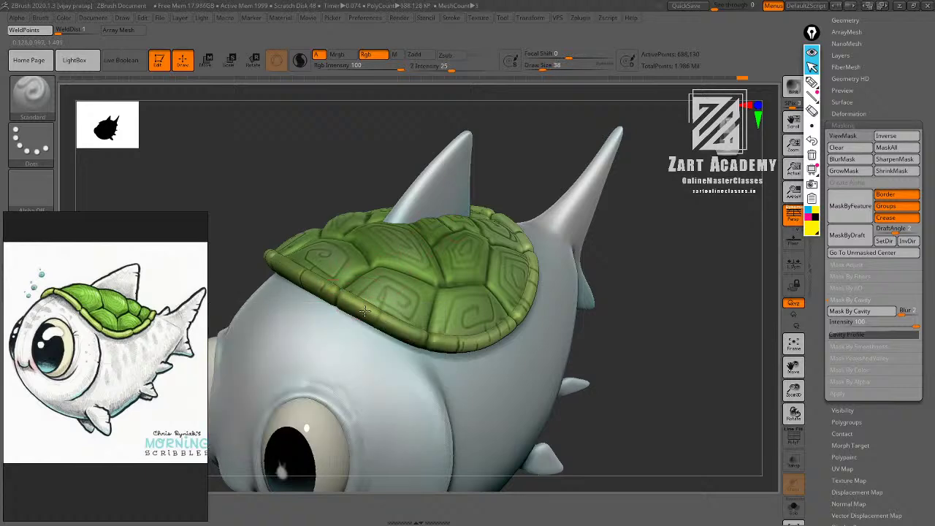
# Choose a lighter yellow and continue tinting along the shell's rim.
pyautogui.press('space')
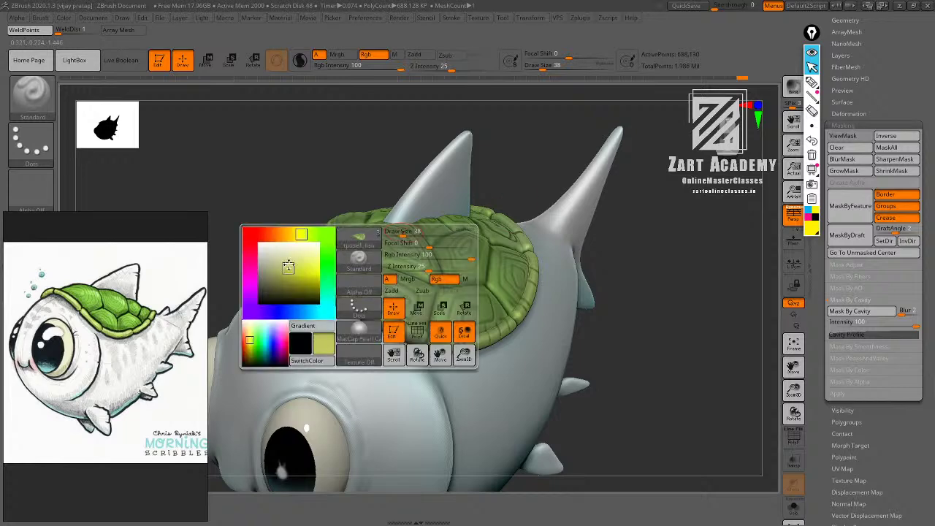
pyautogui.click(287, 261)
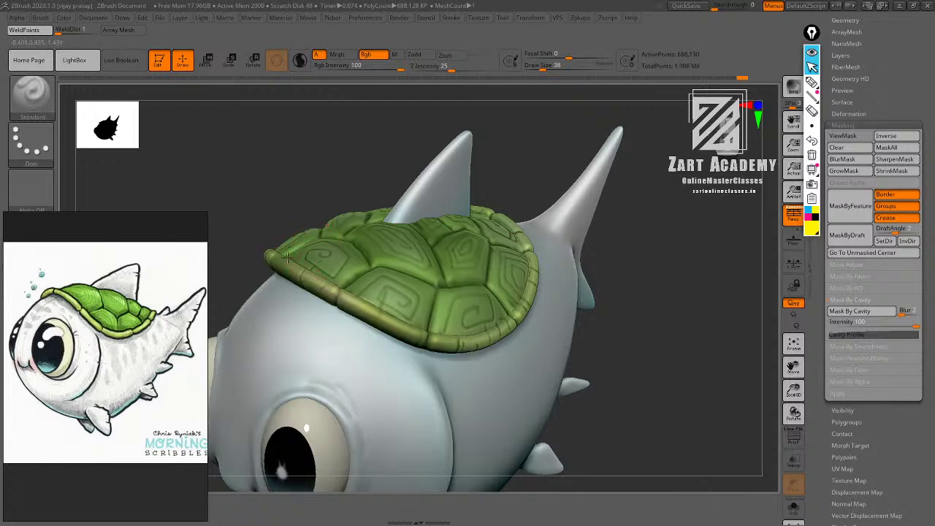
pyautogui.keyDown('alt'); pyautogui.moveTo(634, 268); pyautogui.dragTo(619, 213); pyautogui.keyUp('alt')
pyautogui.moveTo(655, 283); pyautogui.dragTo(584, 293)
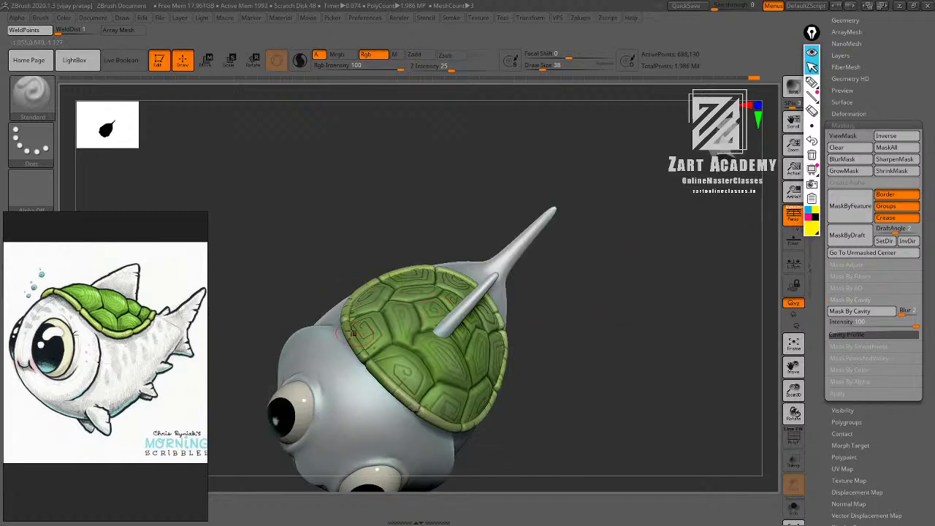
pyautogui.keyDown('alt'); pyautogui.moveTo(583, 215); pyautogui.dragTo(633, 239); pyautogui.keyUp('alt')
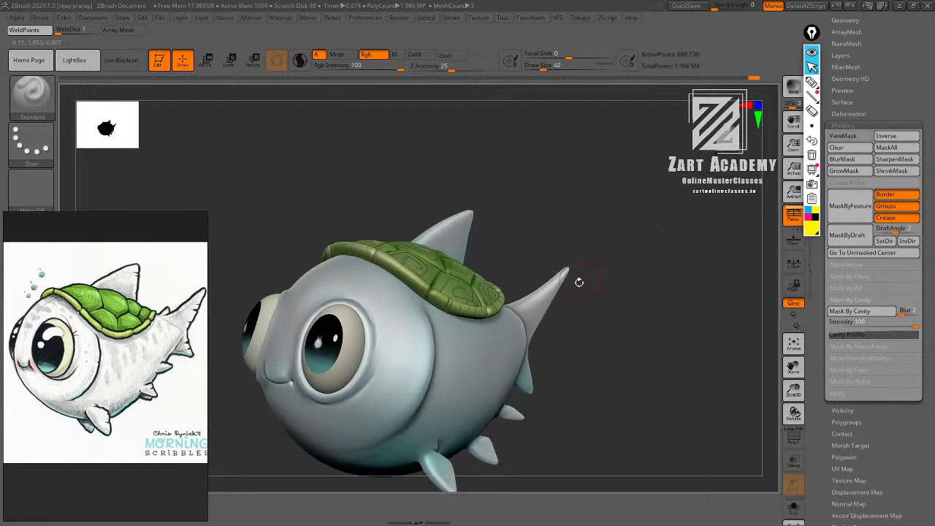
# Set the brush size to 106 with a dark grey paint colour and make the Fish body the active subtool.
pyautogui.moveTo(583, 277); pyautogui.dragTo(581, 255)
pyautogui.press('space')
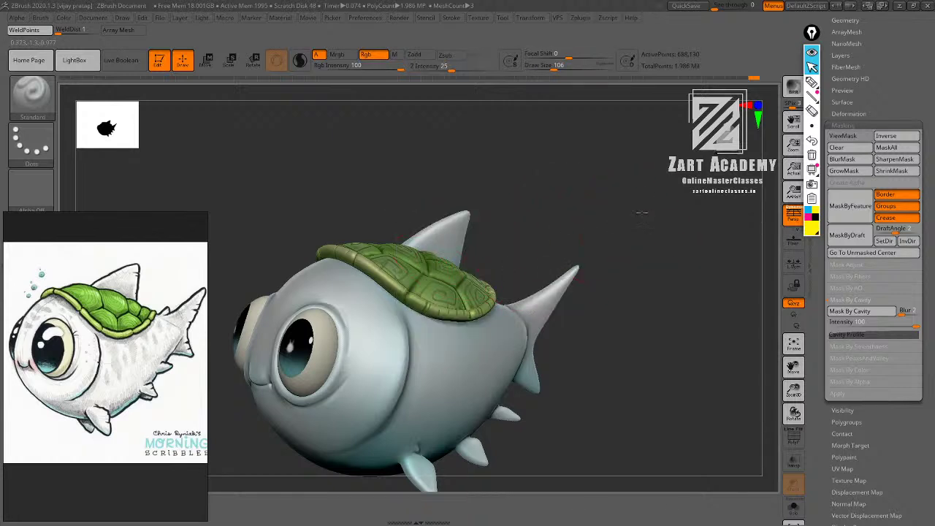
pyautogui.keyDown('alt'); pyautogui.moveTo(643, 215); pyautogui.dragTo(568, 252); pyautogui.keyUp('alt')
pyautogui.press('space')
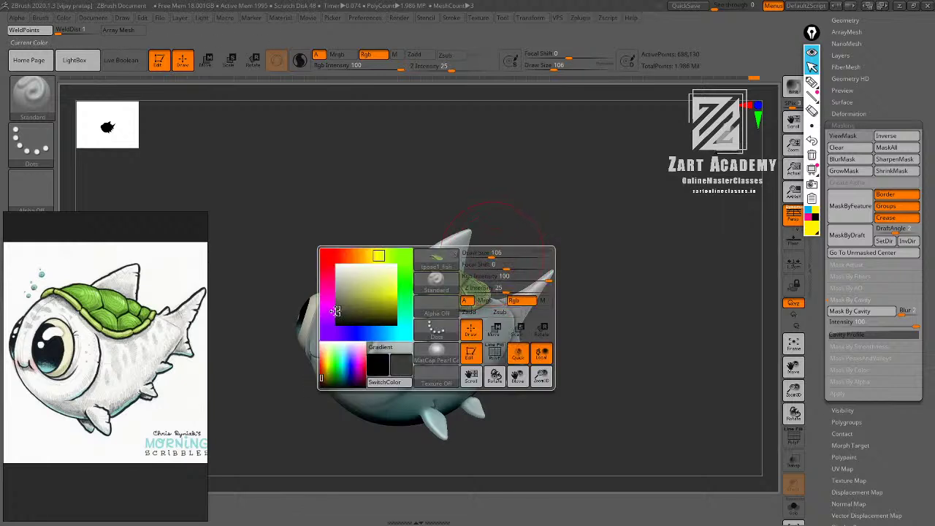
pyautogui.keyDown('alt'); pyautogui.moveTo(555, 231); pyautogui.dragTo(397, 278); pyautogui.keyUp('alt')
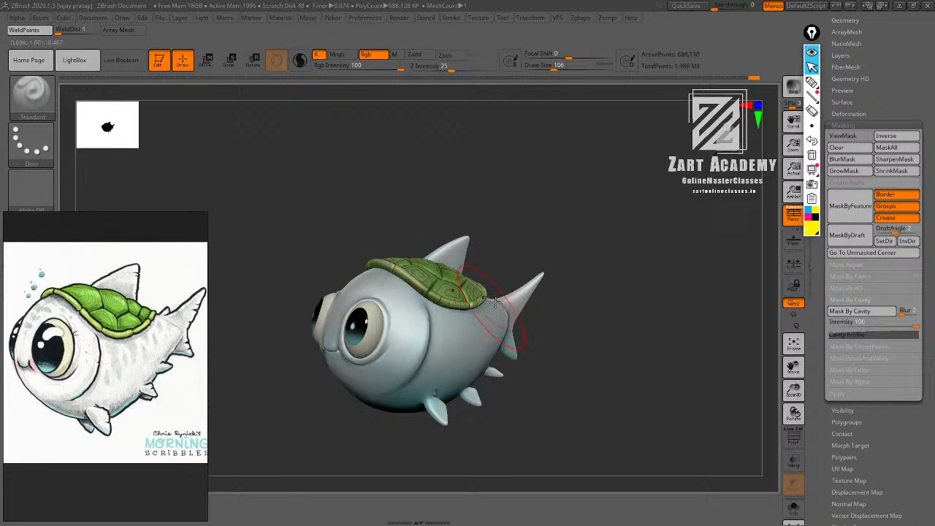
pyautogui.keyDown('alt'); pyautogui.click(418, 290); pyautogui.keyUp('alt')
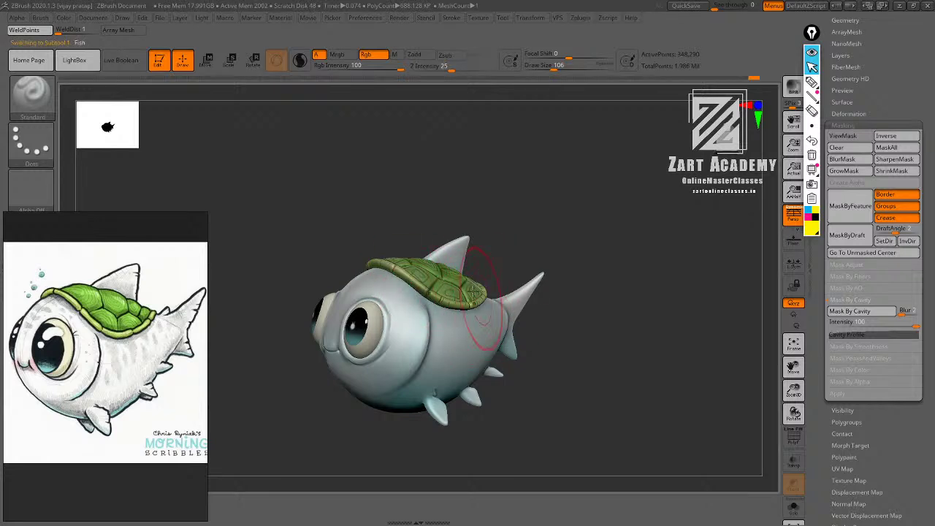
# Examine the fish's uncoloured body, face and fins from several angles and distances against the reference.
pyautogui.moveTo(519, 228)
pyautogui.mouseDown()
pyautogui.moveTo(543, 221)
pyautogui.moveTo(607, 244)
pyautogui.moveTo(547, 300)
pyautogui.mouseUp()
pyautogui.moveTo(492, 317); pyautogui.dragTo(434, 287, button='right')
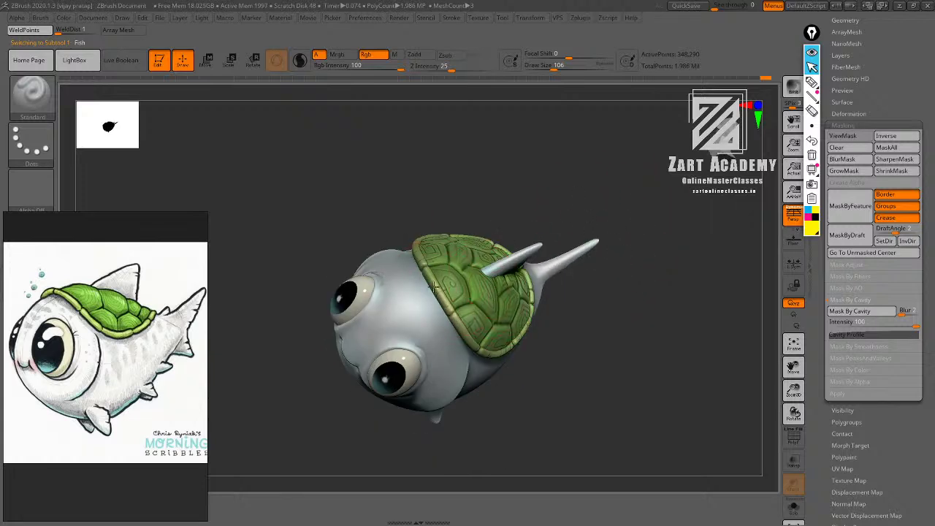
pyautogui.moveTo(535, 345); pyautogui.dragTo(540, 272, button='right')
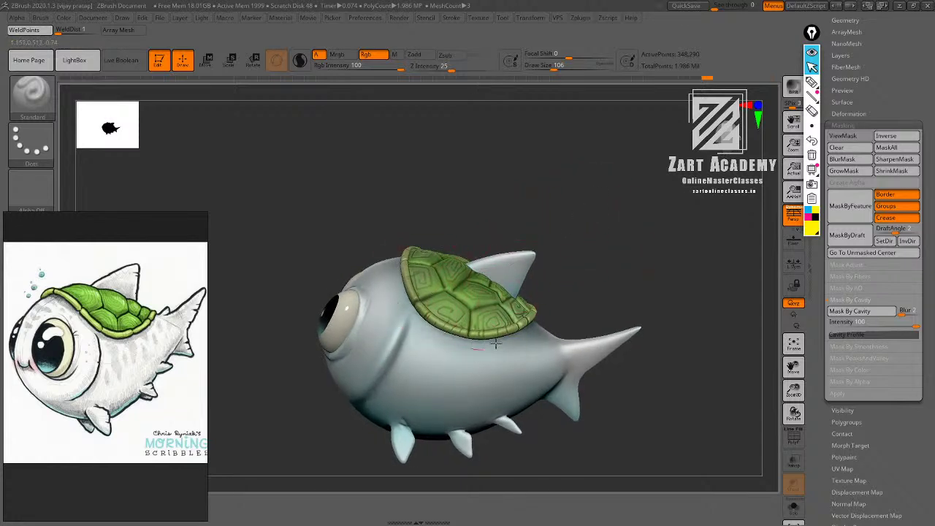
pyautogui.moveTo(569, 307); pyautogui.dragTo(589, 205, button='right')
pyautogui.press('f')
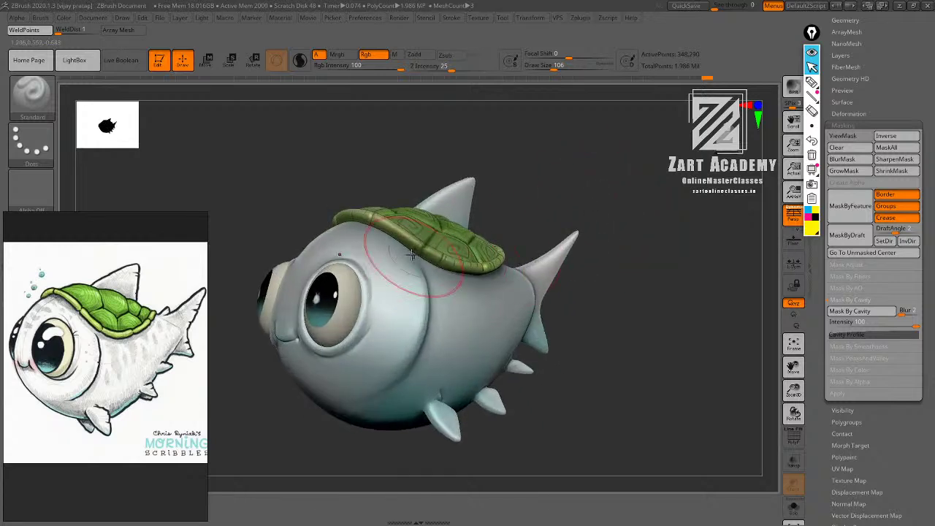
pyautogui.moveTo(381, 302); pyautogui.dragTo(399, 189, button='right')
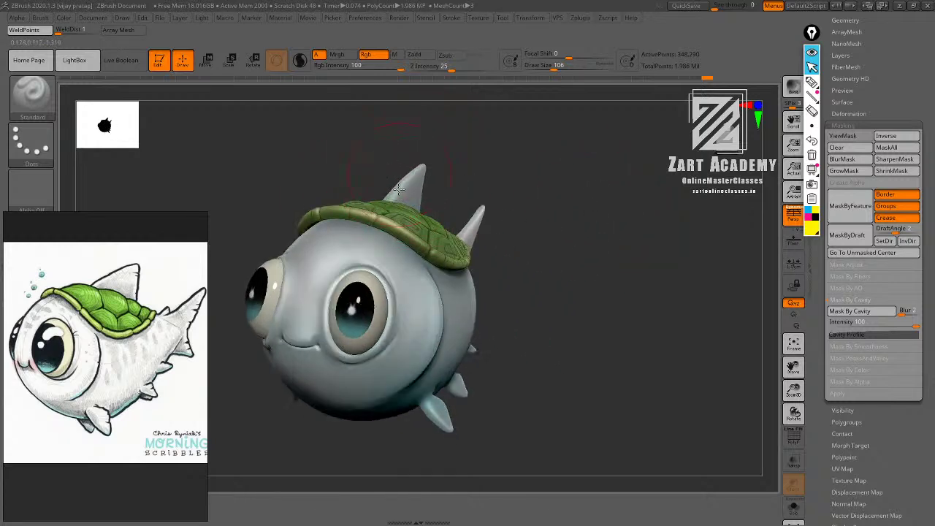
pyautogui.moveTo(332, 216)
pyautogui.mouseDown(button='right')
pyautogui.moveTo(447, 249)
pyautogui.moveTo(589, 185)
pyautogui.mouseUp(button='right')
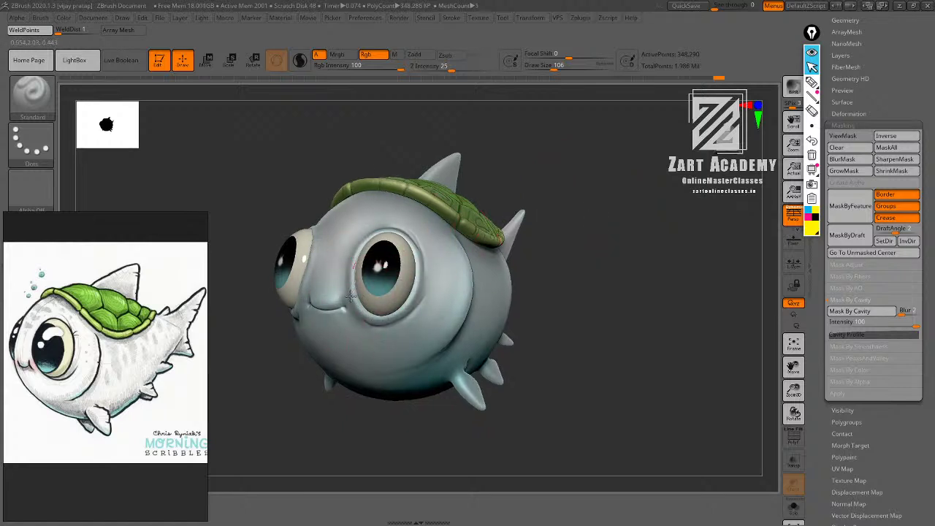
pyautogui.keyDown('ctrl'); pyautogui.moveTo(415, 243); pyautogui.dragTo(378, 367, button='right'); pyautogui.keyUp('ctrl')
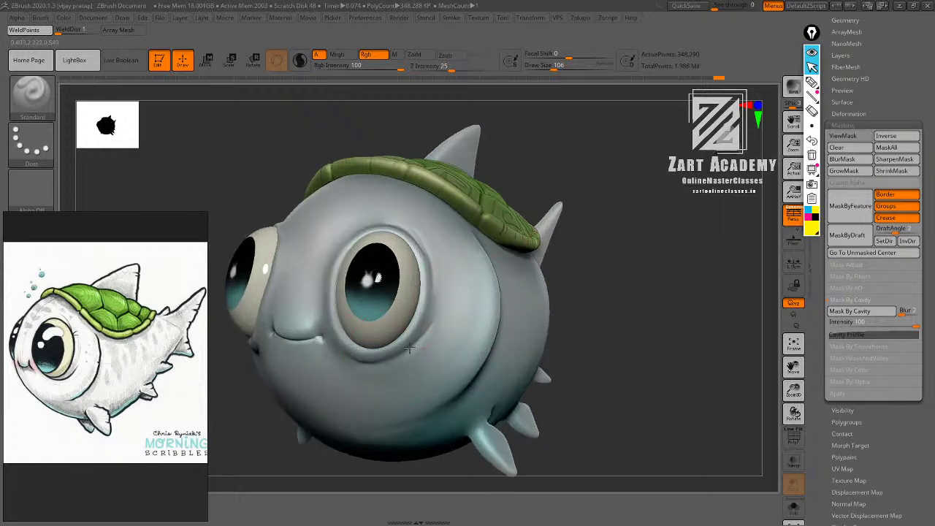
pyautogui.keyDown('ctrl'); pyautogui.moveTo(384, 217); pyautogui.dragTo(589, 225, button='right'); pyautogui.keyUp('ctrl')
pyautogui.press('space')
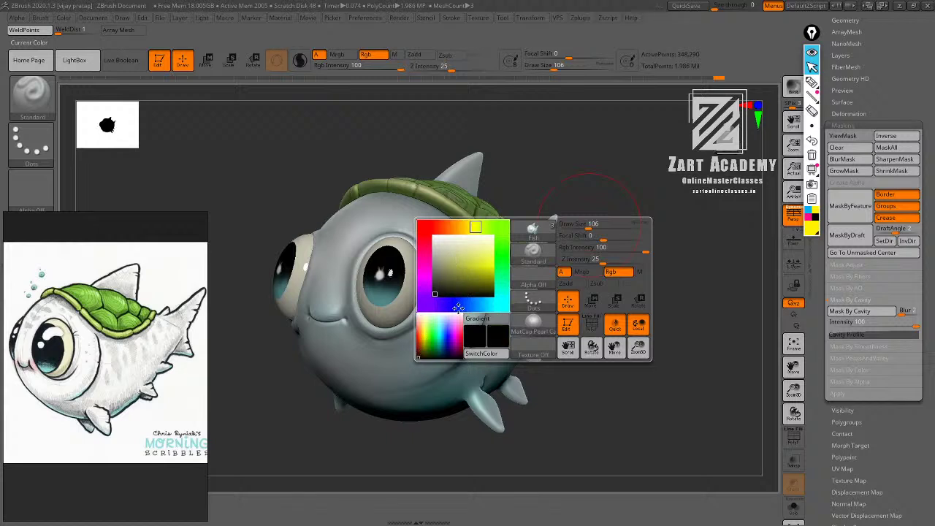
pyautogui.moveTo(458, 308); pyautogui.dragTo(445, 395)
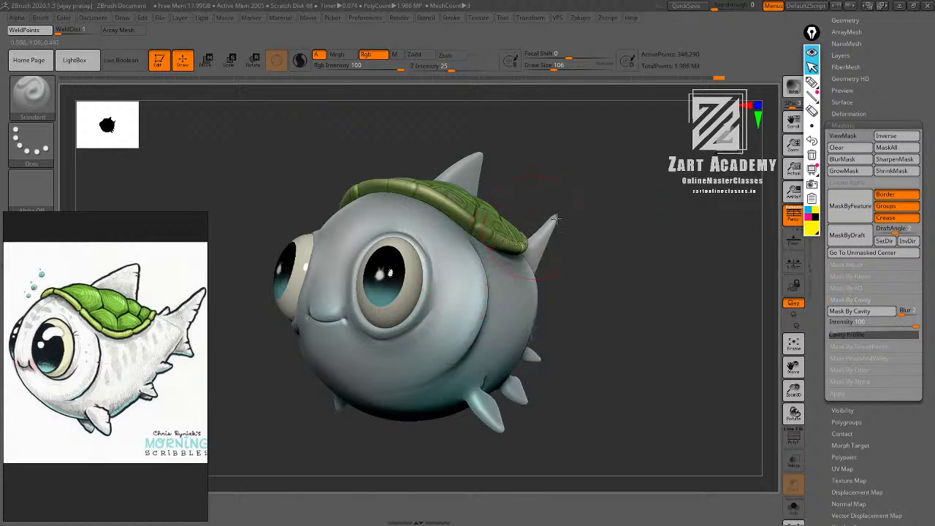
pyautogui.moveTo(383, 373); pyautogui.dragTo(378, 334, button='right')
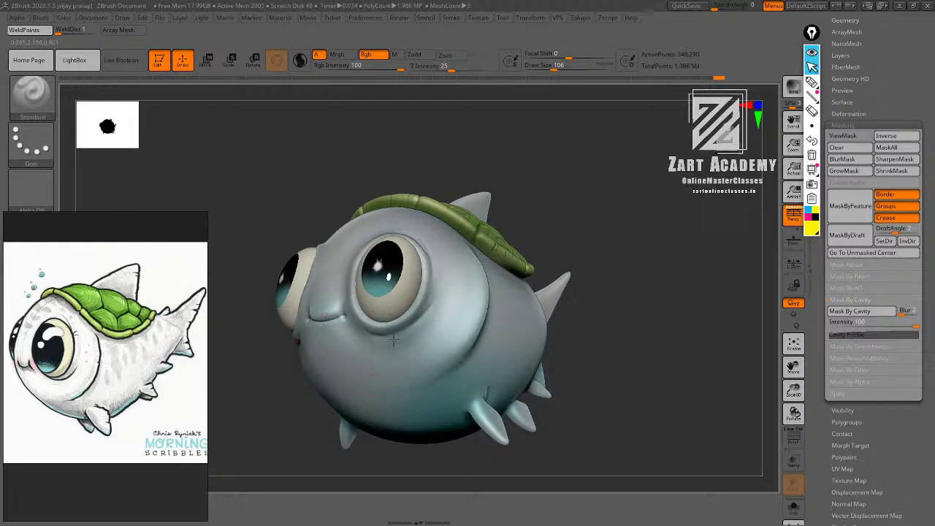
pyautogui.keyDown('ctrl'); pyautogui.moveTo(539, 256); pyautogui.dragTo(584, 333, button='right'); pyautogui.keyUp('ctrl')
pyautogui.press('space')
pyautogui.press('space')
pyautogui.click(382, 314)
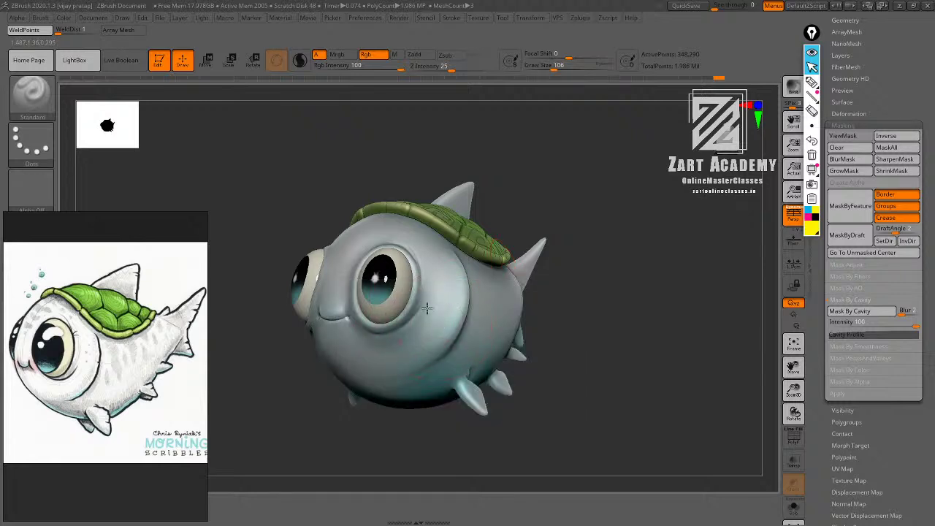
pyautogui.keyDown('ctrl'); pyautogui.moveTo(531, 207); pyautogui.dragTo(625, 405, button='right'); pyautogui.keyUp('ctrl')
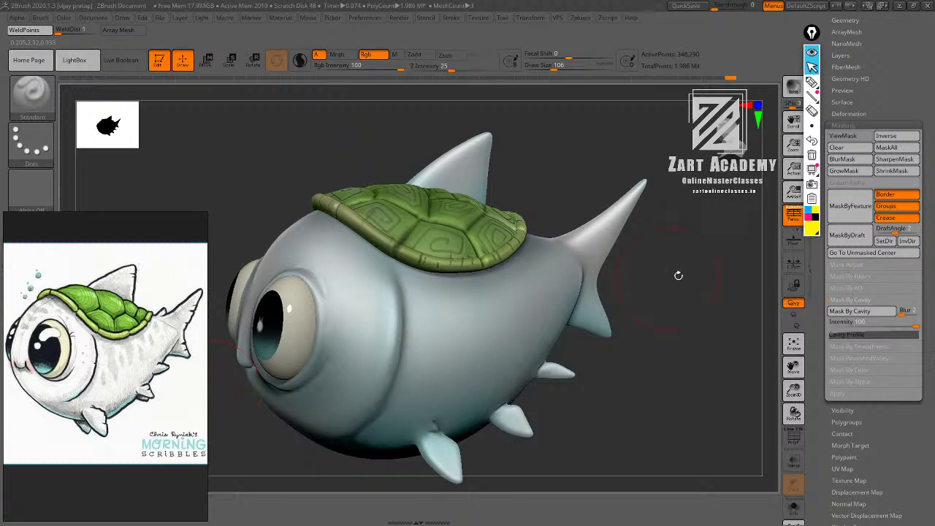
pyautogui.keyDown('ctrl'); pyautogui.moveTo(679, 284); pyautogui.dragTo(676, 263, button='right'); pyautogui.keyUp('ctrl')
# Insert a sphere mesh as a new subtool directly below the Fish body subtool.
pyautogui.scroll(3, 877, 183)
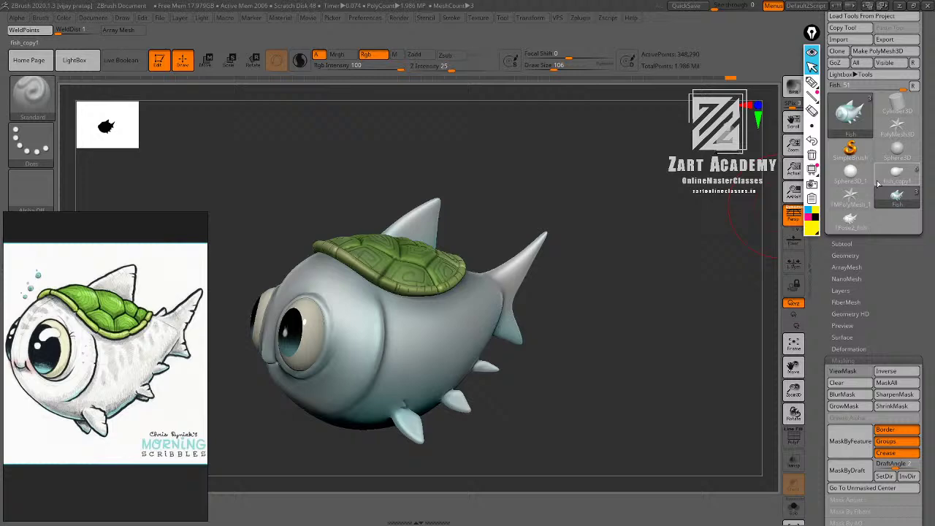
pyautogui.click(847, 243)
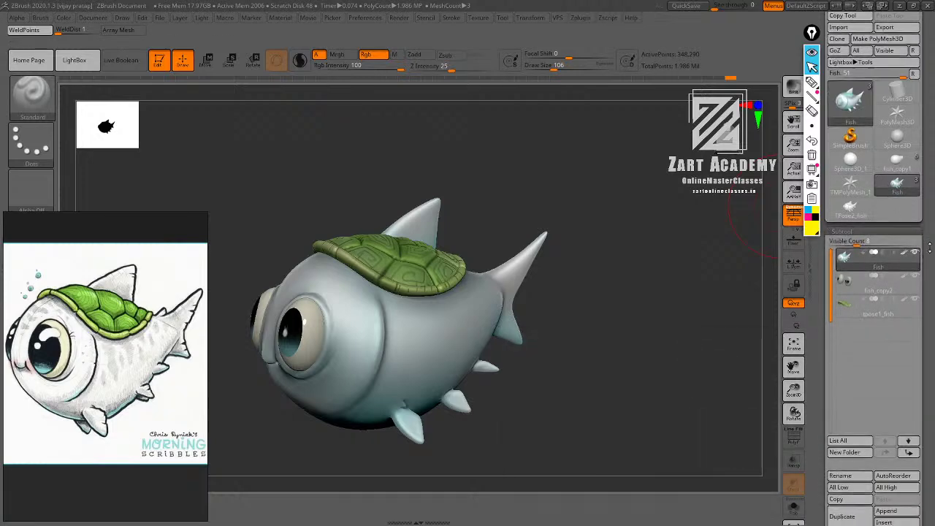
pyautogui.moveTo(929, 248); pyautogui.dragTo(928, 196)
pyautogui.moveTo(927, 348); pyautogui.dragTo(926, 225)
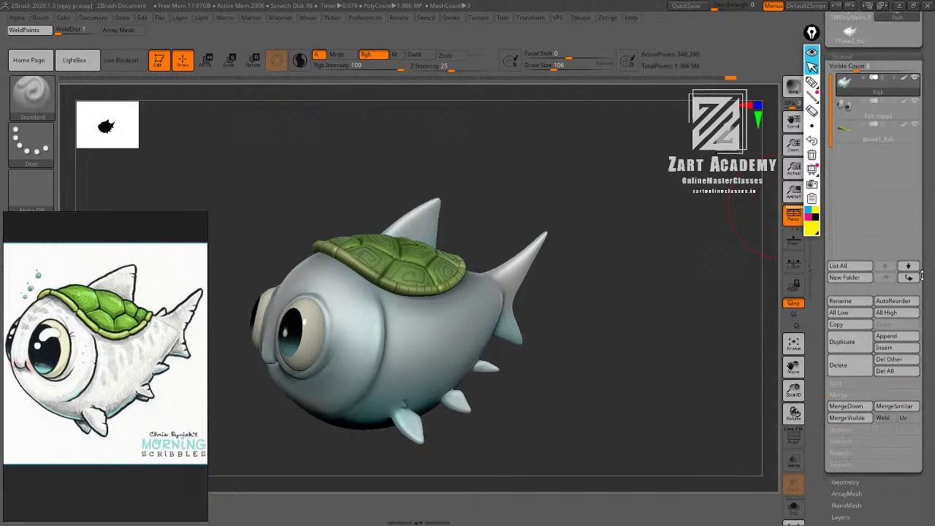
pyautogui.click(894, 350)
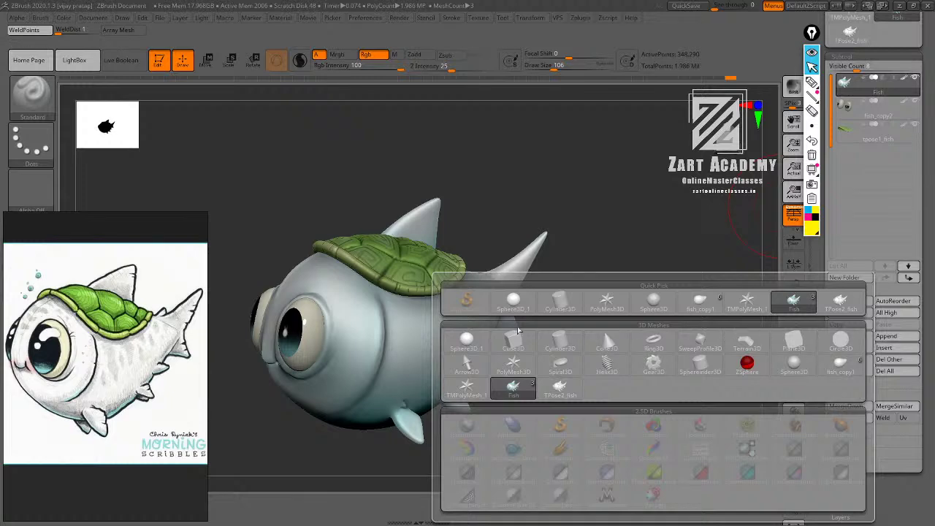
pyautogui.click(466, 340)
# Raise the sphere above the shell, shift it back behind the dorsal fin and flatten it into a thin disc.
pyautogui.press('w')
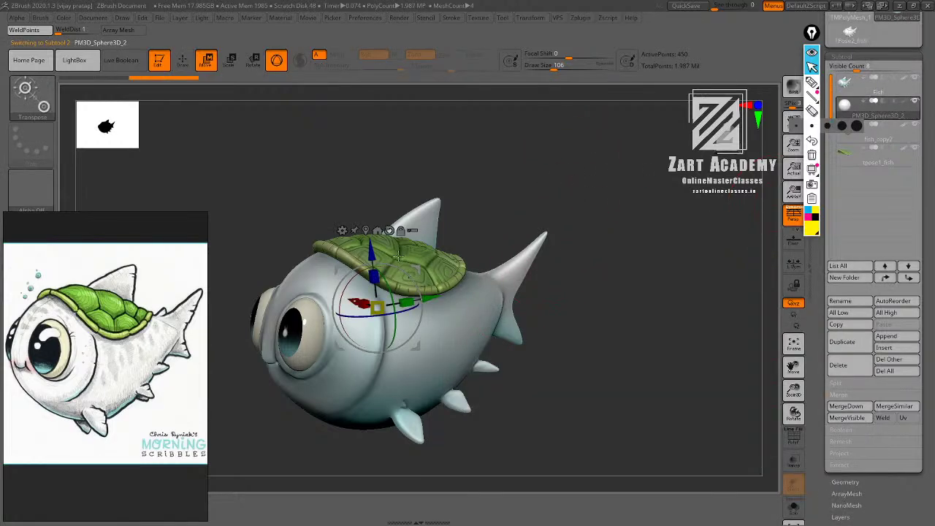
pyautogui.moveTo(371, 252); pyautogui.dragTo(365, 184)
pyautogui.keyDown('alt'); pyautogui.moveTo(535, 134); pyautogui.dragTo(528, 252); pyautogui.keyUp('alt')
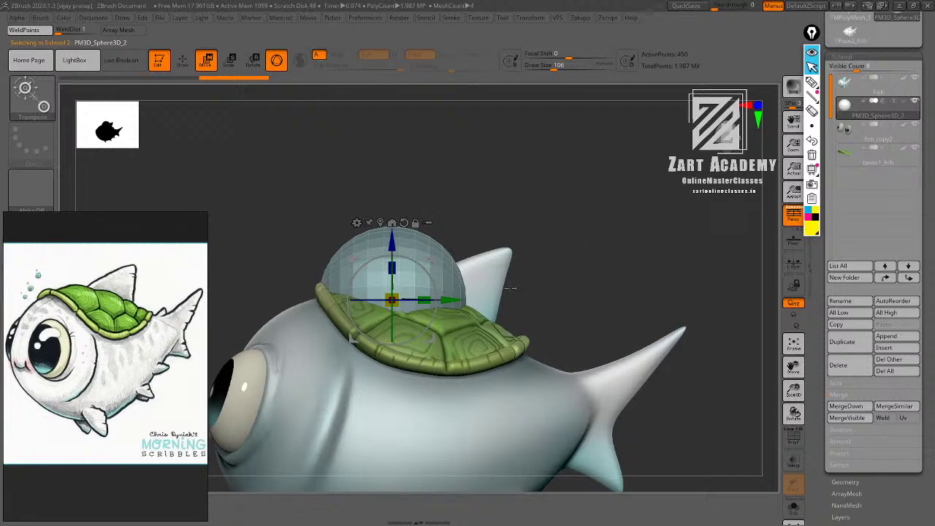
pyautogui.moveTo(452, 301); pyautogui.dragTo(576, 300)
pyautogui.moveTo(517, 268); pyautogui.dragTo(518, 296)
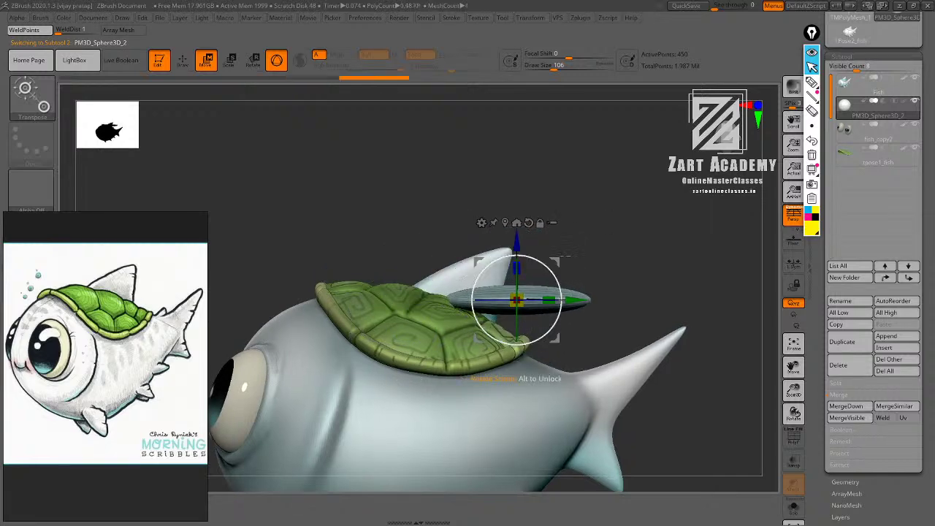
# Shrink the flattened sphere to a small sliver and place it across the dorsal fin's rear edge.
pyautogui.moveTo(565, 255); pyautogui.dragTo(570, 279)
pyautogui.moveTo(517, 301); pyautogui.dragTo(492, 312)
pyautogui.moveTo(587, 292); pyautogui.dragTo(582, 265)
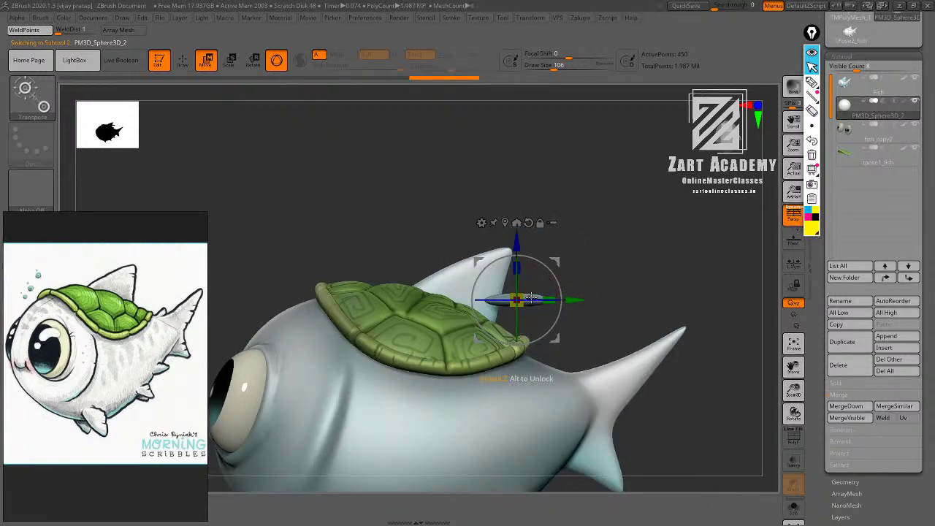
pyautogui.moveTo(517, 300); pyautogui.dragTo(503, 300)
pyautogui.keyDown('alt'); pyautogui.moveTo(586, 245); pyautogui.dragTo(589, 281); pyautogui.keyUp('alt')
pyautogui.moveTo(575, 300); pyautogui.dragTo(551, 301)
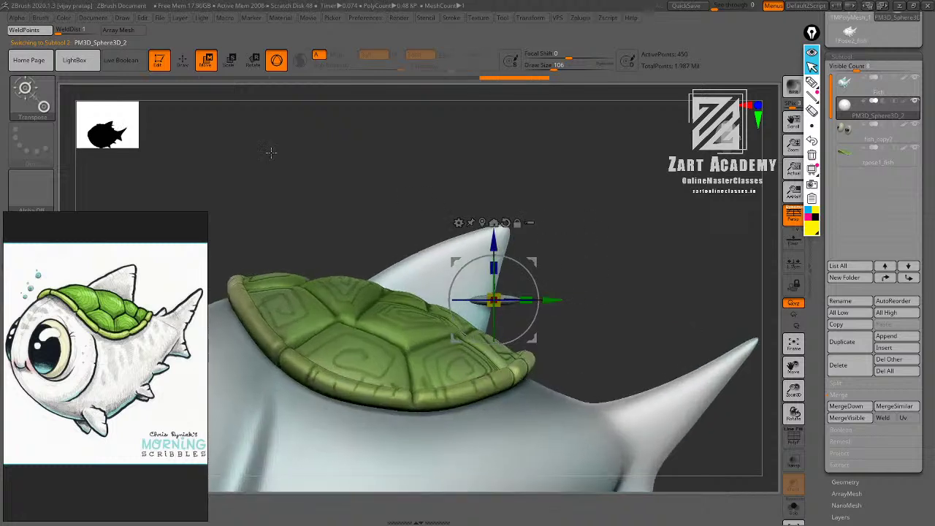
# Turn on Live Boolean, set the sliver to subtract, and raise and thin it at the dorsal fin's rear edge.
pyautogui.click(136, 61)
pyautogui.click(882, 101)
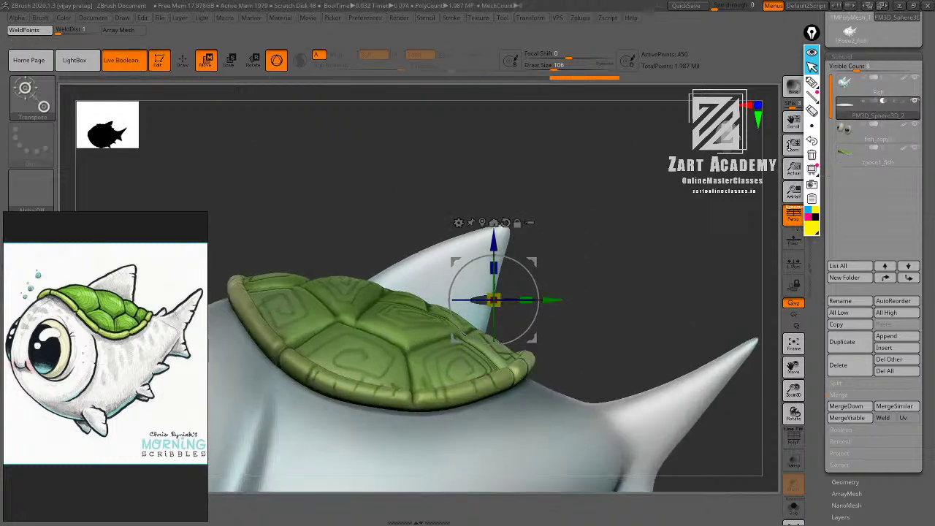
pyautogui.moveTo(491, 231); pyautogui.dragTo(491, 199)
pyautogui.keyDown('alt'); pyautogui.moveTo(609, 206); pyautogui.dragTo(609, 240); pyautogui.keyUp('alt')
pyautogui.moveTo(554, 267); pyautogui.dragTo(565, 269)
pyautogui.moveTo(507, 236); pyautogui.dragTo(511, 250)
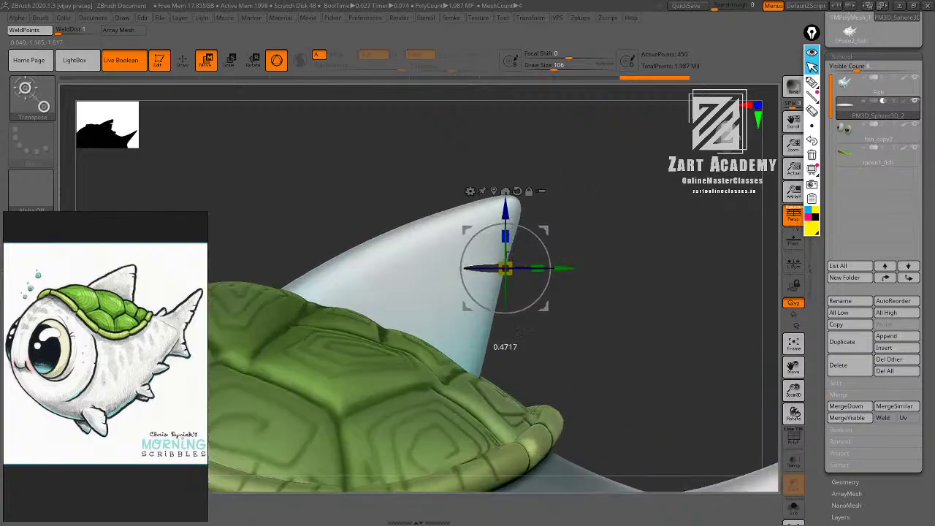
# Fine-tune the sliver's position so it cuts a narrow notch into the dorsal fin's rear edge.
pyautogui.press('q')
pyautogui.moveTo(653, 234)
pyautogui.keyDown('alt'); pyautogui.mouseDown()
pyautogui.moveTo(596, 202)
pyautogui.moveTo(618, 234)
pyautogui.moveTo(615, 249)
pyautogui.mouseUp(); pyautogui.keyUp('alt')
pyautogui.press('w')
pyautogui.moveTo(569, 267); pyautogui.dragTo(573, 267)
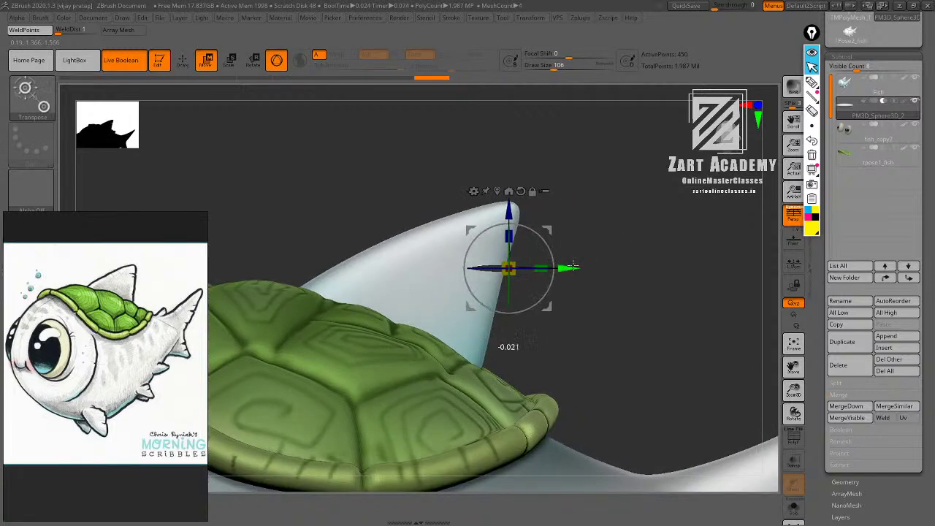
pyautogui.moveTo(510, 211); pyautogui.dragTo(510, 202)
pyautogui.press('q')
pyautogui.moveTo(643, 212)
pyautogui.keyDown('alt'); pyautogui.mouseDown()
pyautogui.moveTo(627, 205)
pyautogui.moveTo(622, 187)
pyautogui.moveTo(637, 215)
pyautogui.mouseUp(); pyautogui.keyUp('alt')
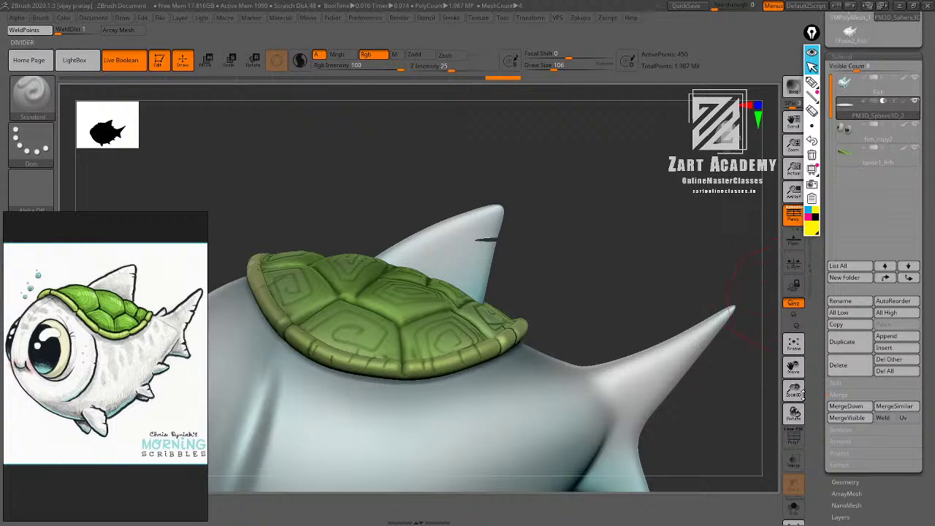
# Inspect the subtracting sliver's placement through the dorsal fin with its polyframe displayed.
pyautogui.click(794, 439)
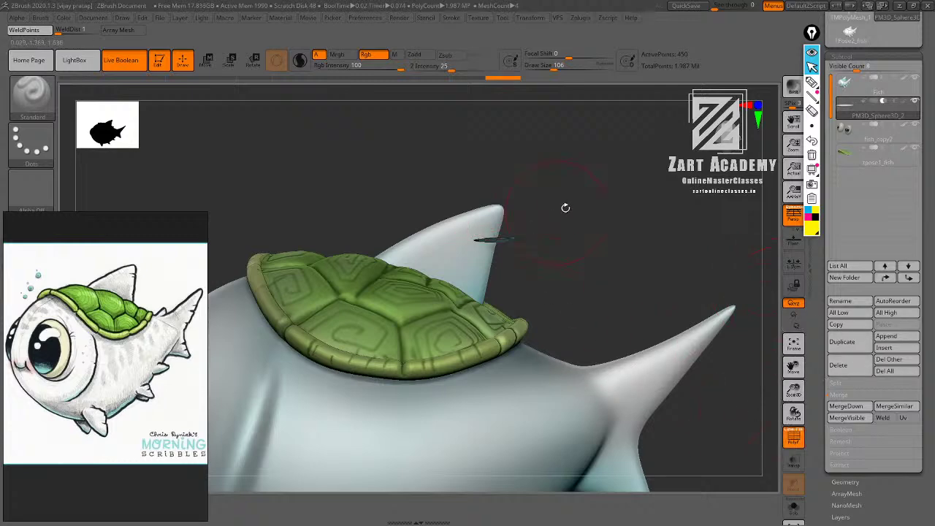
pyautogui.moveTo(565, 208); pyautogui.dragTo(514, 235)
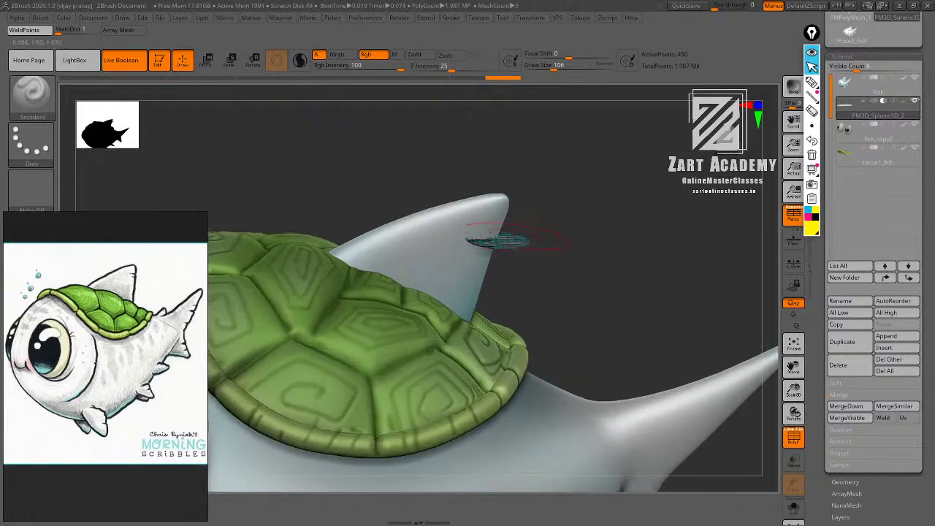
pyautogui.click(794, 439)
pyautogui.keyDown('shift'); pyautogui.moveTo(599, 199); pyautogui.dragTo(580, 219); pyautogui.keyUp('shift')
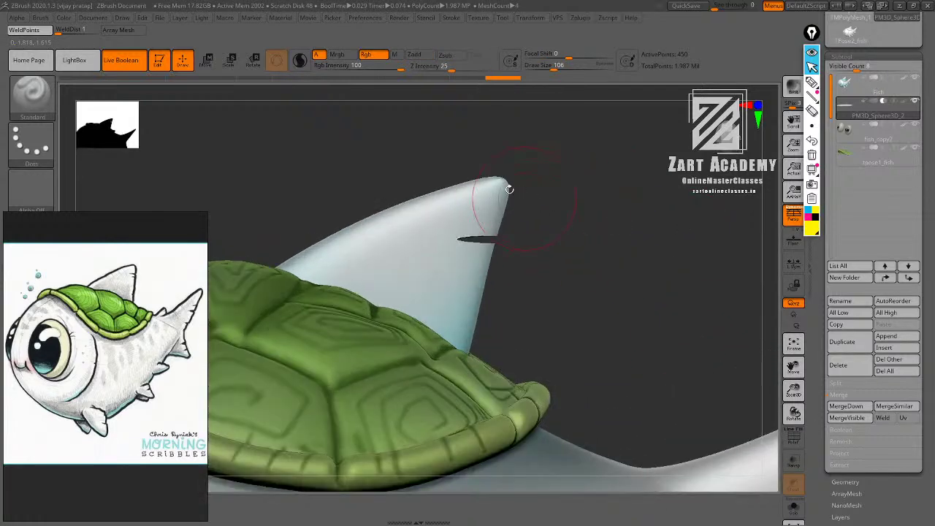
# Move the notch slightly higher and further back on the dorsal fin, and compare it with the reference.
pyautogui.press('w')
pyautogui.moveTo(499, 184); pyautogui.dragTo(499, 173)
pyautogui.moveTo(554, 225); pyautogui.dragTo(555, 225)
pyautogui.press('q')
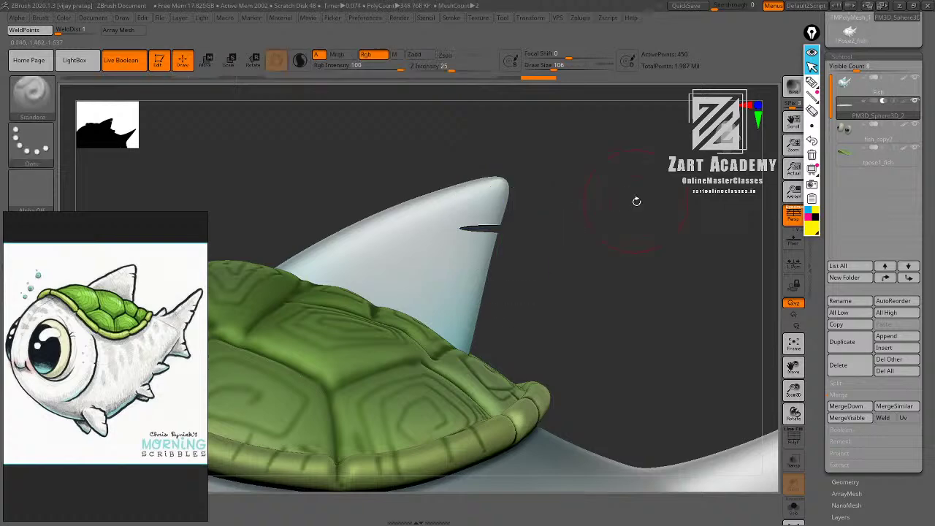
pyautogui.keyDown('alt'); pyautogui.moveTo(607, 209); pyautogui.dragTo(585, 218); pyautogui.keyUp('alt')
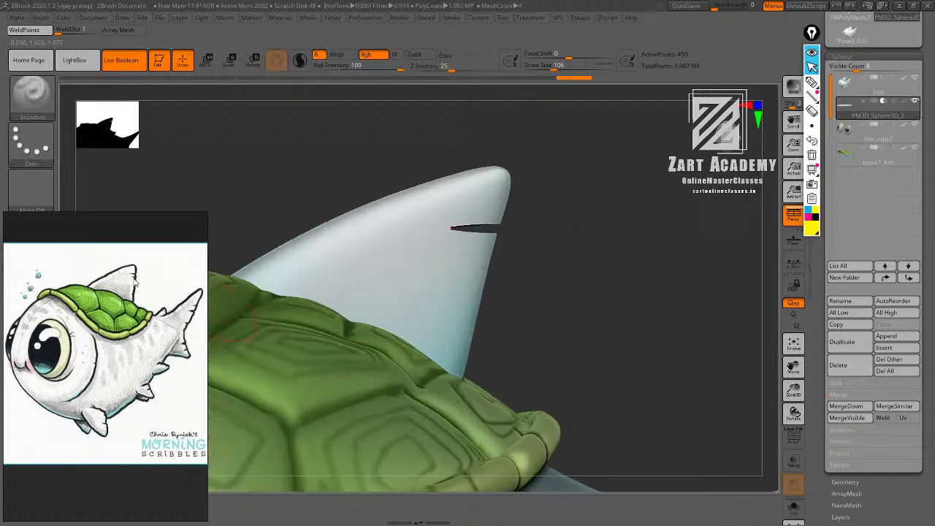
pyautogui.moveTo(603, 184); pyautogui.dragTo(536, 188)
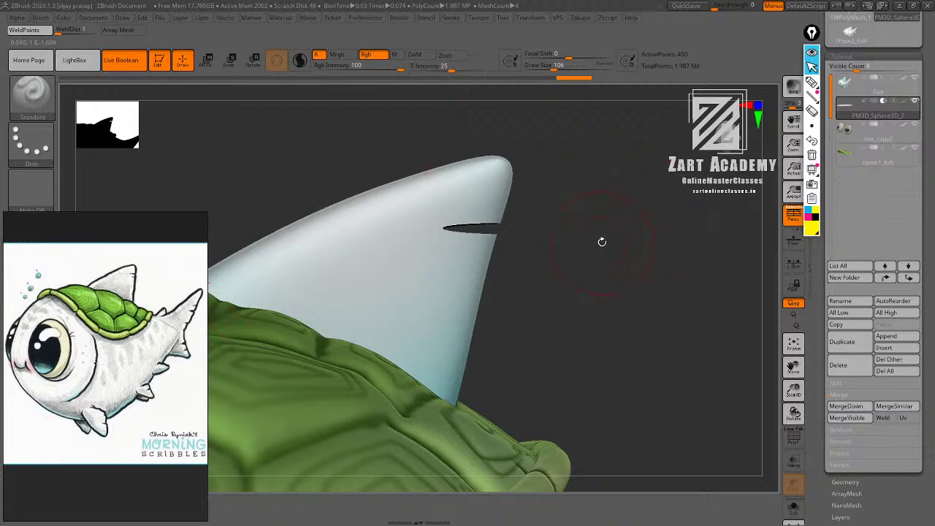
# Duplicate the subtracting sliver just below the first and adjust the copy to cut a second dorsal fin notch.
pyautogui.press('w')
pyautogui.keyDown('ctrl'); pyautogui.moveTo(499, 169); pyautogui.dragTo(500, 193); pyautogui.keyUp('ctrl')
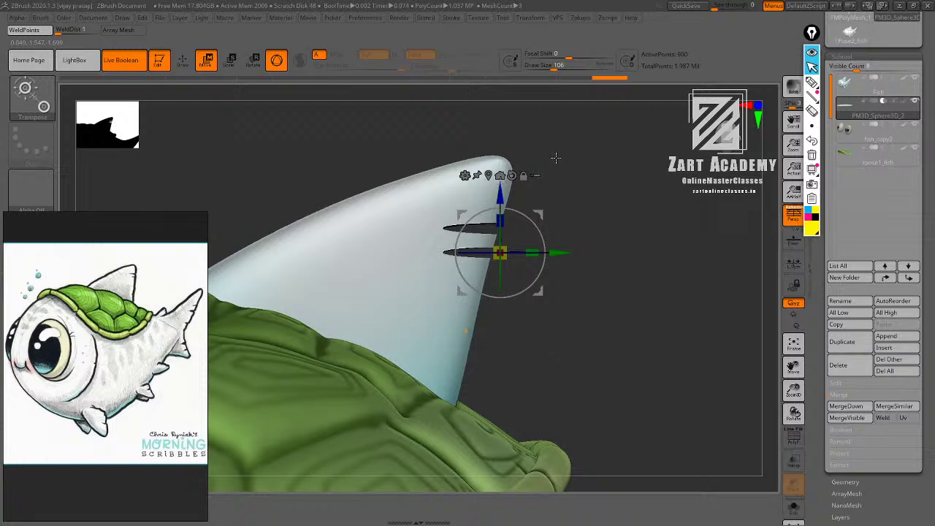
pyautogui.keyDown('alt'); pyautogui.moveTo(573, 201); pyautogui.dragTo(603, 255); pyautogui.keyUp('alt')
pyautogui.moveTo(539, 197); pyautogui.dragTo(541, 216)
pyautogui.press('q')
pyautogui.moveTo(640, 217)
pyautogui.keyDown('alt'); pyautogui.mouseDown()
pyautogui.moveTo(611, 189)
pyautogui.moveTo(583, 188)
pyautogui.mouseUp(); pyautogui.keyUp('alt')
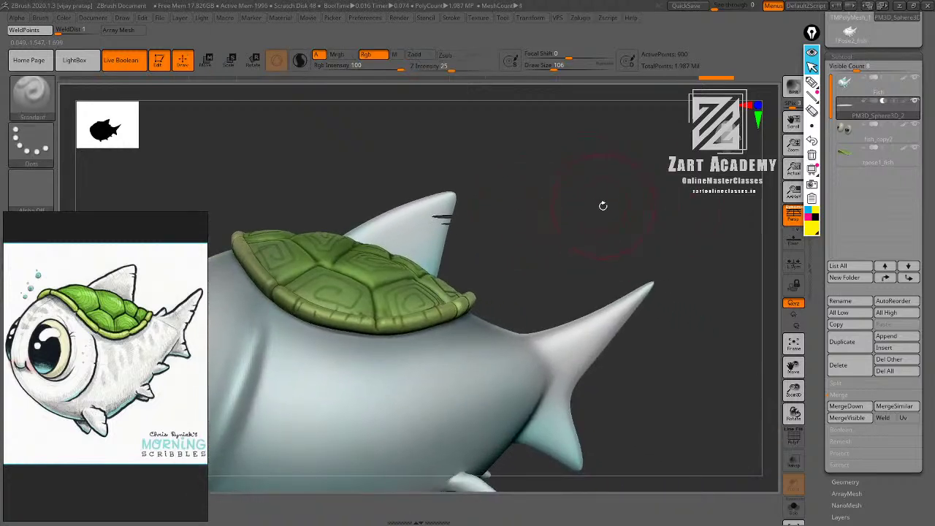
# Copy the subtracting sliver from the dorsal fin to the rear edge of the tail fin's upper lobe.
pyautogui.press('w')
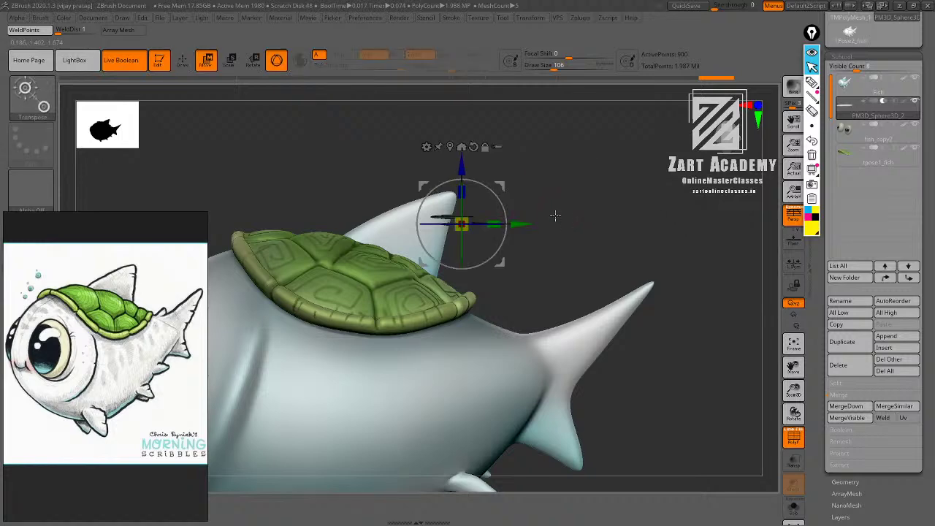
pyautogui.keyDown('ctrl'); pyautogui.moveTo(522, 222); pyautogui.dragTo(652, 222); pyautogui.keyUp('ctrl')
pyautogui.moveTo(597, 172); pyautogui.dragTo(597, 262)
pyautogui.keyDown('alt'); pyautogui.moveTo(687, 229); pyautogui.dragTo(615, 252); pyautogui.keyUp('alt')
pyautogui.moveTo(582, 305); pyautogui.dragTo(651, 305)
pyautogui.hotkey('shift', 'f')
pyautogui.press('q')
# Tilt the copied sliver and adjust its placement to notch the rear edge of the tail's upper lobe.
pyautogui.moveTo(666, 253)
pyautogui.keyDown('alt'); pyautogui.mouseDown()
pyautogui.moveTo(678, 325)
pyautogui.moveTo(664, 304)
pyautogui.mouseUp(); pyautogui.keyUp('alt')
pyautogui.press('w')
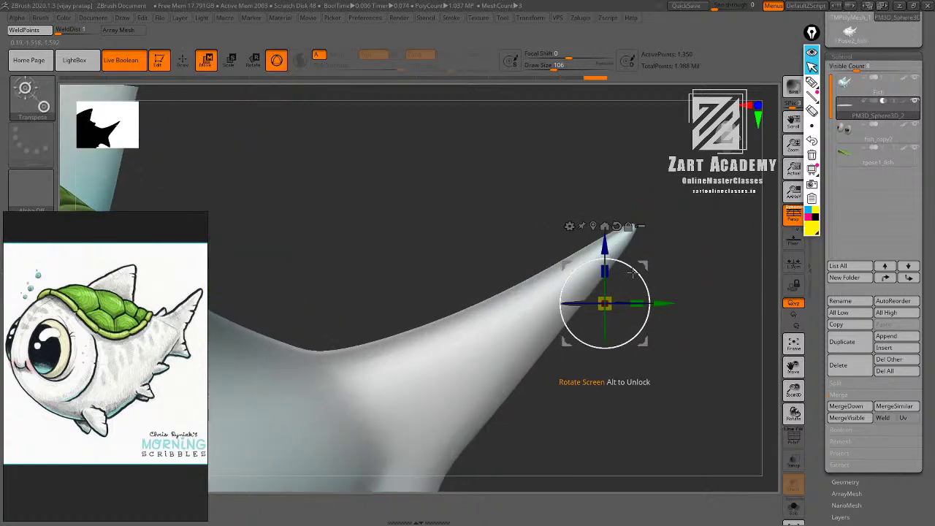
pyautogui.moveTo(632, 273); pyautogui.dragTo(642, 286)
pyautogui.moveTo(627, 250); pyautogui.dragTo(627, 261)
pyautogui.press('q')
pyautogui.moveTo(661, 232)
pyautogui.keyDown('alt'); pyautogui.mouseDown()
pyautogui.moveTo(673, 257)
pyautogui.moveTo(645, 248)
pyautogui.moveTo(655, 268)
pyautogui.mouseUp(); pyautogui.keyUp('alt')
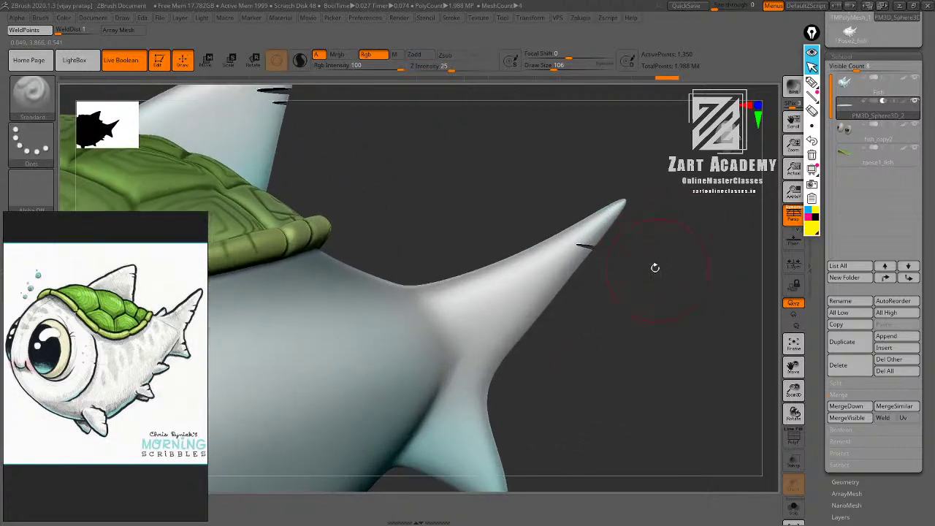
# Duplicate the subtracting sliver slightly below the first tail notch to cut a second notch in the upper lobe's rear edge.
pyautogui.press('w')
pyautogui.keyDown('ctrl'); pyautogui.moveTo(615, 196); pyautogui.dragTo(611, 225); pyautogui.keyUp('ctrl')
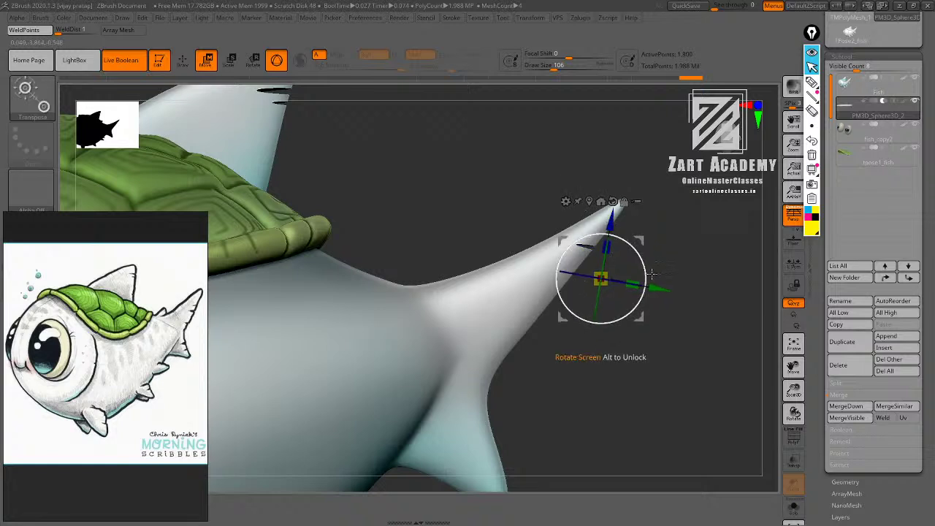
pyautogui.moveTo(661, 290)
pyautogui.mouseDown()
pyautogui.moveTo(644, 287)
pyautogui.moveTo(635, 271)
pyautogui.mouseUp()
pyautogui.press('q')
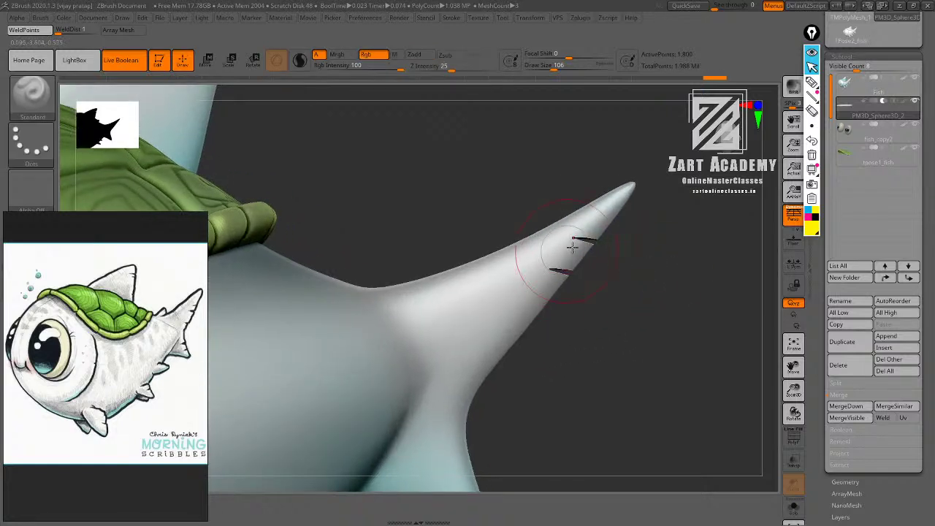
# Copy the sliver further down the upper tail lobe's rear edge and adjust it to cut a third notch.
pyautogui.press('w')
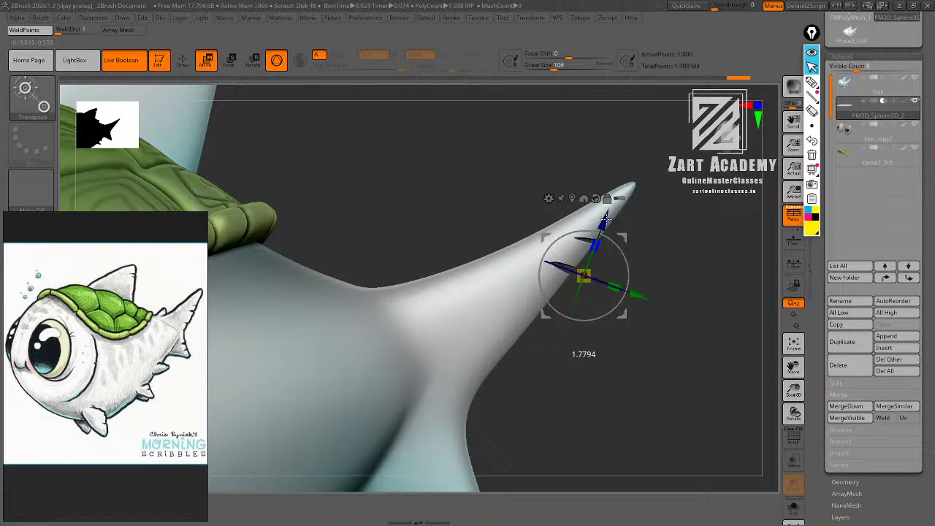
pyautogui.moveTo(605, 220); pyautogui.dragTo(579, 302)
pyautogui.keyDown('alt'); pyautogui.moveTo(623, 351); pyautogui.dragTo(603, 357); pyautogui.keyUp('alt')
pyautogui.moveTo(558, 295); pyautogui.dragTo(561, 303)
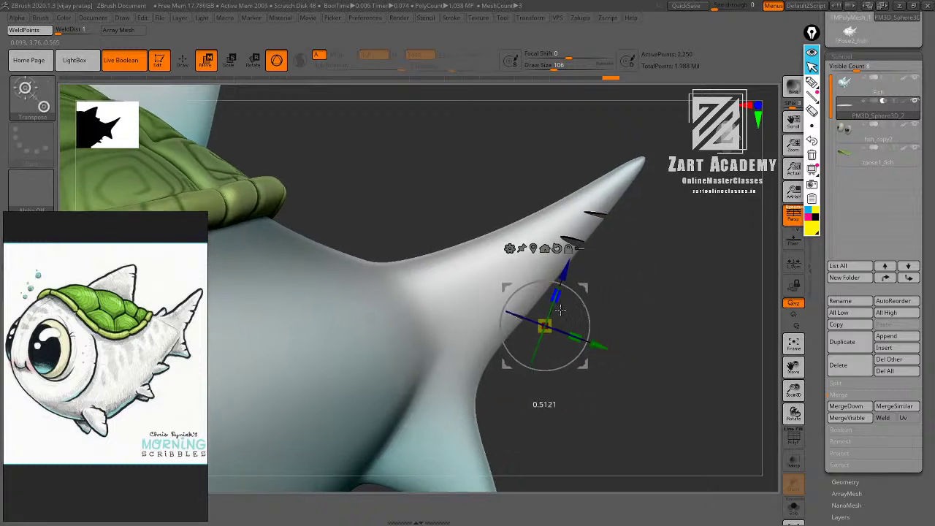
pyautogui.moveTo(602, 355); pyautogui.dragTo(592, 351)
pyautogui.press('q')
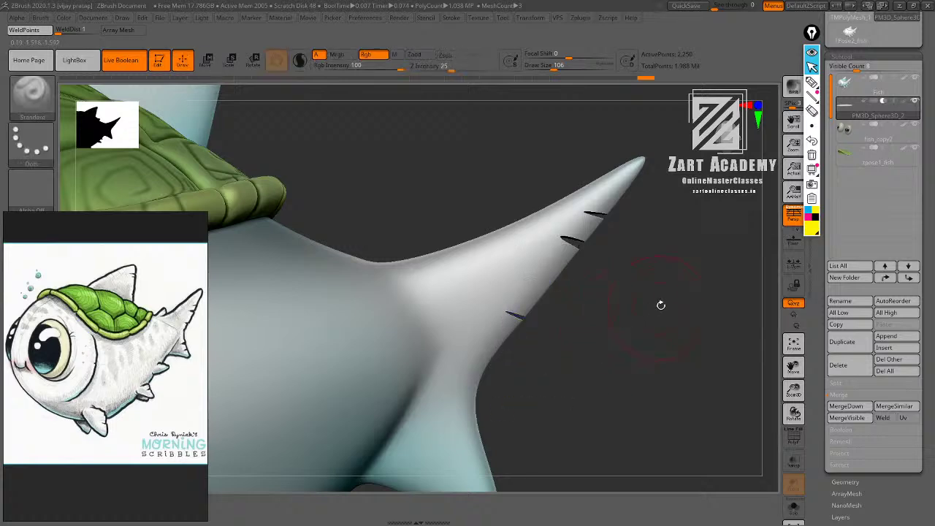
# Copy the sliver down to the tail's fork and level it to cut a notch where the two lobes meet.
pyautogui.moveTo(660, 305)
pyautogui.keyDown('alt'); pyautogui.mouseDown()
pyautogui.moveTo(641, 275)
pyautogui.moveTo(633, 292)
pyautogui.mouseUp(); pyautogui.keyUp('alt')
pyautogui.press('w')
pyautogui.keyDown('ctrl'); pyautogui.moveTo(567, 253); pyautogui.dragTo(556, 282); pyautogui.keyUp('ctrl')
pyautogui.moveTo(582, 335)
pyautogui.mouseDown()
pyautogui.moveTo(581, 321)
pyautogui.moveTo(579, 336)
pyautogui.mouseUp()
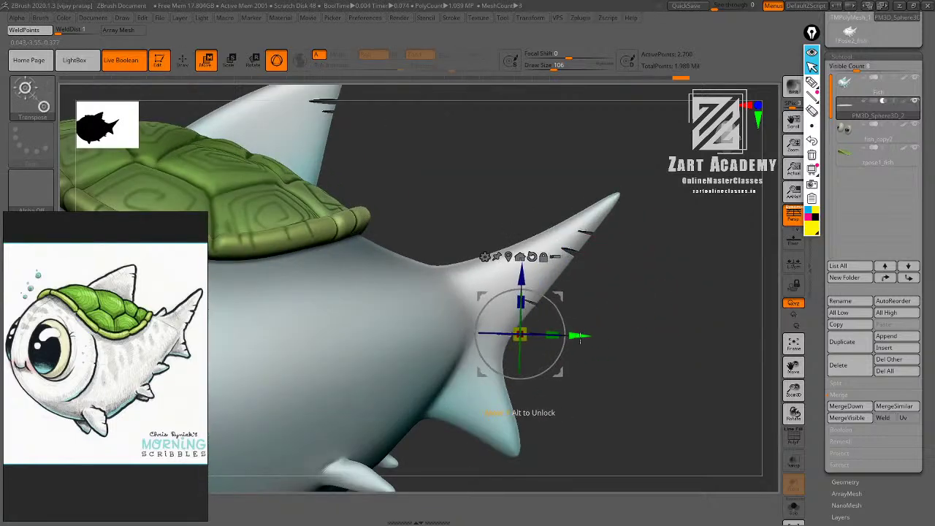
pyautogui.keyDown('alt'); pyautogui.moveTo(582, 294); pyautogui.dragTo(574, 313); pyautogui.keyUp('alt')
pyautogui.moveTo(521, 301); pyautogui.dragTo(523, 296)
pyautogui.press('q')
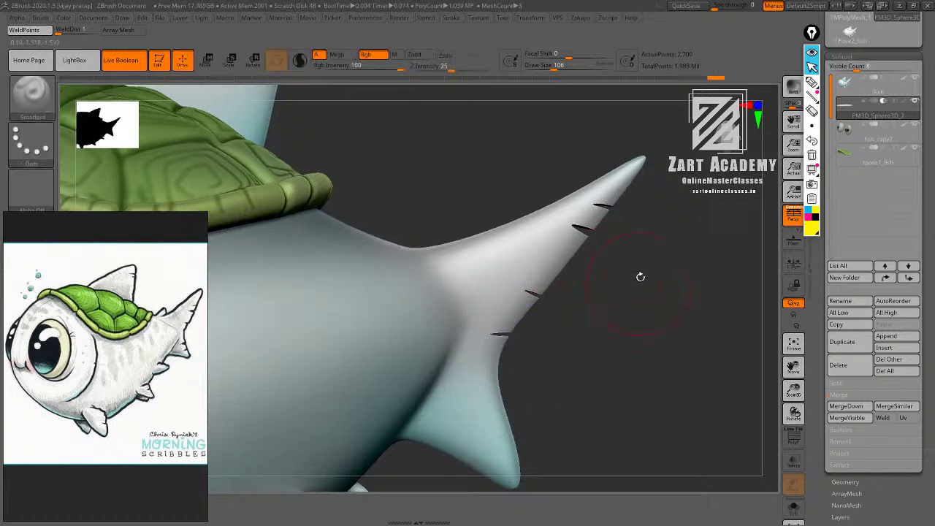
# Copy the sliver onto the rear edge of the tail's lower lobe and adjust its placement to cut a notch.
pyautogui.moveTo(640, 277); pyautogui.dragTo(648, 248)
pyautogui.press('w')
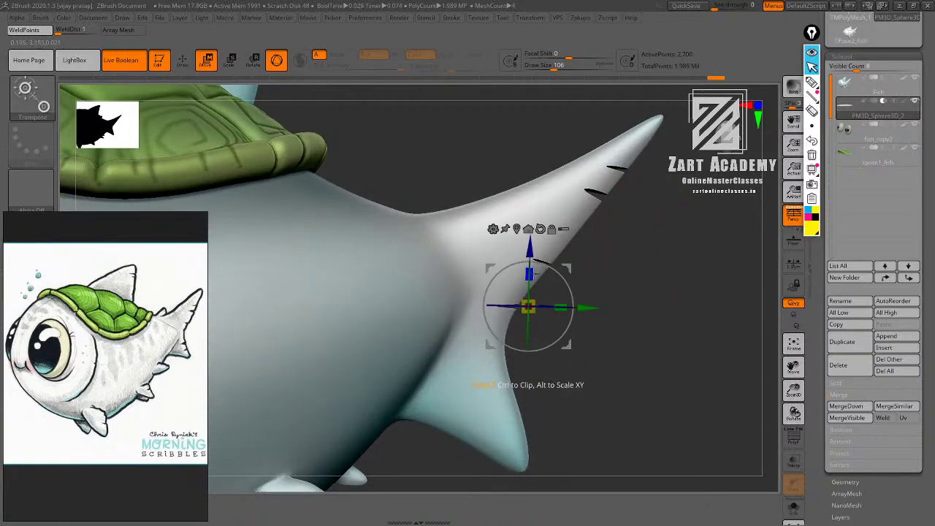
pyautogui.press('q')
pyautogui.moveTo(640, 290)
pyautogui.keyDown('alt'); pyautogui.mouseDown()
pyautogui.moveTo(649, 246)
pyautogui.moveTo(639, 301)
pyautogui.mouseUp(); pyautogui.keyUp('alt')
pyautogui.press('w')
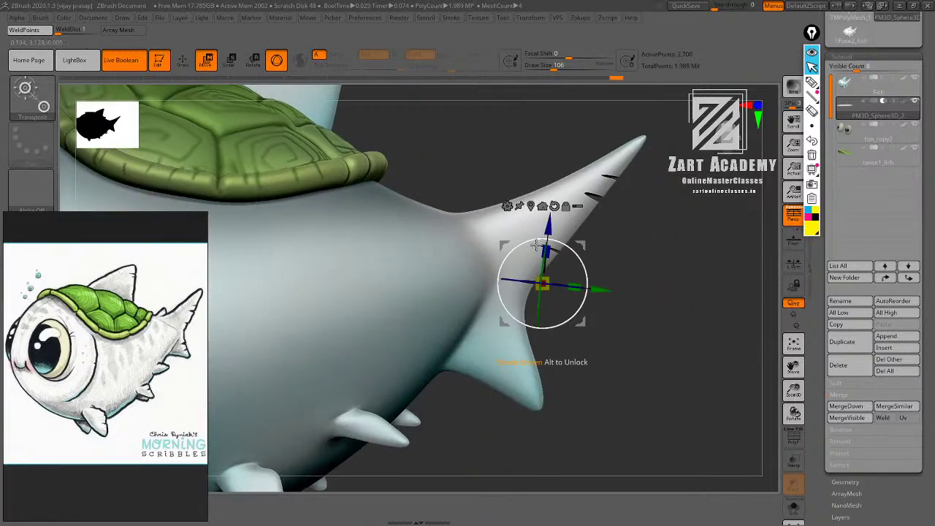
pyautogui.keyDown('ctrl'); pyautogui.moveTo(546, 225); pyautogui.dragTo(541, 293); pyautogui.keyUp('ctrl')
pyautogui.moveTo(578, 323); pyautogui.dragTo(597, 295)
pyautogui.moveTo(538, 297); pyautogui.dragTo(539, 295)
pyautogui.press('q')
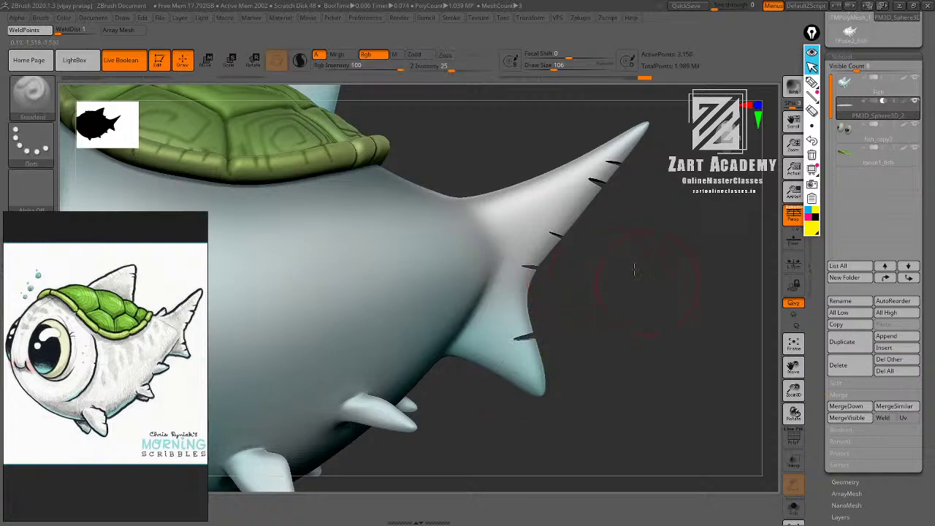
# Duplicate the sliver near the tip of the tail's lower lobe and tilt it to cut a second notch there.
pyautogui.keyDown('alt'); pyautogui.moveTo(643, 292); pyautogui.dragTo(634, 269); pyautogui.keyUp('alt')
pyautogui.moveTo(635, 269); pyautogui.dragTo(634, 272)
pyautogui.moveTo(634, 272)
pyautogui.keyDown('alt'); pyautogui.mouseDown()
pyautogui.moveTo(639, 314)
pyautogui.moveTo(551, 293)
pyautogui.moveTo(583, 334)
pyautogui.mouseUp(); pyautogui.keyUp('alt')
pyautogui.press('w')
pyautogui.moveTo(608, 363); pyautogui.dragTo(625, 361)
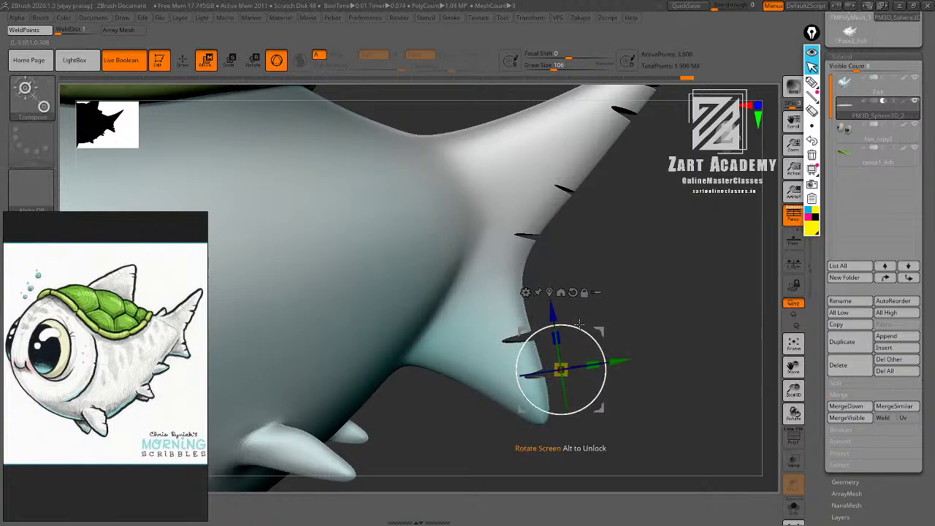
pyautogui.press('q')
pyautogui.moveTo(630, 295)
pyautogui.keyDown('alt'); pyautogui.mouseDown()
pyautogui.moveTo(693, 293)
pyautogui.moveTo(661, 287)
pyautogui.moveTo(661, 271)
pyautogui.moveTo(665, 290)
pyautogui.moveTo(616, 266)
pyautogui.moveTo(553, 270)
pyautogui.mouseUp(); pyautogui.keyUp('alt')
pyautogui.press('w')
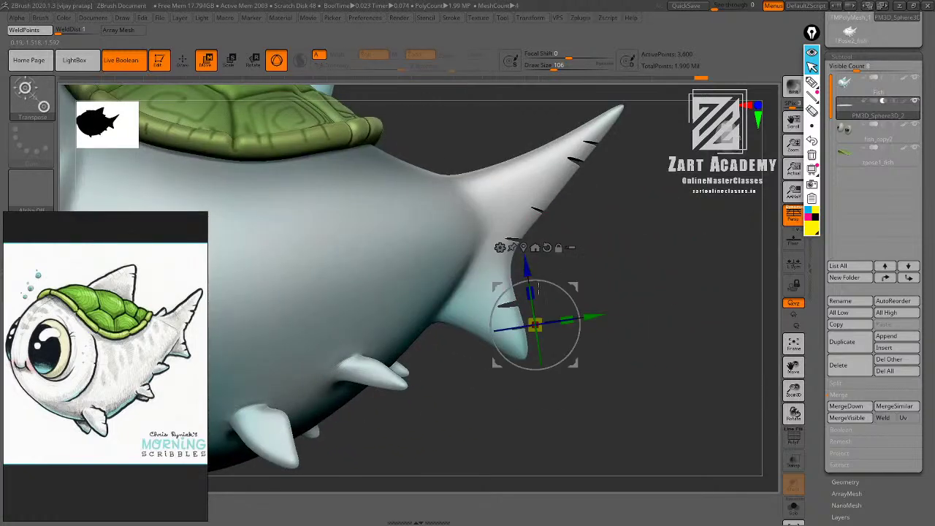
pyautogui.press('q')
# Copy the subtracting sliver from the tail's lower lobe to the small rear belly fin and shift it sideways.
pyautogui.moveTo(653, 278); pyautogui.dragTo(595, 275)
pyautogui.moveTo(589, 352)
pyautogui.mouseDown()
pyautogui.moveTo(586, 361)
pyautogui.moveTo(602, 343)
pyautogui.mouseUp()
pyautogui.press('w')
pyautogui.moveTo(672, 225); pyautogui.dragTo(635, 245)
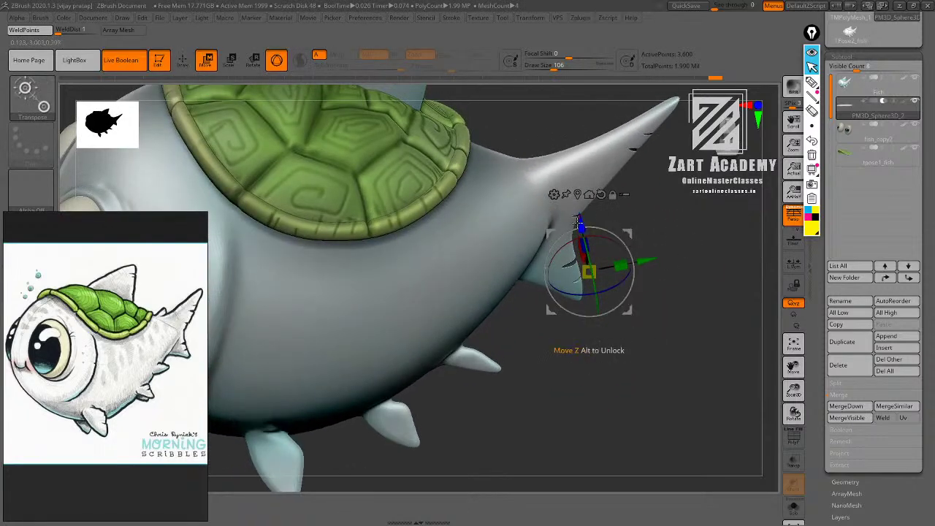
pyautogui.moveTo(577, 221); pyautogui.dragTo(462, 296)
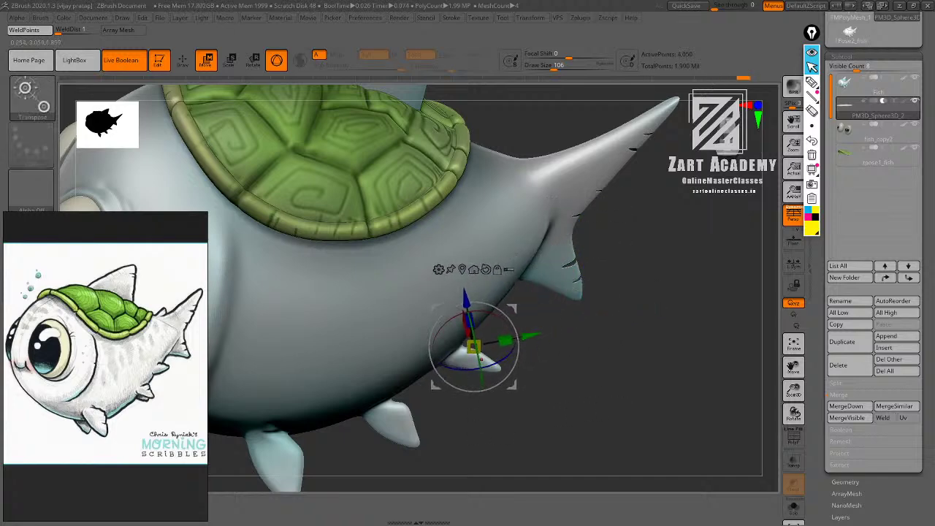
pyautogui.moveTo(613, 318); pyautogui.dragTo(606, 316)
pyautogui.moveTo(455, 314); pyautogui.dragTo(510, 324)
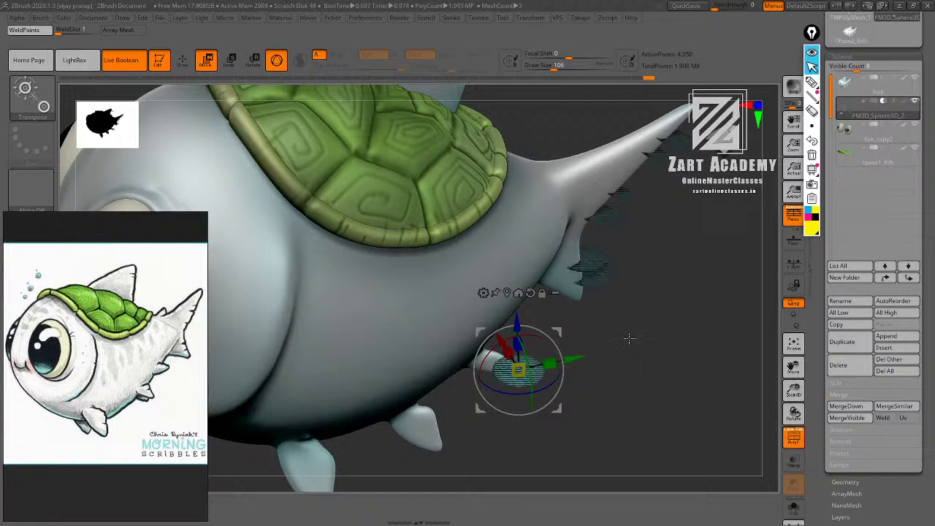
# Check the sliver's sideways placement from behind and raise it towards the small rear belly fin.
pyautogui.moveTo(629, 338); pyautogui.dragTo(589, 416)
pyautogui.moveTo(509, 311); pyautogui.dragTo(510, 309)
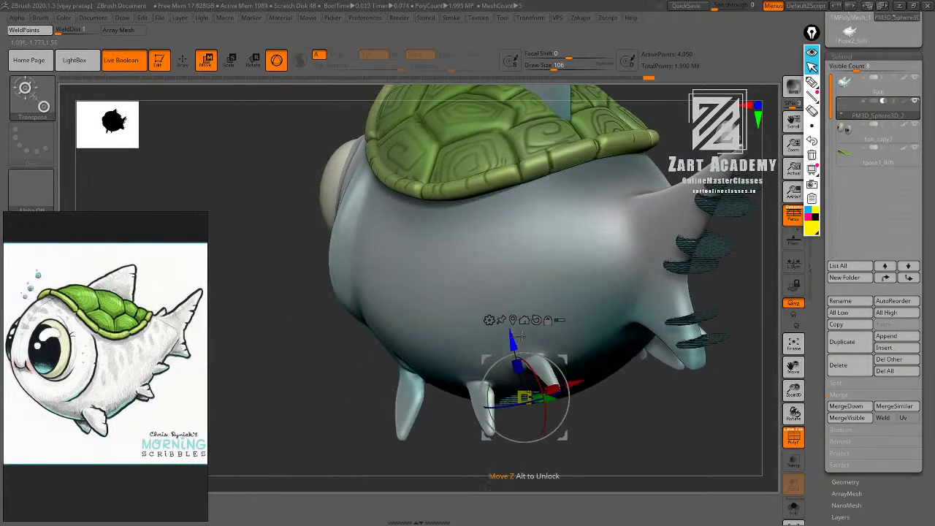
pyautogui.moveTo(590, 356); pyautogui.dragTo(586, 392)
pyautogui.moveTo(566, 433); pyautogui.dragTo(614, 474)
pyautogui.keyDown('alt'); pyautogui.moveTo(658, 446); pyautogui.dragTo(841, 406); pyautogui.keyUp('alt')
pyautogui.click(794, 437)
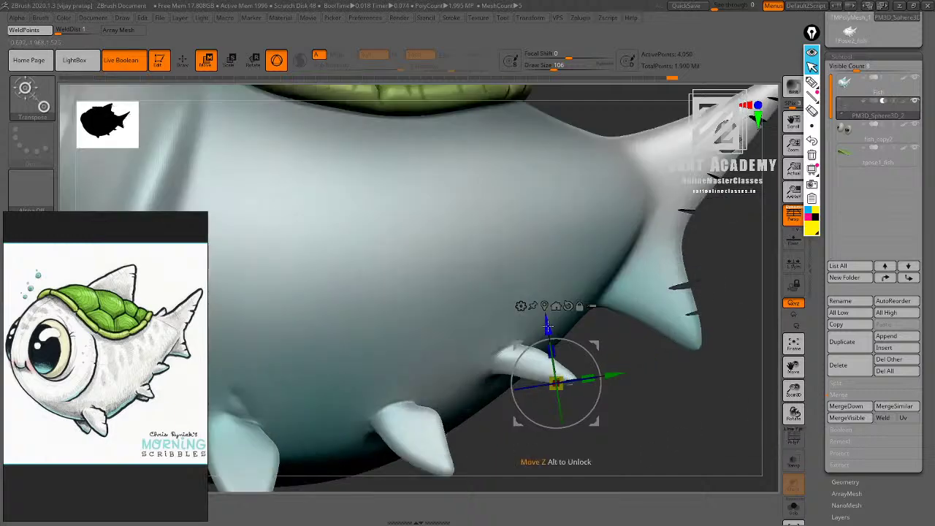
pyautogui.moveTo(548, 326); pyautogui.dragTo(545, 312)
# Move the sliver forward to the middle belly fin and tilt it to notch that fin's rear edge.
pyautogui.keyDown('ctrl'); pyautogui.moveTo(618, 410); pyautogui.dragTo(601, 332, button='right'); pyautogui.keyUp('ctrl')
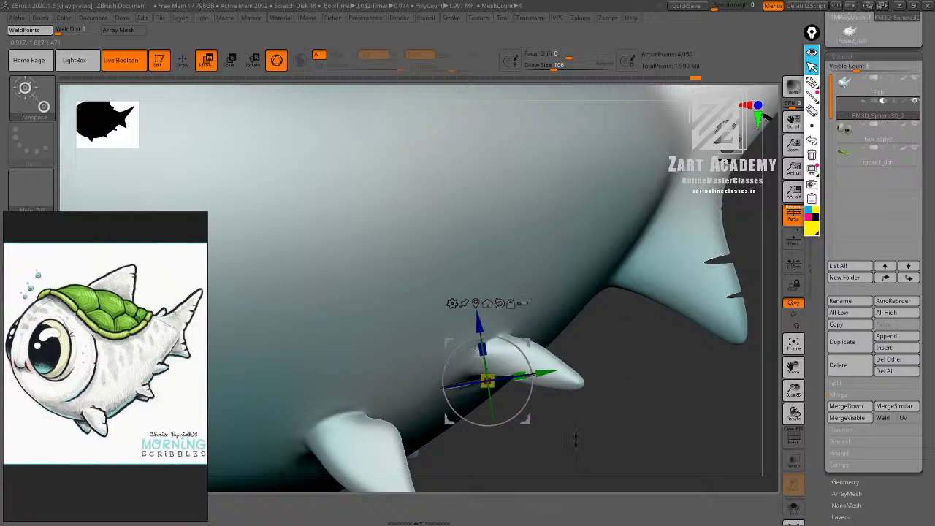
pyautogui.keyDown('alt'); pyautogui.moveTo(576, 439); pyautogui.dragTo(661, 366, button='right'); pyautogui.keyUp('alt')
pyautogui.moveTo(566, 248); pyautogui.dragTo(574, 296)
pyautogui.moveTo(642, 346); pyautogui.dragTo(589, 393)
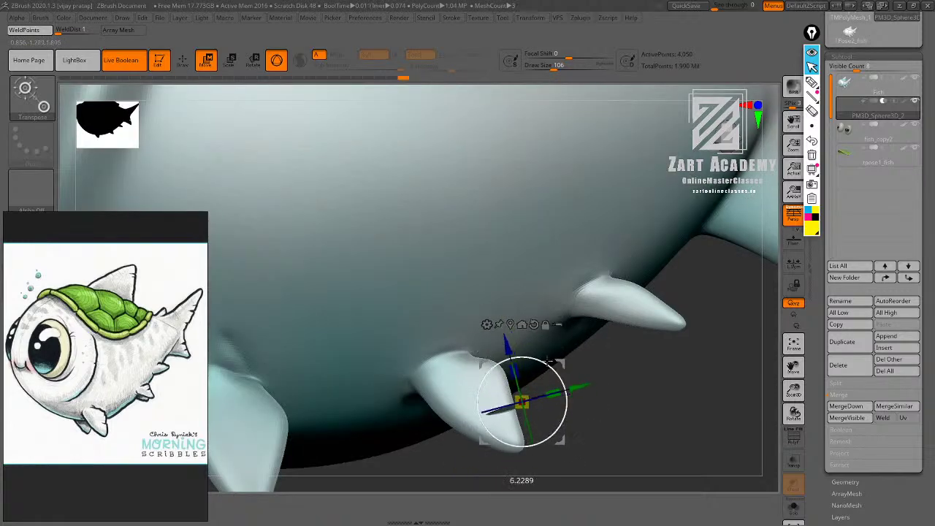
pyautogui.press('q')
pyautogui.moveTo(582, 382)
pyautogui.keyDown('alt'); pyautogui.mouseDown()
pyautogui.moveTo(597, 404)
pyautogui.moveTo(630, 387)
pyautogui.moveTo(635, 416)
pyautogui.moveTo(616, 382)
pyautogui.mouseUp(); pyautogui.keyUp('alt')
# Copy the sliver from the middle belly fin to the front belly fin and tilt it to match that fin's angle.
pyautogui.press('w')
pyautogui.press('q')
pyautogui.press('w')
pyautogui.moveTo(627, 339)
pyautogui.mouseDown()
pyautogui.moveTo(618, 318)
pyautogui.moveTo(487, 366)
pyautogui.mouseUp()
pyautogui.press('q')
pyautogui.press('w')
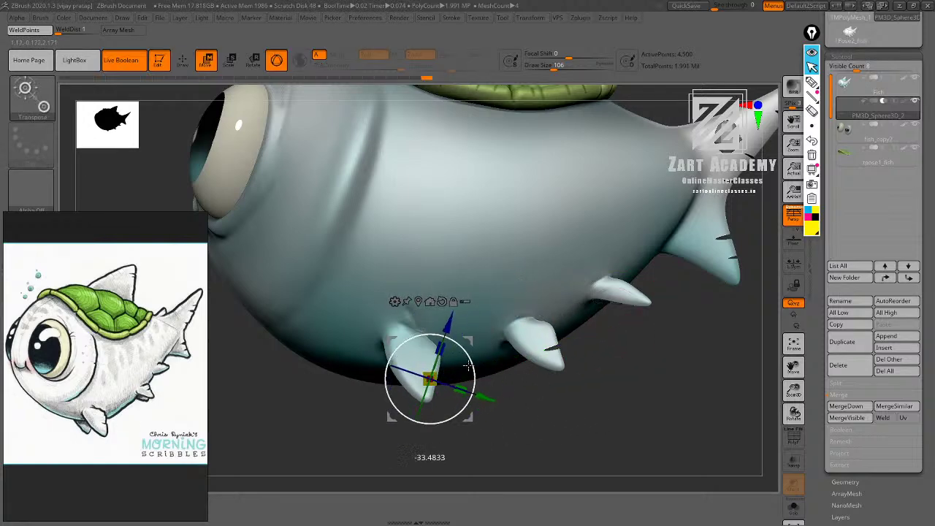
# Nudge the sliver backwards so it cuts a shallow notch in the front belly fin's rear edge.
pyautogui.moveTo(478, 423)
pyautogui.mouseDown()
pyautogui.moveTo(471, 448)
pyautogui.moveTo(477, 432)
pyautogui.moveTo(464, 436)
pyautogui.moveTo(482, 413)
pyautogui.mouseUp()
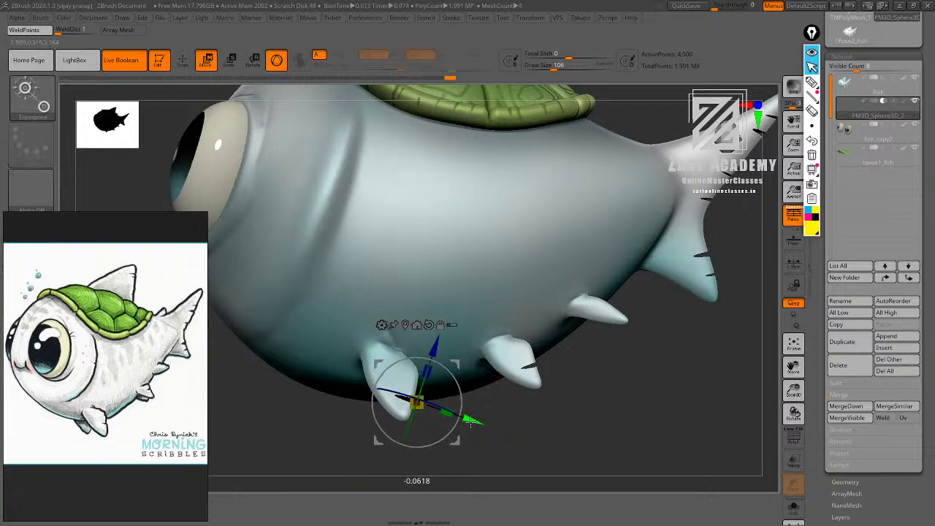
pyautogui.press('q')
pyautogui.moveTo(471, 421)
pyautogui.mouseDown()
pyautogui.moveTo(519, 440)
pyautogui.moveTo(518, 429)
pyautogui.mouseUp()
pyautogui.moveTo(518, 429)
pyautogui.mouseDown()
pyautogui.moveTo(581, 414)
pyautogui.moveTo(544, 447)
pyautogui.mouseUp()
pyautogui.press('w')
pyautogui.moveTo(473, 422); pyautogui.dragTo(477, 423)
pyautogui.press('q')
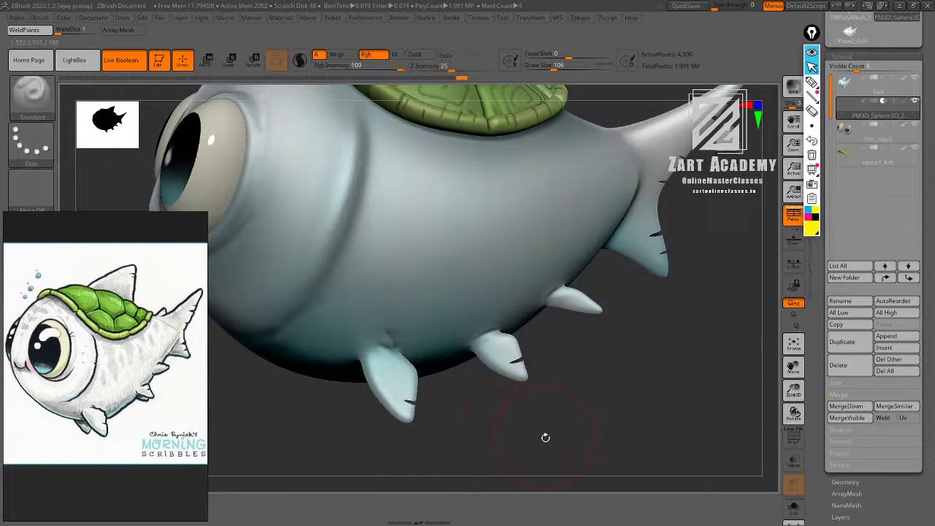
# Mirror the subtracting slivers to the opposite side of the fish.
pyautogui.moveTo(545, 436)
pyautogui.keyDown('alt'); pyautogui.mouseDown()
pyautogui.moveTo(578, 437)
pyautogui.moveTo(585, 405)
pyautogui.moveTo(626, 403)
pyautogui.moveTo(600, 391)
pyautogui.moveTo(672, 359)
pyautogui.moveTo(660, 455)
pyautogui.moveTo(641, 347)
pyautogui.moveTo(695, 341)
pyautogui.moveTo(703, 381)
pyautogui.moveTo(705, 349)
pyautogui.moveTo(674, 318)
pyautogui.moveTo(642, 359)
pyautogui.moveTo(683, 317)
pyautogui.moveTo(709, 319)
pyautogui.moveTo(695, 335)
pyautogui.moveTo(641, 325)
pyautogui.moveTo(638, 354)
pyautogui.mouseUp(); pyautogui.keyUp('alt')
pyautogui.hotkey('ctrl', 'm')
pyautogui.click(414, 249)
pyautogui.moveTo(638, 354)
pyautogui.mouseDown()
pyautogui.moveTo(664, 351)
pyautogui.moveTo(667, 325)
pyautogui.moveTo(651, 348)
pyautogui.mouseUp()
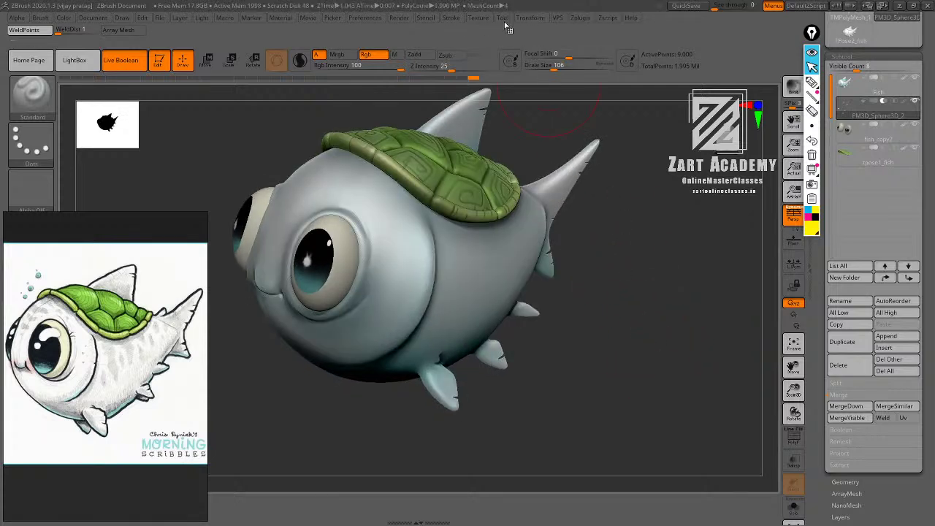
# Set the preview object shadow intensity to 1 and view the fish with the stronger shadows.
pyautogui.click(401, 18)
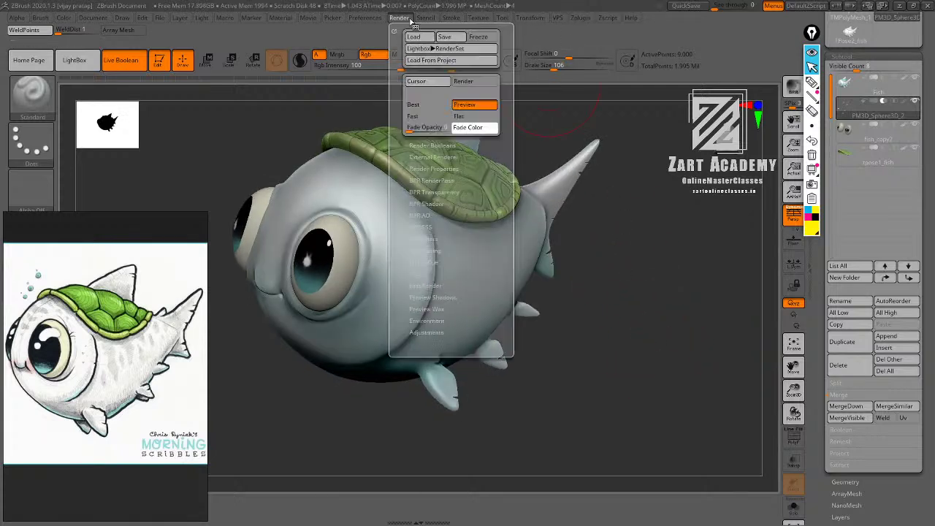
pyautogui.click(448, 298)
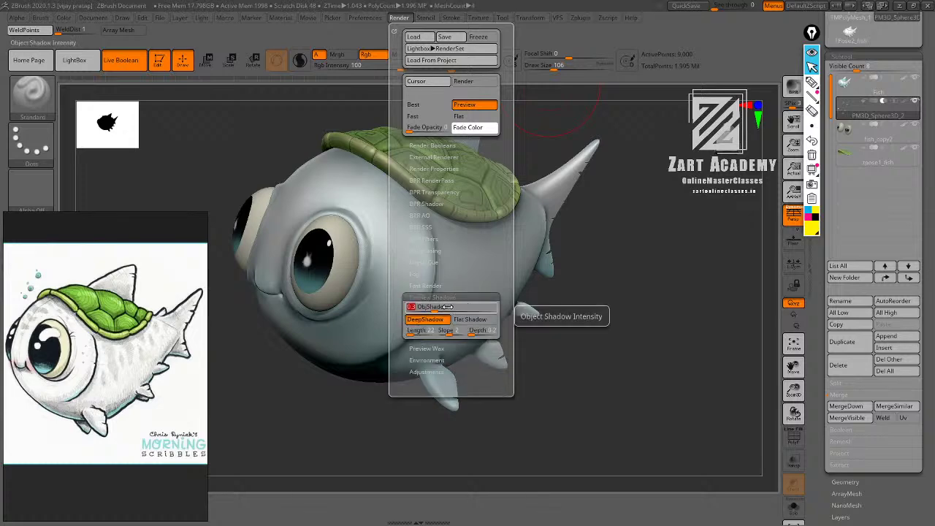
pyautogui.write('1')
pyautogui.press('Return')
pyautogui.moveTo(659, 195)
pyautogui.mouseDown()
pyautogui.moveTo(650, 187)
pyautogui.moveTo(636, 212)
pyautogui.moveTo(618, 200)
pyautogui.moveTo(630, 225)
pyautogui.moveTo(646, 219)
pyautogui.moveTo(632, 242)
pyautogui.mouseUp()
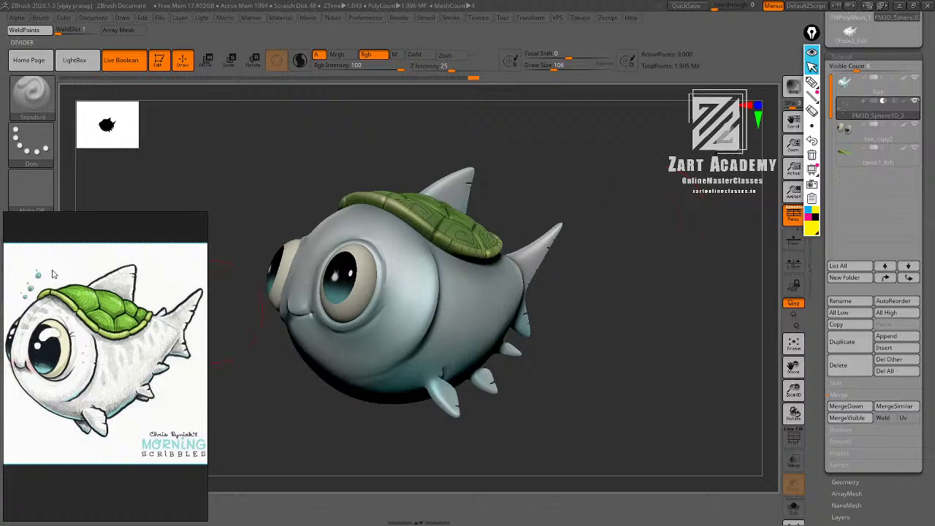
# Shrink the reference image window and place the fish beside it for comparison.
pyautogui.rightClick(82, 234)
pyautogui.click(134, 230)
pyautogui.moveTo(61, 228); pyautogui.dragTo(92, 232, button='right')
pyautogui.moveTo(640, 279); pyautogui.dragTo(570, 208)
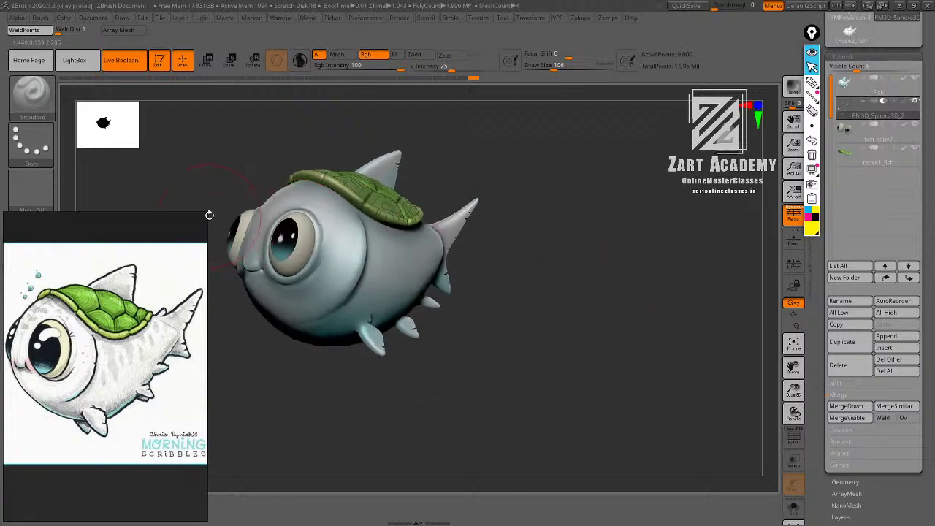
pyautogui.moveTo(206, 215); pyautogui.dragTo(188, 227)
pyautogui.moveTo(505, 273); pyautogui.dragTo(453, 261)
pyautogui.keyDown('alt'); pyautogui.moveTo(491, 179); pyautogui.dragTo(559, 256); pyautogui.keyUp('alt')
# Adjust the wax strength of the MatCap Pearl Cavity material and dismiss the wax preview notice.
pyautogui.moveTo(275, 19)
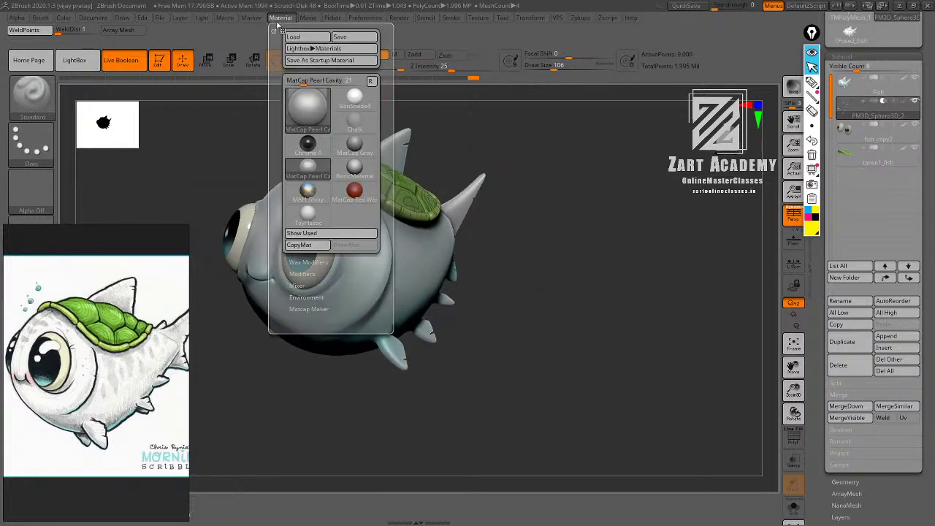
pyautogui.click(304, 262)
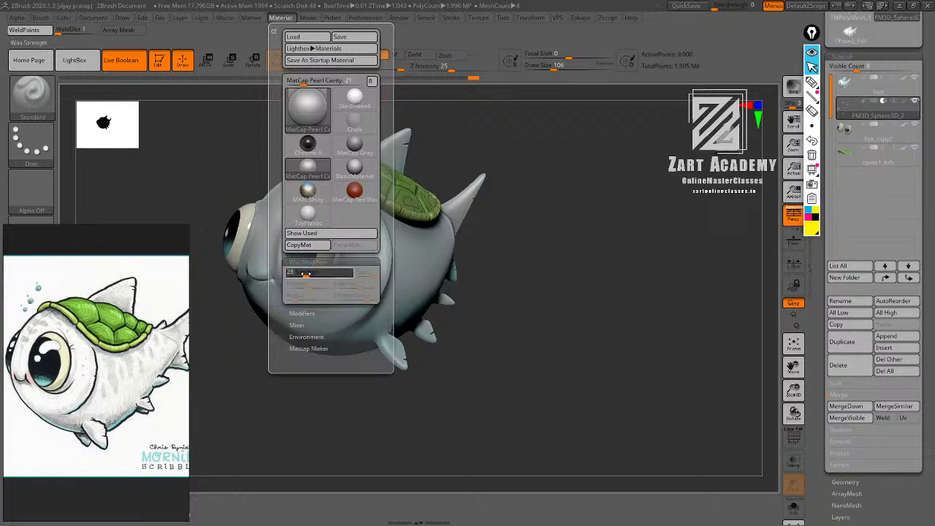
pyautogui.click(306, 273)
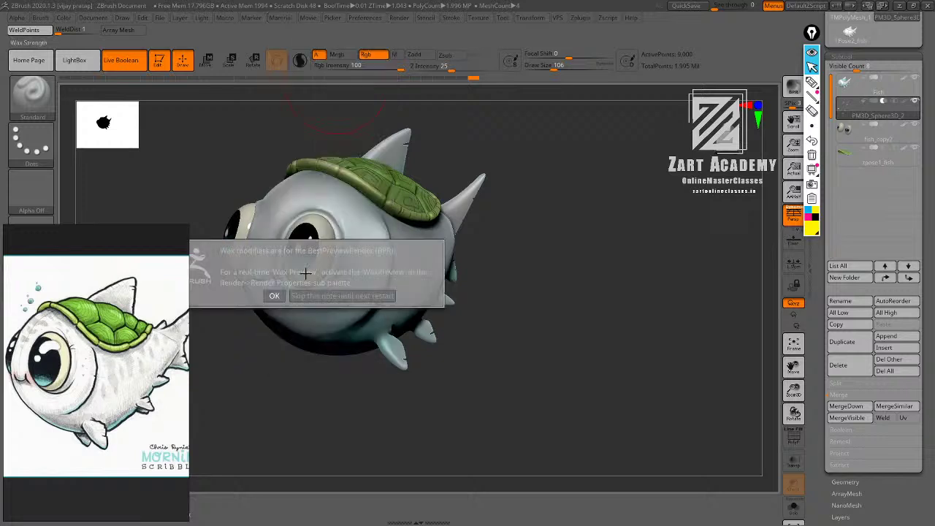
pyautogui.click(274, 296)
pyautogui.moveTo(506, 155); pyautogui.dragTo(567, 180)
# Examine the render boolean and render property settings for the real-time wax preview option.
pyautogui.click(399, 18)
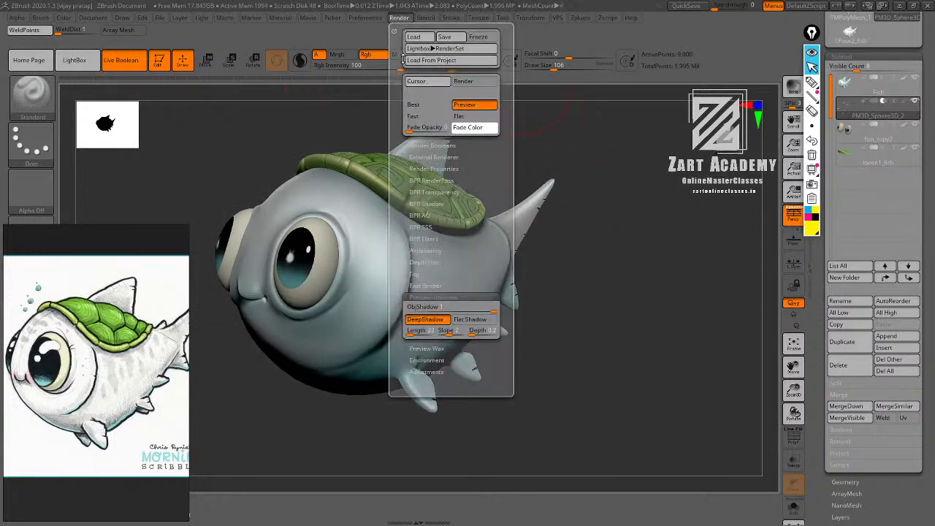
pyautogui.click(429, 146)
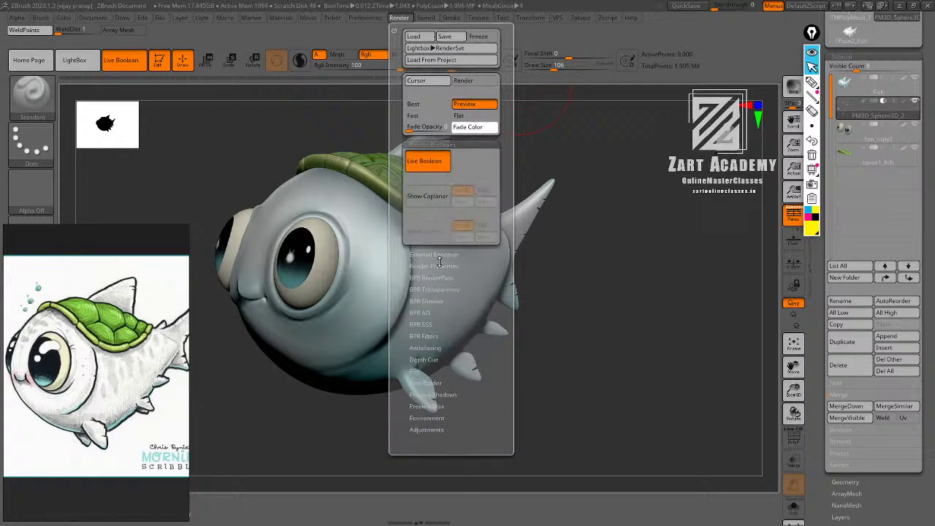
pyautogui.click(438, 268)
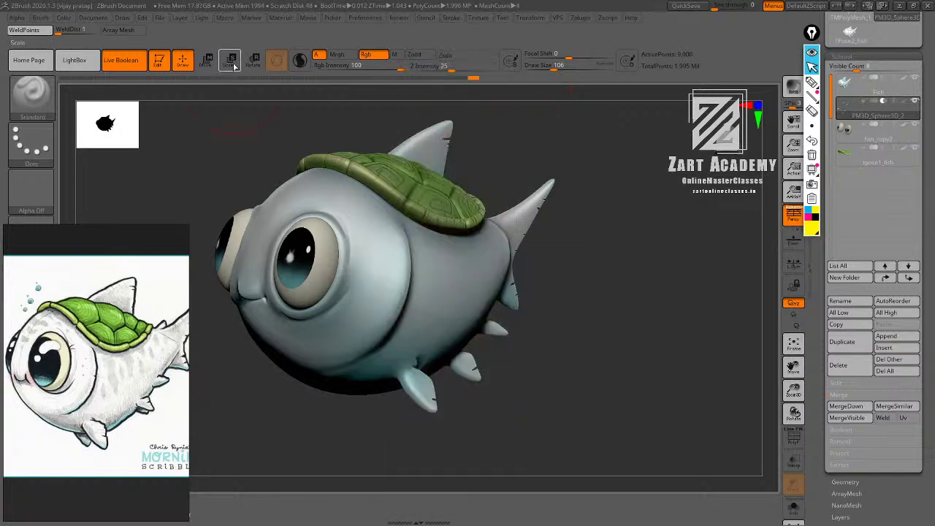
pyautogui.click(287, 18)
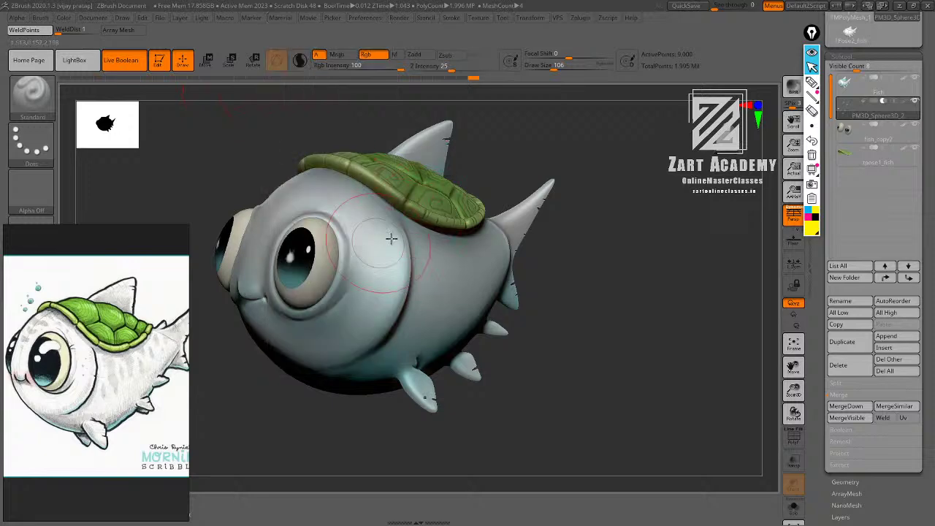
pyautogui.moveTo(593, 232)
pyautogui.mouseDown()
pyautogui.moveTo(639, 246)
pyautogui.moveTo(645, 223)
pyautogui.moveTo(628, 230)
pyautogui.moveTo(611, 206)
pyautogui.moveTo(589, 218)
pyautogui.mouseUp()
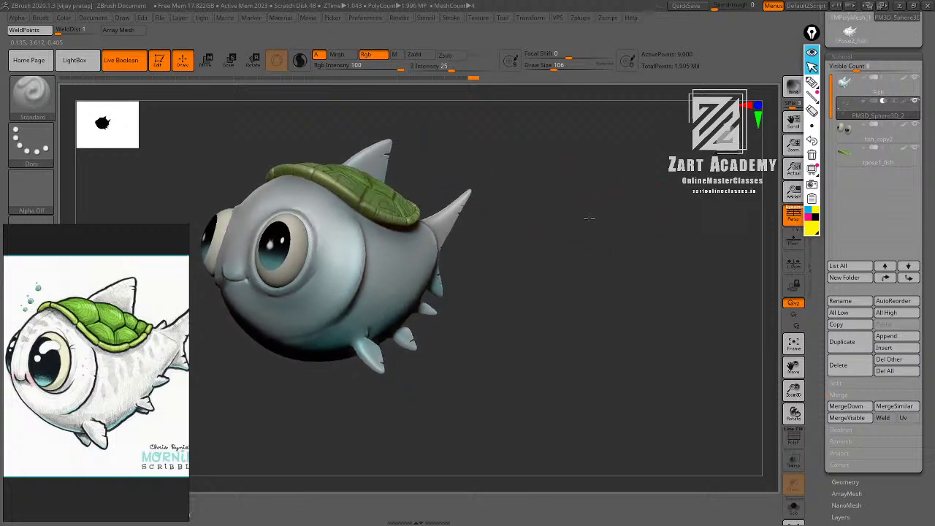
# Turn and resize the fish to compare it with the reference drawing, clearing the stray fish copies from the canvas.
pyautogui.moveTo(569, 312)
pyautogui.mouseDown()
pyautogui.moveTo(672, 314)
pyautogui.moveTo(570, 319)
pyautogui.moveTo(531, 299)
pyautogui.moveTo(603, 295)
pyautogui.moveTo(570, 278)
pyautogui.moveTo(733, 344)
pyautogui.moveTo(703, 409)
pyautogui.moveTo(689, 348)
pyautogui.moveTo(706, 307)
pyautogui.mouseUp()
pyautogui.press('ctrl')
pyautogui.keyDown('alt'); pyautogui.moveTo(654, 292); pyautogui.dragTo(534, 244); pyautogui.keyUp('alt')
pyautogui.press('ctrl')
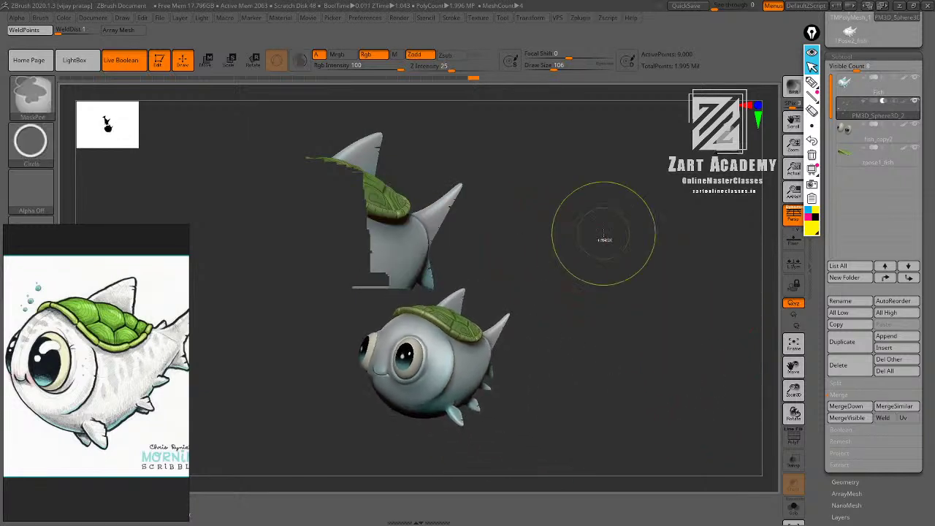
pyautogui.hotkey('ctrl', 'n')
pyautogui.rightClick(135, 239)
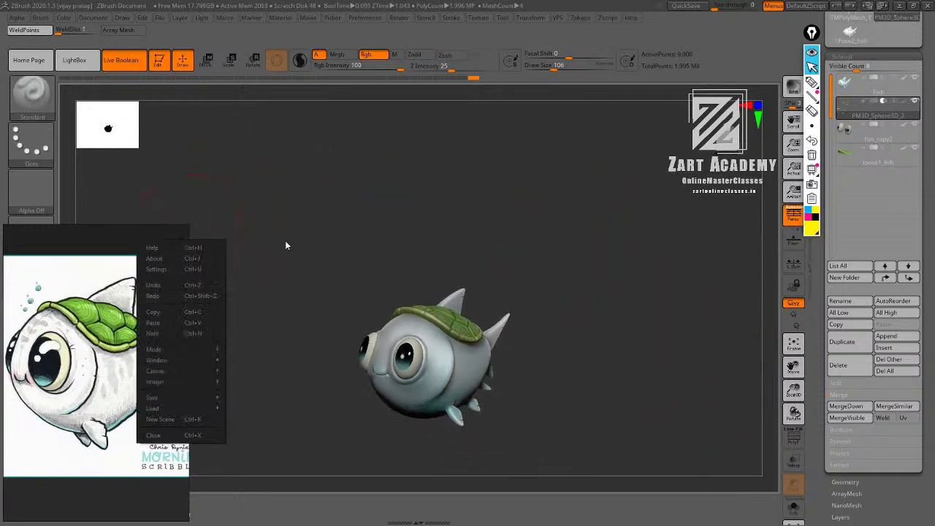
pyautogui.moveTo(286, 243); pyautogui.dragTo(741, 222)
pyautogui.moveTo(606, 212); pyautogui.dragTo(523, 282)
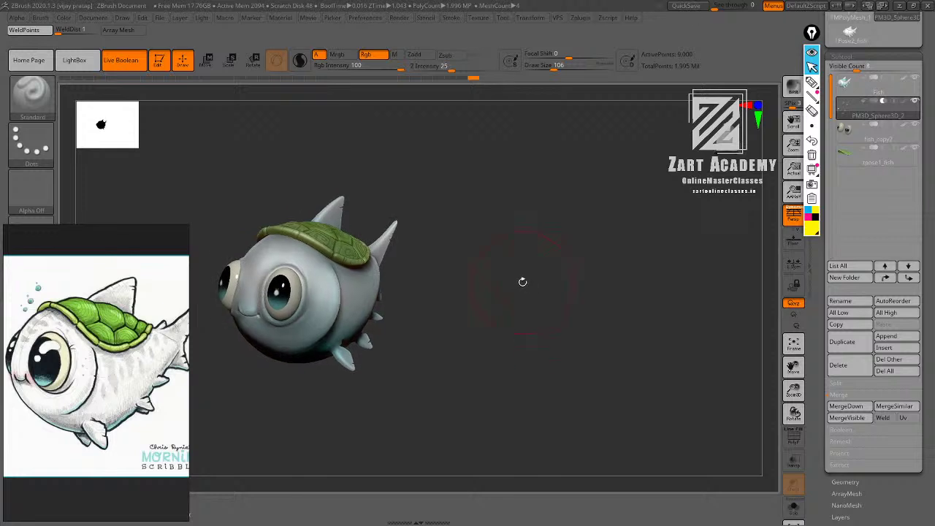
pyautogui.moveTo(483, 312)
pyautogui.keyDown('alt'); pyautogui.mouseDown()
pyautogui.moveTo(708, 324)
pyautogui.moveTo(566, 405)
pyautogui.moveTo(553, 384)
pyautogui.moveTo(583, 501)
pyautogui.moveTo(378, 319)
pyautogui.moveTo(460, 402)
pyautogui.moveTo(578, 469)
pyautogui.moveTo(411, 375)
pyautogui.moveTo(617, 522)
pyautogui.moveTo(673, 371)
pyautogui.moveTo(689, 378)
pyautogui.moveTo(685, 411)
pyautogui.moveTo(672, 401)
pyautogui.moveTo(741, 402)
pyautogui.moveTo(733, 515)
pyautogui.moveTo(448, 514)
pyautogui.moveTo(574, 462)
pyautogui.moveTo(689, 512)
pyautogui.mouseUp(); pyautogui.keyUp('alt')
pyautogui.moveTo(694, 399)
pyautogui.mouseDown()
pyautogui.moveTo(455, 359)
pyautogui.moveTo(695, 388)
pyautogui.moveTo(424, 310)
pyautogui.moveTo(596, 388)
pyautogui.moveTo(575, 290)
pyautogui.moveTo(607, 321)
pyautogui.moveTo(430, 187)
pyautogui.moveTo(559, 258)
pyautogui.moveTo(668, 372)
pyautogui.moveTo(314, 411)
pyautogui.moveTo(516, 411)
pyautogui.moveTo(641, 323)
pyautogui.moveTo(565, 344)
pyautogui.moveTo(461, 434)
pyautogui.moveTo(422, 402)
pyautogui.moveTo(553, 274)
pyautogui.moveTo(643, 346)
pyautogui.moveTo(387, 372)
pyautogui.moveTo(505, 411)
pyautogui.moveTo(587, 333)
pyautogui.mouseUp()
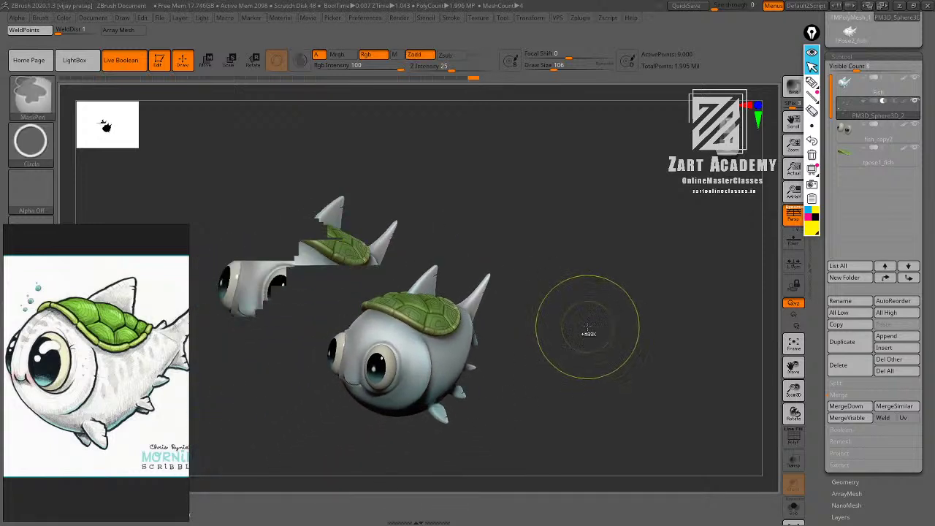
pyautogui.hotkey('ctrl', 'n')
pyautogui.moveTo(573, 225); pyautogui.dragTo(652, 288)
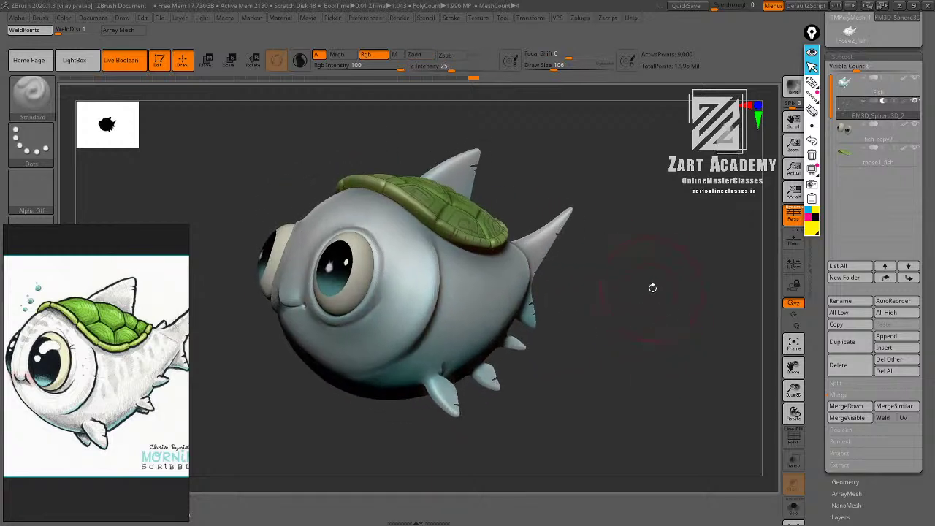
# Record a turntable movie of the fish and return the model to a three-quarter view.
pyautogui.click(364, 18)
pyautogui.moveTo(312, 20)
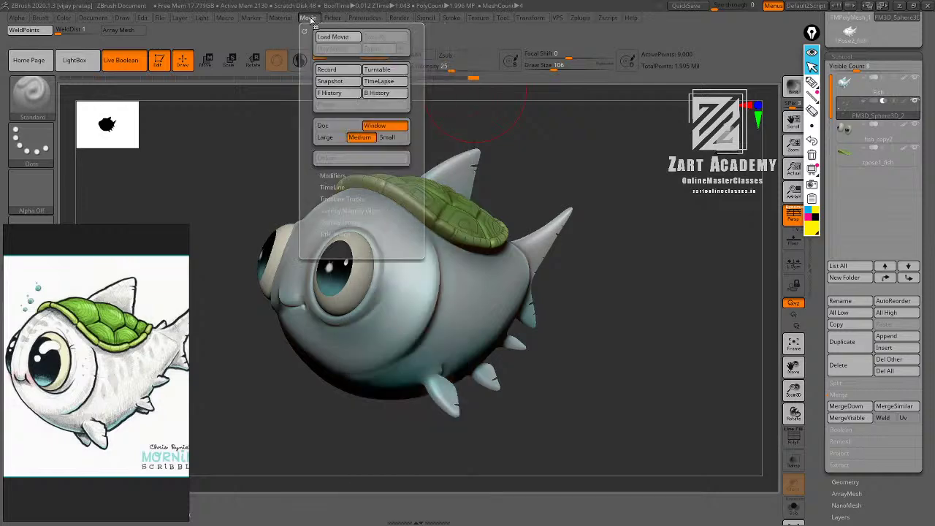
pyautogui.click(377, 70)
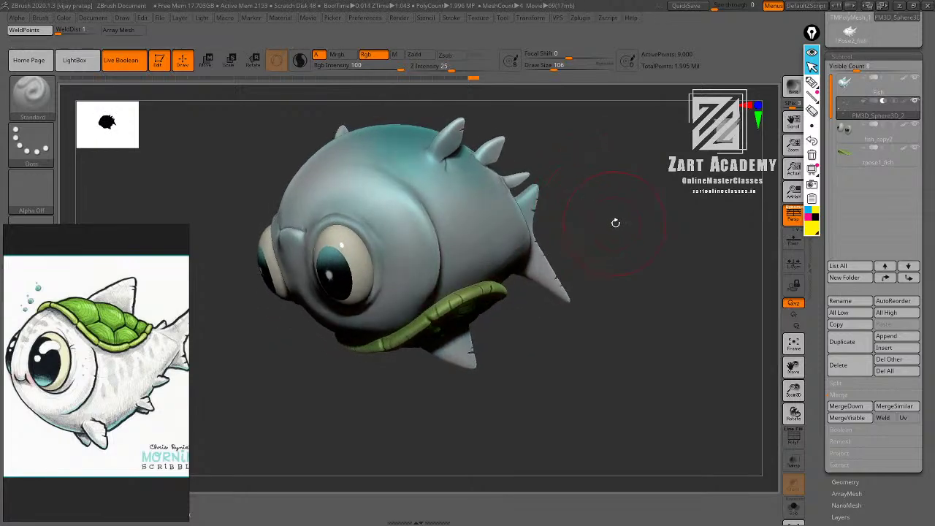
pyautogui.moveTo(616, 223); pyautogui.dragTo(582, 184)
pyautogui.press('f')
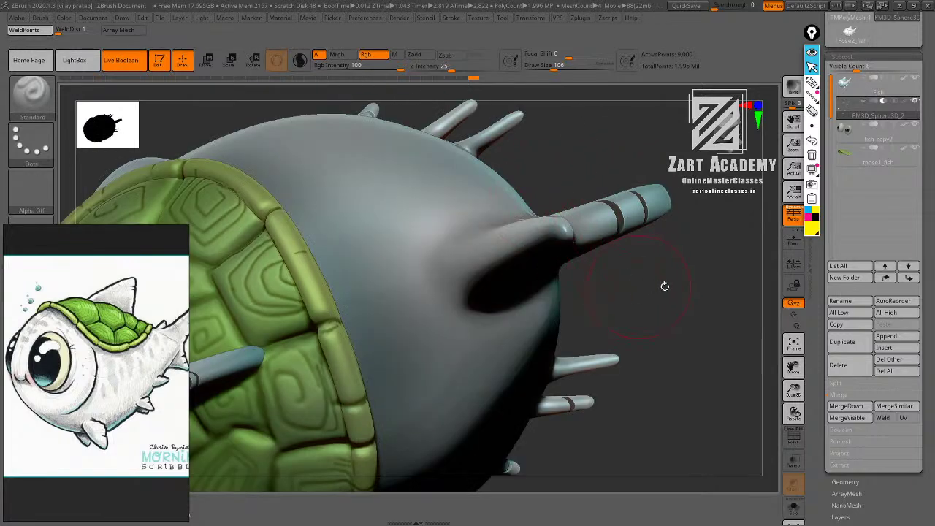
pyautogui.press('f')
pyautogui.keyDown('alt'); pyautogui.moveTo(666, 291); pyautogui.dragTo(665, 252); pyautogui.keyUp('alt')
pyautogui.moveTo(665, 252); pyautogui.dragTo(651, 272)
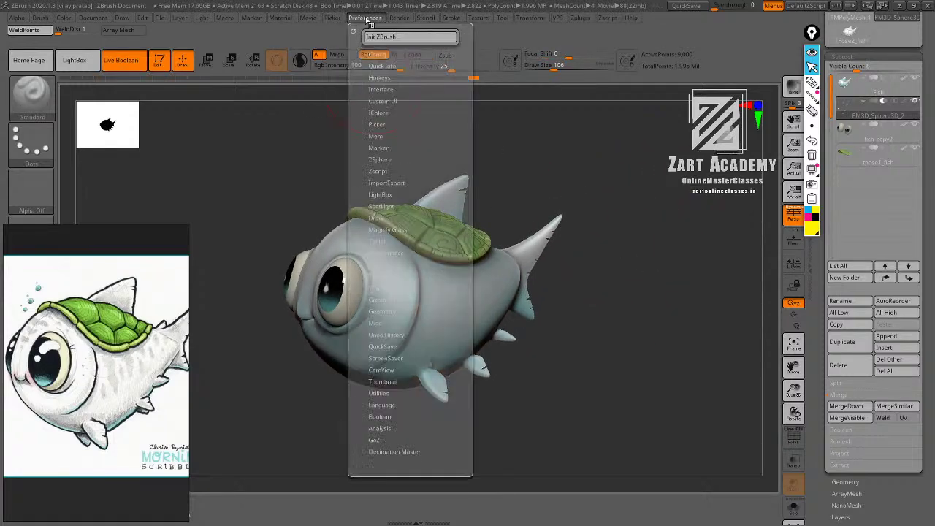
# Review the movie modifiers for the spin settings and record another turntable of the fish.
pyautogui.moveTo(401, 16)
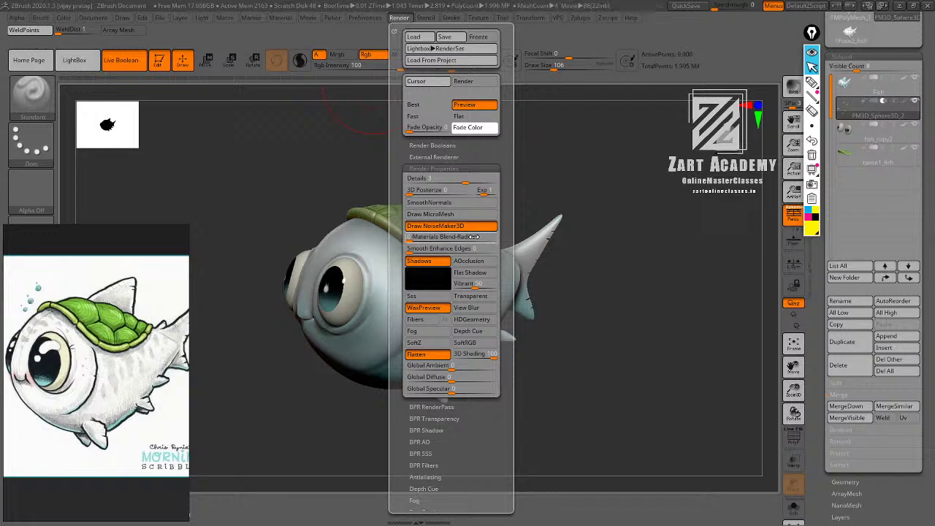
pyautogui.click(314, 18)
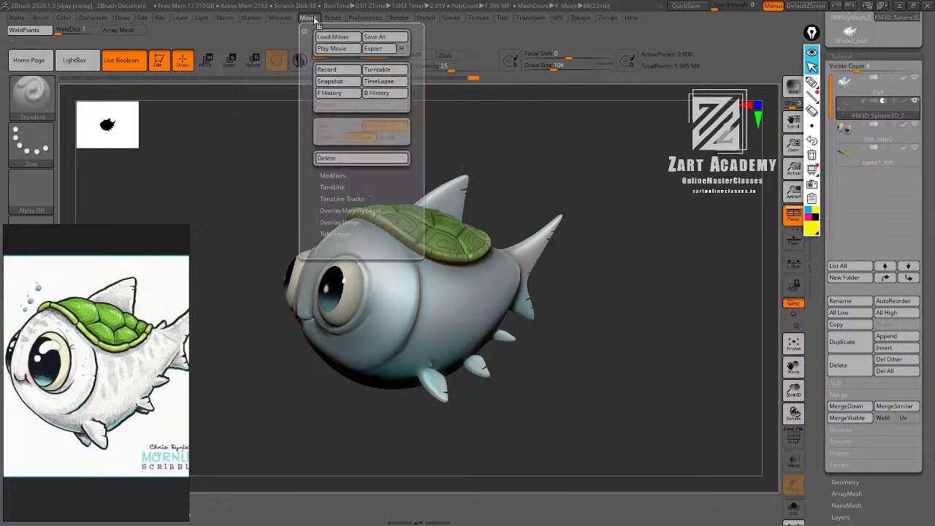
pyautogui.click(333, 176)
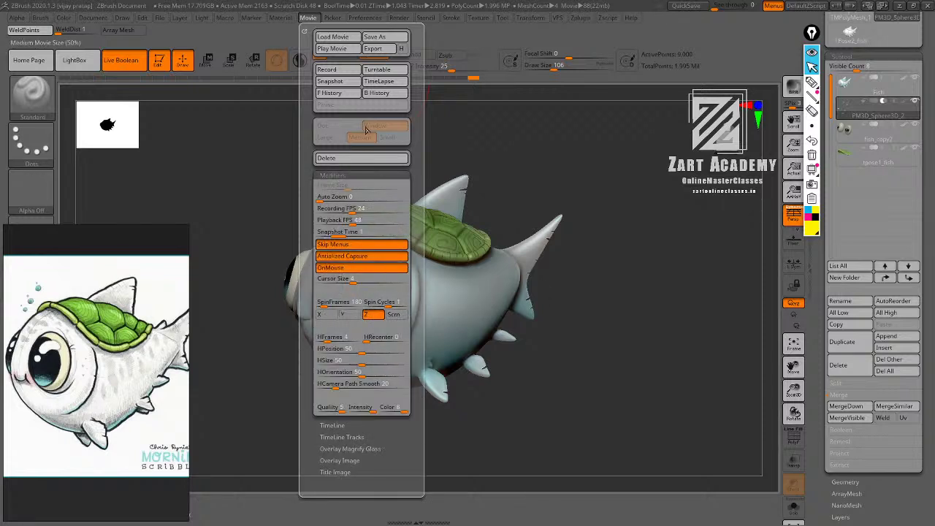
pyautogui.click(377, 69)
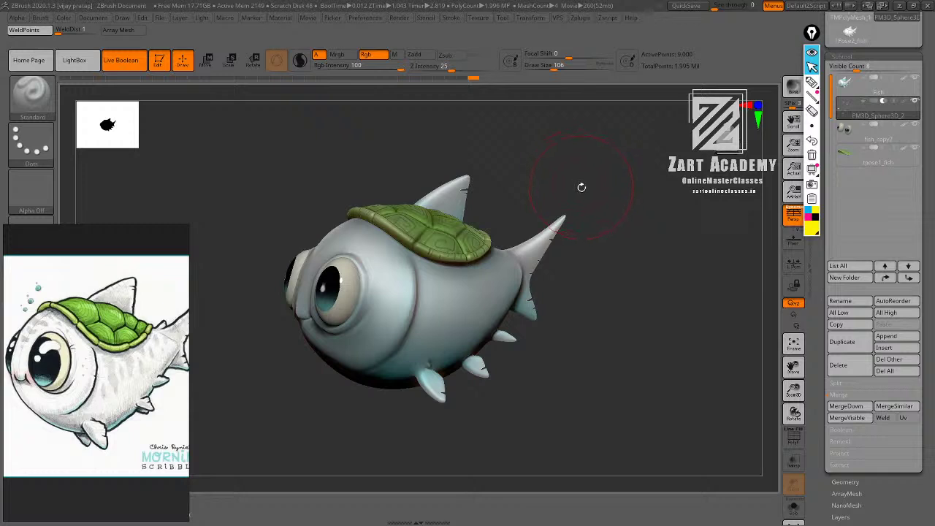
pyautogui.moveTo(627, 228)
pyautogui.mouseDown()
pyautogui.moveTo(645, 215)
pyautogui.moveTo(634, 256)
pyautogui.moveTo(628, 245)
pyautogui.moveTo(639, 244)
pyautogui.mouseUp()
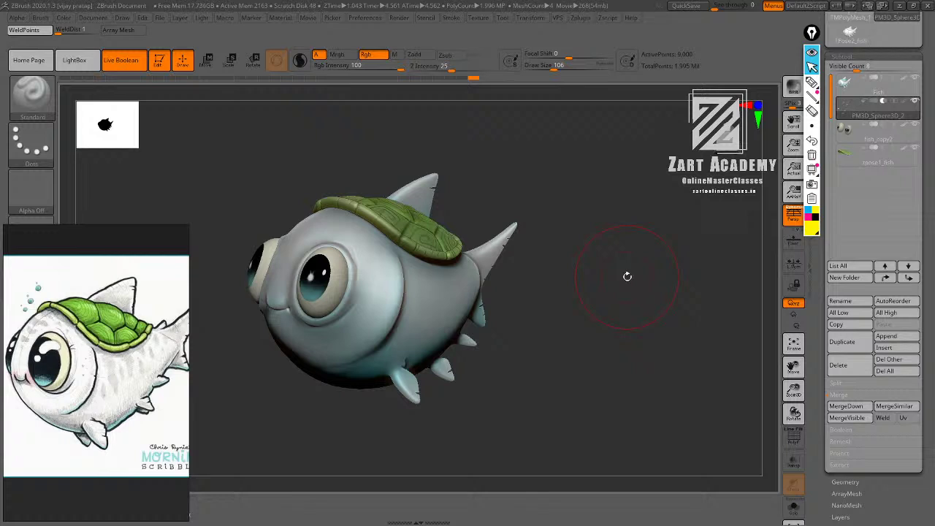
# Fit the whole reference drawing inside its window and turn the fish to match the drawn pose.
pyautogui.scroll(-4, 160, 250)
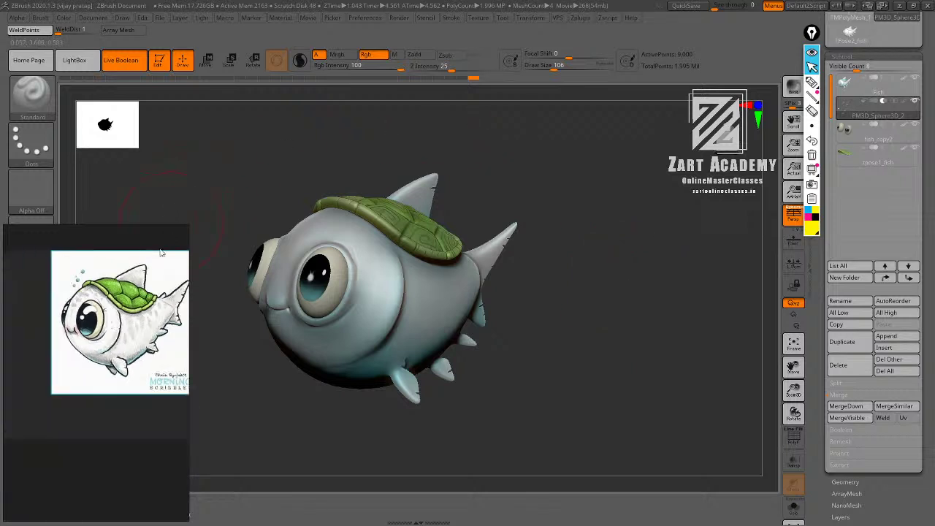
pyautogui.moveTo(133, 266); pyautogui.dragTo(116, 295, button='middle')
pyautogui.scroll(2, 90, 310)
pyautogui.moveTo(578, 246); pyautogui.dragTo(611, 285)
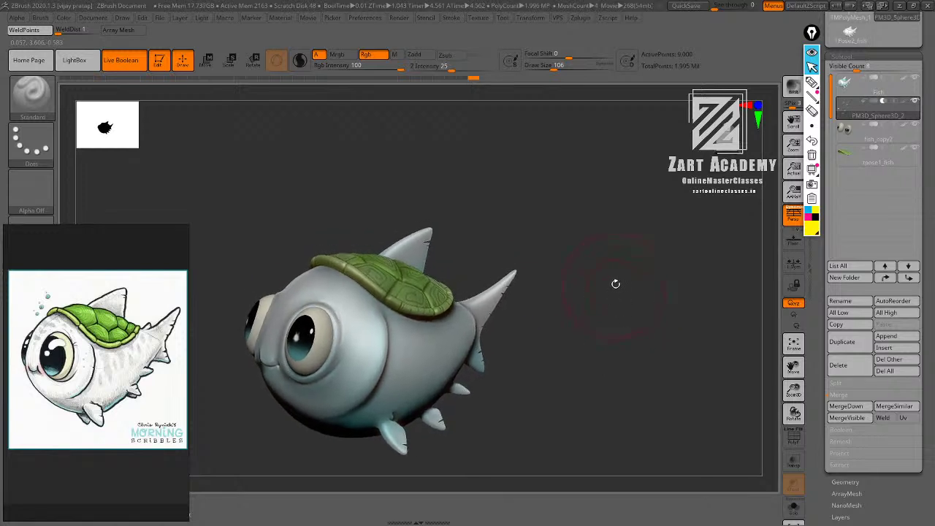